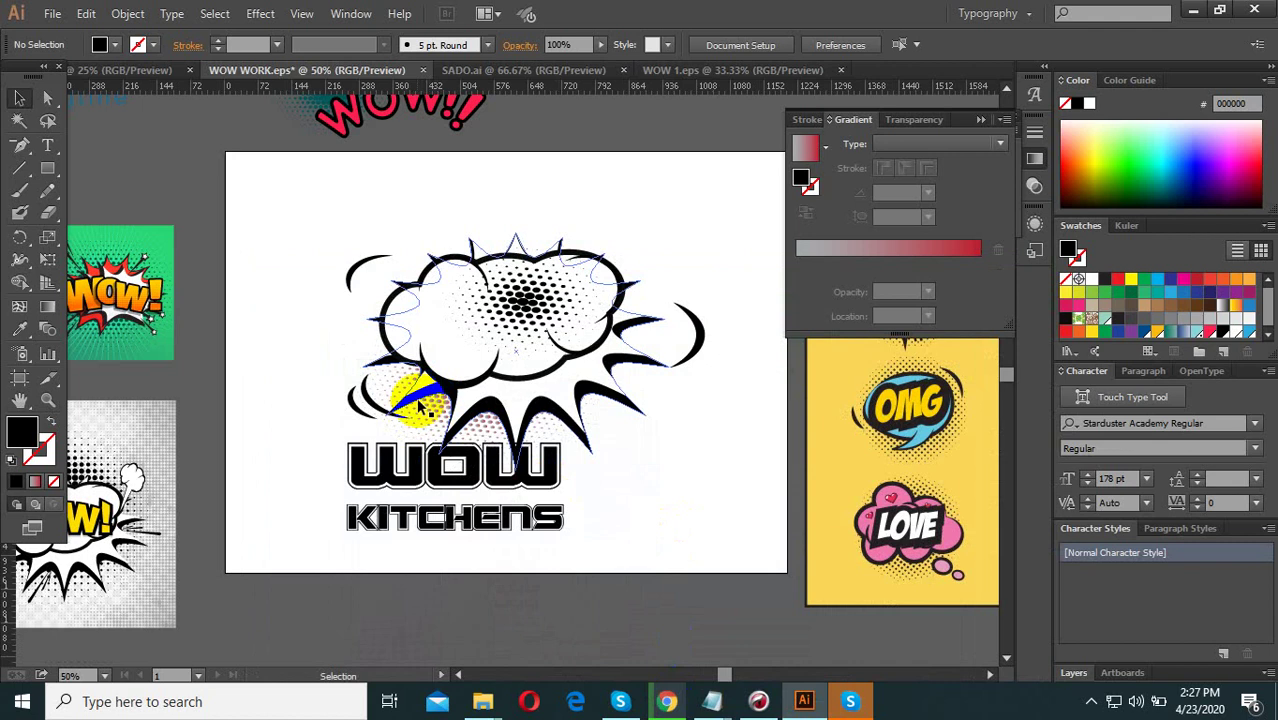
# Bring Chrome forward and view the 'I need logo designed' contest on Freelancer.
pyautogui.scroll(2, 363, 344)
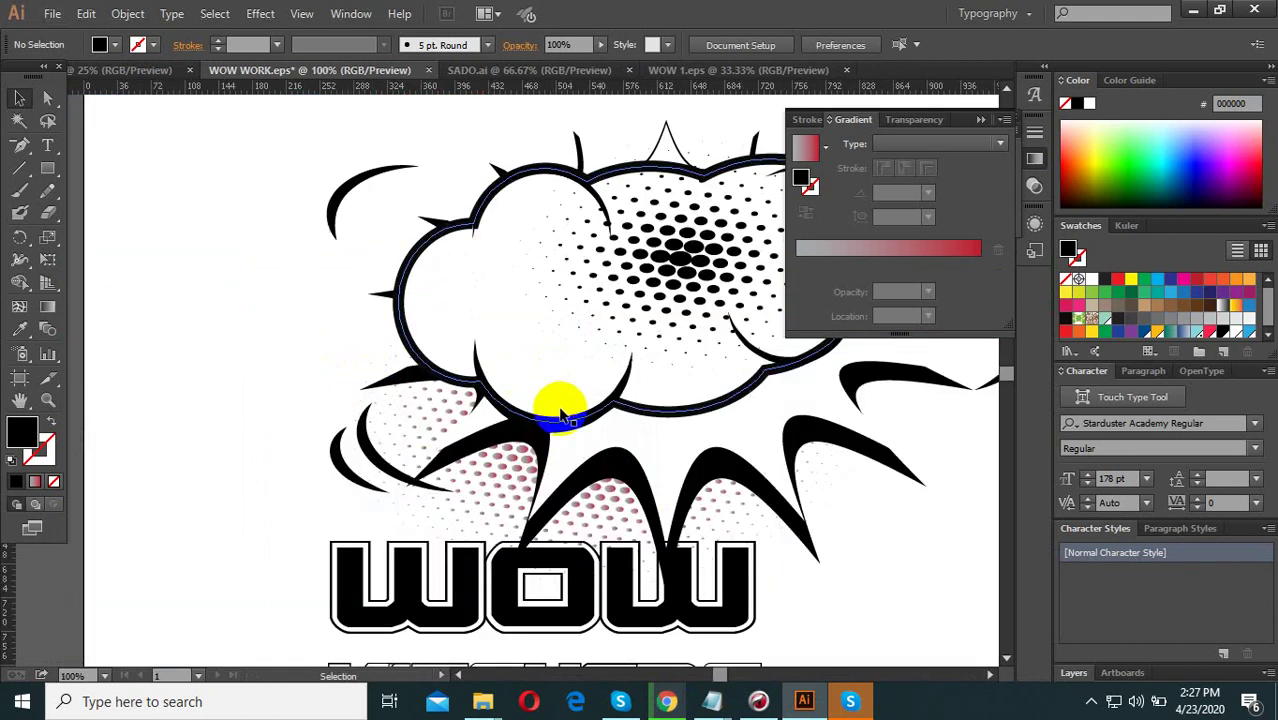
pyautogui.scroll(-1, 560, 412)
pyautogui.scroll(-1, 546, 600)
pyautogui.scroll(1, 546, 605)
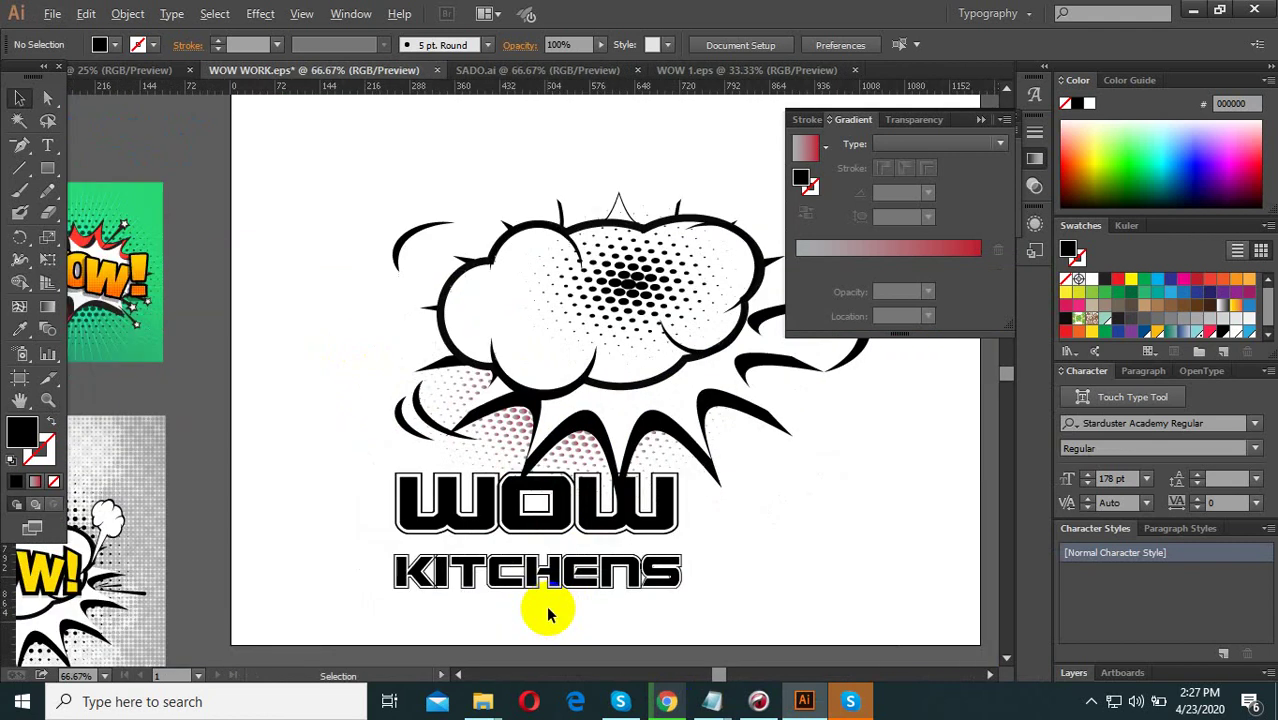
pyautogui.scroll(-2, 530, 535)
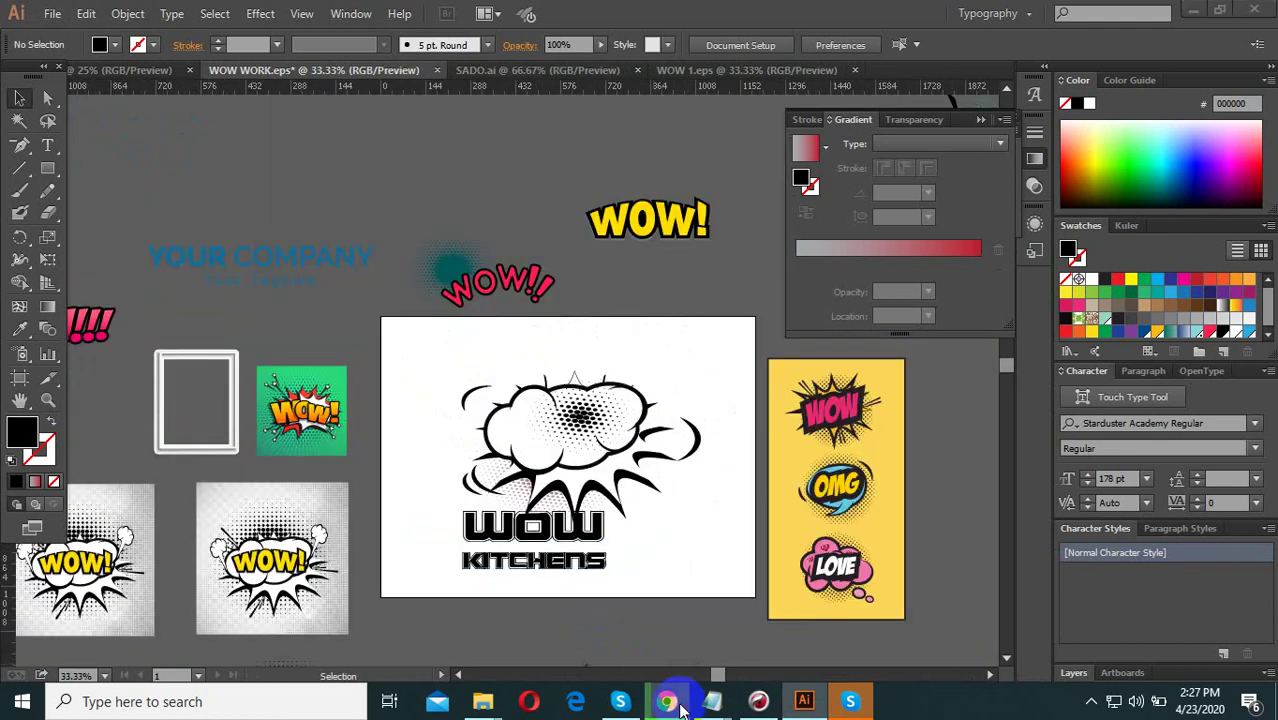
pyautogui.click(677, 704)
pyautogui.click(330, 15)
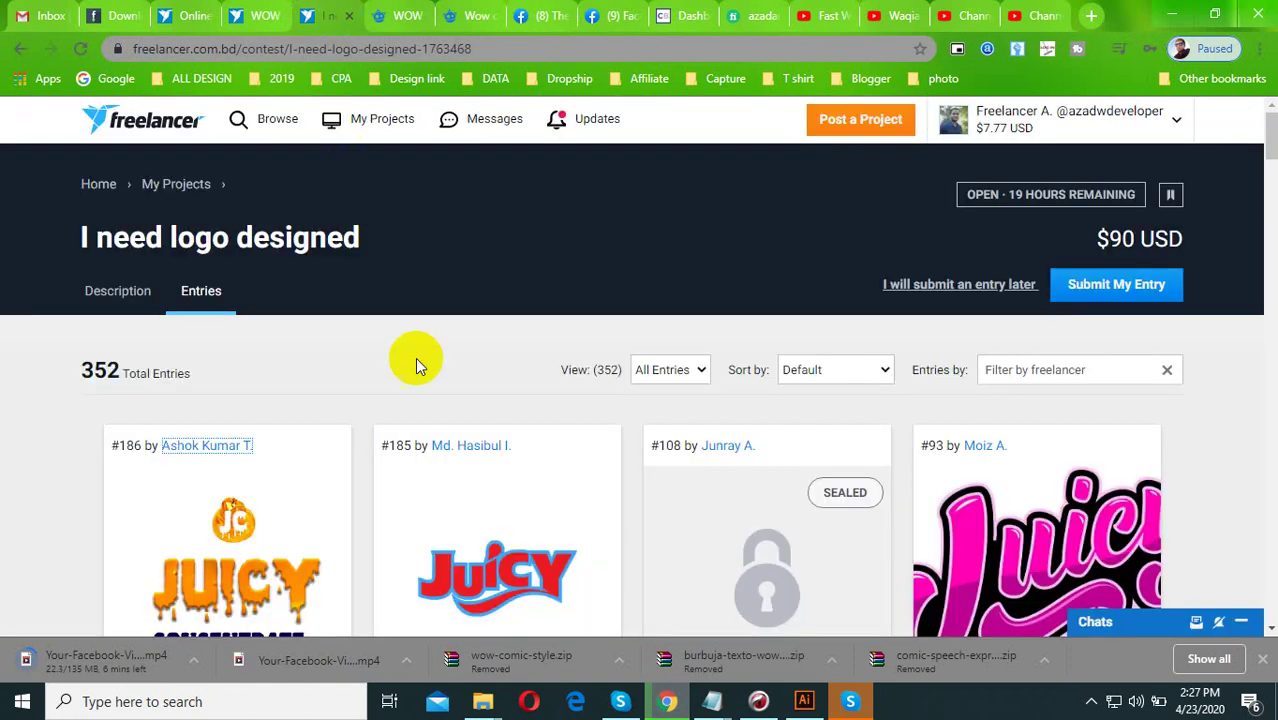
pyautogui.scroll(-3, 410, 380)
# Browse the WOW Kitchens contest's 521 entries, then return to WOW WORK.eps in Illustrator.
pyautogui.click(279, 8)
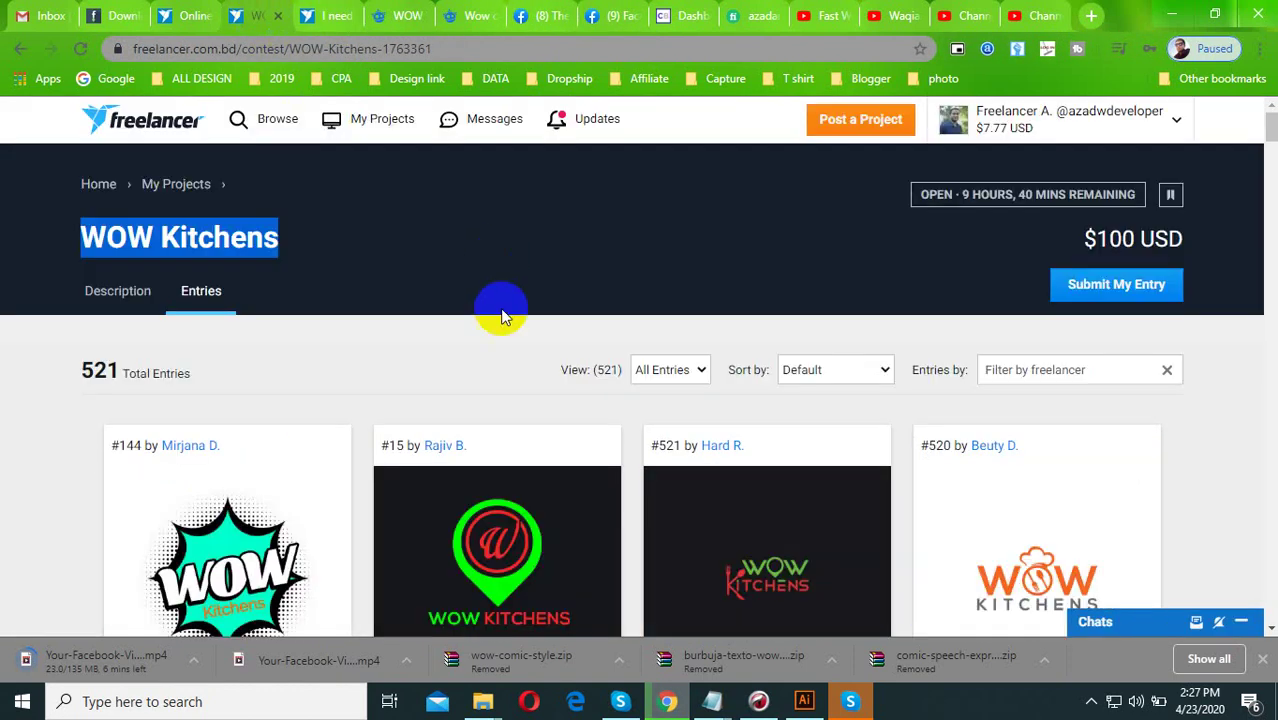
pyautogui.scroll(-2, 470, 380)
pyautogui.scroll(-1, 918, 413)
pyautogui.scroll(-5, 918, 413)
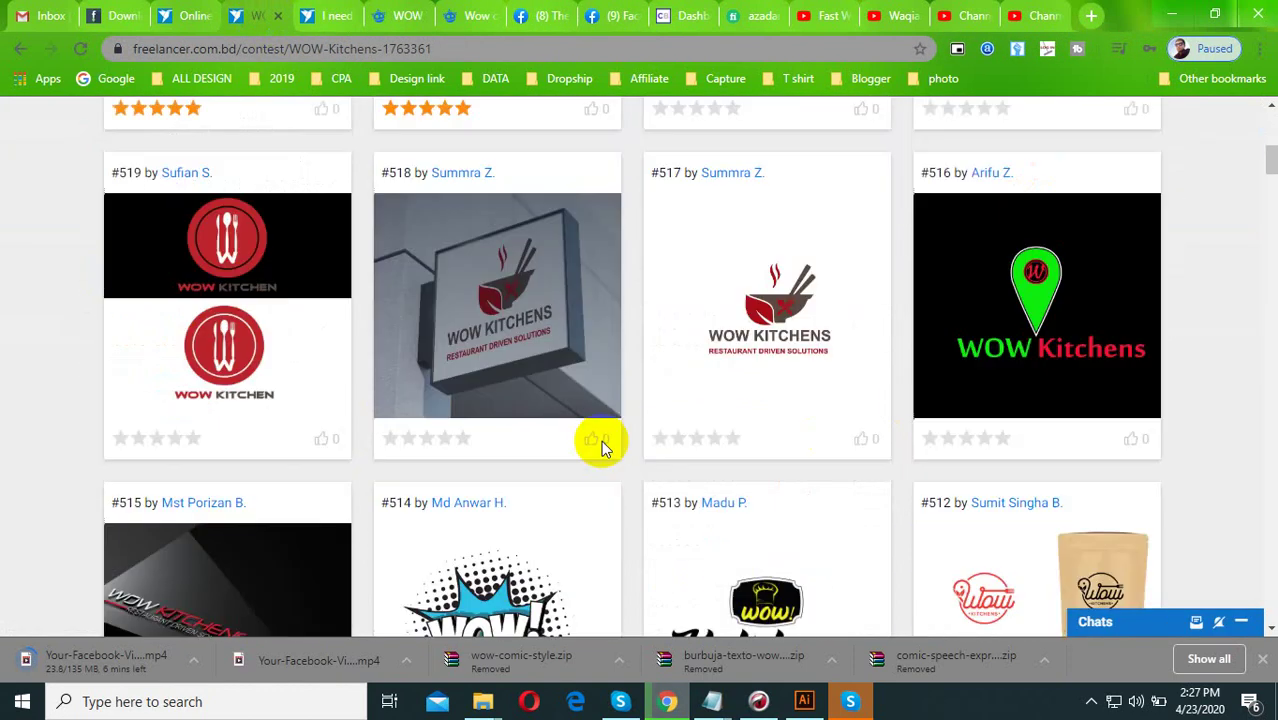
pyautogui.scroll(-3, 599, 442)
pyautogui.scroll(-2, 919, 448)
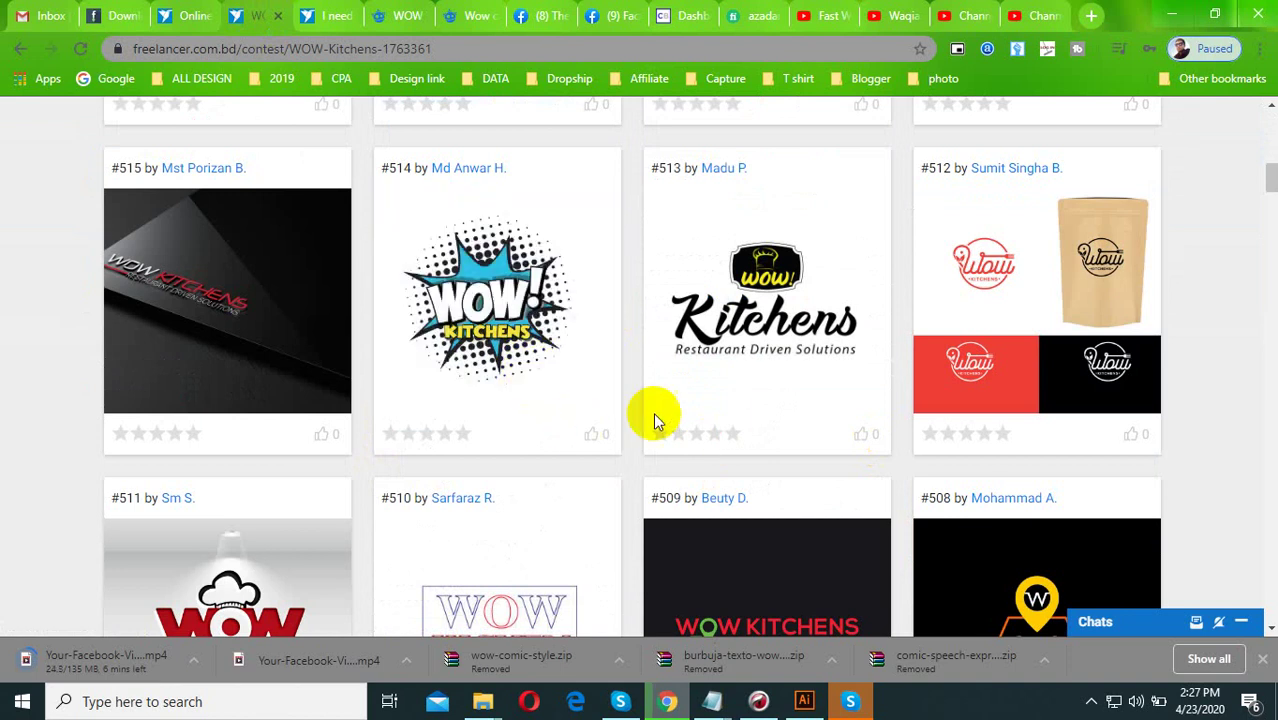
pyautogui.scroll(-3, 650, 380)
pyautogui.scroll(-2, 600, 455)
pyautogui.scroll(-1, 540, 445)
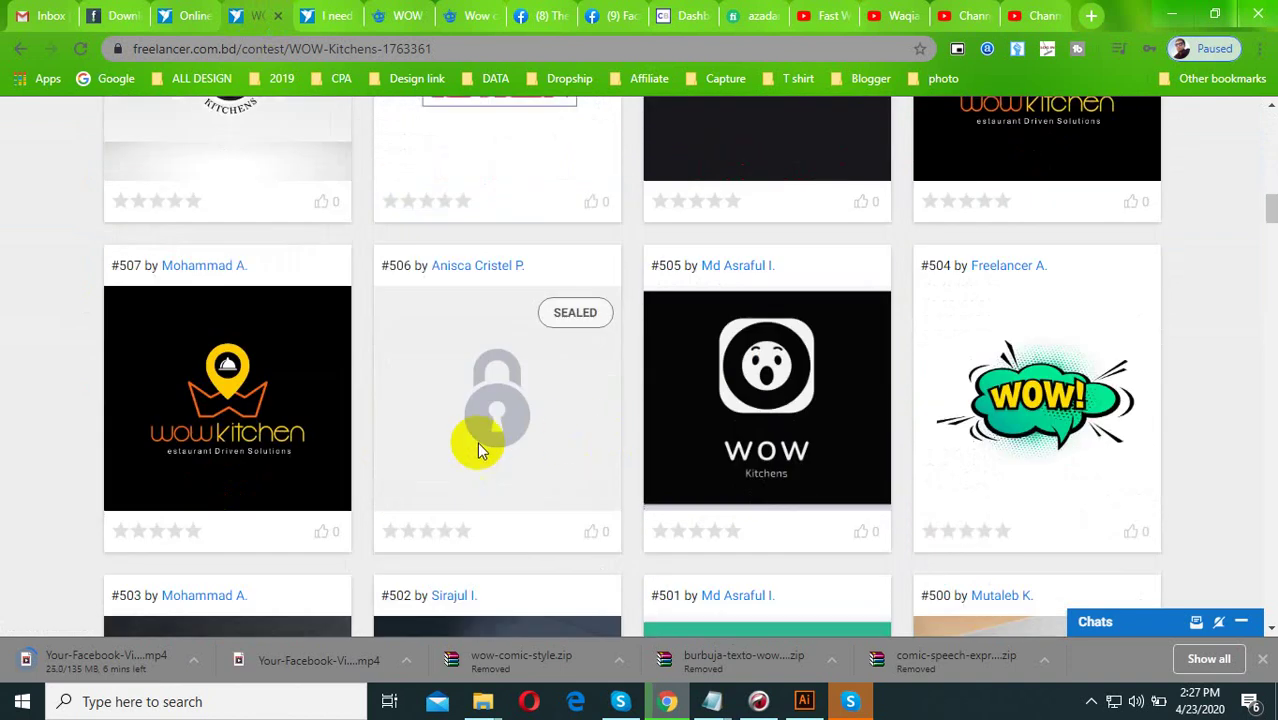
pyautogui.scroll(-3, 477, 442)
pyautogui.scroll(2, 900, 400)
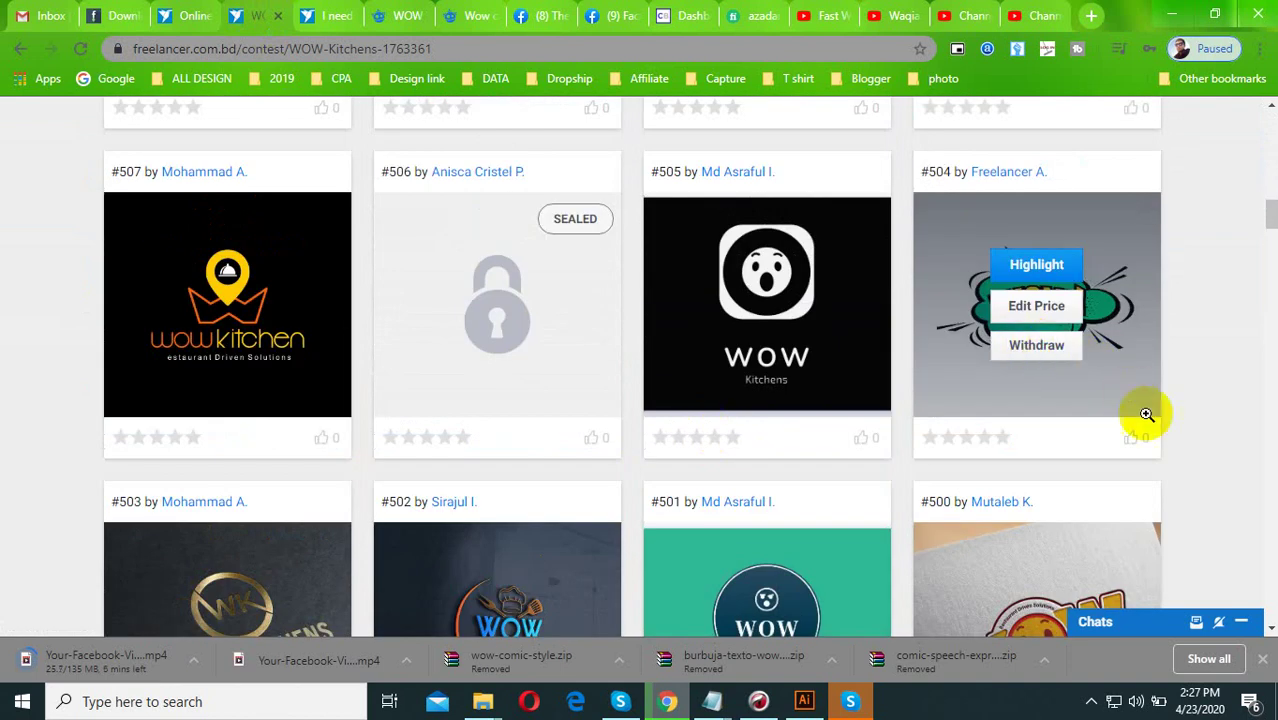
pyautogui.scroll(-3, 589, 447)
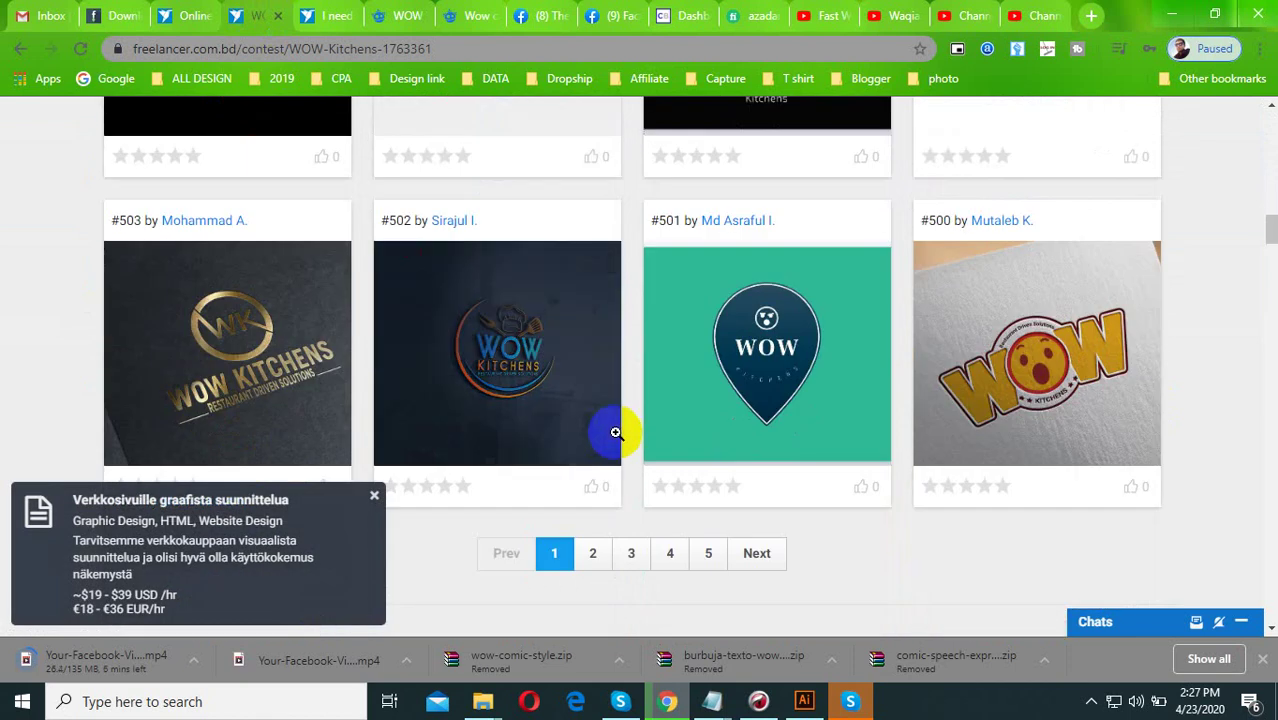
pyautogui.click(803, 701)
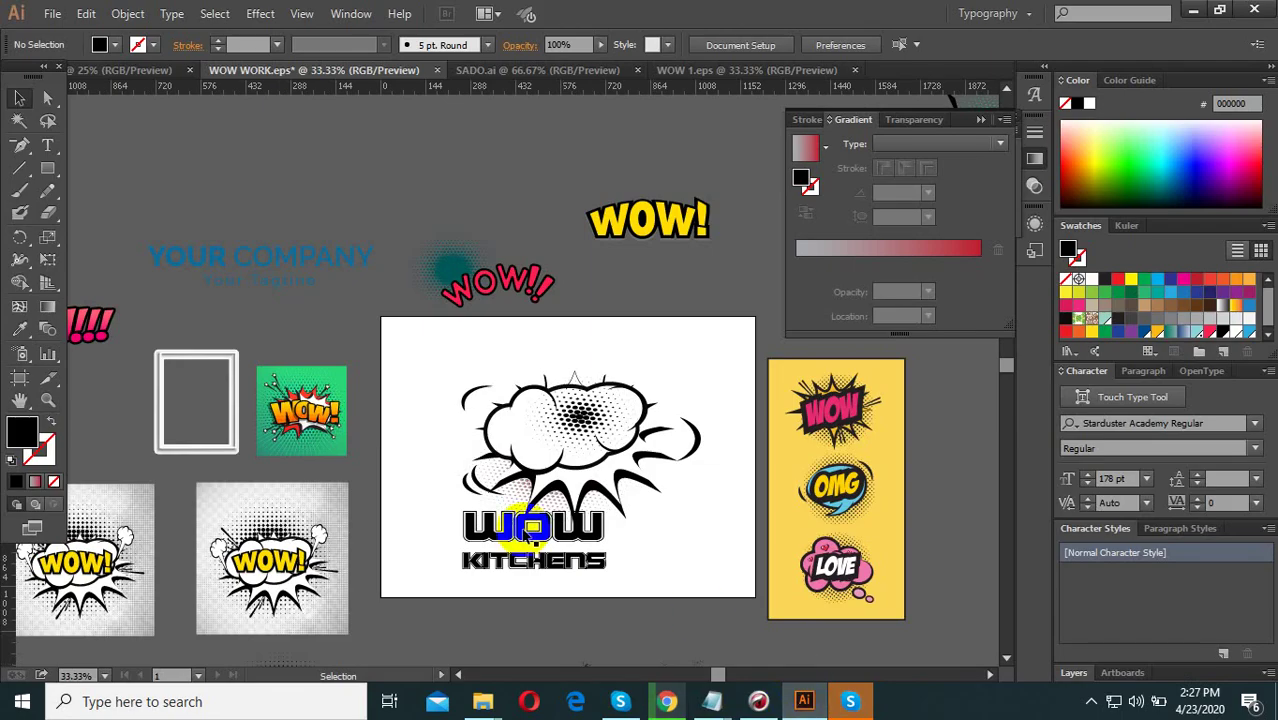
# Reset the Typography workspace so the floating Gradient panel disappears and side panels rearrange.
pyautogui.scroll(1, 550, 560)
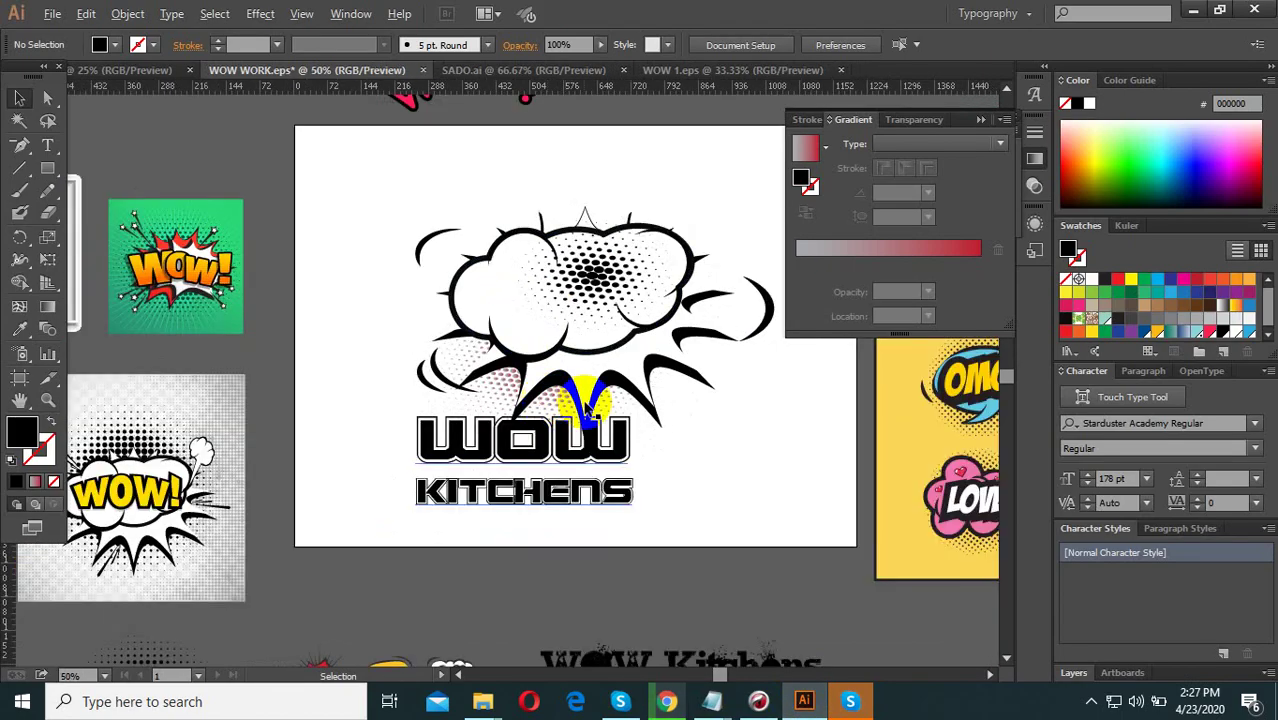
pyautogui.click(1000, 13)
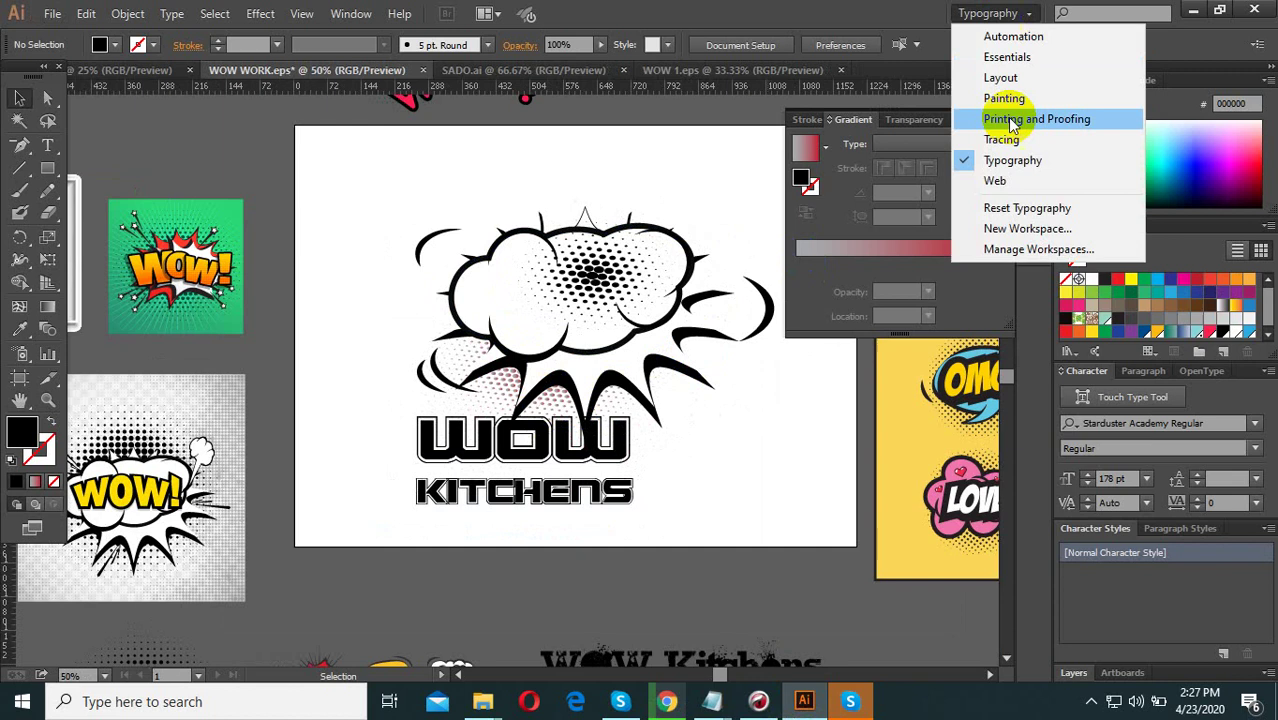
pyautogui.click(1000, 208)
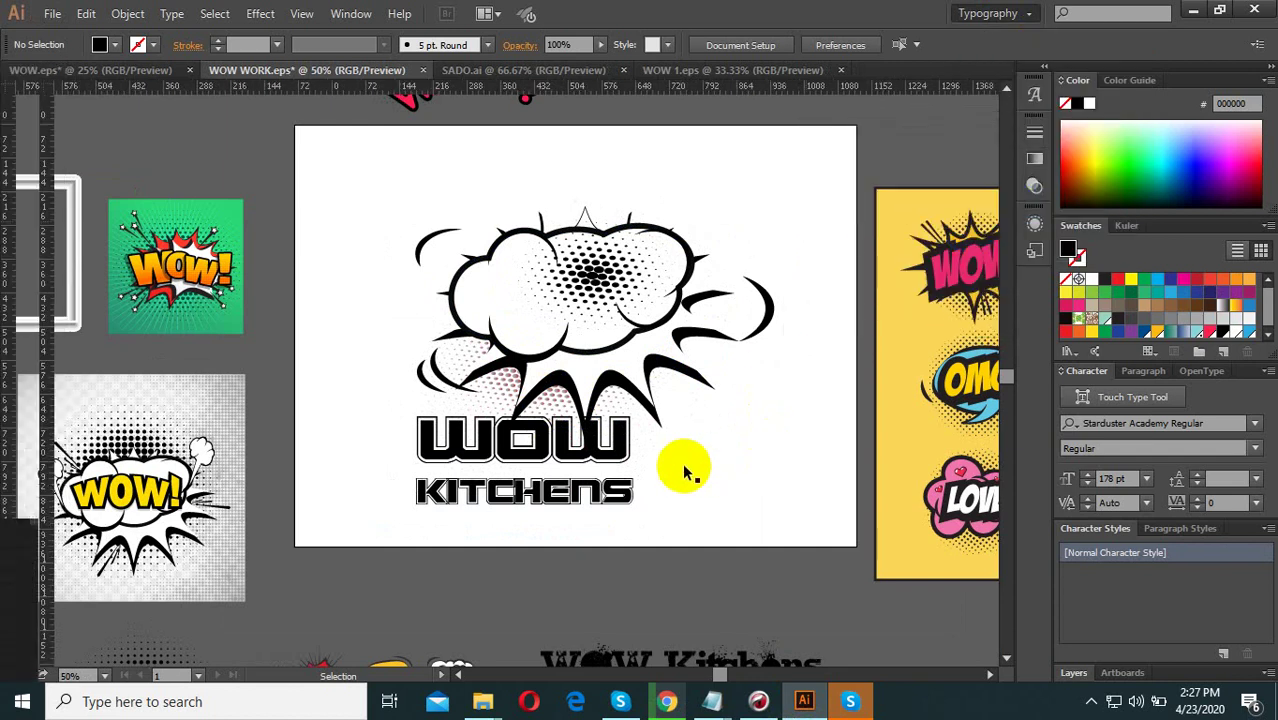
pyautogui.scroll(1, 682, 463)
pyautogui.scroll(1, 682, 463)
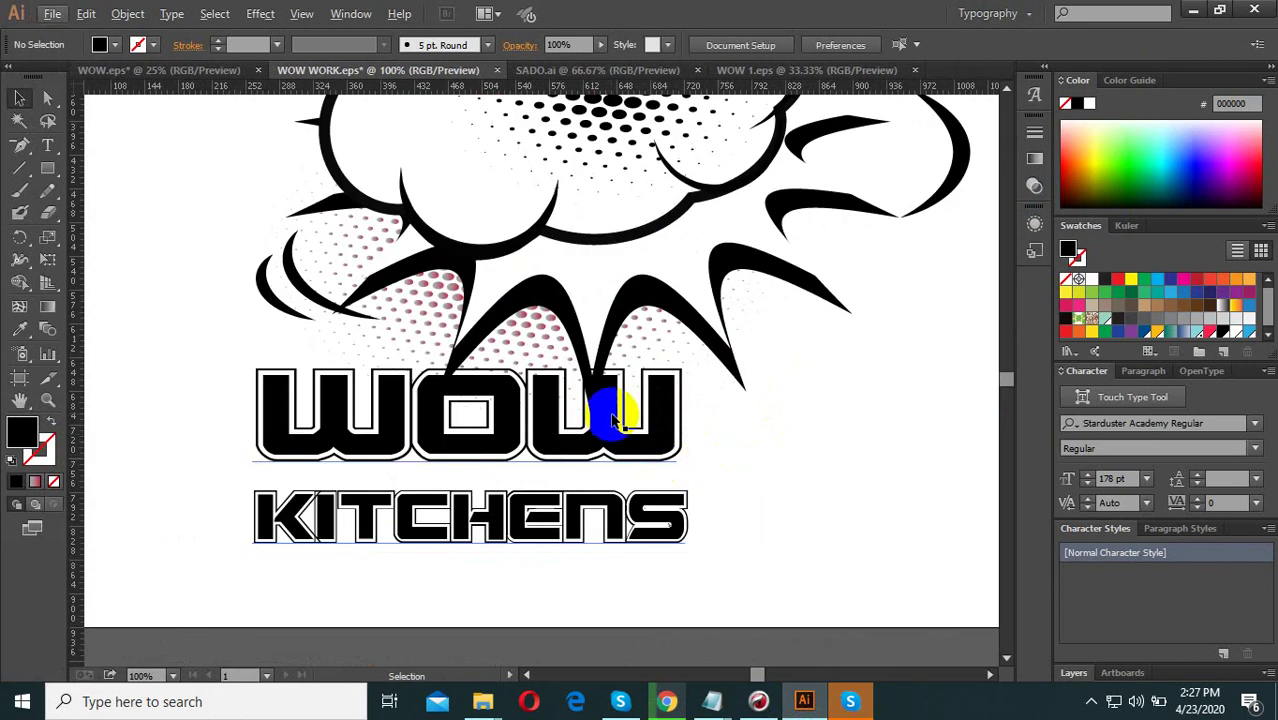
pyautogui.scroll(-3, 595, 429)
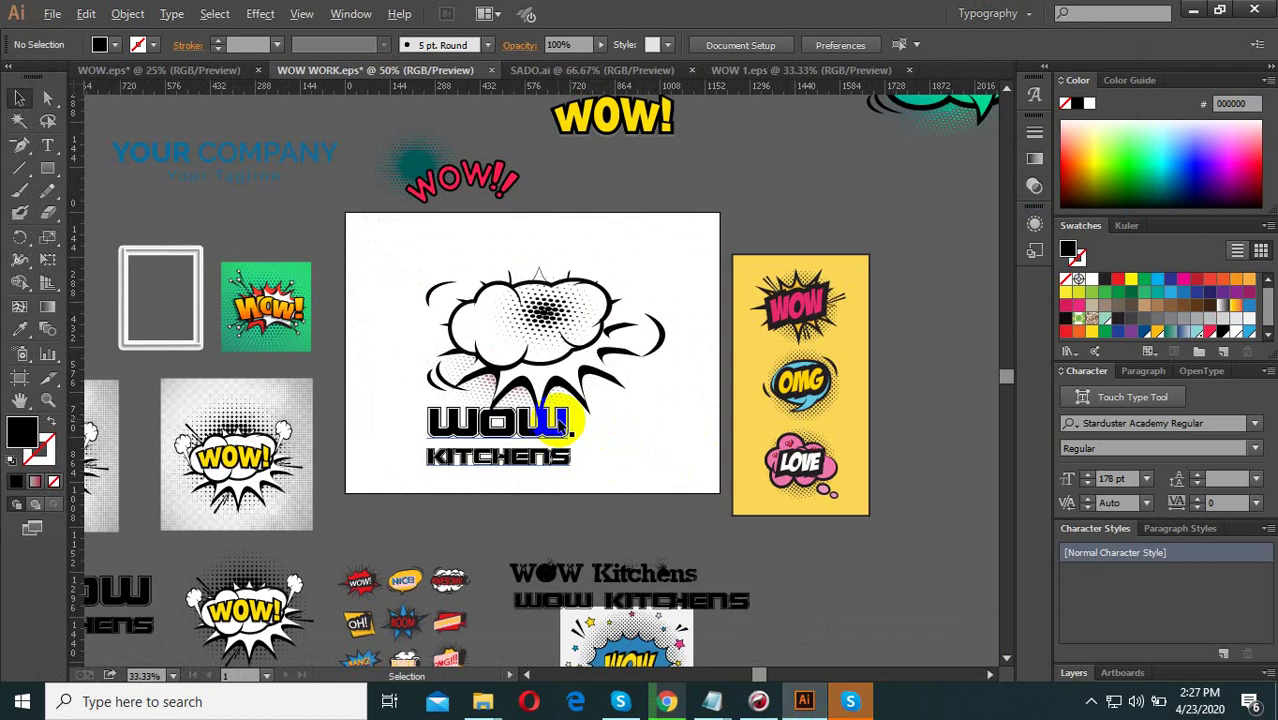
pyautogui.scroll(1, 556, 423)
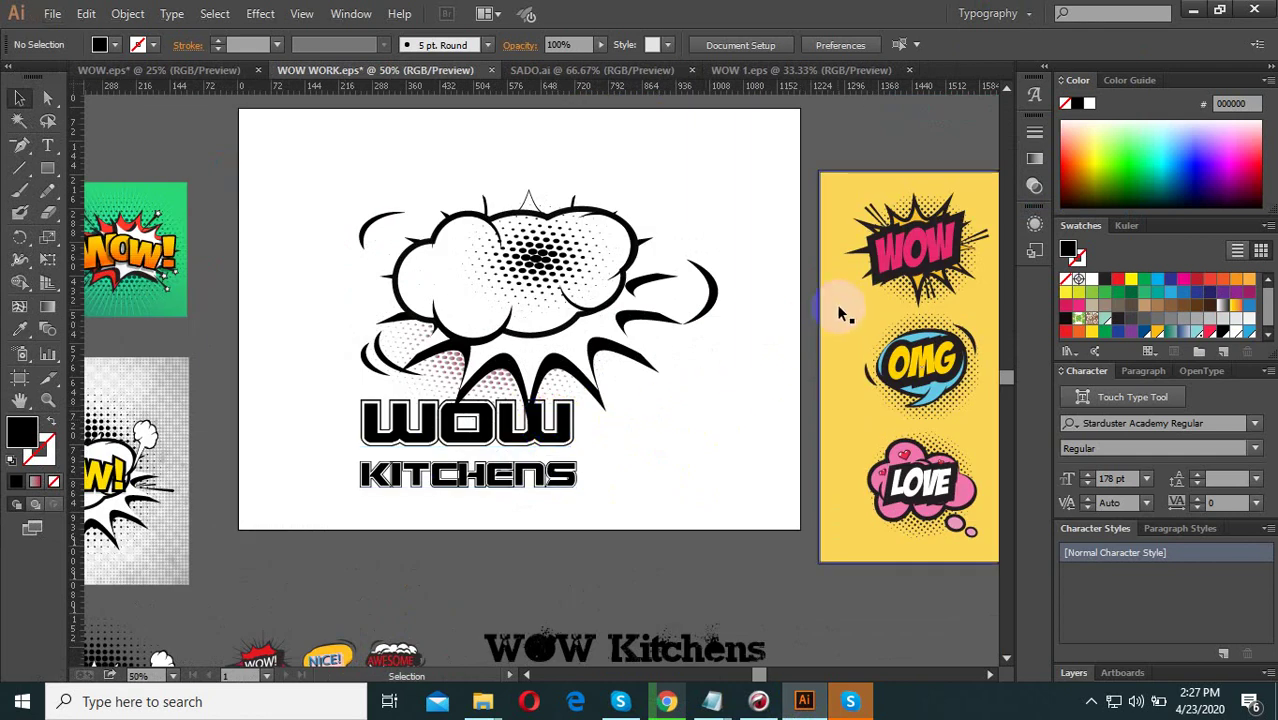
pyautogui.scroll(2, 876, 273)
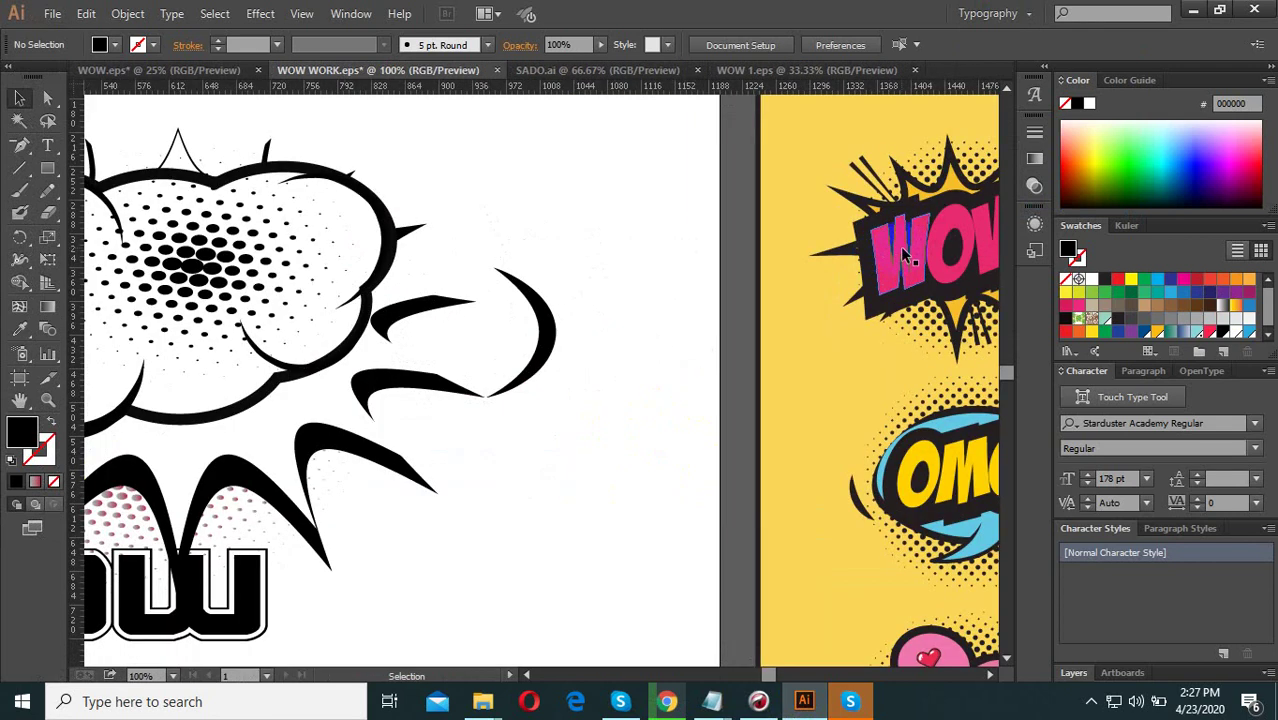
pyautogui.scroll(-2, 740, 340)
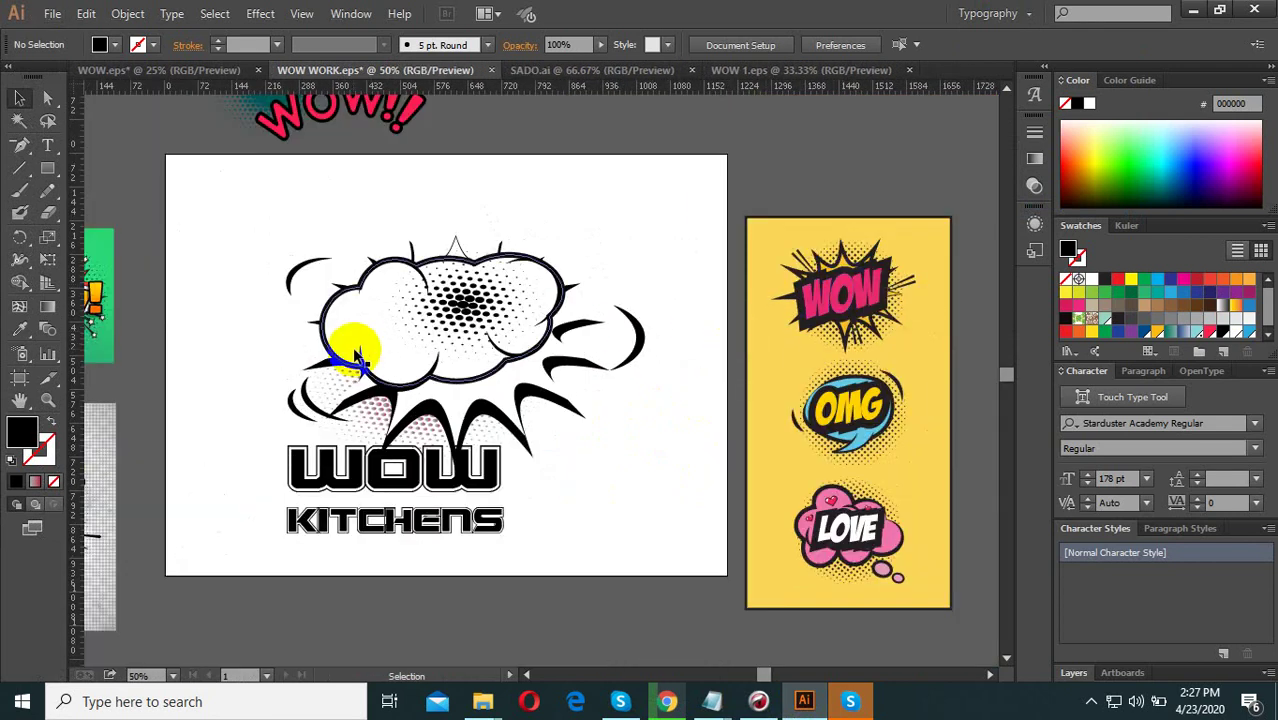
pyautogui.scroll(-1, 540, 390)
pyautogui.scroll(-2, 540, 390)
pyautogui.scroll(1, 442, 365)
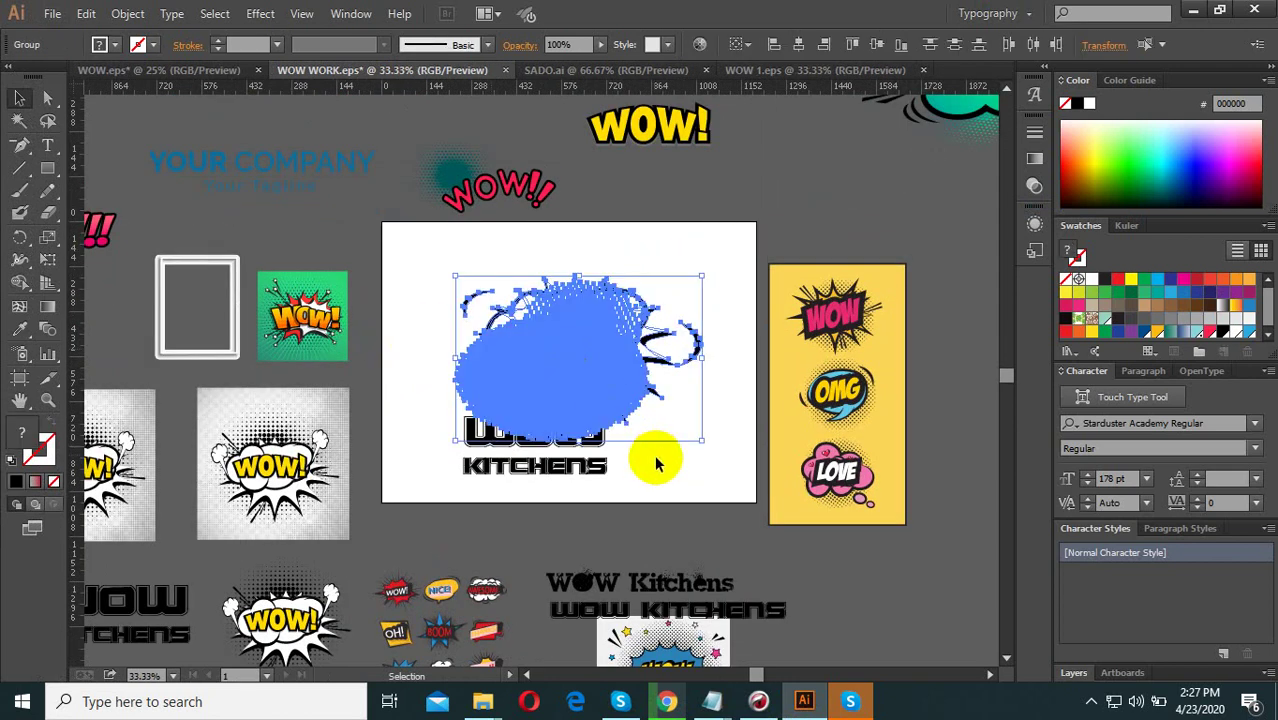
pyautogui.scroll(2, 590, 336)
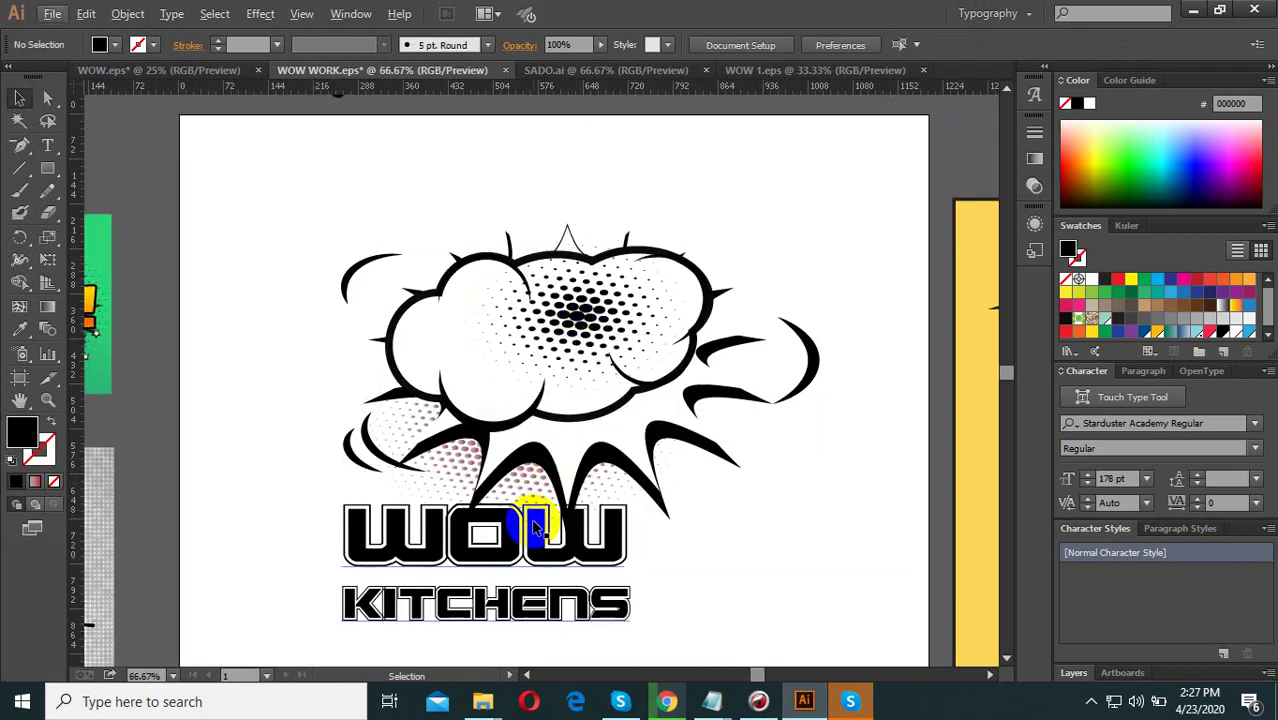
pyautogui.click(549, 557)
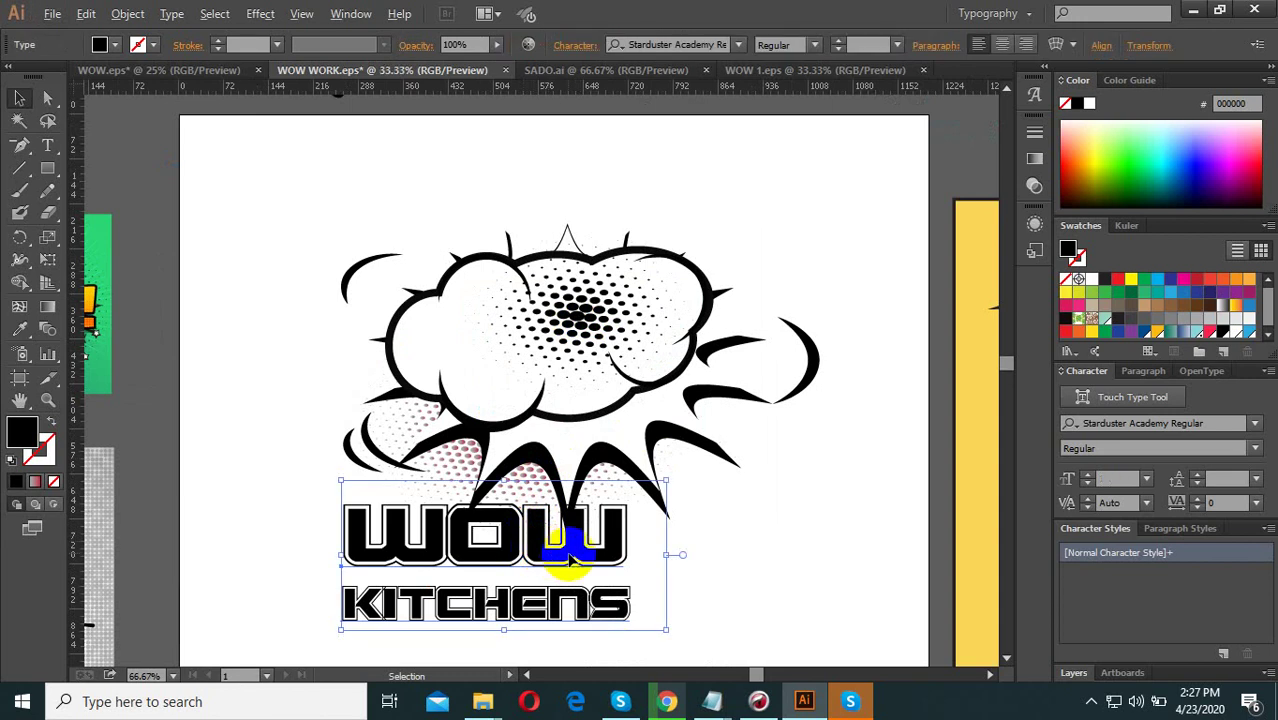
pyautogui.scroll(-3, 570, 560)
pyautogui.scroll(3, 616, 428)
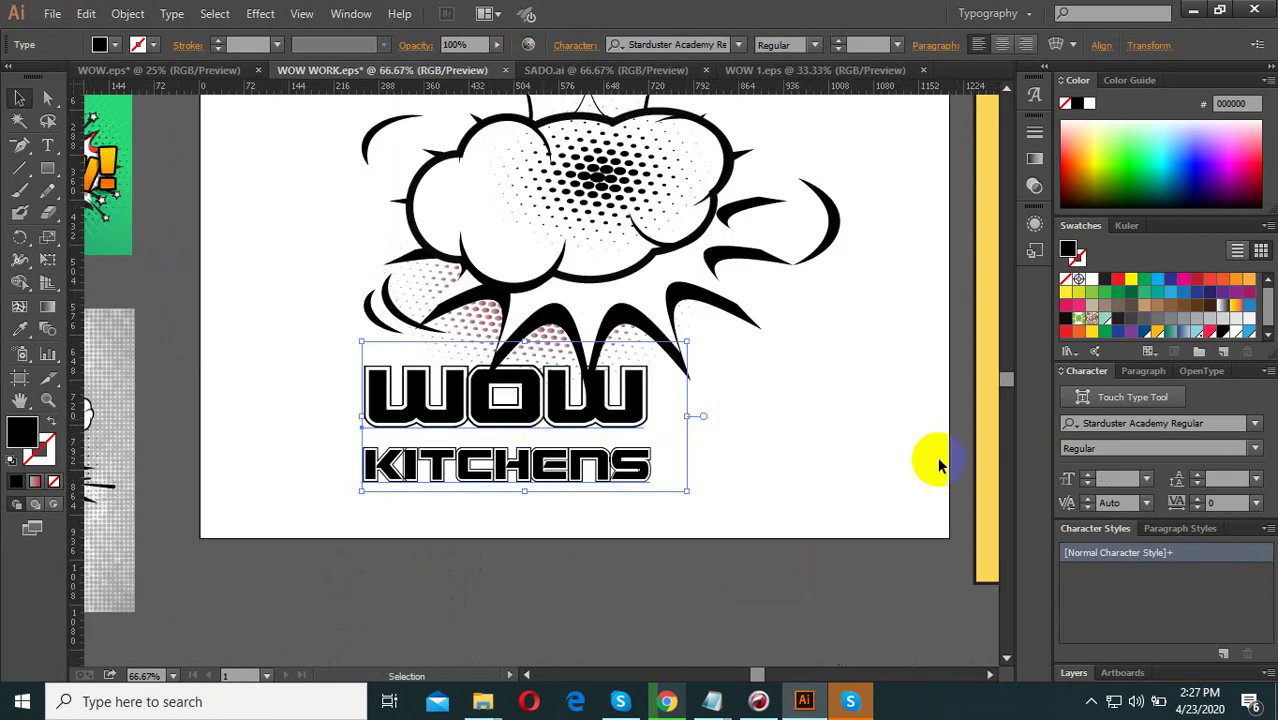
pyautogui.click(1133, 424)
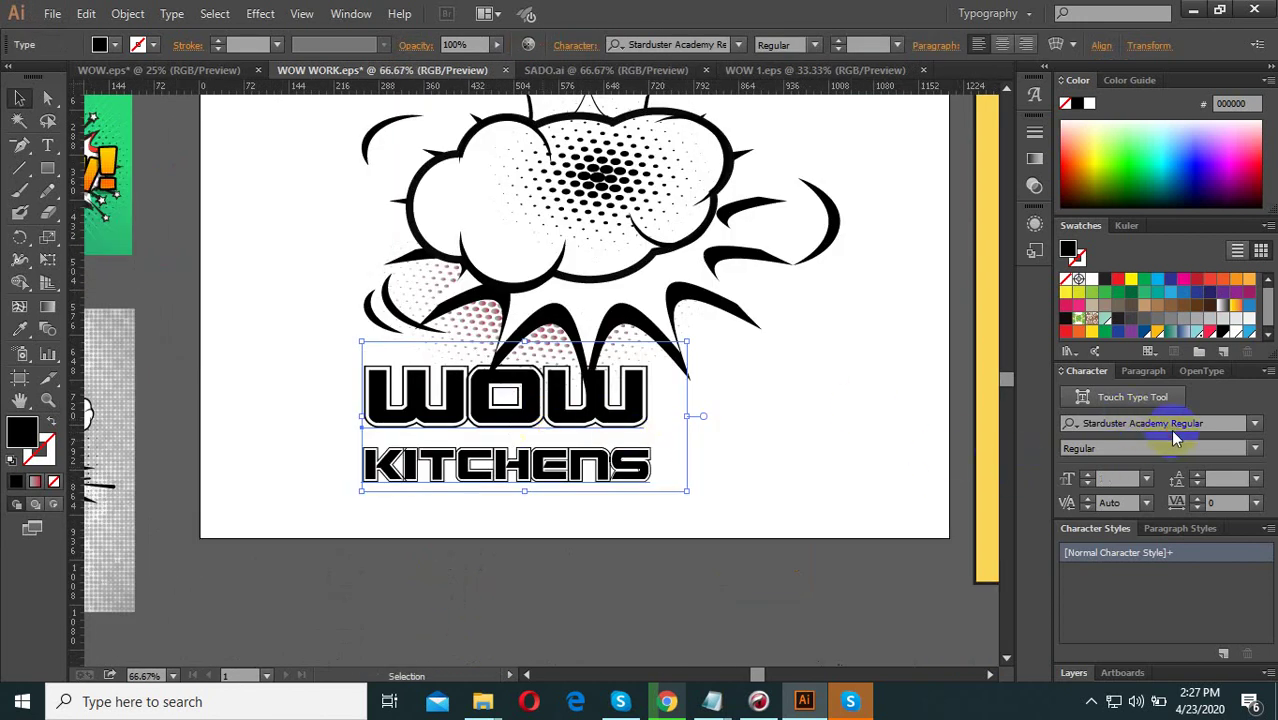
pyautogui.click(1175, 425)
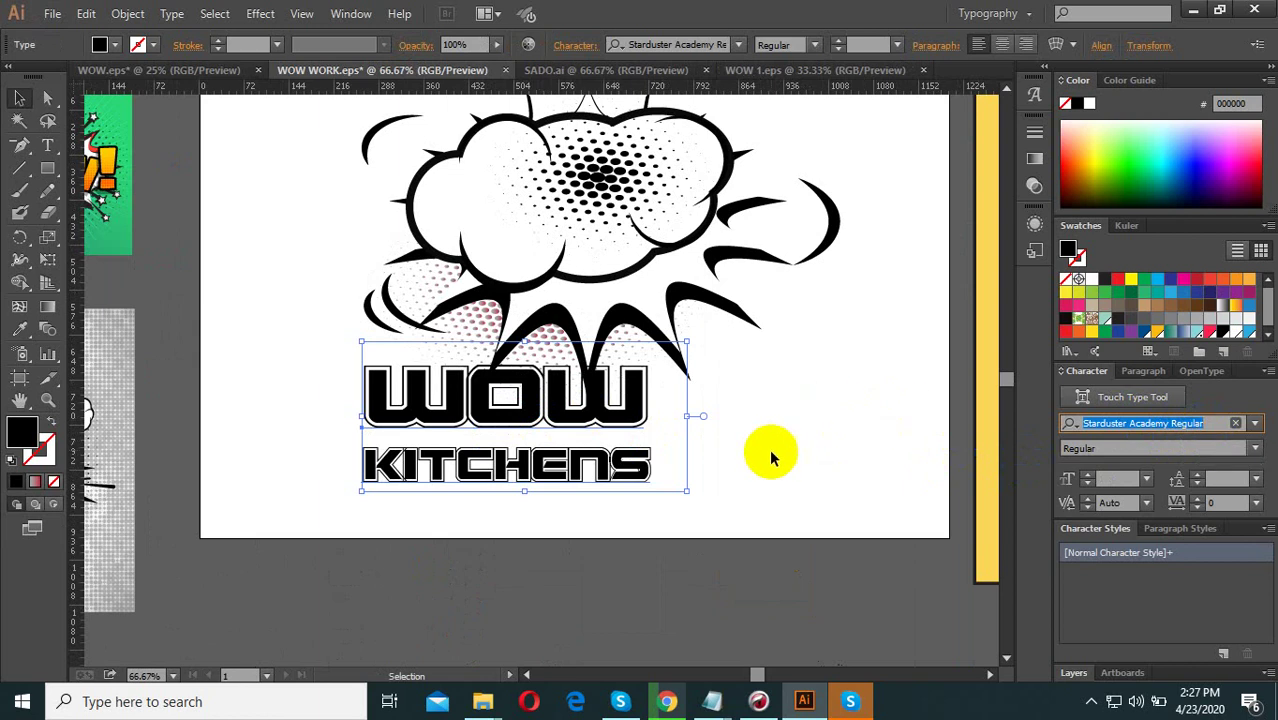
pyautogui.click(1155, 428)
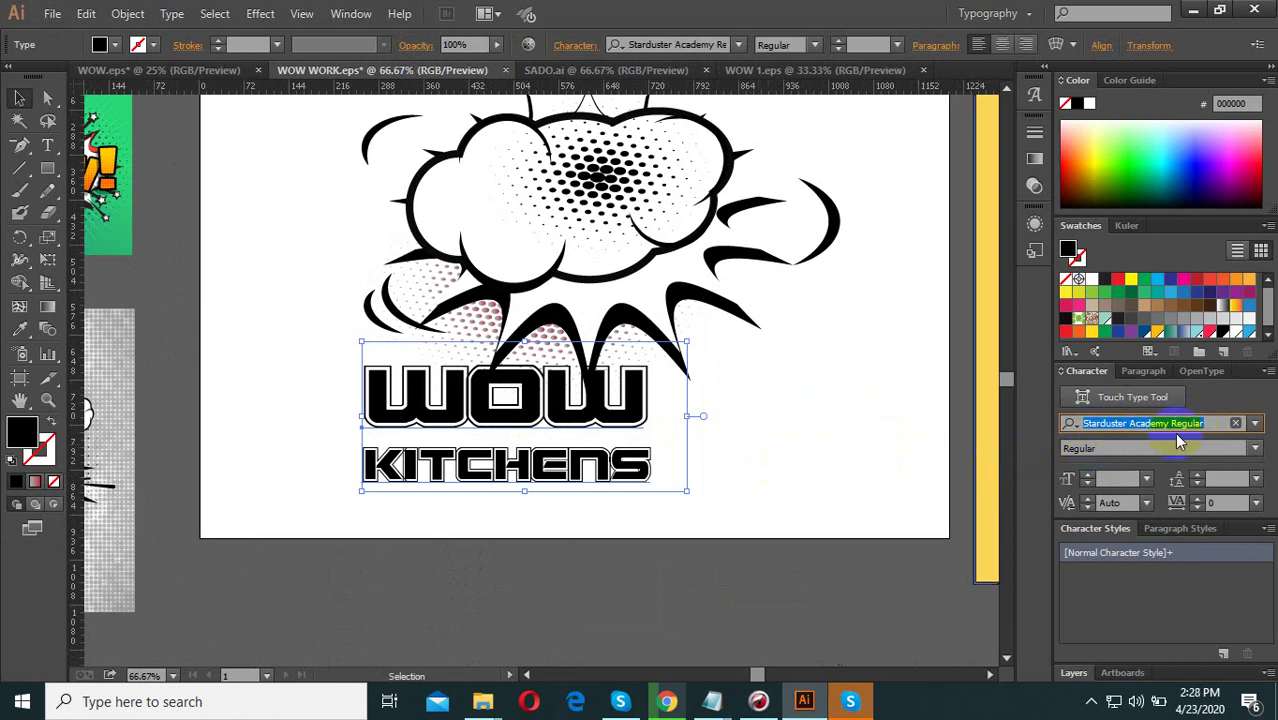
pyautogui.click(1129, 421)
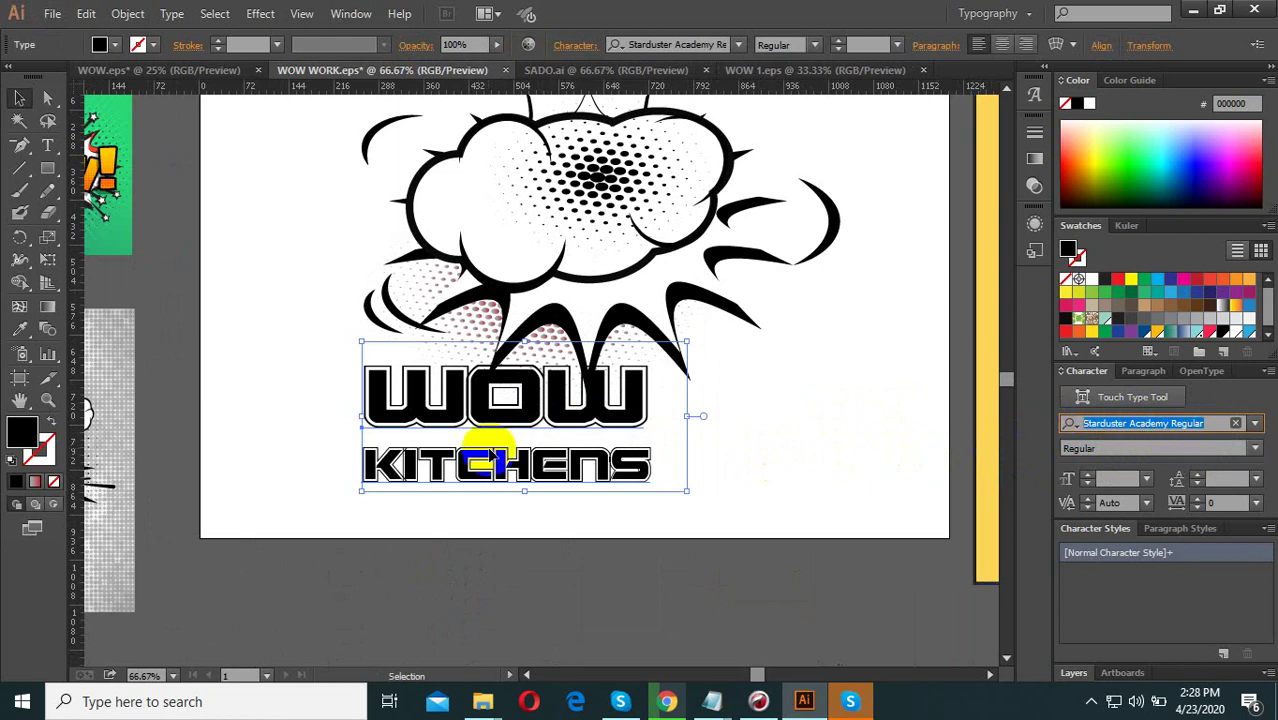
pyautogui.click(542, 420)
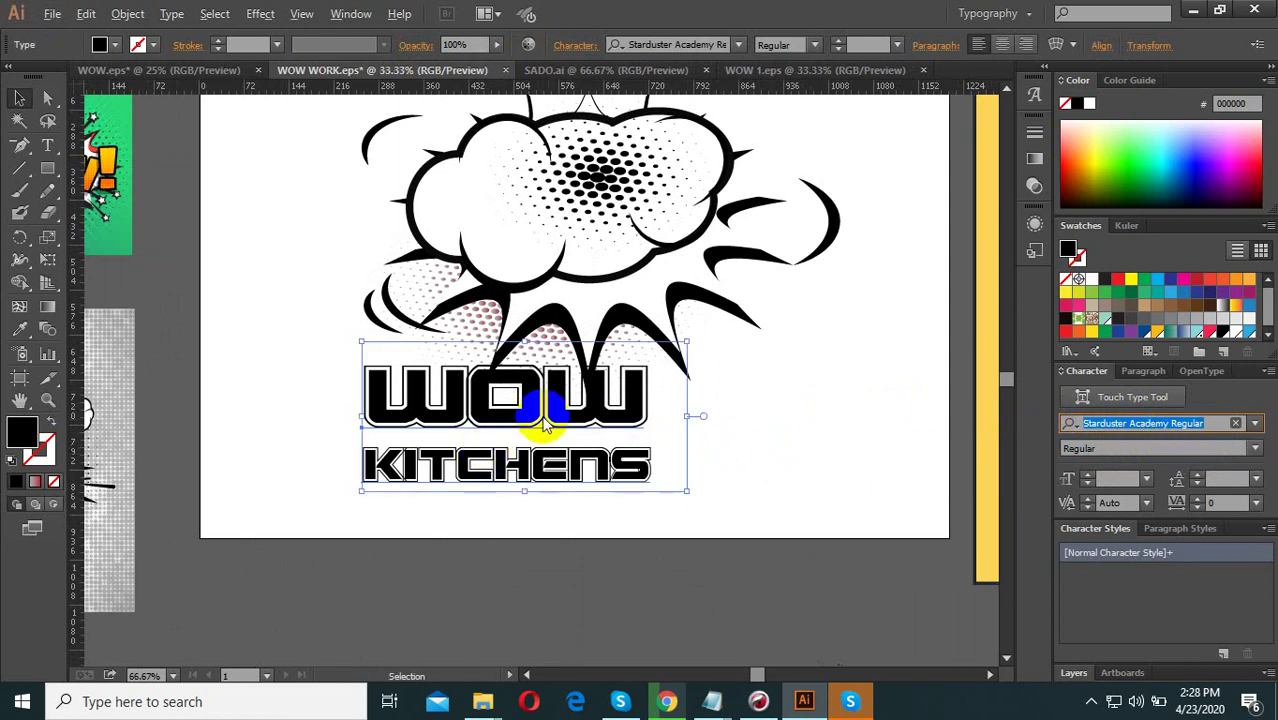
pyautogui.scroll(-2, 545, 445)
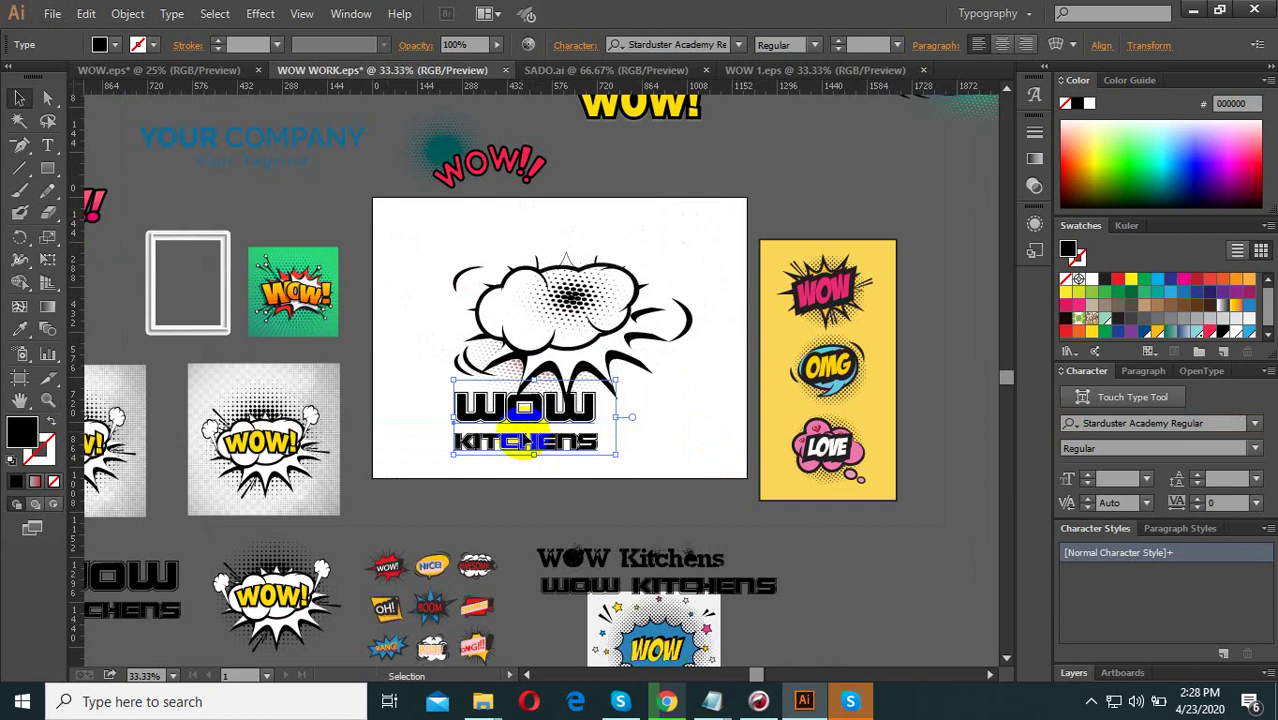
# Duplicate the WOW KITCHENS text and replace the copy's wording with 'Starduster Academy Regular'.
pyautogui.keyDown('alt'); pyautogui.moveTo(523, 409); pyautogui.dragTo(580, 482); pyautogui.keyUp('alt')
pyautogui.doubleClick(580, 480)
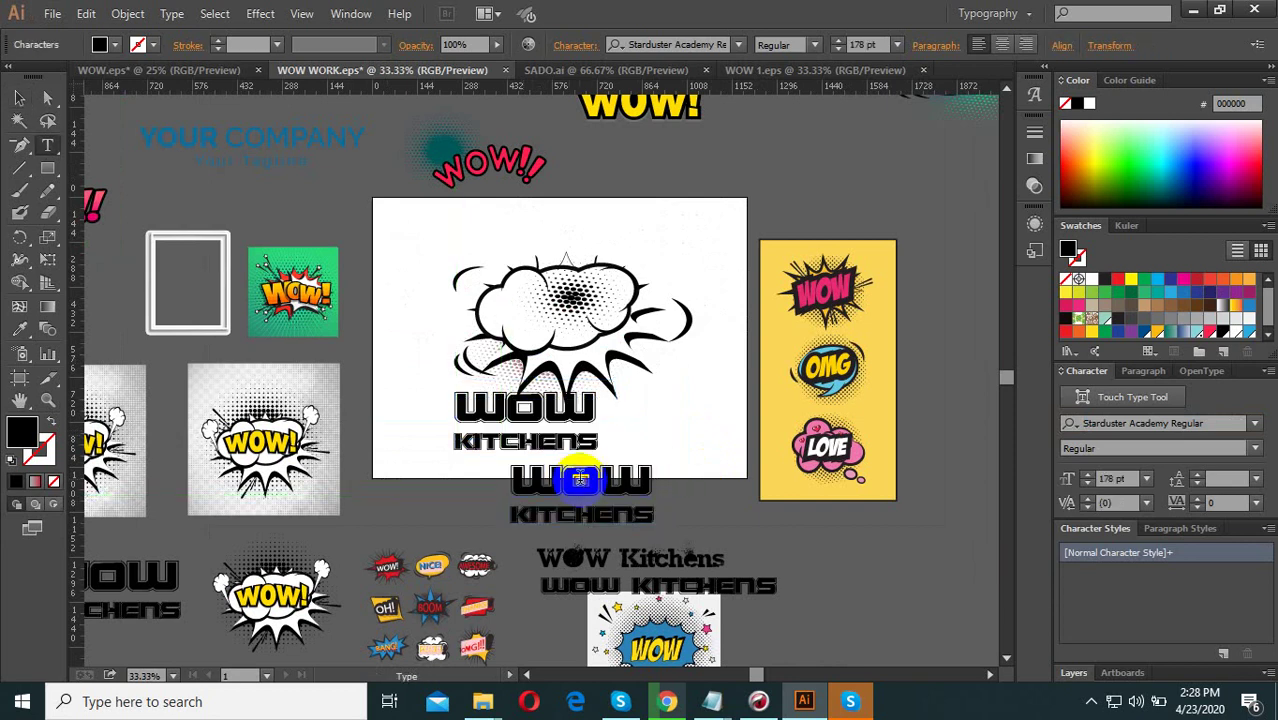
pyautogui.hotkey('ctrl', 'a')
pyautogui.hotkey('ctrl', 'v')
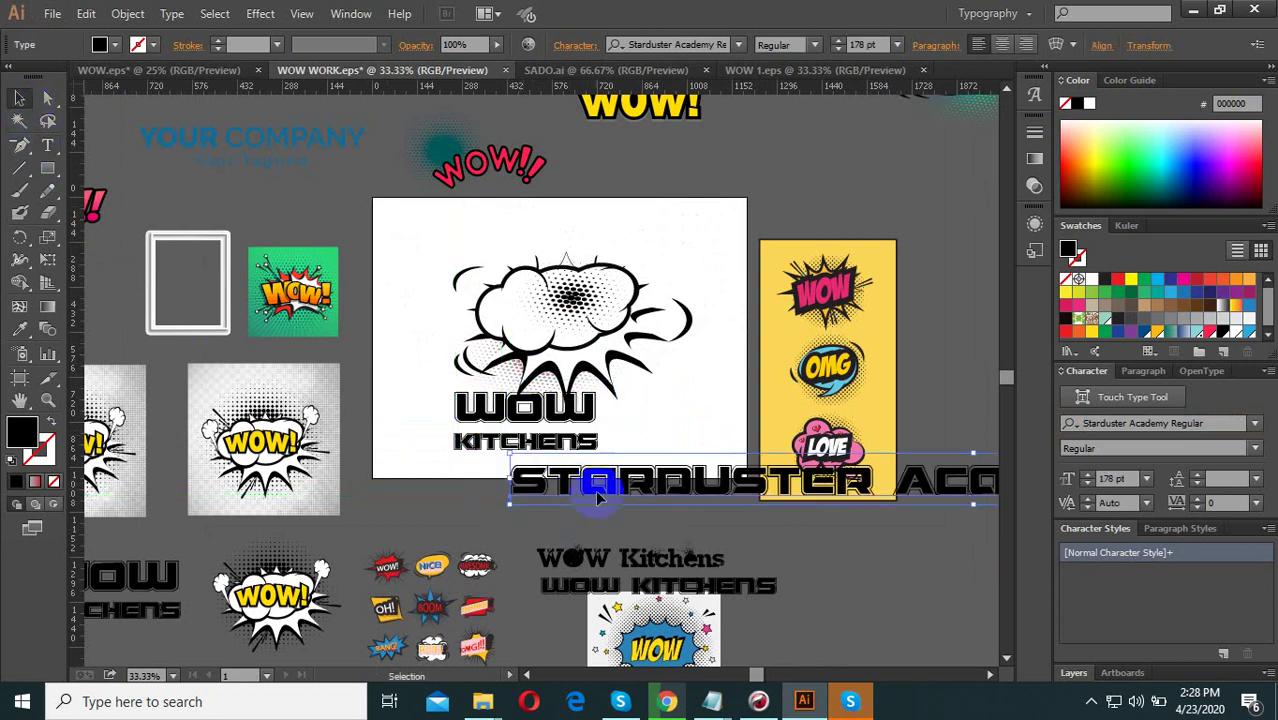
# Scale the font-name line down to about 62 pt and place it below the artboard.
pyautogui.moveTo(595, 490); pyautogui.dragTo(441, 527)
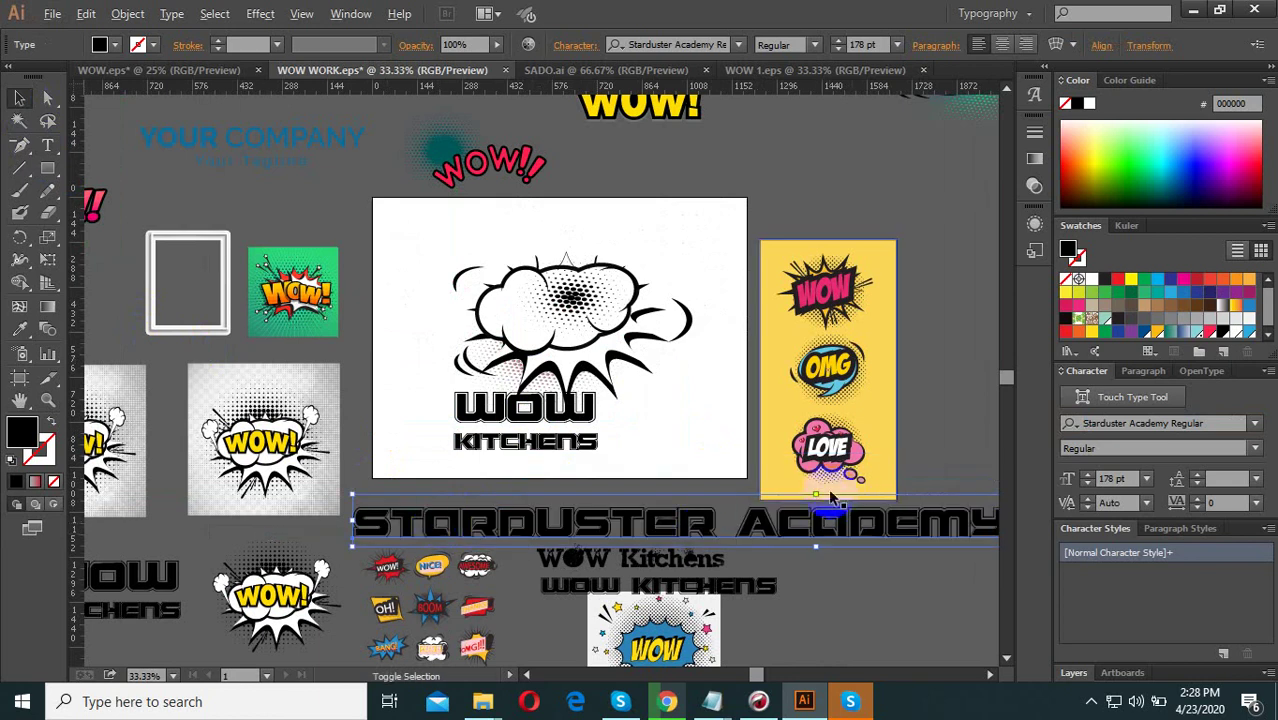
pyautogui.moveTo(818, 494); pyautogui.dragTo(782, 530)
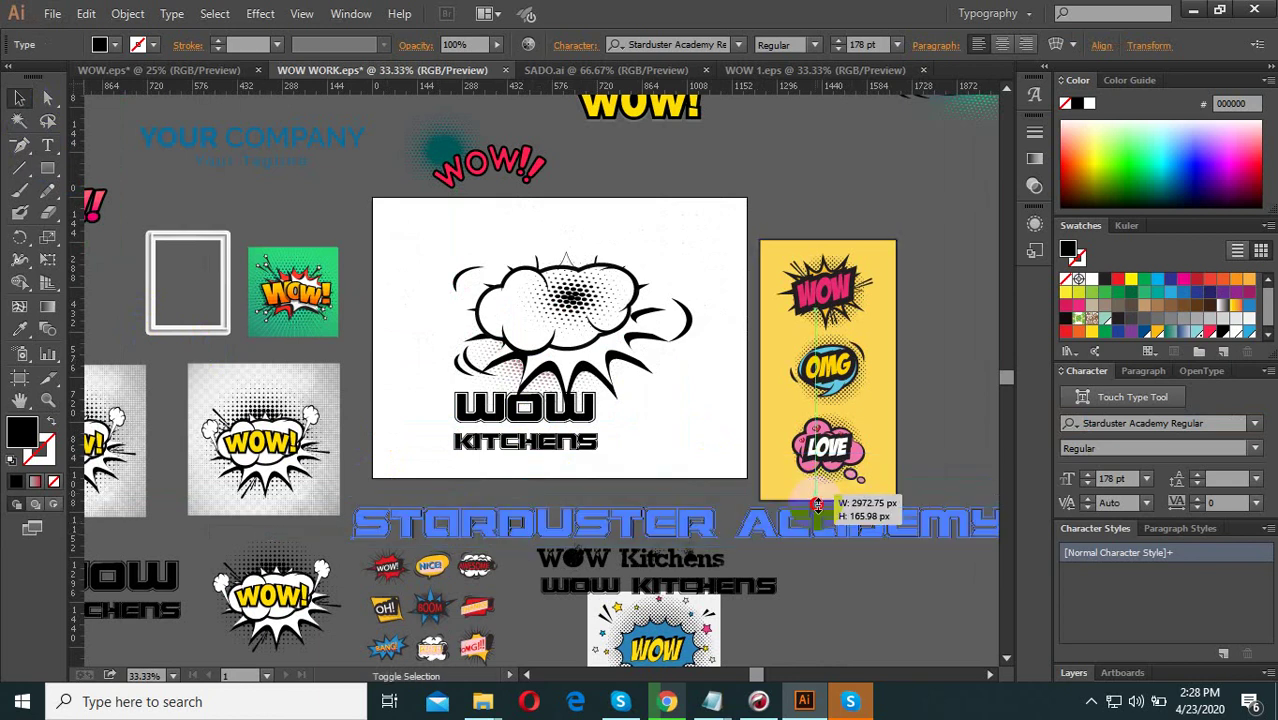
pyautogui.moveTo(651, 526); pyautogui.dragTo(517, 535)
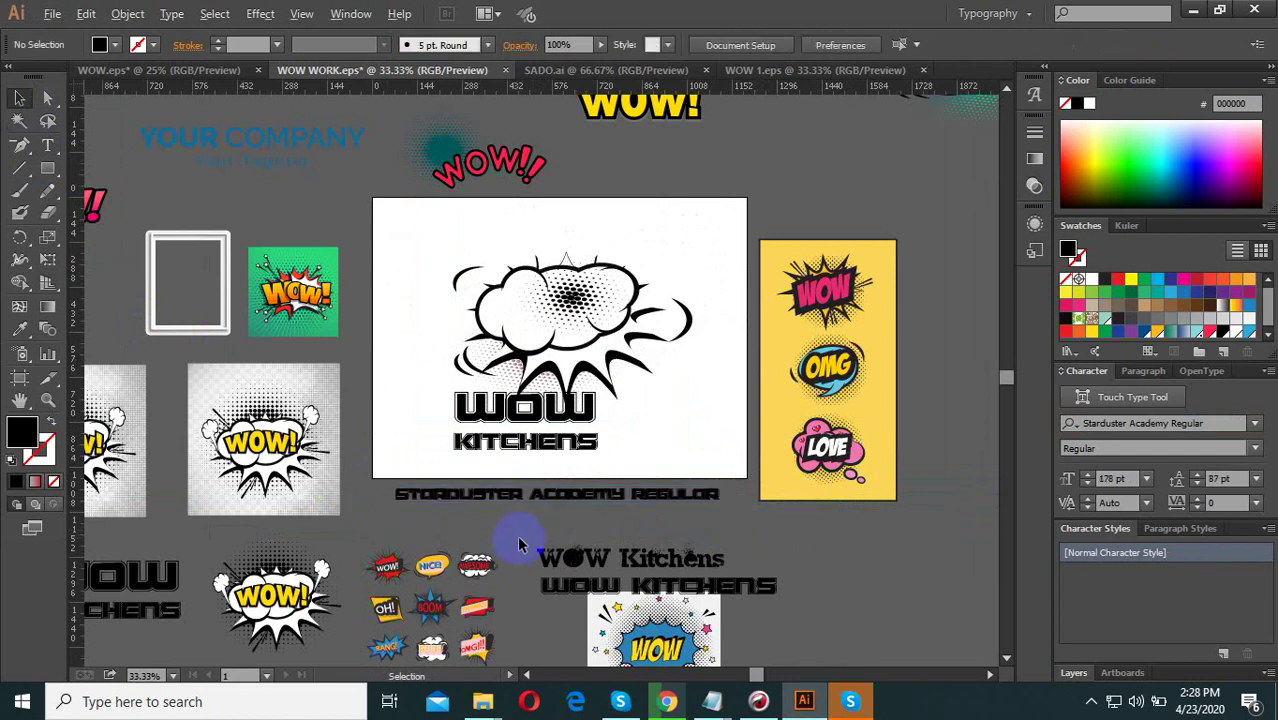
pyautogui.hotkey('ctrl', '1')
pyautogui.click(586, 512)
pyautogui.scroll(2, 290, 455)
# Set the STARDUSTER ACADEMY REGULAR caption to the Stencil font.
pyautogui.scroll(-3, 415, 449)
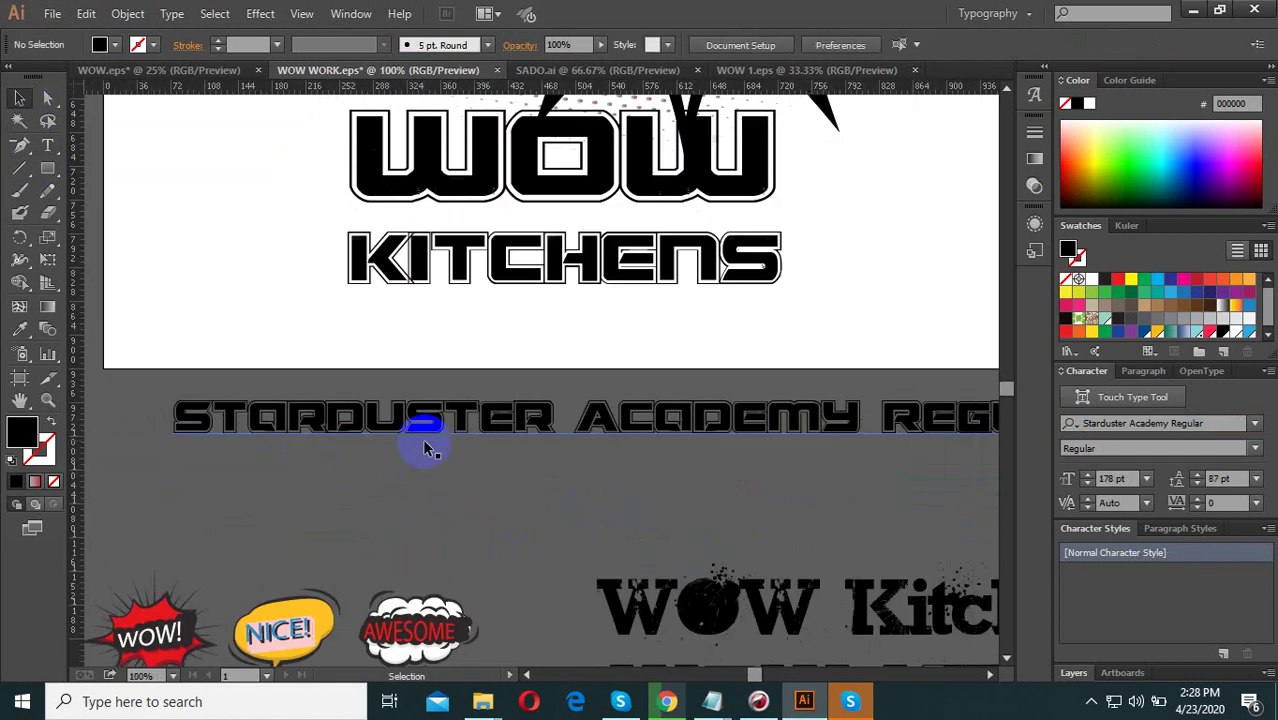
pyautogui.click(415, 412)
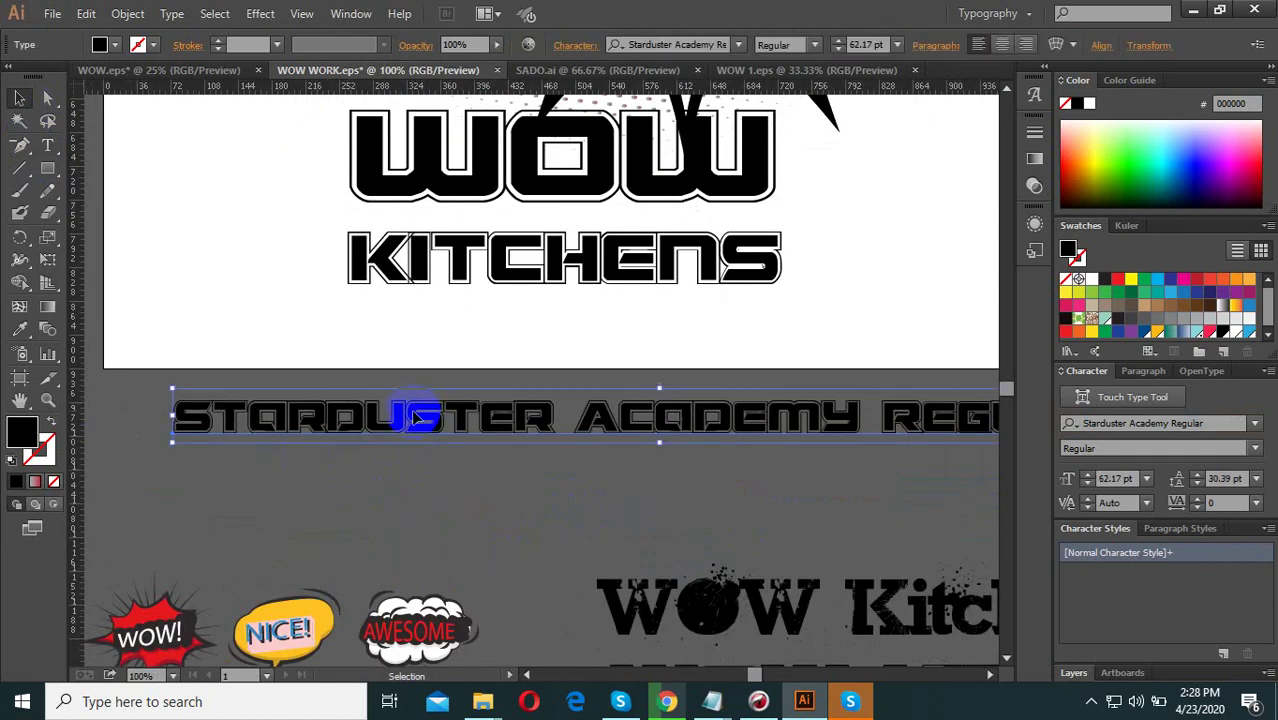
pyautogui.click(1142, 420)
pyautogui.press('Down')
pyautogui.press('Down')
pyautogui.press('Down')
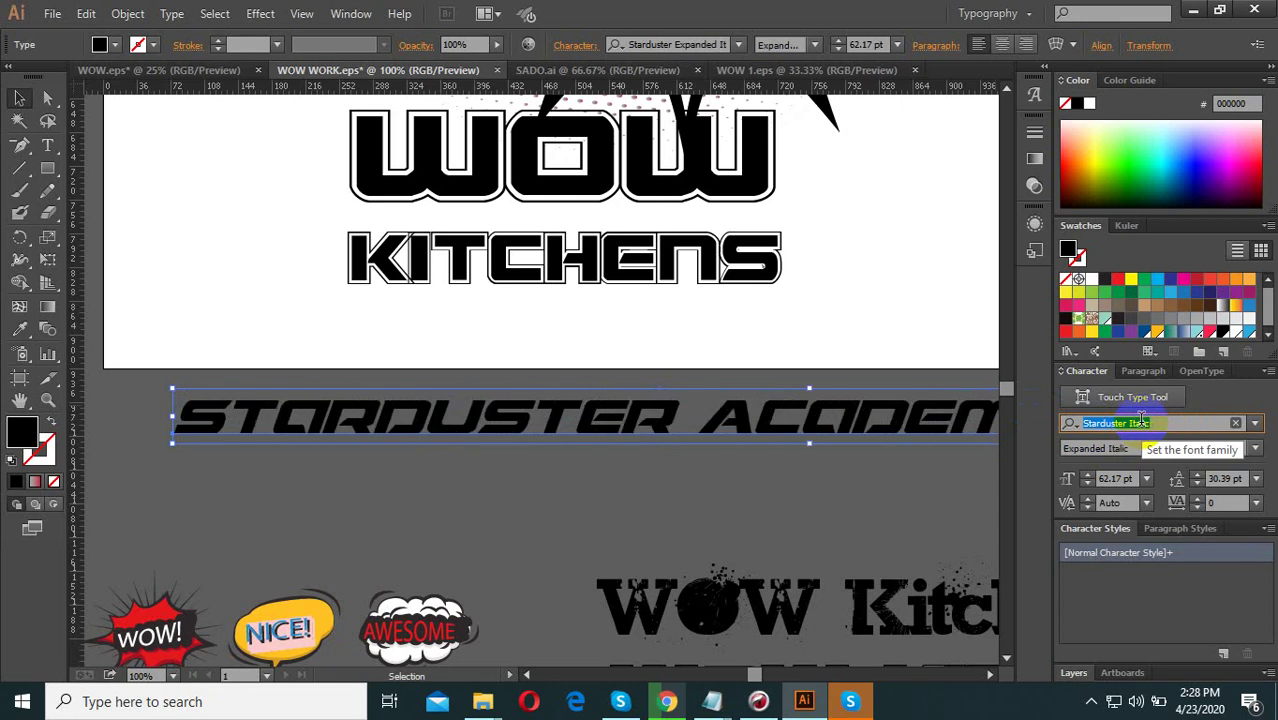
pyautogui.press('Down')
pyautogui.press('Down')
pyautogui.press('Down')
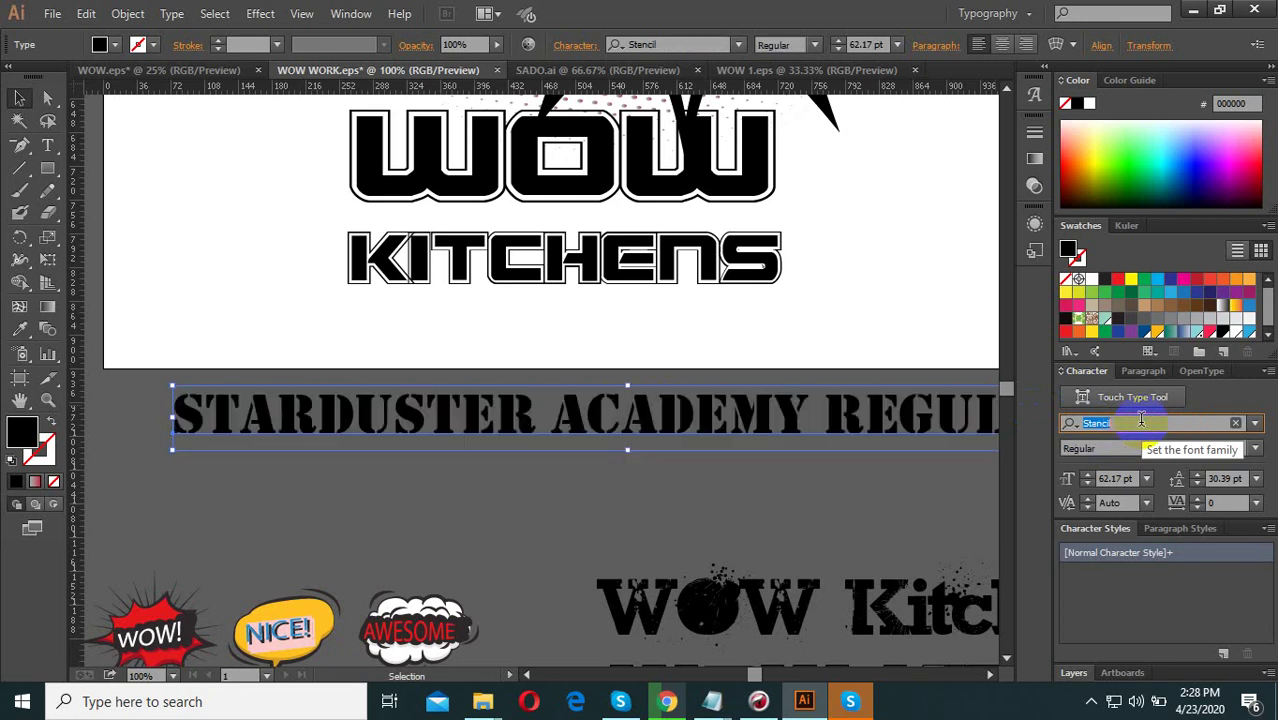
pyautogui.press('Down')
pyautogui.press('Down')
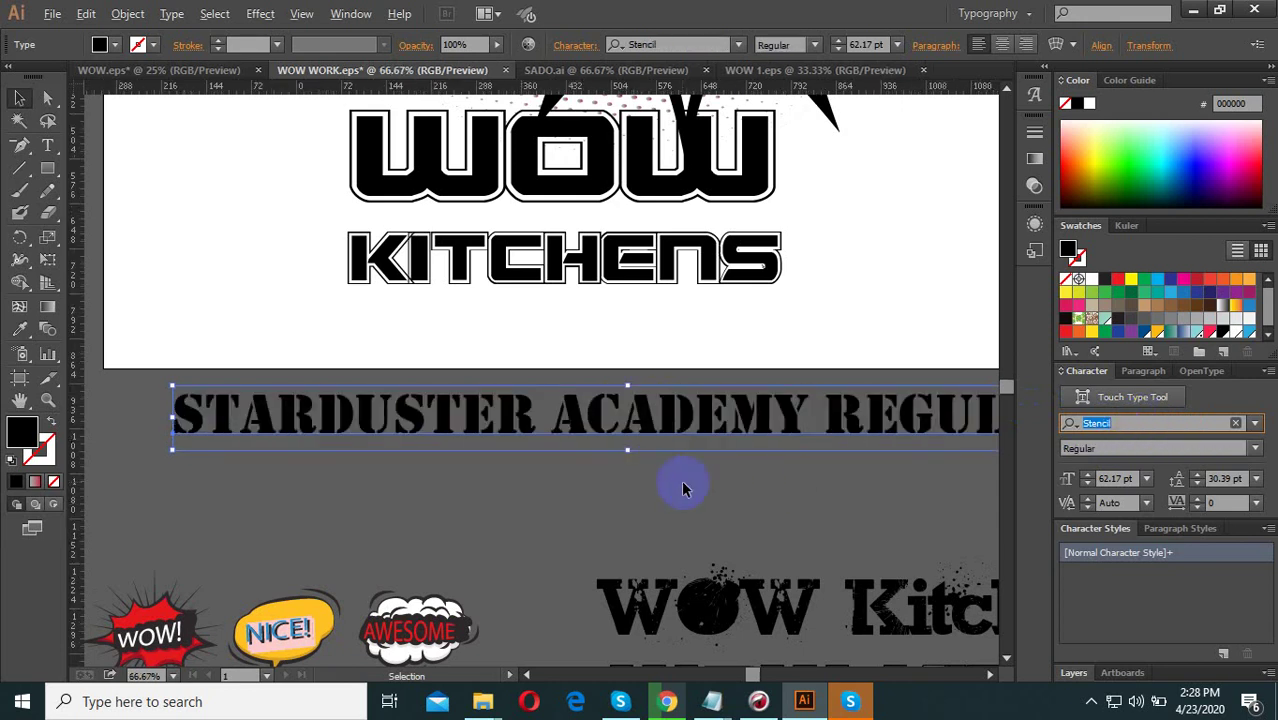
pyautogui.scroll(-1, 682, 482)
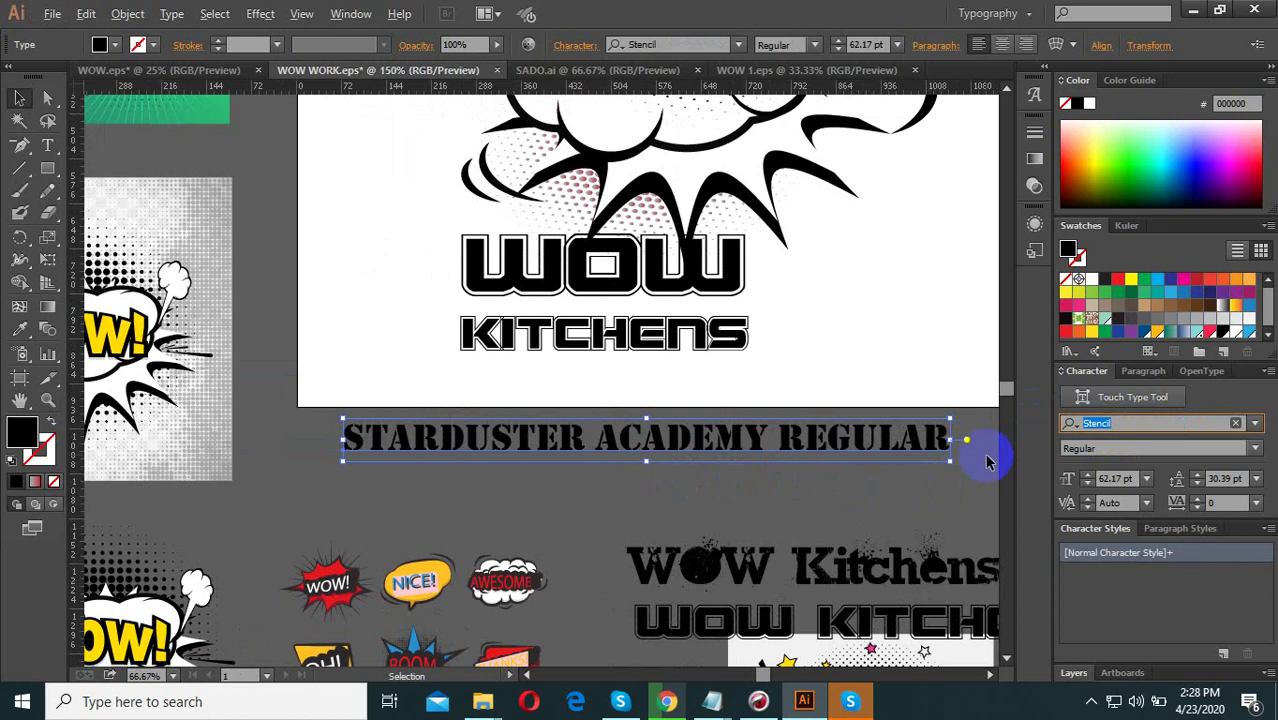
pyautogui.scroll(2, 985, 455)
pyautogui.scroll(-1, 985, 460)
pyautogui.scroll(-1, 985, 460)
pyautogui.scroll(1, 990, 460)
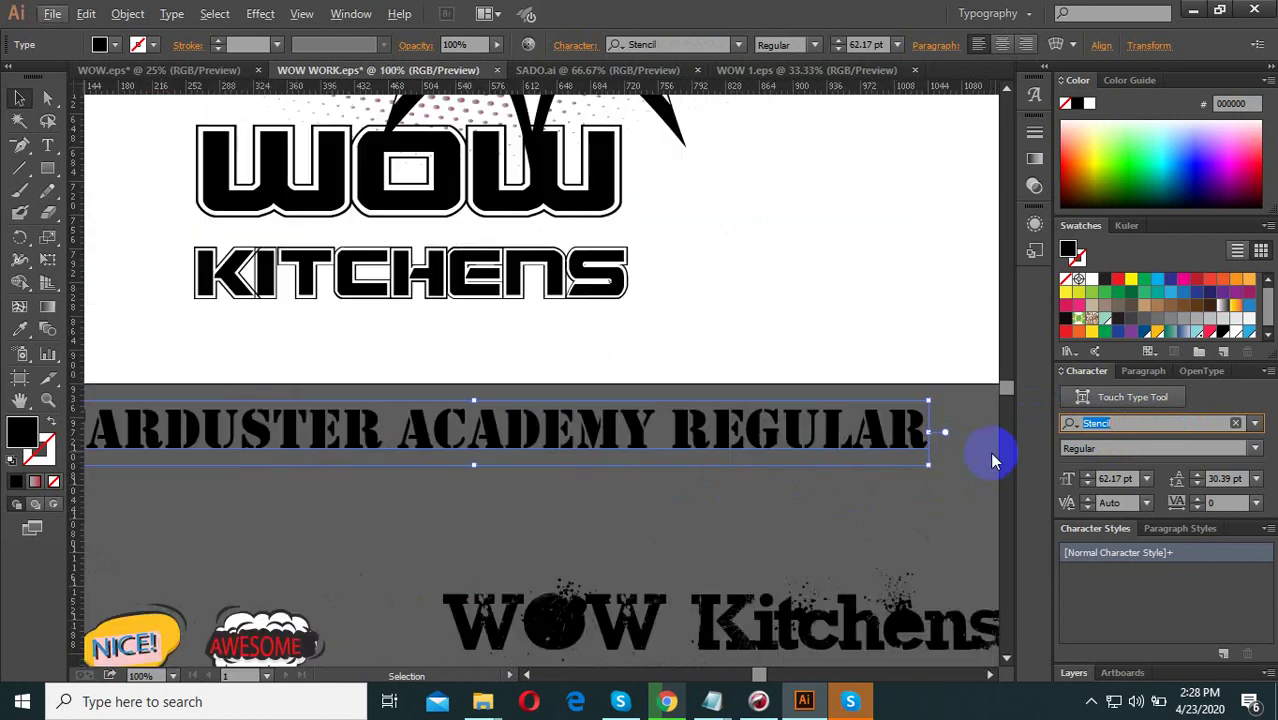
# Move the Stencil caption slightly lower beneath the logo.
pyautogui.moveTo(414, 496); pyautogui.dragTo(465, 486)
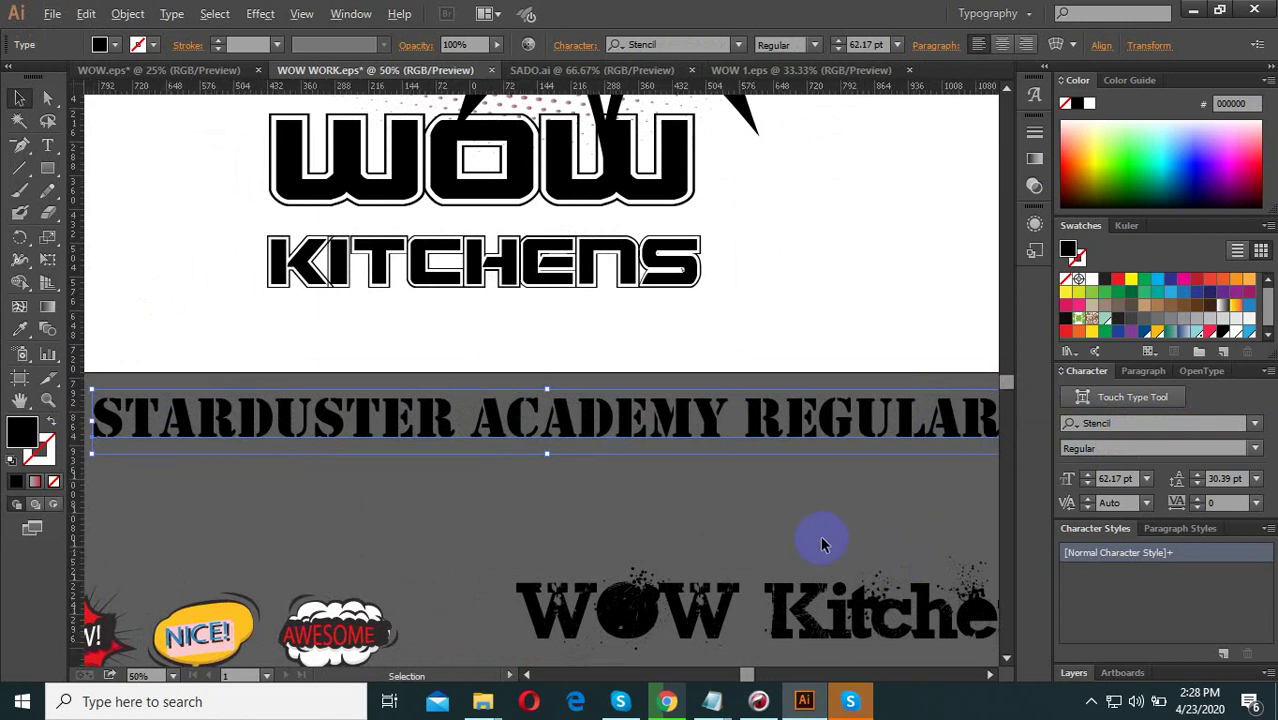
pyautogui.scroll(-2, 819, 534)
pyautogui.moveTo(708, 489); pyautogui.dragTo(708, 508)
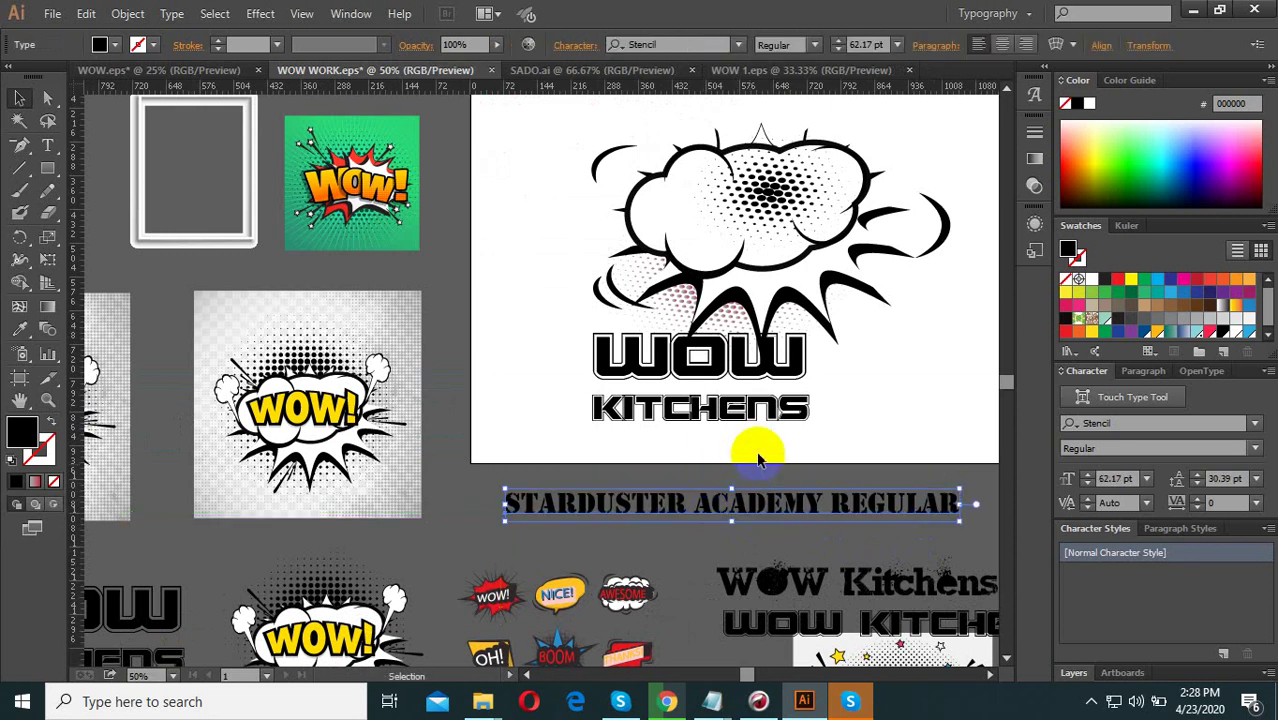
pyautogui.click(856, 385)
pyautogui.scroll(-1, 662, 451)
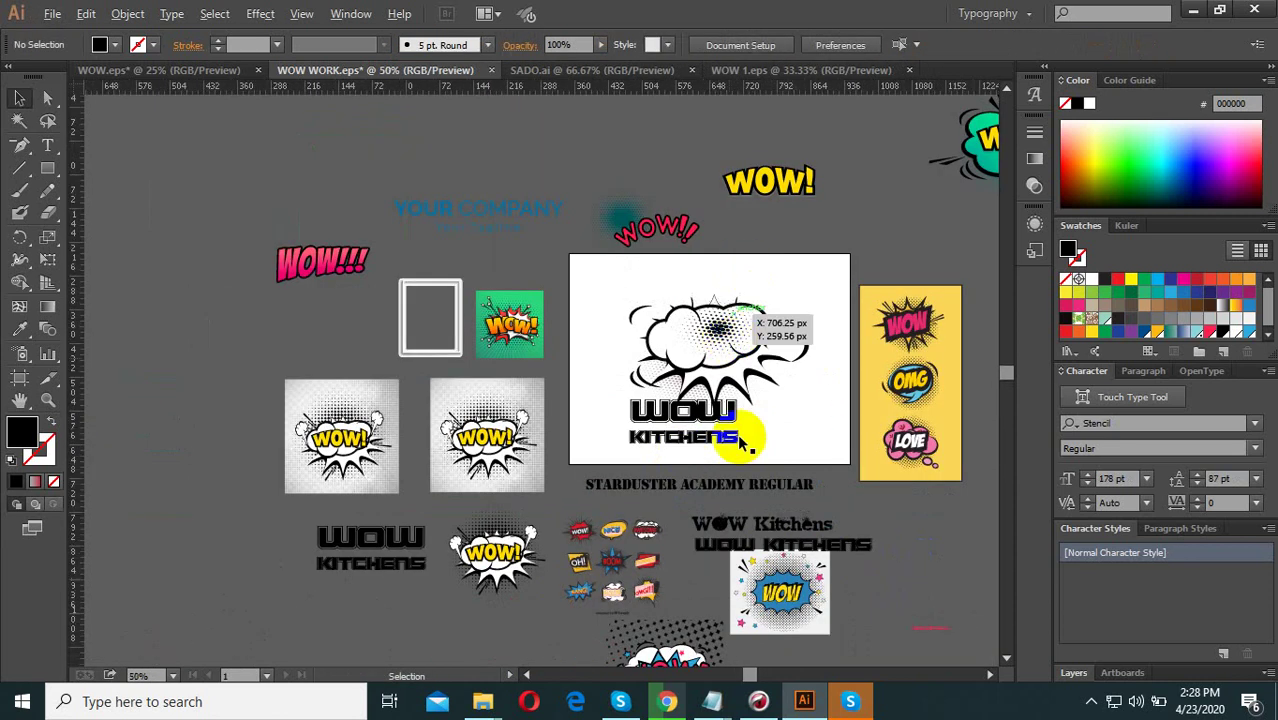
pyautogui.scroll(2, 747, 432)
pyautogui.scroll(3, 712, 447)
pyautogui.click(540, 391)
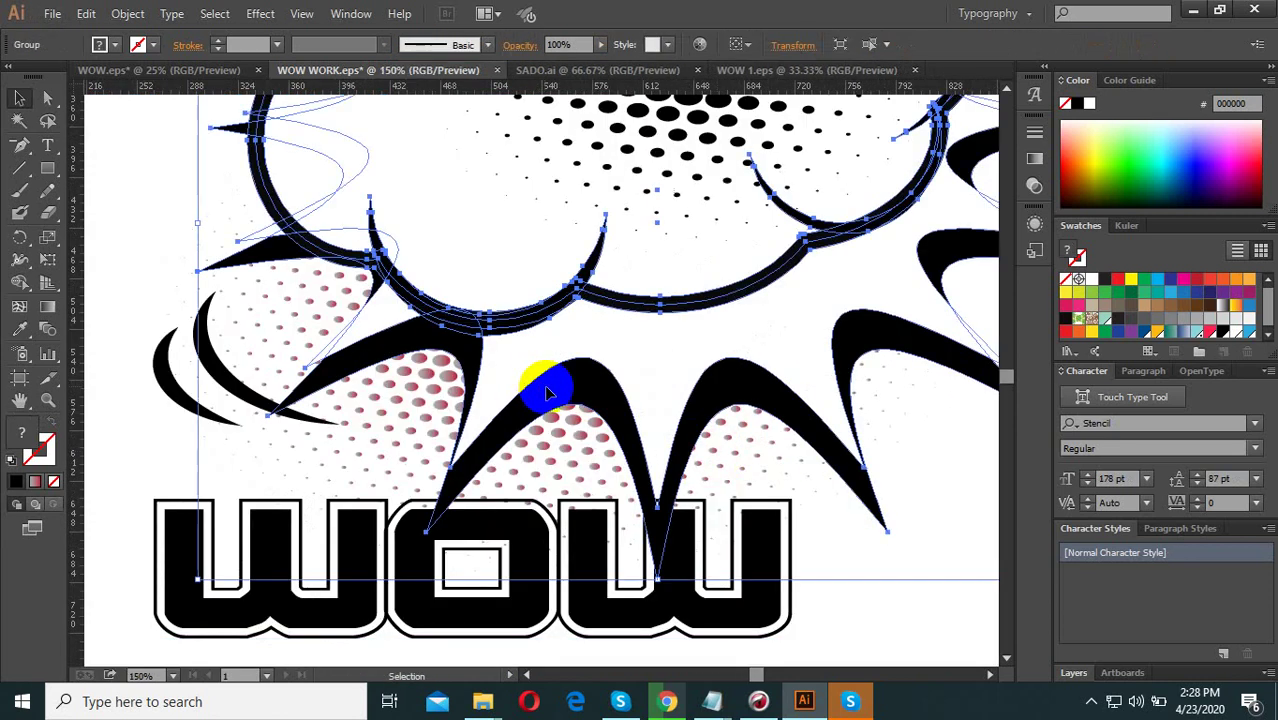
pyautogui.scroll(-1, 613, 399)
pyautogui.scroll(1, 547, 278)
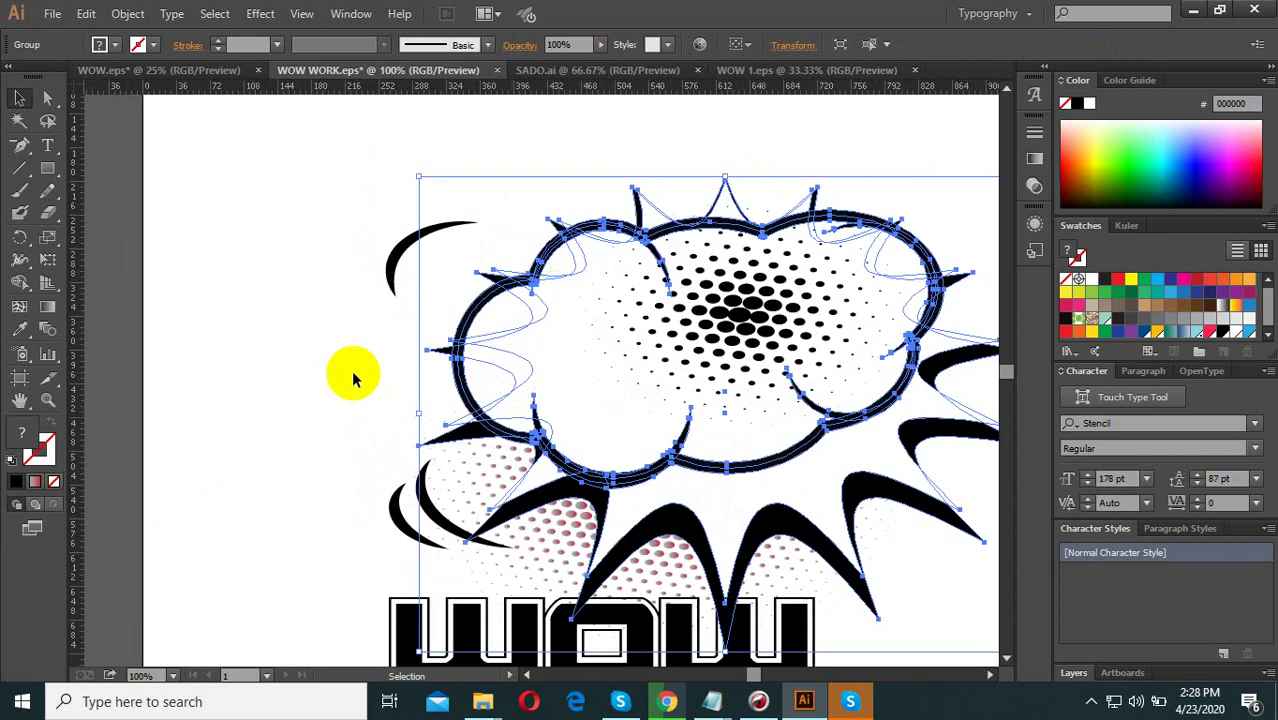
pyautogui.click(351, 371)
pyautogui.click(522, 287)
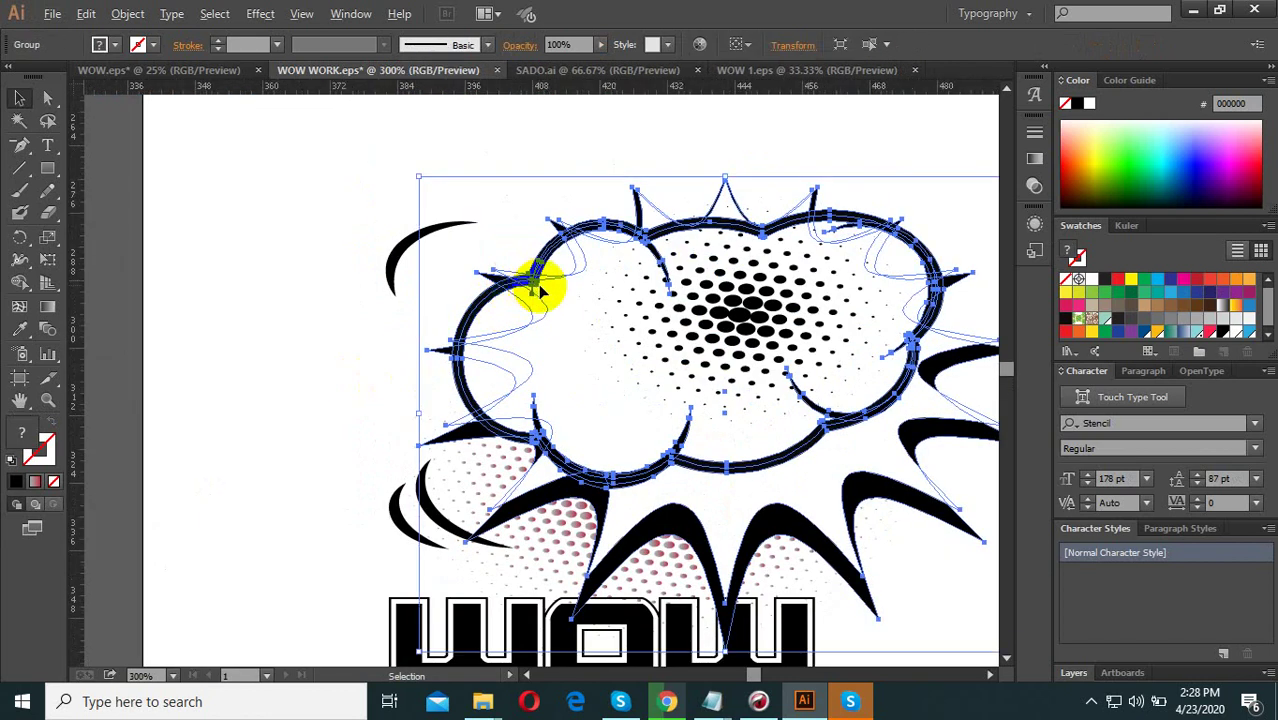
pyautogui.scroll(5, 545, 295)
pyautogui.scroll(-3, 535, 335)
pyautogui.scroll(-1, 500, 300)
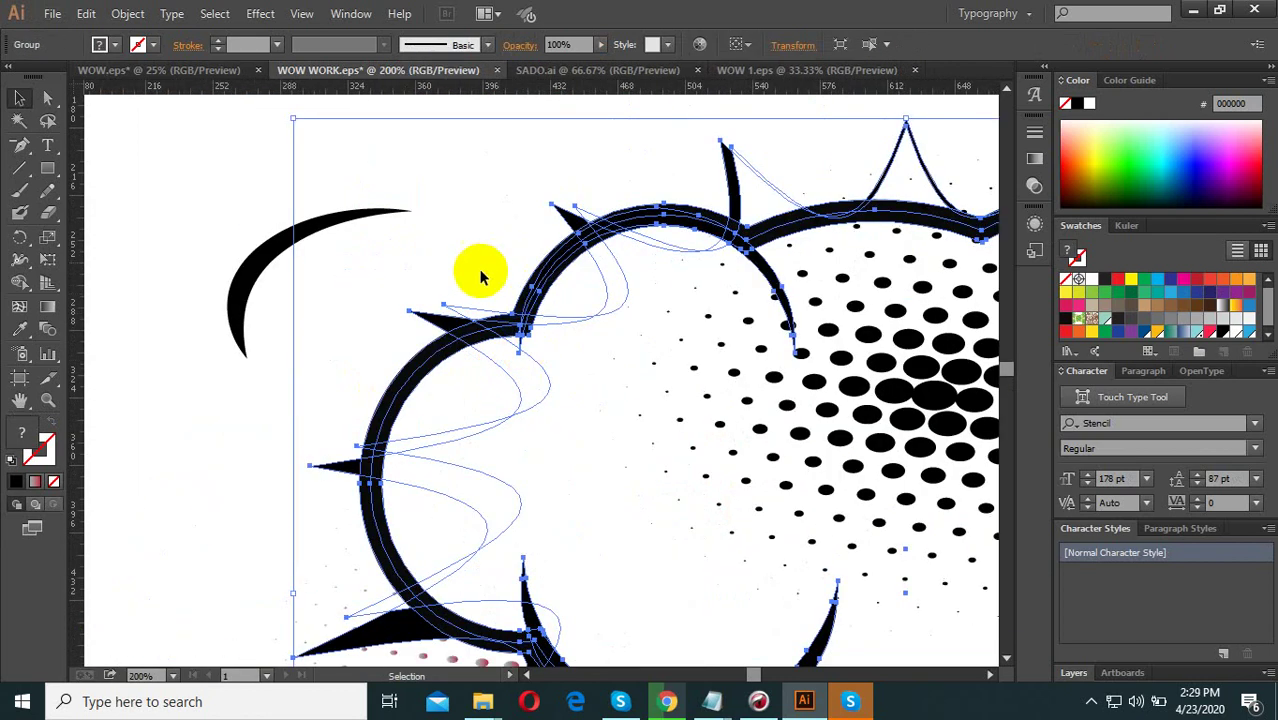
pyautogui.click(471, 266)
pyautogui.scroll(-1, 455, 345)
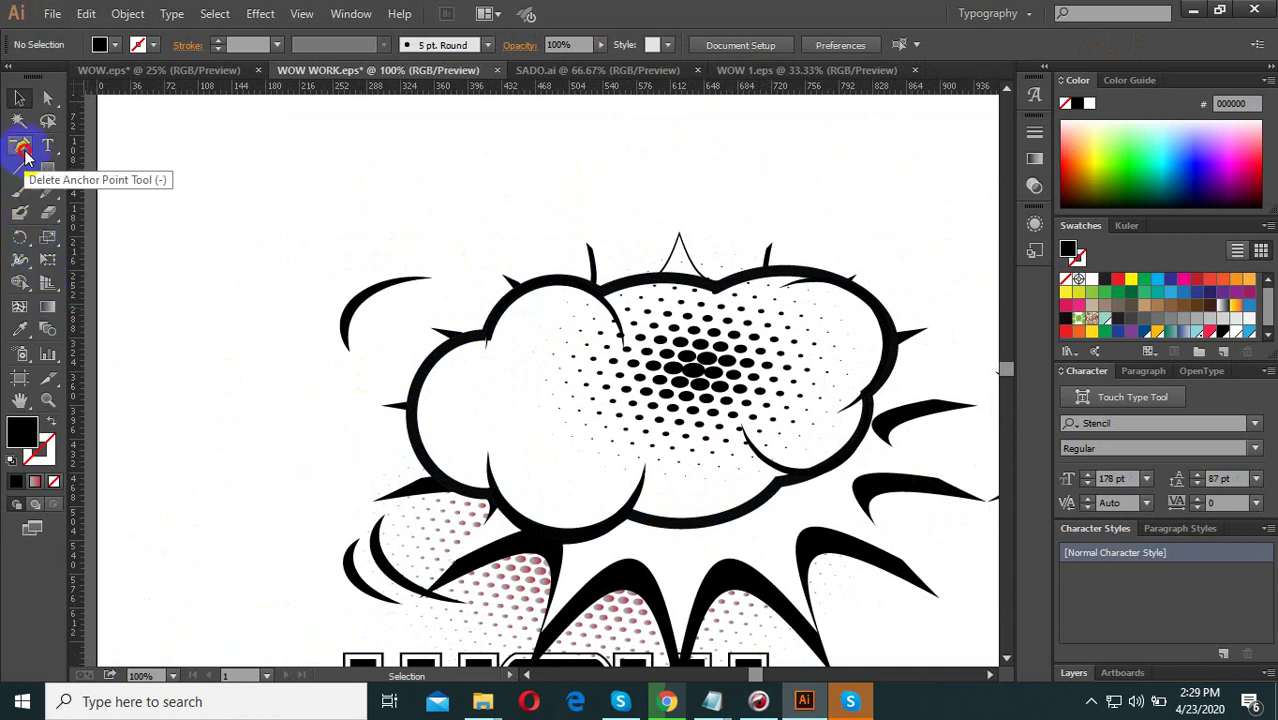
# Using the Pen tool, trace the cloud's left lobe and top edge with curved anchors.
pyautogui.click(23, 150)
pyautogui.moveTo(23, 150); pyautogui.dragTo(83, 140)
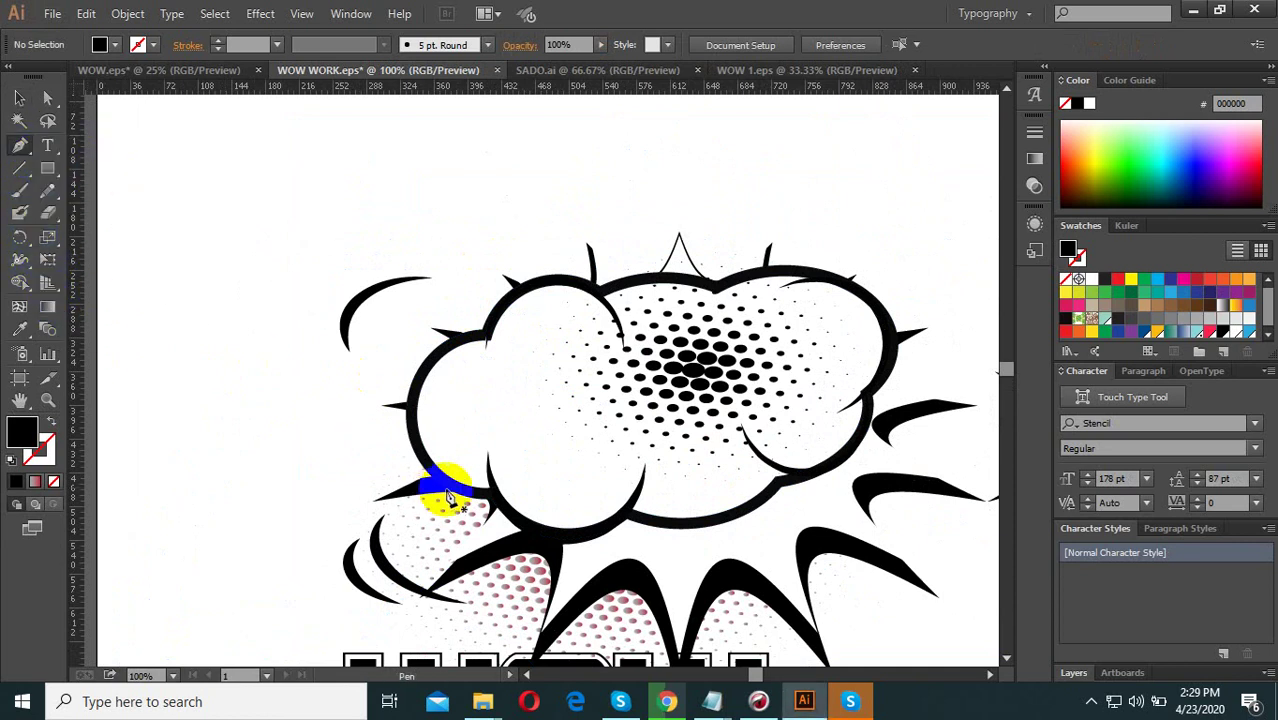
pyautogui.click(490, 494)
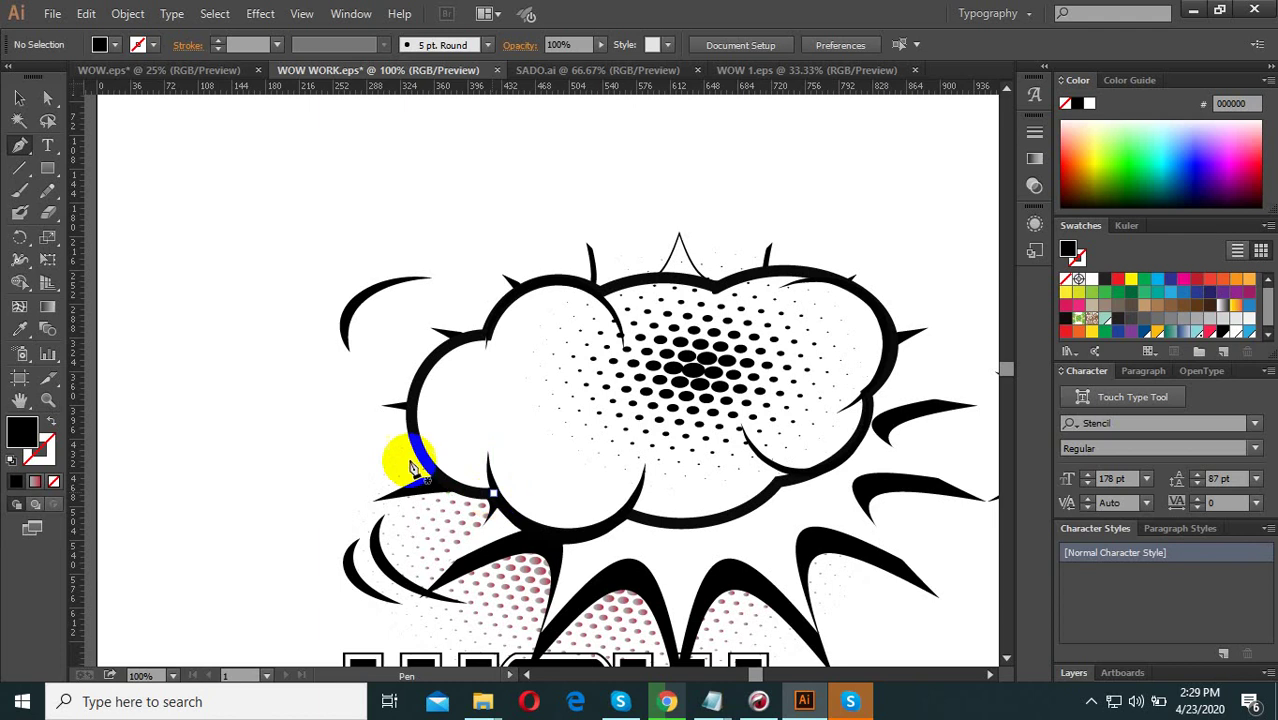
pyautogui.click(485, 335)
pyautogui.moveTo(485, 338); pyautogui.dragTo(611, 241)
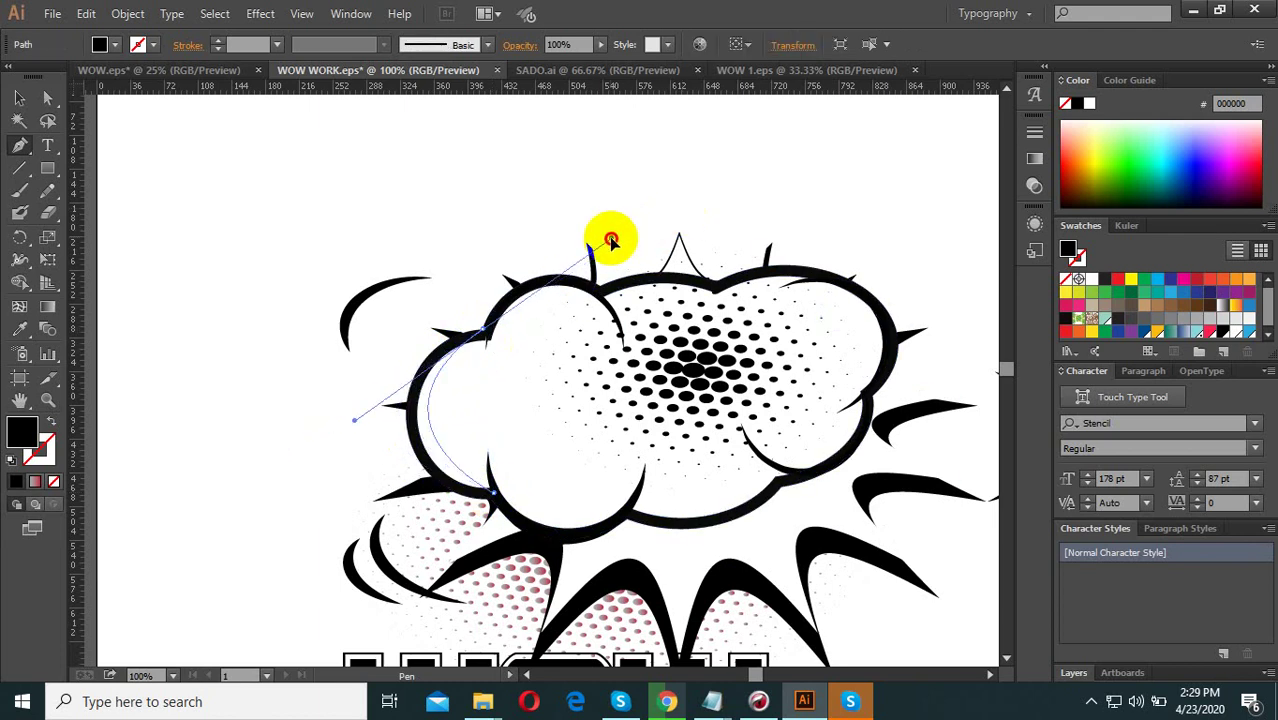
pyautogui.moveTo(603, 297)
pyautogui.mouseDown()
pyautogui.moveTo(703, 340)
pyautogui.moveTo(682, 361)
pyautogui.mouseUp()
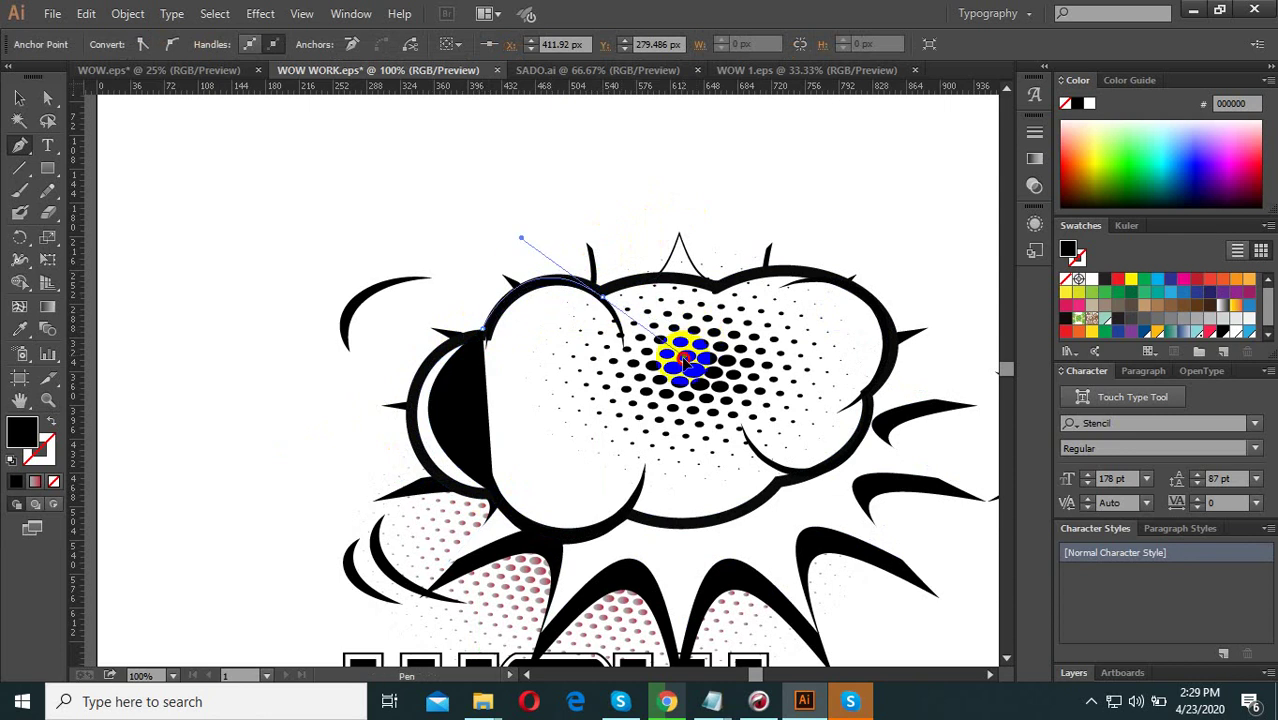
pyautogui.click(602, 299)
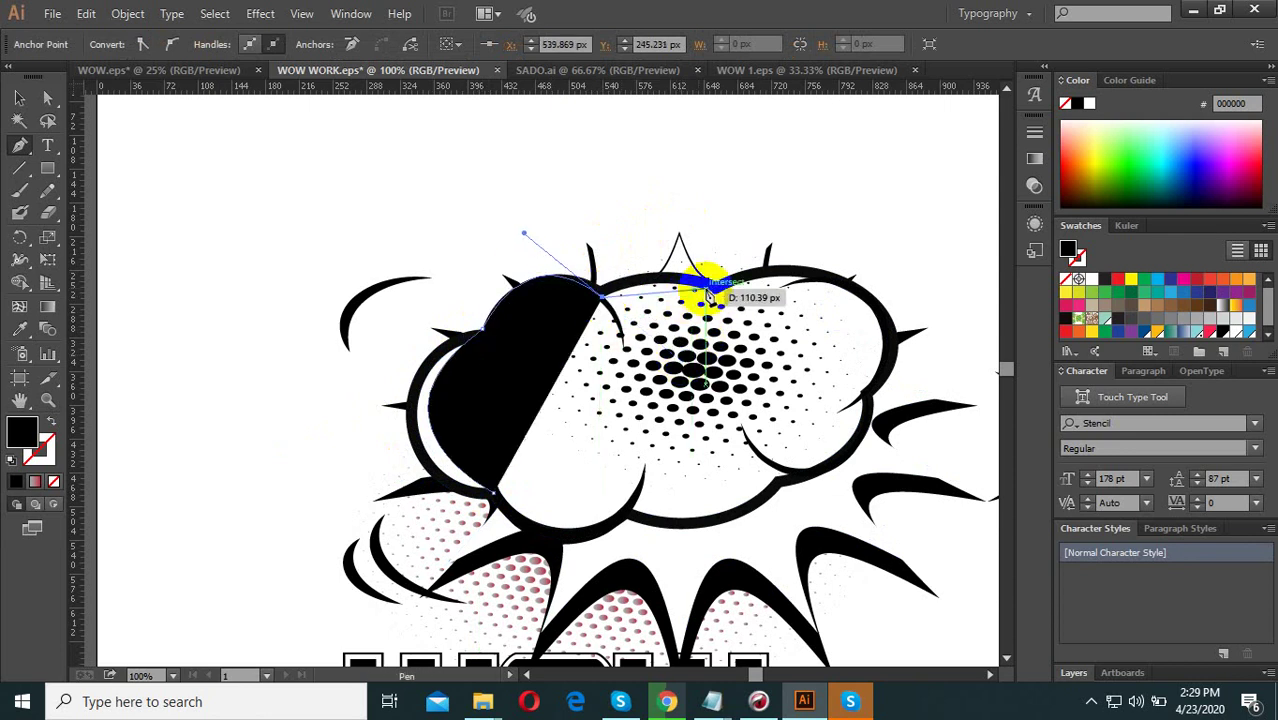
pyautogui.moveTo(717, 293); pyautogui.dragTo(786, 321)
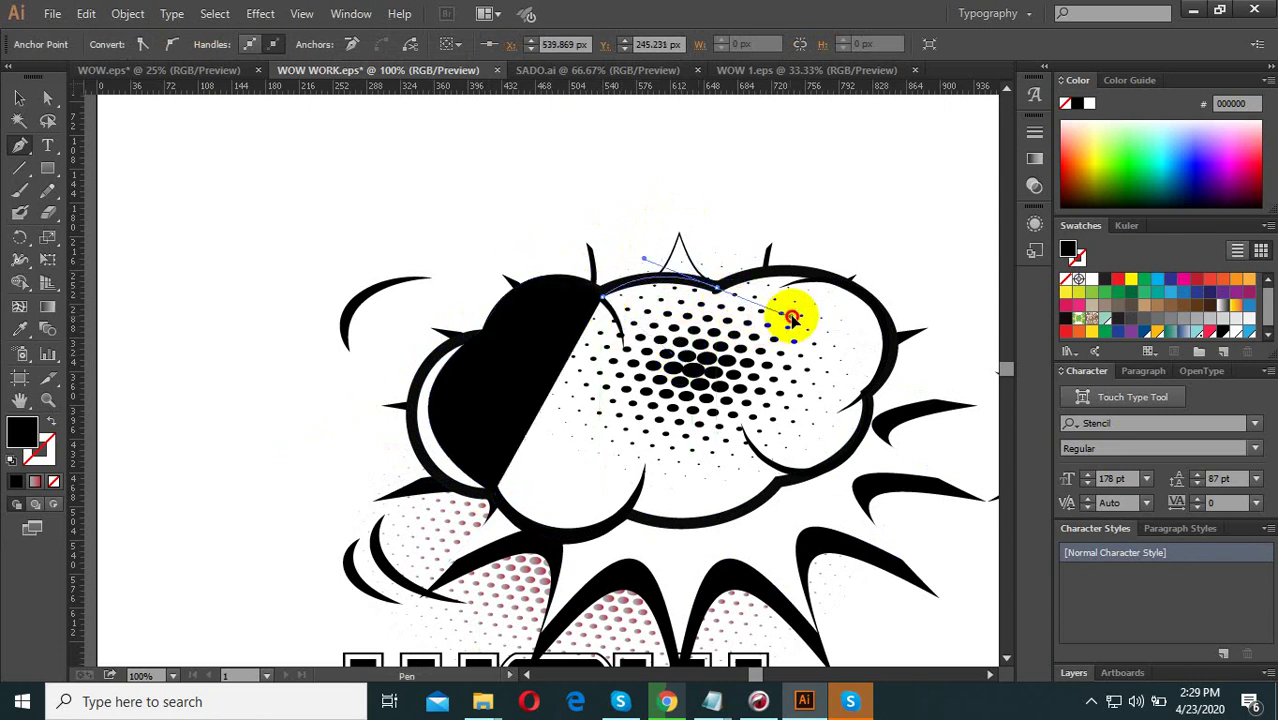
pyautogui.click(717, 289)
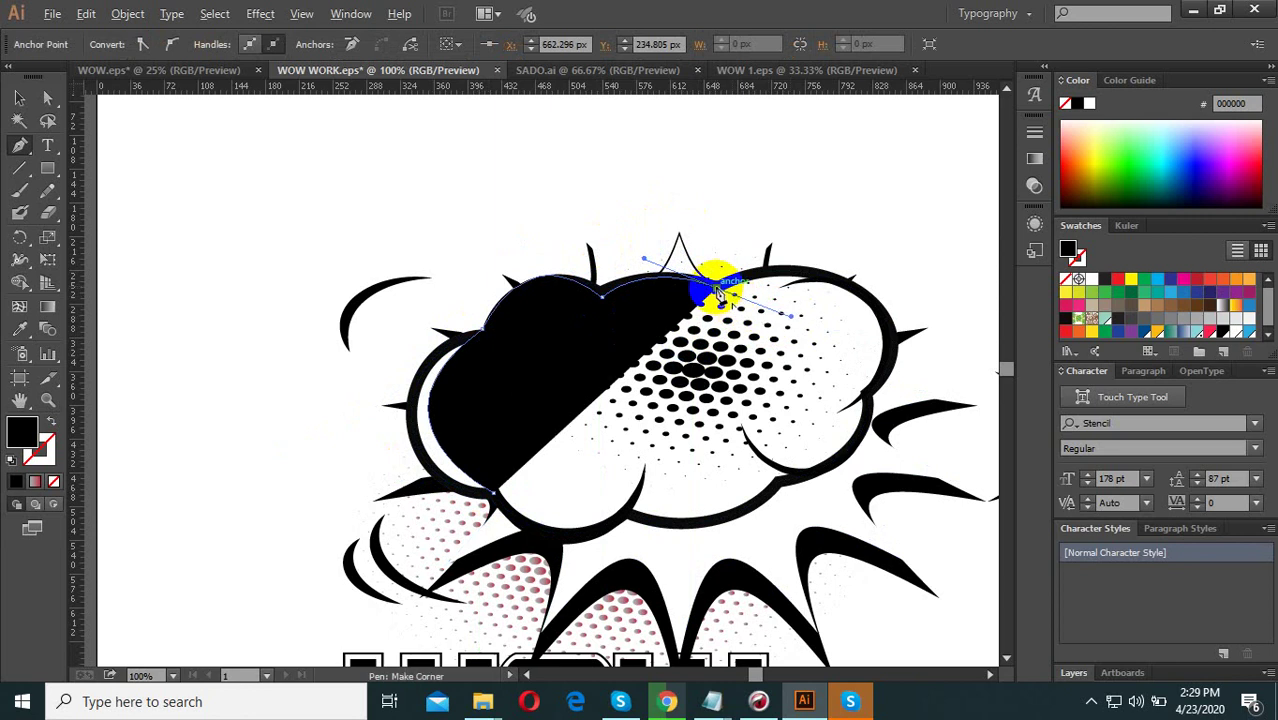
# Finish tracing the cloud's right side and bottom to close the black cloud path.
pyautogui.moveTo(870, 397)
pyautogui.mouseDown()
pyautogui.moveTo(829, 533)
pyautogui.moveTo(858, 372)
pyautogui.mouseUp()
pyautogui.click(868, 395)
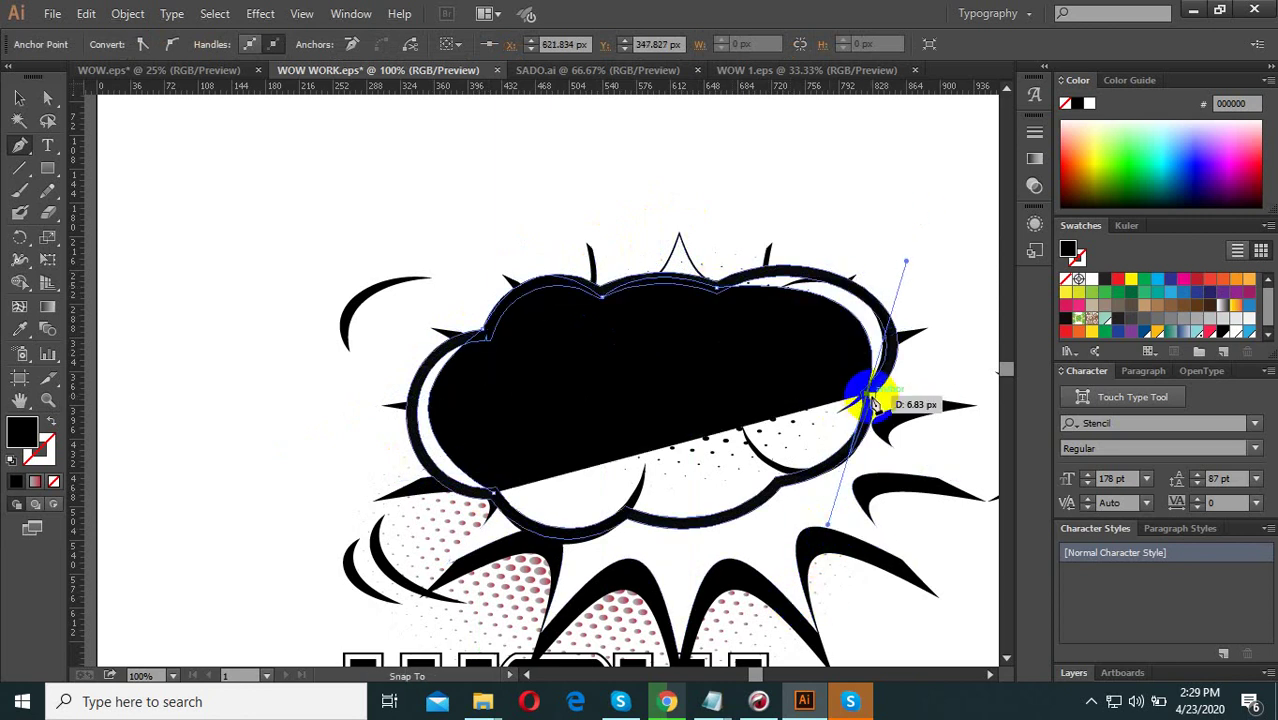
pyautogui.moveTo(783, 488); pyautogui.dragTo(688, 502)
pyautogui.click(783, 488)
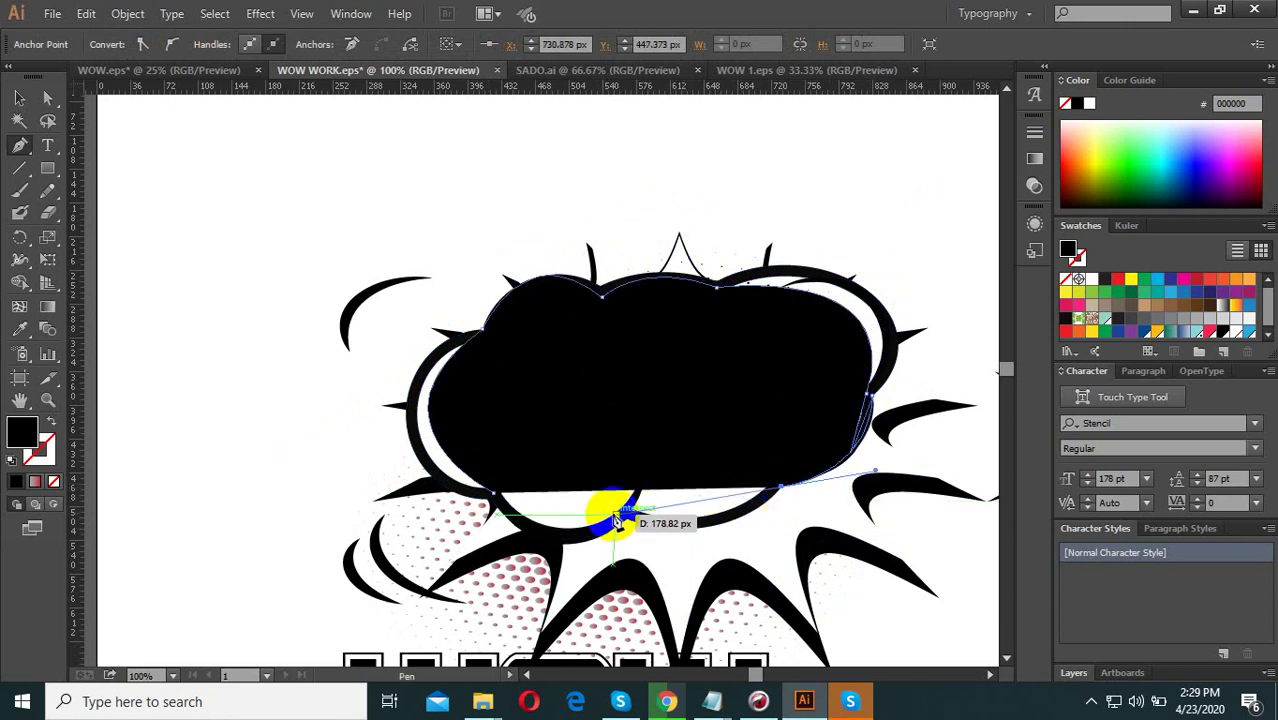
pyautogui.moveTo(633, 517)
pyautogui.mouseDown()
pyautogui.moveTo(549, 493)
pyautogui.moveTo(507, 442)
pyautogui.mouseUp()
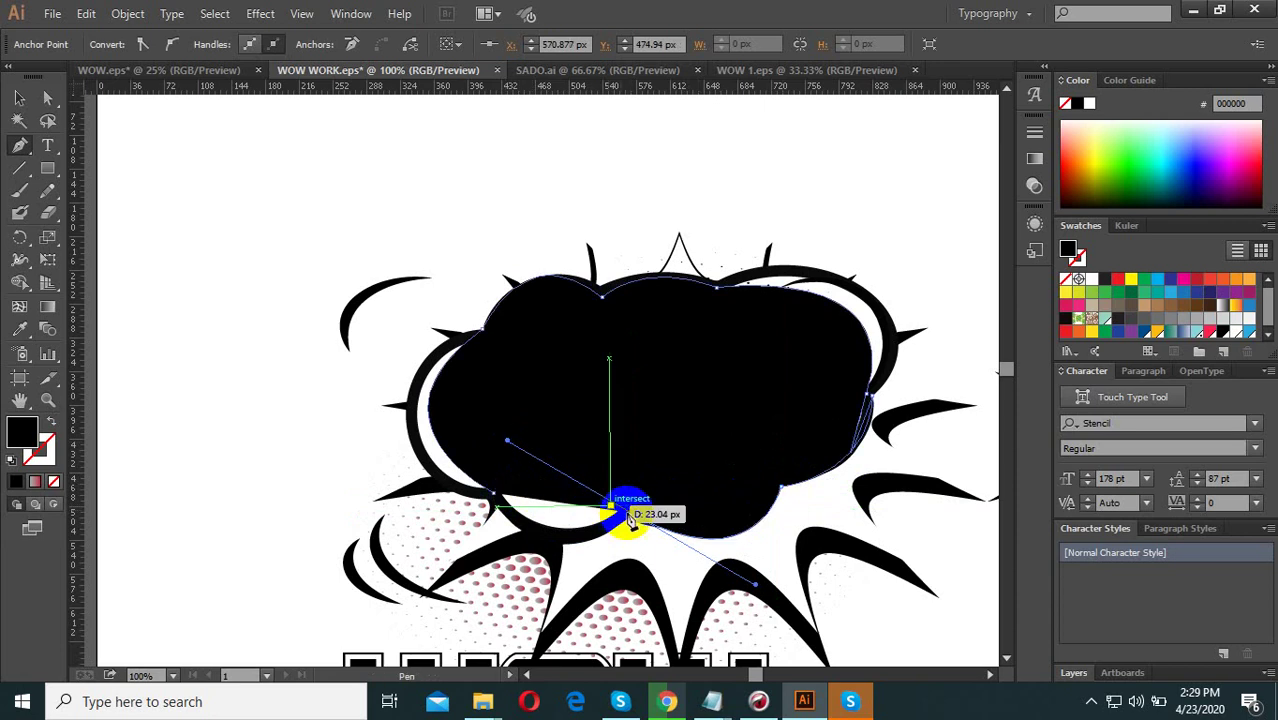
pyautogui.click(632, 517)
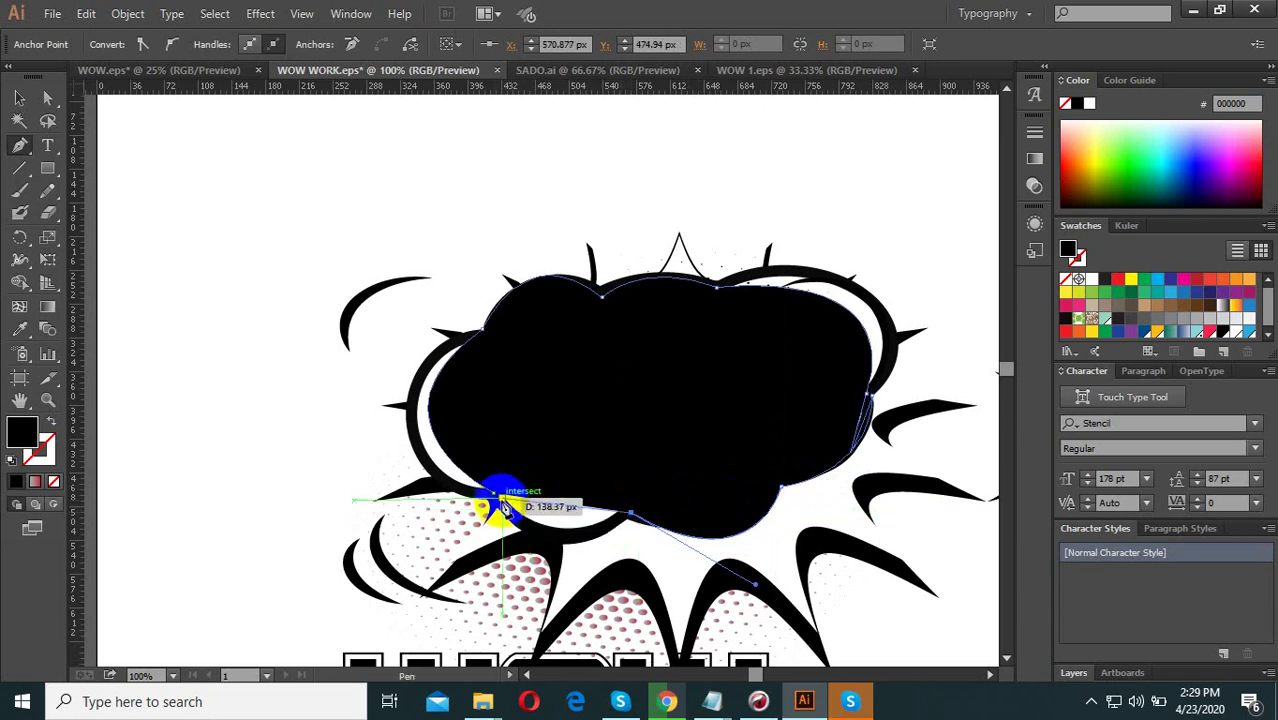
pyautogui.moveTo(493, 496); pyautogui.dragTo(420, 432)
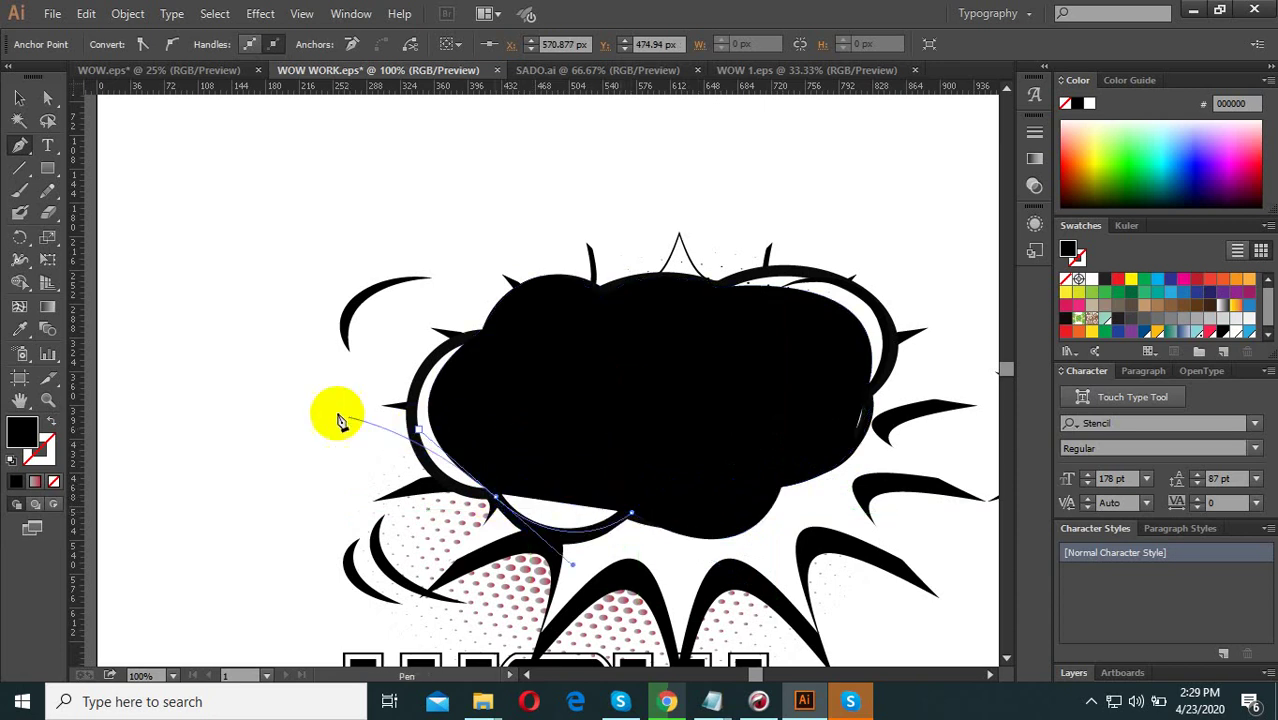
pyautogui.click(19, 97)
# Move the black cloud off the artboard and swap its fill and stroke.
pyautogui.scroll(-2, 614, 432)
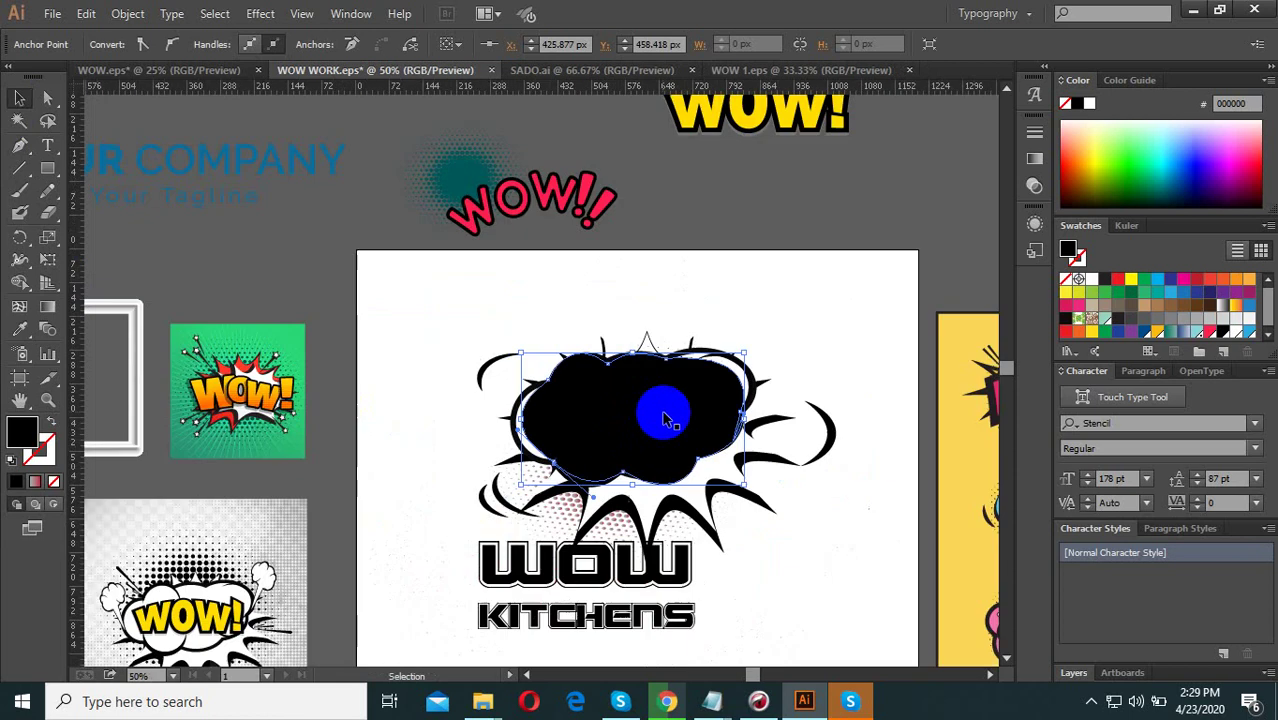
pyautogui.moveTo(614, 432); pyautogui.dragTo(178, 390)
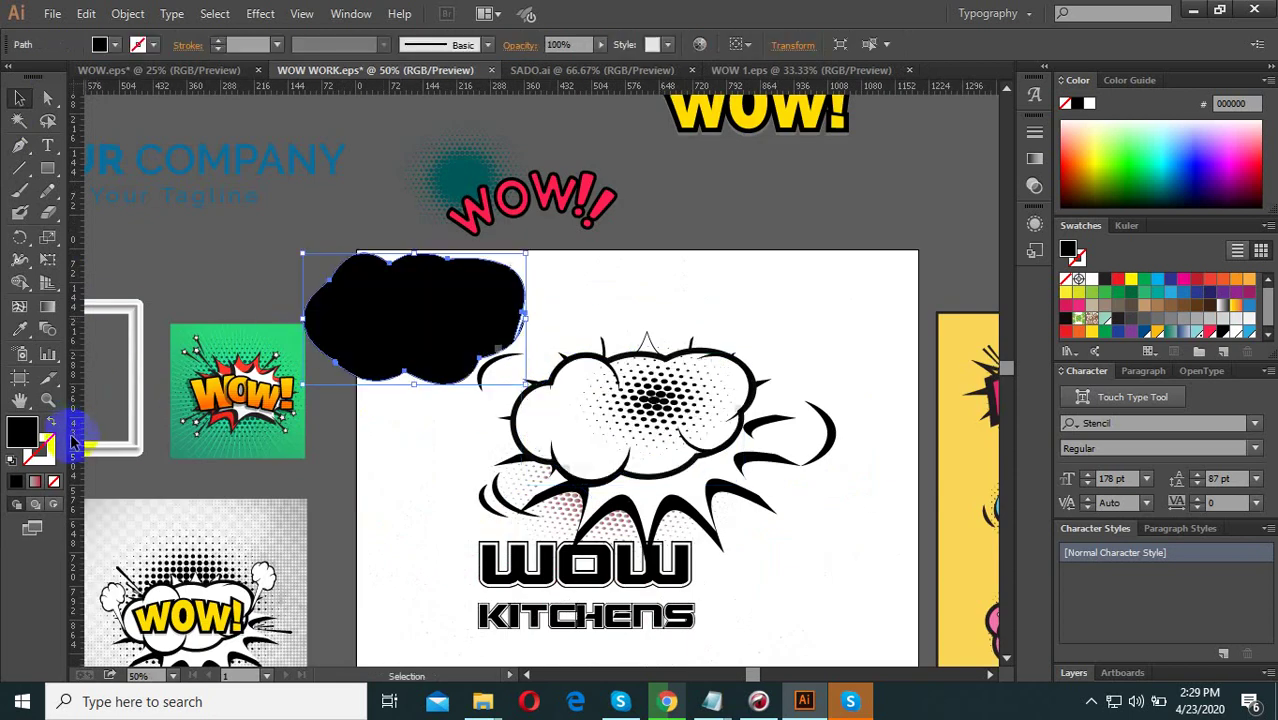
pyautogui.click(53, 426)
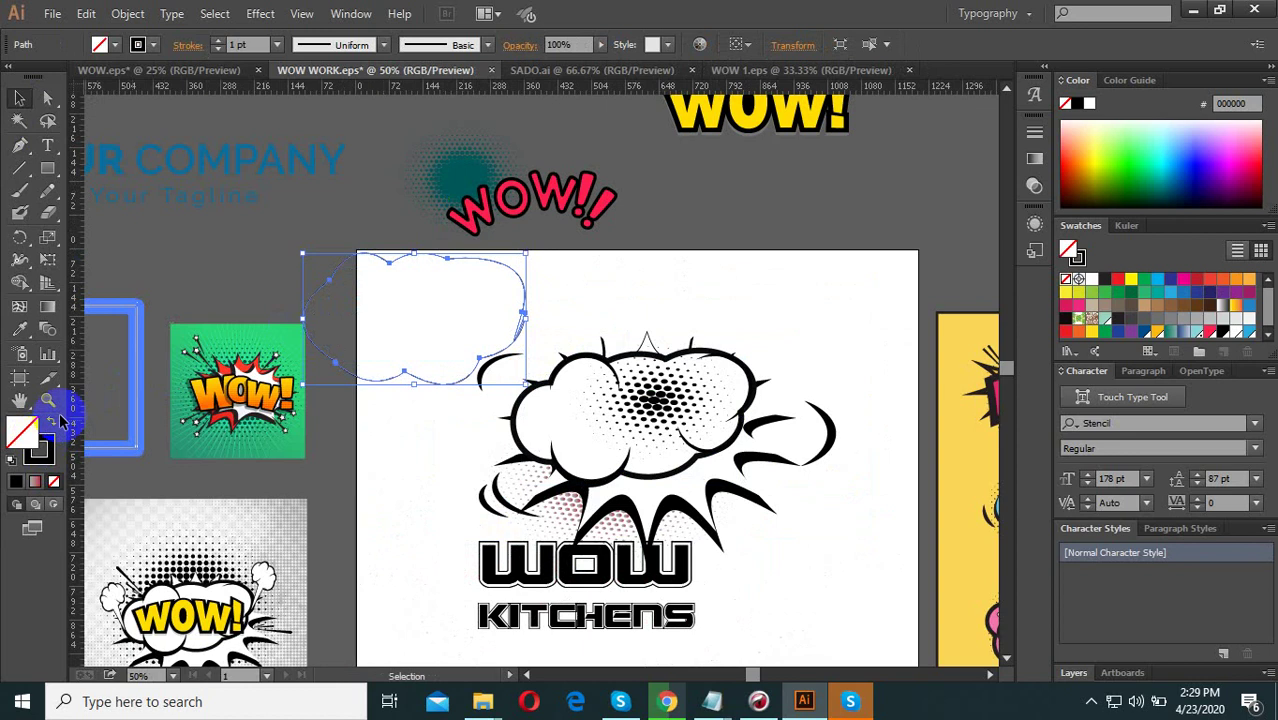
# Raise the cloud's stroke weight to 15 pt and park it above the artboard.
pyautogui.scroll(2, 378, 298)
pyautogui.scroll(2, 420, 438)
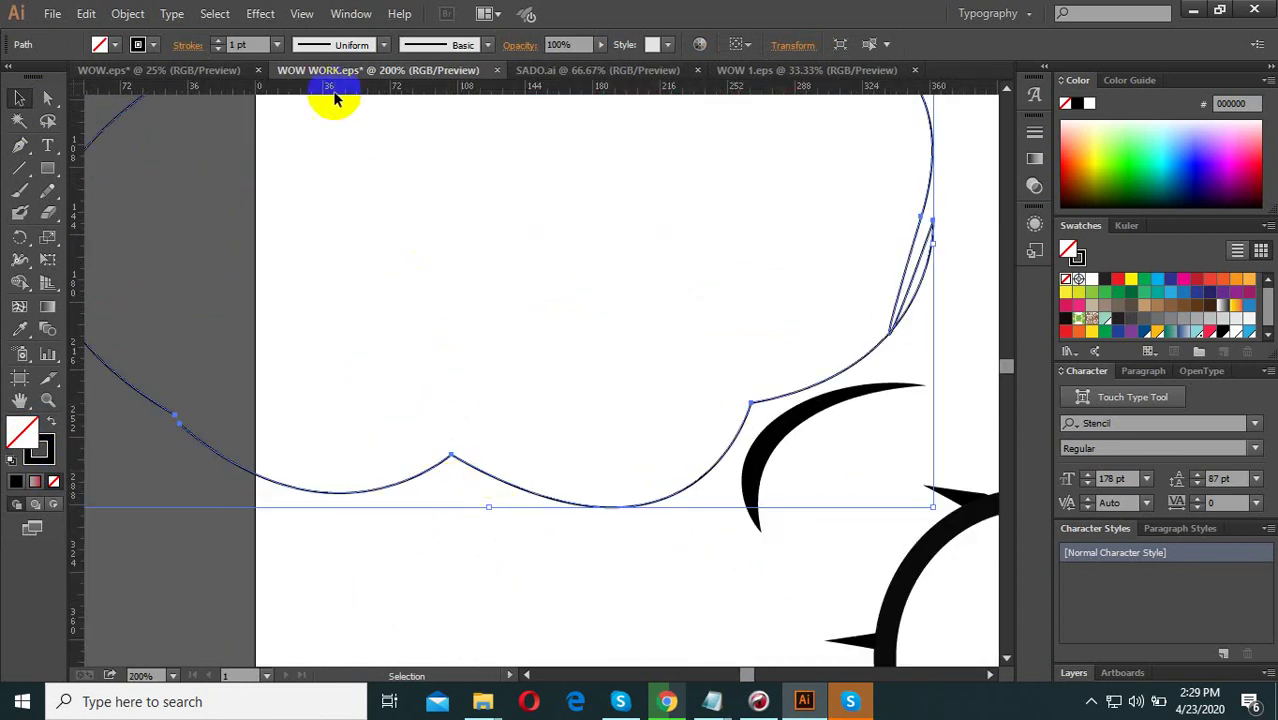
pyautogui.press('Up')
pyautogui.press('Up')
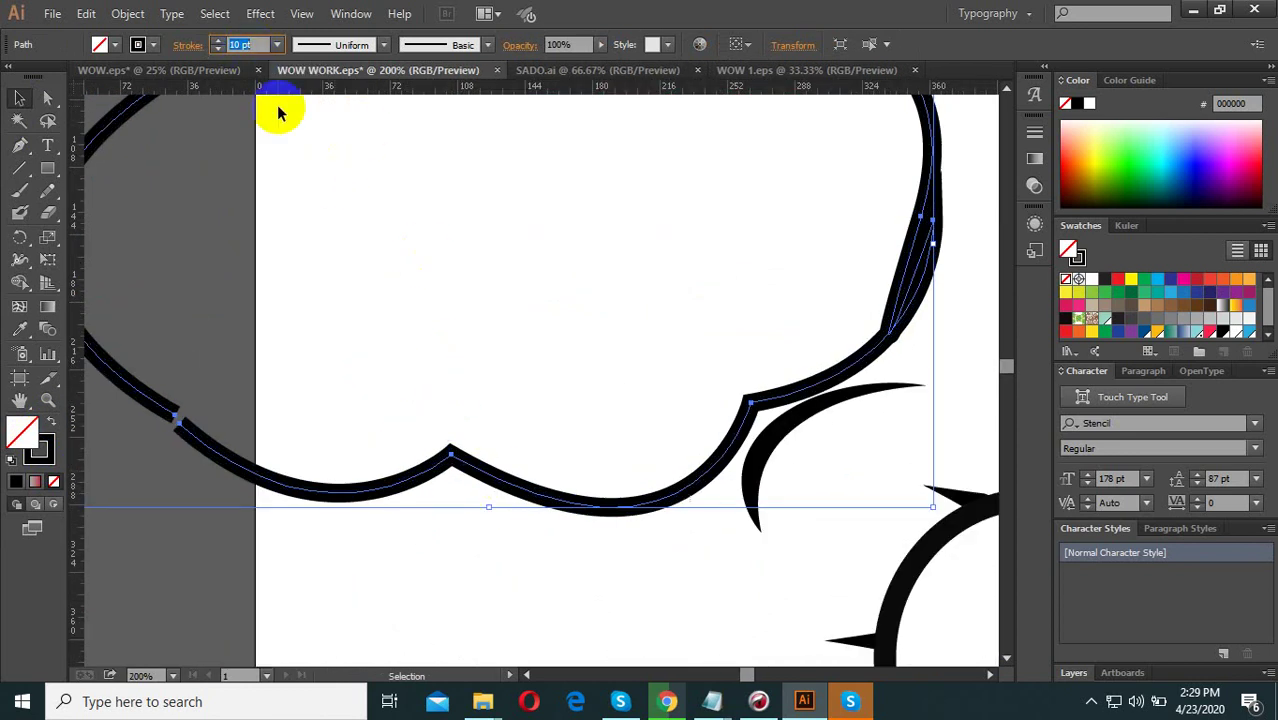
pyautogui.press('Up')
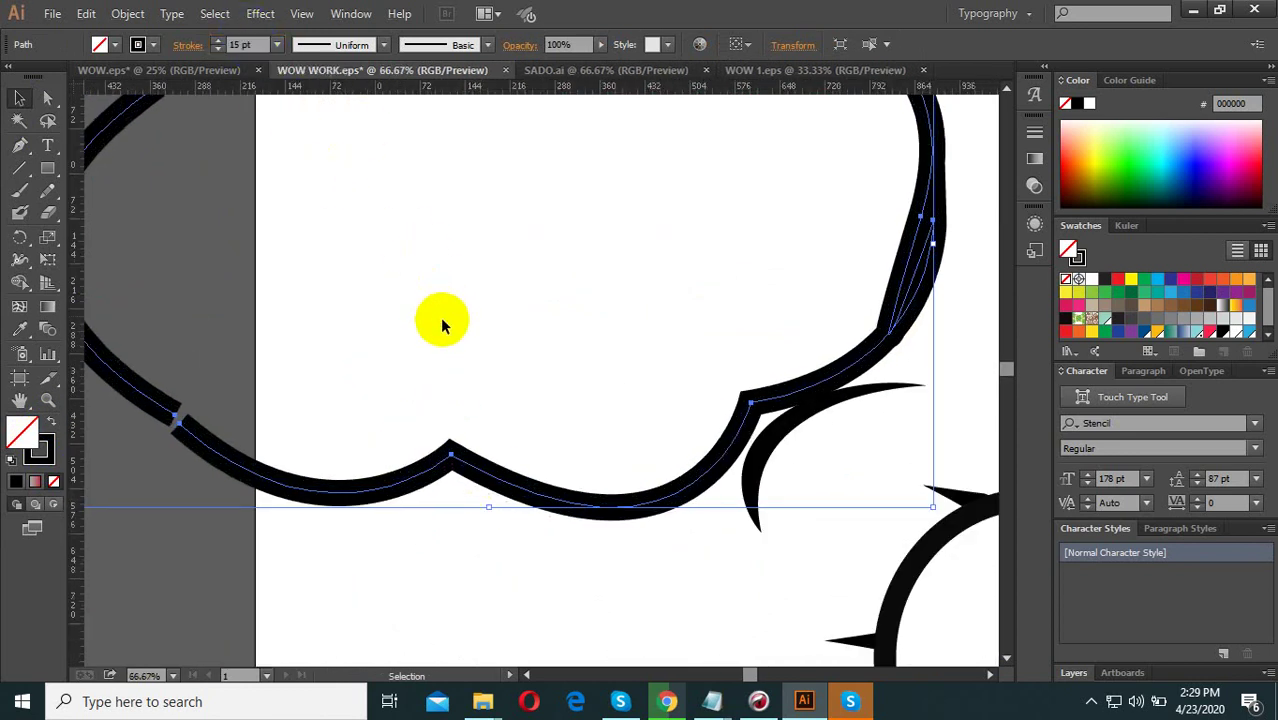
pyautogui.scroll(-5, 442, 320)
pyautogui.moveTo(444, 340); pyautogui.dragTo(418, 150)
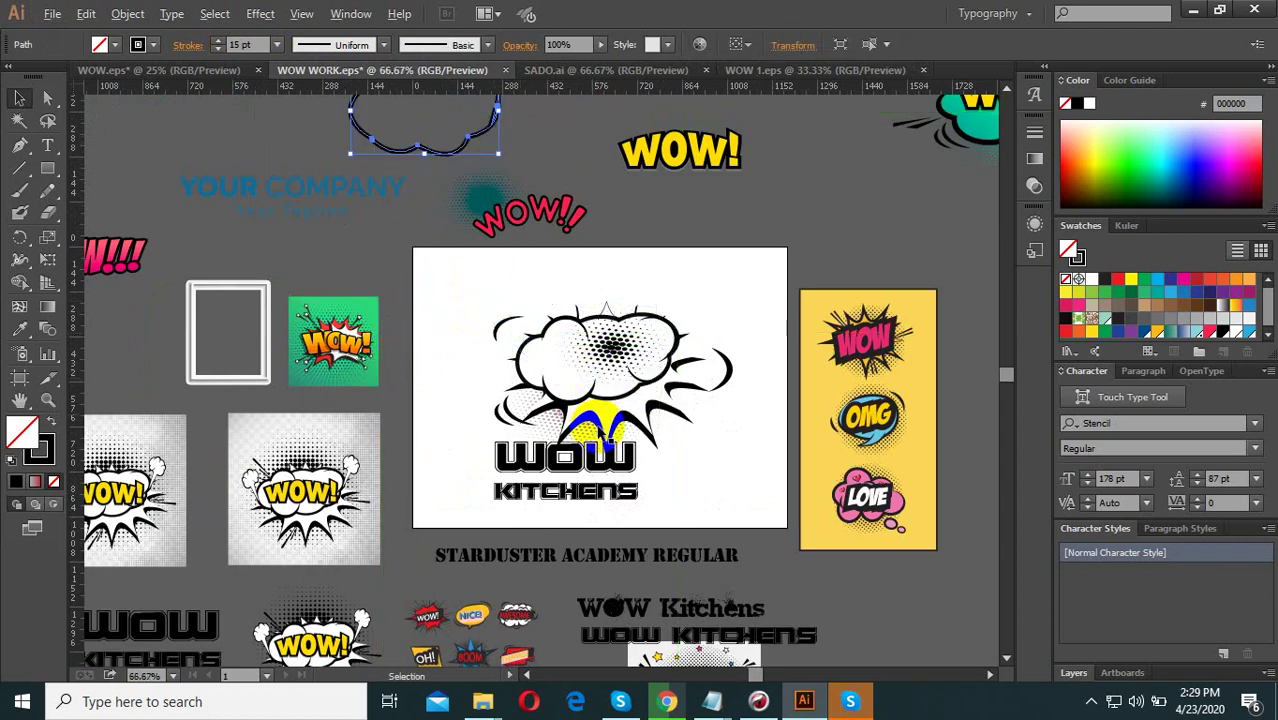
pyautogui.scroll(2, 599, 425)
# Isolate the burst and cloud group and shift it right and down.
pyautogui.click(643, 418)
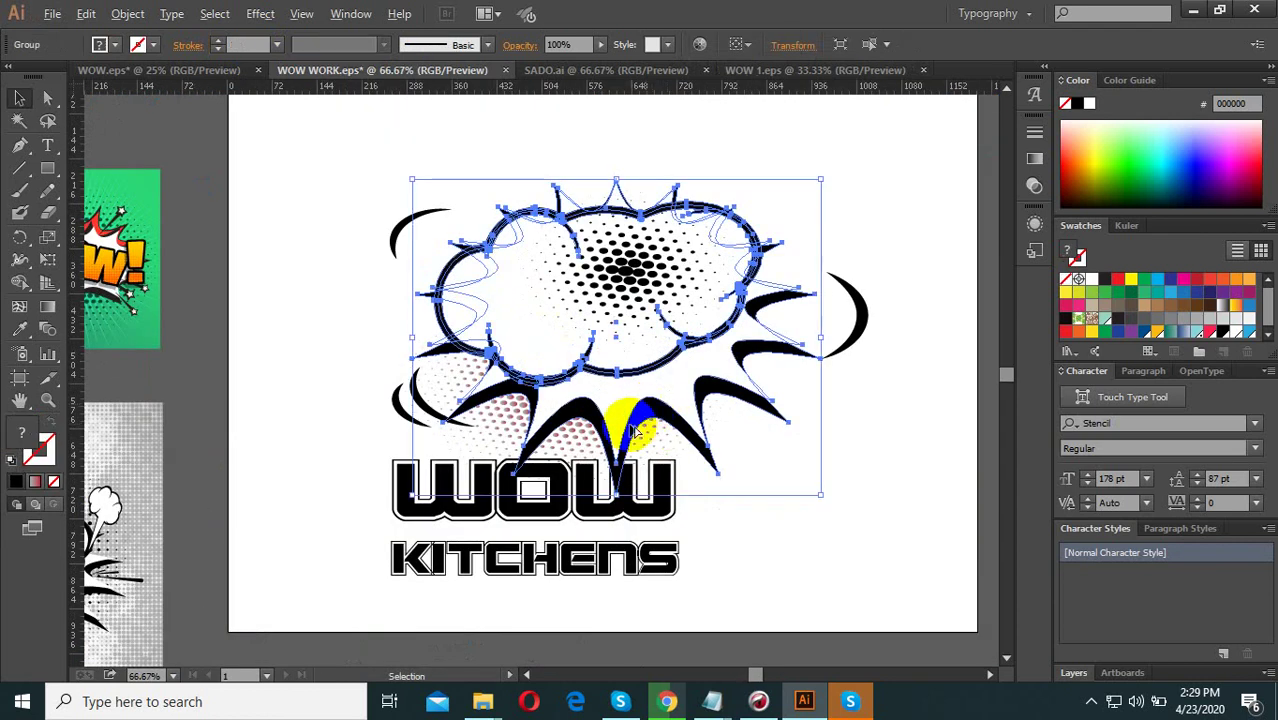
pyautogui.click(710, 357)
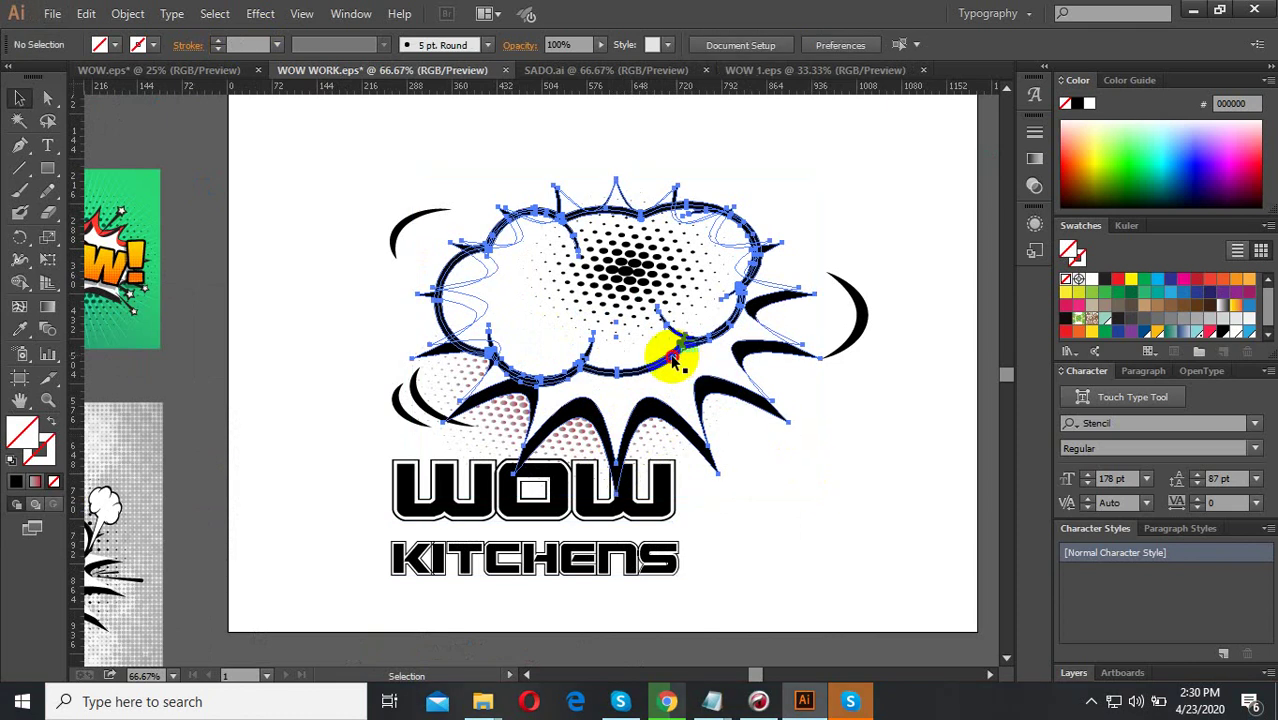
pyautogui.doubleClick(670, 362)
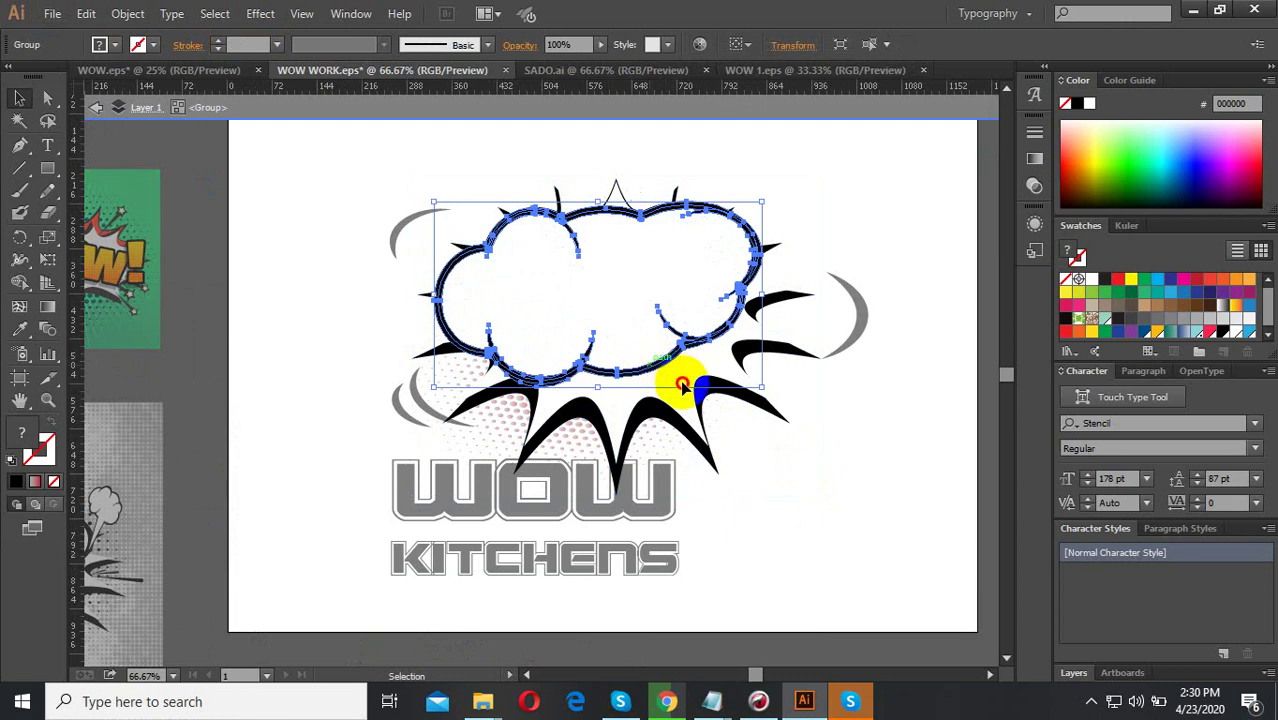
pyautogui.moveTo(681, 385); pyautogui.dragTo(717, 403)
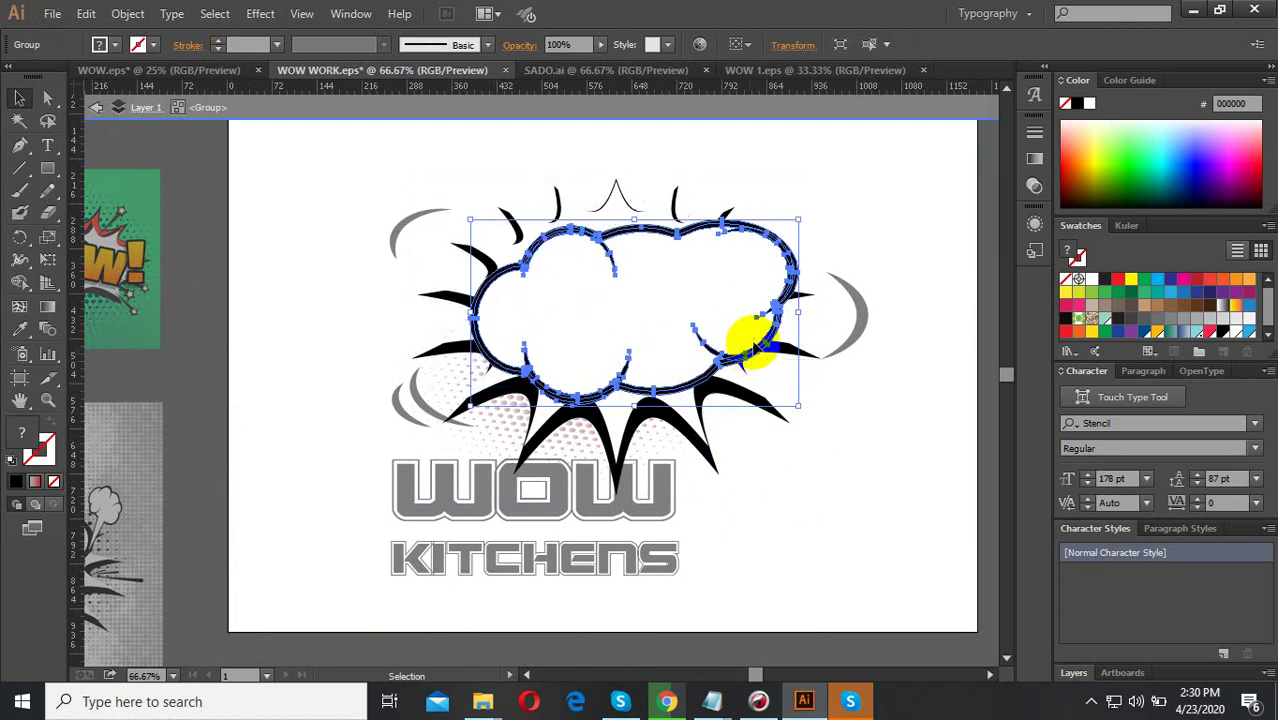
# Reposition and enlarge the cloud outline to about 546 × 335 px over the burst.
pyautogui.click(553, 203)
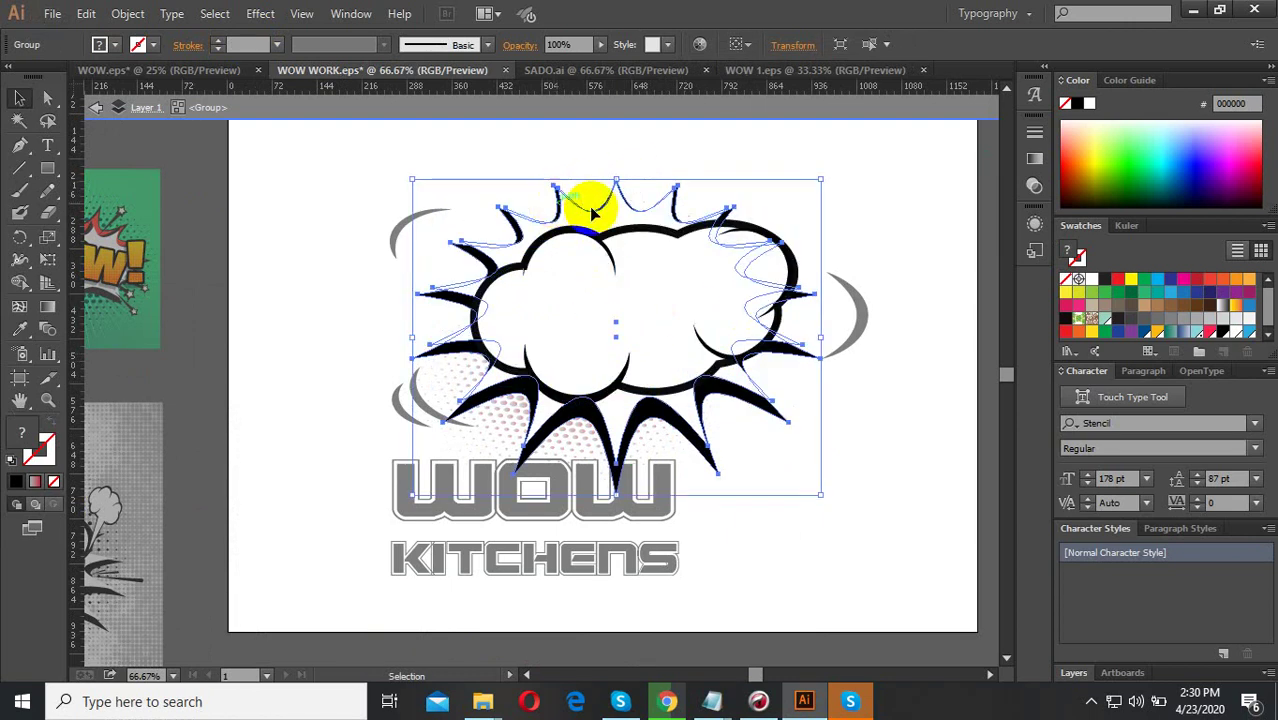
pyautogui.click(770, 232)
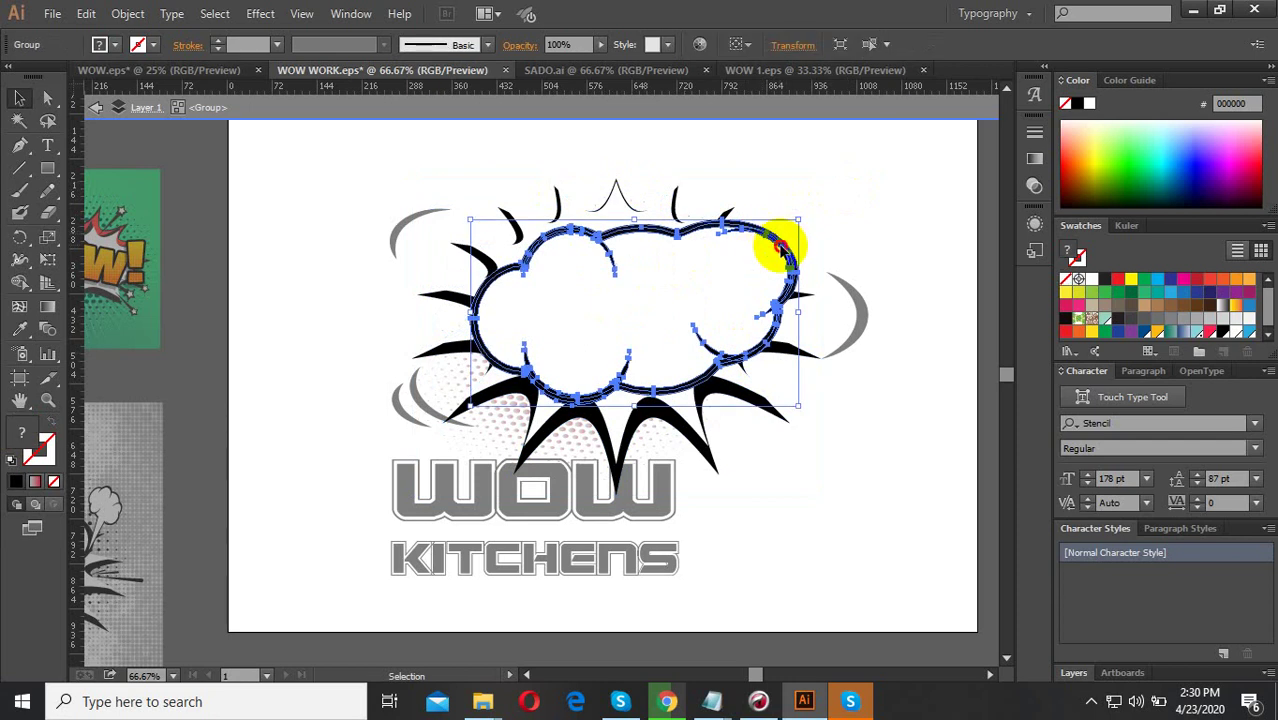
pyautogui.moveTo(782, 249); pyautogui.dragTo(764, 241)
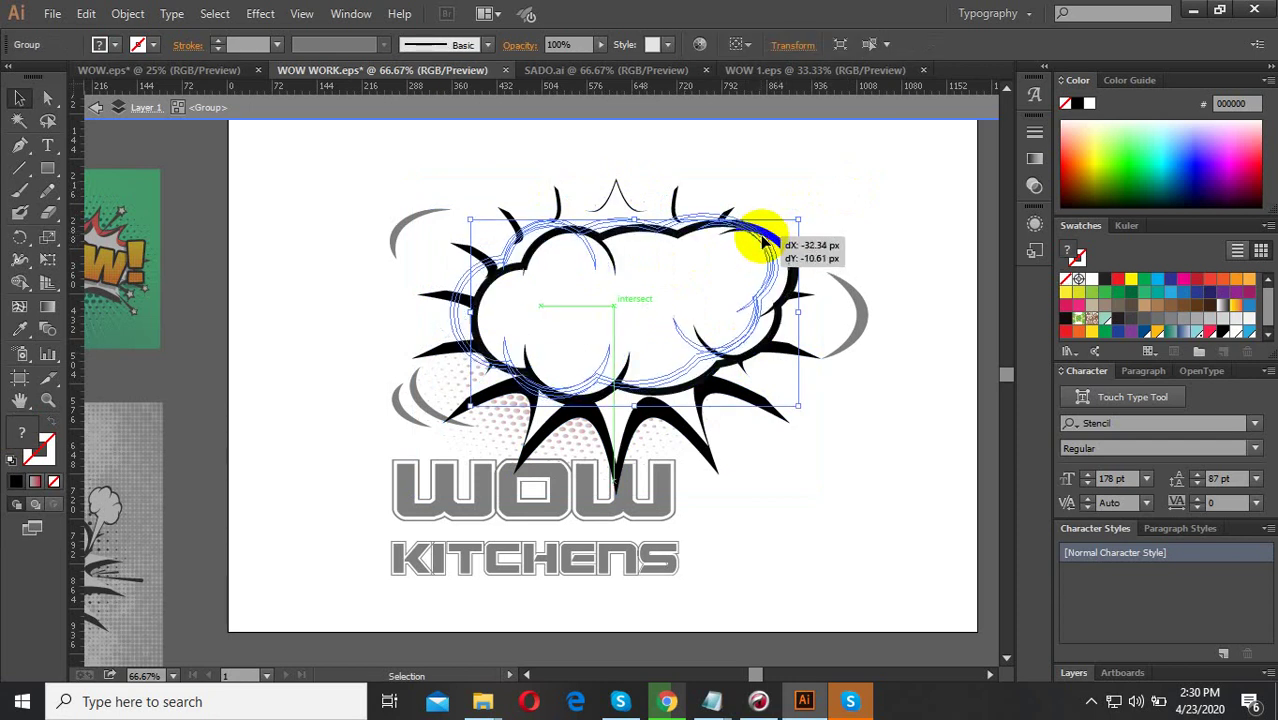
pyautogui.moveTo(766, 241); pyautogui.dragTo(745, 235)
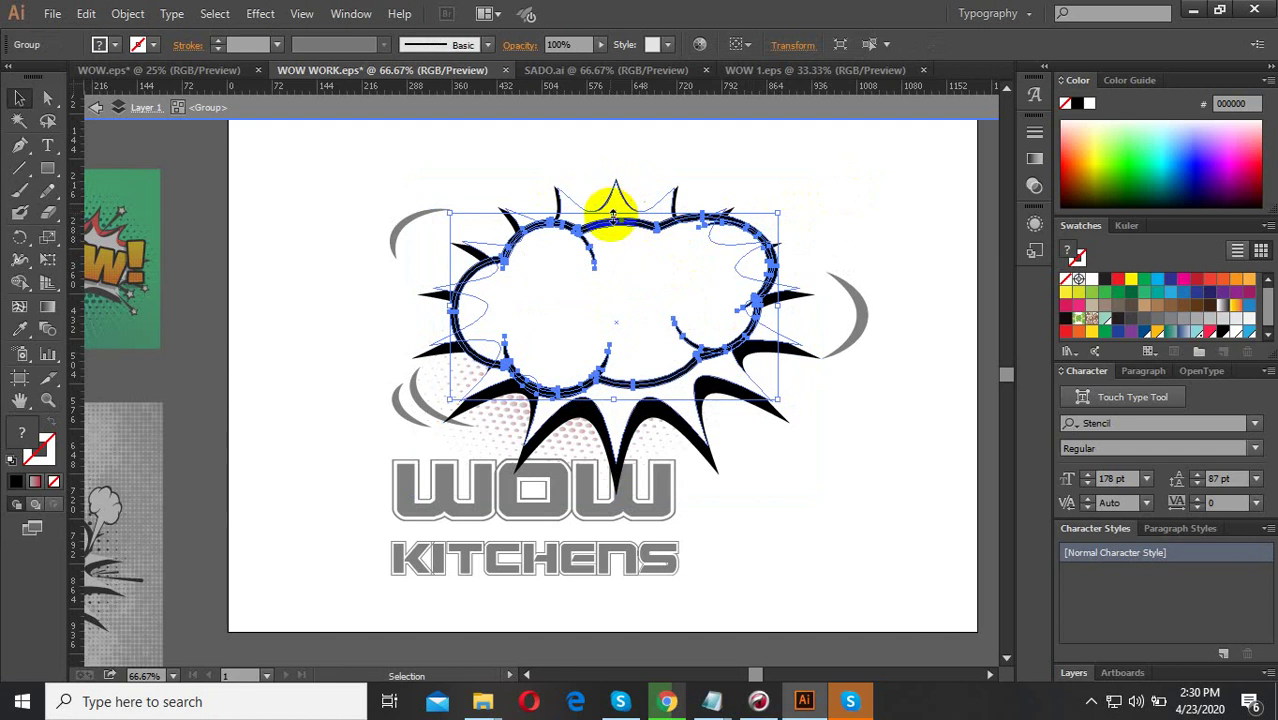
pyautogui.moveTo(614, 213); pyautogui.dragTo(619, 203)
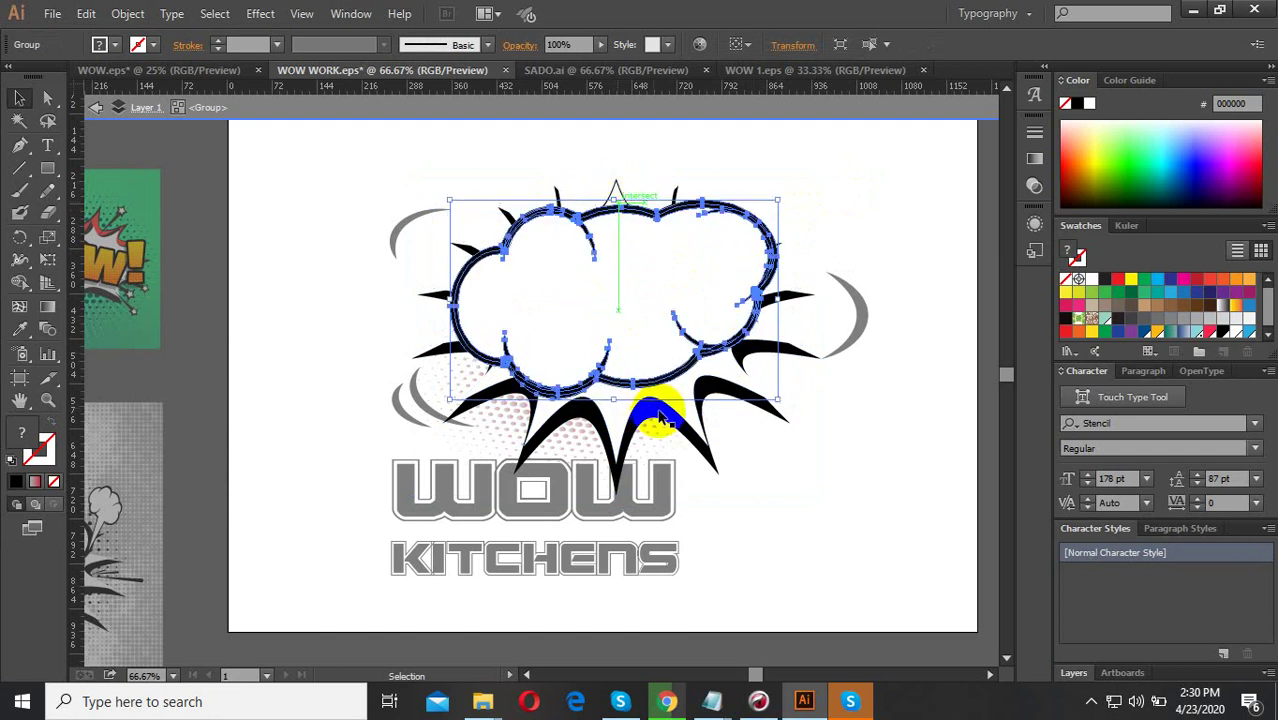
pyautogui.moveTo(777, 400); pyautogui.dragTo(790, 412)
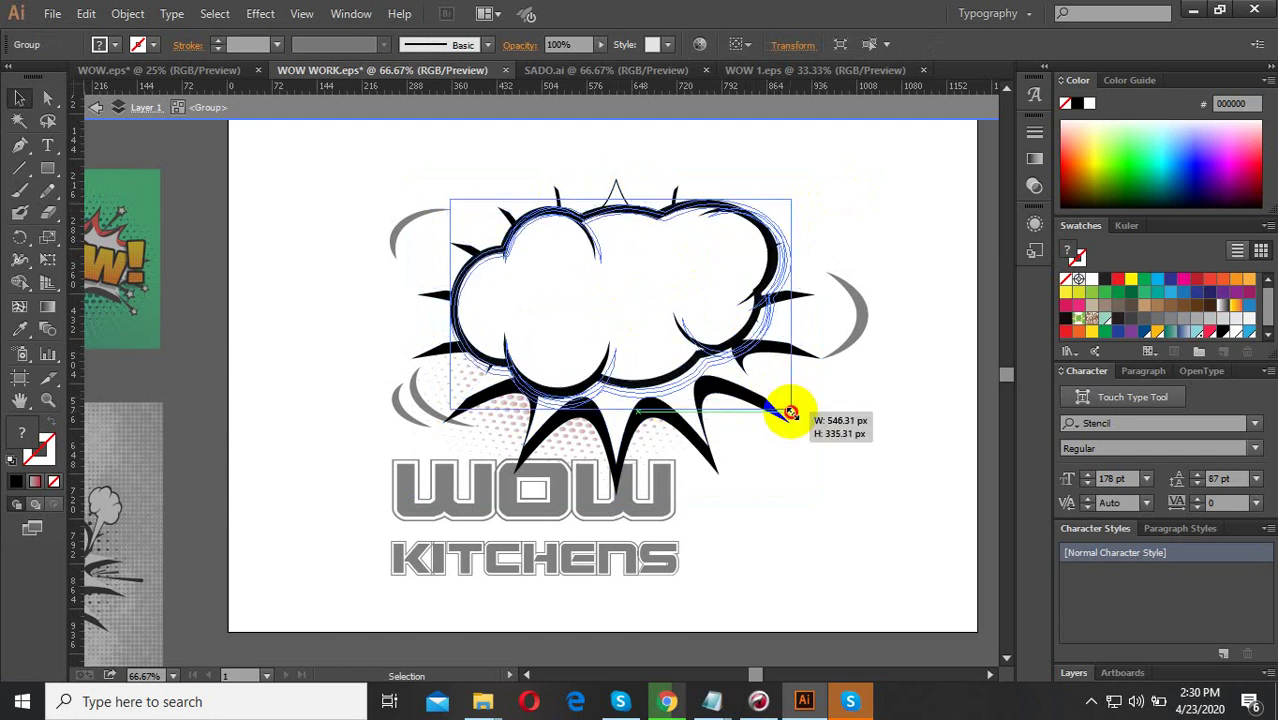
pyautogui.doubleClick(817, 448)
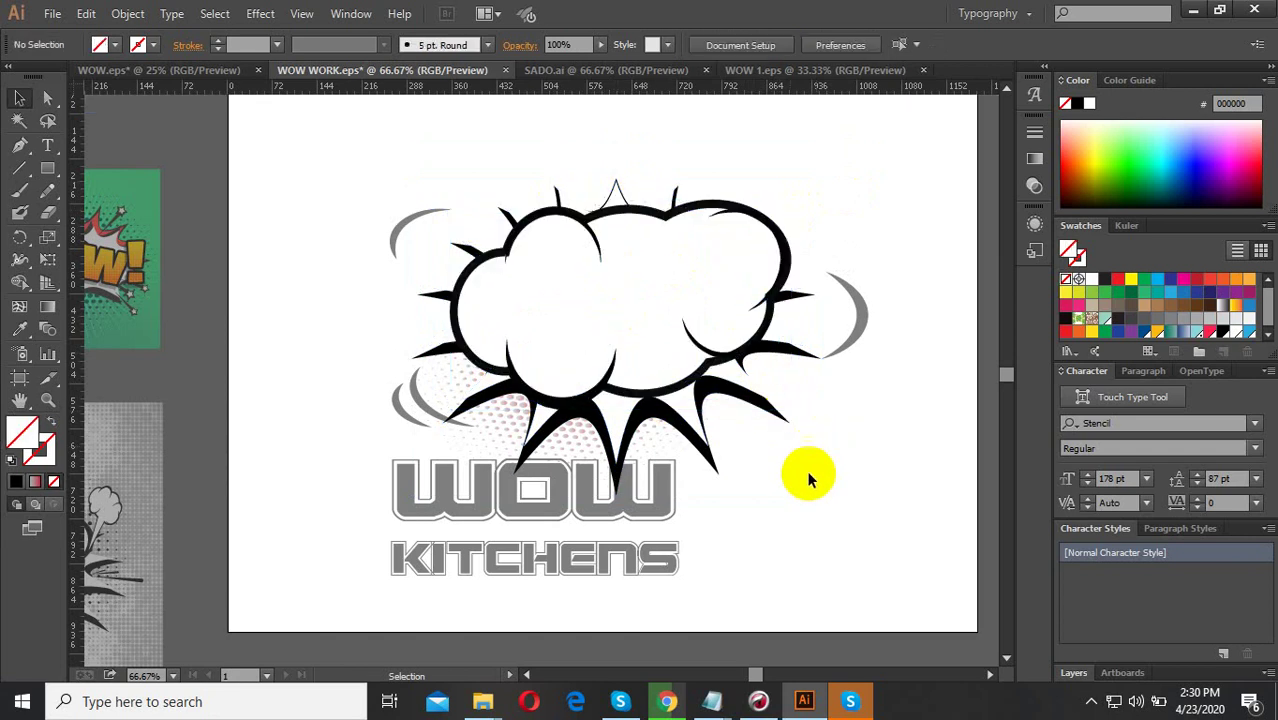
pyautogui.click(497, 512)
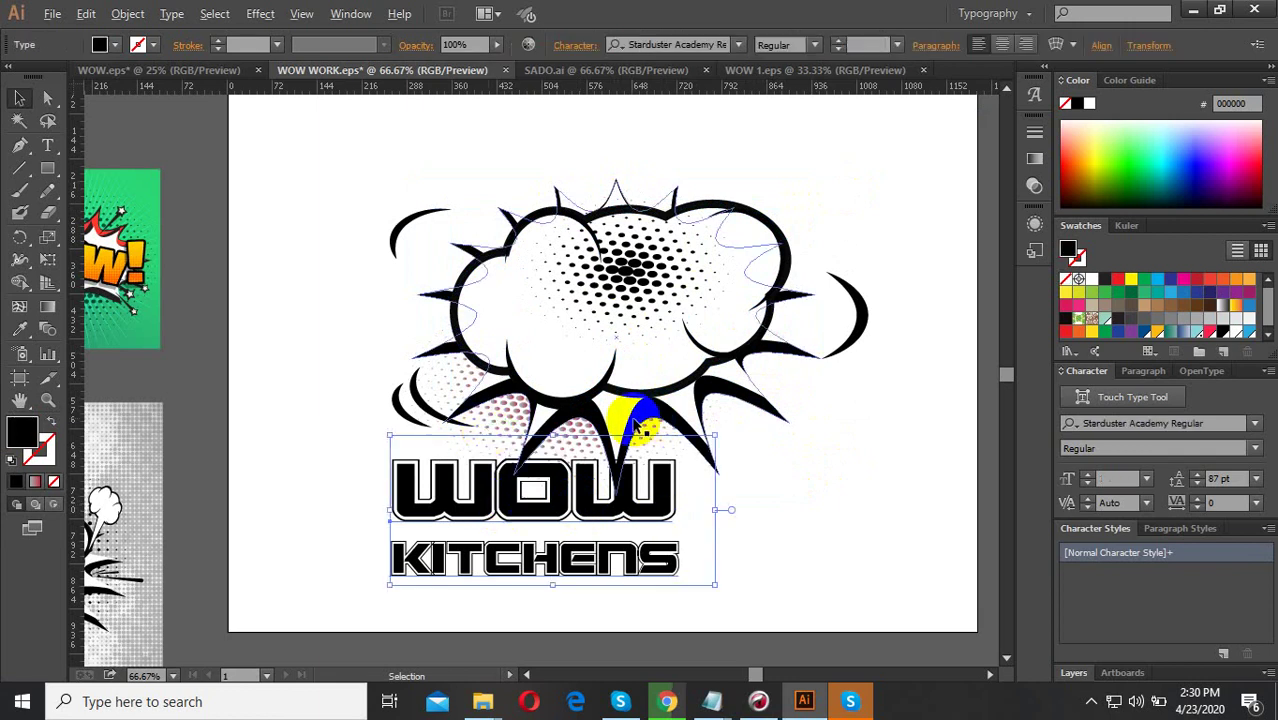
pyautogui.scroll(2, 649, 402)
pyautogui.click(19, 145)
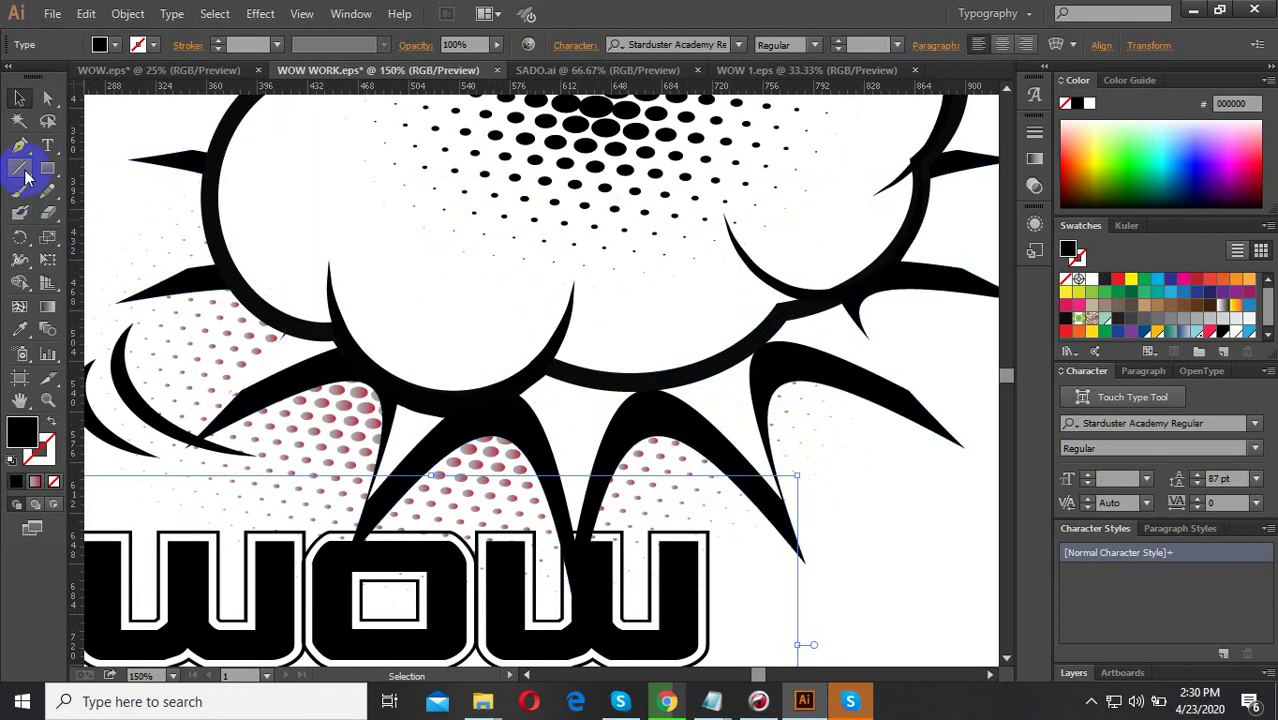
pyautogui.click(802, 558)
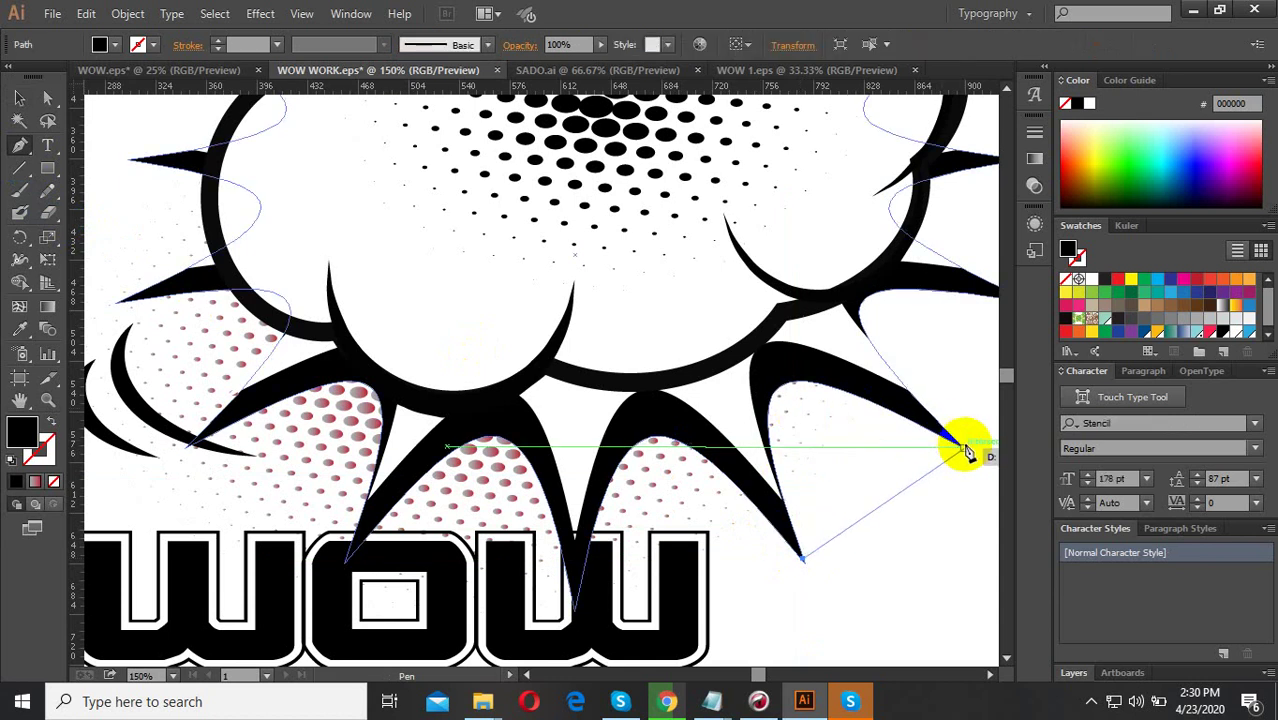
pyautogui.scroll(-1, 425, 425)
pyautogui.moveTo(770, 432)
pyautogui.mouseDown()
pyautogui.moveTo(952, 530)
pyautogui.moveTo(963, 556)
pyautogui.mouseUp()
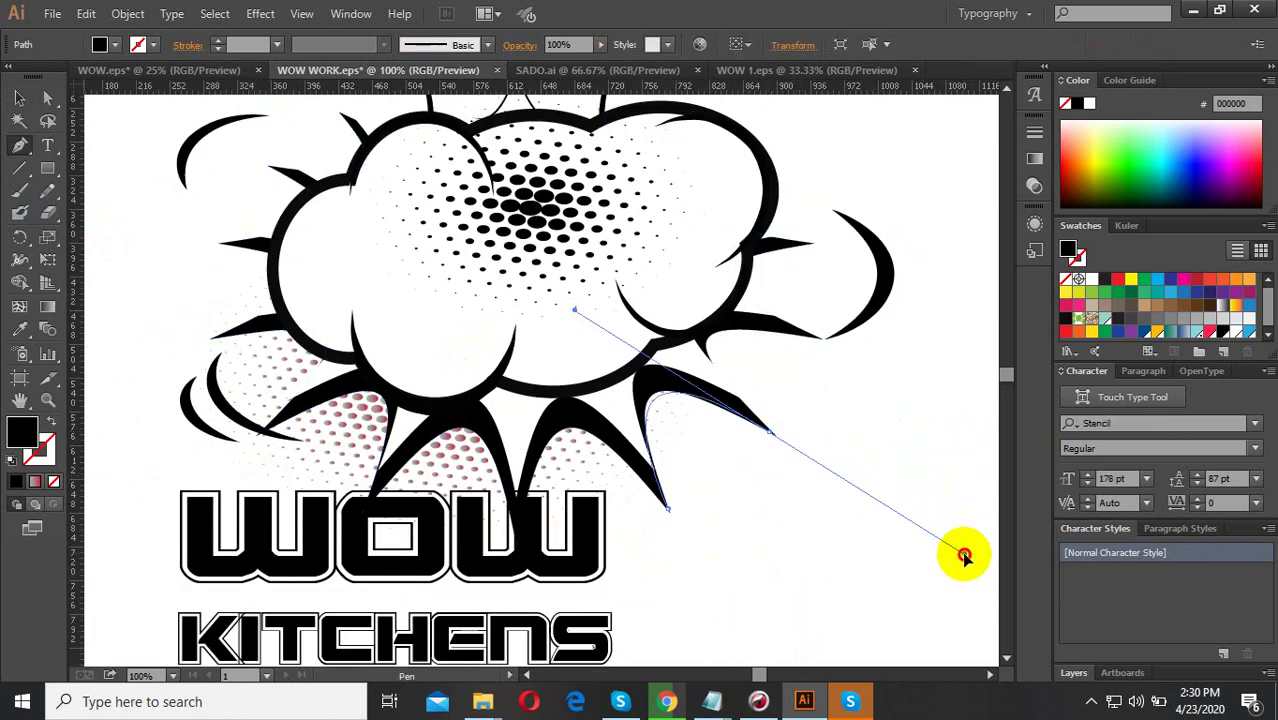
pyautogui.moveTo(877, 499); pyautogui.dragTo(737, 402)
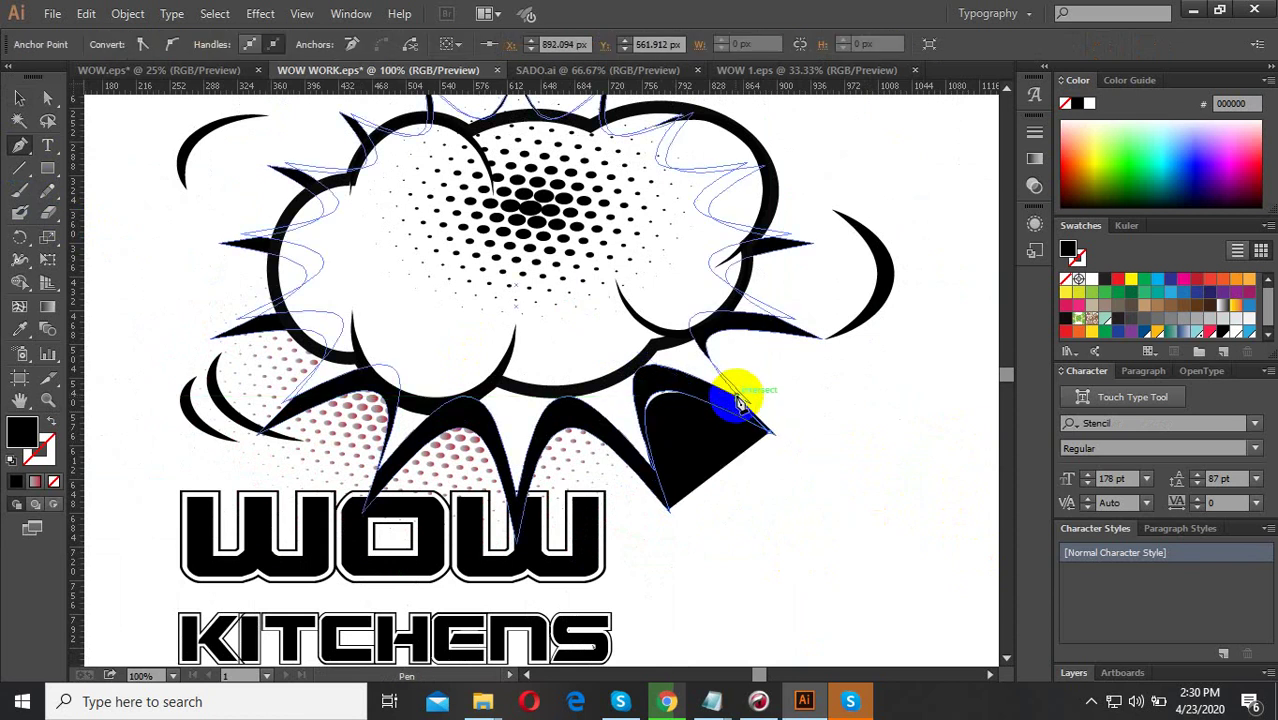
pyautogui.moveTo(737, 402)
pyautogui.mouseDown()
pyautogui.moveTo(655, 380)
pyautogui.moveTo(650, 407)
pyautogui.moveTo(641, 383)
pyautogui.moveTo(599, 385)
pyautogui.moveTo(608, 408)
pyautogui.moveTo(628, 413)
pyautogui.moveTo(650, 365)
pyautogui.mouseUp()
pyautogui.hotkey('ctrl', '=')
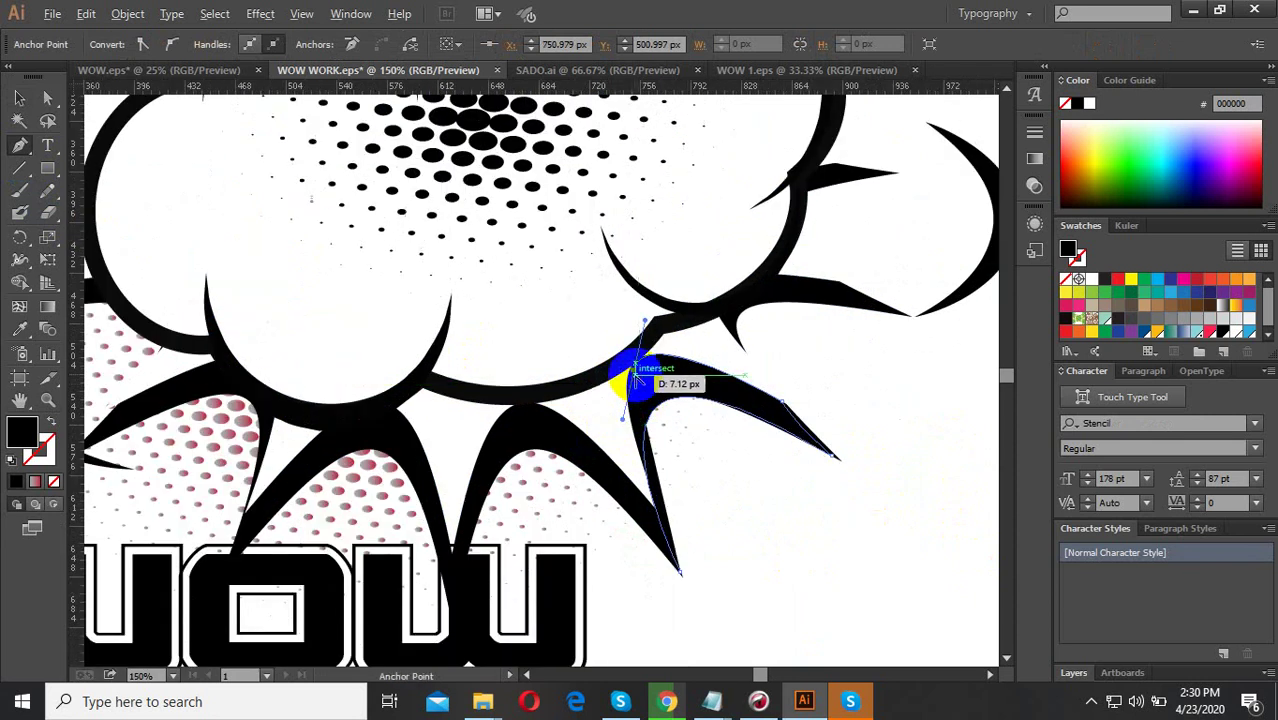
pyautogui.moveTo(658, 513); pyautogui.dragTo(680, 572)
pyautogui.click(755, 470)
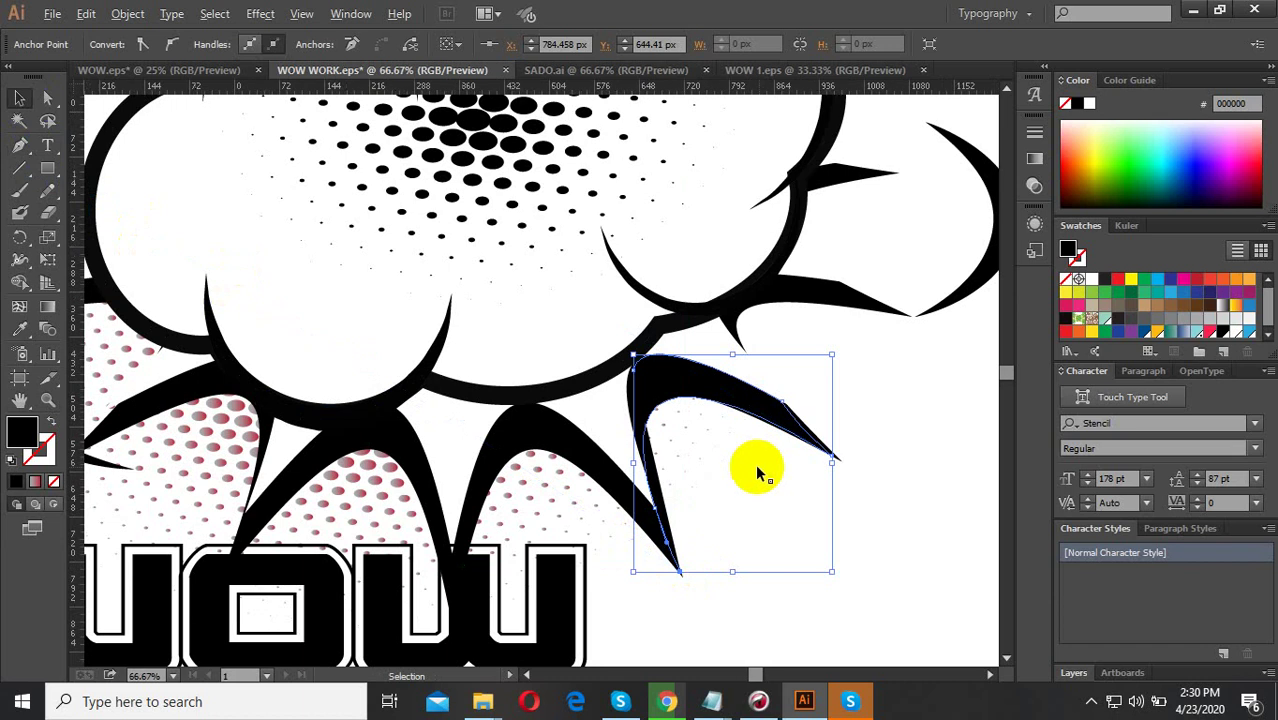
pyautogui.hotkey('ctrl', '-')
pyautogui.hotkey('ctrl', '-')
pyautogui.moveTo(720, 470)
pyautogui.mouseDown()
pyautogui.moveTo(932, 593)
pyautogui.moveTo(733, 446)
pyautogui.mouseUp()
pyautogui.click(920, 612)
pyautogui.scroll(1, 905, 622)
pyautogui.press('Delete')
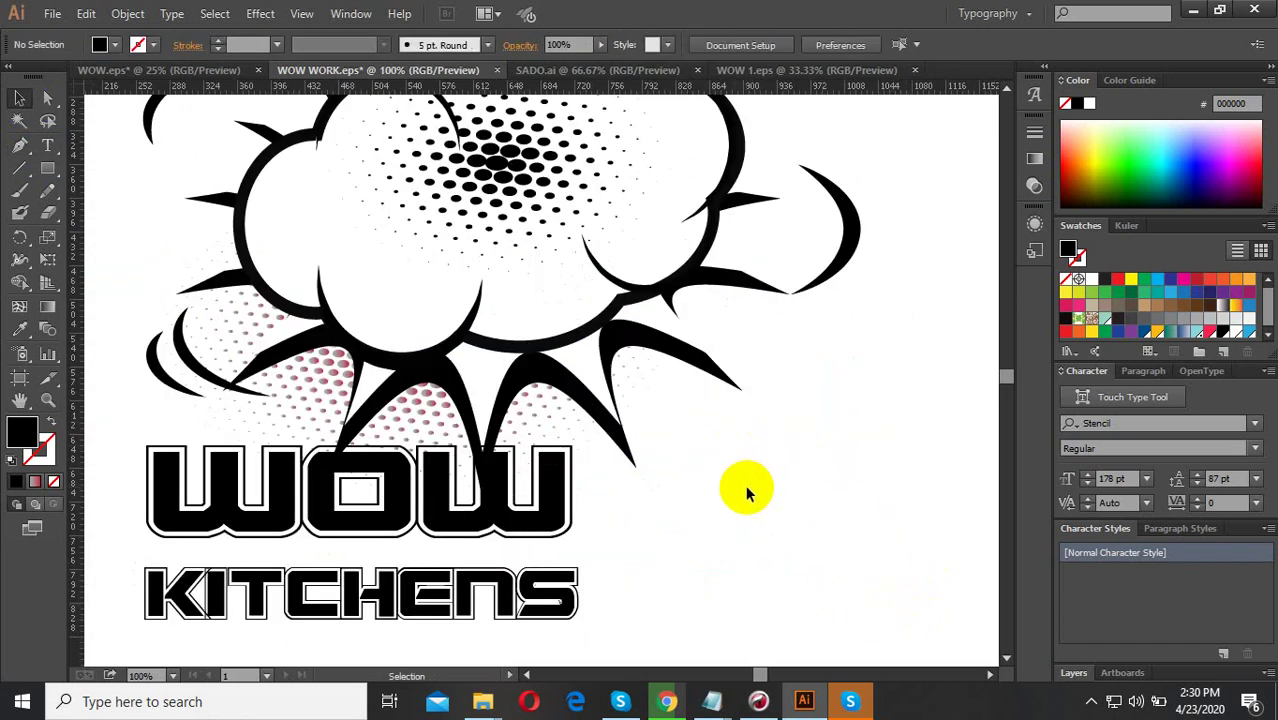
# Reposition the WOW KITCHENS text over the cloud.
pyautogui.scroll(-1, 729, 524)
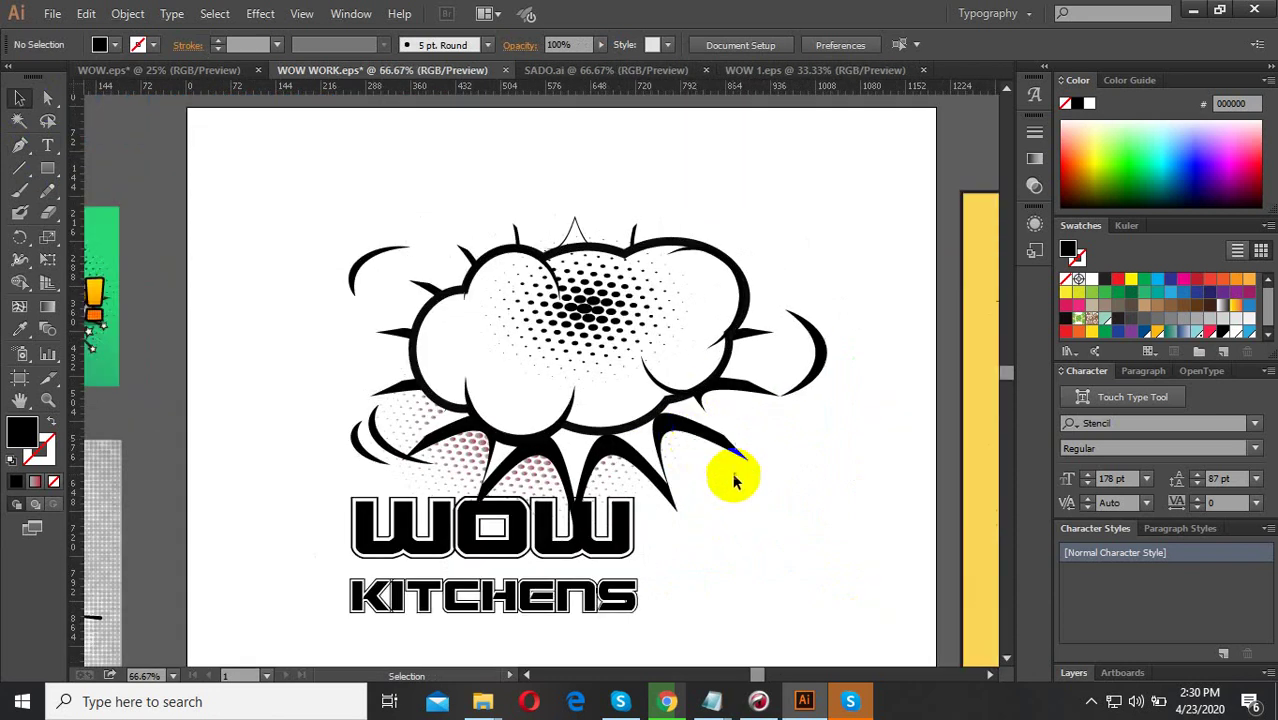
pyautogui.scroll(1, 755, 410)
pyautogui.scroll(-2, 765, 405)
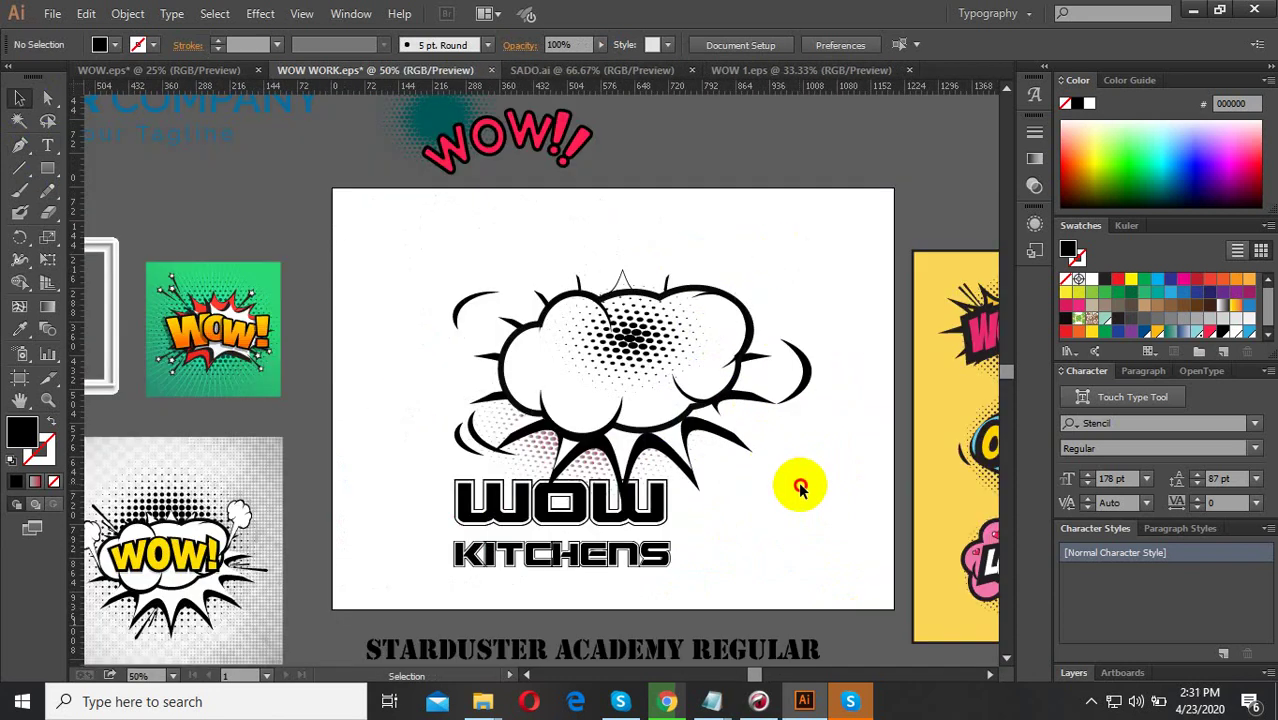
pyautogui.scroll(1, 610, 408)
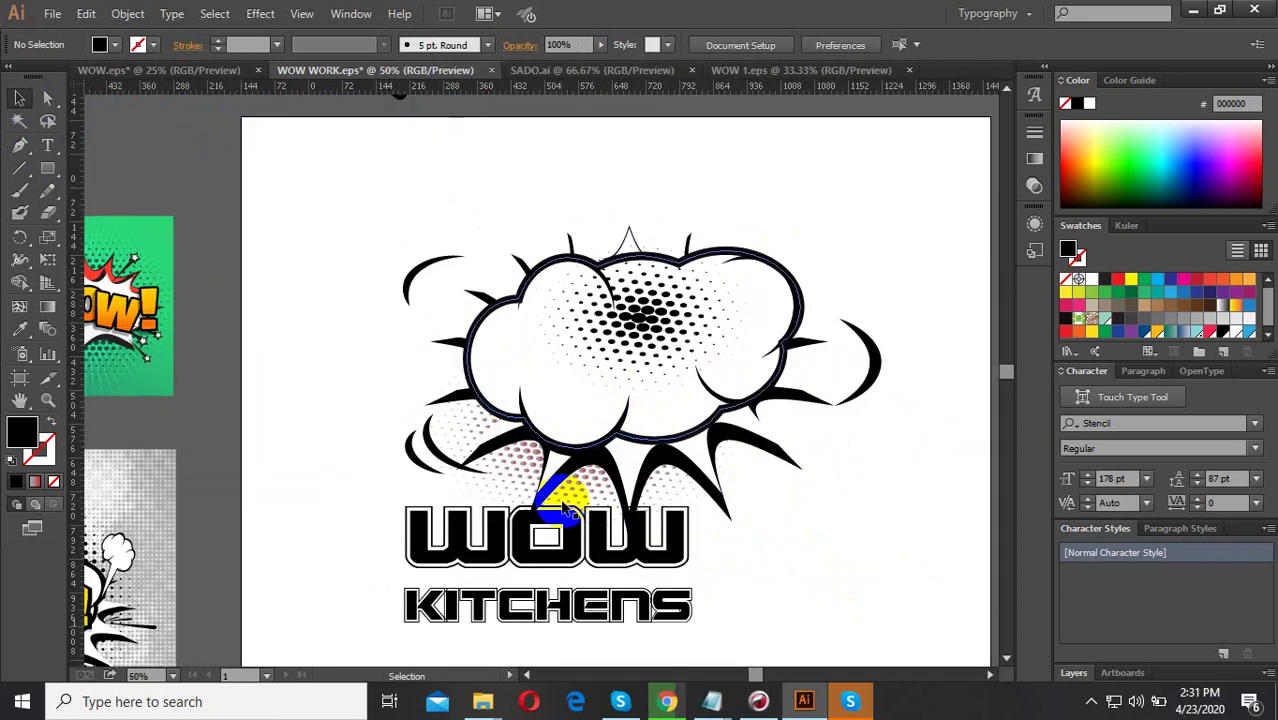
pyautogui.scroll(-1, 555, 500)
pyautogui.click(562, 510)
pyautogui.moveTo(562, 505); pyautogui.dragTo(642, 334)
pyautogui.scroll(1, 642, 334)
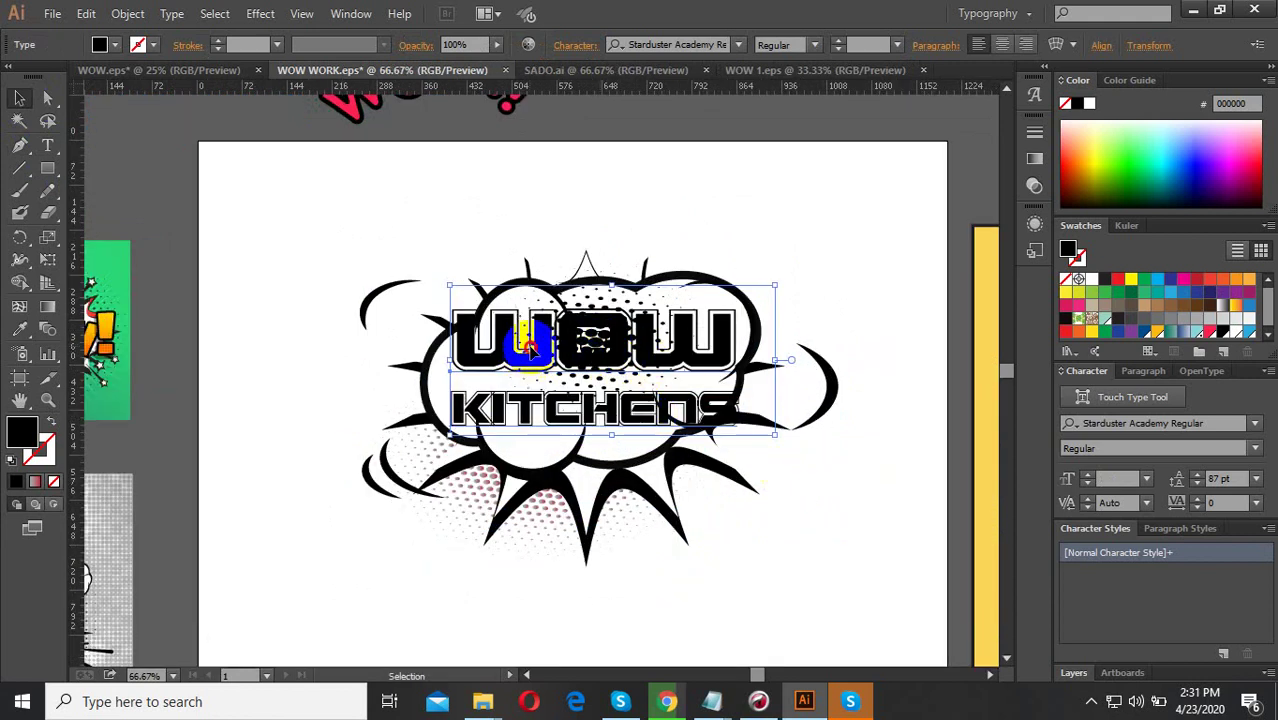
pyautogui.moveTo(530, 345); pyautogui.dragTo(488, 492)
# Move the halftone dot cluster up out of the cloud's centre.
pyautogui.click(612, 345)
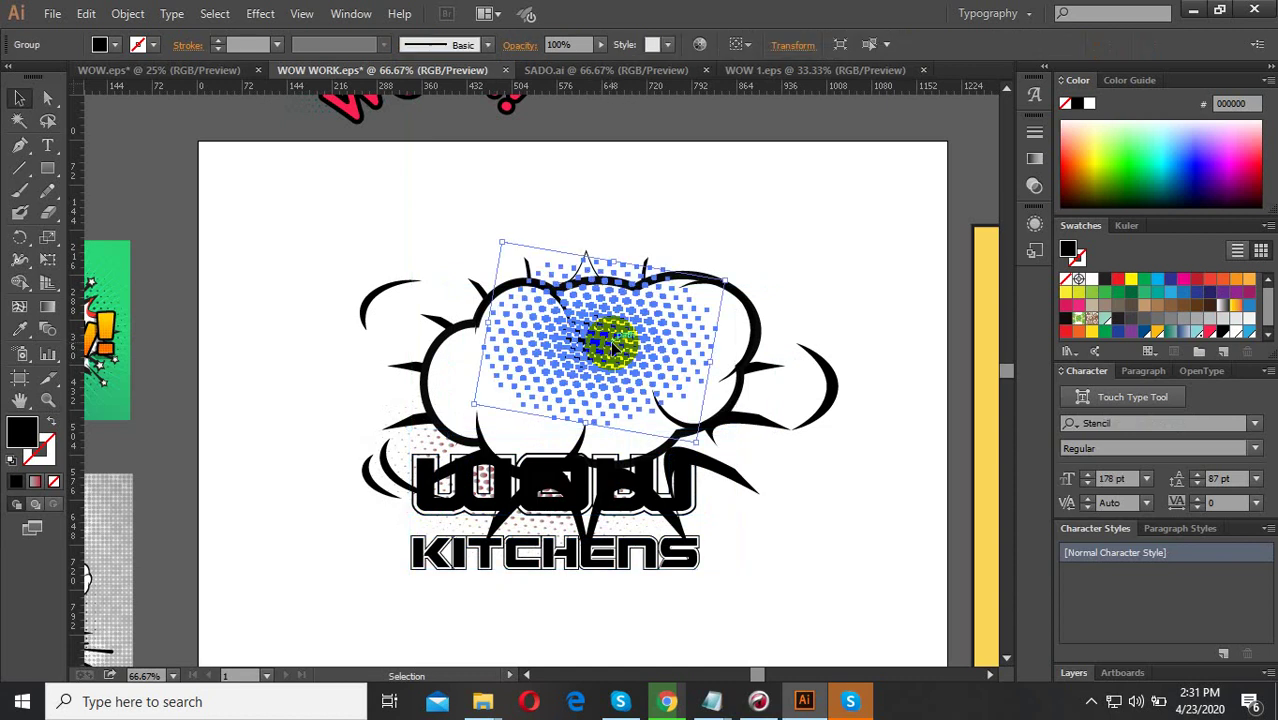
pyautogui.scroll(-2, 604, 368)
pyautogui.moveTo(602, 368)
pyautogui.mouseDown()
pyautogui.moveTo(803, 213)
pyautogui.moveTo(588, 439)
pyautogui.moveTo(650, 332)
pyautogui.mouseUp()
pyautogui.scroll(2, 588, 439)
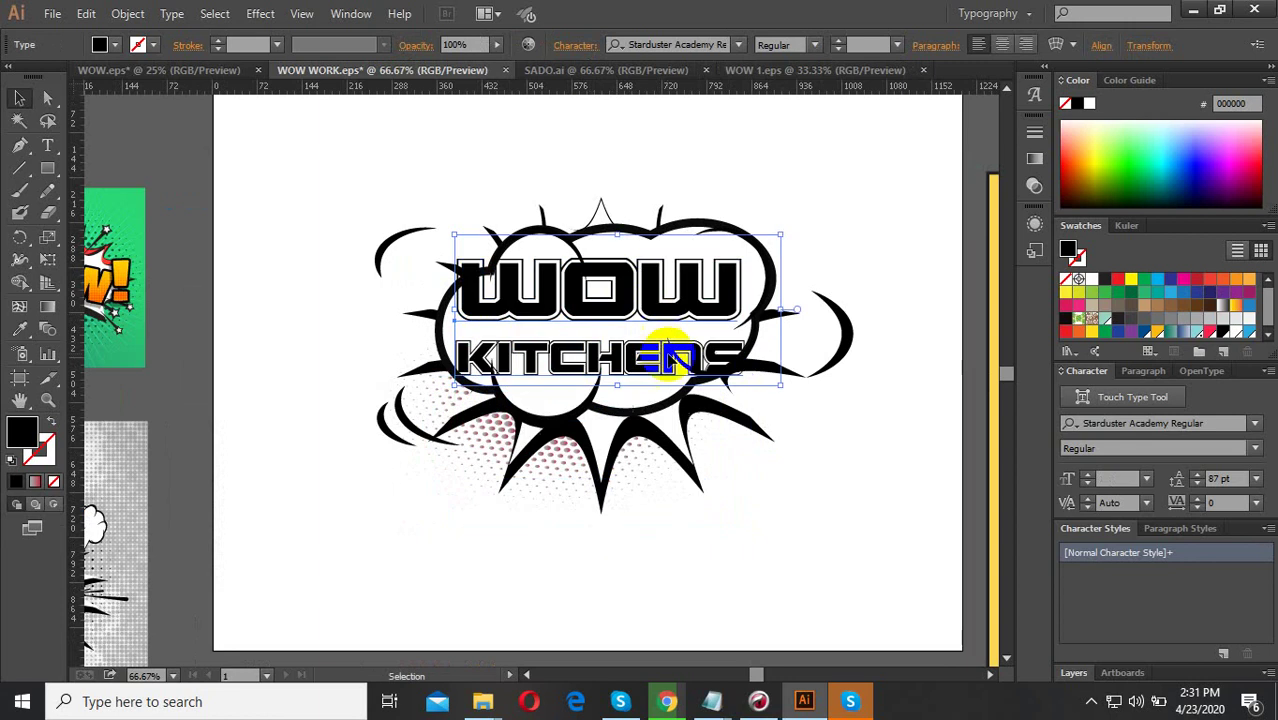
pyautogui.moveTo(738, 538); pyautogui.dragTo(641, 442)
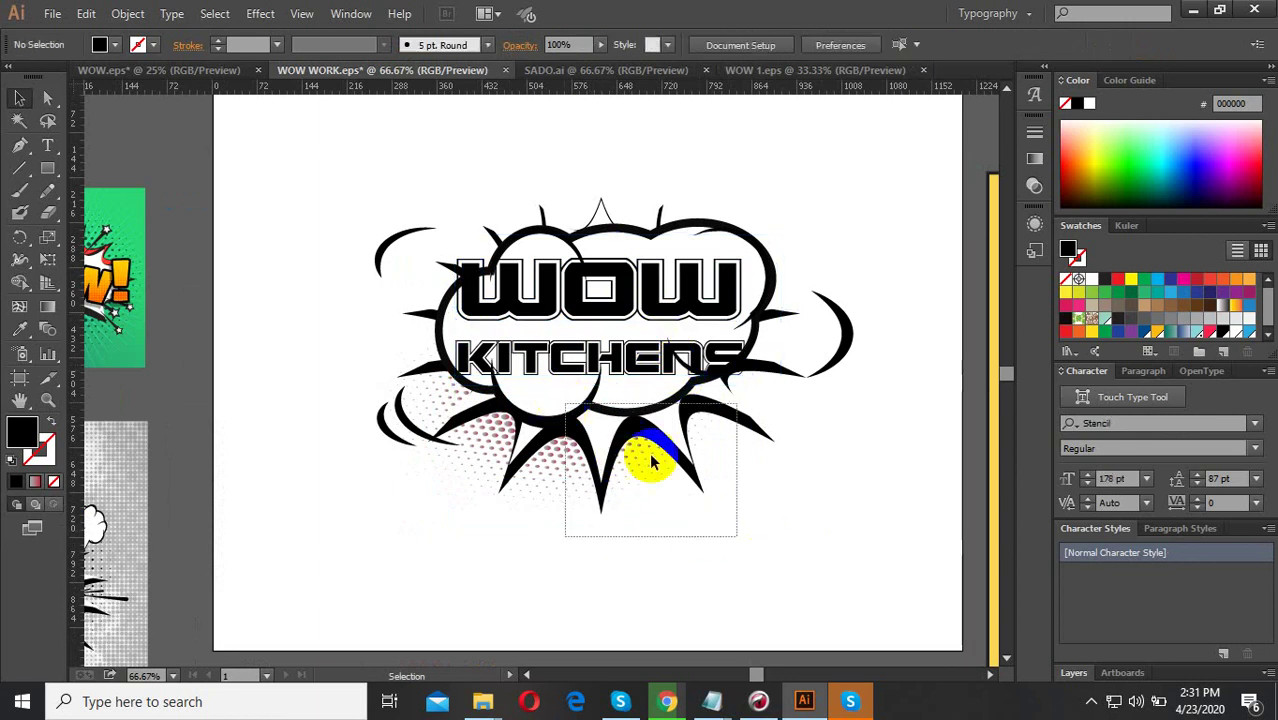
# Tilt the burst about -7° and scale WOW KITCHENS to fit centred in the cloud (72.82 pt leading).
pyautogui.moveTo(856, 528); pyautogui.dragTo(818, 565)
pyautogui.click(827, 542)
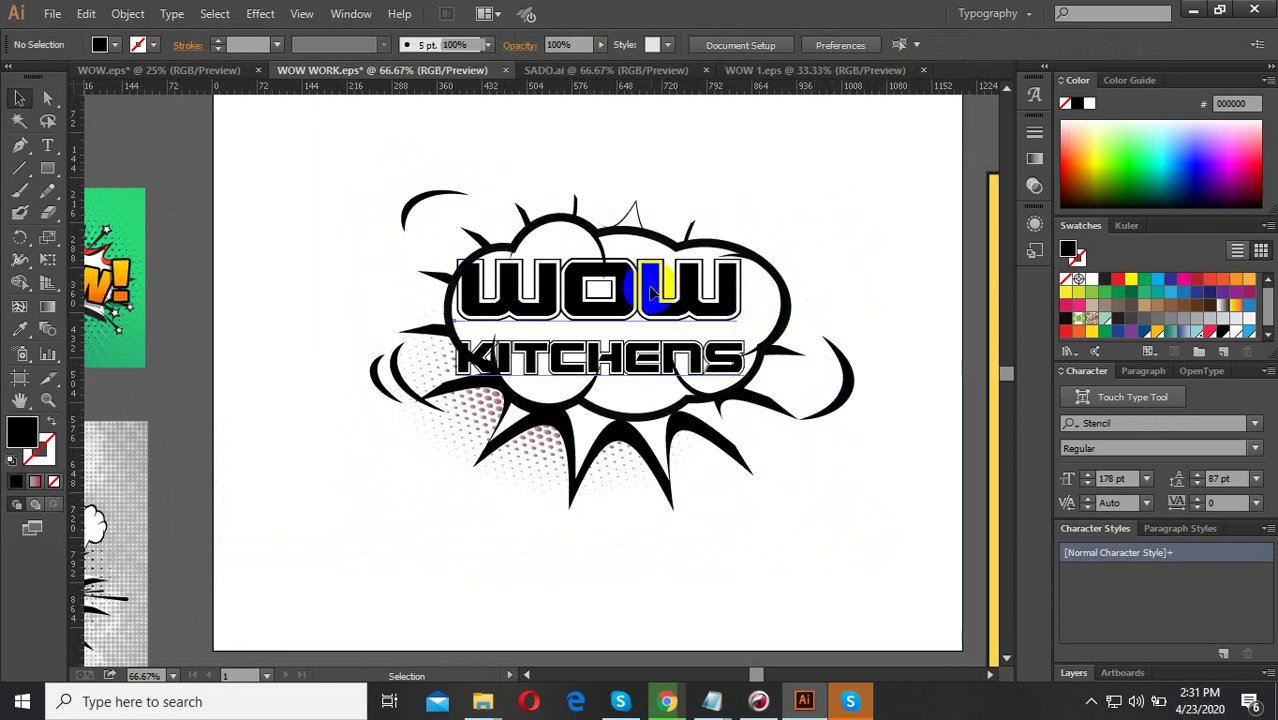
pyautogui.click(644, 310)
pyautogui.scroll(2, 743, 293)
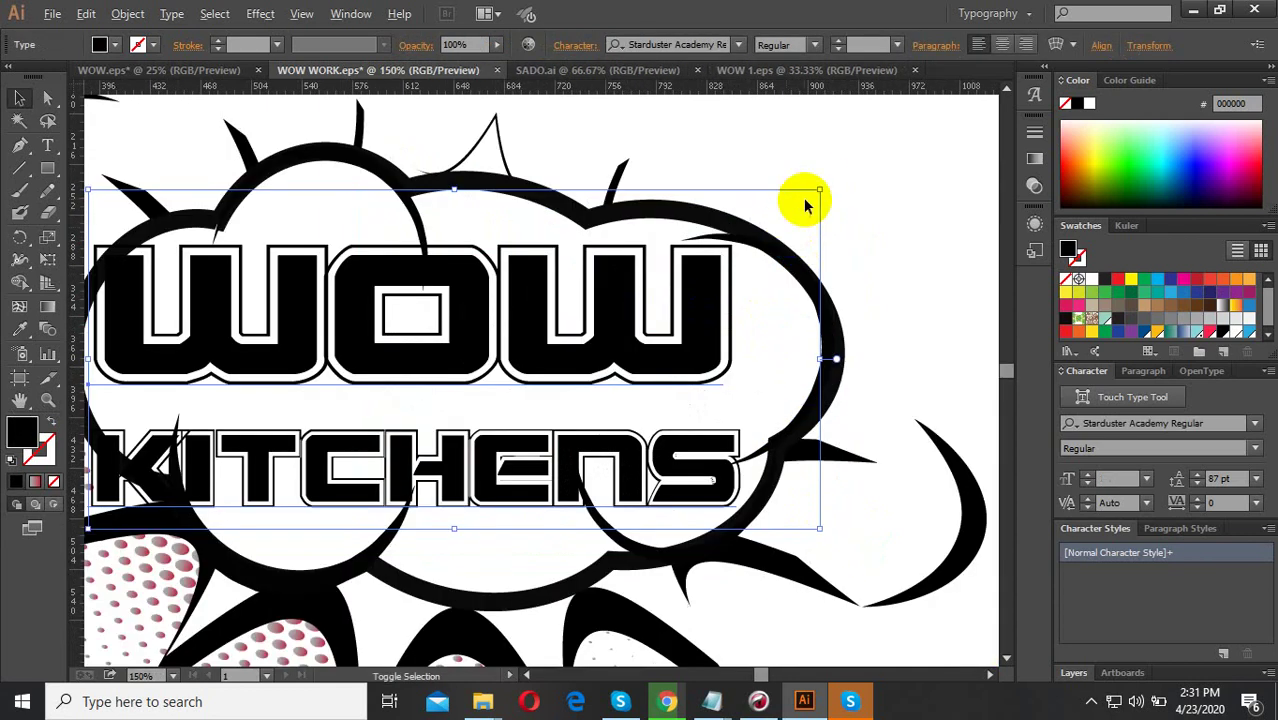
pyautogui.moveTo(820, 188); pyautogui.dragTo(735, 230)
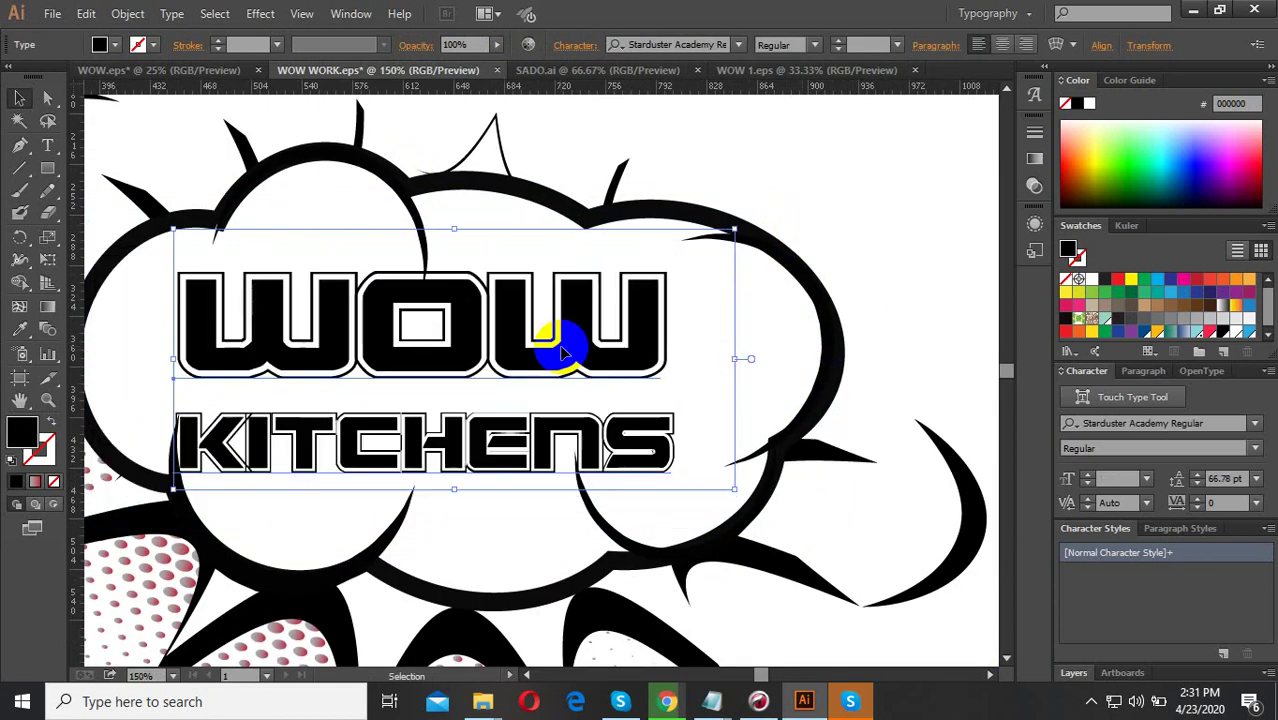
pyautogui.scroll(-1, 580, 340)
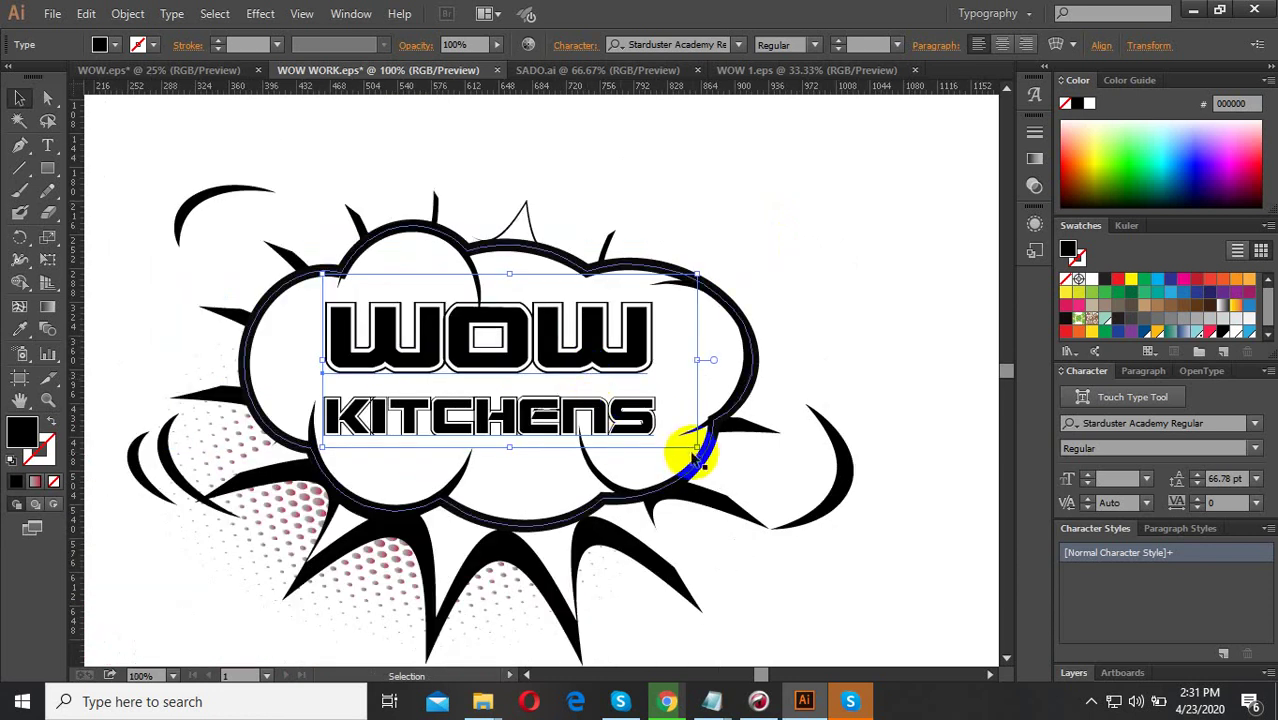
pyautogui.moveTo(697, 447); pyautogui.dragTo(712, 457)
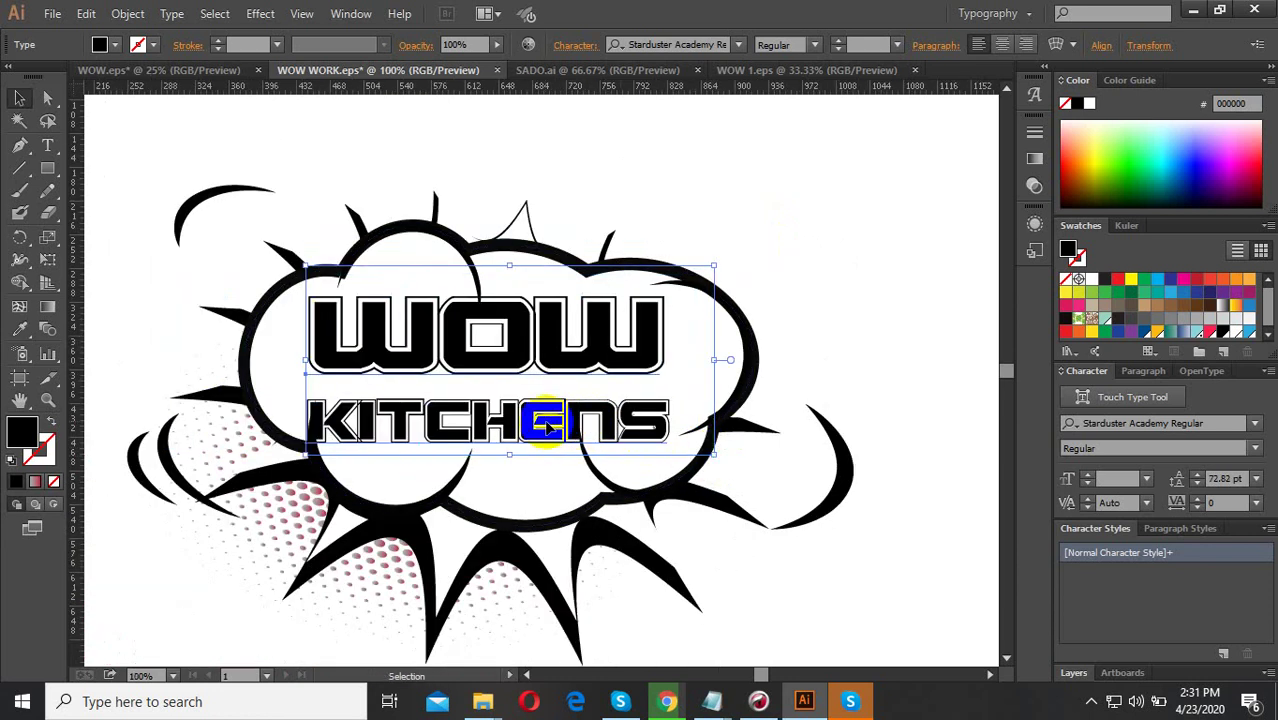
pyautogui.moveTo(548, 431)
pyautogui.mouseDown()
pyautogui.moveTo(562, 424)
pyautogui.moveTo(542, 423)
pyautogui.mouseUp()
pyautogui.scroll(-3, 765, 251)
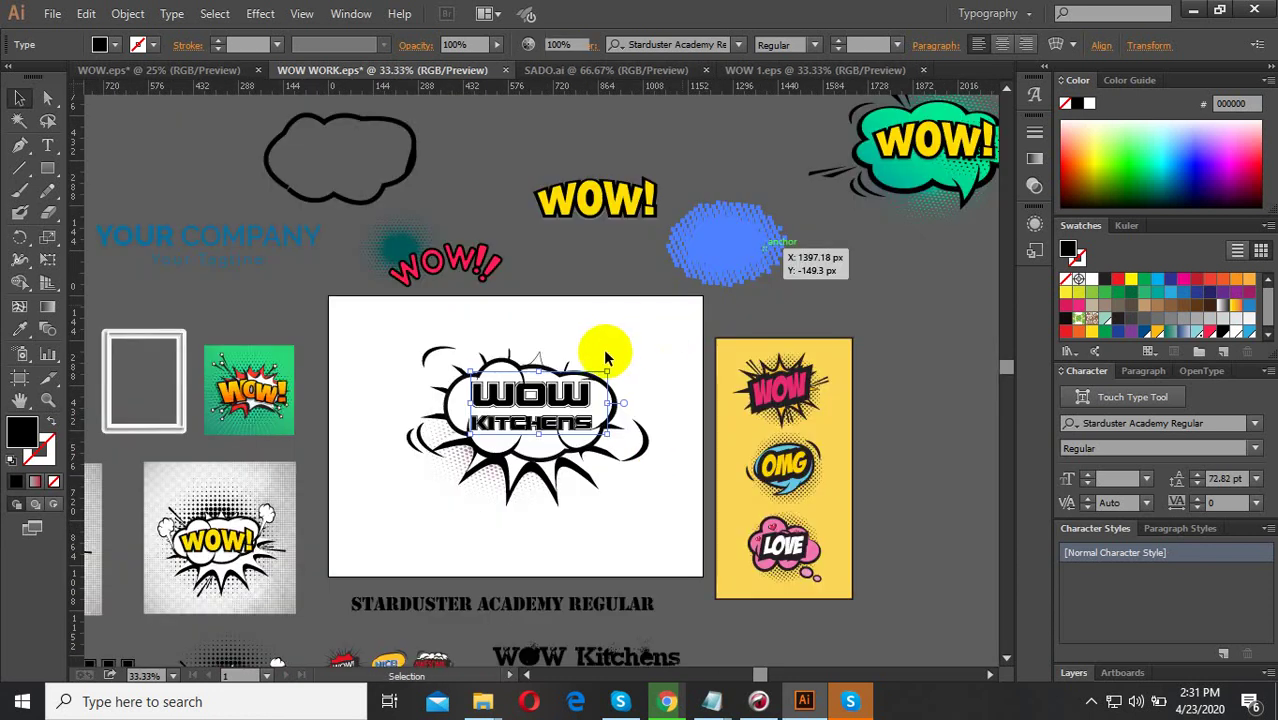
pyautogui.scroll(3, 545, 400)
pyautogui.click(545, 400)
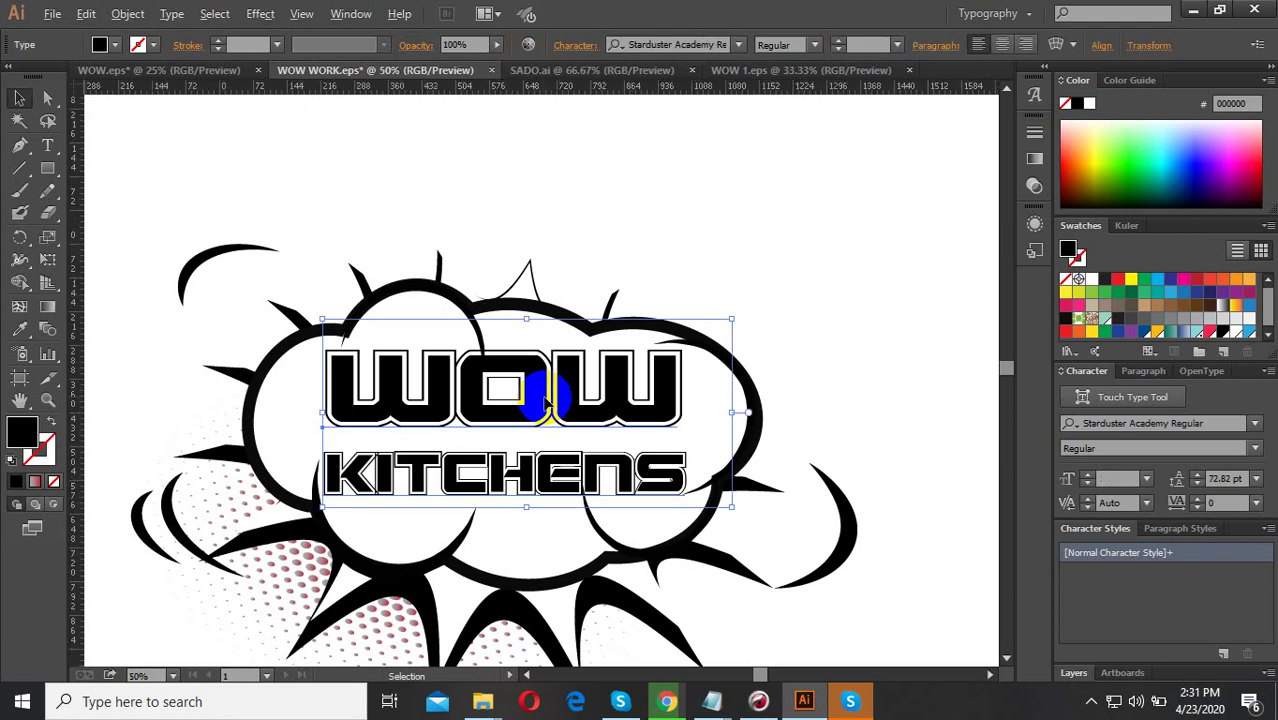
pyautogui.scroll(-2, 547, 401)
# Place a WOW KITCHENS copy above the artboard and convert the in-cloud text to outlines.
pyautogui.moveTo(548, 400); pyautogui.dragTo(642, 178)
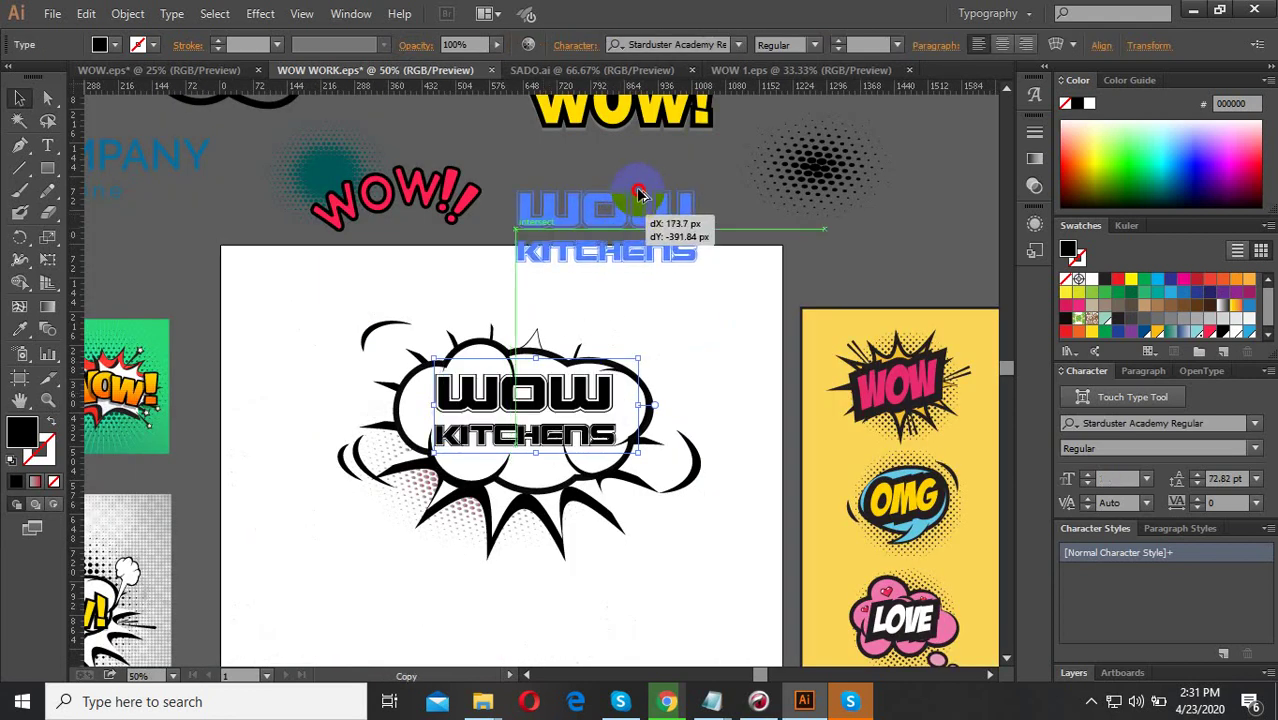
pyautogui.click(508, 456)
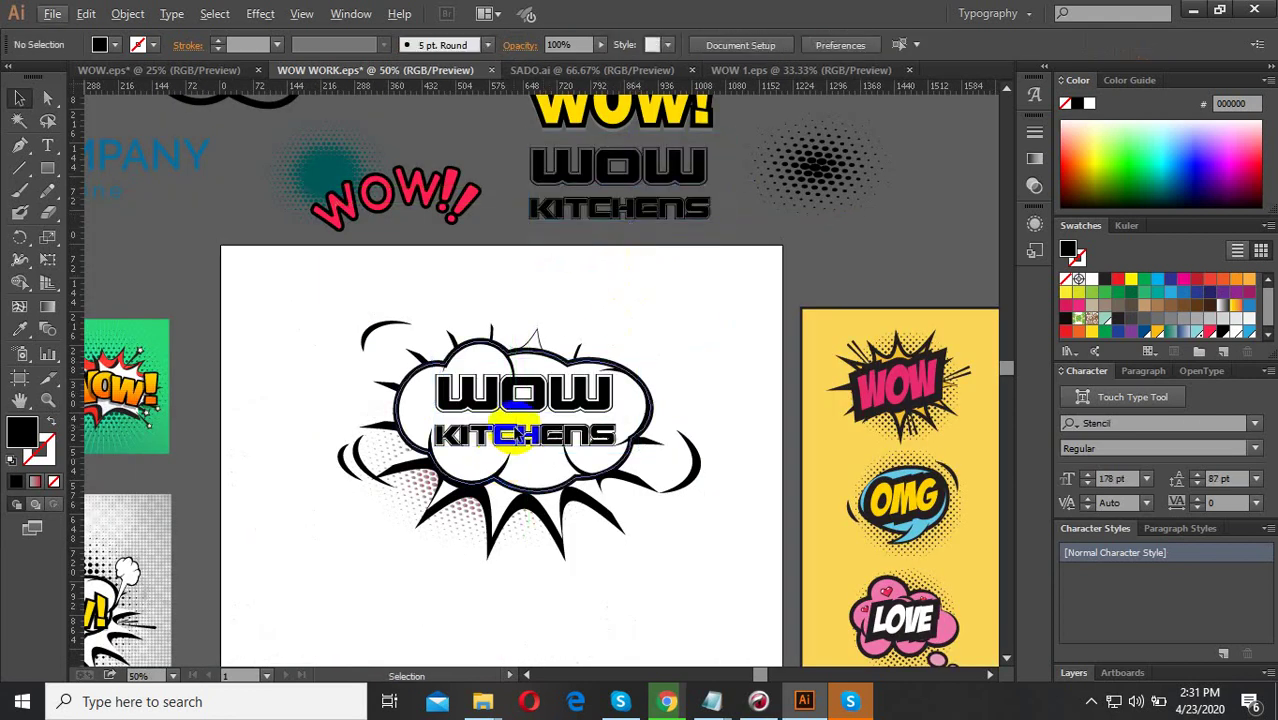
pyautogui.click(515, 390)
pyautogui.rightClick(512, 387)
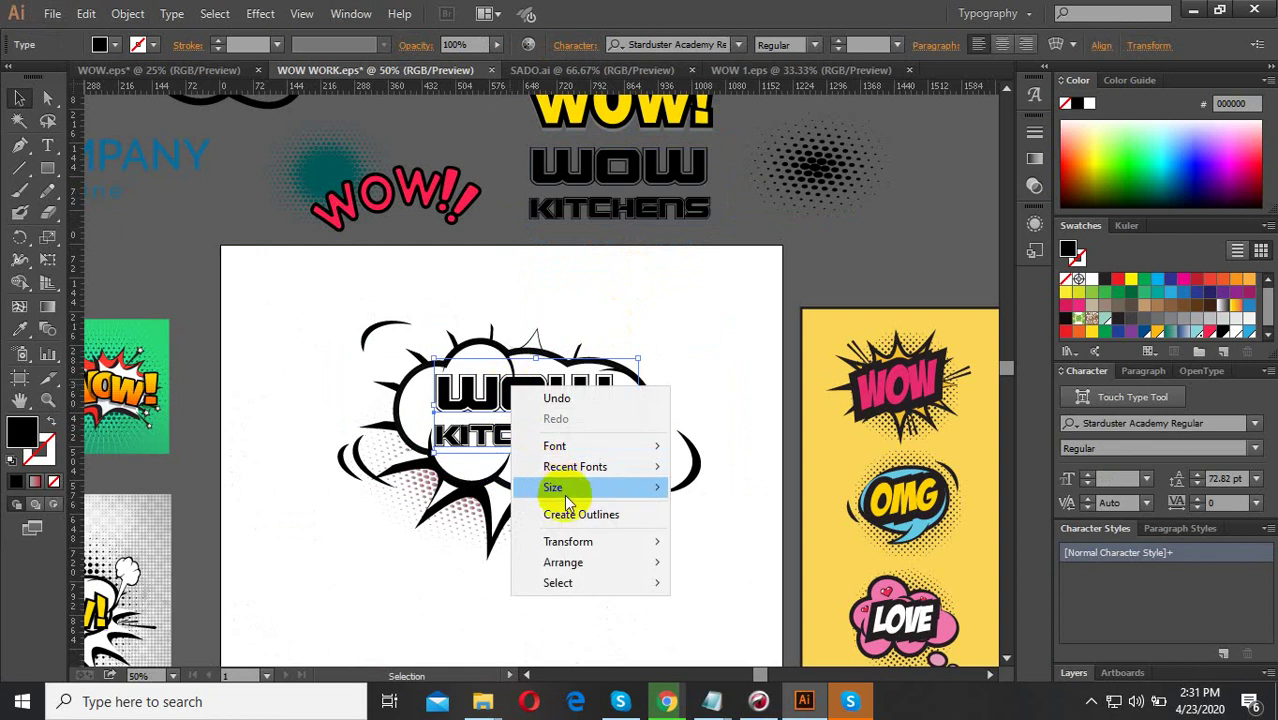
pyautogui.click(578, 524)
pyautogui.click(574, 614)
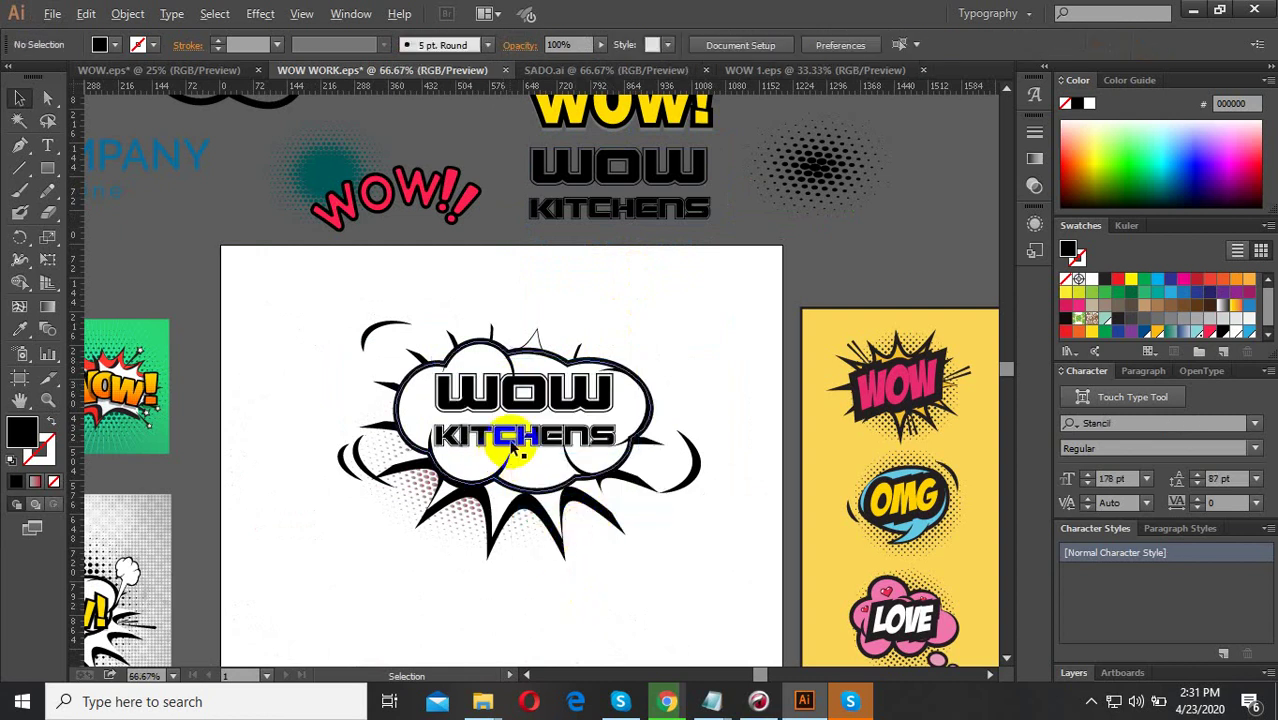
pyautogui.scroll(1, 508, 451)
pyautogui.click(517, 394)
# Select the three WOW letters and group them together.
pyautogui.doubleClick(515, 392)
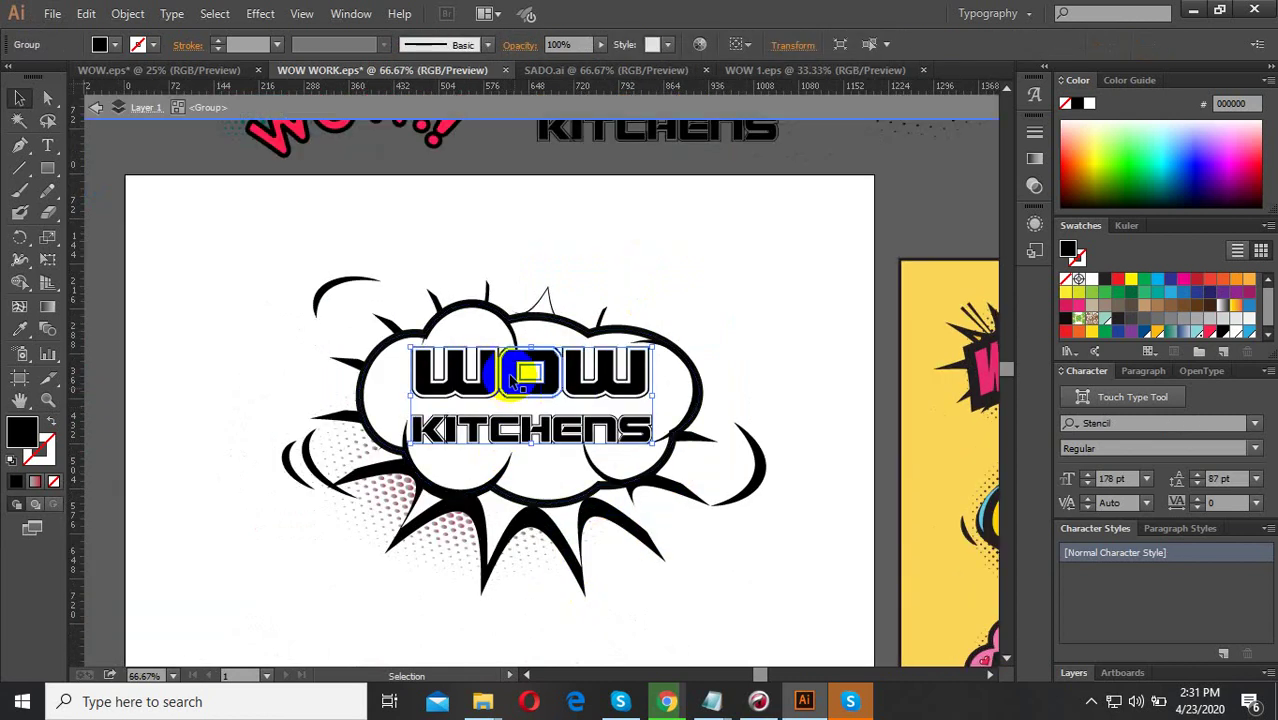
pyautogui.scroll(3, 513, 388)
pyautogui.click(512, 400)
pyautogui.keyDown('shift'); pyautogui.click(442, 414); pyautogui.keyUp('shift')
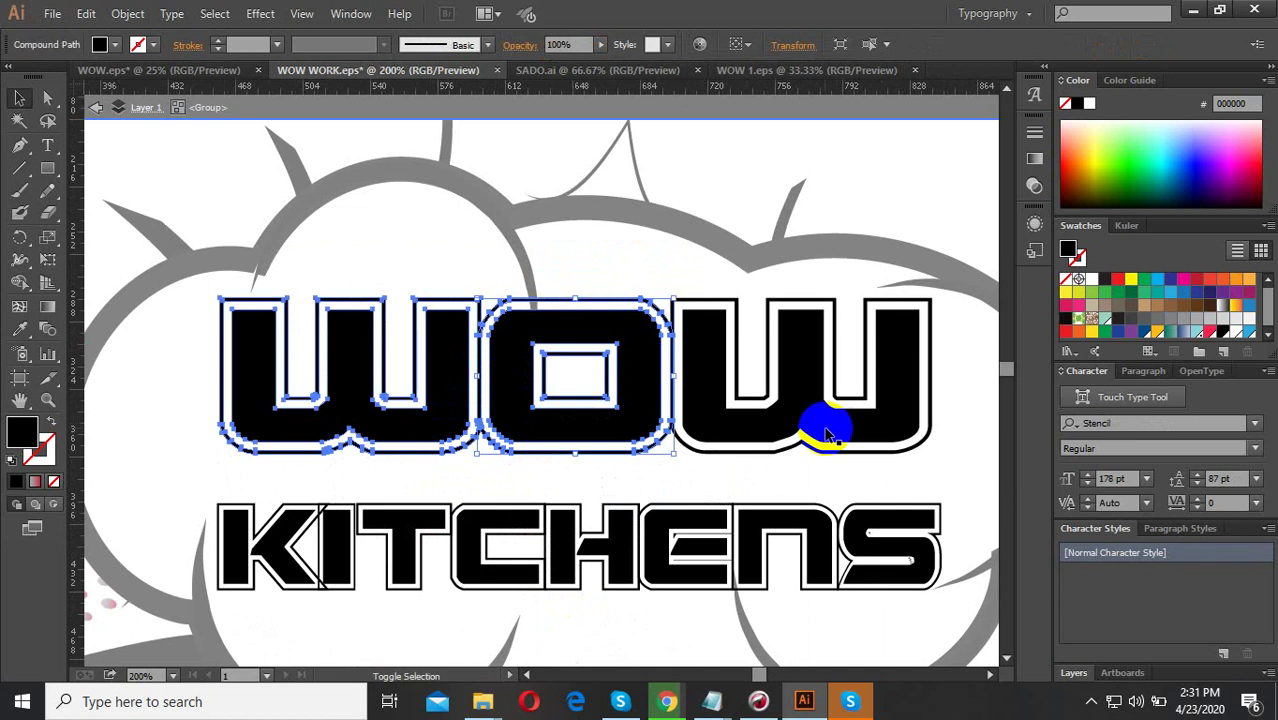
pyautogui.keyDown('shift'); pyautogui.click(828, 434); pyautogui.keyUp('shift')
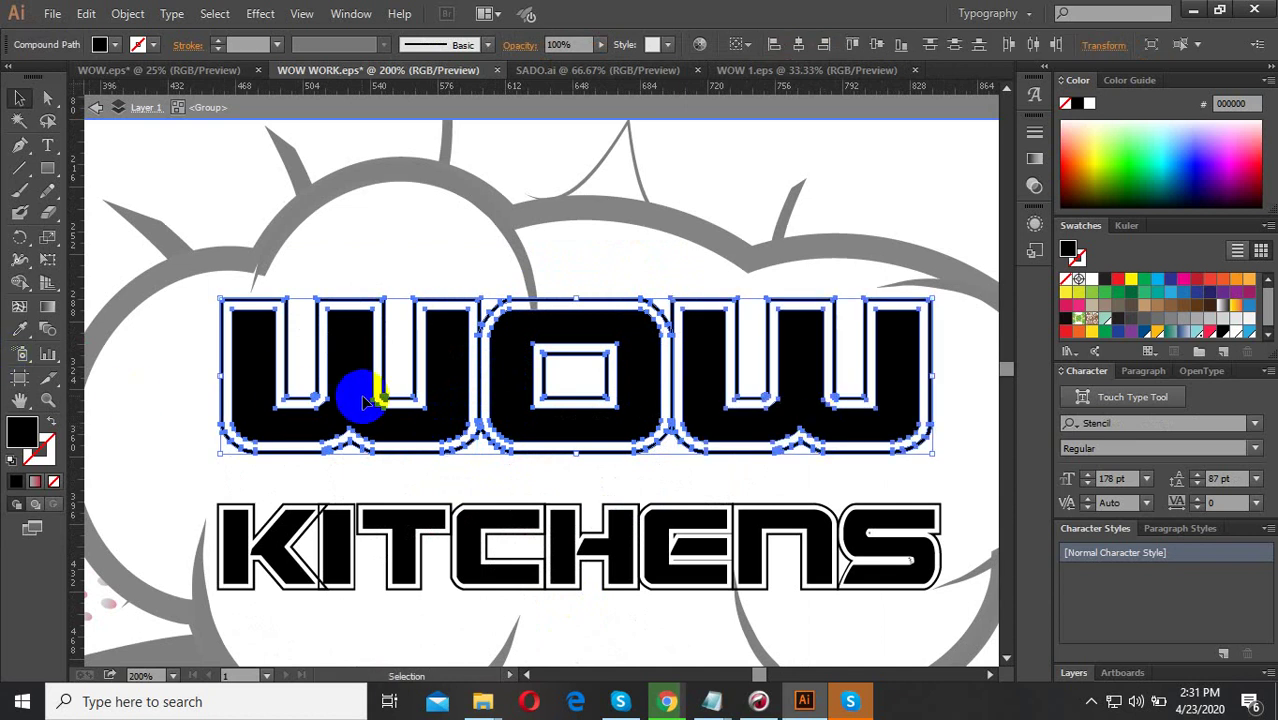
pyautogui.rightClick(428, 414)
pyautogui.click(471, 496)
pyautogui.click(399, 198)
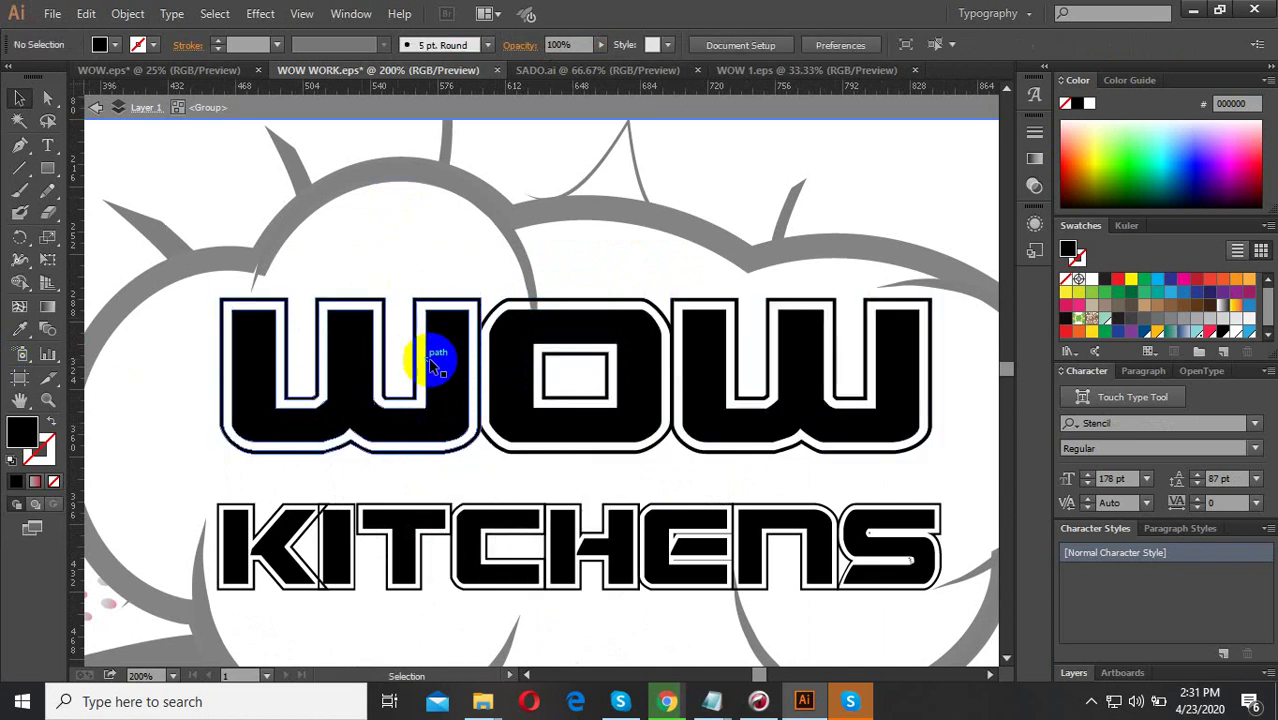
pyautogui.click(432, 365)
pyautogui.keyDown('shift'); pyautogui.click(685, 357); pyautogui.keyUp('shift')
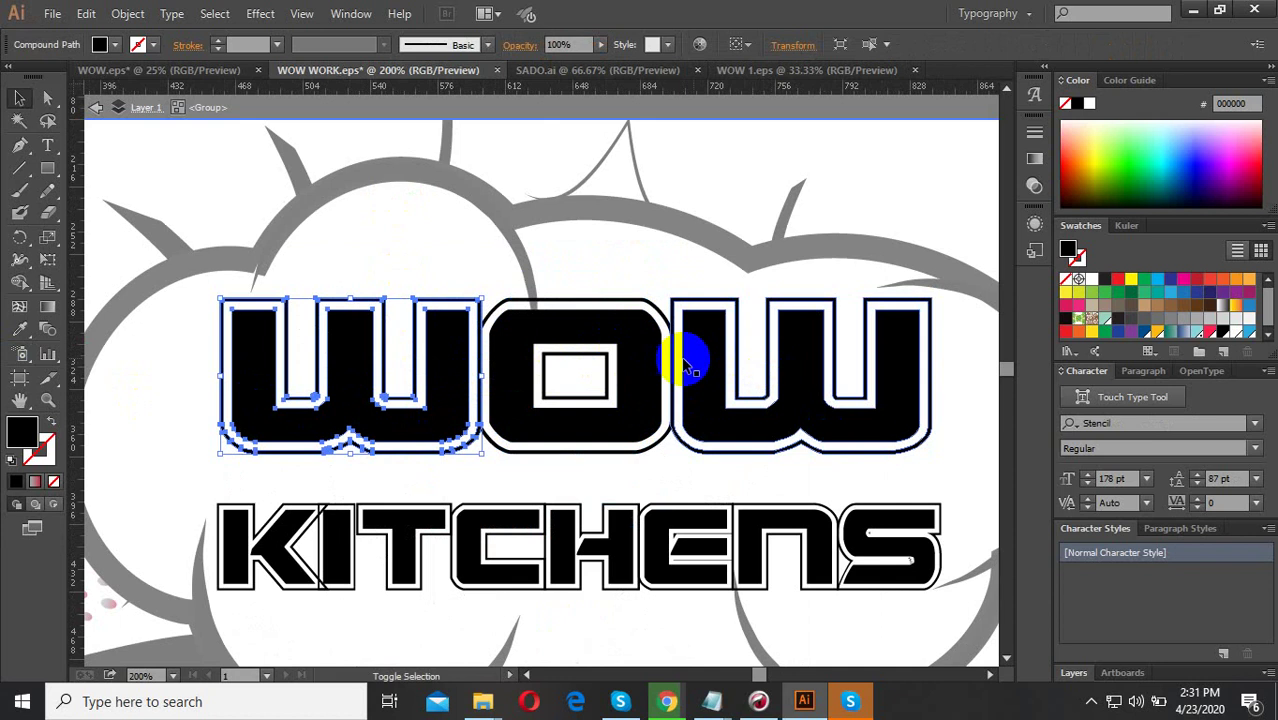
pyautogui.rightClick(796, 364)
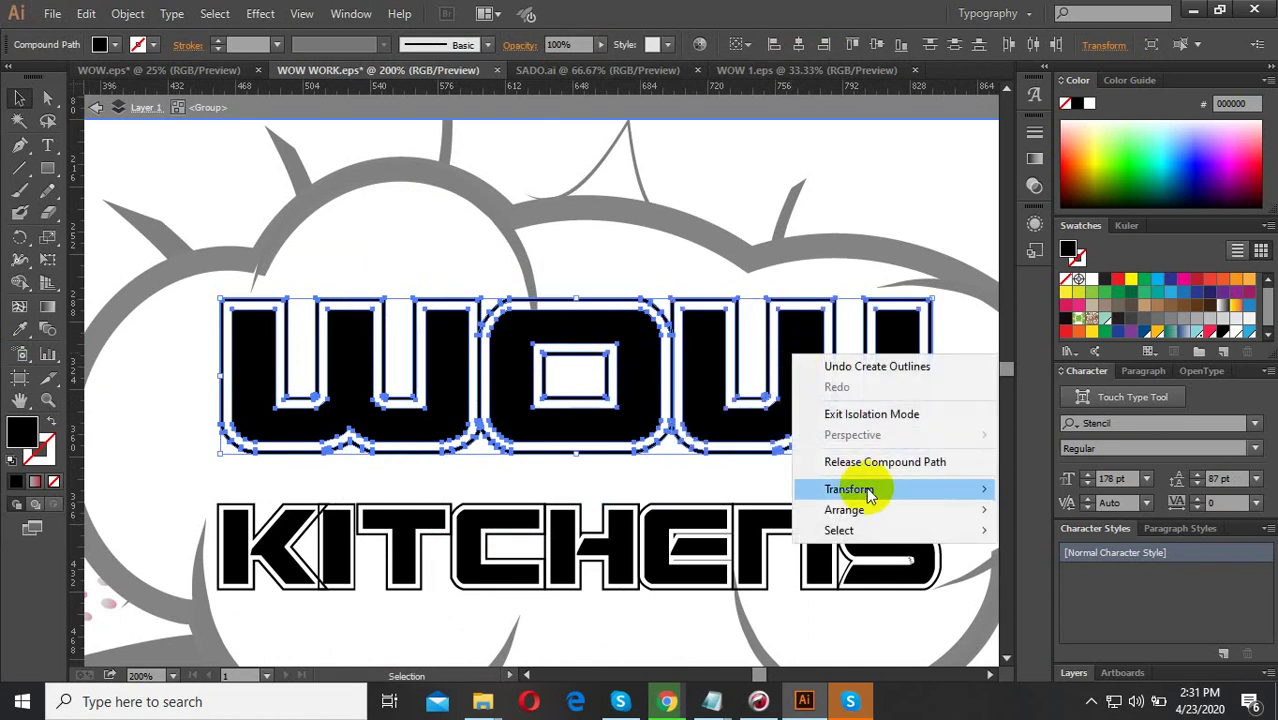
pyautogui.click(128, 13)
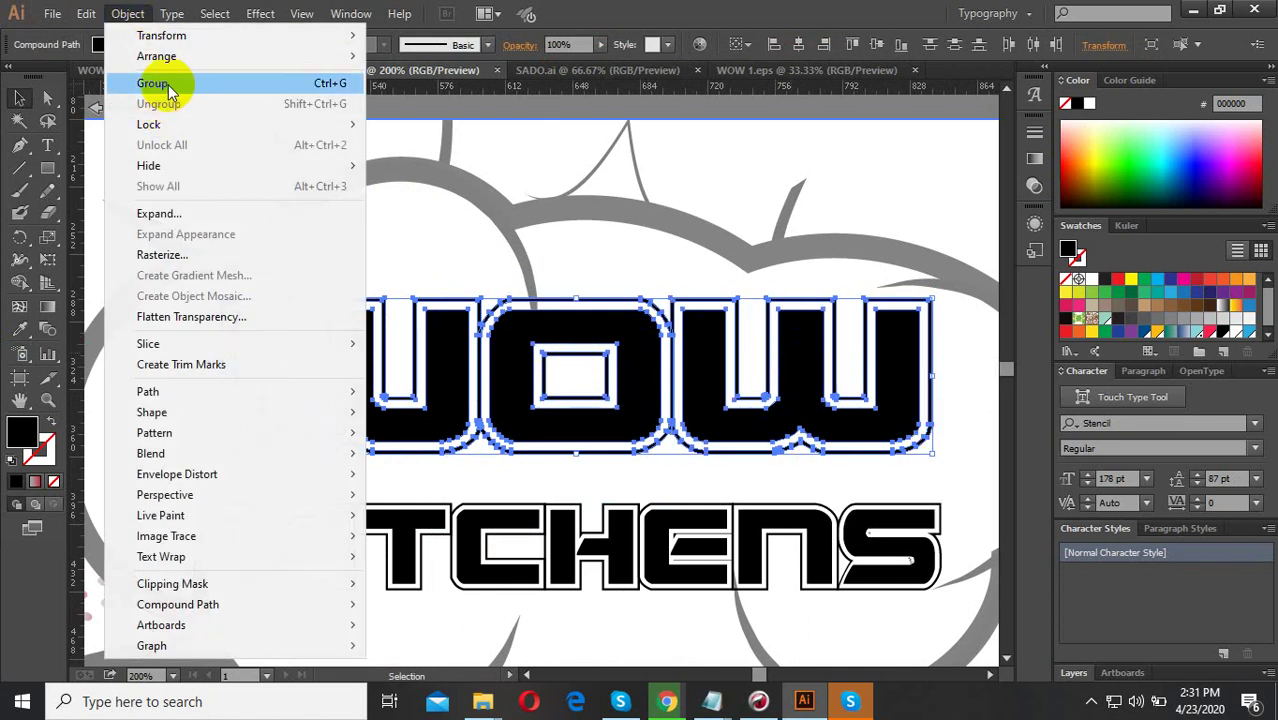
pyautogui.click(155, 84)
# Reselect the first W, the O and the last W of WOW.
pyautogui.click(442, 323)
pyautogui.rightClick(436, 338)
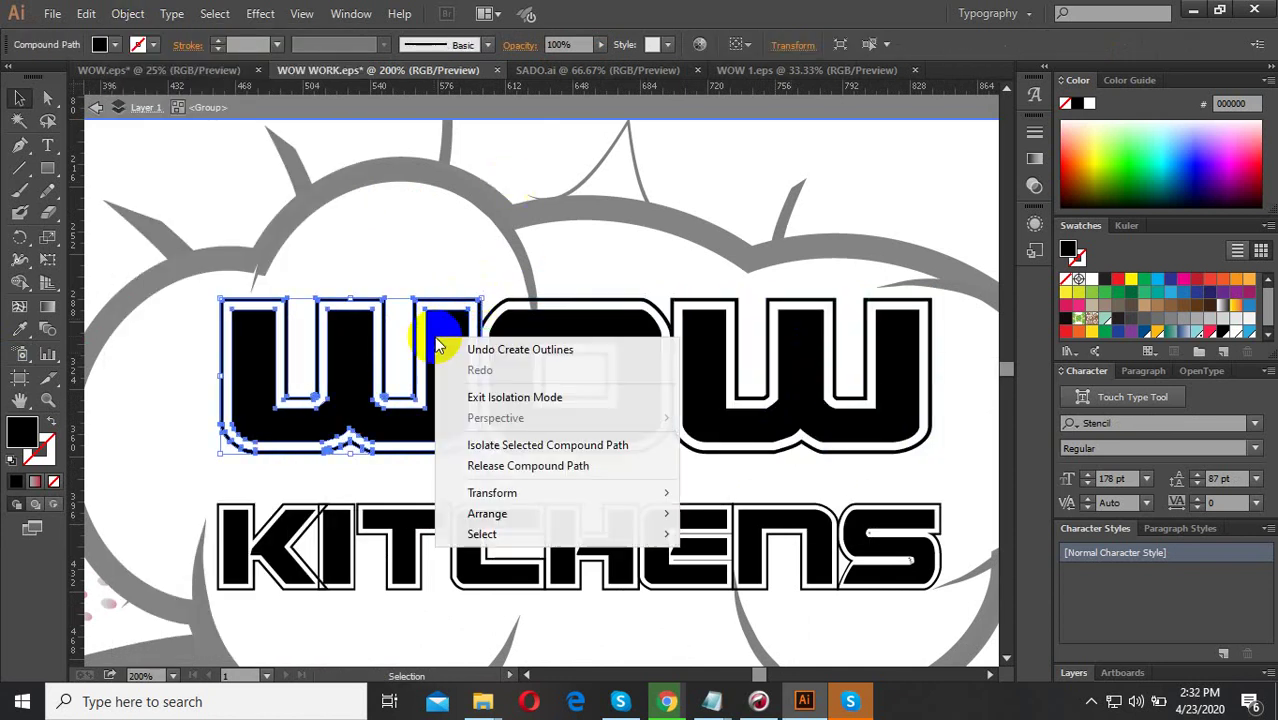
pyautogui.click(128, 13)
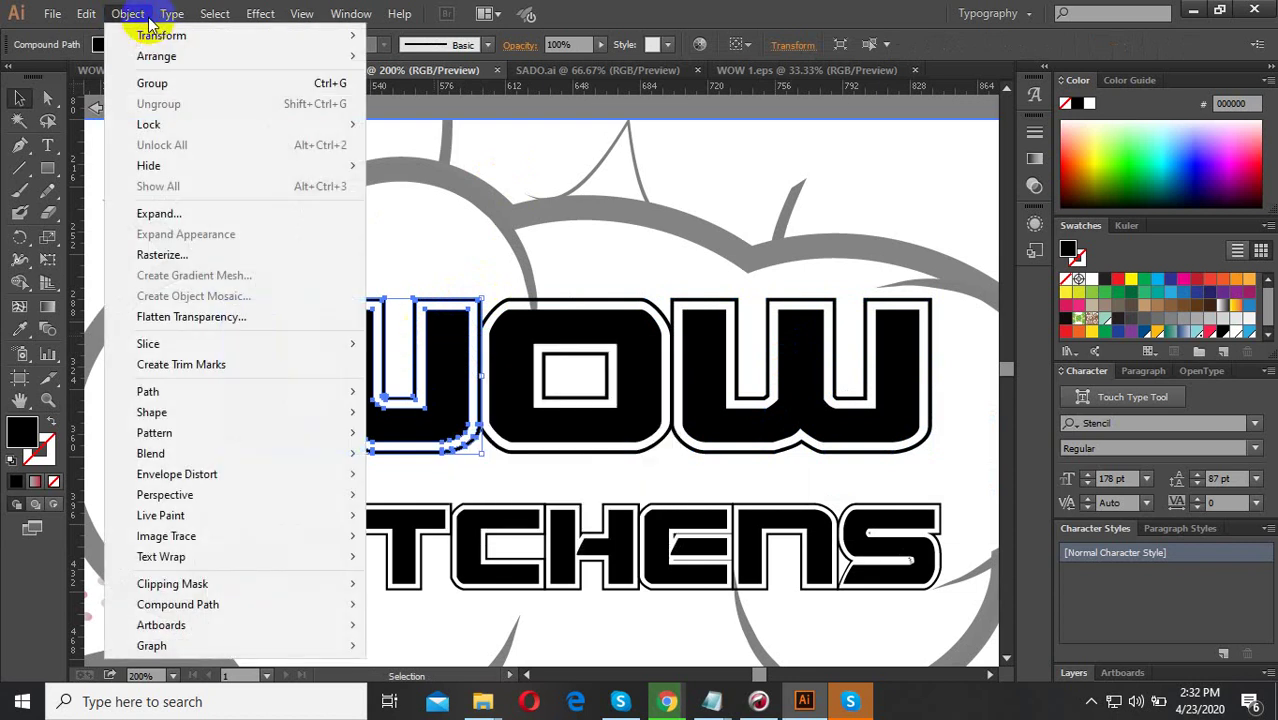
pyautogui.click(448, 333)
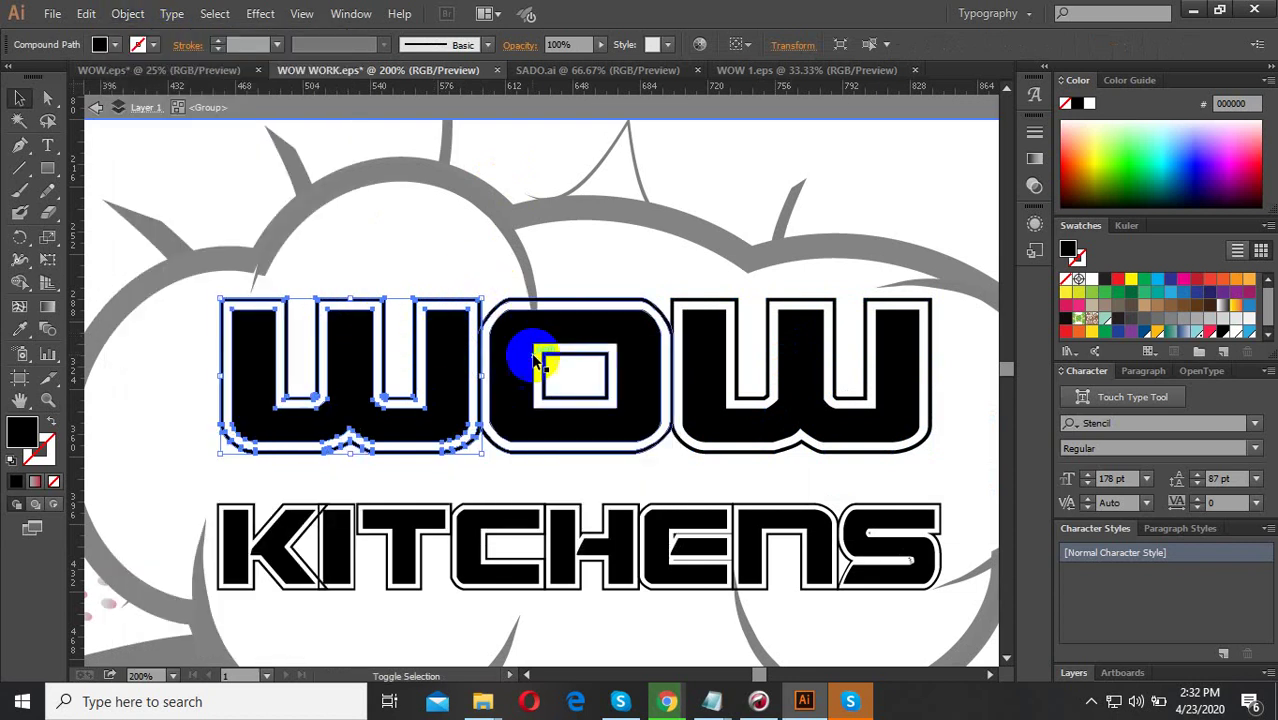
pyautogui.click(542, 320)
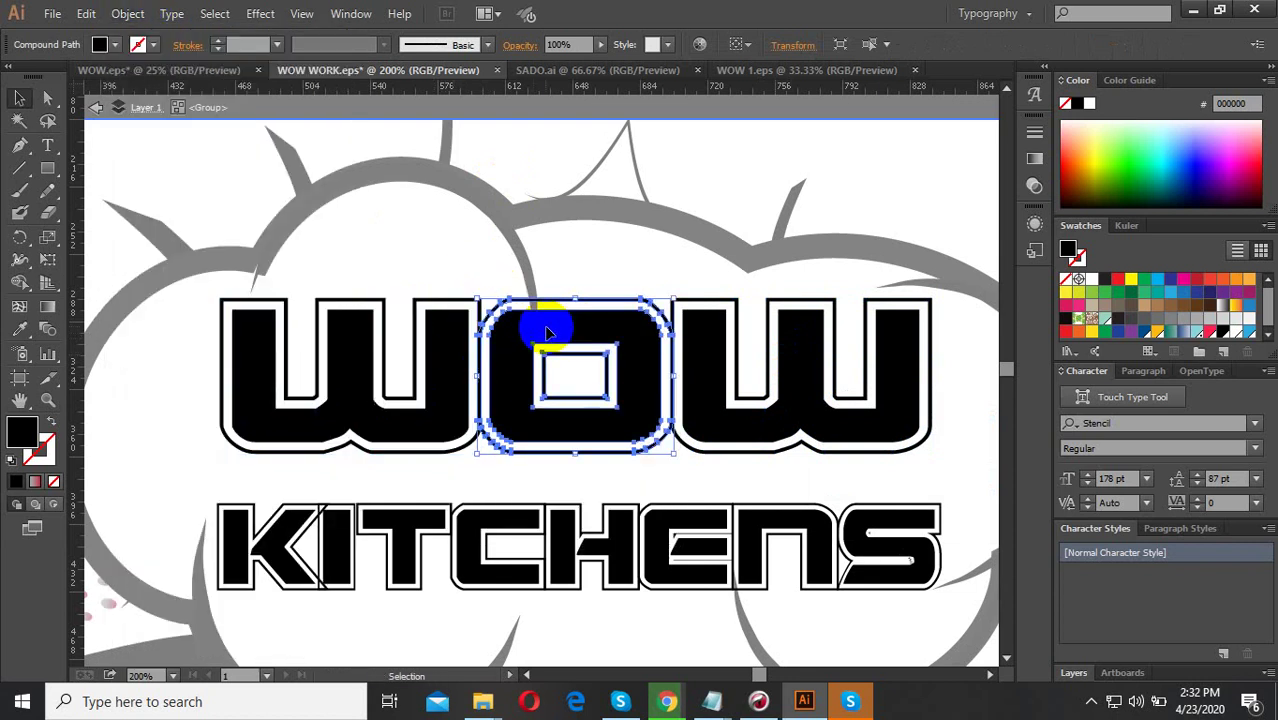
pyautogui.click(445, 348)
pyautogui.click(128, 13)
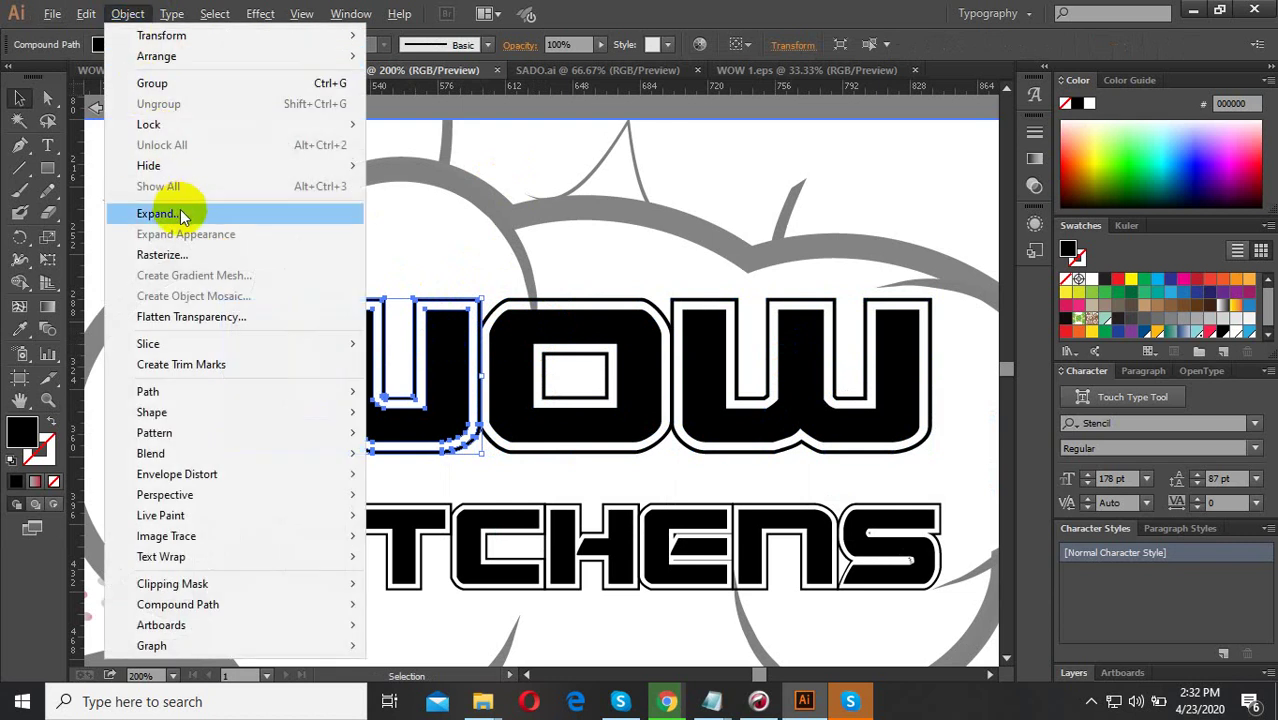
pyautogui.keyDown('shift'); pyautogui.click(528, 329); pyautogui.keyUp('shift')
pyautogui.keyDown('shift'); pyautogui.click(800, 358); pyautogui.keyUp('shift')
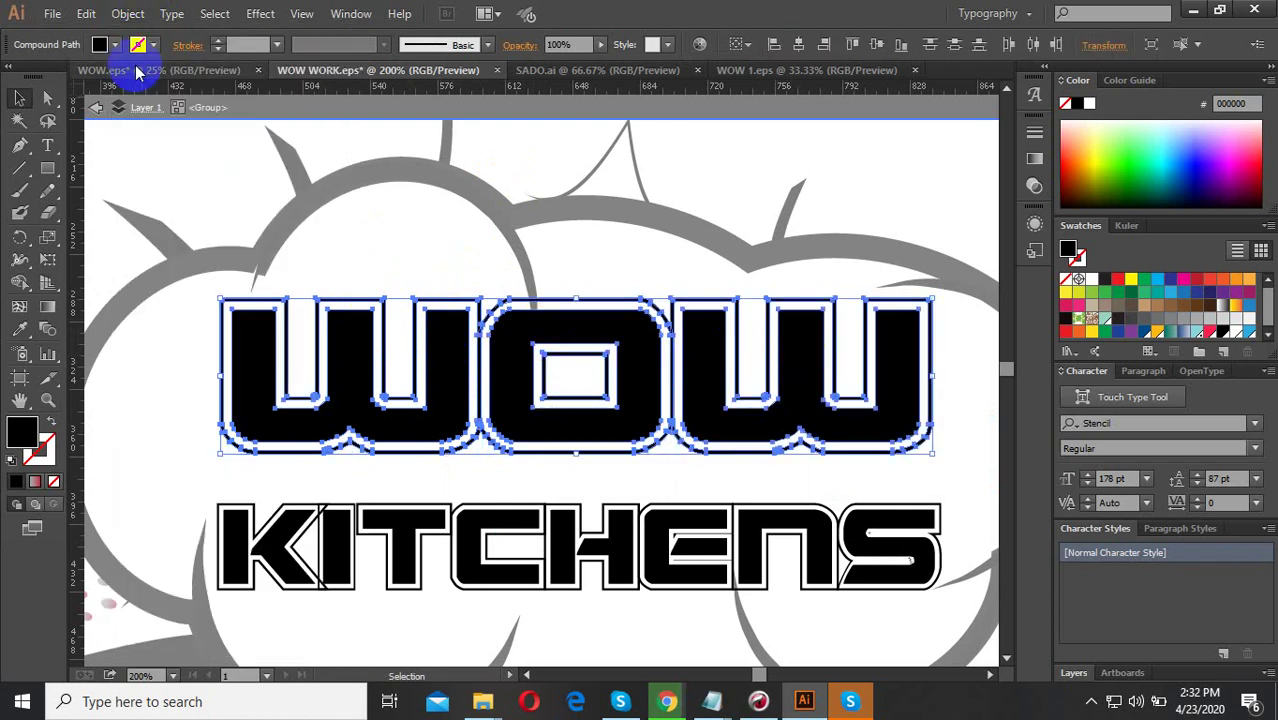
# Add every KITCHENS letter, K through the final S, to the WOW selection.
pyautogui.keyDown('shift'); pyautogui.click(428, 523); pyautogui.keyUp('shift')
pyautogui.keyDown('shift'); pyautogui.click(332, 533); pyautogui.keyUp('shift')
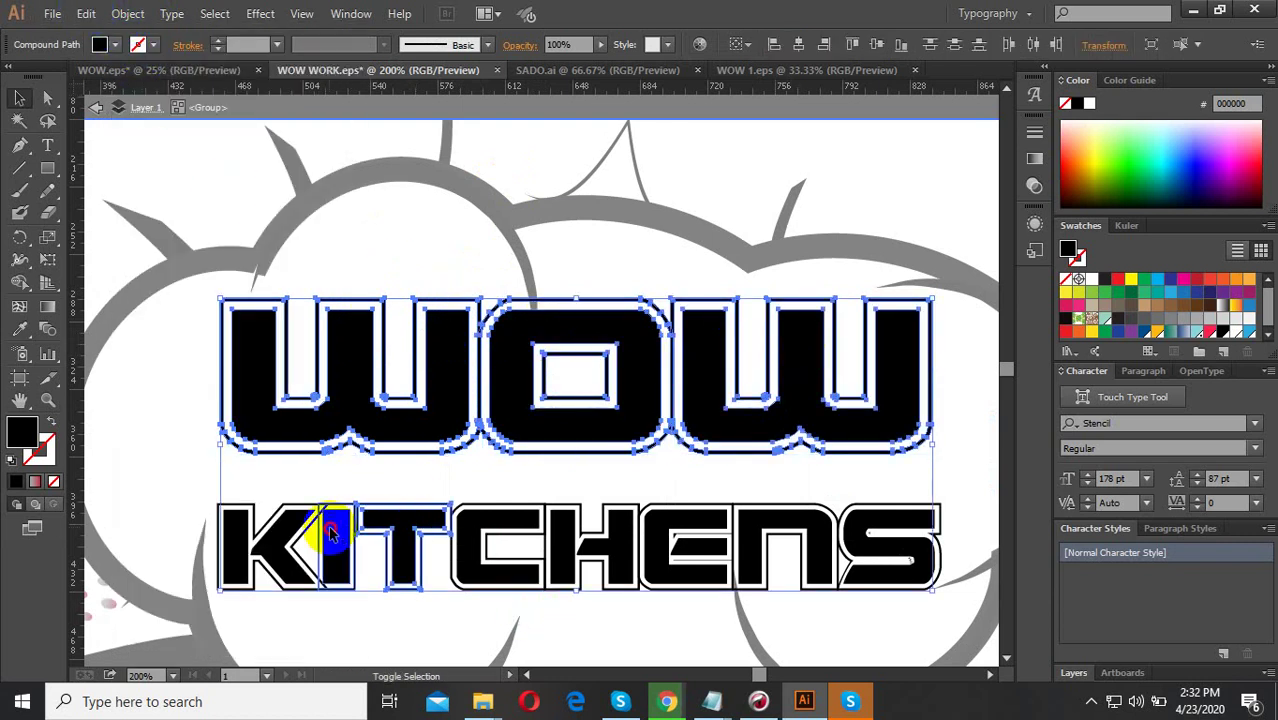
pyautogui.keyDown('shift'); pyautogui.click(293, 537); pyautogui.keyUp('shift')
pyautogui.keyDown('shift'); pyautogui.click(468, 538); pyautogui.keyUp('shift')
pyautogui.keyDown('shift'); pyautogui.click(625, 535); pyautogui.keyUp('shift')
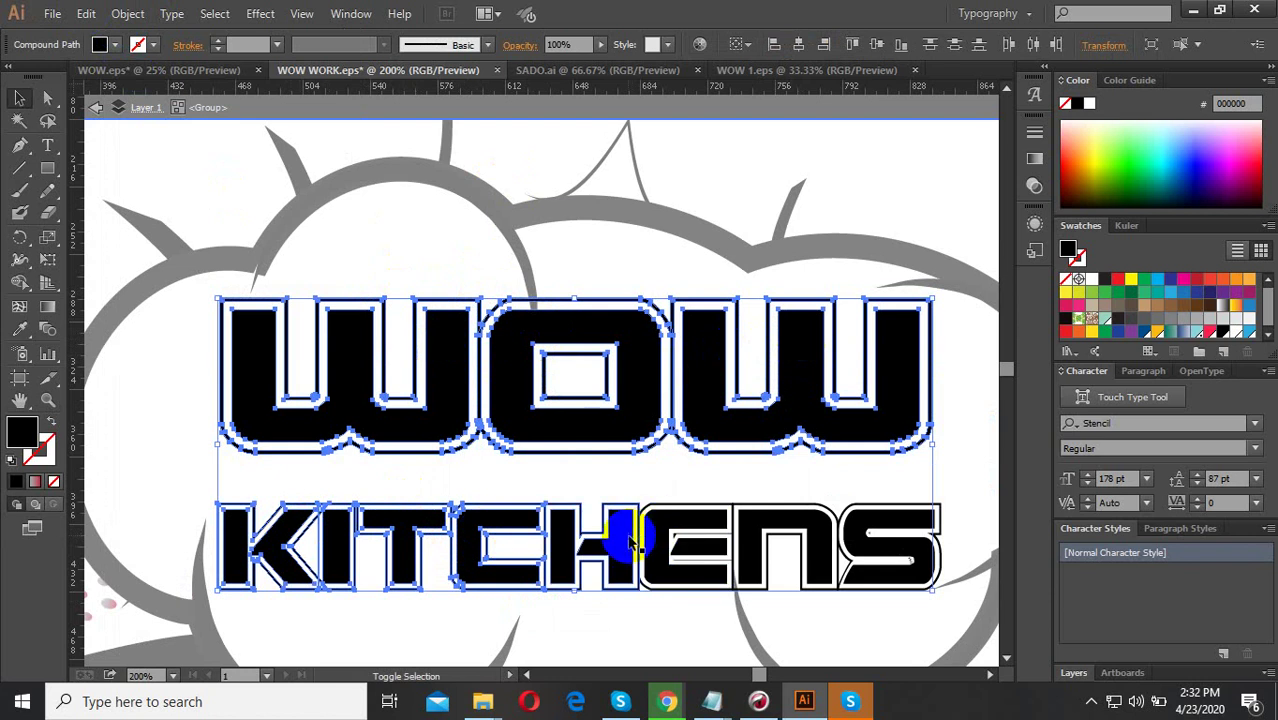
pyautogui.keyDown('shift'); pyautogui.click(688, 548); pyautogui.keyUp('shift')
pyautogui.keyDown('shift'); pyautogui.click(785, 535); pyautogui.keyUp('shift')
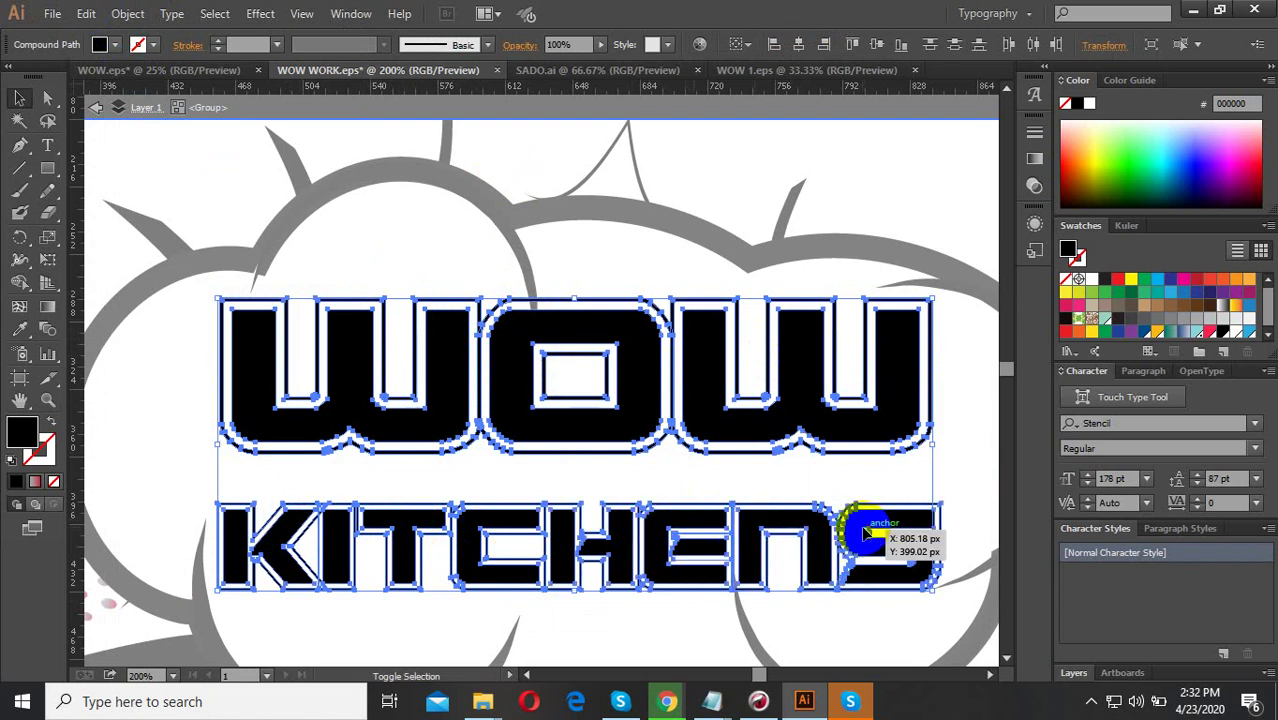
pyautogui.keyDown('shift'); pyautogui.click(866, 533); pyautogui.keyUp('shift')
pyautogui.click(128, 13)
# Expand the selected lettering into shapes and ungroup it.
pyautogui.click(188, 214)
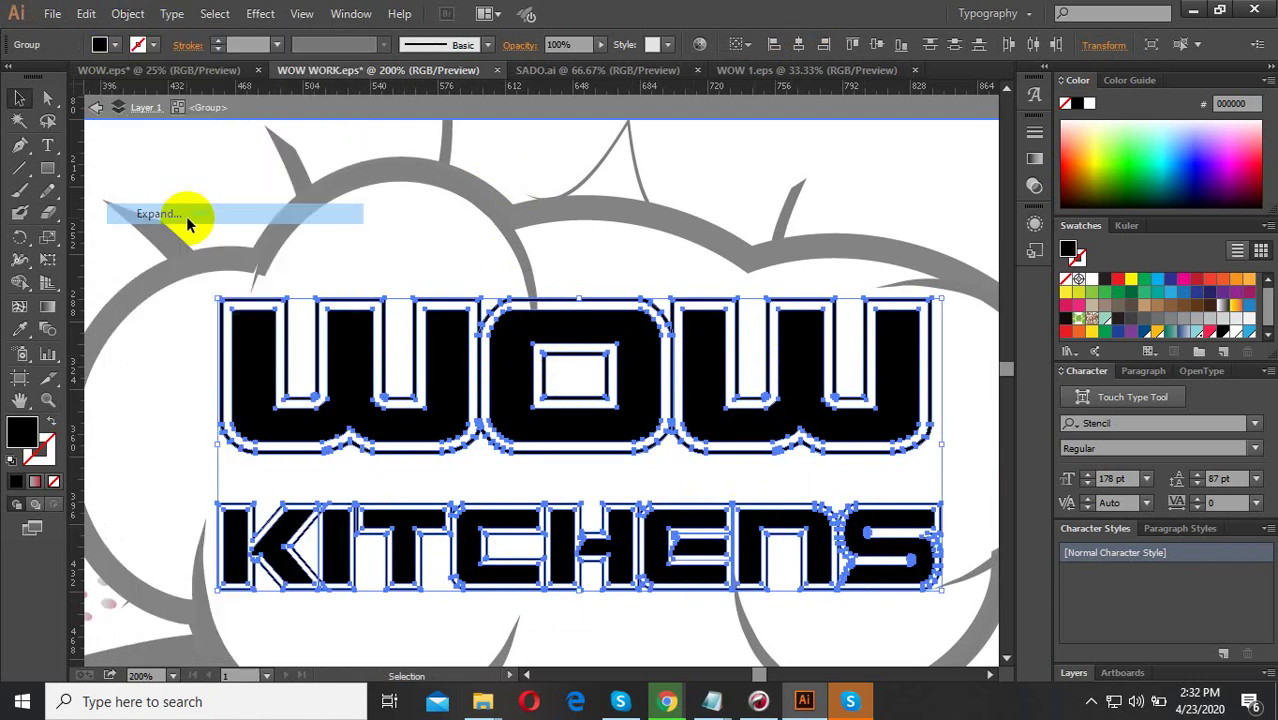
pyautogui.rightClick(350, 372)
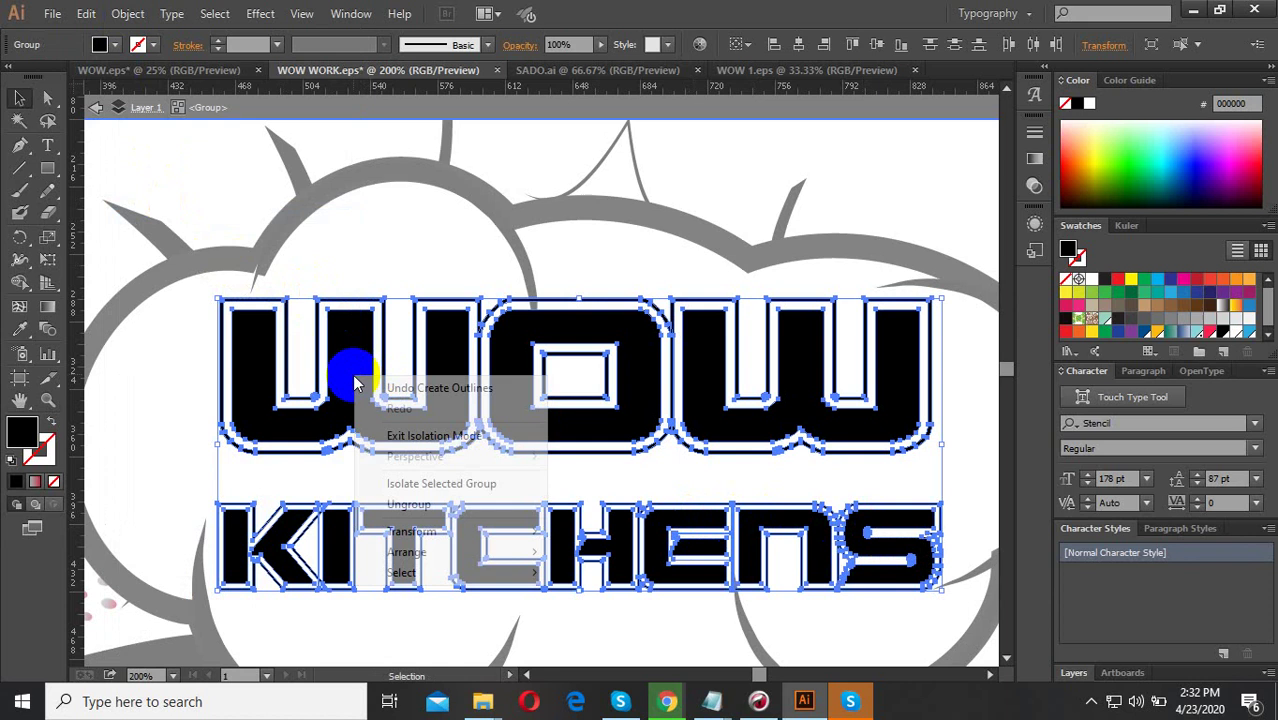
pyautogui.click(400, 503)
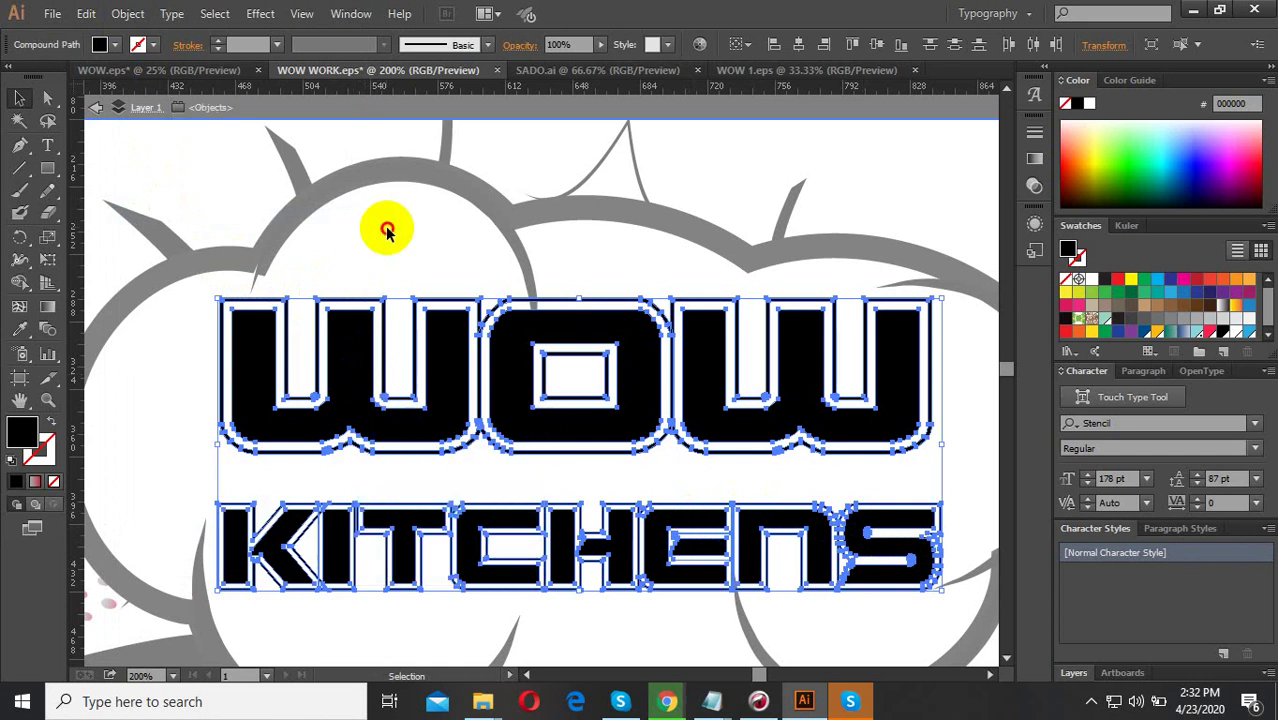
pyautogui.keyDown('shift'); pyautogui.click(357, 377); pyautogui.keyUp('shift')
pyautogui.keyDown('shift'); pyautogui.click(508, 362); pyautogui.keyUp('shift')
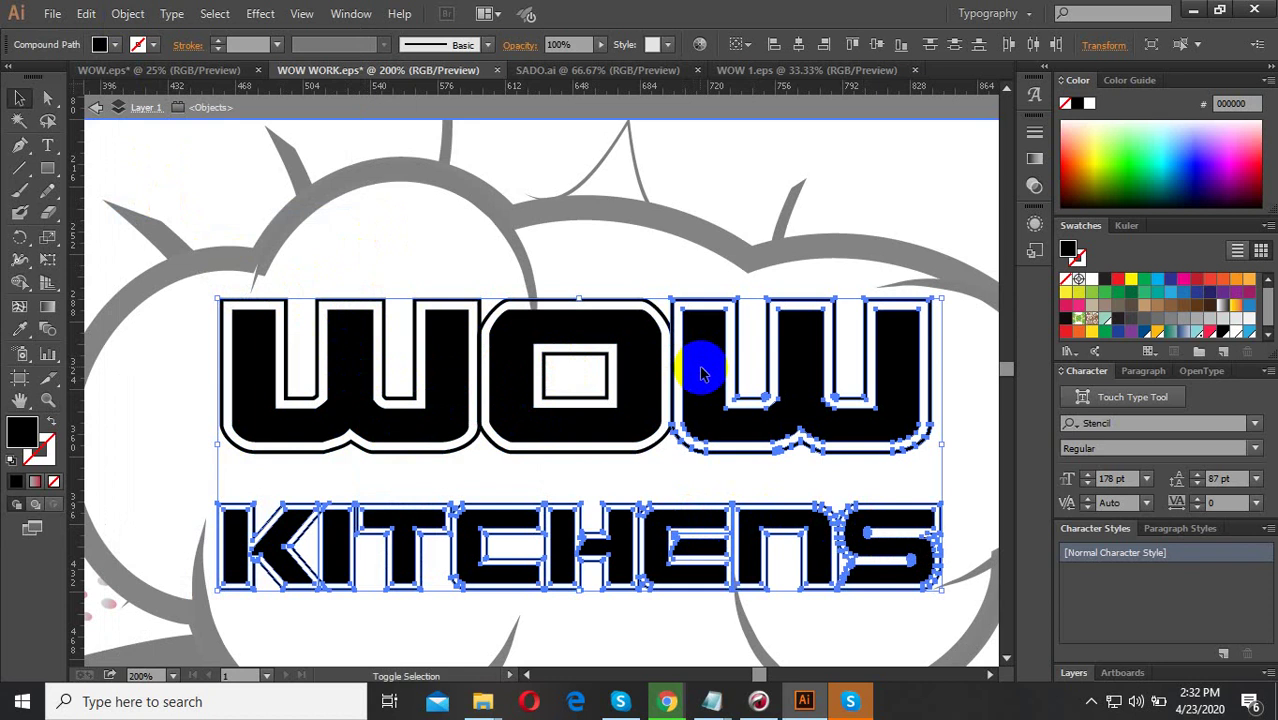
pyautogui.keyDown('shift'); pyautogui.click(810, 405); pyautogui.keyUp('shift')
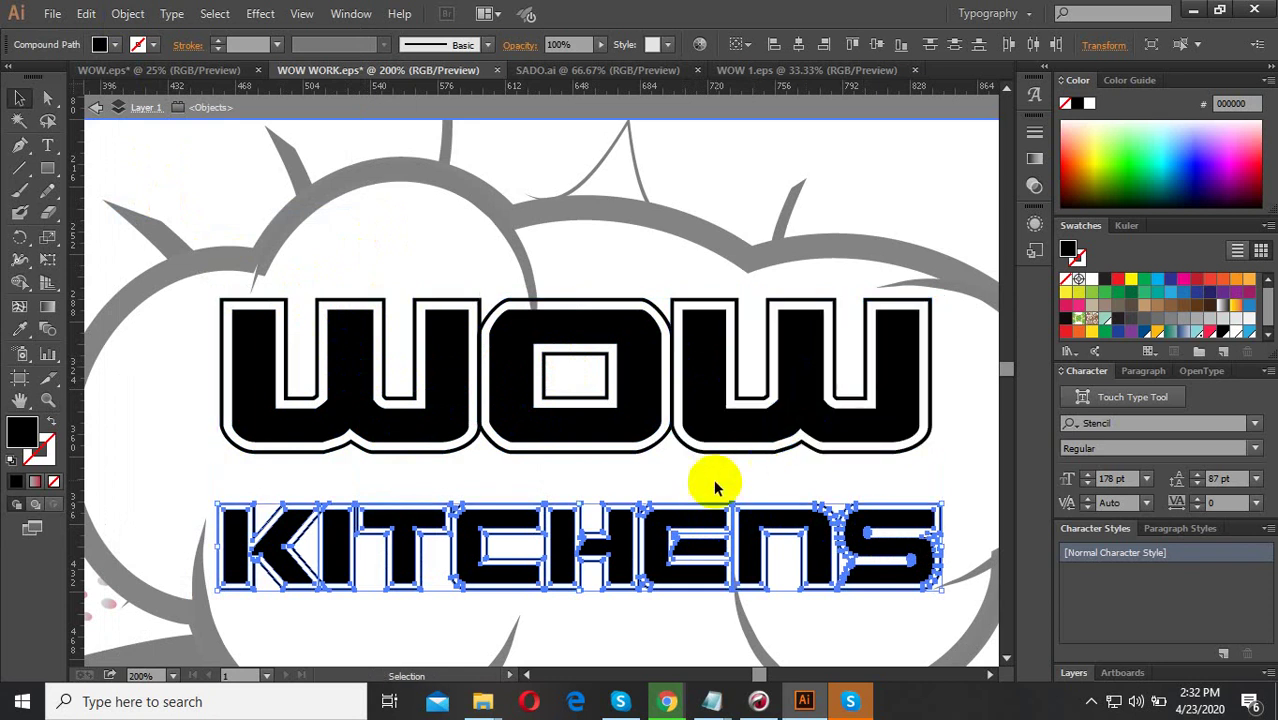
# Select only the W, O and W letters of WOW.
pyautogui.click(597, 527)
pyautogui.click(638, 438)
pyautogui.rightClick(636, 400)
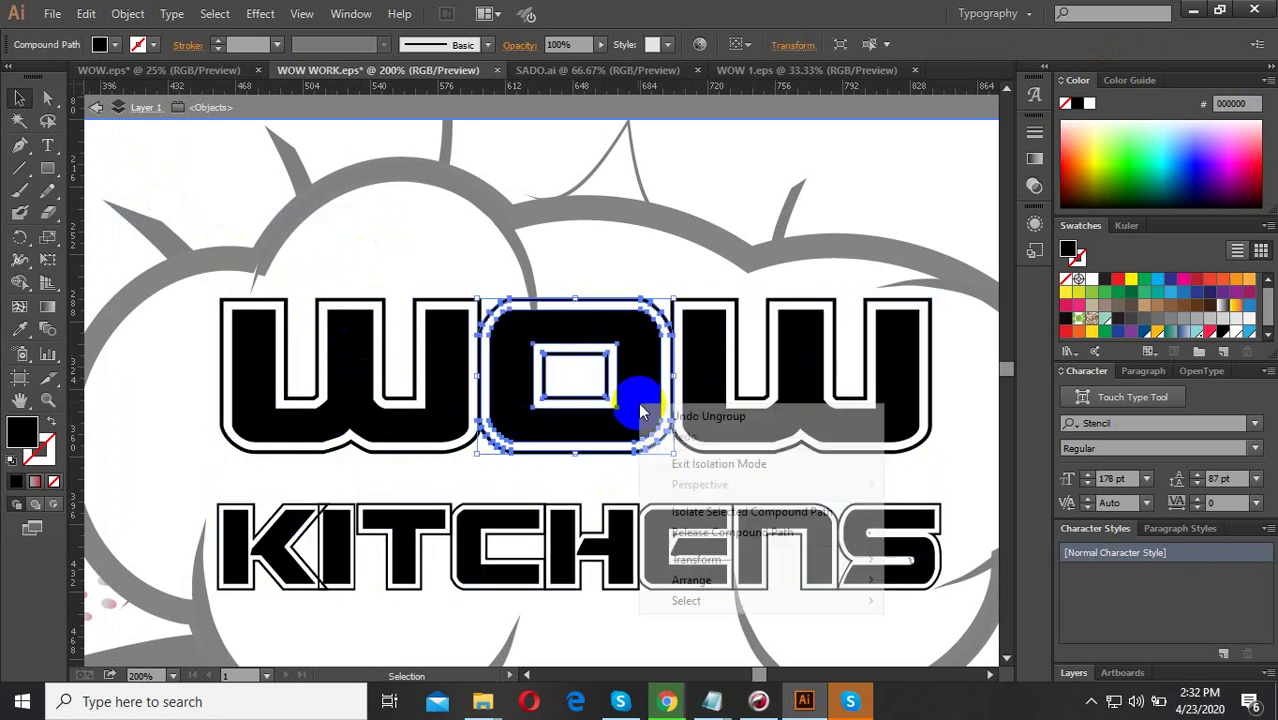
pyautogui.click(575, 432)
pyautogui.keyDown('shift'); pyautogui.click(442, 408); pyautogui.keyUp('shift')
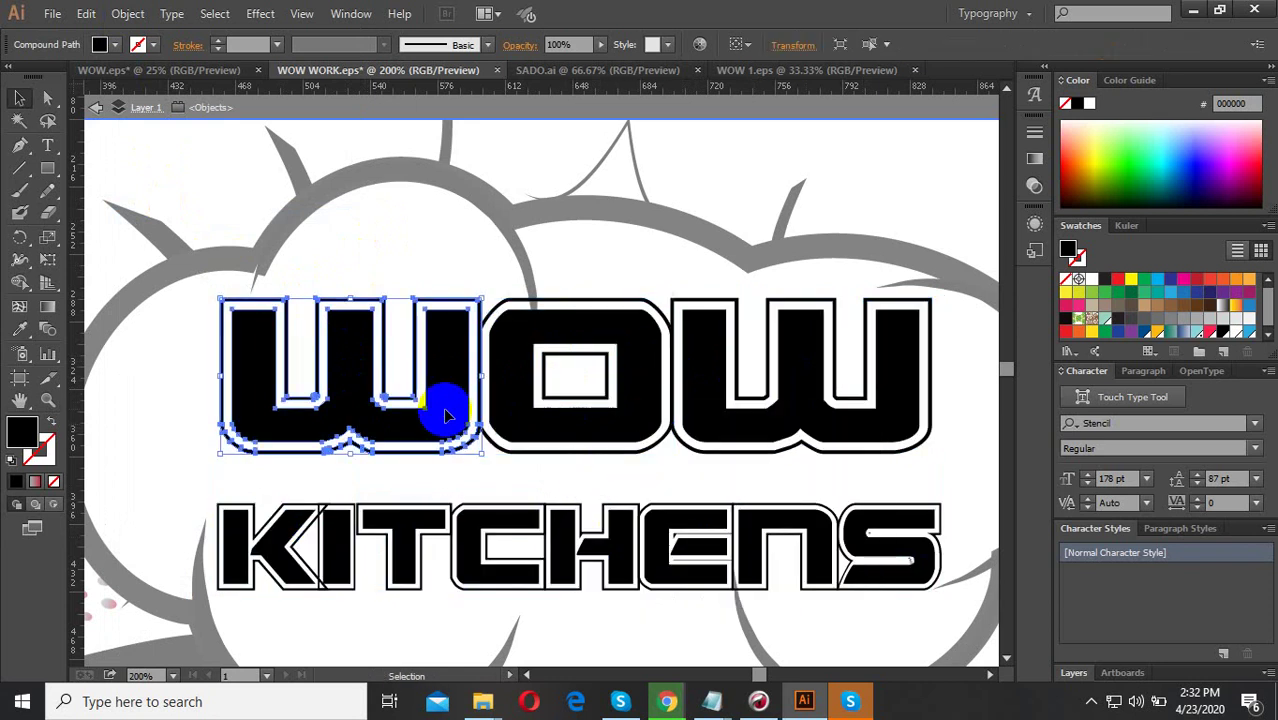
pyautogui.keyDown('shift'); pyautogui.click(705, 420); pyautogui.keyUp('shift')
pyautogui.click(127, 13)
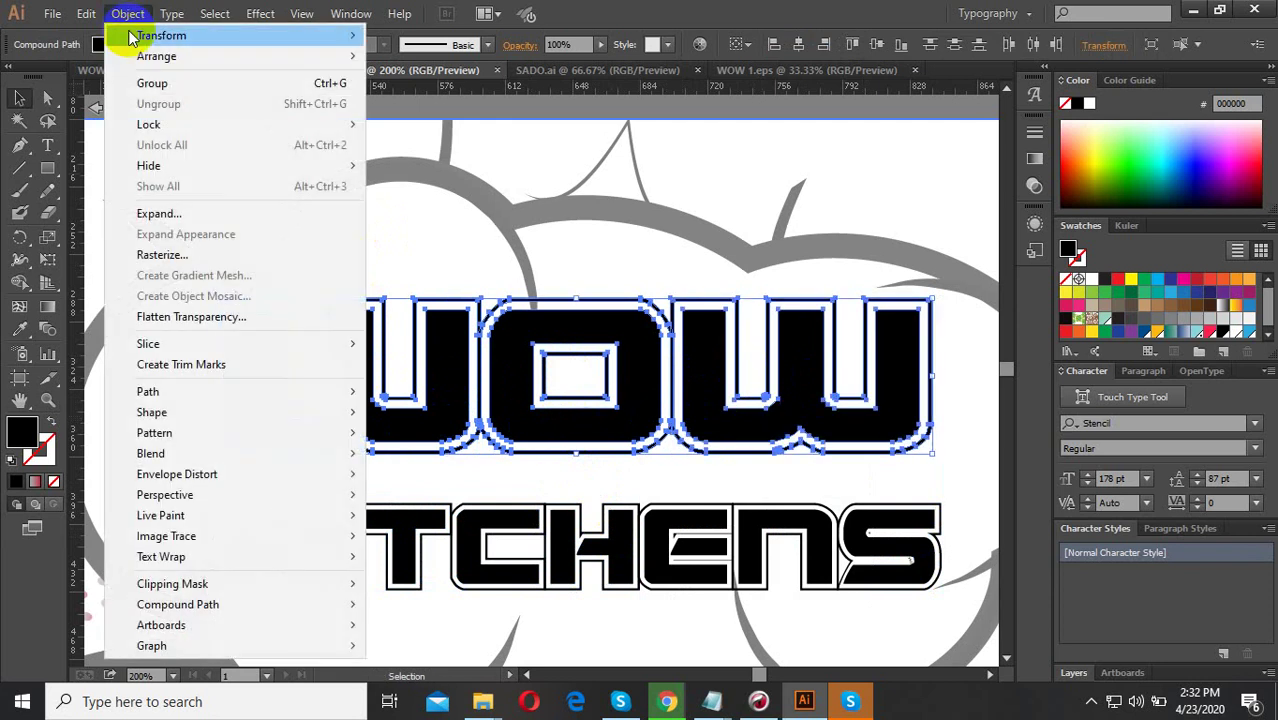
pyautogui.click(383, 420)
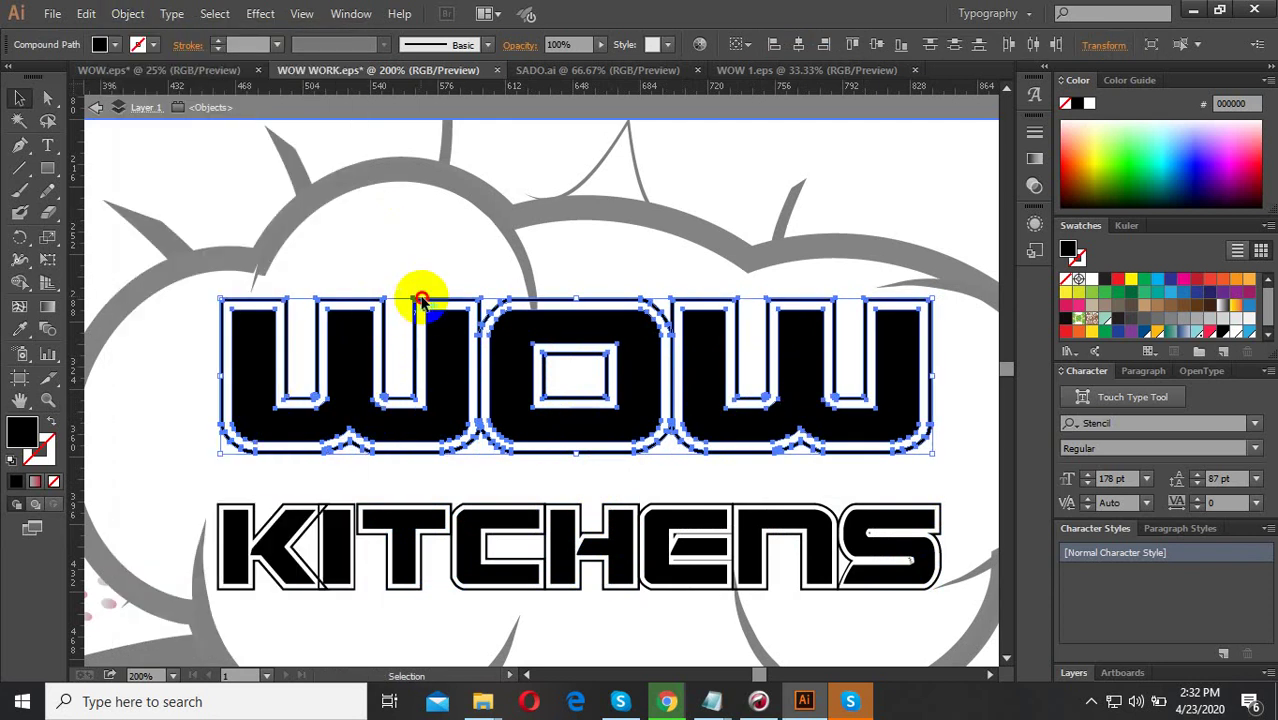
# Isolate the first W and eyedrop the yellow FFDD00 fill from the WOW! graphic.
pyautogui.scroll(2, 427, 357)
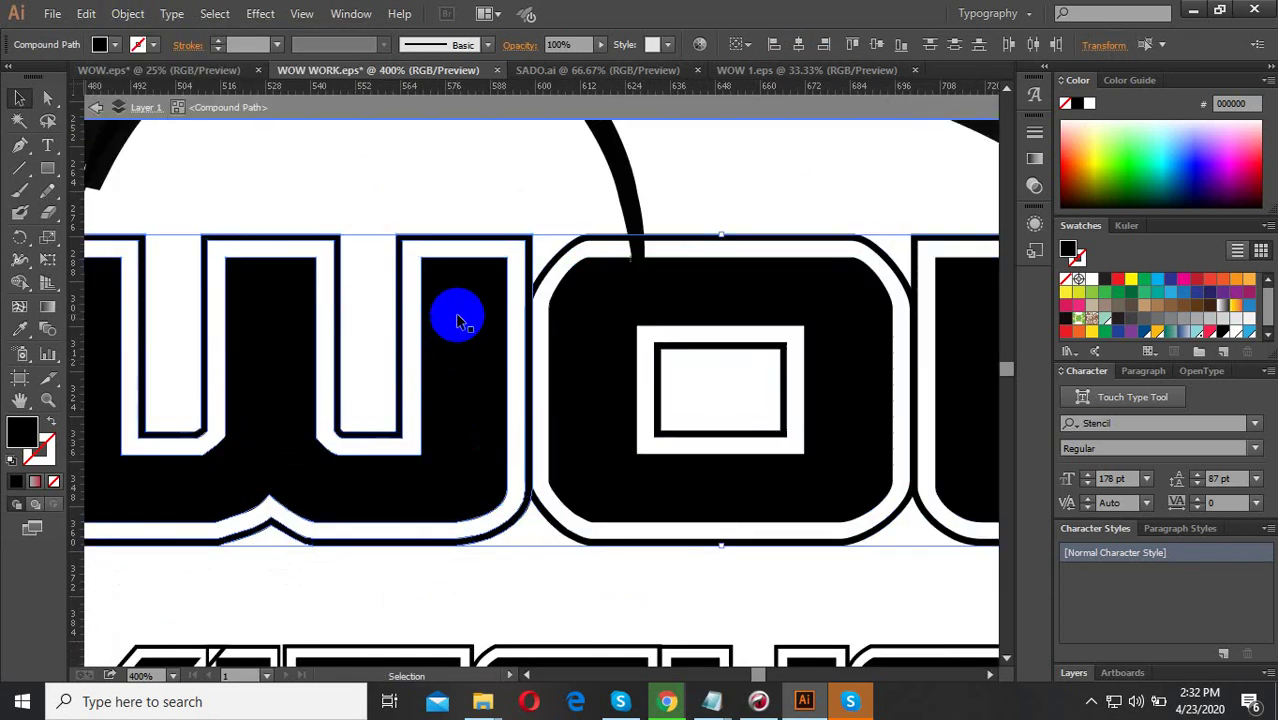
pyautogui.doubleClick(457, 320)
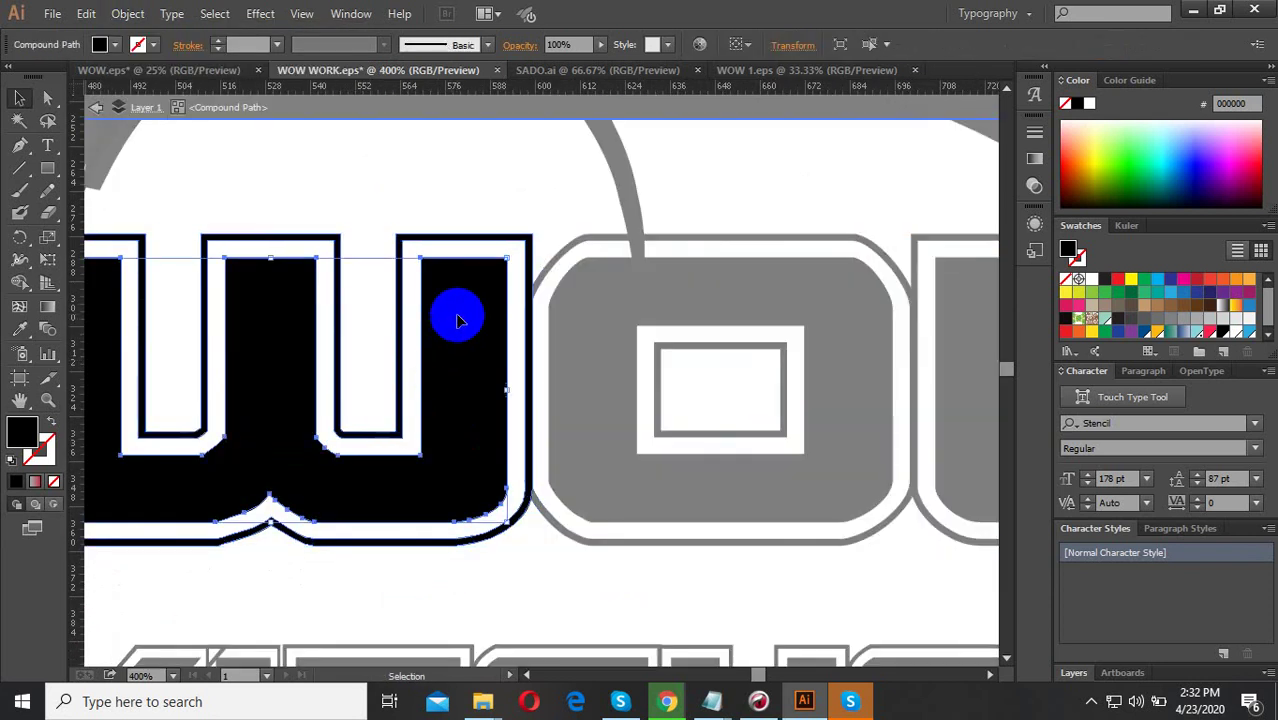
pyautogui.click(18, 333)
pyautogui.scroll(-4, 537, 491)
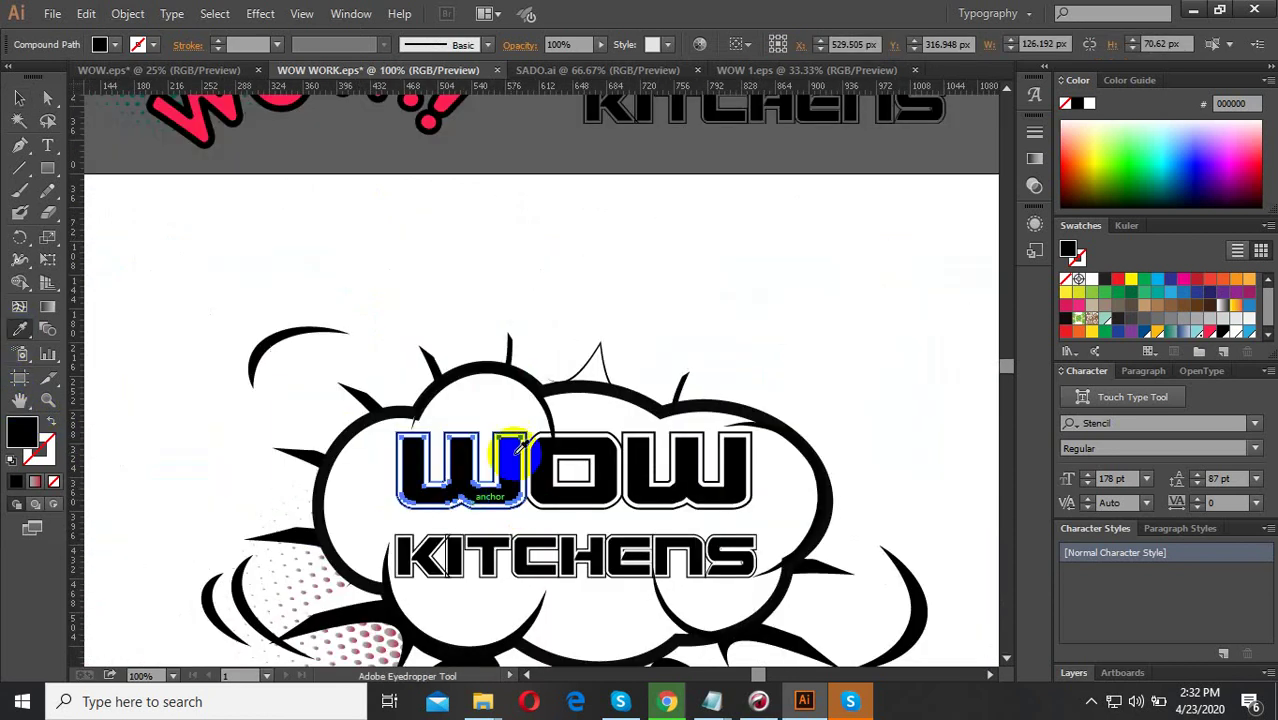
pyautogui.scroll(-2, 549, 375)
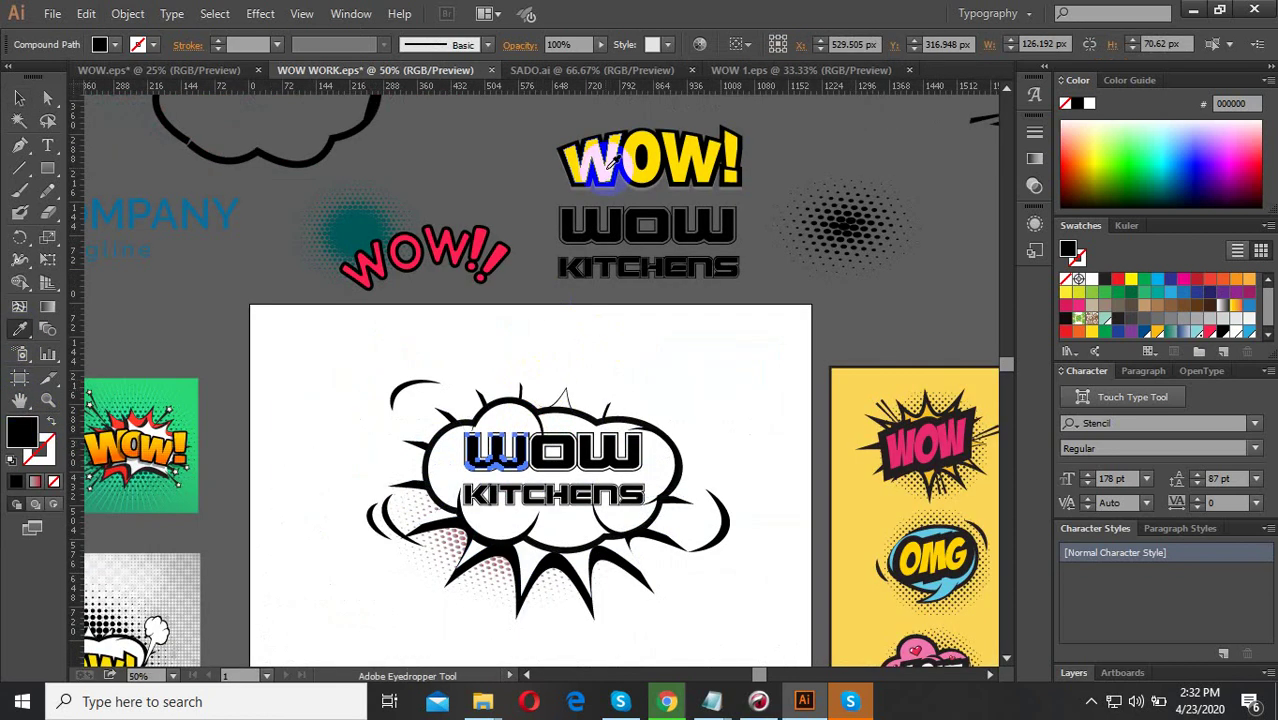
pyautogui.scroll(2, 500, 425)
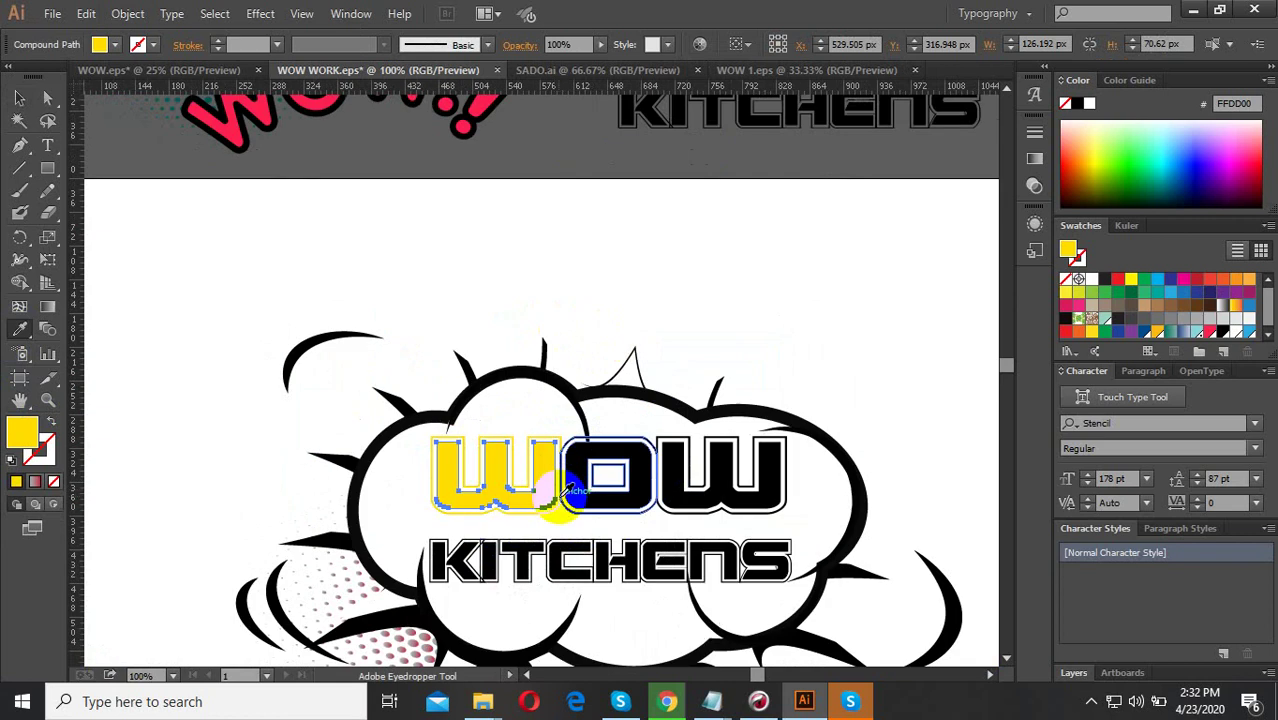
pyautogui.click(572, 490)
pyautogui.scroll(3, 559, 490)
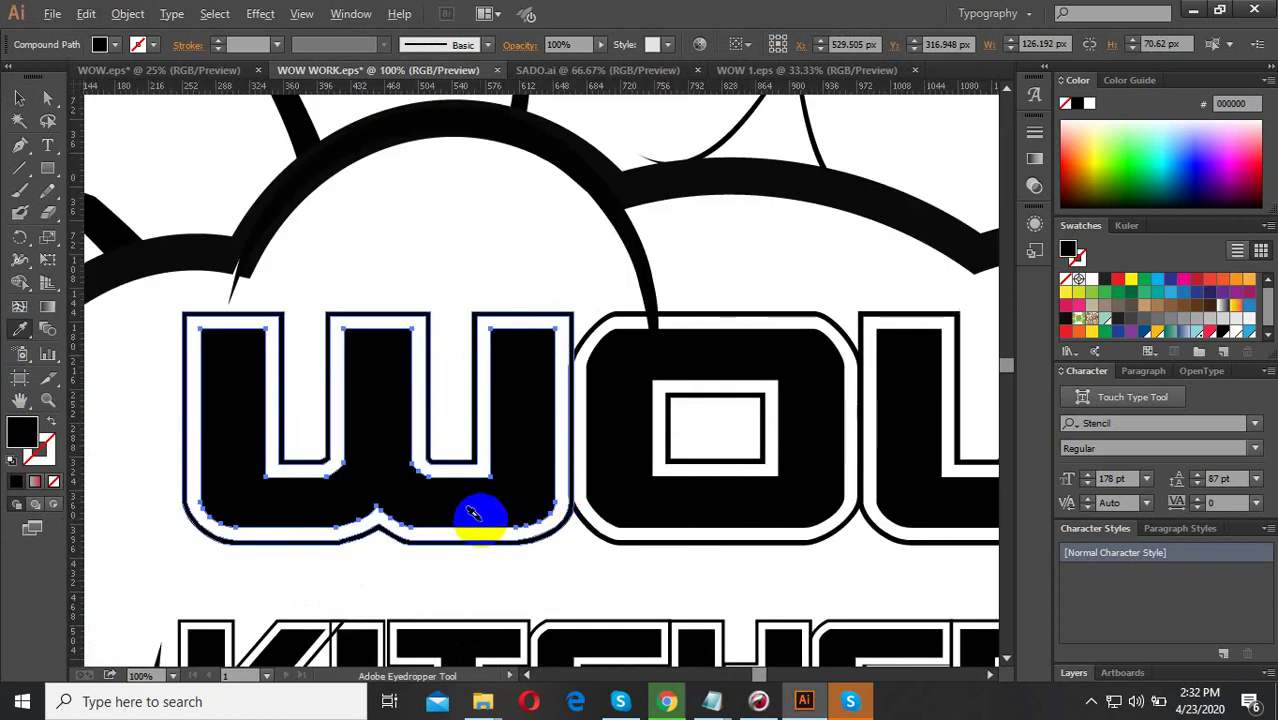
pyautogui.scroll(-1, 473, 513)
pyautogui.scroll(-1, 551, 286)
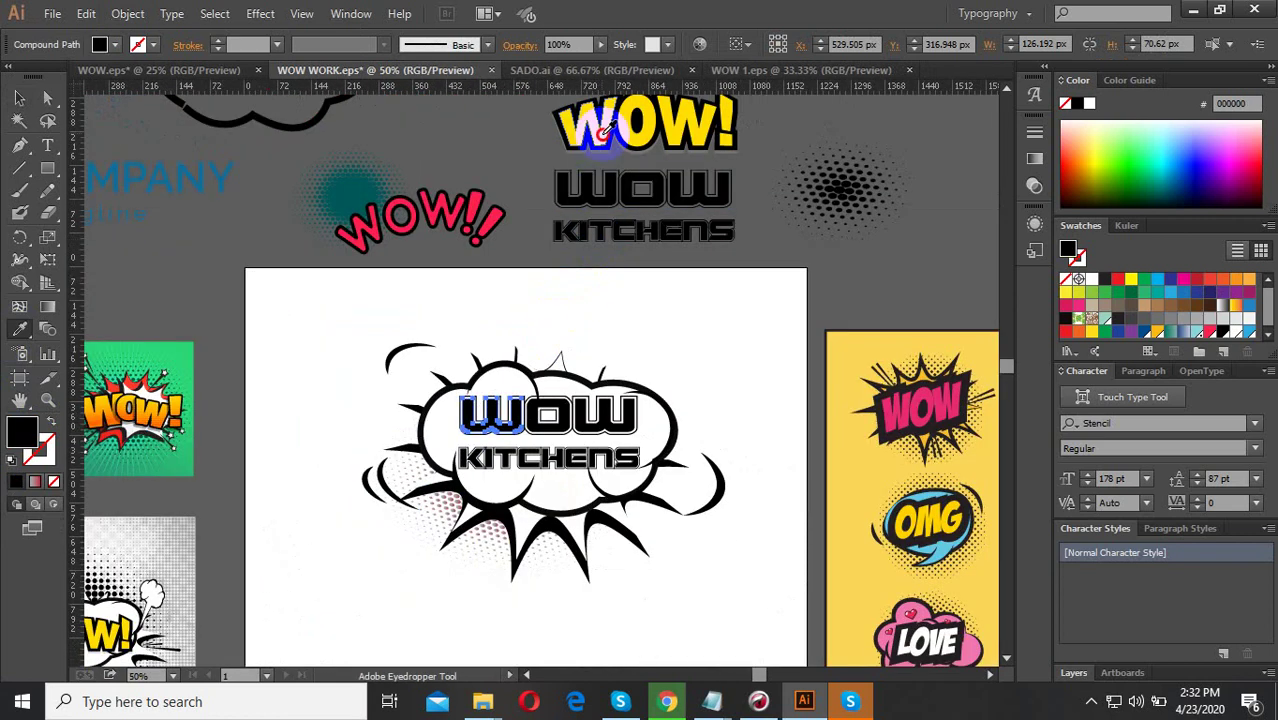
pyautogui.click(603, 128)
pyautogui.scroll(2, 490, 415)
pyautogui.scroll(1, 337, 343)
pyautogui.click(20, 97)
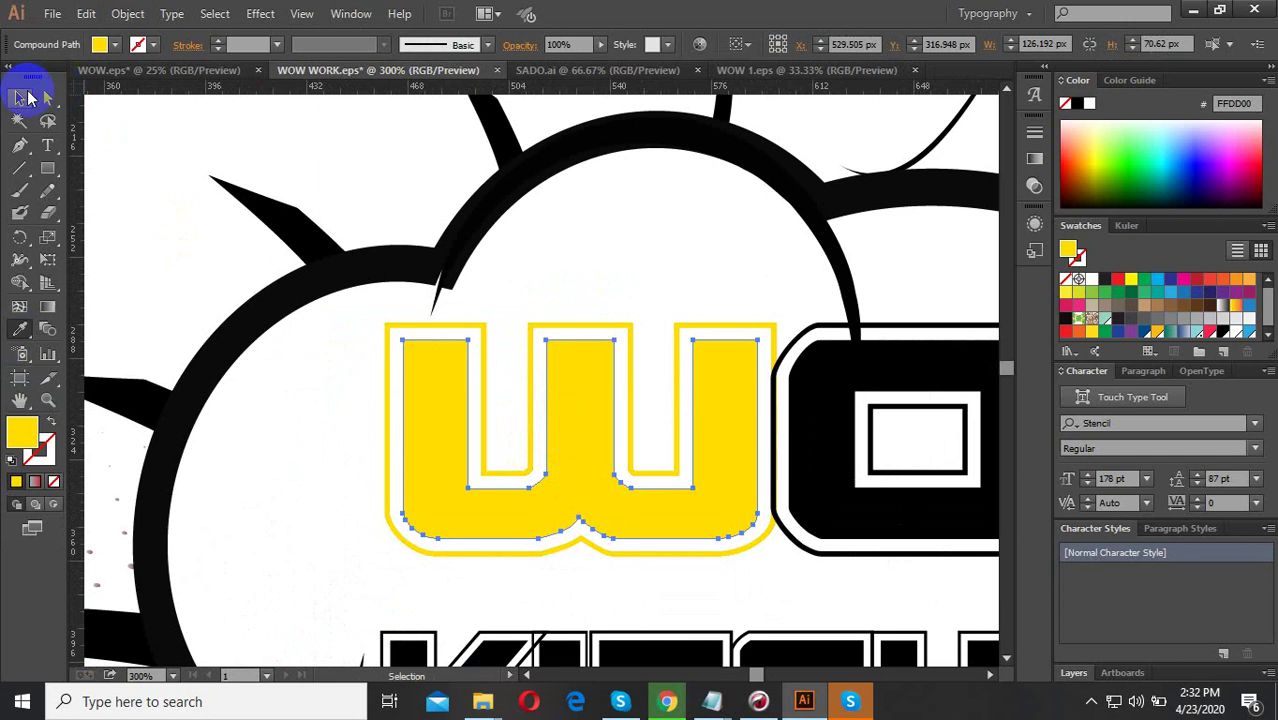
# Re-isolate the W, undo an accidental black recolour, and exit isolation mode.
pyautogui.click(474, 330)
pyautogui.doubleClick(472, 328)
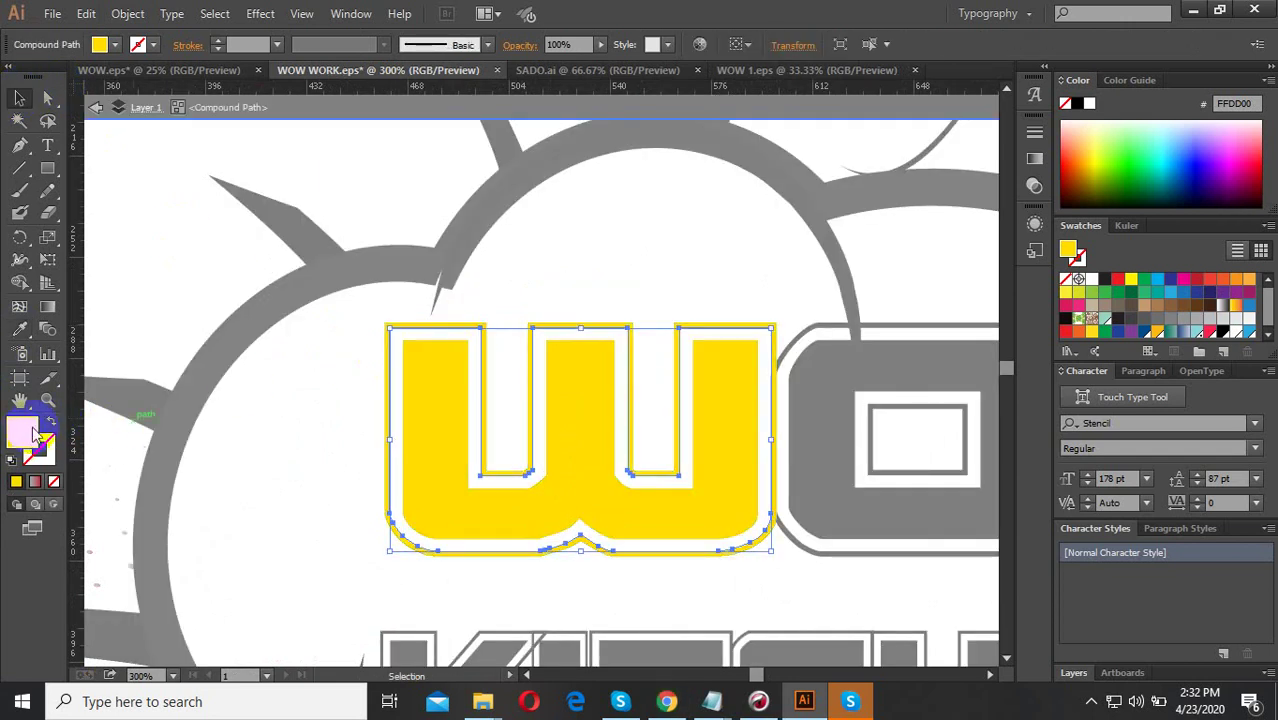
pyautogui.click(20, 330)
pyautogui.click(417, 265)
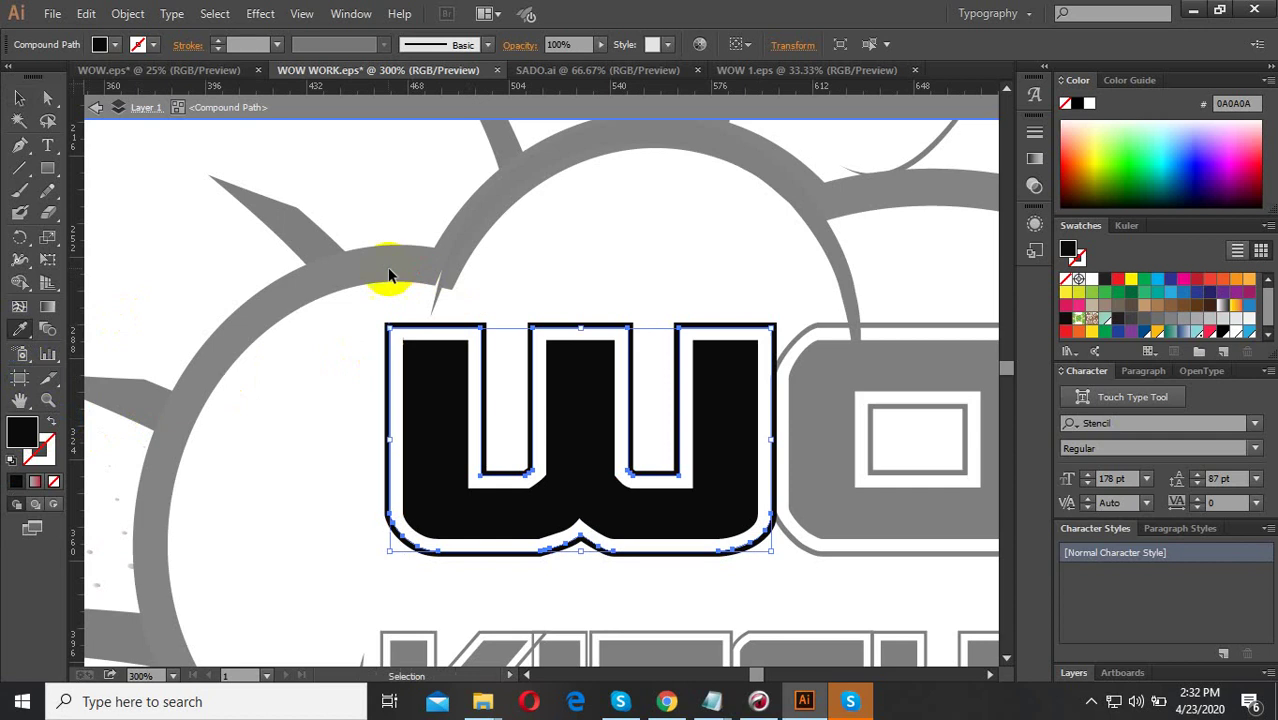
pyautogui.hotkey('ctrl', 'z')
pyautogui.rightClick(462, 380)
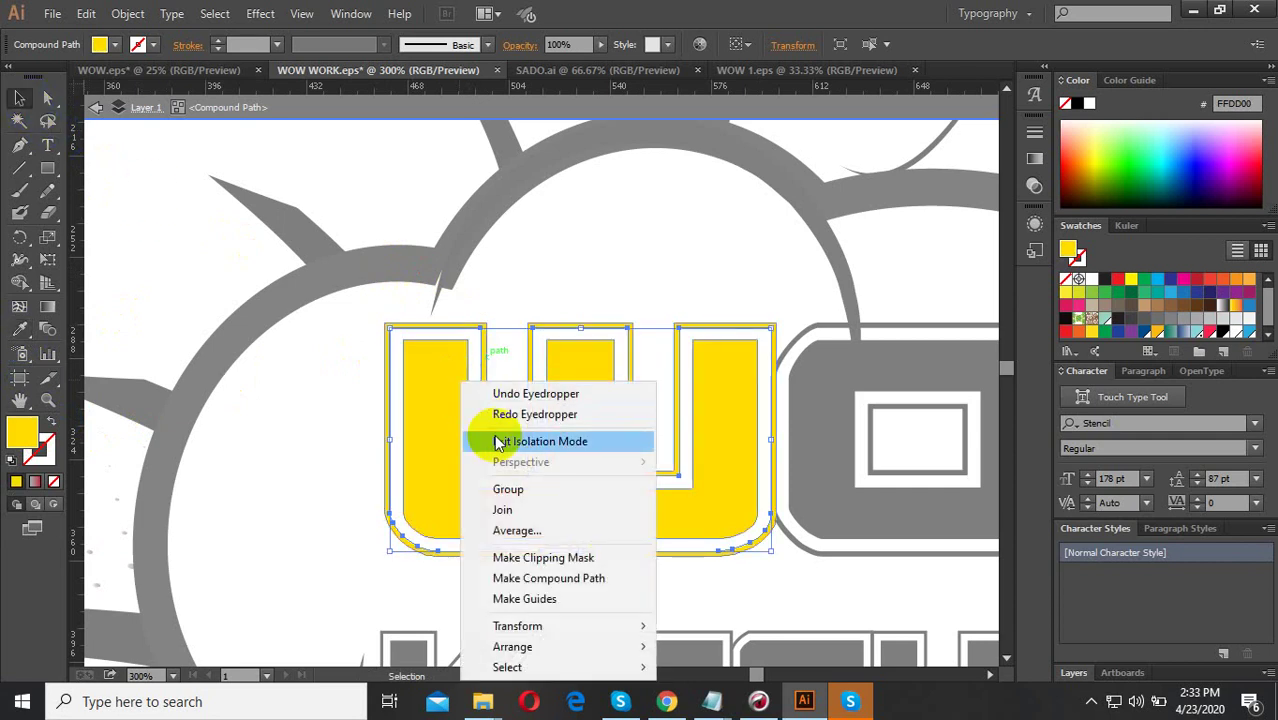
pyautogui.click(588, 578)
pyautogui.press('Escape')
pyautogui.click(469, 476)
pyautogui.rightClick(463, 471)
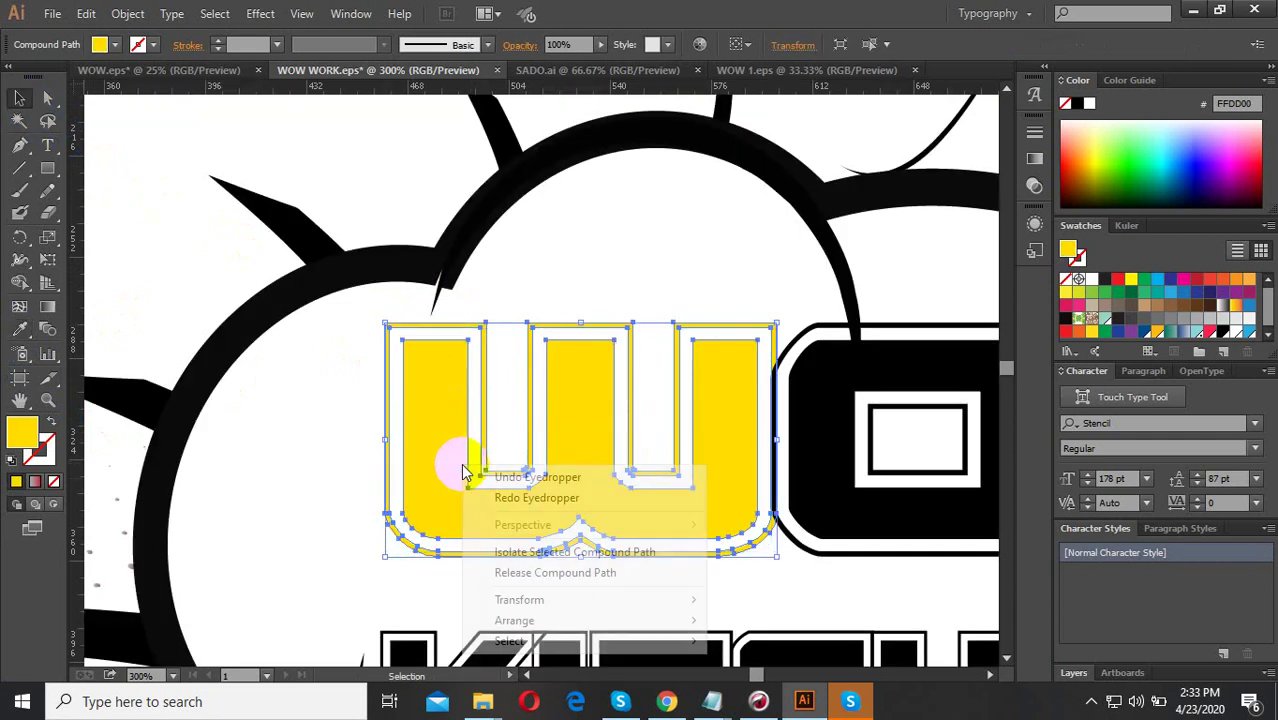
pyautogui.click(1091, 701)
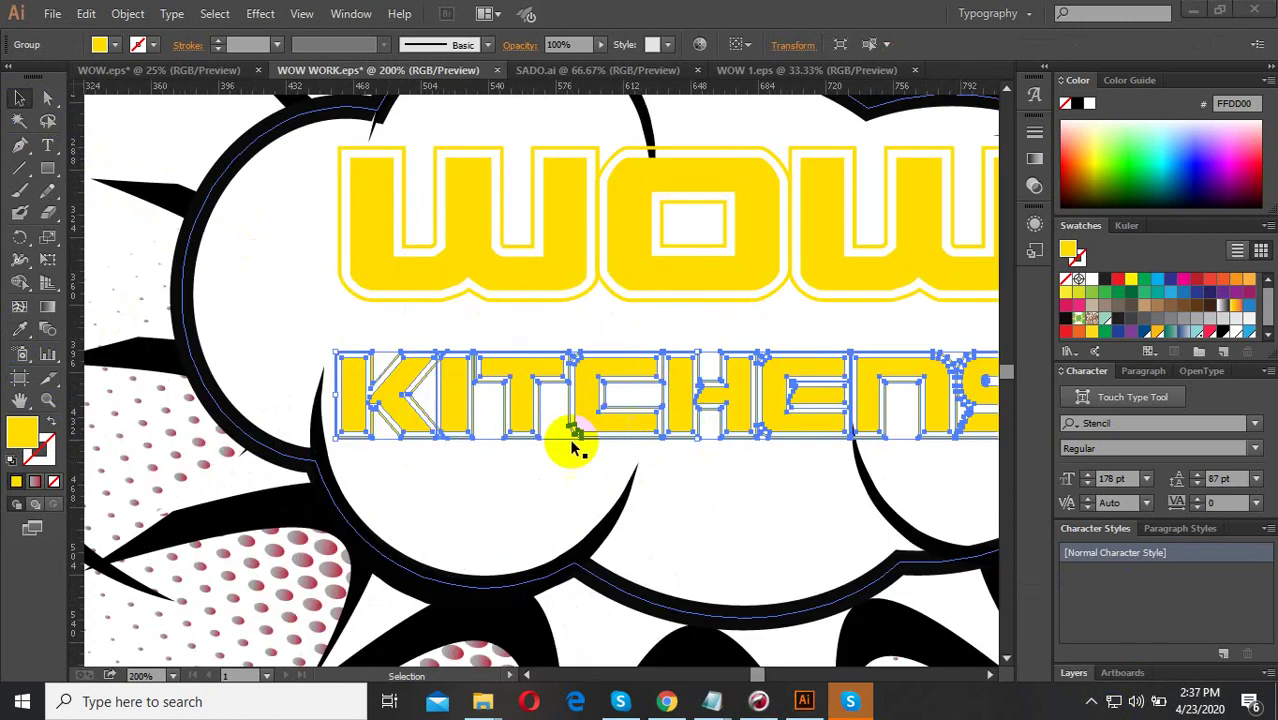
# Eyedrop the pink-red fill of the WOW!! graphic onto KITCHENS.
pyautogui.hotkey('ctrl', '-')
pyautogui.hotkey('ctrl', '-')
pyautogui.click(19, 329)
pyautogui.hotkey('ctrl', '-')
pyautogui.hotkey('ctrl', '-')
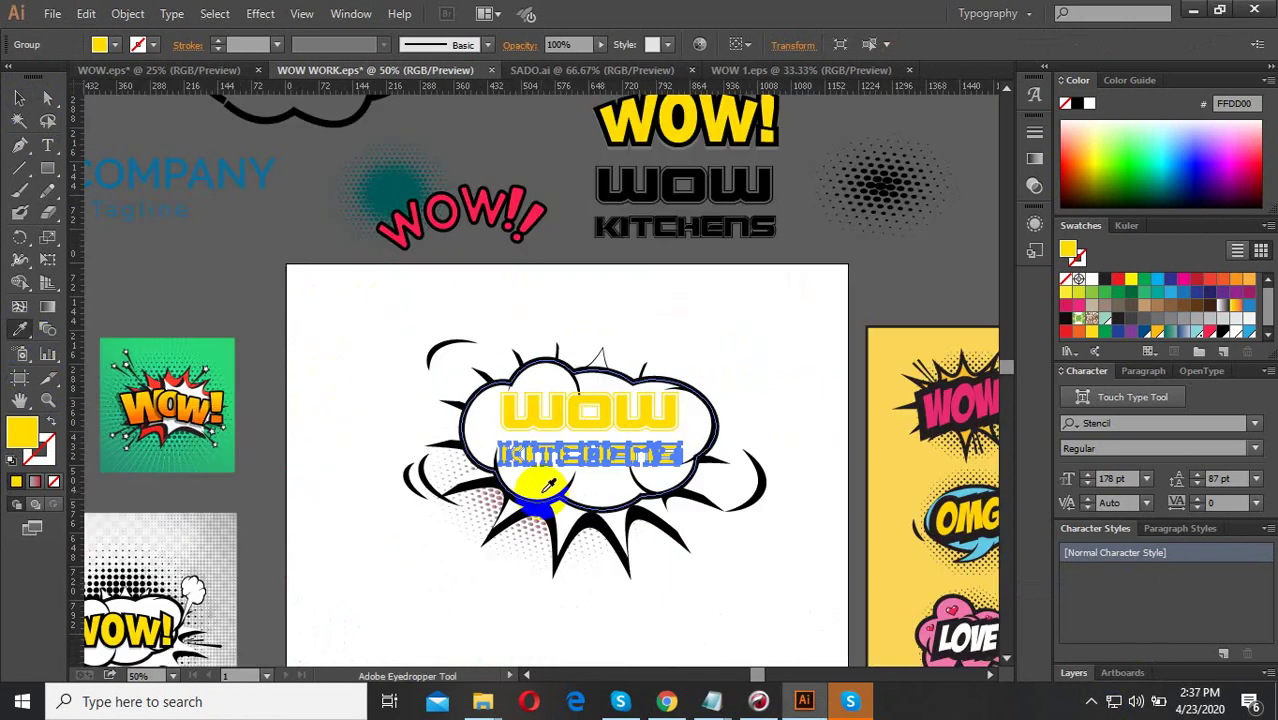
pyautogui.scroll(2, 515, 218)
pyautogui.click(487, 202)
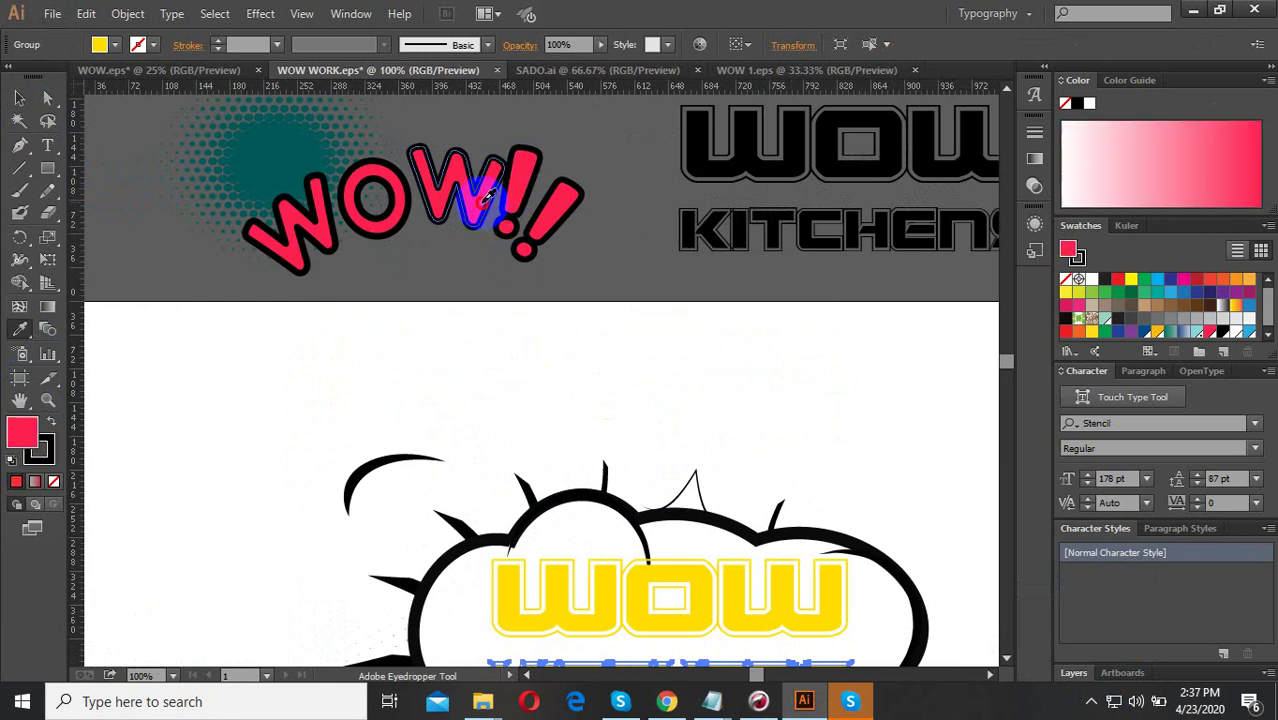
pyautogui.scroll(-3, 541, 276)
pyautogui.scroll(3, 553, 395)
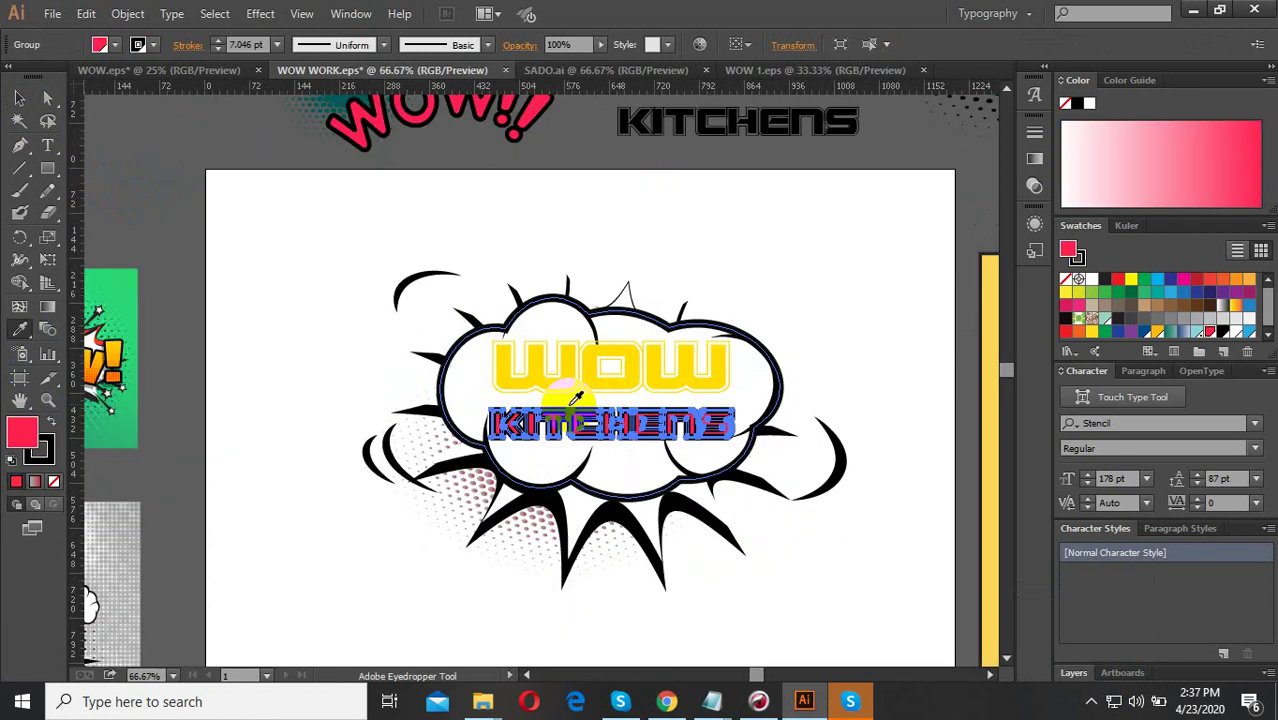
pyautogui.scroll(2, 505, 440)
pyautogui.scroll(1, 508, 432)
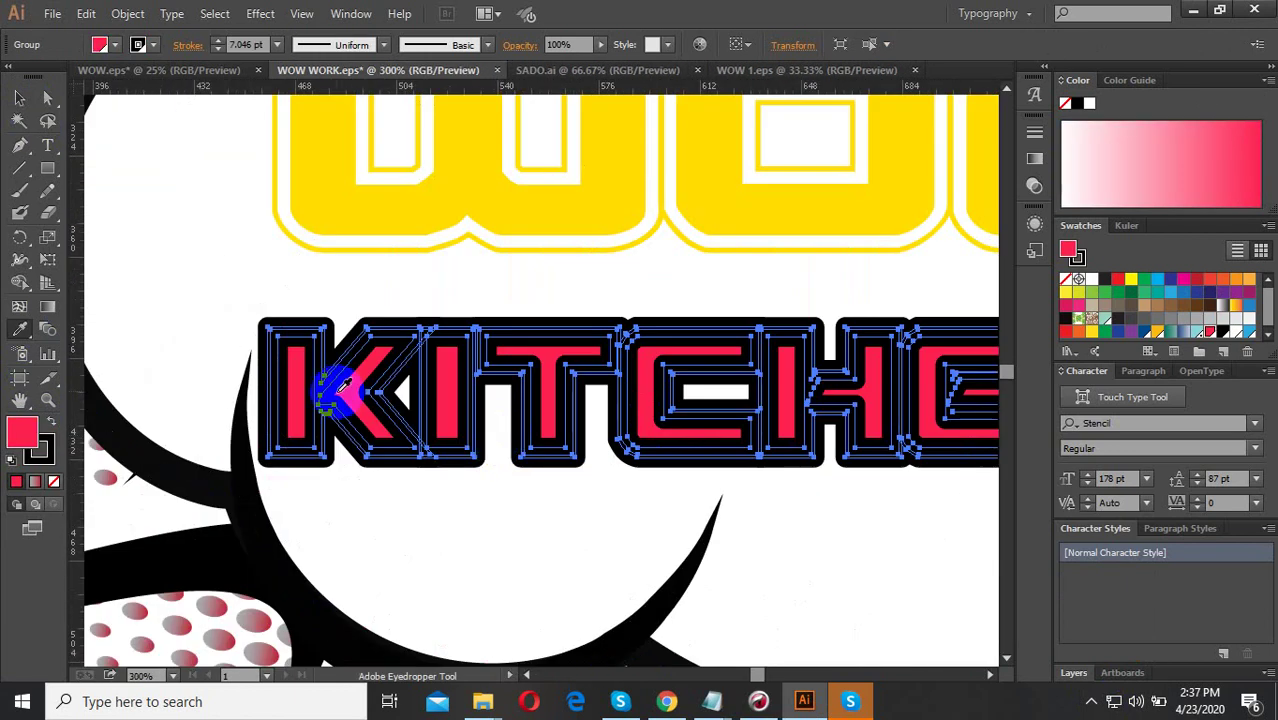
pyautogui.click(21, 100)
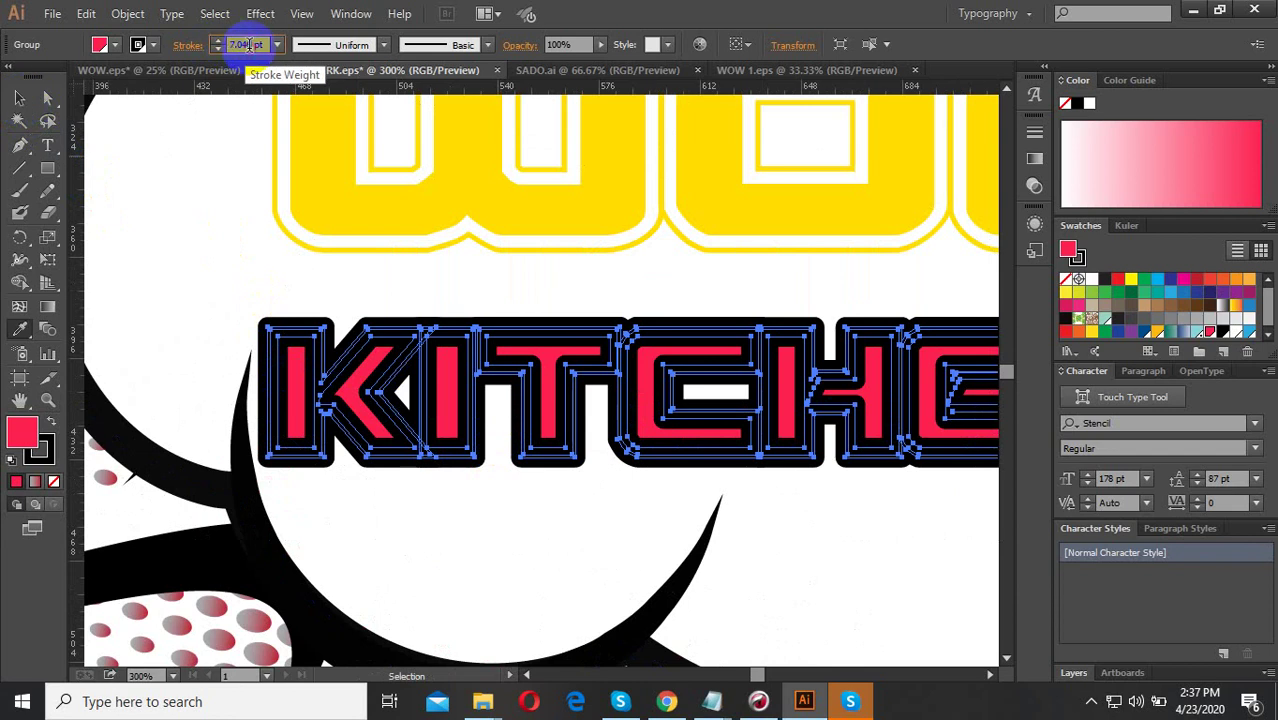
# Set the KITCHENS outline weight to 1 pt.
pyautogui.write('30')
pyautogui.press('Return')
pyautogui.write('1')
pyautogui.press('Return')
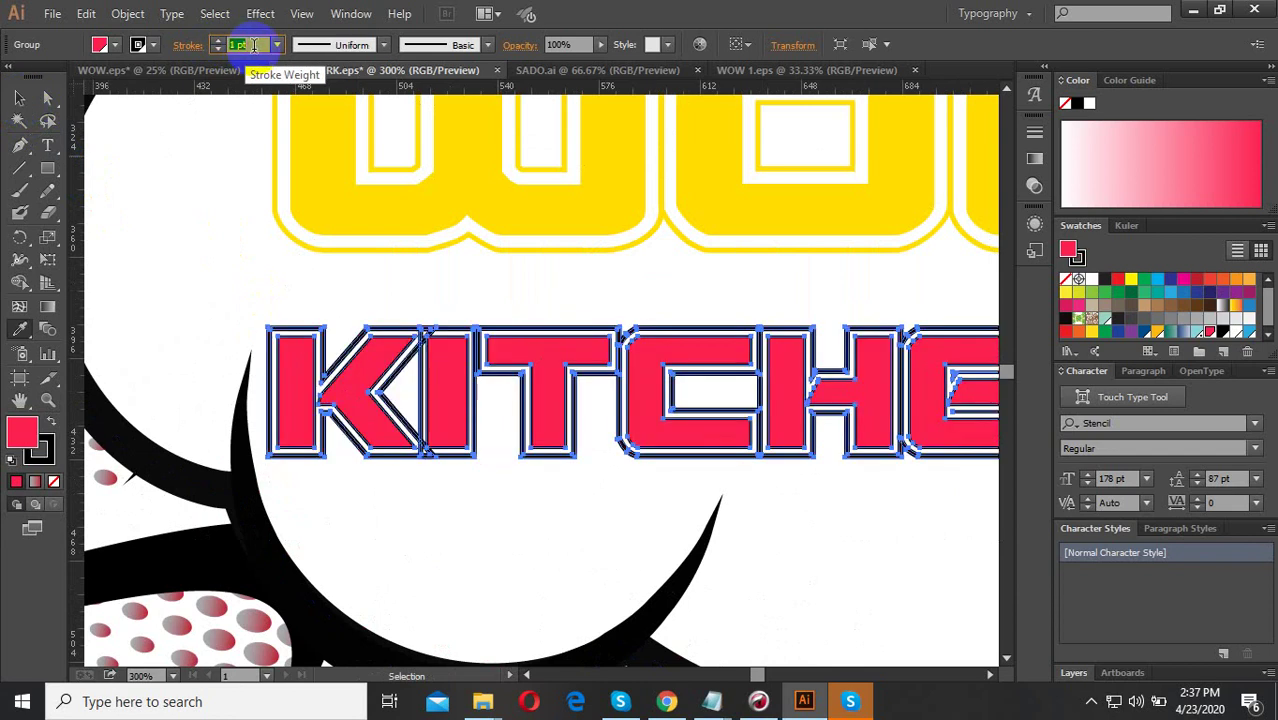
pyautogui.click(17, 102)
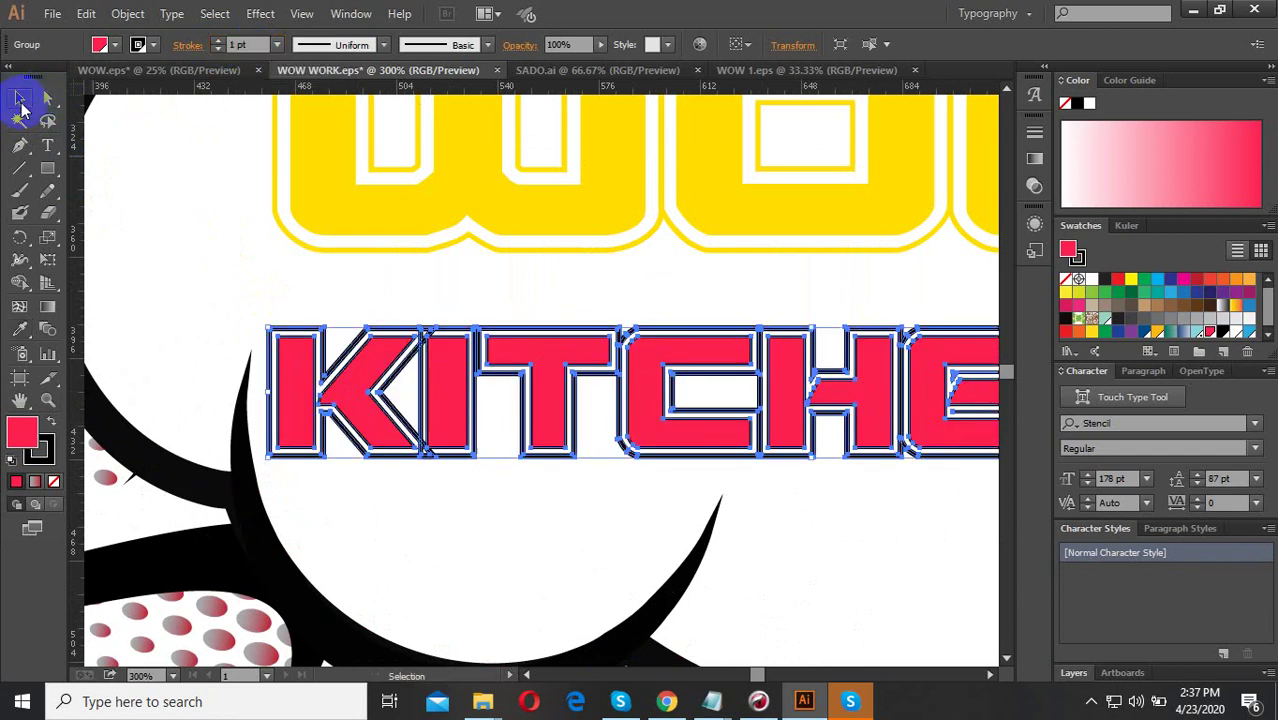
pyautogui.scroll(-2, 370, 432)
# Copy KITCHENS' red fill and outline onto the three WOW letters with the Eyedropper.
pyautogui.click(485, 335)
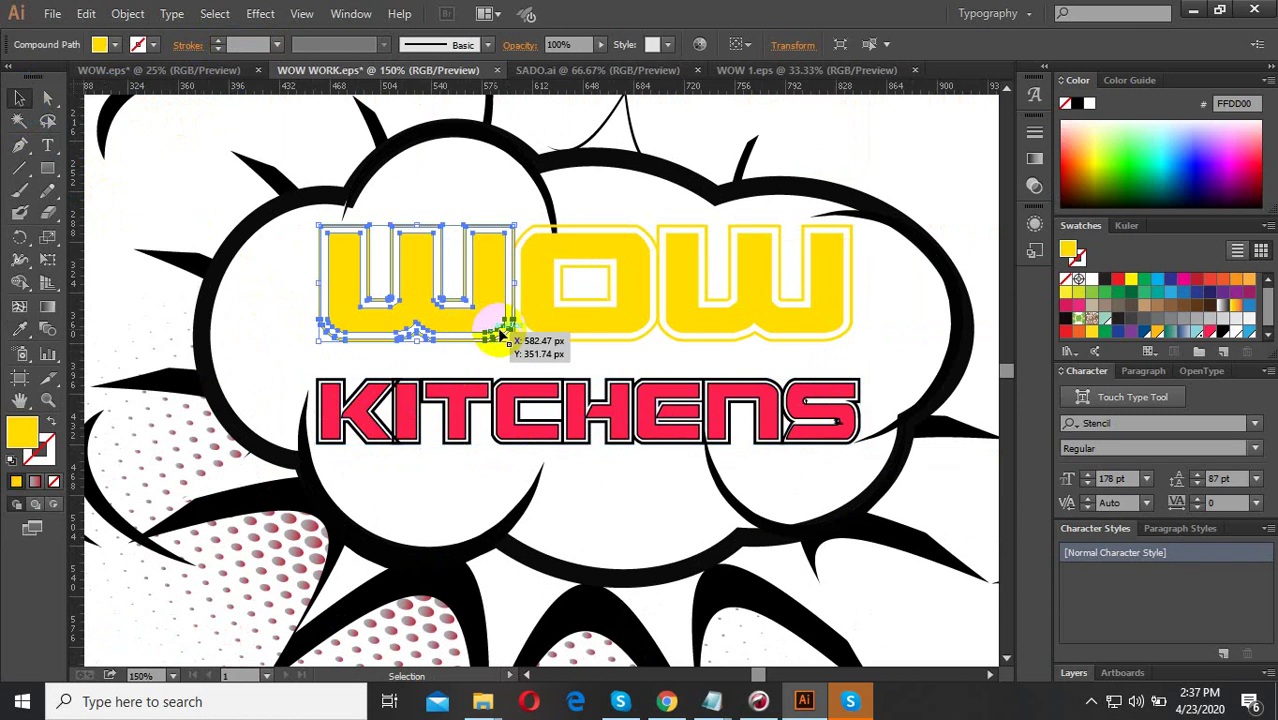
pyautogui.keyDown('shift'); pyautogui.click(585, 323); pyautogui.keyUp('shift')
pyautogui.keyDown('shift'); pyautogui.click(688, 317); pyautogui.keyUp('shift')
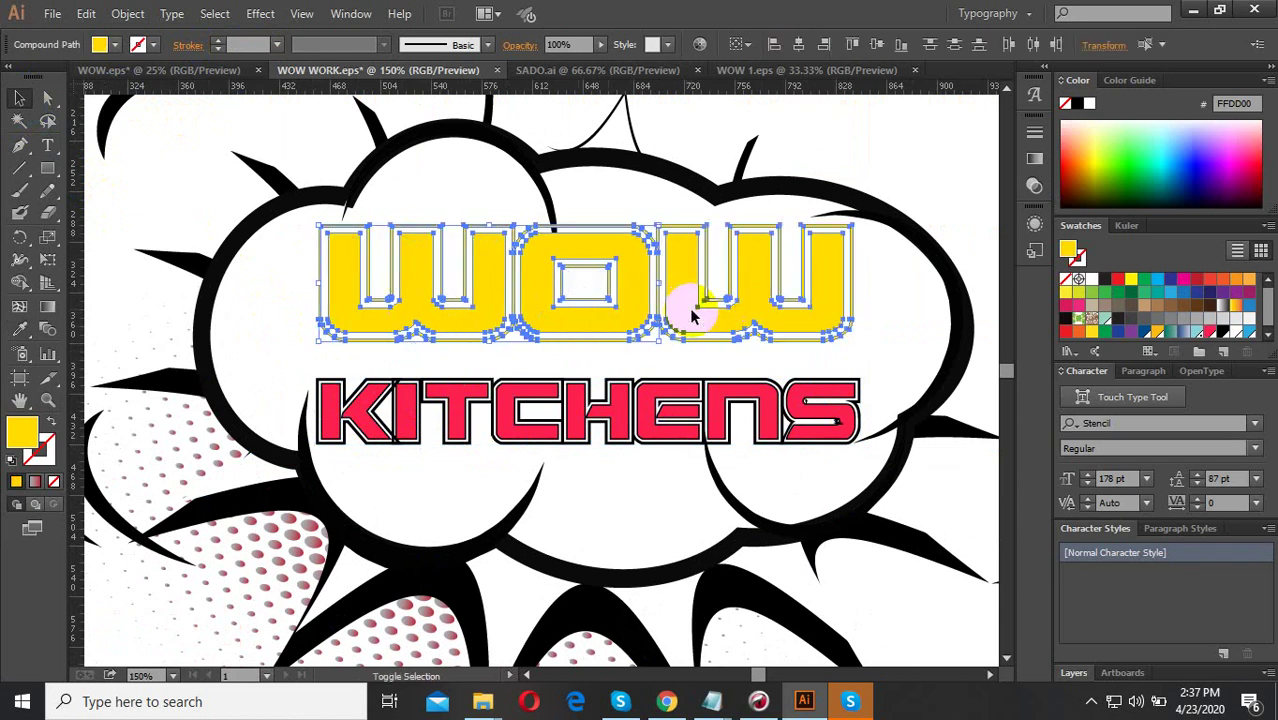
pyautogui.click(19, 330)
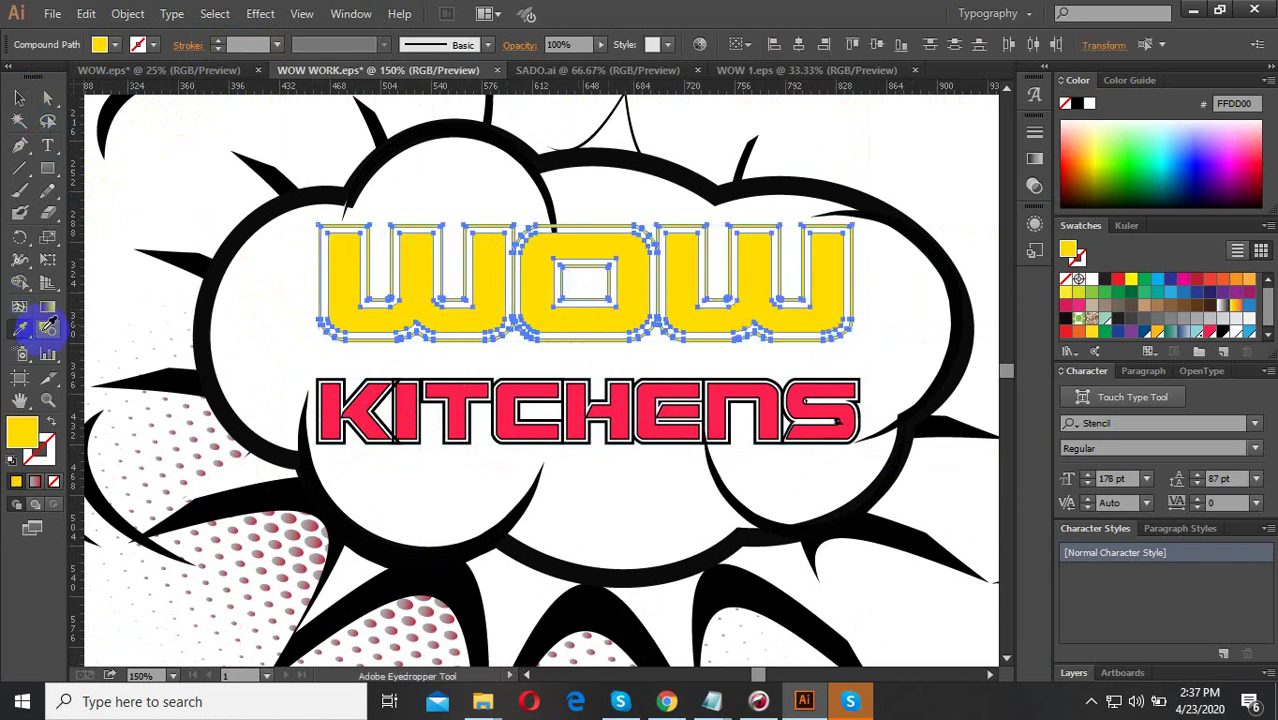
pyautogui.click(419, 428)
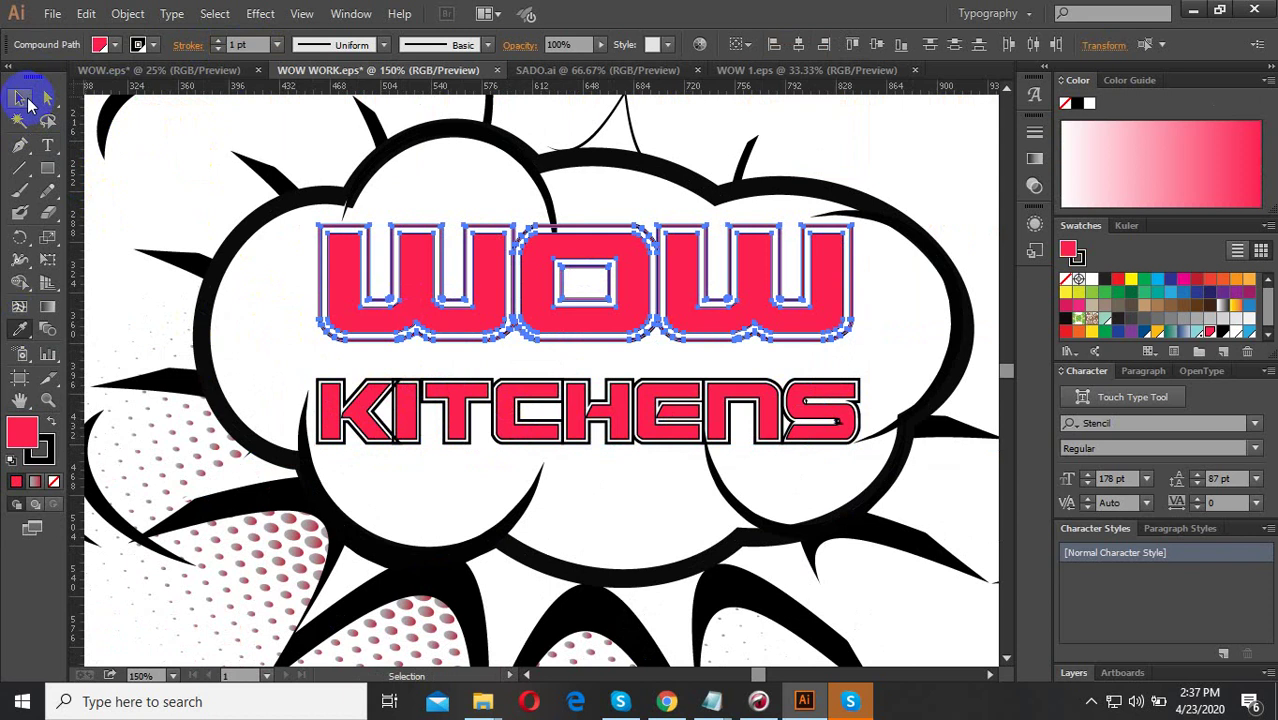
pyautogui.click(22, 100)
pyautogui.click(251, 171)
pyautogui.scroll(3, 400, 243)
pyautogui.scroll(-5, 438, 324)
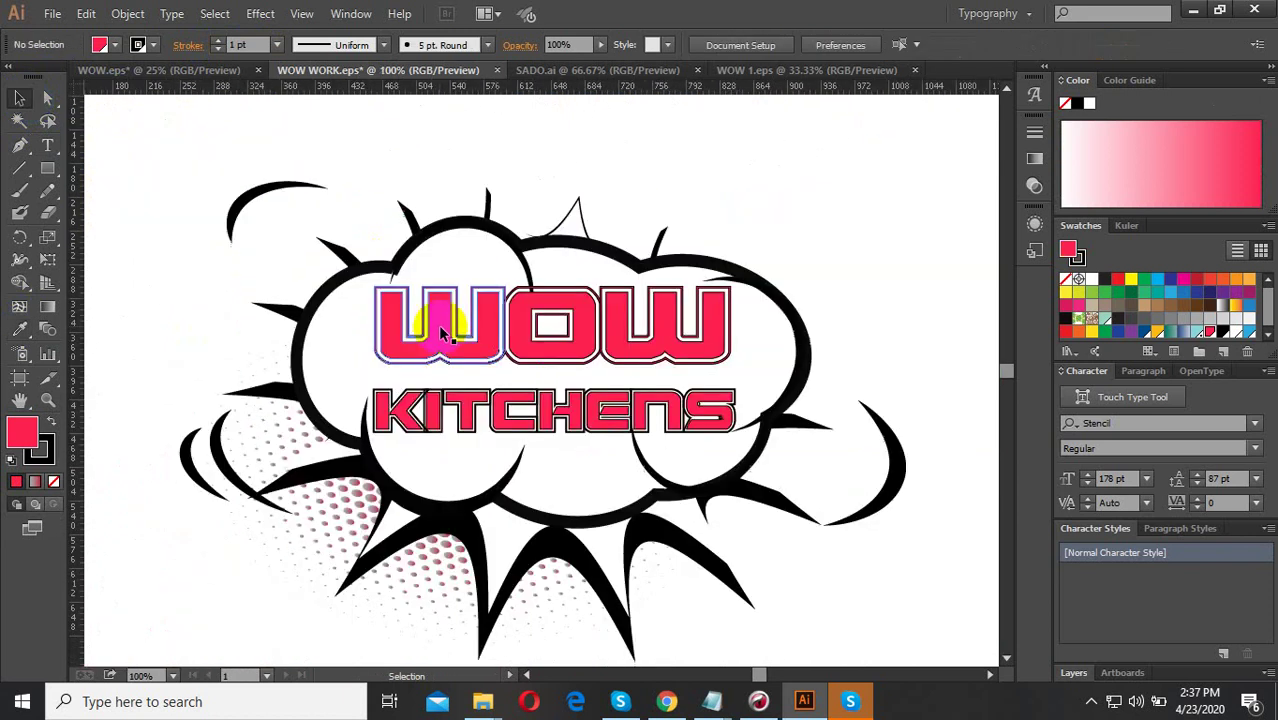
pyautogui.scroll(2, 700, 390)
pyautogui.scroll(3, 785, 409)
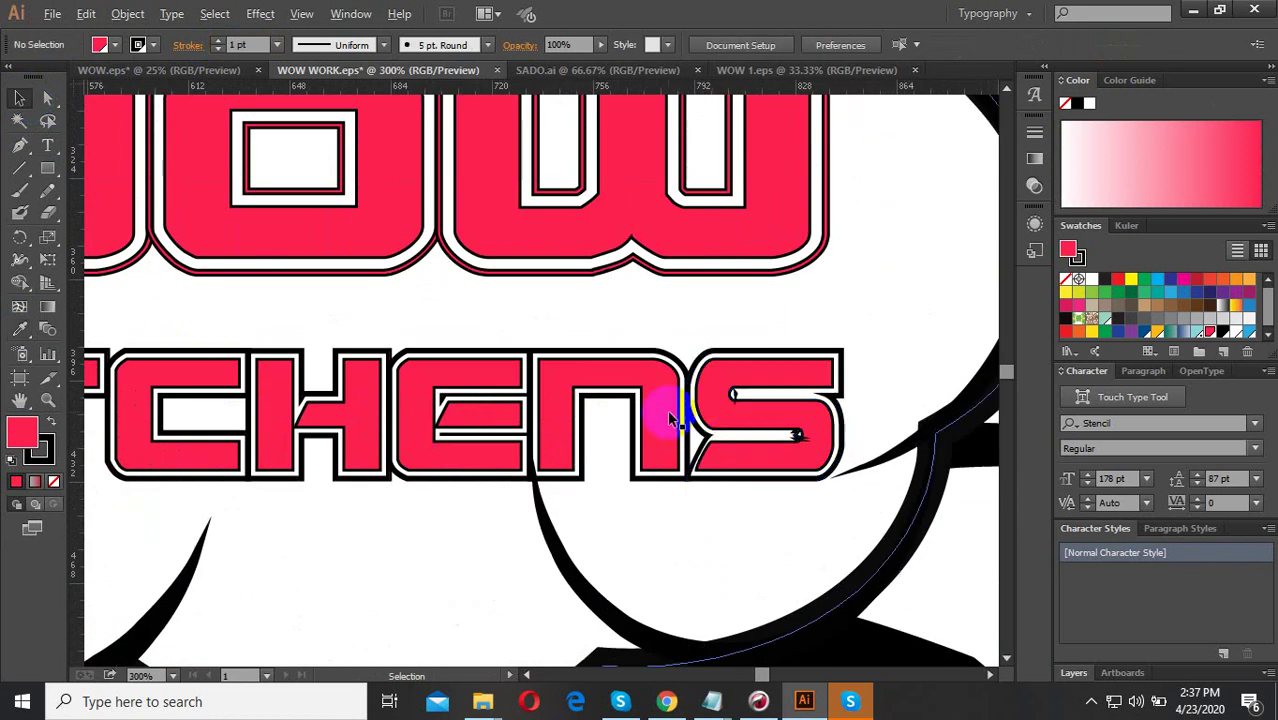
pyautogui.scroll(-3, 613, 251)
# Group the WOW letters and thicken their stroke to 3 pt.
pyautogui.click(548, 245)
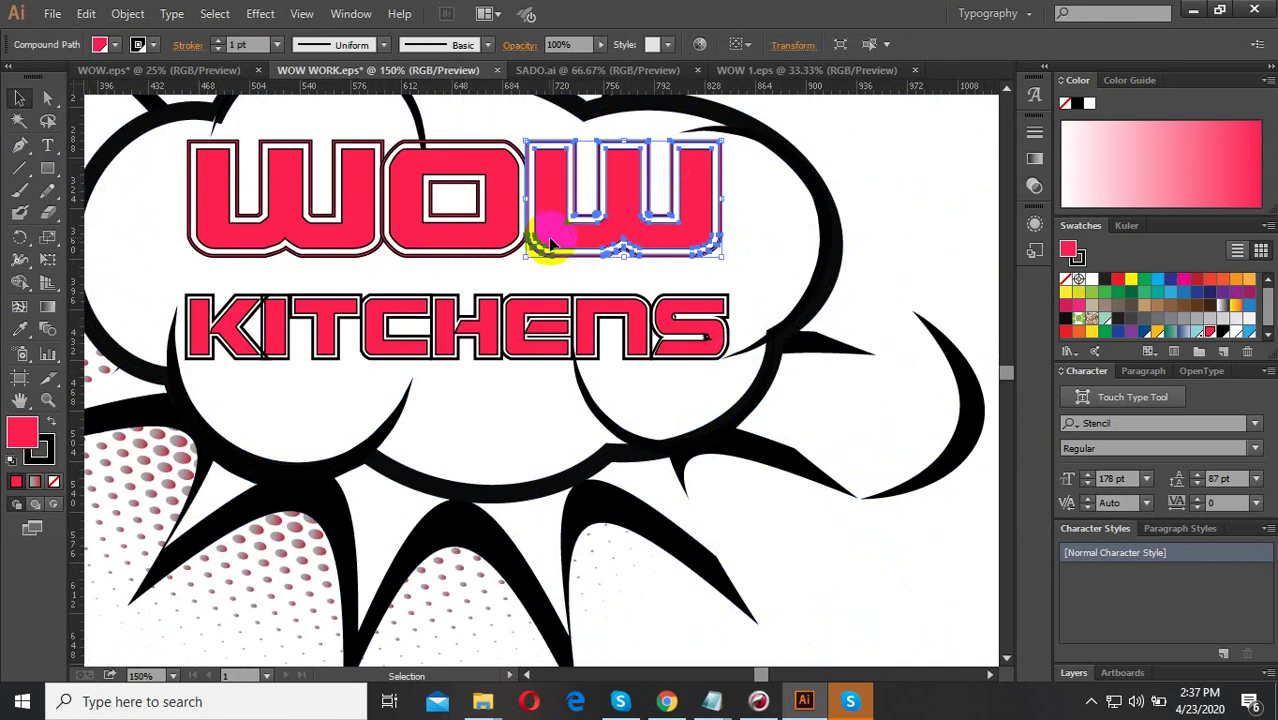
pyautogui.keyDown('shift'); pyautogui.click(400, 240); pyautogui.keyUp('shift')
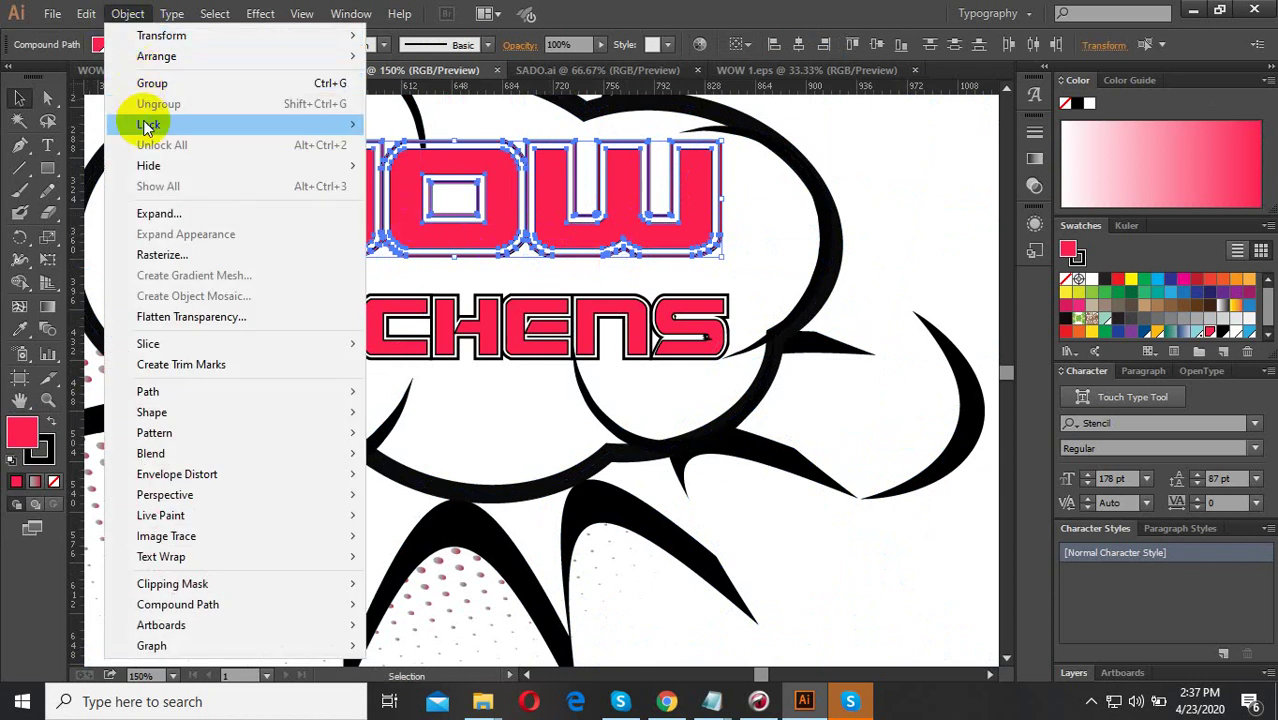
pyautogui.click(157, 84)
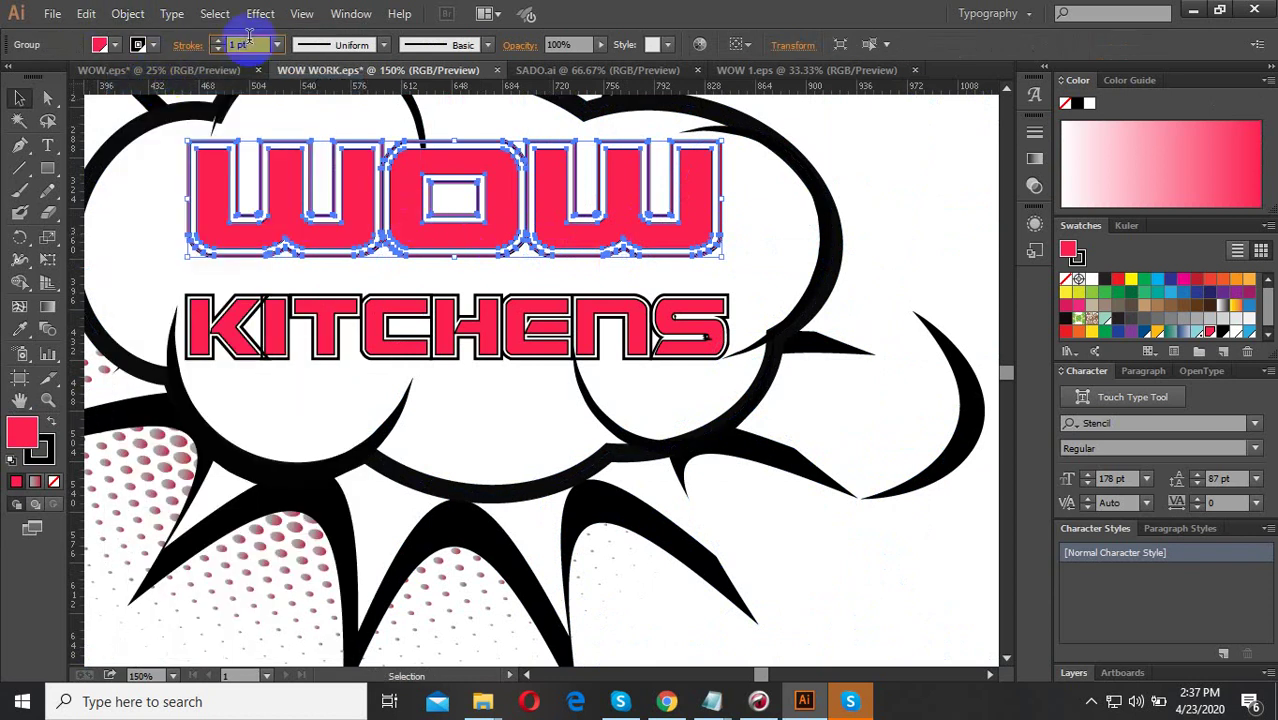
pyautogui.write('2')
pyautogui.press('Return')
pyautogui.write('3')
pyautogui.press('Return')
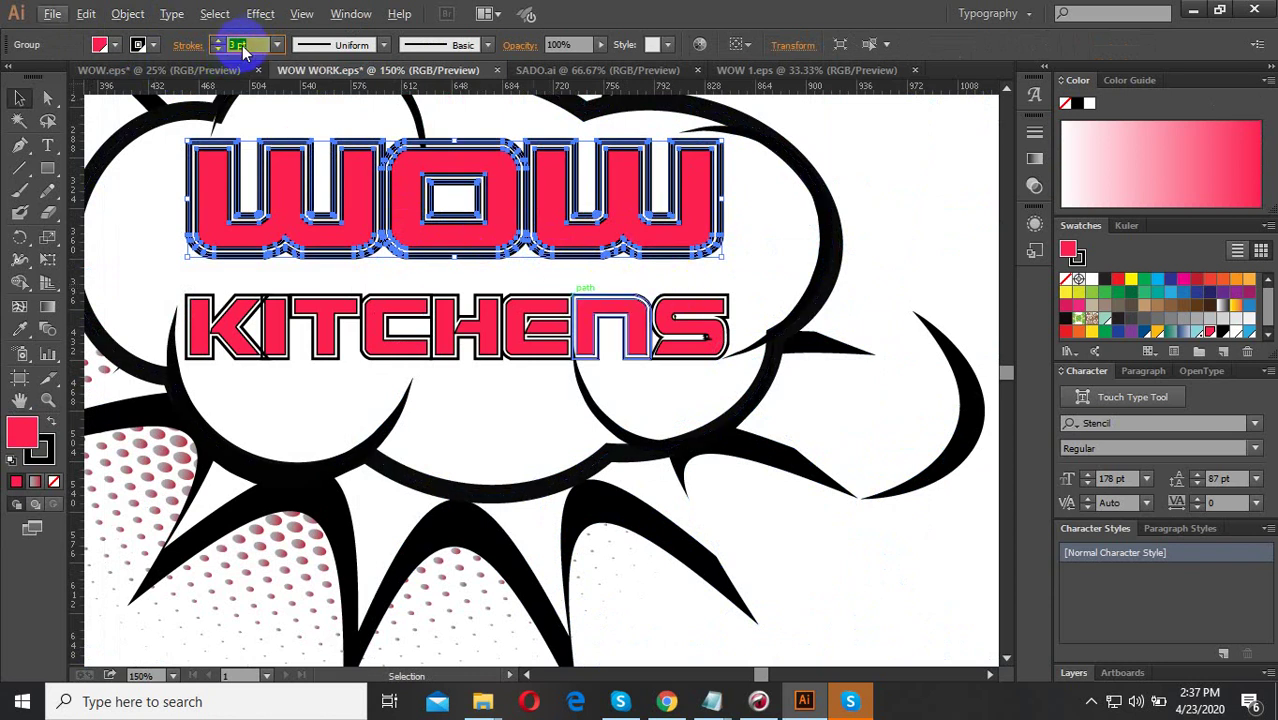
pyautogui.press('Return')
pyautogui.click(880, 230)
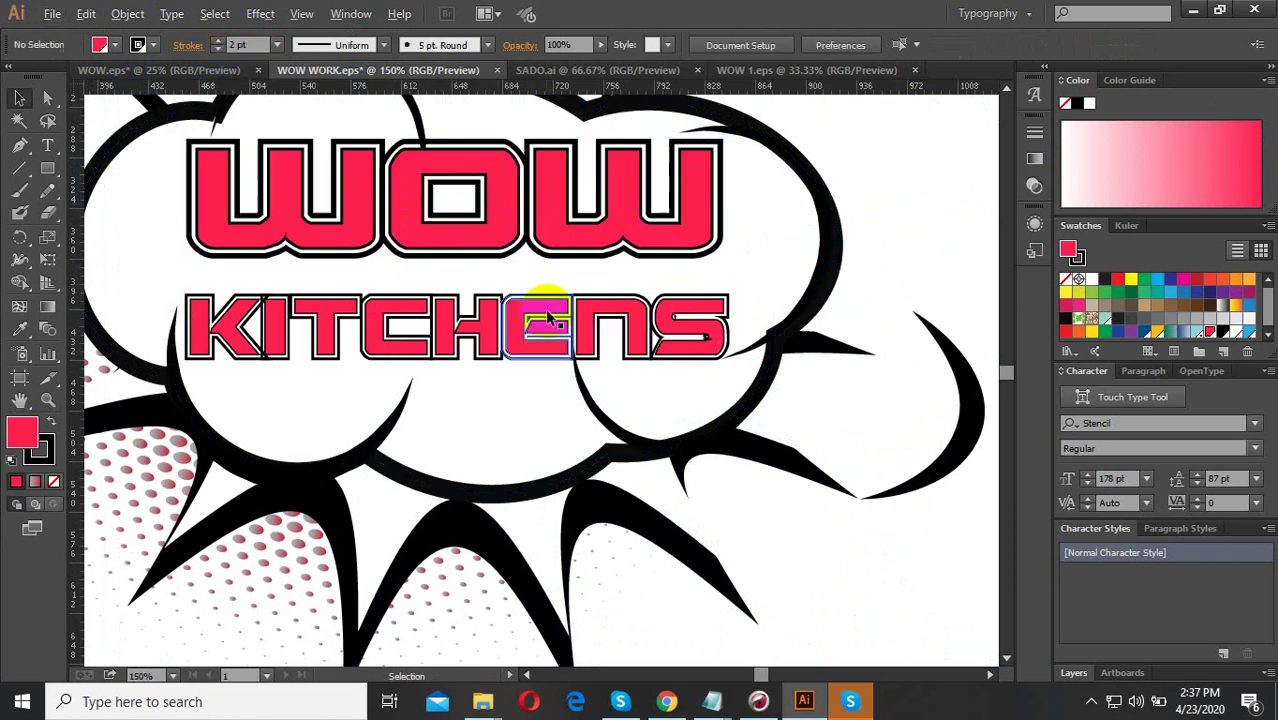
pyautogui.scroll(-3, 600, 340)
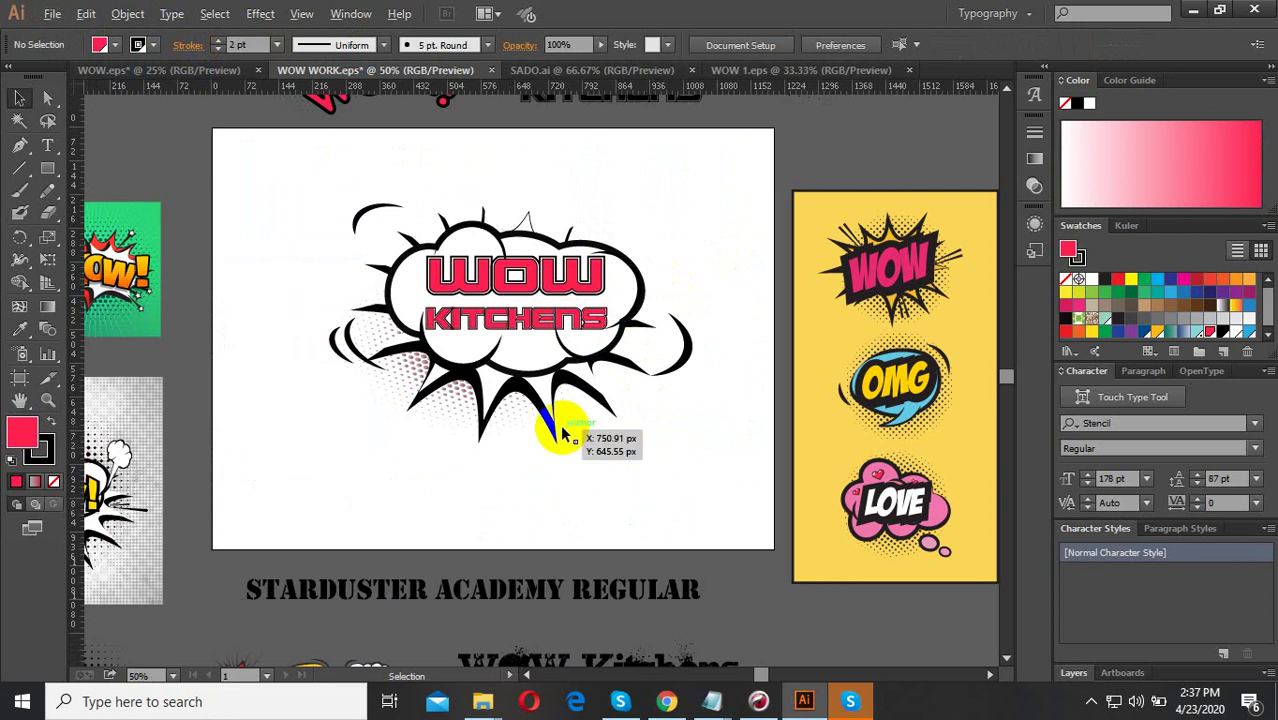
# Delete the stray crescent spike from the group on the right.
pyautogui.scroll(1, 600, 315)
pyautogui.scroll(1, 541, 336)
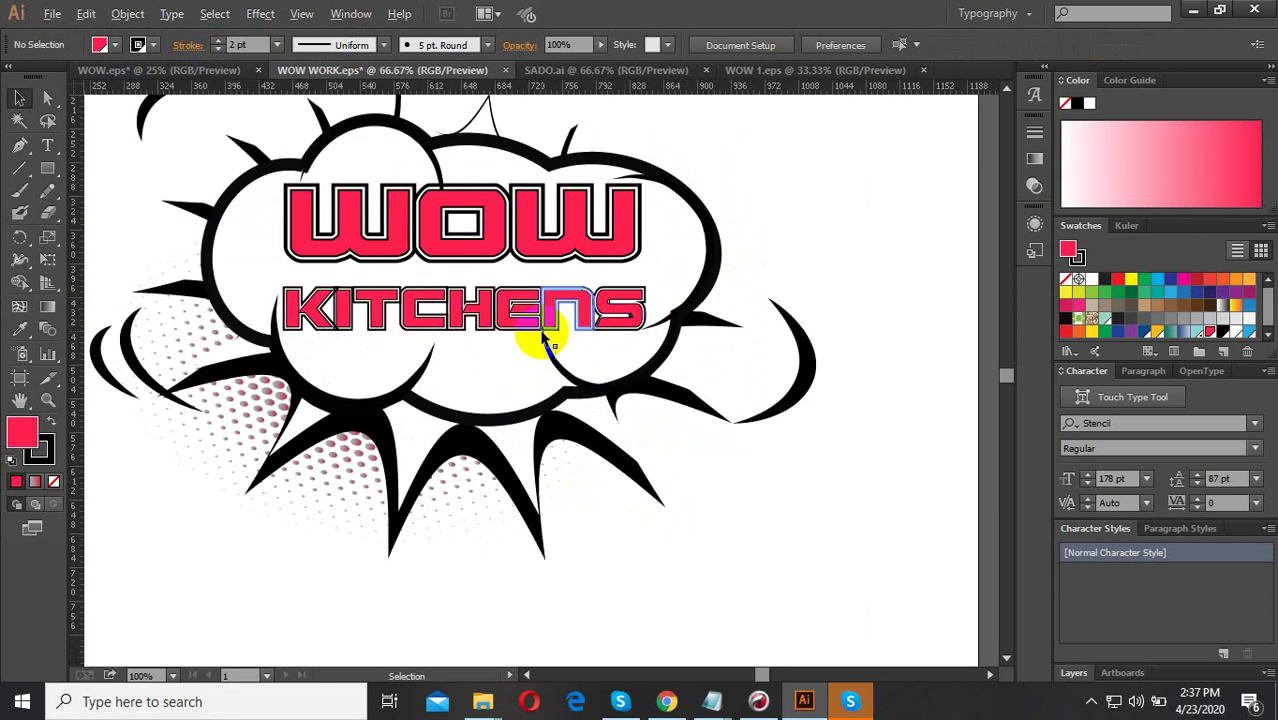
pyautogui.scroll(-2, 607, 448)
pyautogui.scroll(2, 636, 375)
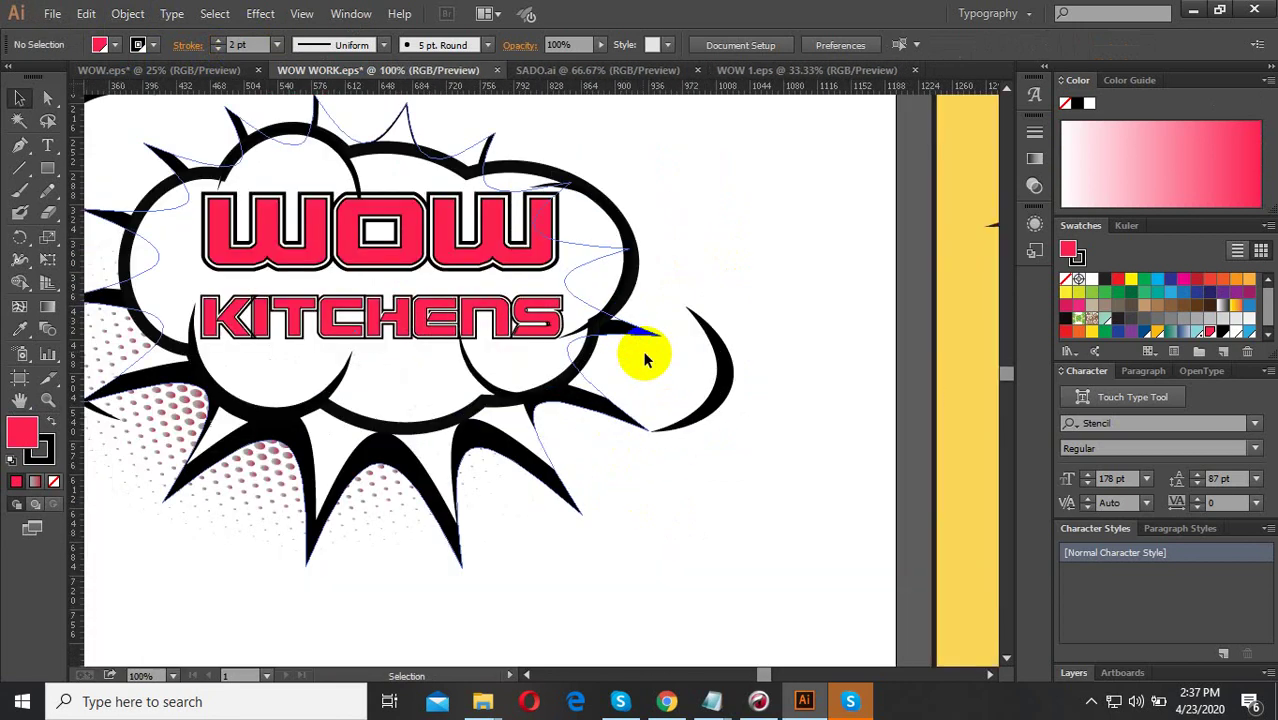
pyautogui.click(727, 408)
pyautogui.doubleClick(724, 410)
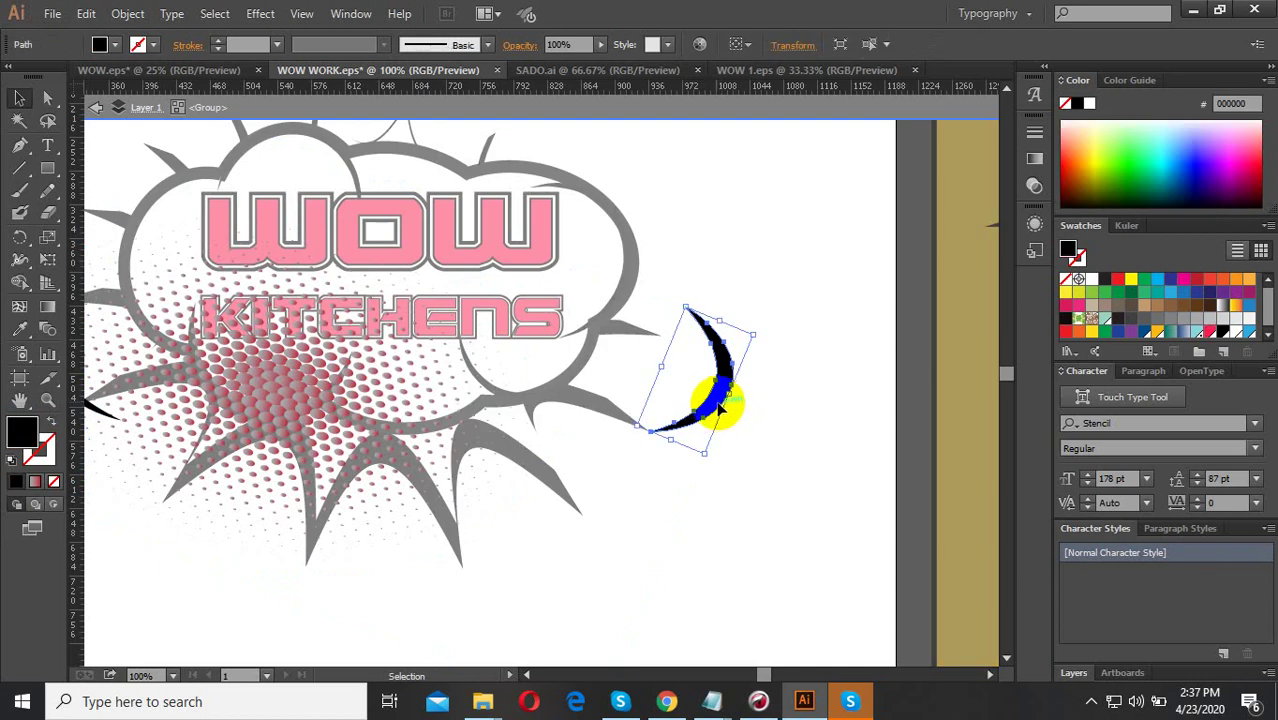
pyautogui.press('Delete')
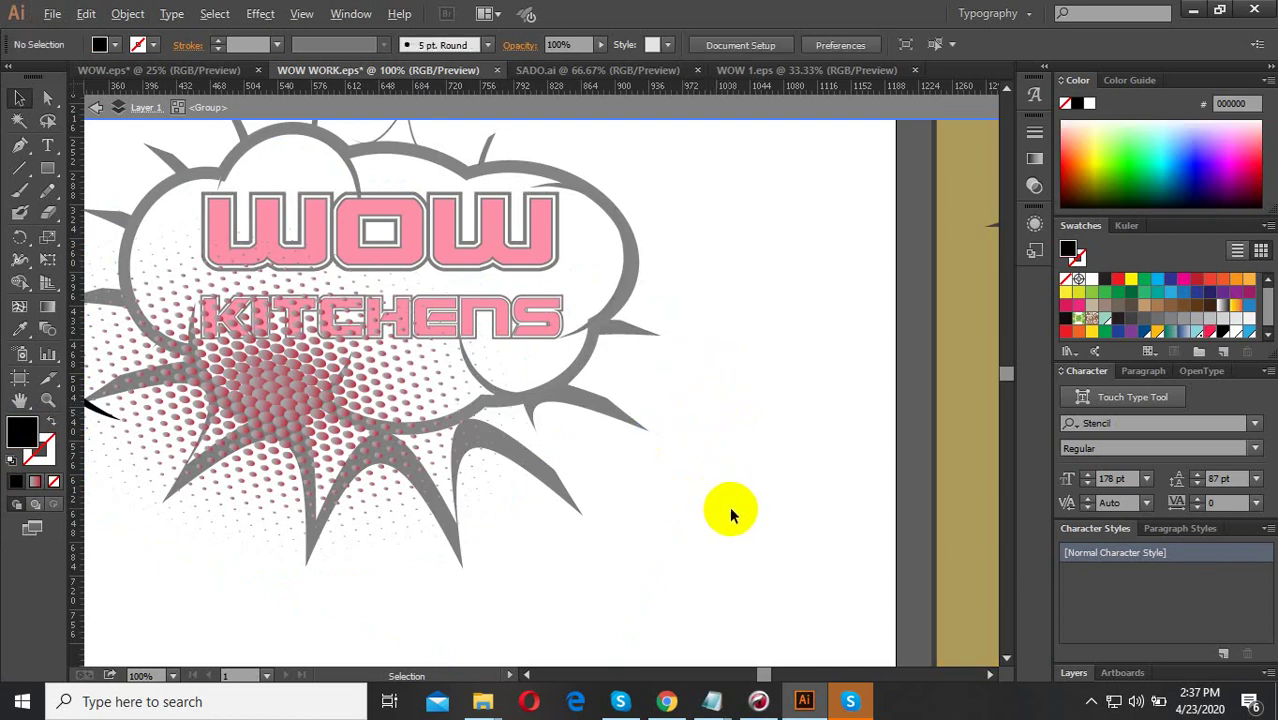
pyautogui.scroll(-3, 727, 510)
pyautogui.press('Escape')
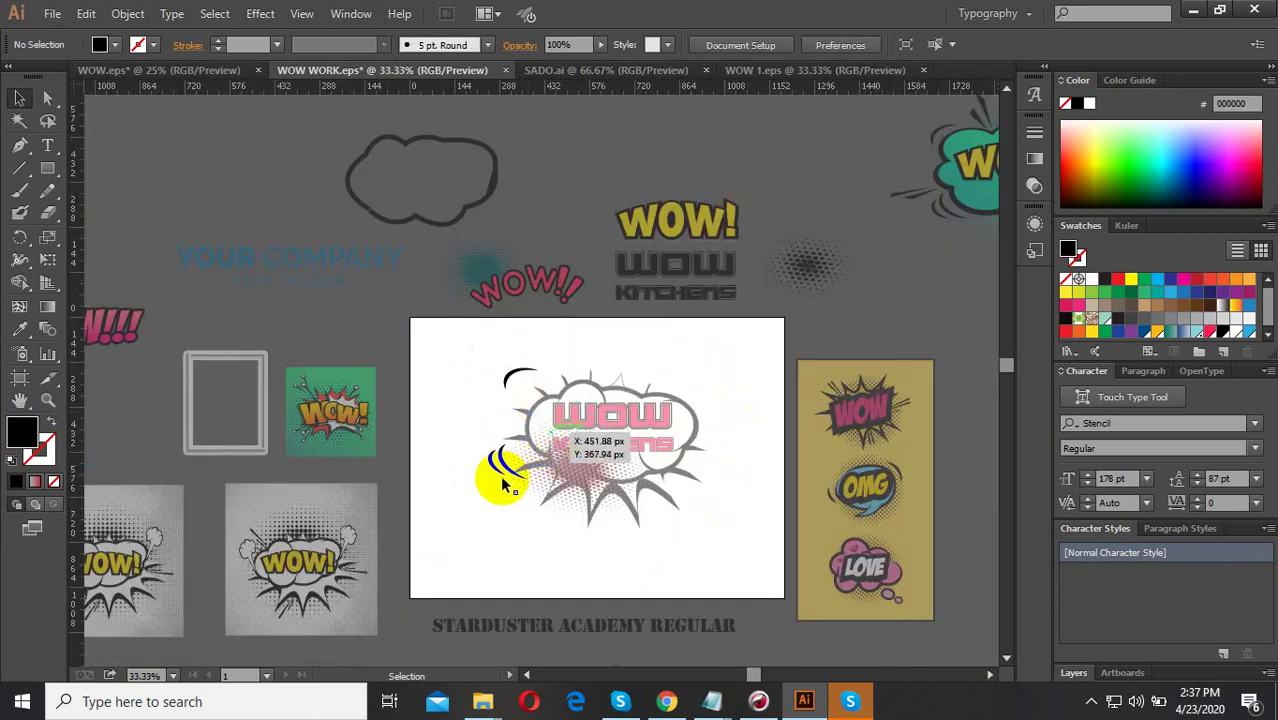
# Move the small blue crescent up beside the black arc.
pyautogui.scroll(1, 508, 456)
pyautogui.click(510, 462)
pyautogui.doubleClick(508, 460)
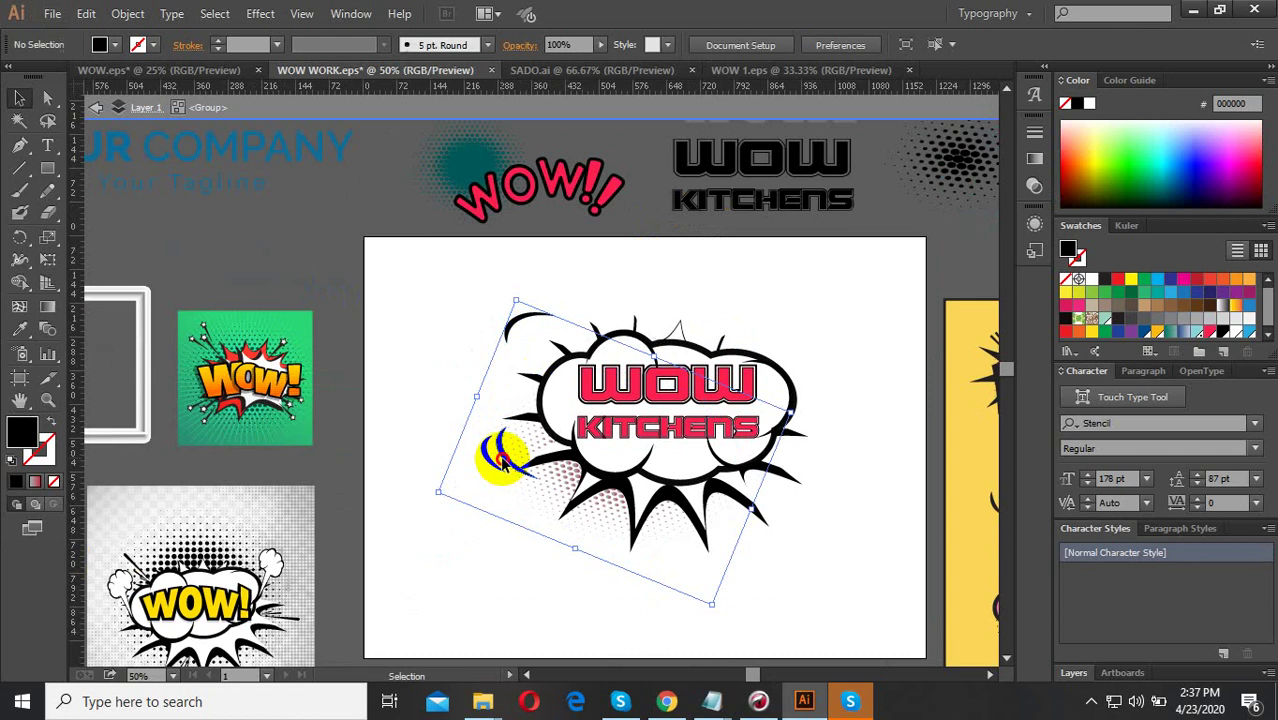
pyautogui.moveTo(500, 458); pyautogui.dragTo(517, 333)
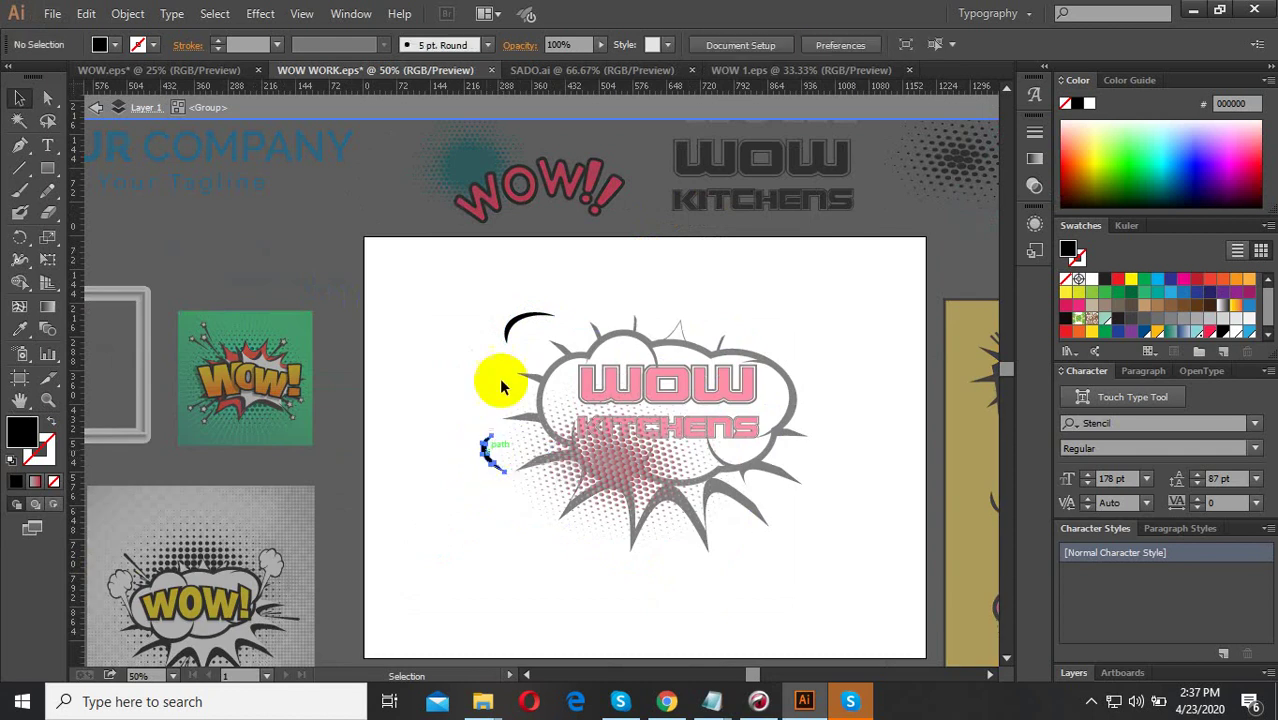
pyautogui.press('Escape')
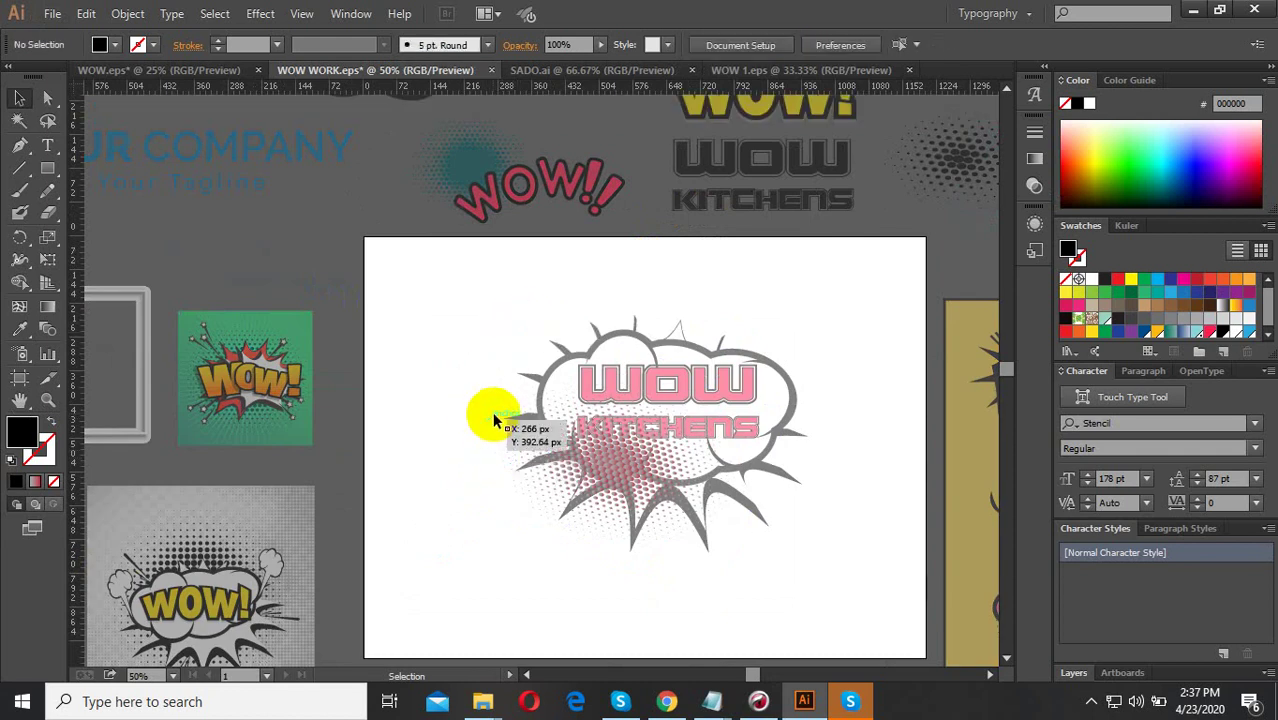
# Scale the logo group to about 770 × 554 px and centre it on the artboard.
pyautogui.scroll(1, 489, 456)
pyautogui.scroll(2, 587, 438)
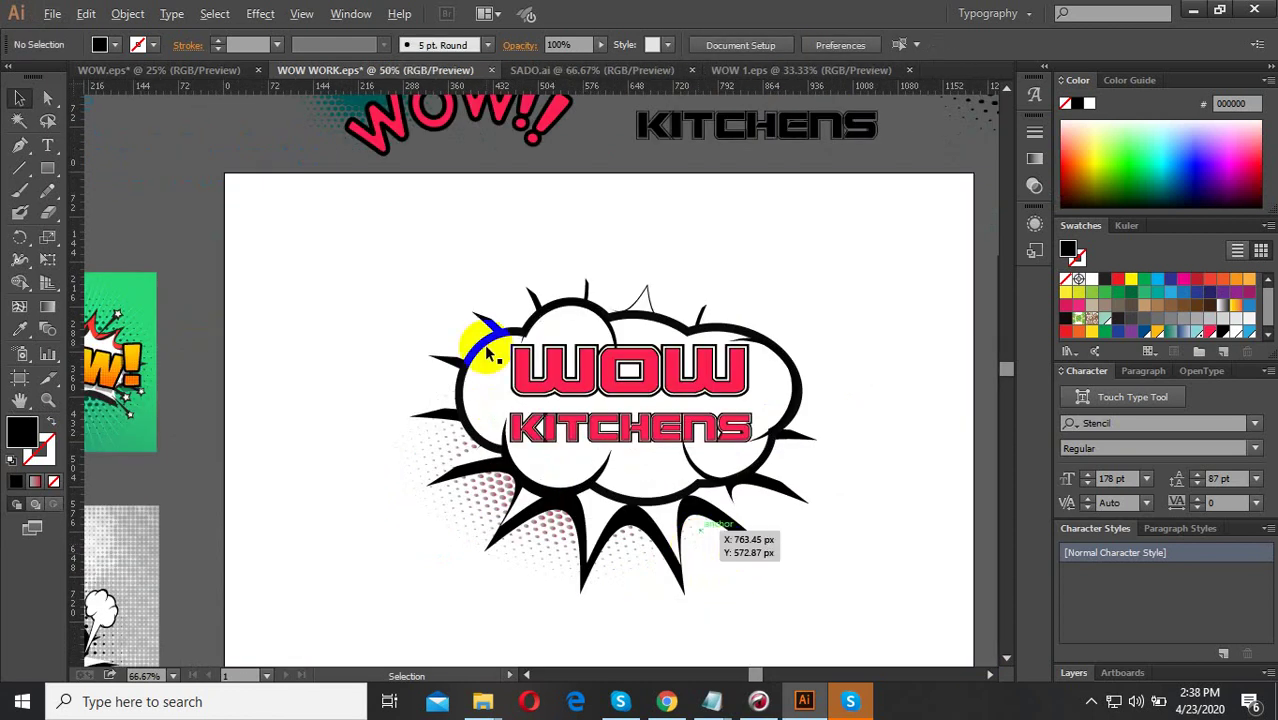
pyautogui.scroll(-3, 619, 448)
pyautogui.scroll(1, 628, 484)
pyautogui.click(652, 458)
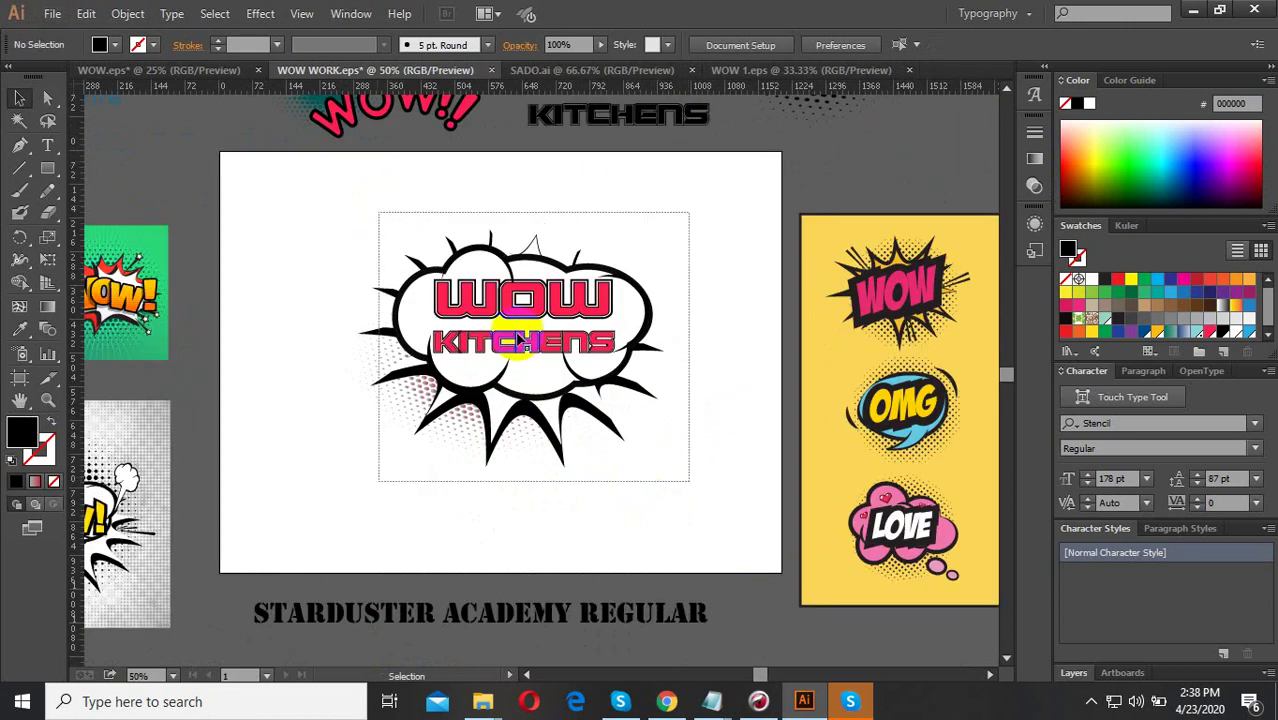
pyautogui.moveTo(662, 472); pyautogui.dragTo(674, 481)
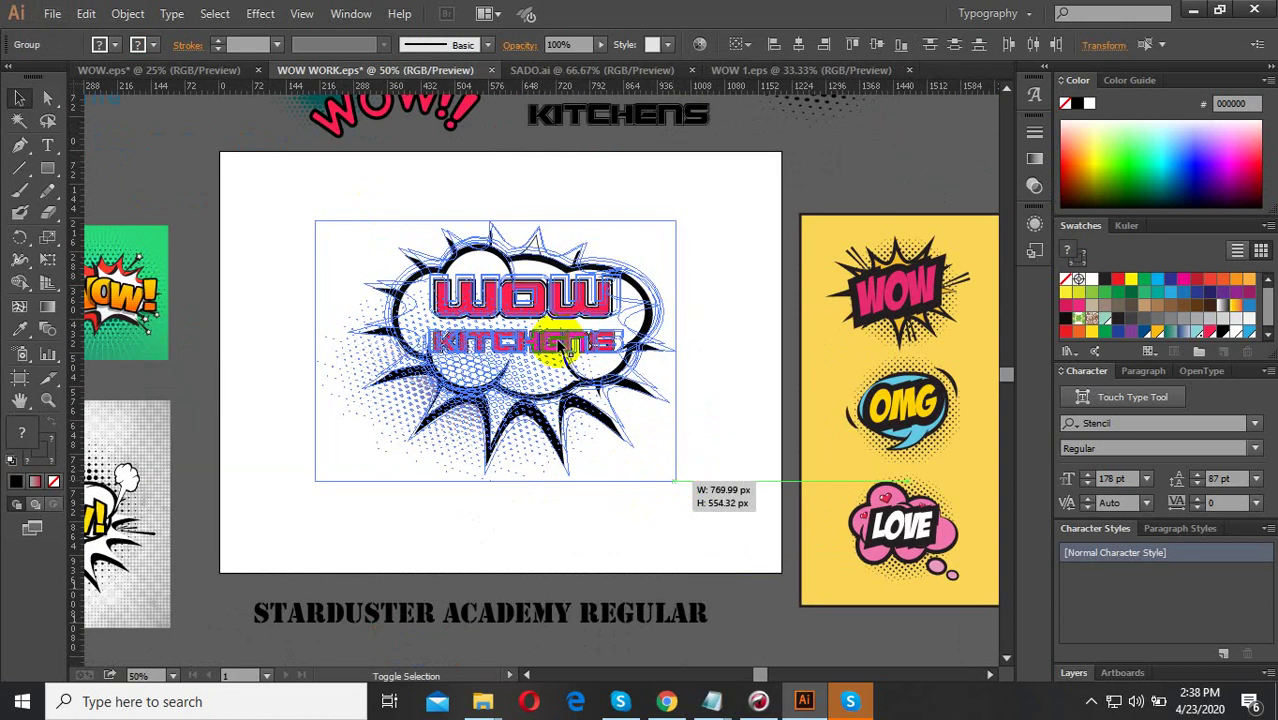
pyautogui.moveTo(556, 345); pyautogui.dragTo(545, 352)
pyautogui.click(694, 211)
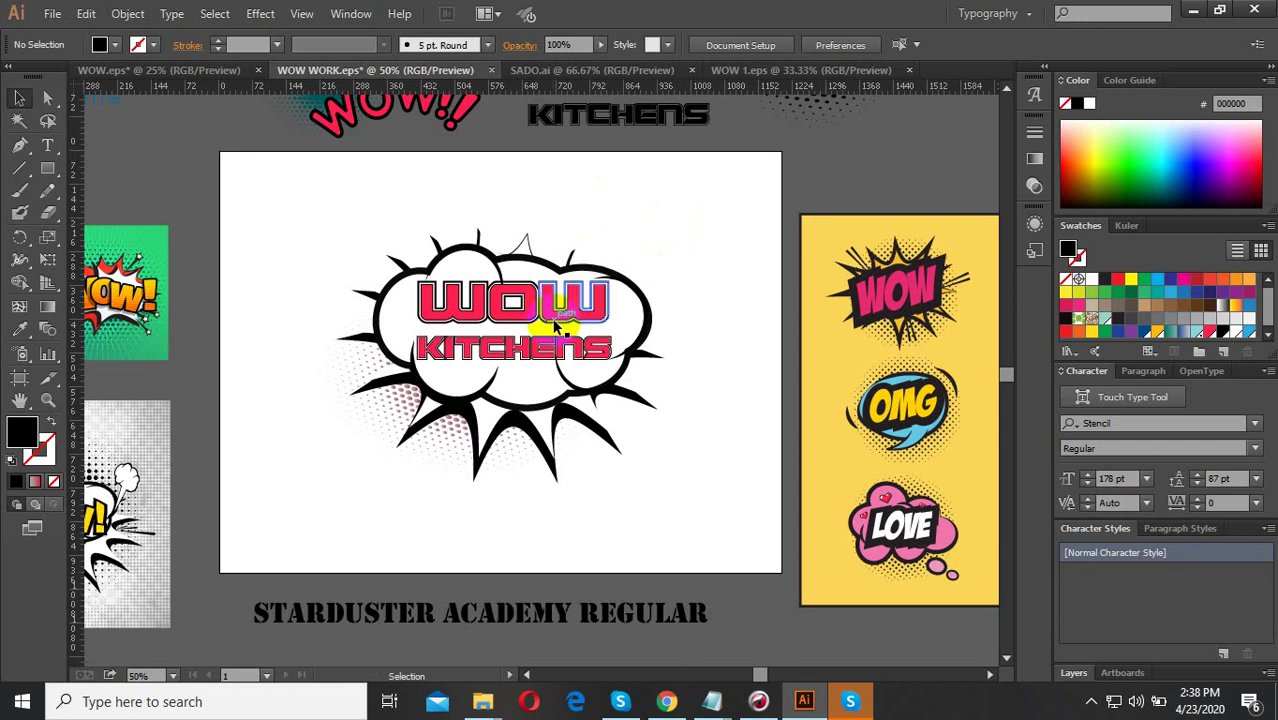
# Export the artboard via Save for Web as JPEG High, renaming WOW-1 to WOW-2.
pyautogui.click(52, 13)
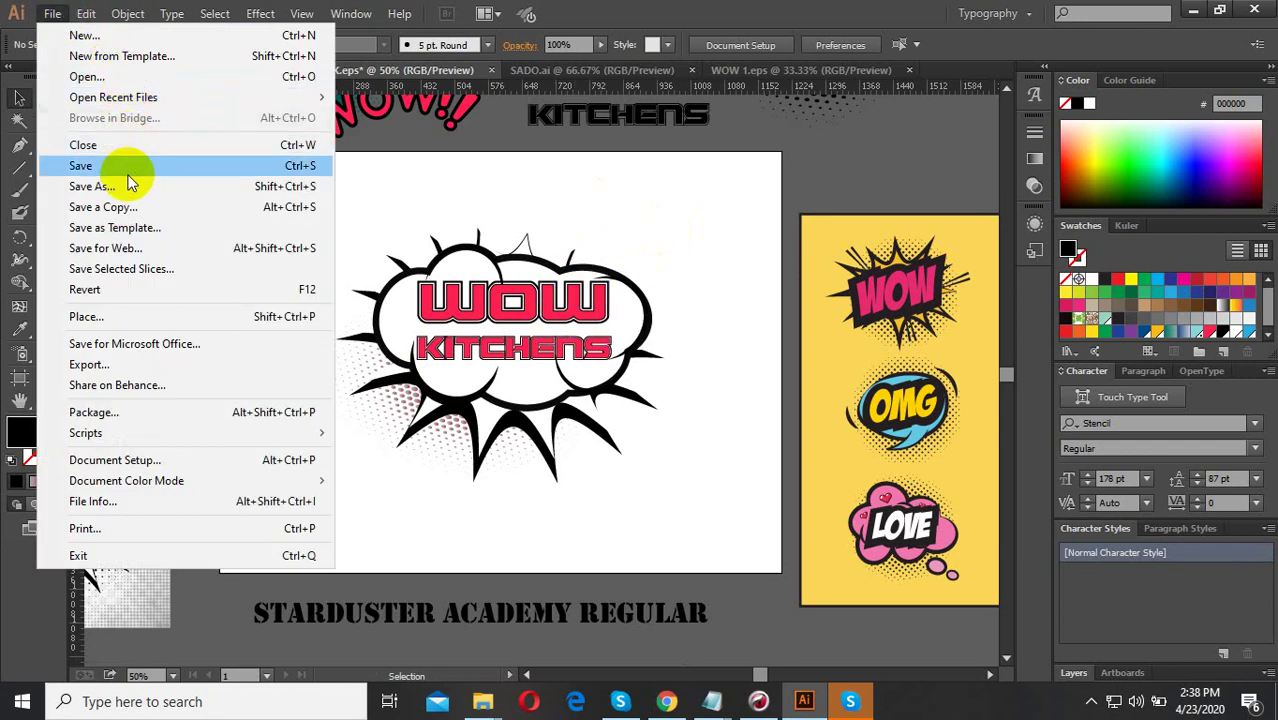
pyautogui.click(128, 248)
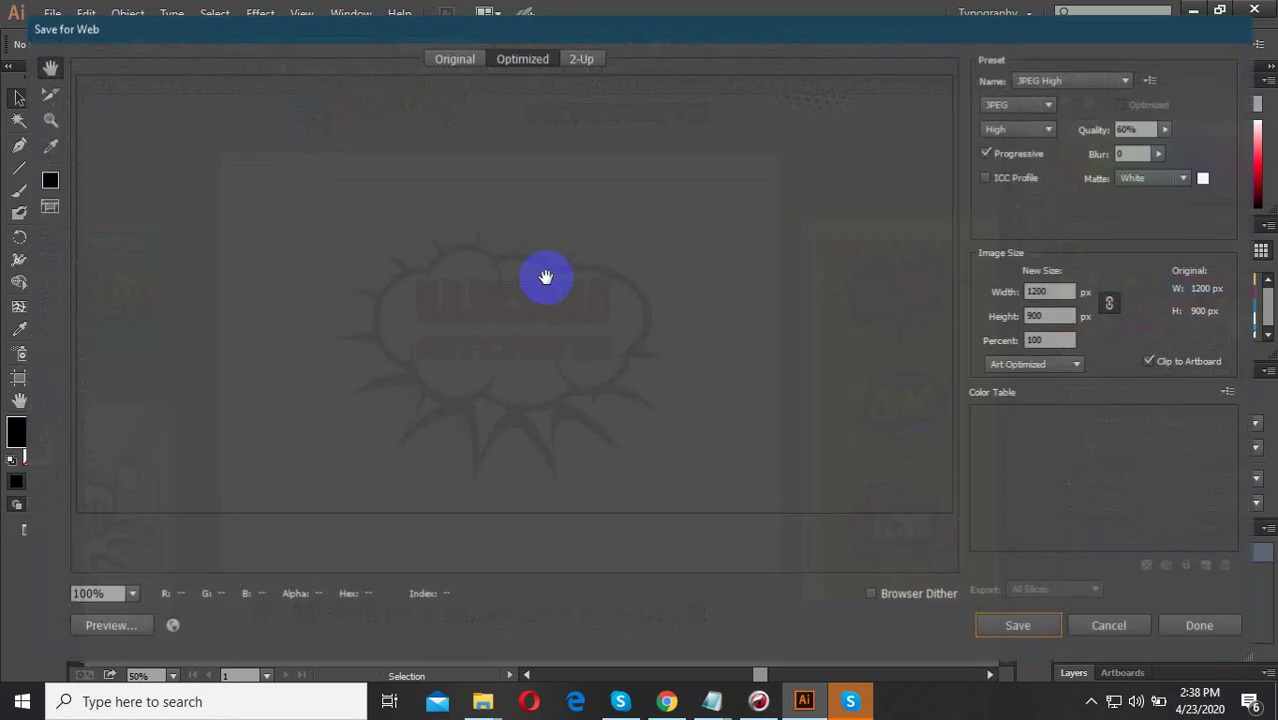
pyautogui.click(1016, 628)
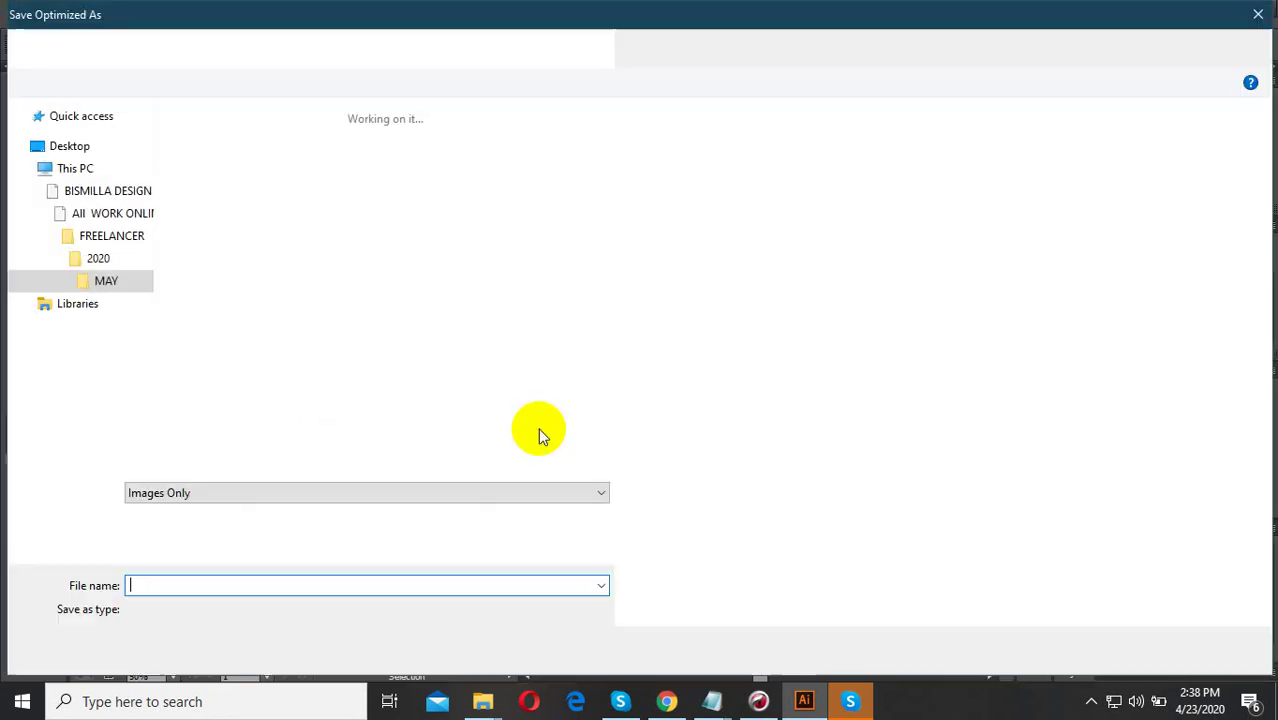
pyautogui.rightClick(1016, 160)
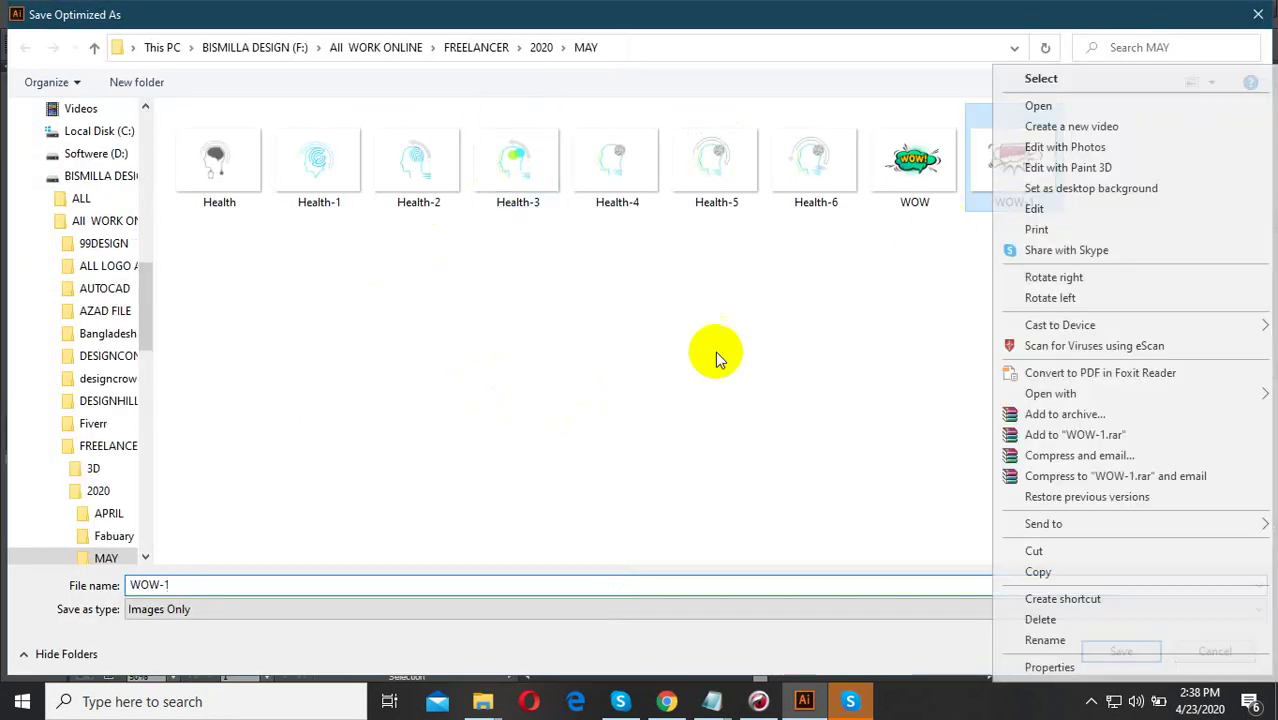
pyautogui.click(600, 420)
pyautogui.click(245, 588)
pyautogui.doubleClick(250, 586)
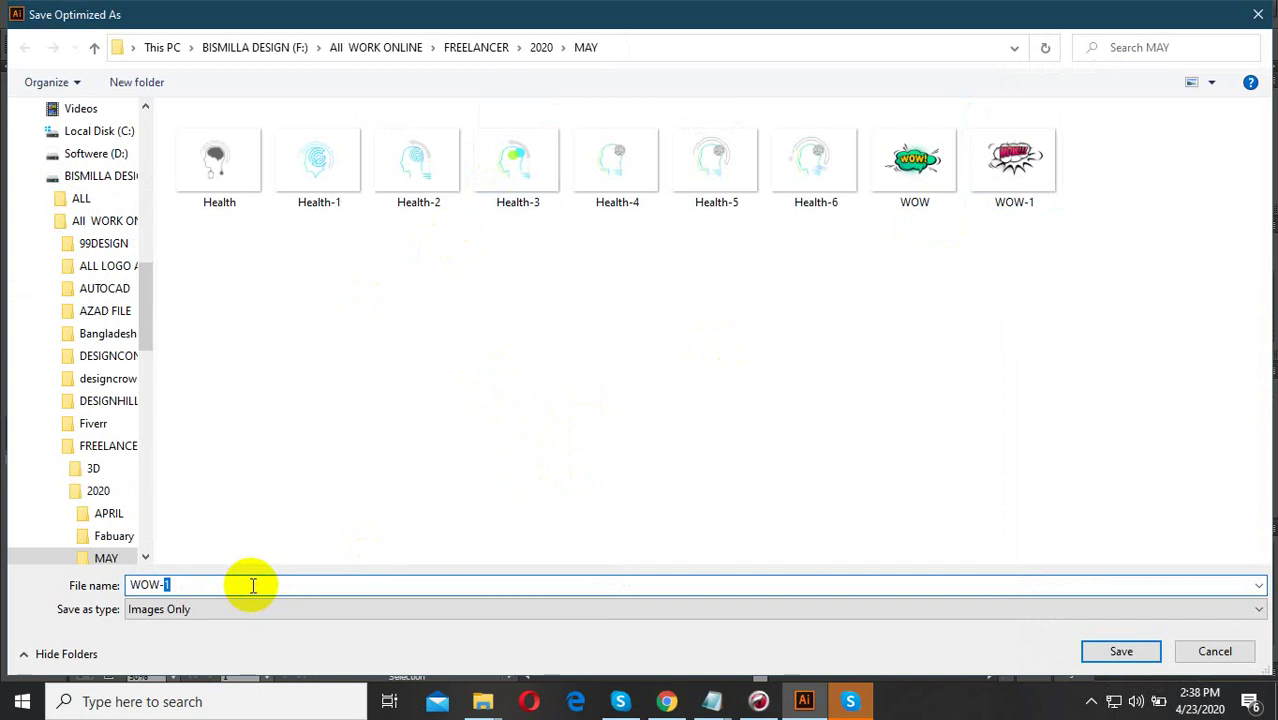
pyautogui.write('2')
pyautogui.click(1100, 651)
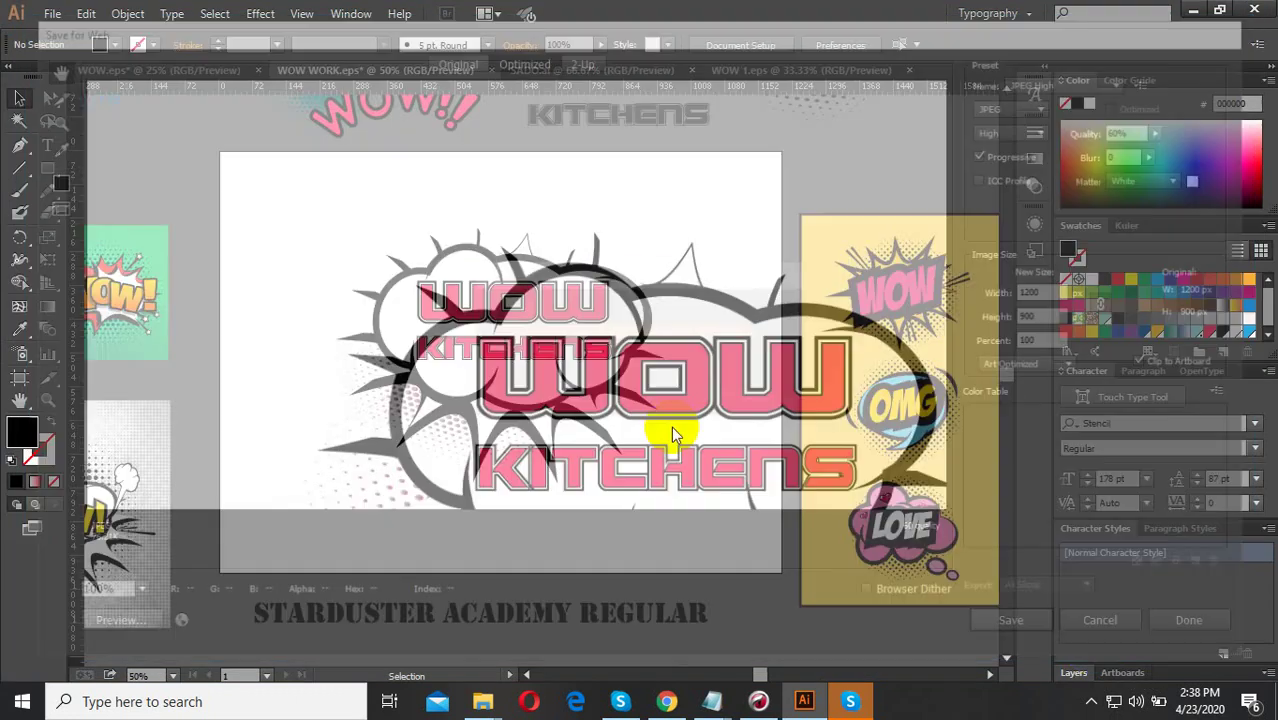
pyautogui.scroll(1, 400, 330)
# Select the green WOW burst artwork, try moving it, then undo the move.
pyautogui.scroll(-2, 600, 300)
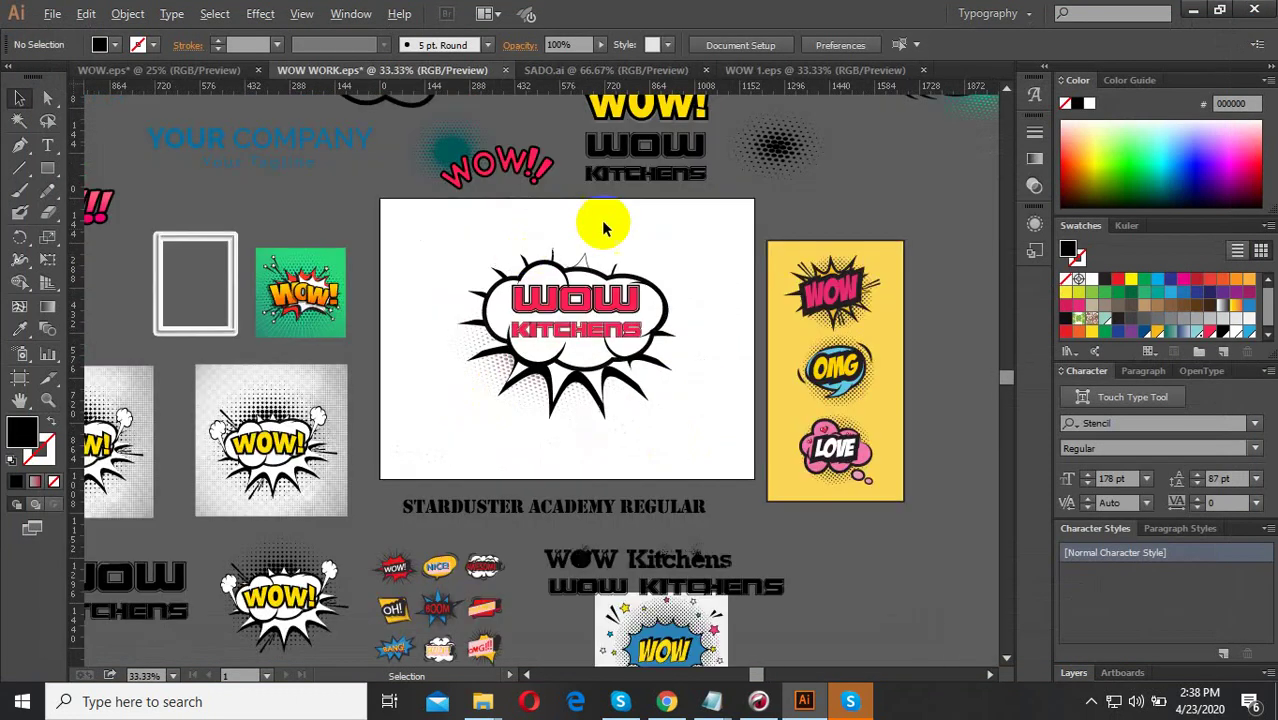
pyautogui.scroll(2, 441, 382)
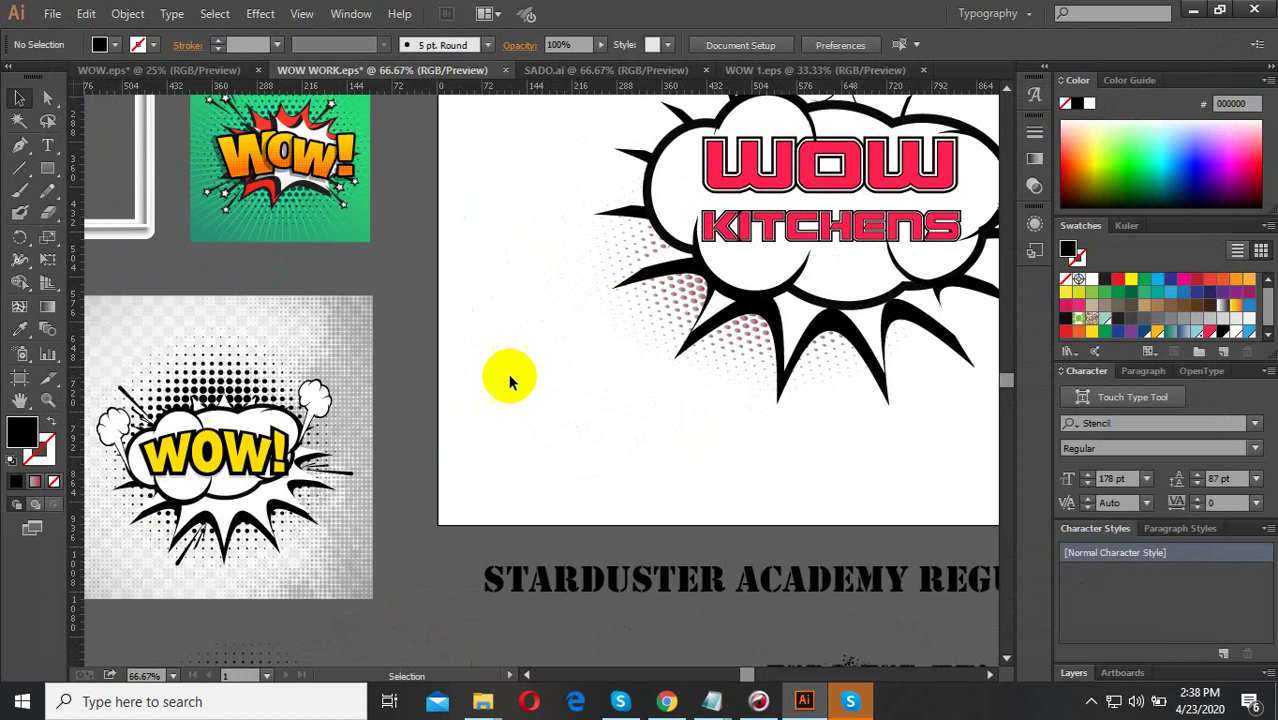
pyautogui.scroll(1, 322, 323)
pyautogui.scroll(1, 222, 315)
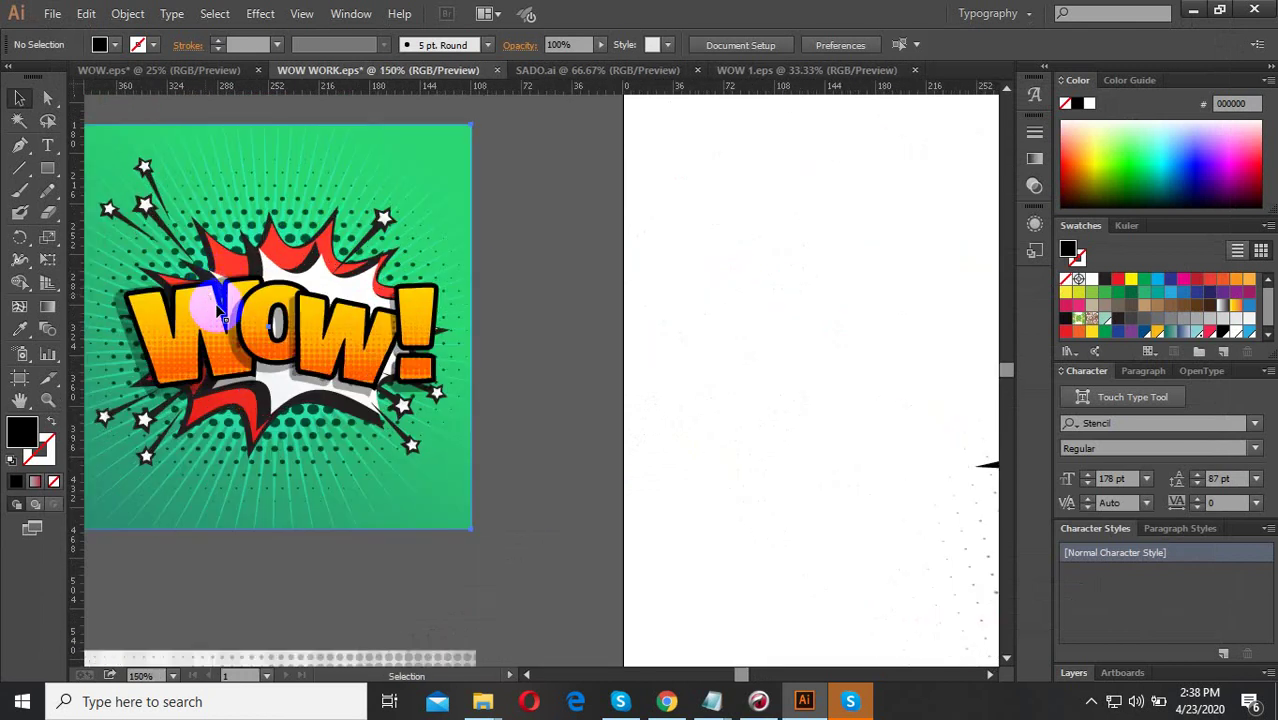
pyautogui.click(247, 325)
pyautogui.scroll(-3, 250, 325)
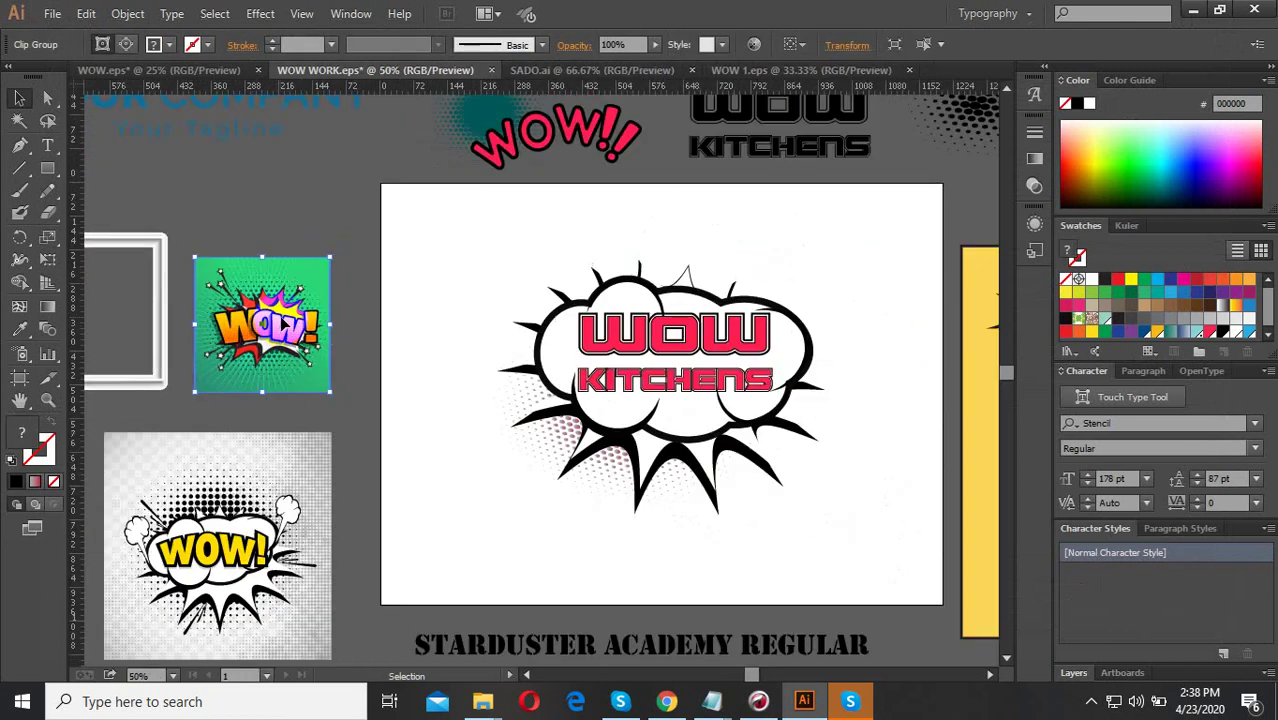
pyautogui.moveTo(267, 196); pyautogui.dragTo(268, 182)
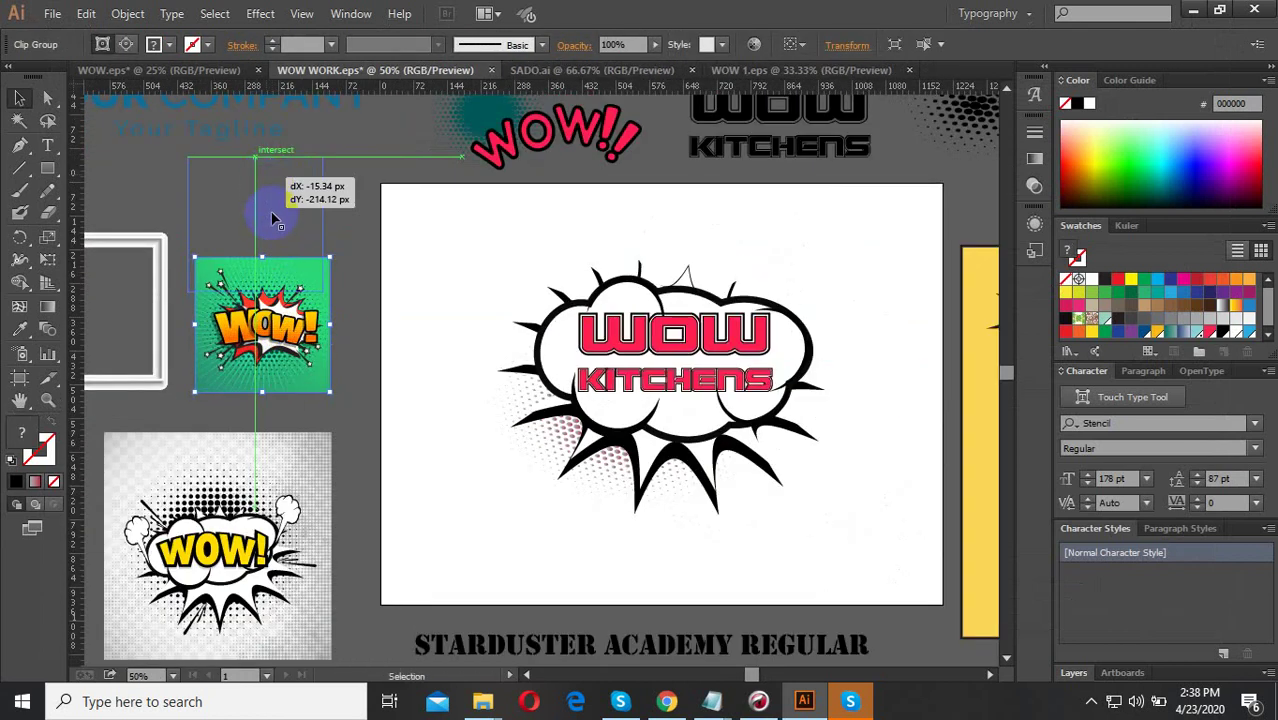
pyautogui.moveTo(275, 280); pyautogui.dragTo(543, 537)
pyautogui.scroll(-3, 543, 366)
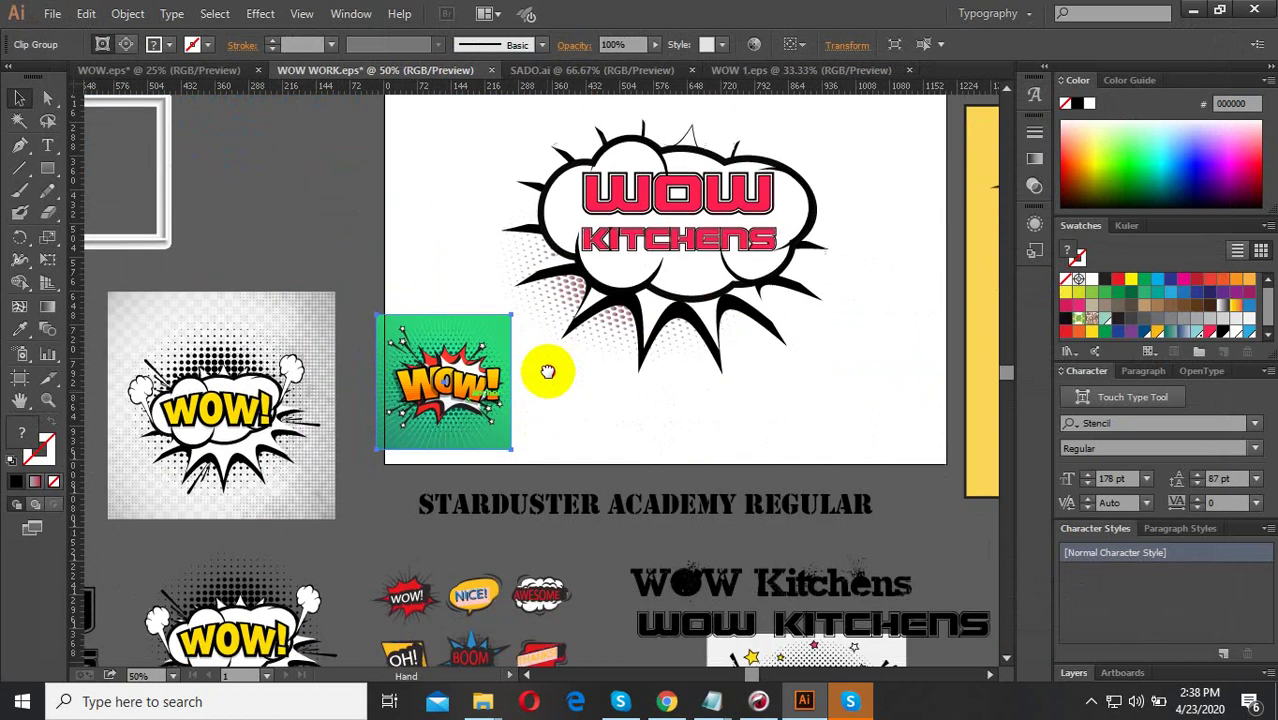
pyautogui.scroll(-1, 545, 377)
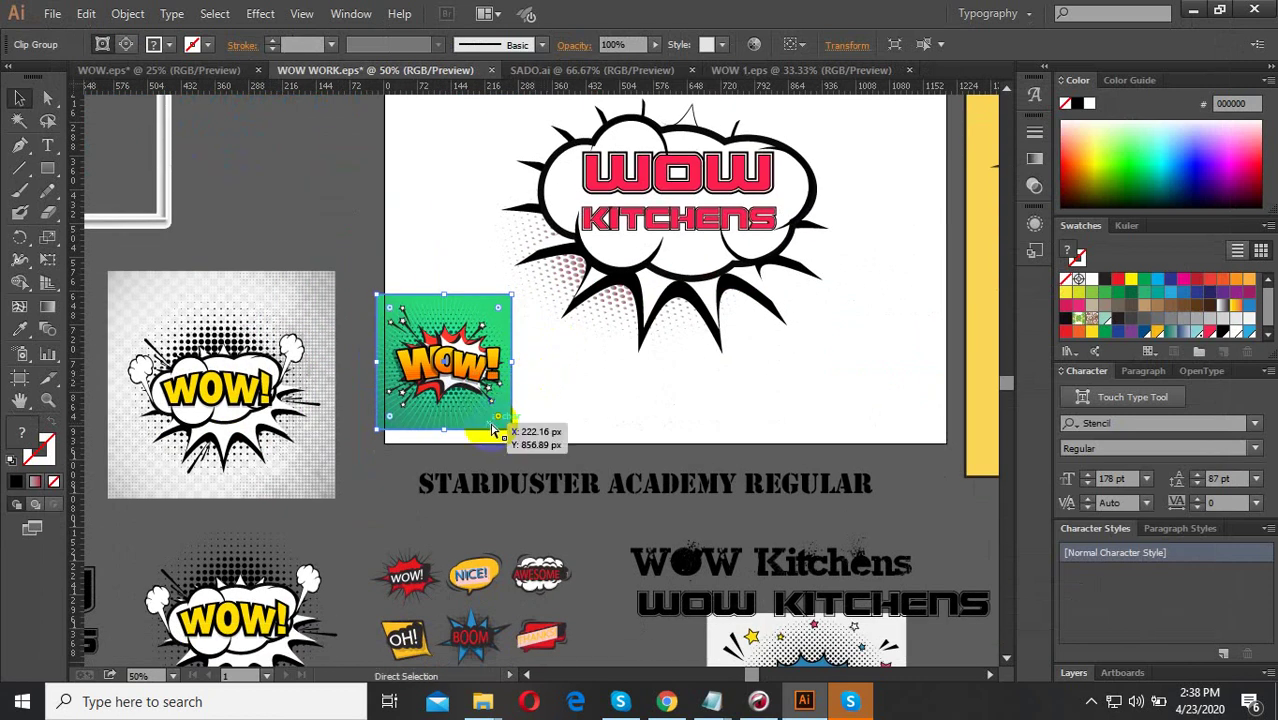
pyautogui.hotkey('ctrl', 'z')
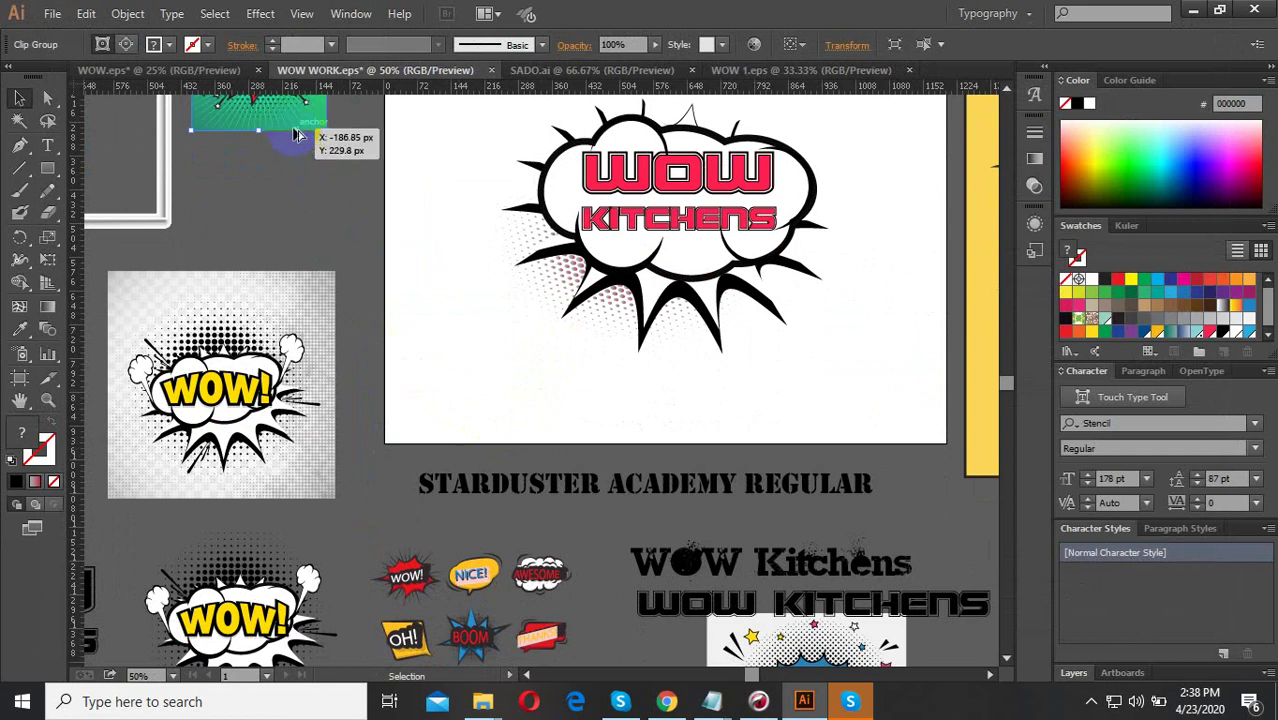
# Copy the green WOW artwork onto the artboard and inspect its clip group contents.
pyautogui.moveTo(291, 129); pyautogui.dragTo(495, 415)
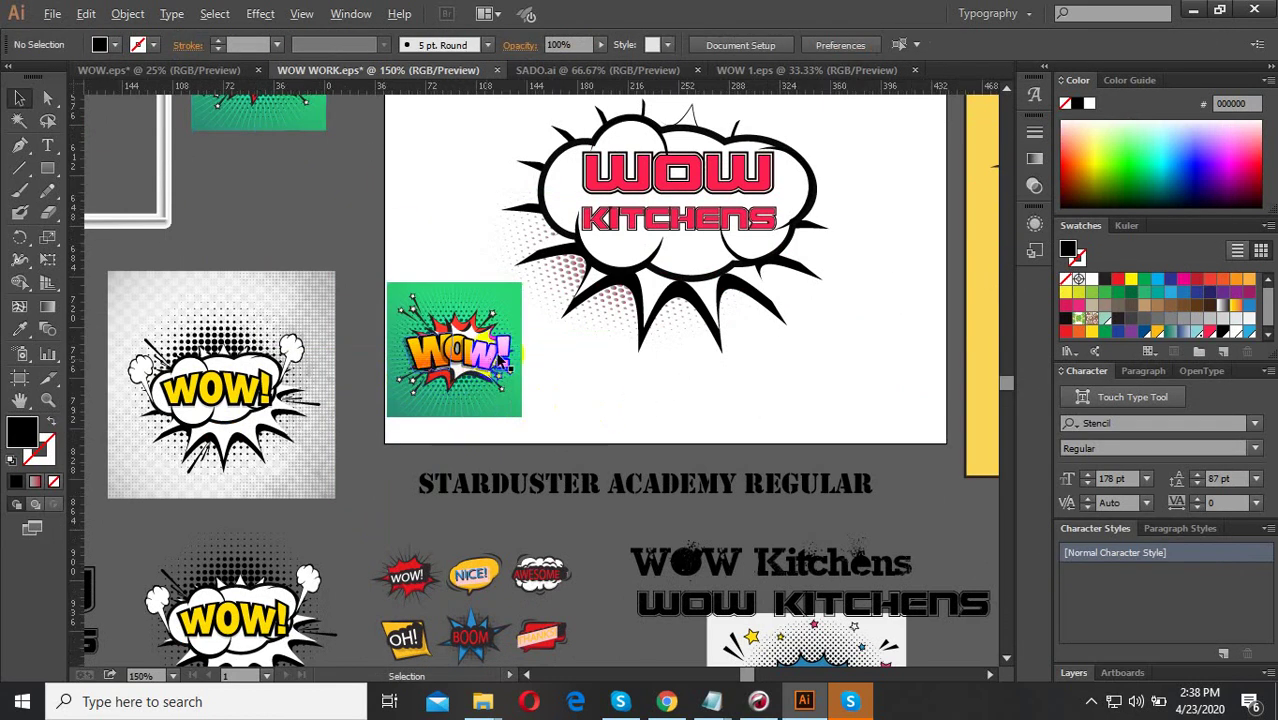
pyautogui.hotkey('ctrl', '=')
pyautogui.hotkey('ctrl', '=')
pyautogui.hotkey('ctrl', '=')
pyautogui.click(537, 335)
pyautogui.rightClick(525, 242)
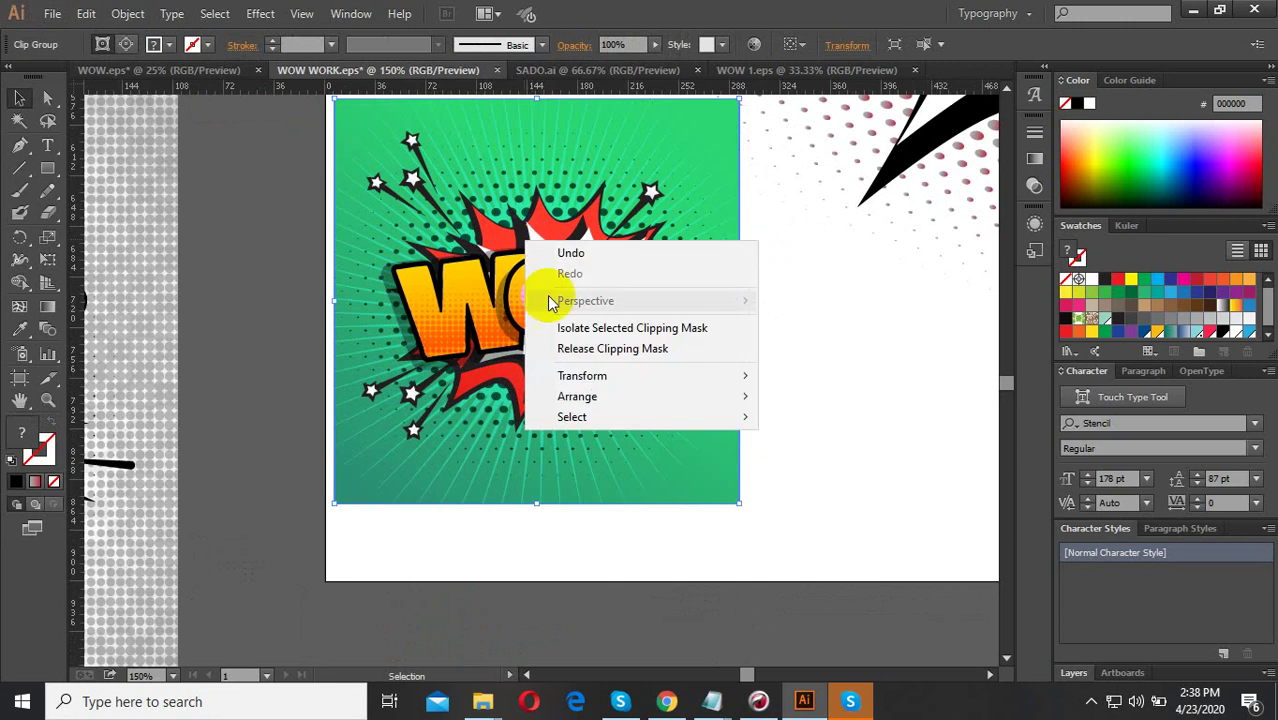
pyautogui.click(512, 215)
pyautogui.doubleClick(520, 212)
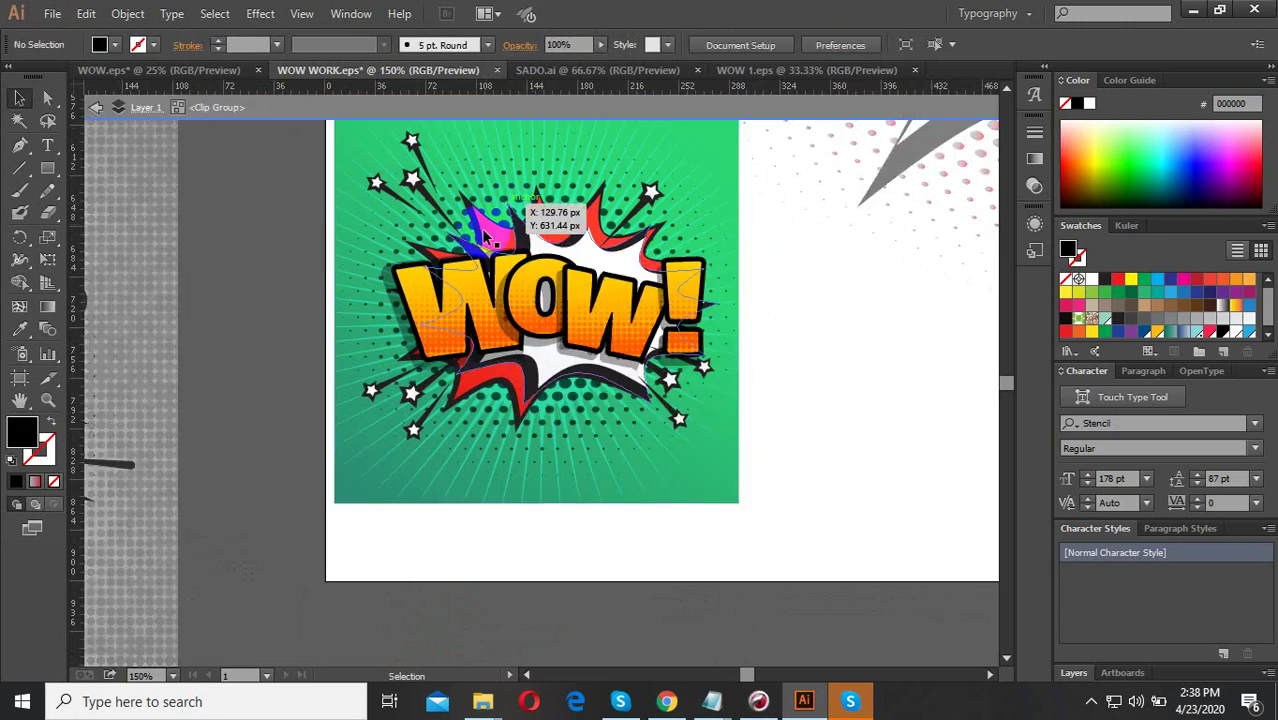
pyautogui.scroll(-3, 502, 300)
pyautogui.click(502, 290)
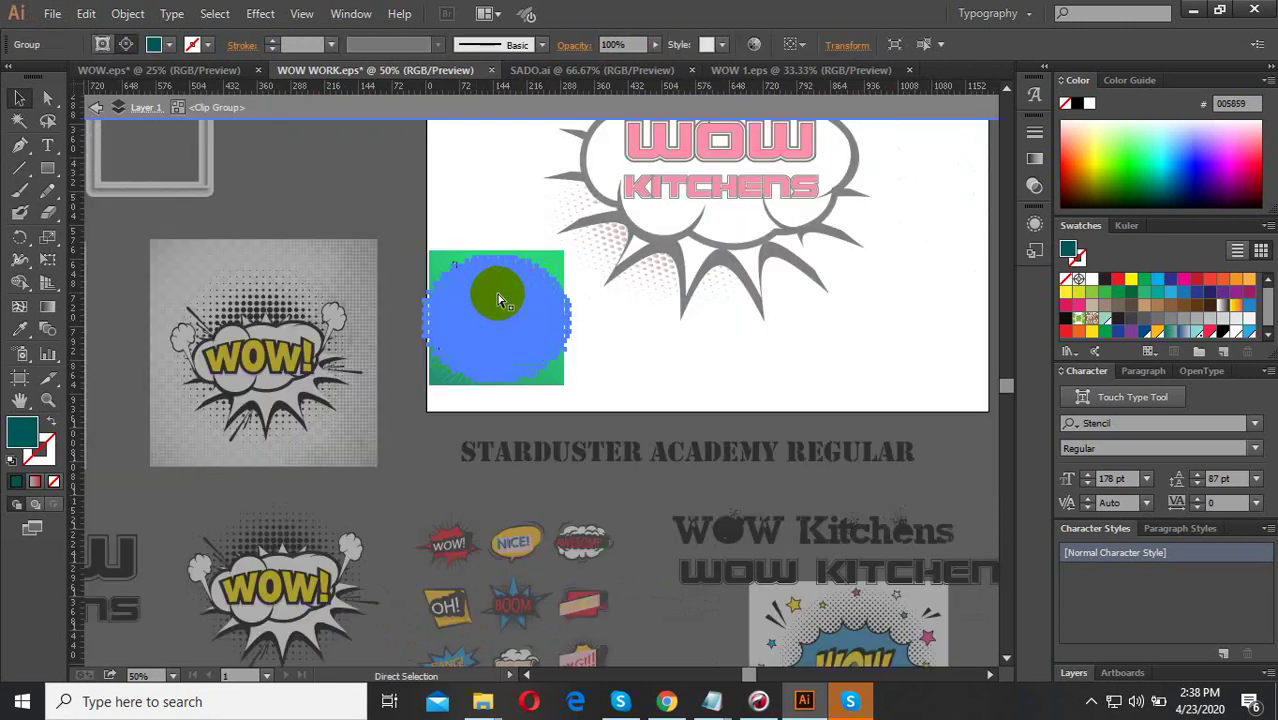
pyautogui.hotkey('ctrl', 'shift', 'a')
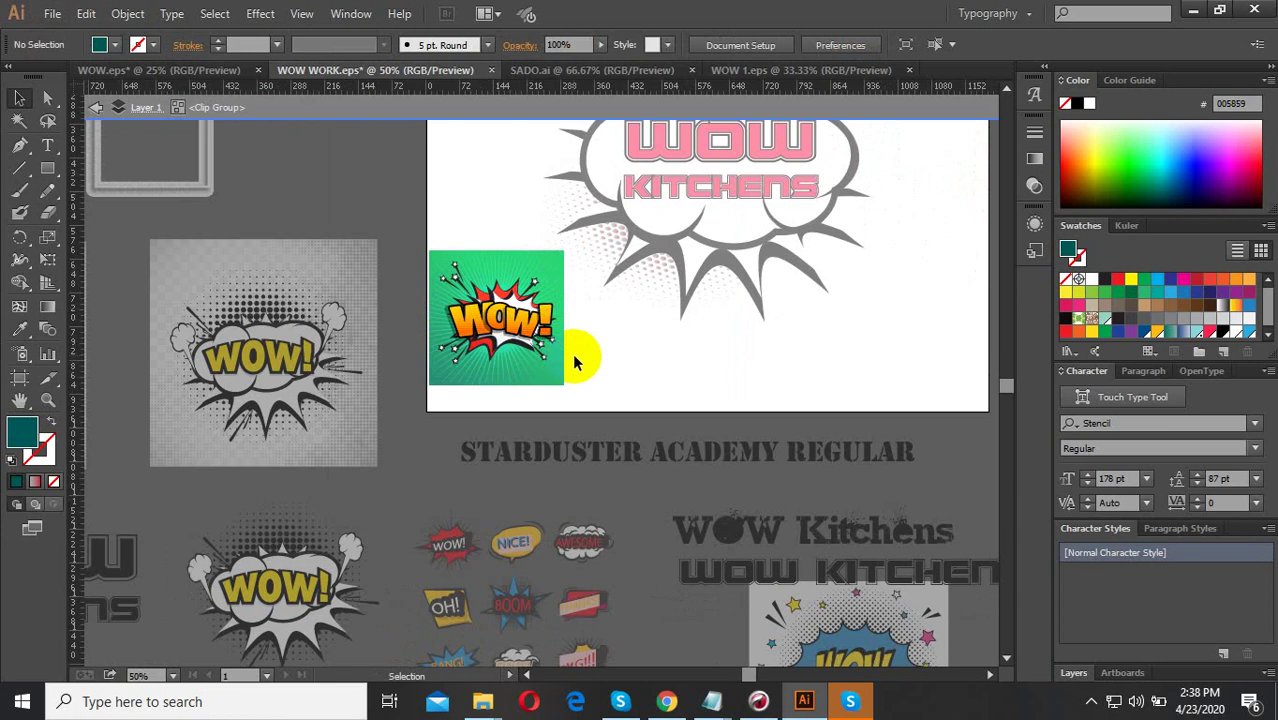
pyautogui.doubleClick(612, 362)
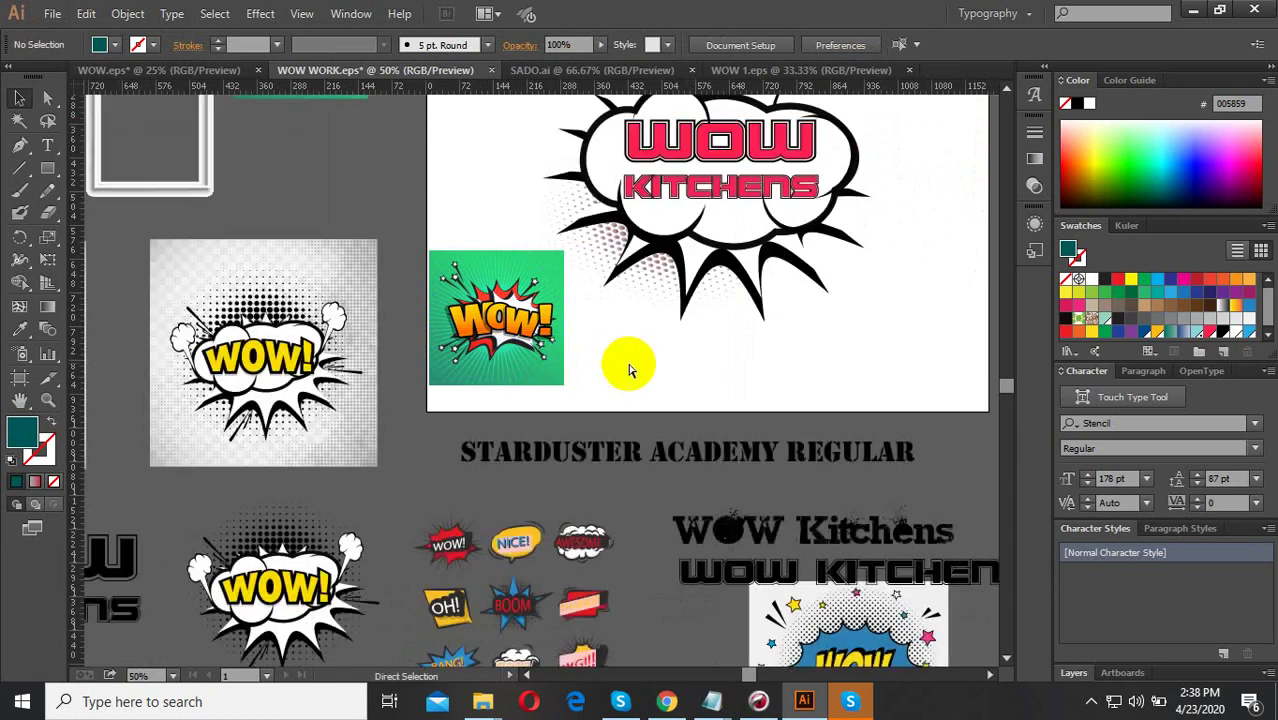
# Place a halftone dot patch near the artboard bottom and ungroup the WOW image.
pyautogui.moveTo(626, 372)
pyautogui.mouseDown()
pyautogui.moveTo(645, 420)
pyautogui.moveTo(660, 412)
pyautogui.mouseUp()
pyautogui.hotkey('ctrl', 'shift', 'a')
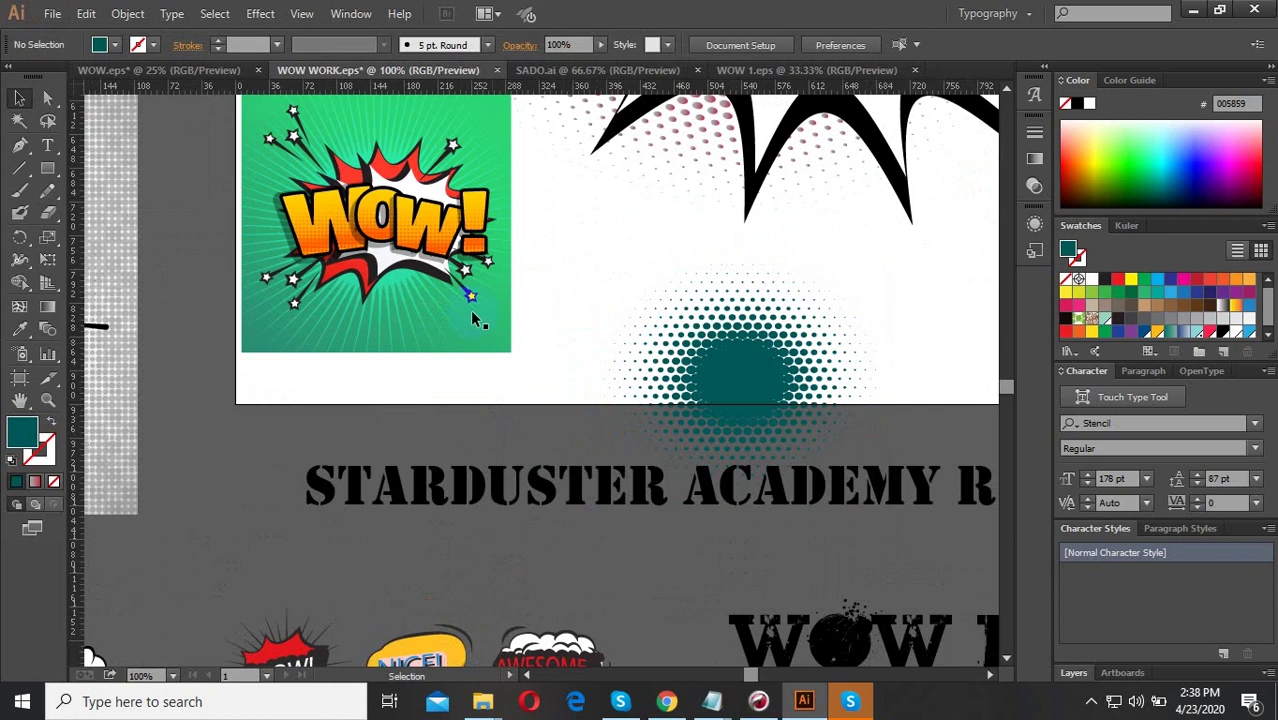
pyautogui.click(404, 242)
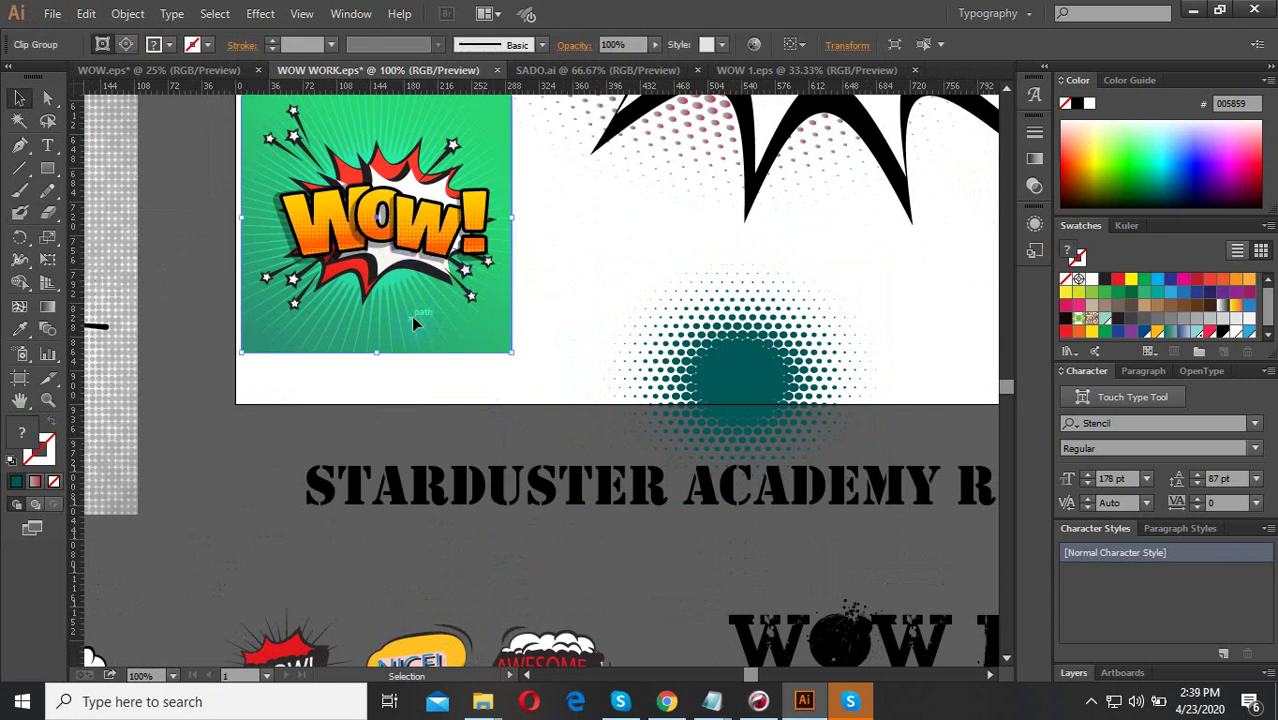
pyautogui.moveTo(425, 330); pyautogui.dragTo(413, 262)
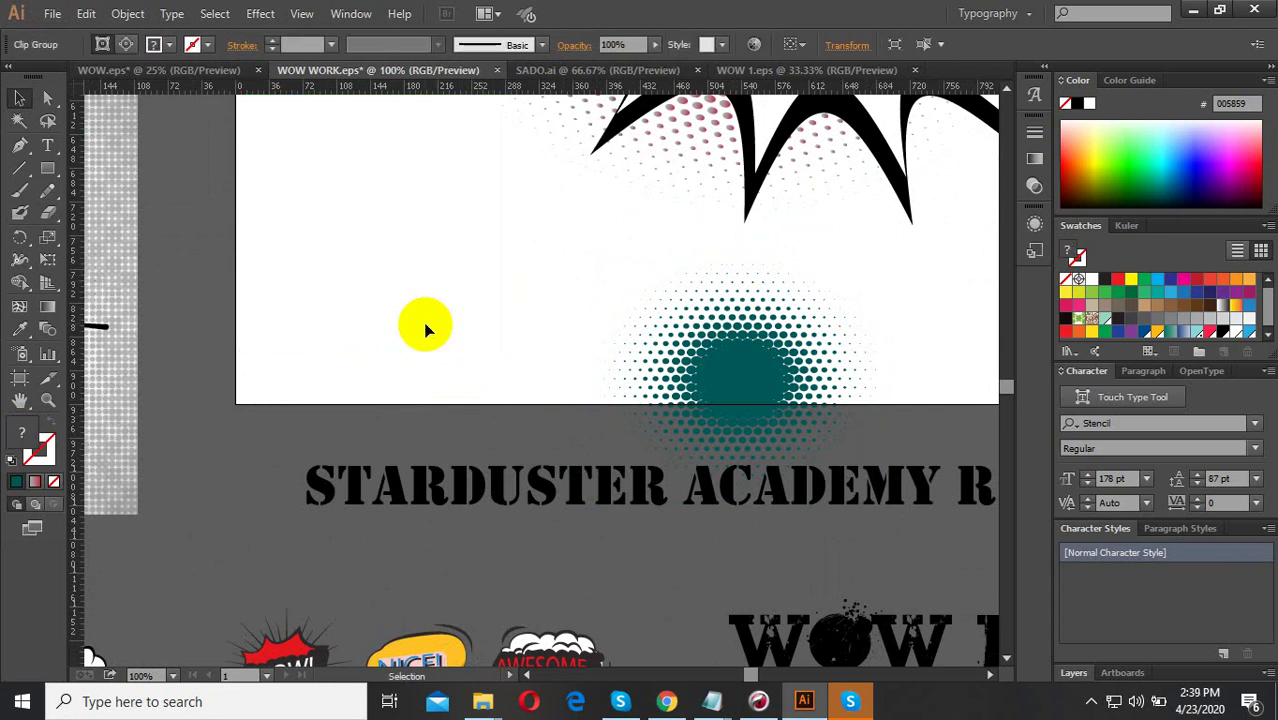
pyautogui.click(128, 13)
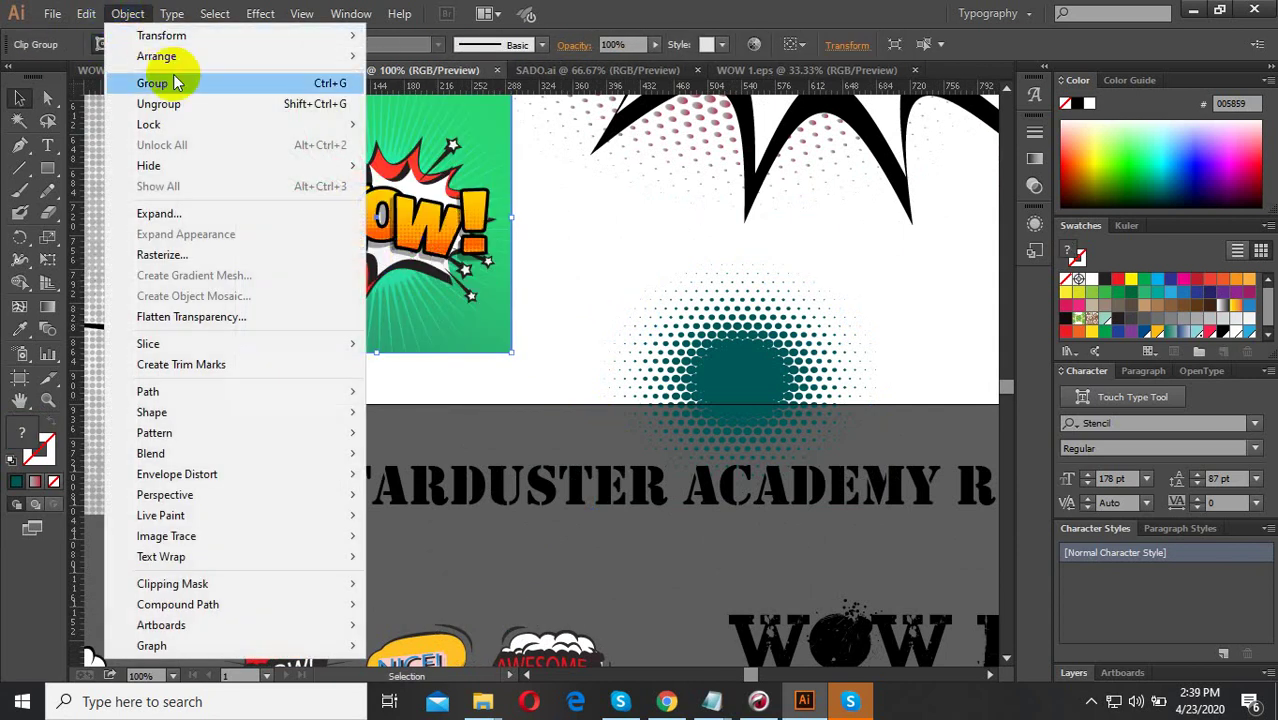
pyautogui.click(180, 104)
# Isolate the WOW clip group, select the burst and lettering pieces, and shift them down-right.
pyautogui.rightClick(390, 172)
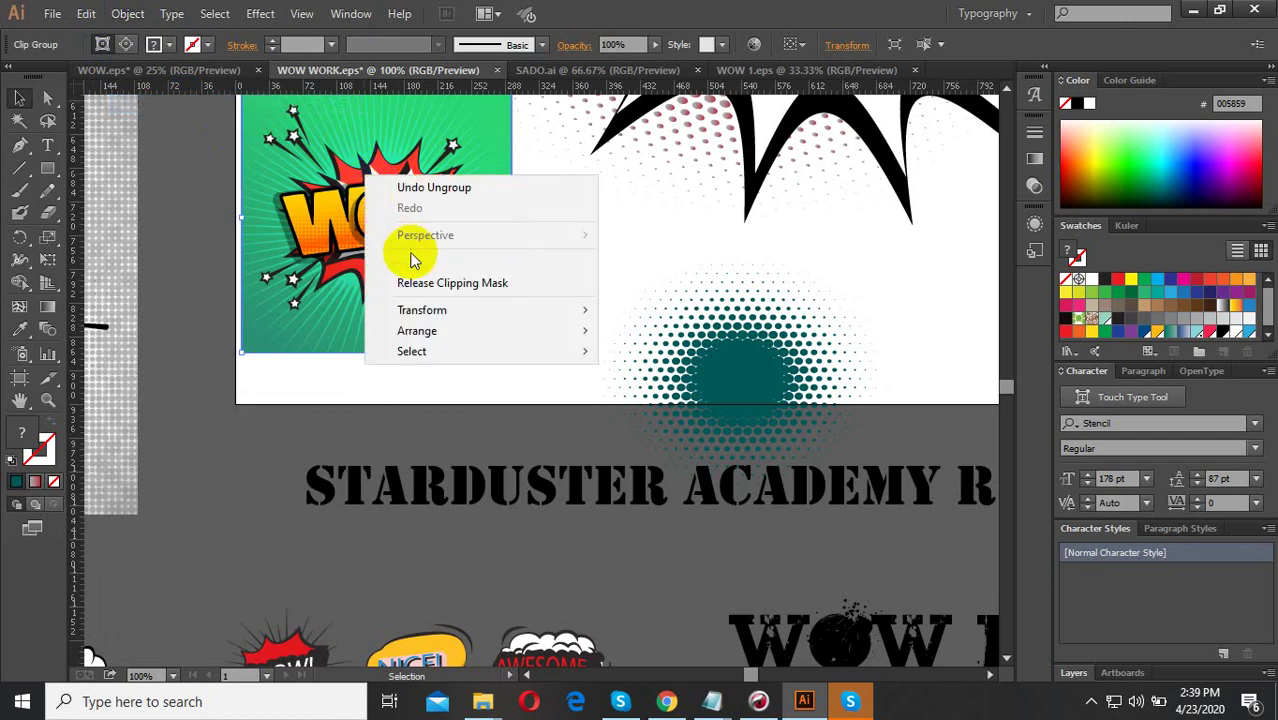
pyautogui.click(128, 13)
pyautogui.click(160, 104)
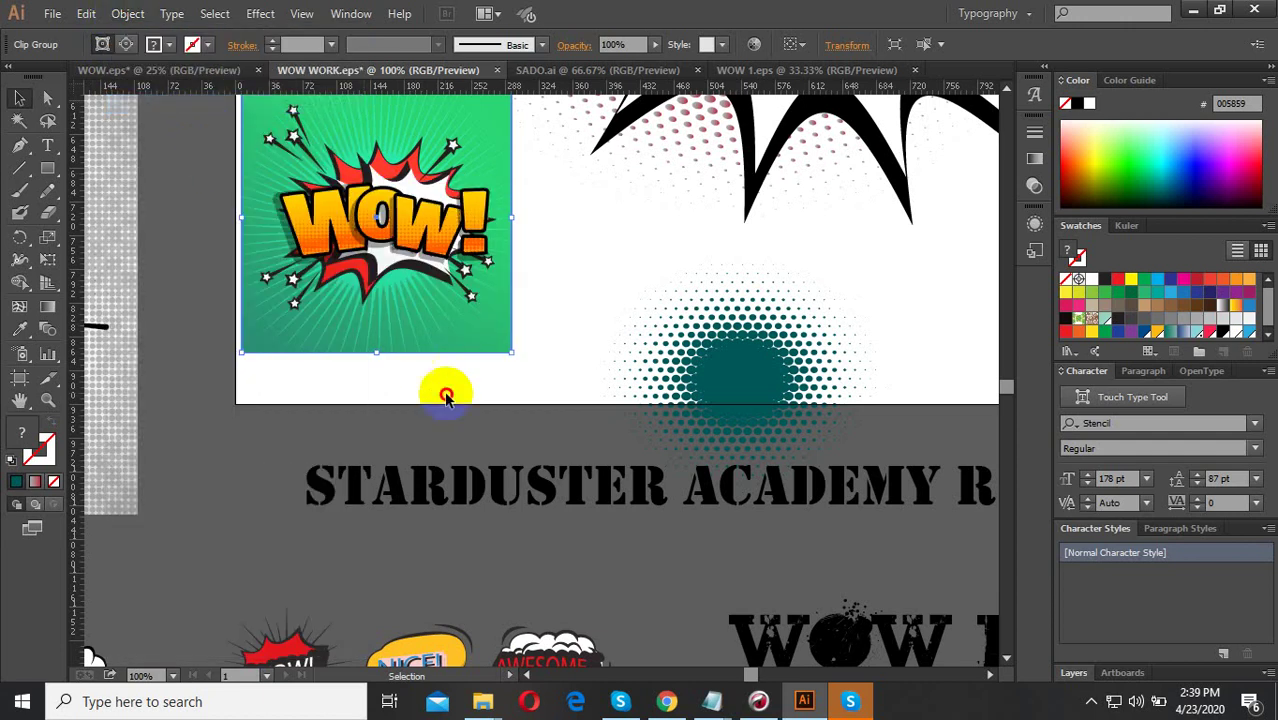
pyautogui.press('Delete')
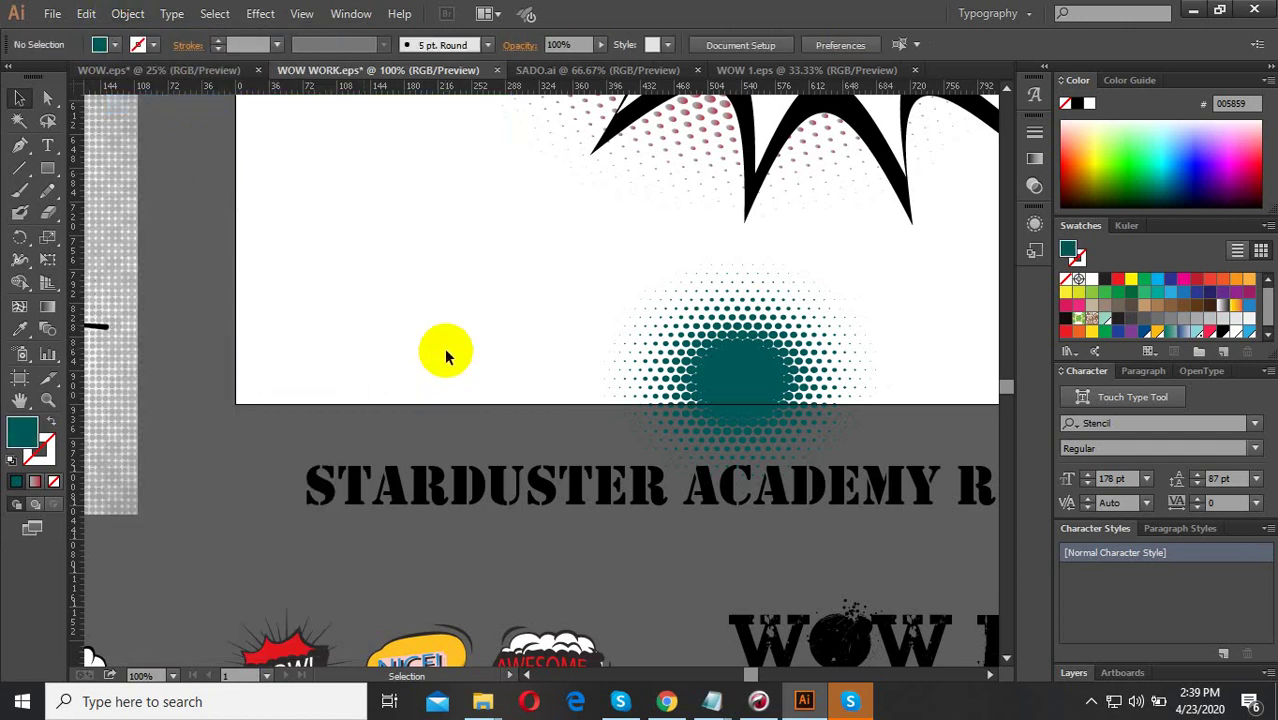
pyautogui.hotkey('ctrl', 'z')
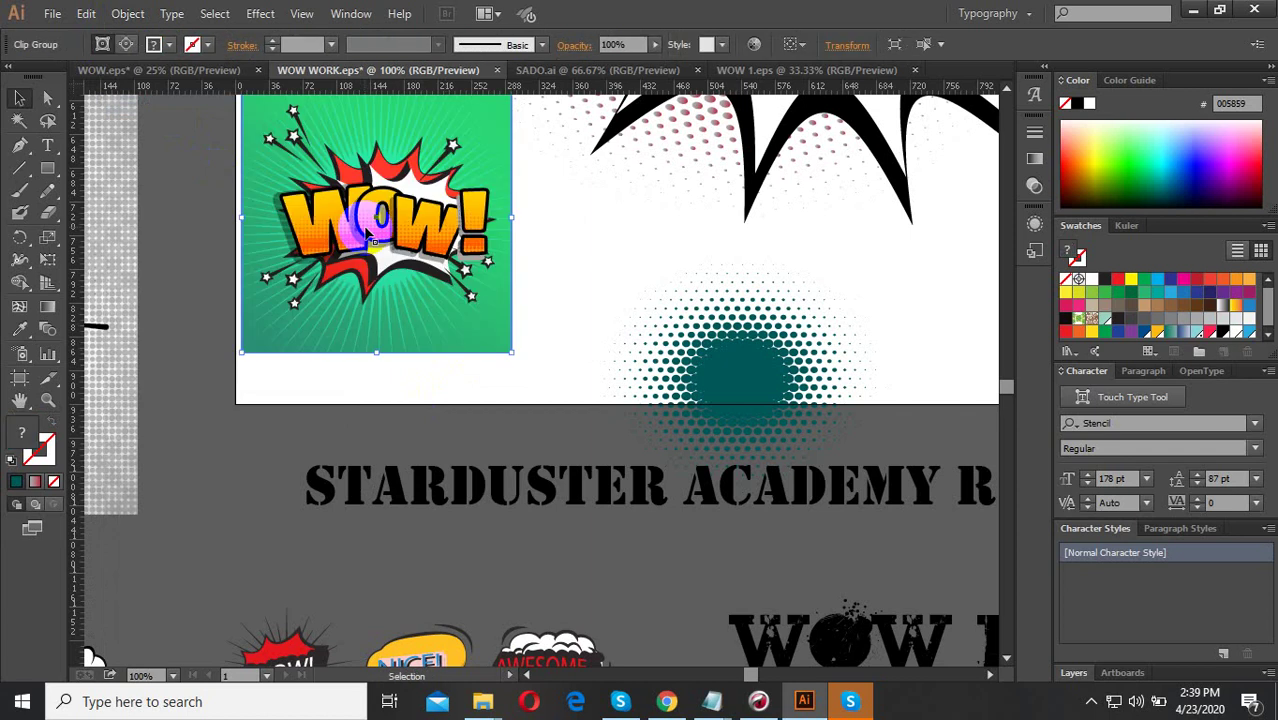
pyautogui.doubleClick(374, 222)
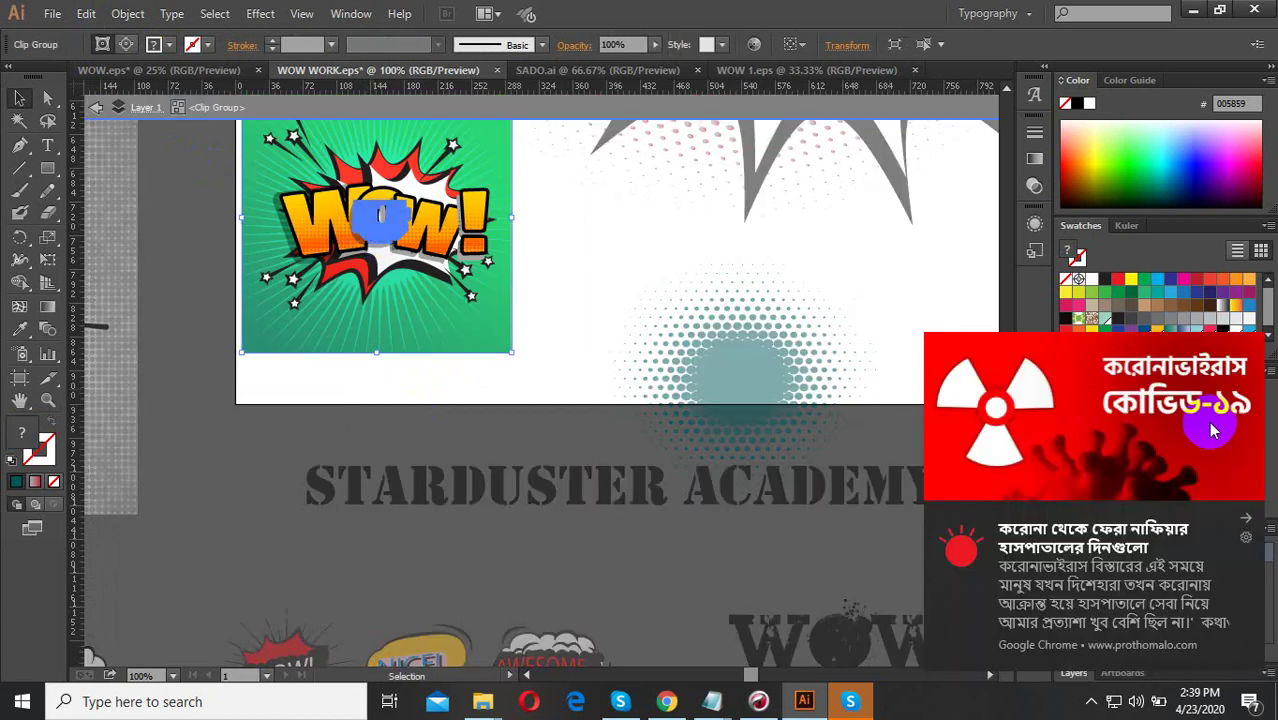
pyautogui.moveTo(580, 310); pyautogui.dragTo(455, 270)
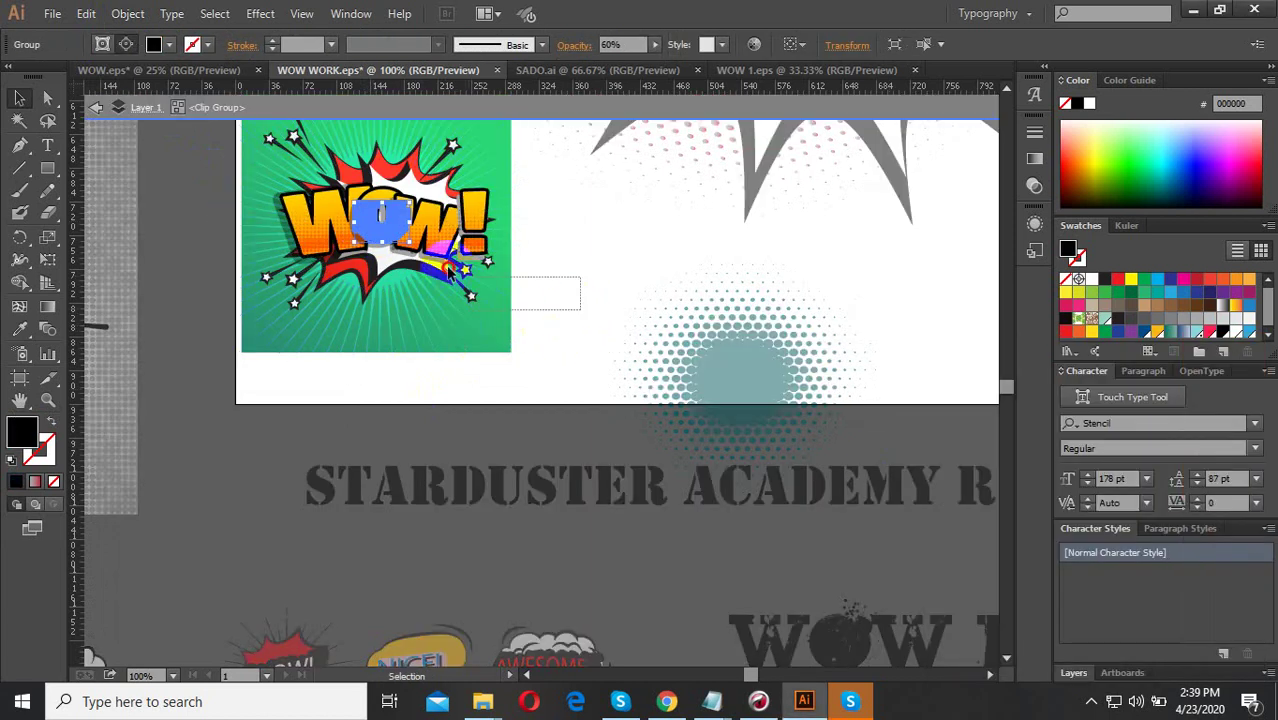
pyautogui.moveTo(278, 150); pyautogui.dragTo(425, 202)
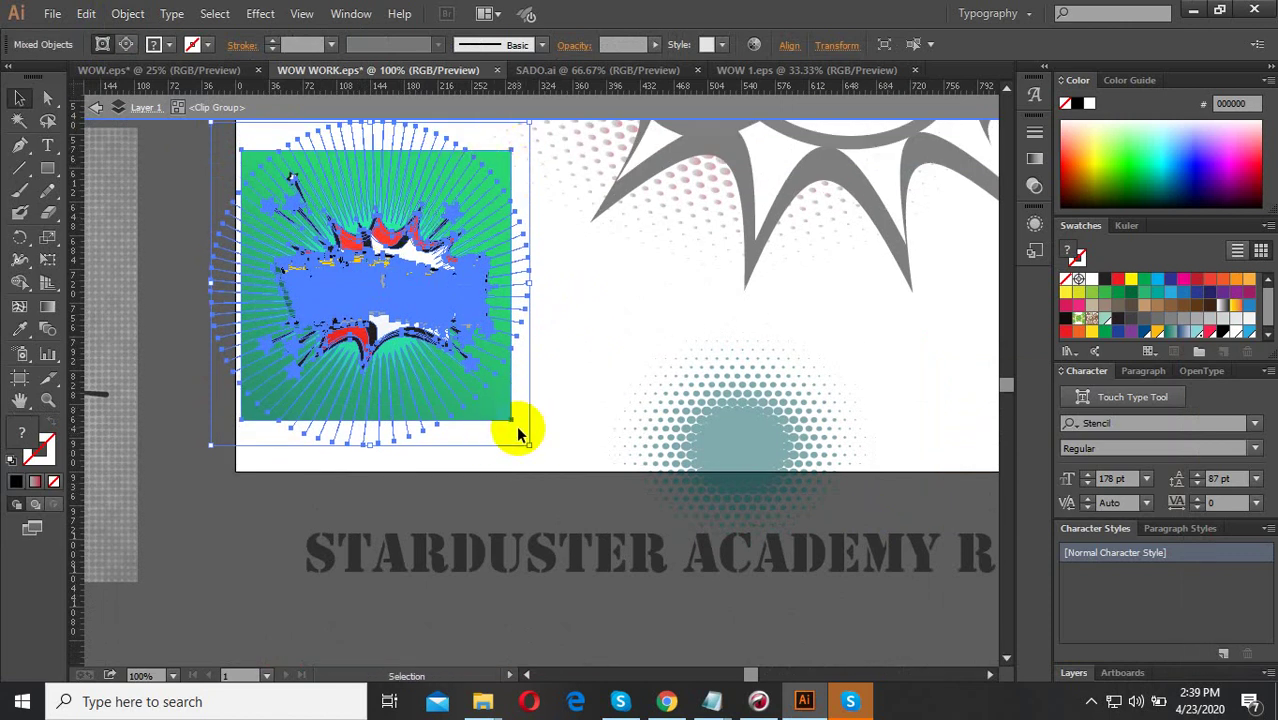
# Delete the rays and burst, leaving the green background, and move the green rectangle up-left.
pyautogui.press('Delete')
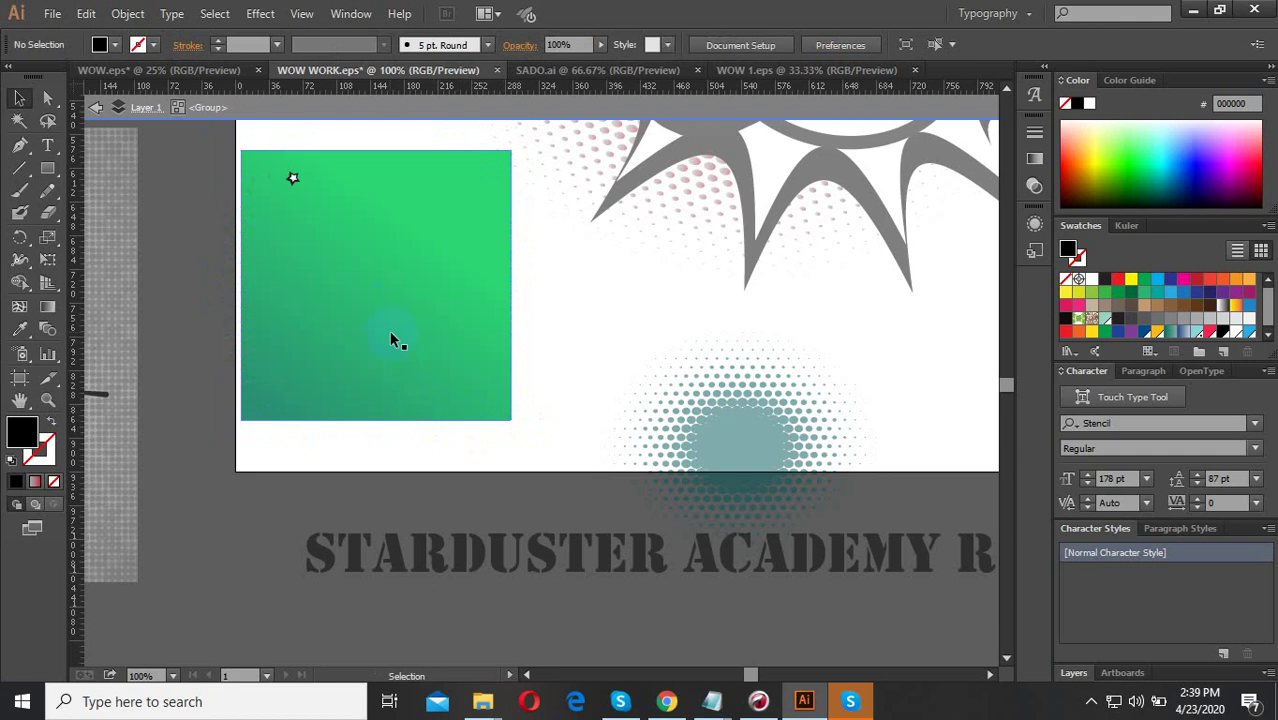
pyautogui.doubleClick(542, 348)
pyautogui.click(426, 392)
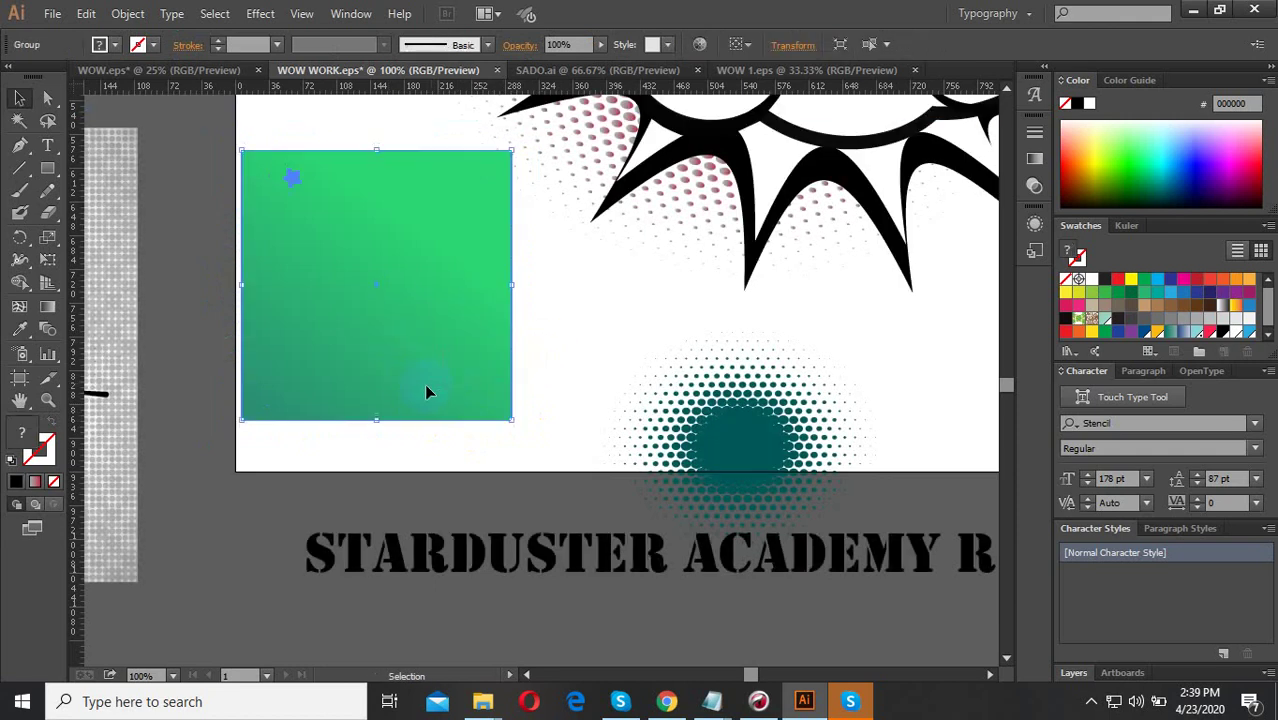
pyautogui.hotkey('ctrl', '-')
pyautogui.moveTo(430, 365)
pyautogui.mouseDown()
pyautogui.moveTo(348, 303)
pyautogui.moveTo(361, 341)
pyautogui.mouseUp()
# Paste, delete and undo edits to restore the green square's position.
pyautogui.hotkey('ctrl', 'v')
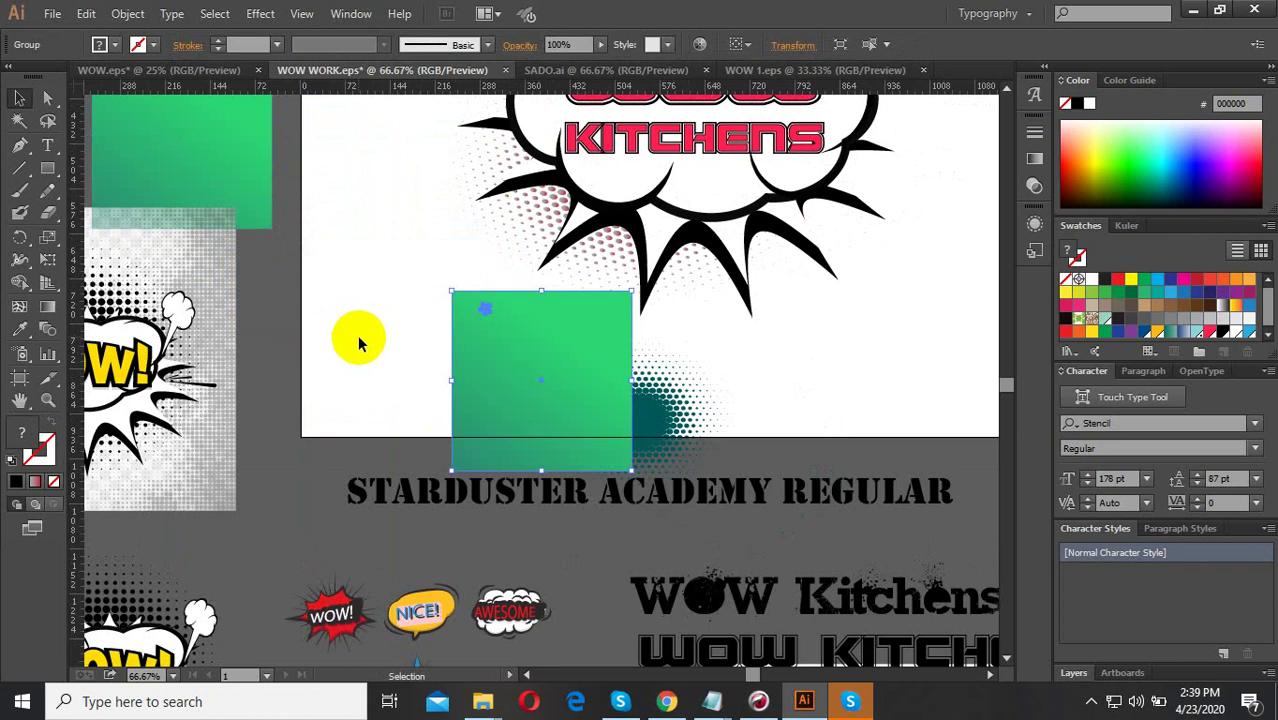
pyautogui.press('Delete')
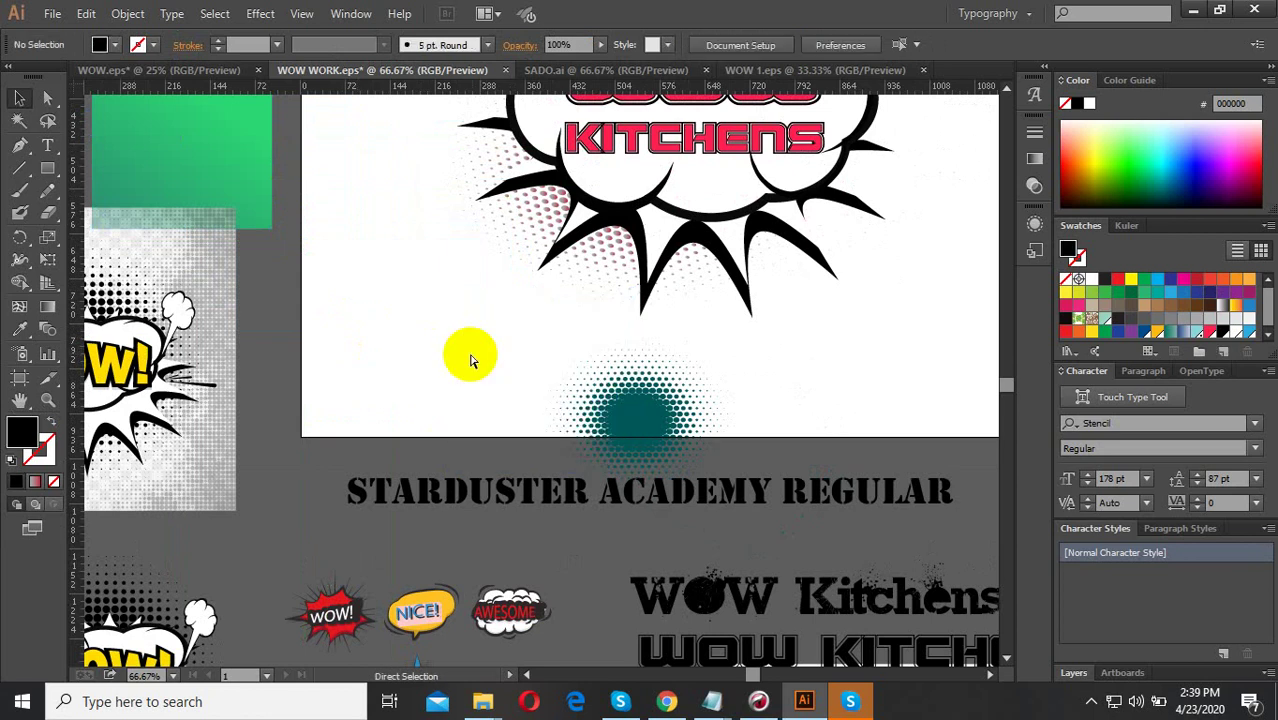
pyautogui.hotkey('ctrl', 'z')
pyautogui.press('Delete')
pyautogui.press('a')
pyautogui.hotkey('ctrl', 'z')
pyautogui.hotkey('ctrl', 'z')
pyautogui.hotkey('ctrl', 'shift', 'z')
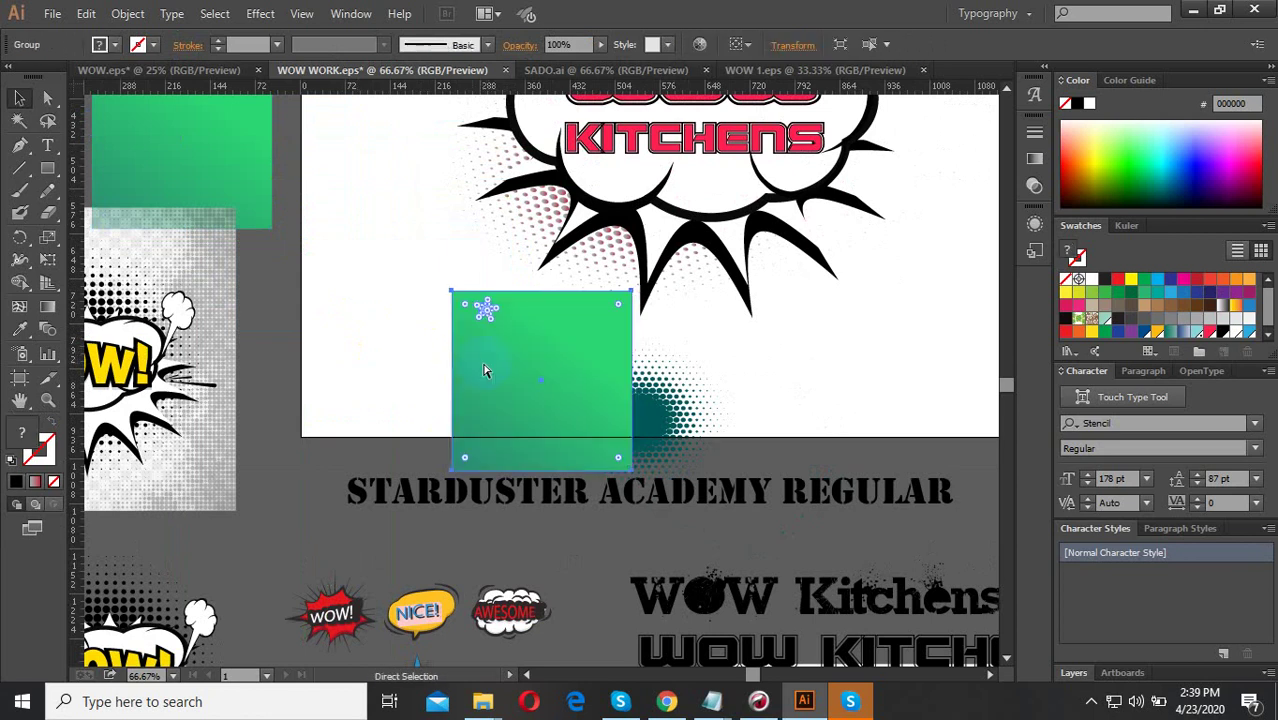
pyautogui.hotkey('ctrl', 'z')
pyautogui.hotkey('ctrl', 'z')
# Zoom in and enter and exit the WOW clip group to inspect its paths.
pyautogui.doubleClick(477, 370)
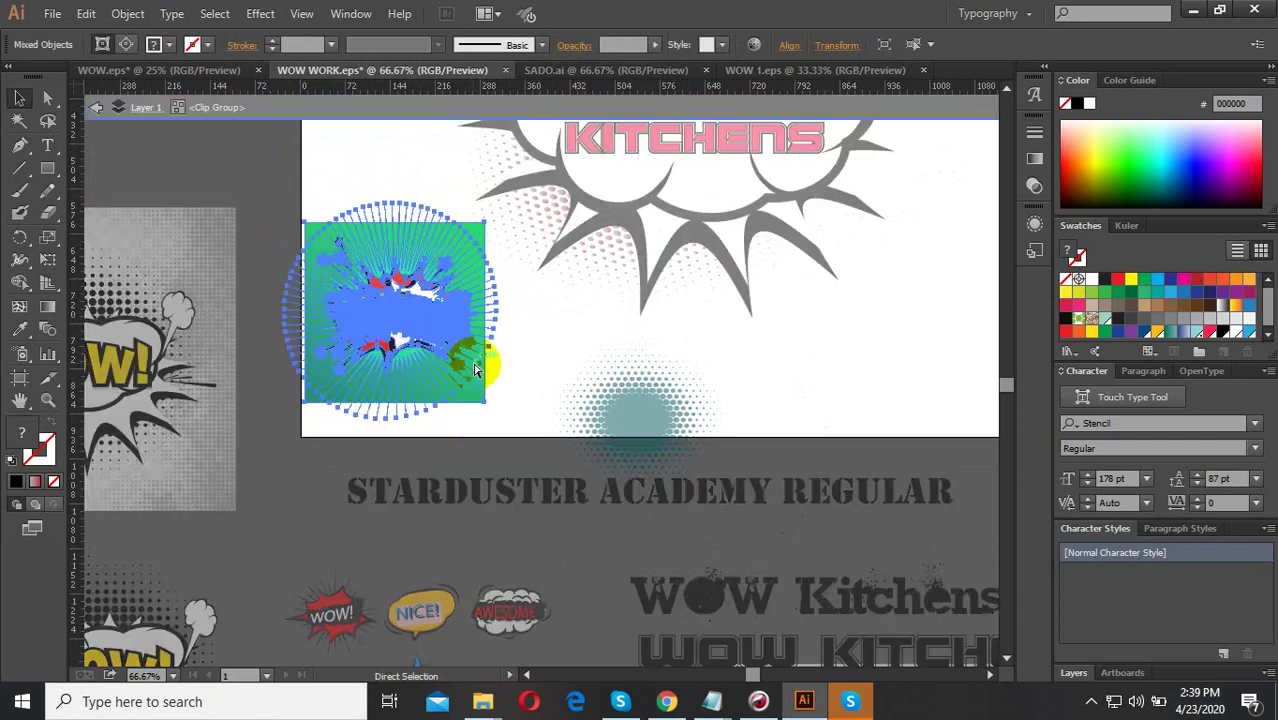
pyautogui.hotkey('ctrl', '+')
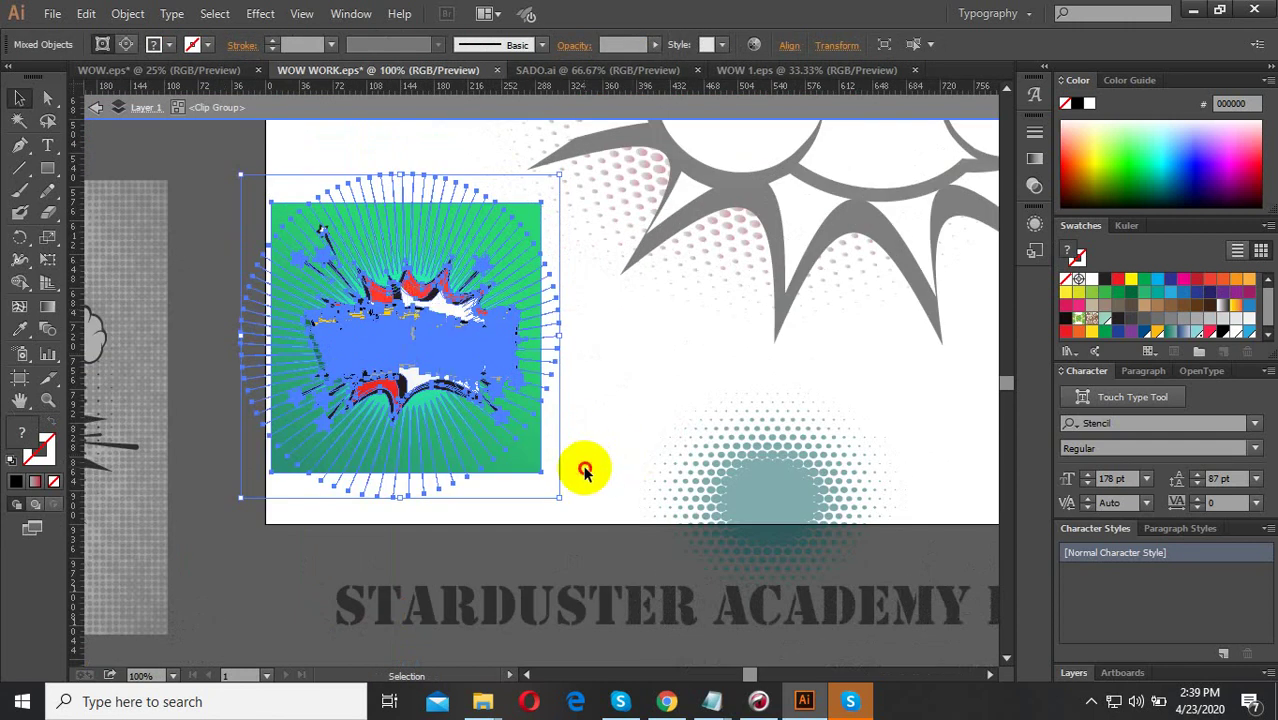
pyautogui.moveTo(585, 471); pyautogui.dragTo(241, 204)
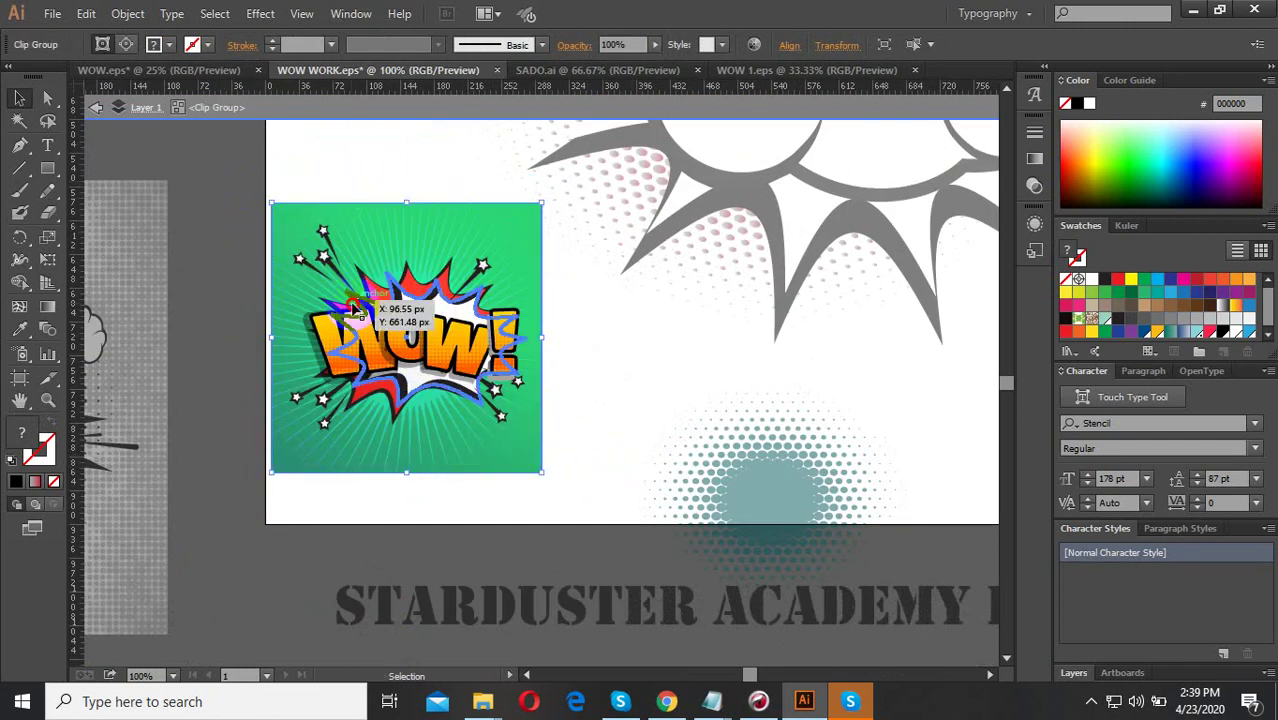
pyautogui.doubleClick(434, 350)
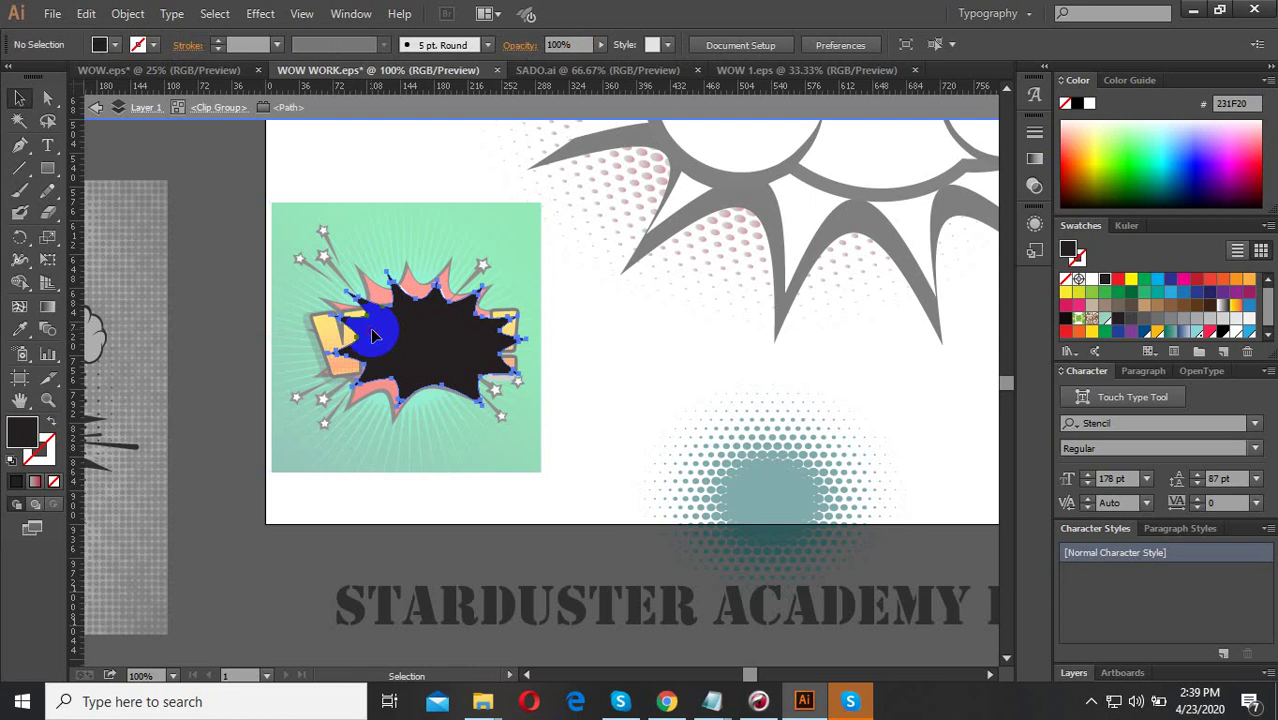
pyautogui.doubleClick(553, 377)
pyautogui.click(293, 297)
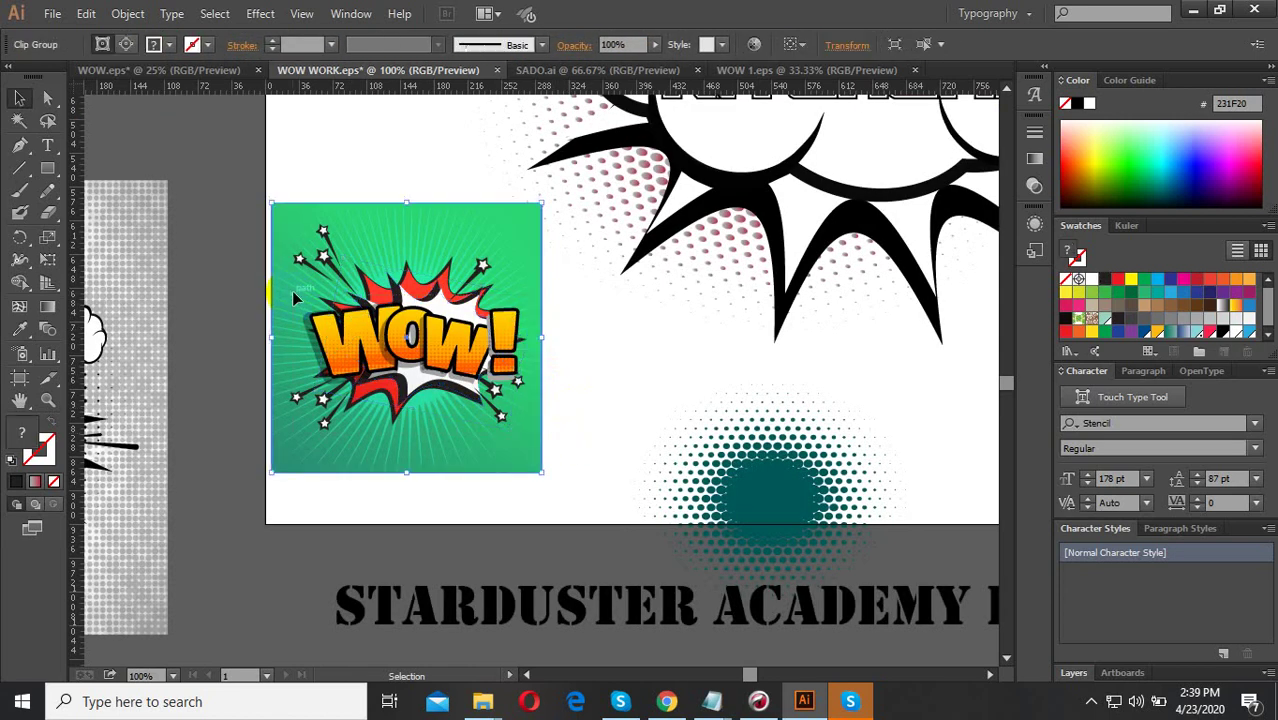
pyautogui.doubleClick(385, 250)
pyautogui.click(557, 443)
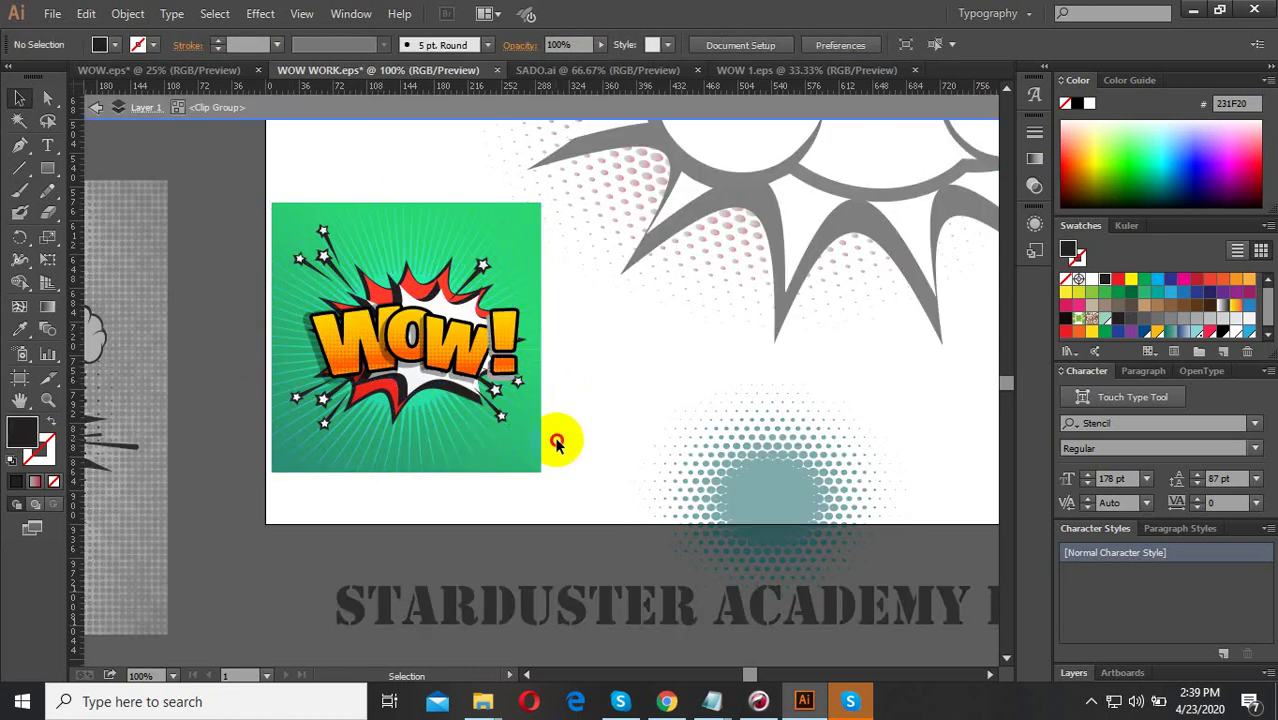
# Pick one of the small stars inside the WOW clip group and reposition the group.
pyautogui.click(277, 230)
pyautogui.scroll(1, 285, 197)
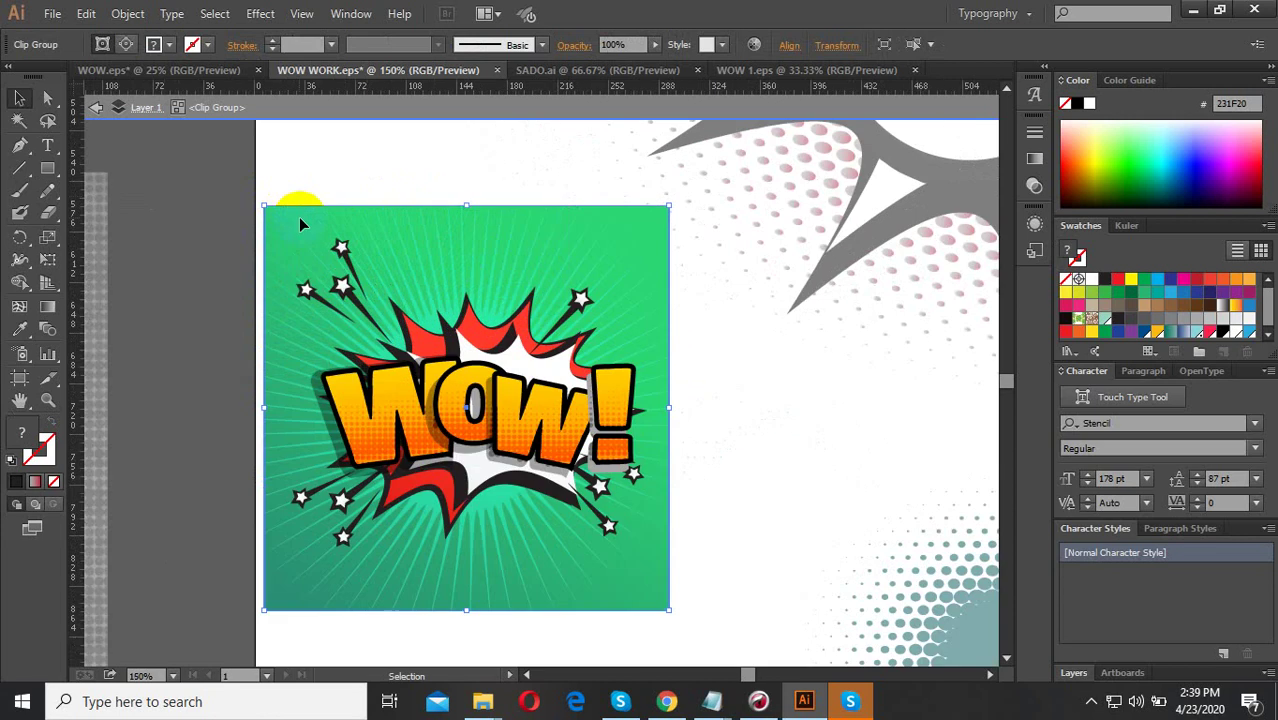
pyautogui.doubleClick(346, 257)
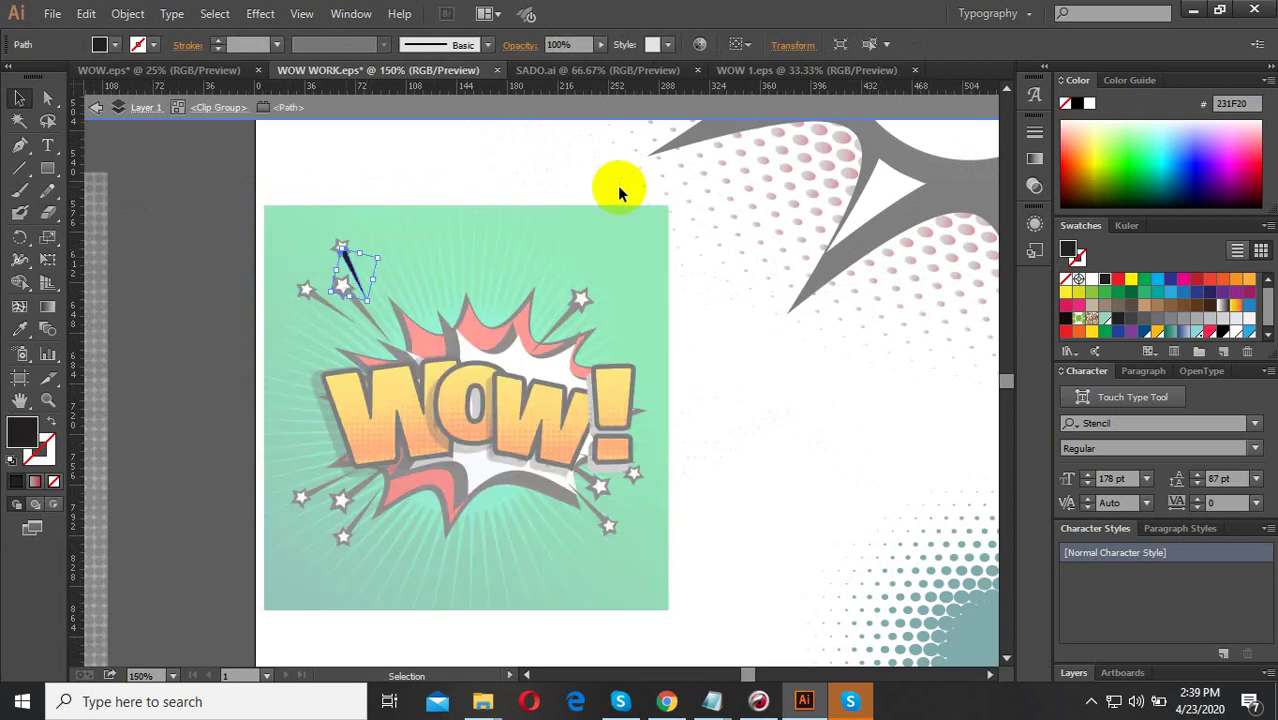
pyautogui.press('Escape')
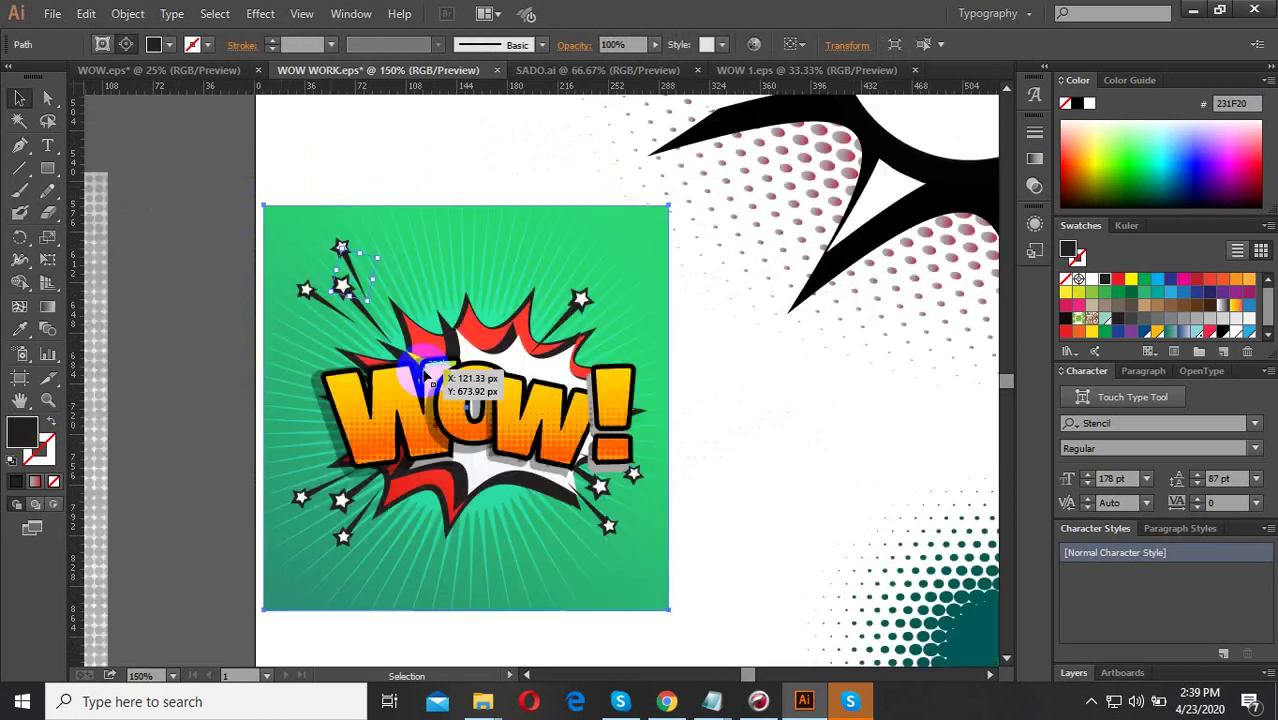
pyautogui.moveTo(427, 366); pyautogui.dragTo(427, 376)
# Marquee-select the burst artwork inside the clip group and remove it from the green square.
pyautogui.doubleClick(455, 380)
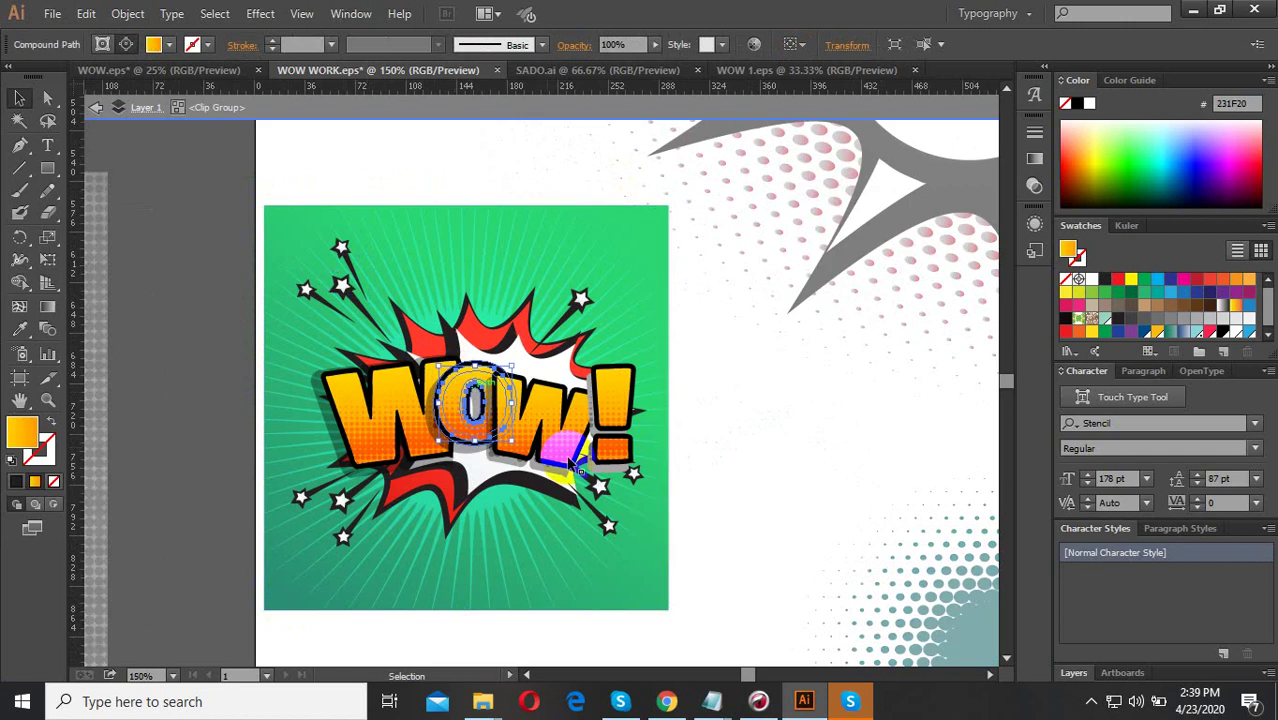
pyautogui.moveTo(724, 574); pyautogui.dragTo(286, 260)
pyautogui.press('a')
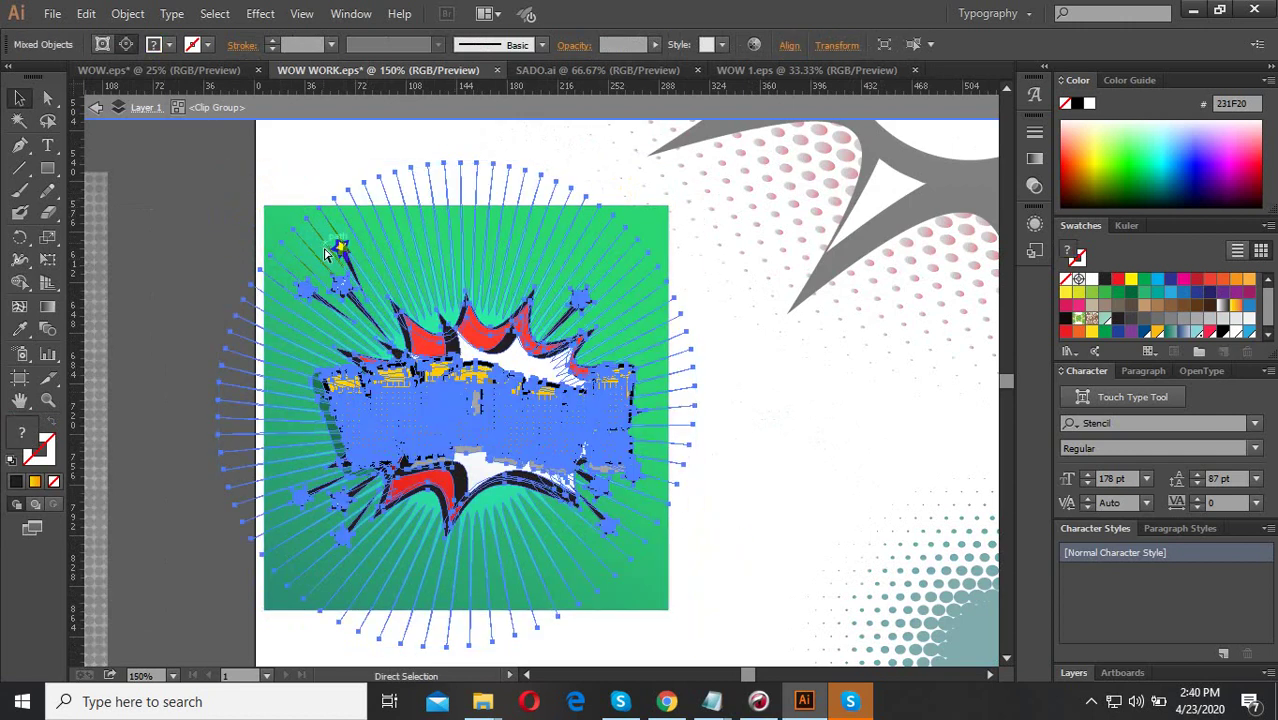
pyautogui.press('Delete')
pyautogui.press('v')
pyautogui.press('Escape')
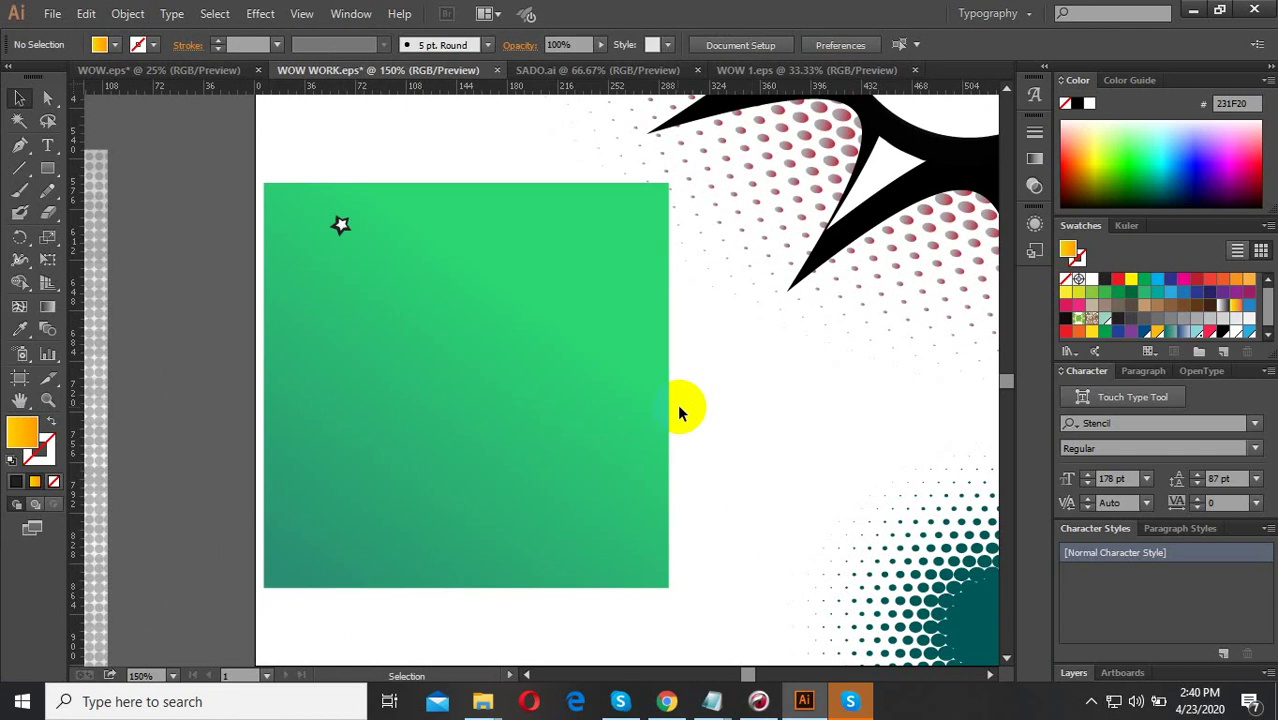
pyautogui.click(518, 443)
pyautogui.scroll(-2, 522, 448)
# Move the green square up-left and place the WOW burst at the artboard's lower left.
pyautogui.moveTo(522, 448); pyautogui.dragTo(262, 224)
pyautogui.moveTo(405, 405)
pyautogui.mouseDown()
pyautogui.moveTo(484, 423)
pyautogui.moveTo(479, 300)
pyautogui.mouseUp()
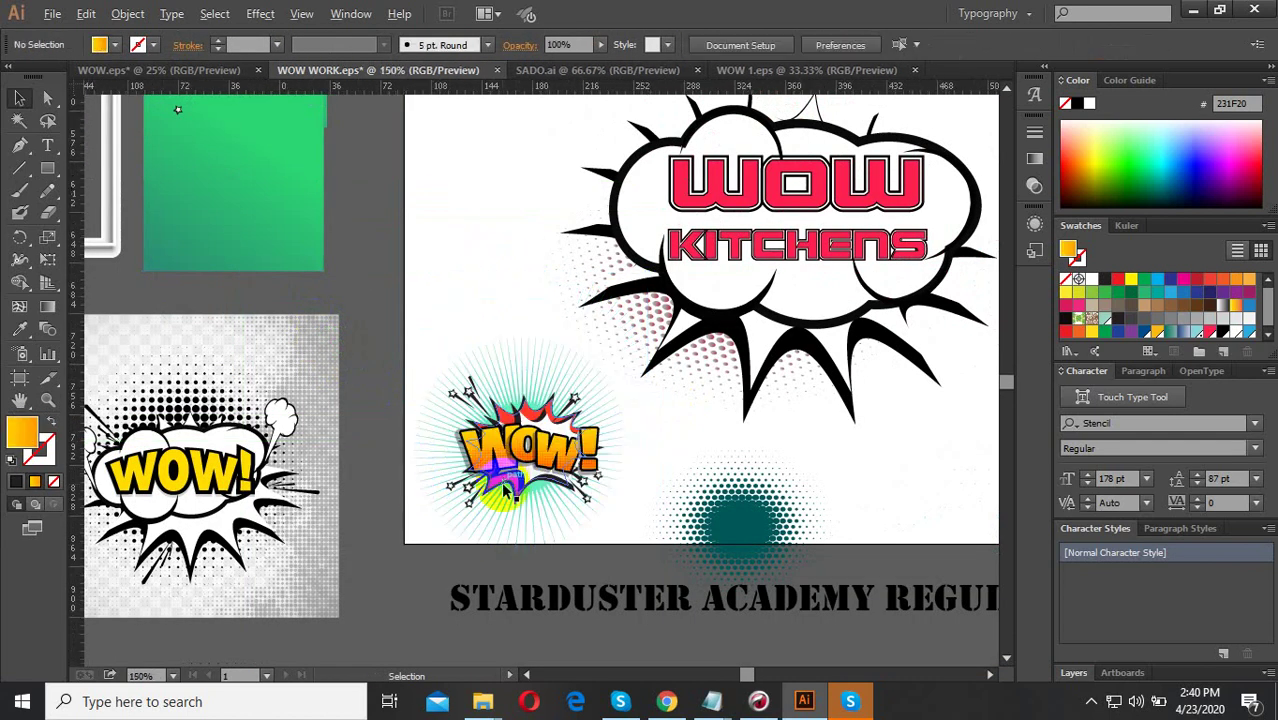
pyautogui.scroll(3, 497, 290)
pyautogui.scroll(-2, 497, 290)
pyautogui.scroll(2, 560, 365)
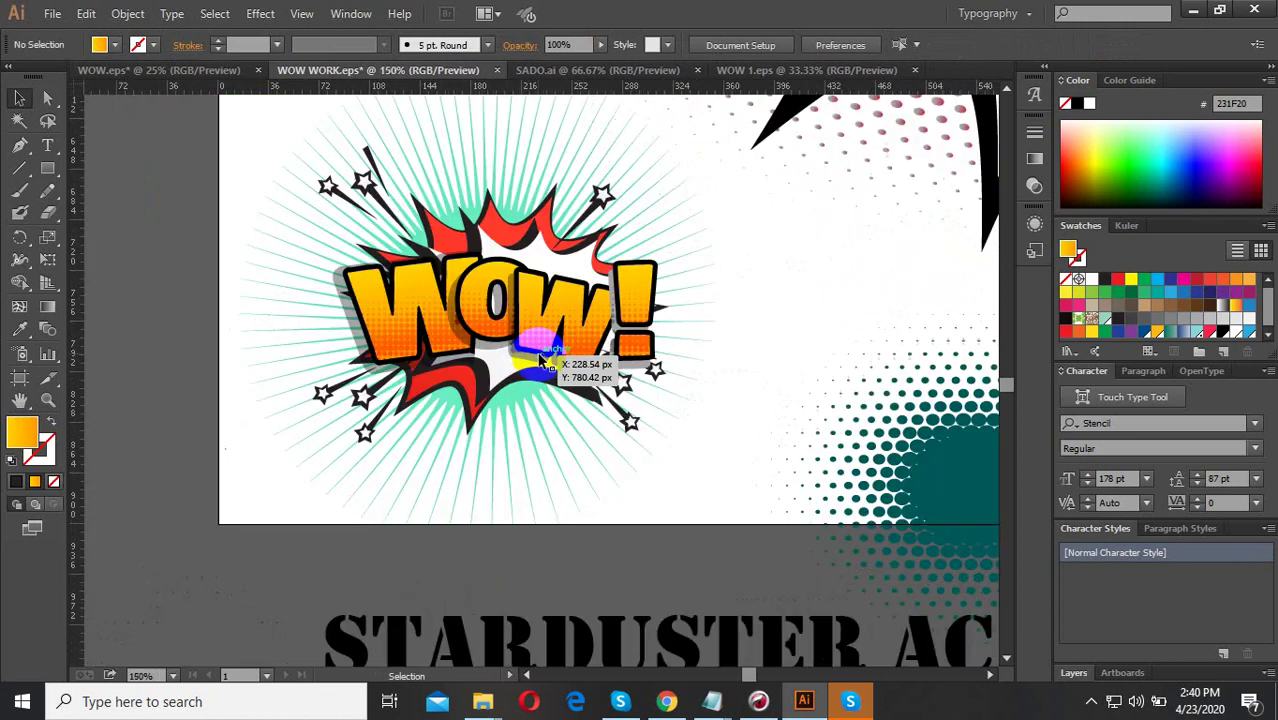
pyautogui.click(547, 483)
pyautogui.scroll(-2, 488, 468)
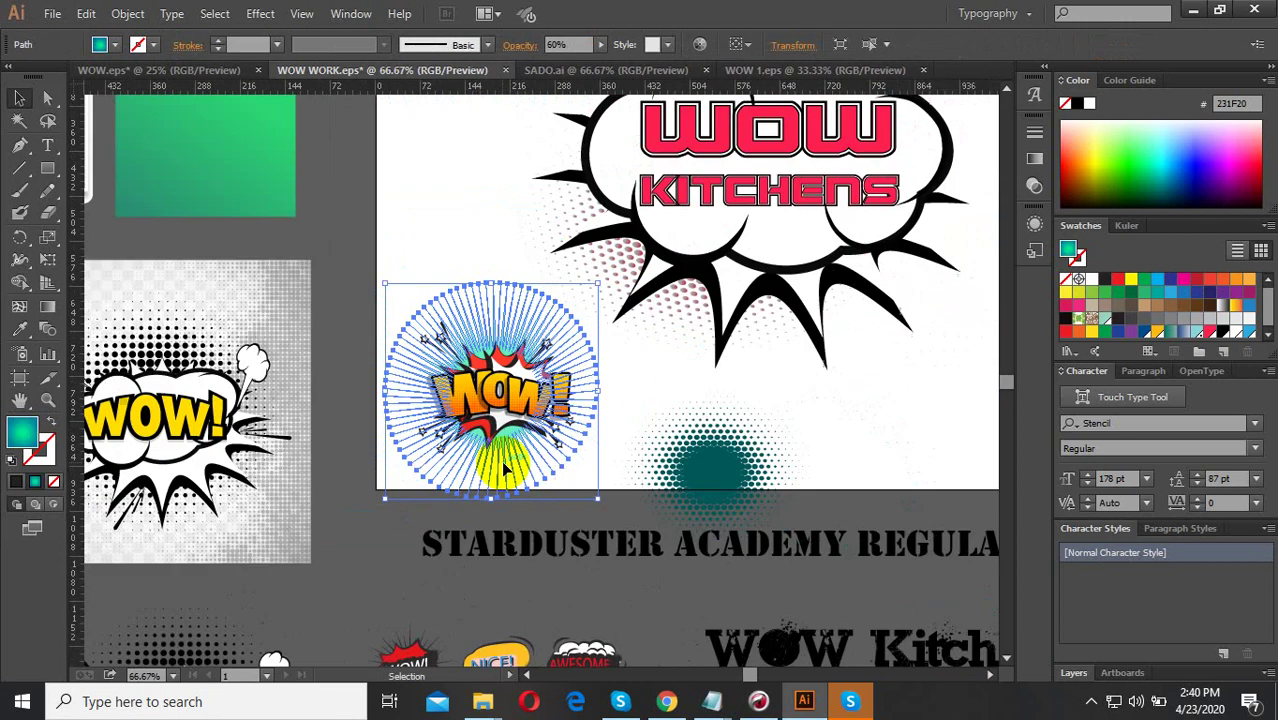
pyautogui.scroll(-1, 540, 402)
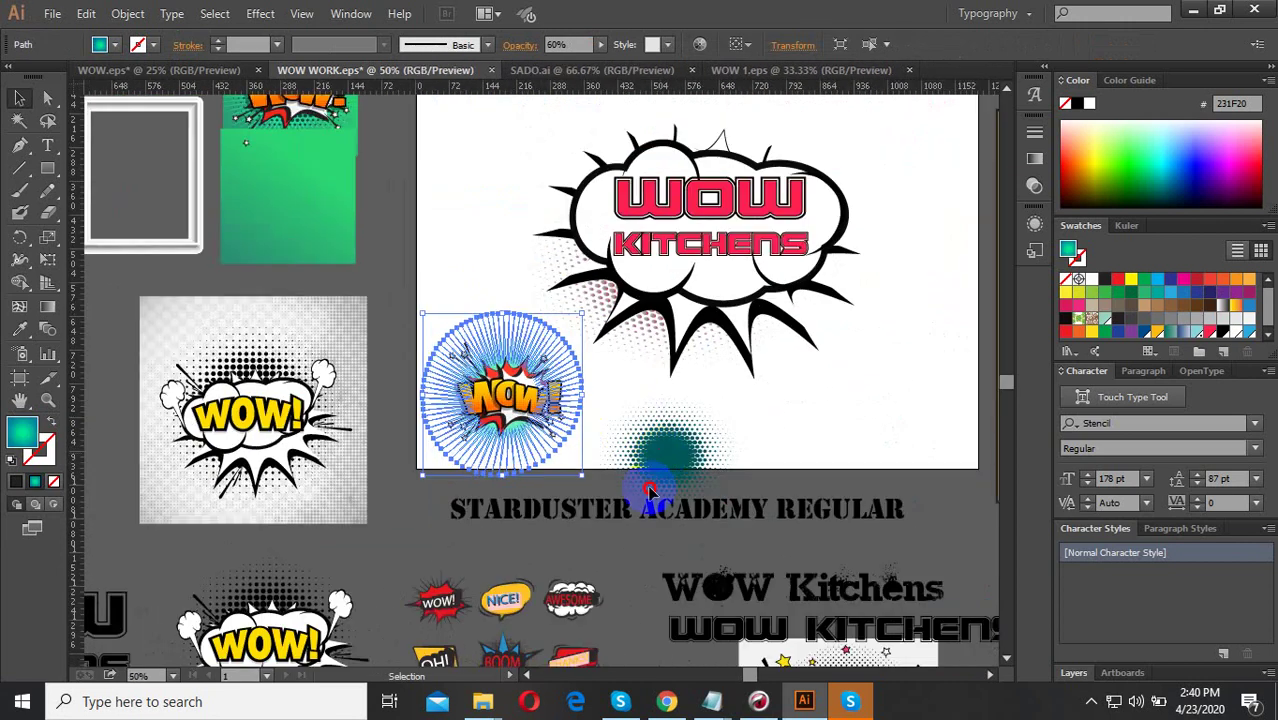
# Move the teal halftone dot below the artboard and drag the WOW KITCHENS cloud upward.
pyautogui.moveTo(648, 490); pyautogui.dragTo(620, 590)
pyautogui.click(748, 428)
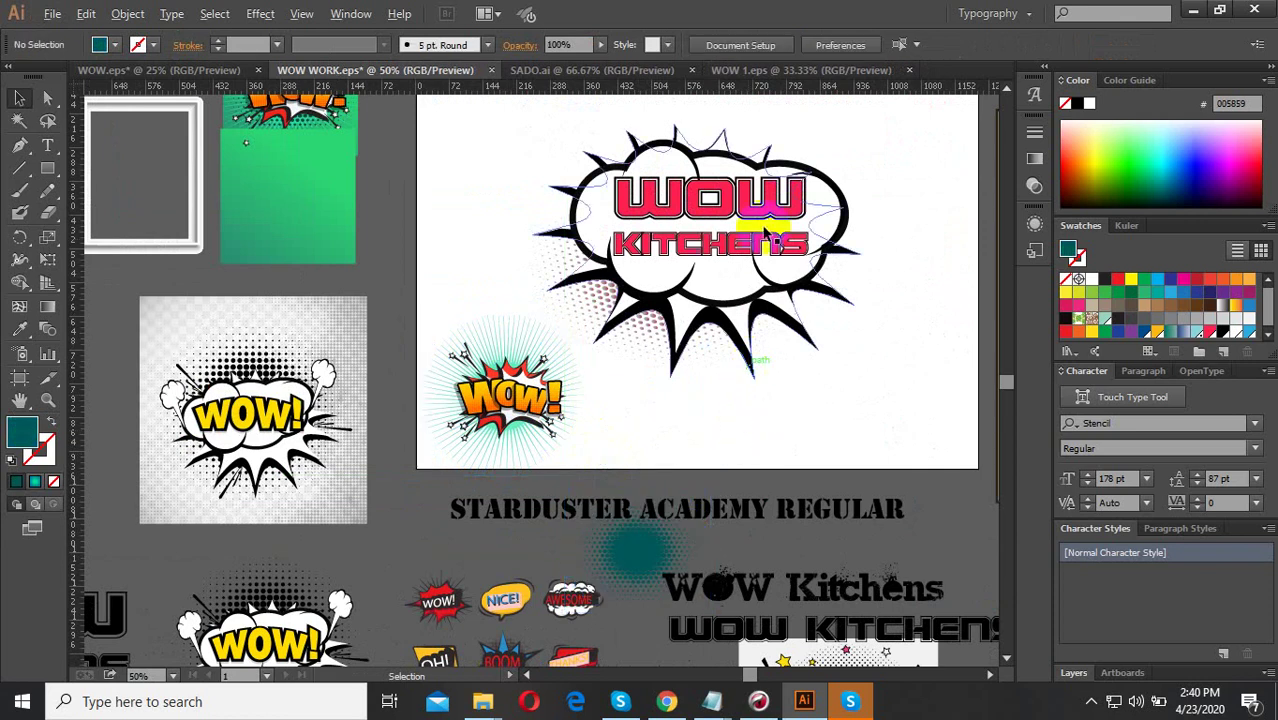
pyautogui.scroll(2, 766, 233)
pyautogui.scroll(-3, 810, 445)
pyautogui.moveTo(801, 435); pyautogui.dragTo(703, 300)
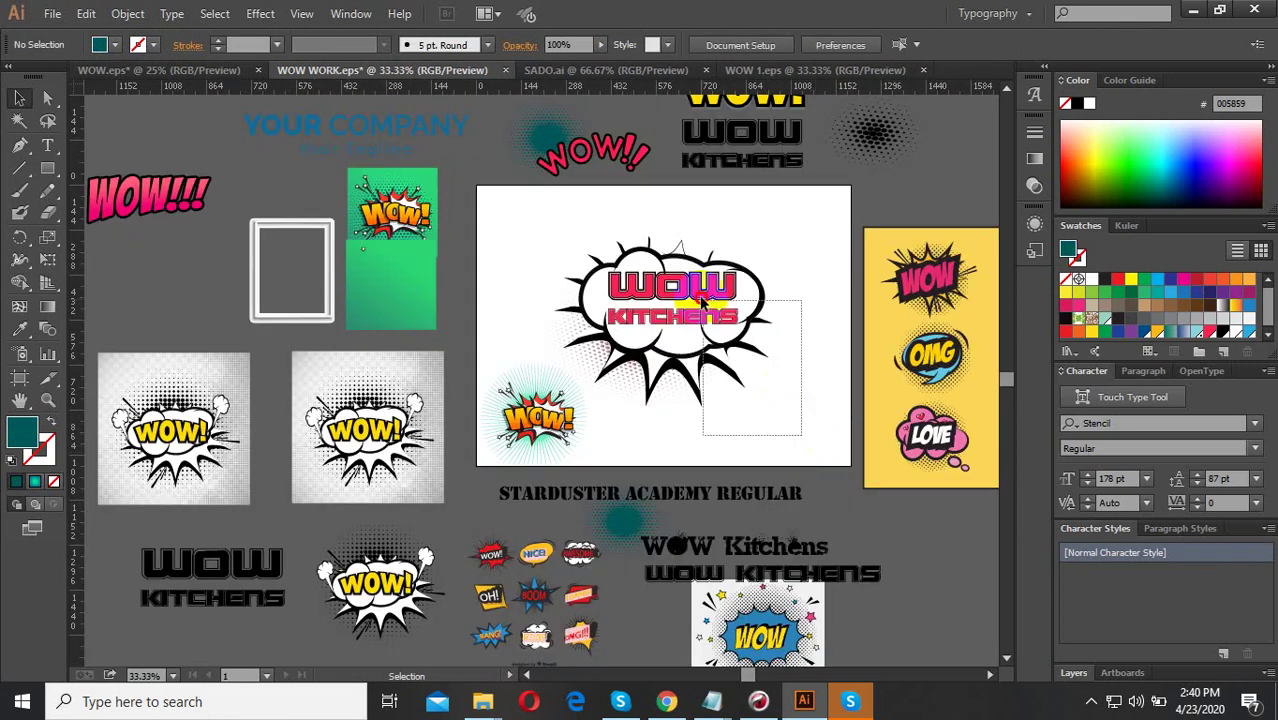
pyautogui.moveTo(613, 226); pyautogui.dragTo(617, 414)
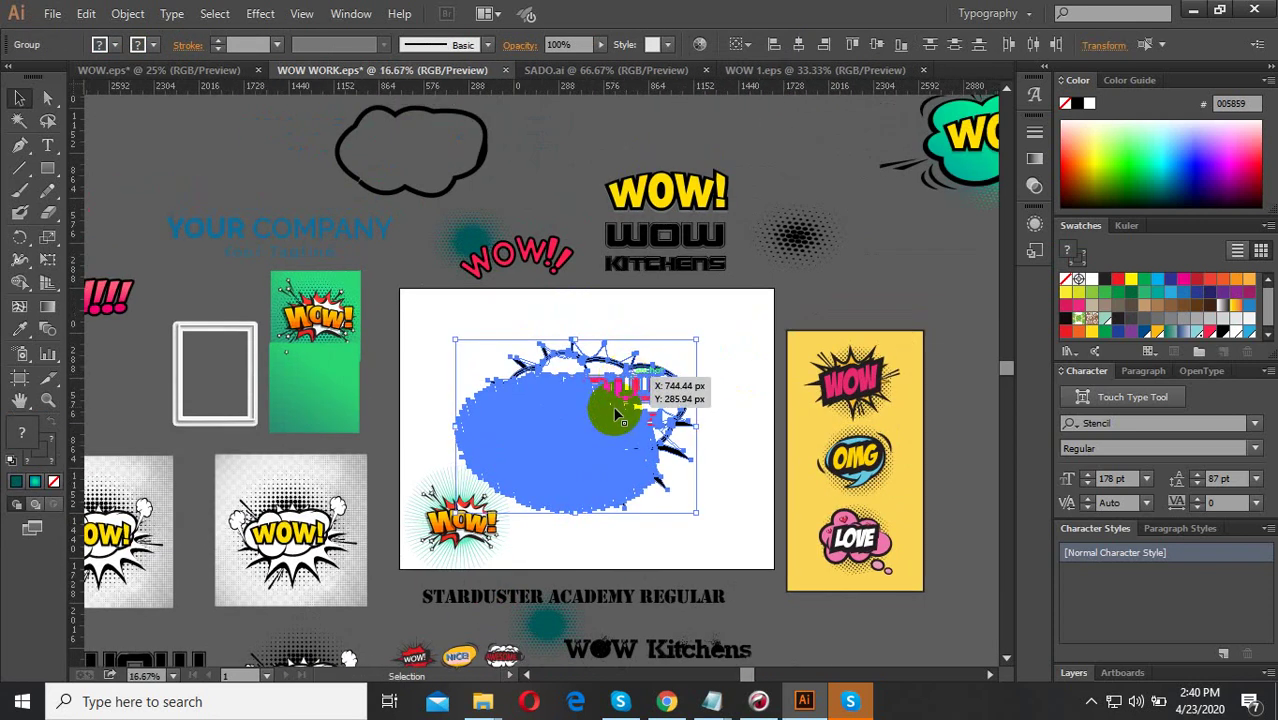
pyautogui.scroll(-2, 617, 414)
# Delete the WOW lettering from the cloud burst and select the red KITCHENS word.
pyautogui.moveTo(638, 184); pyautogui.dragTo(638, 184)
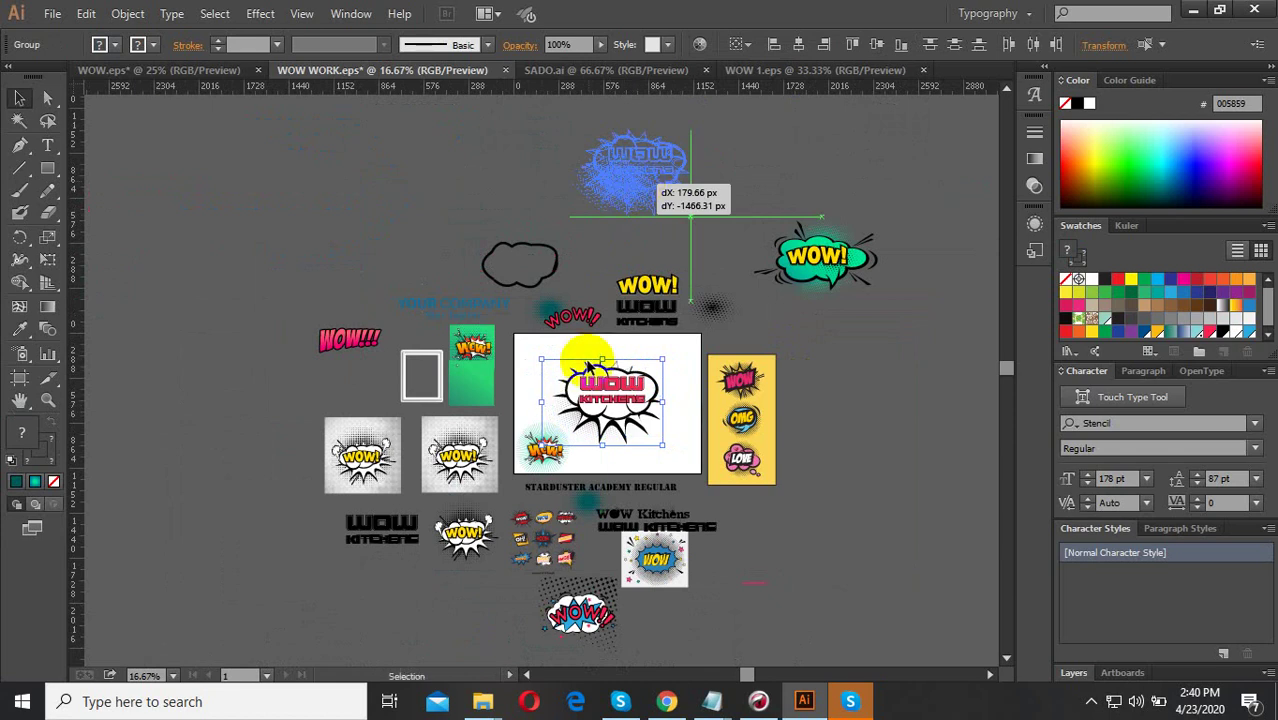
pyautogui.scroll(4, 590, 390)
pyautogui.click(620, 318)
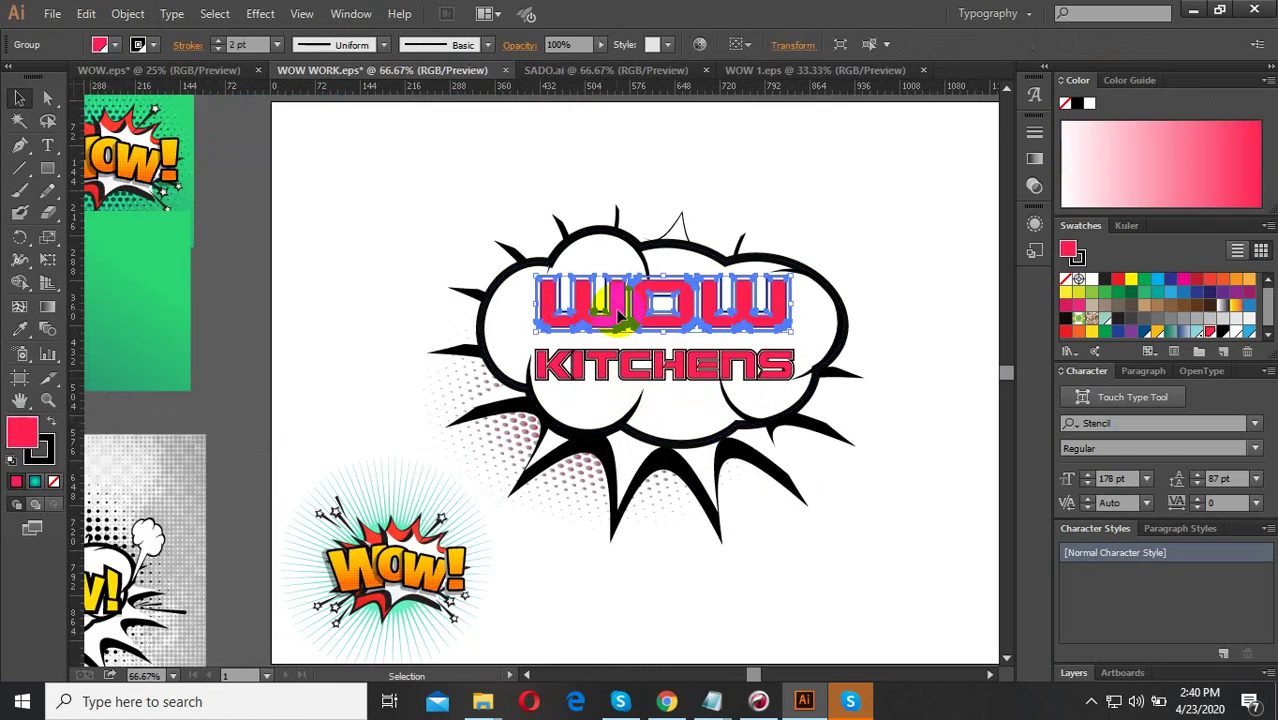
pyautogui.click(649, 385)
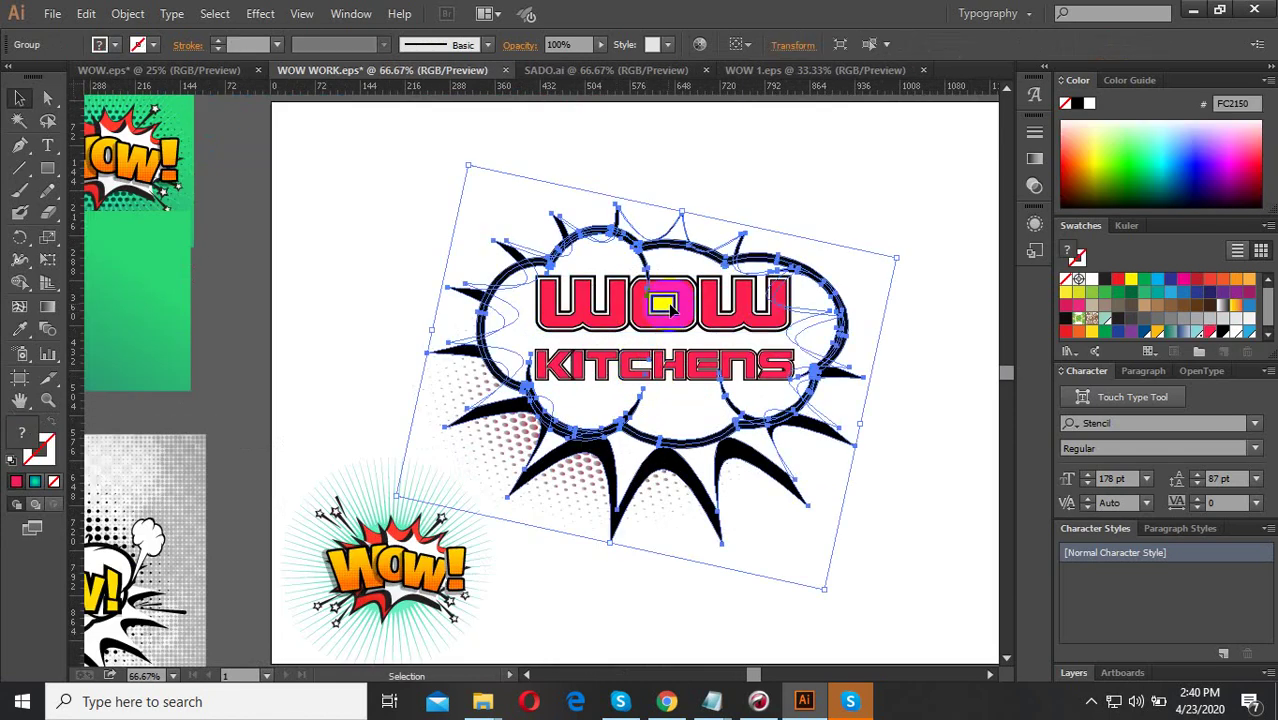
pyautogui.click(693, 312)
pyautogui.press('Delete')
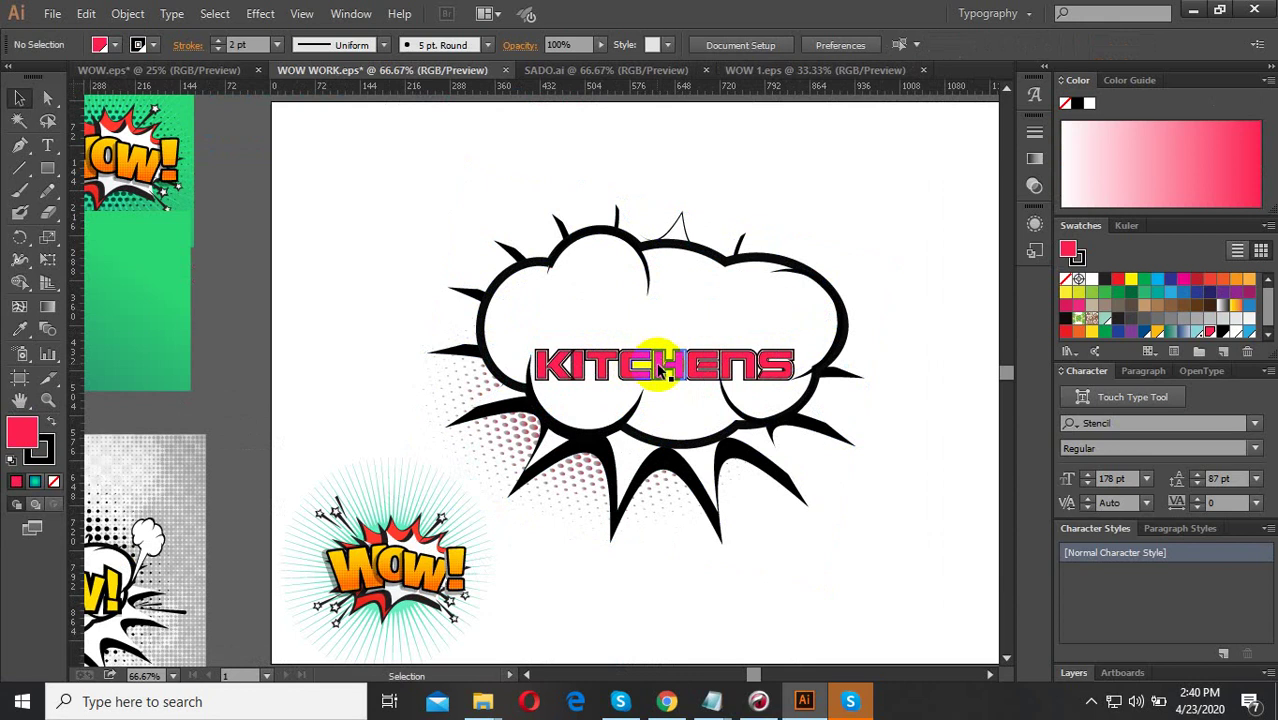
pyautogui.click(662, 362)
pyautogui.scroll(2, 783, 372)
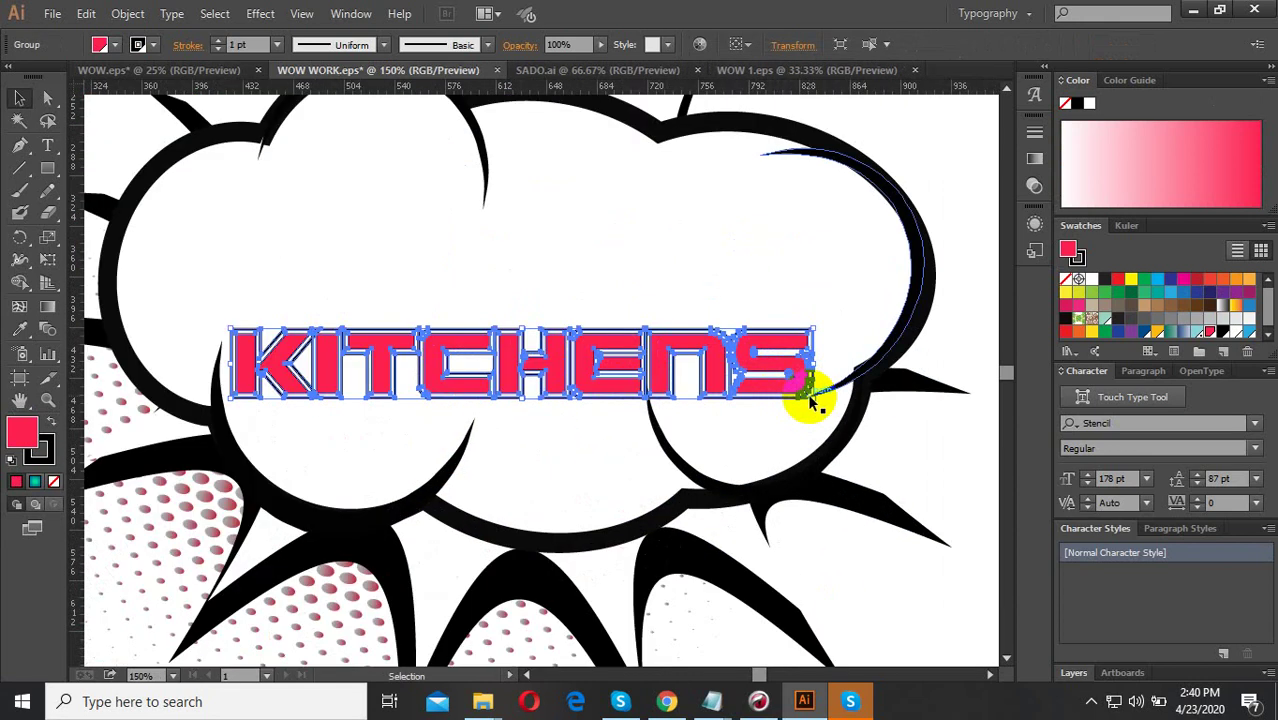
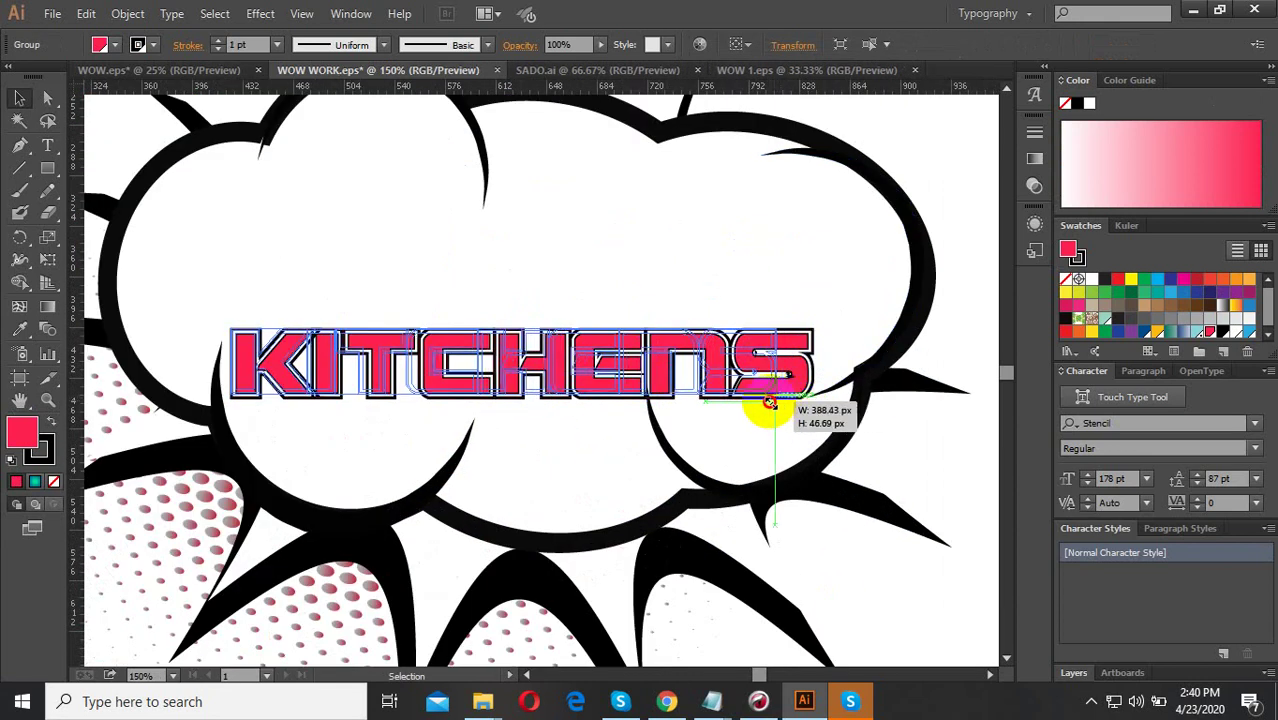
# Narrow the KITCHENS text and move it down into the centre of the cloud.
pyautogui.moveTo(812, 398); pyautogui.dragTo(767, 394)
pyautogui.moveTo(689, 377); pyautogui.dragTo(707, 425)
pyautogui.scroll(-2, 685, 305)
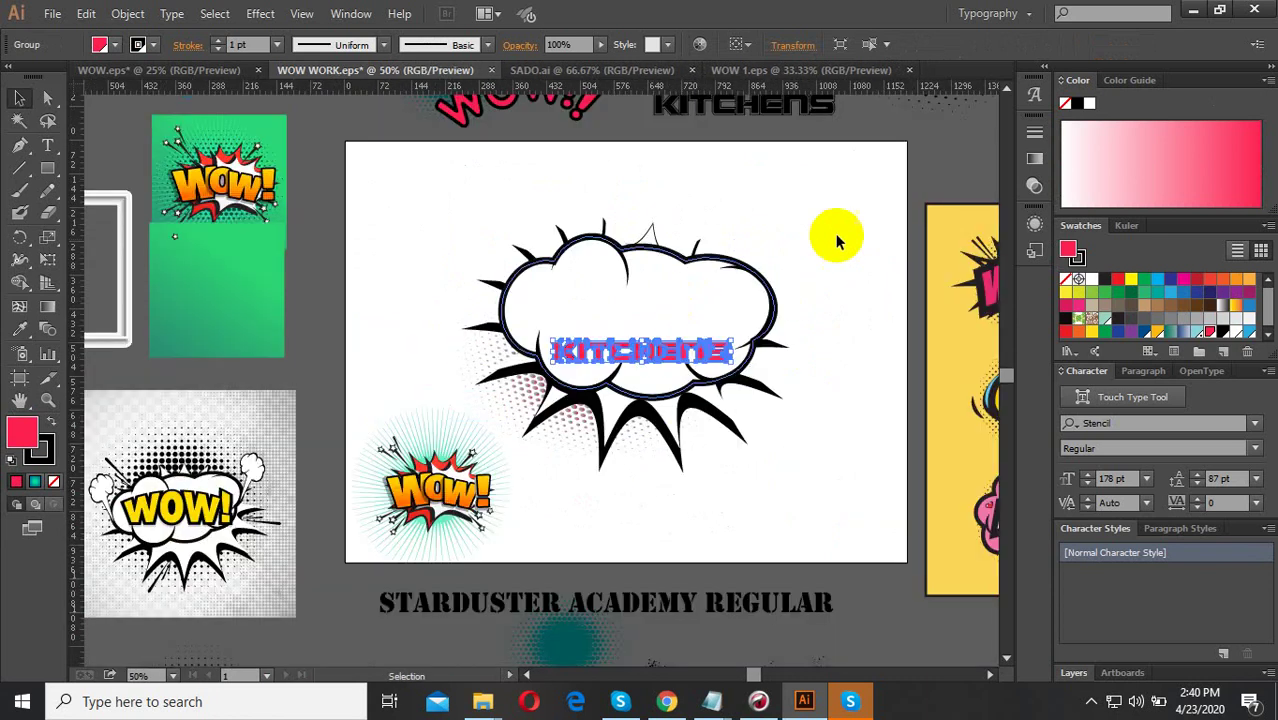
pyautogui.click(810, 245)
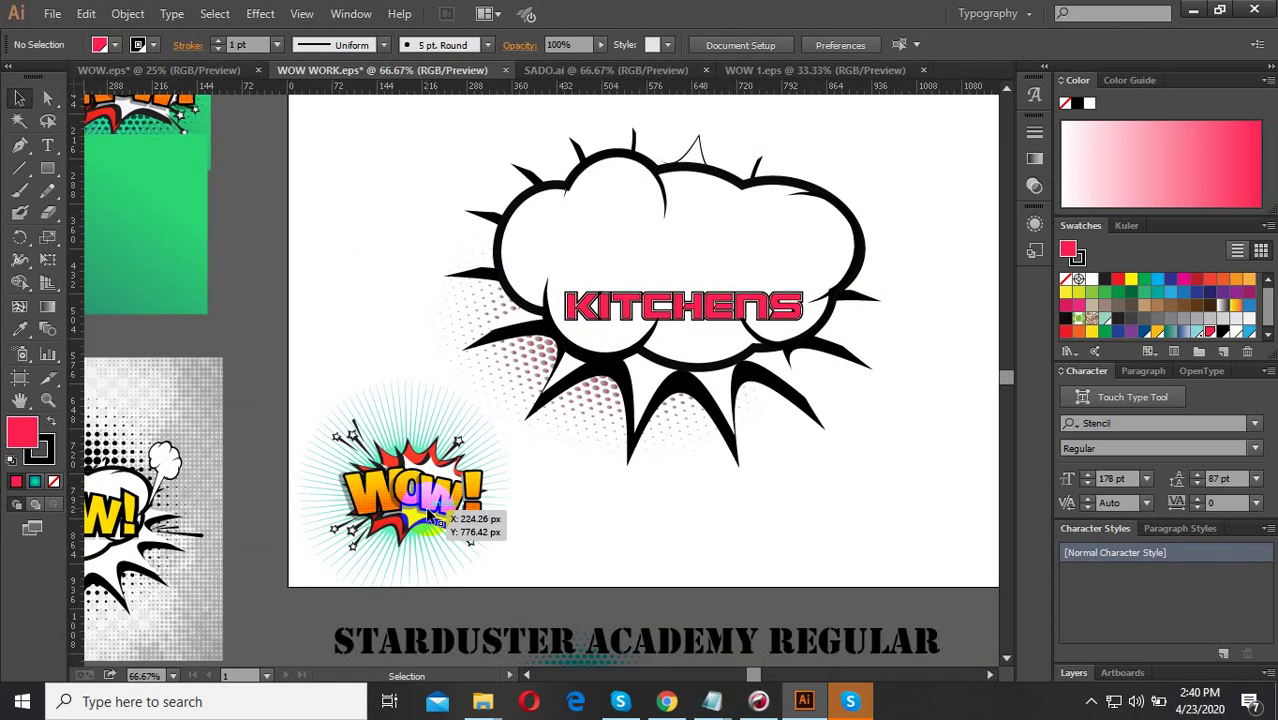
# Select the small WOW! badge and add its O and W letters to the selection.
pyautogui.click(485, 520)
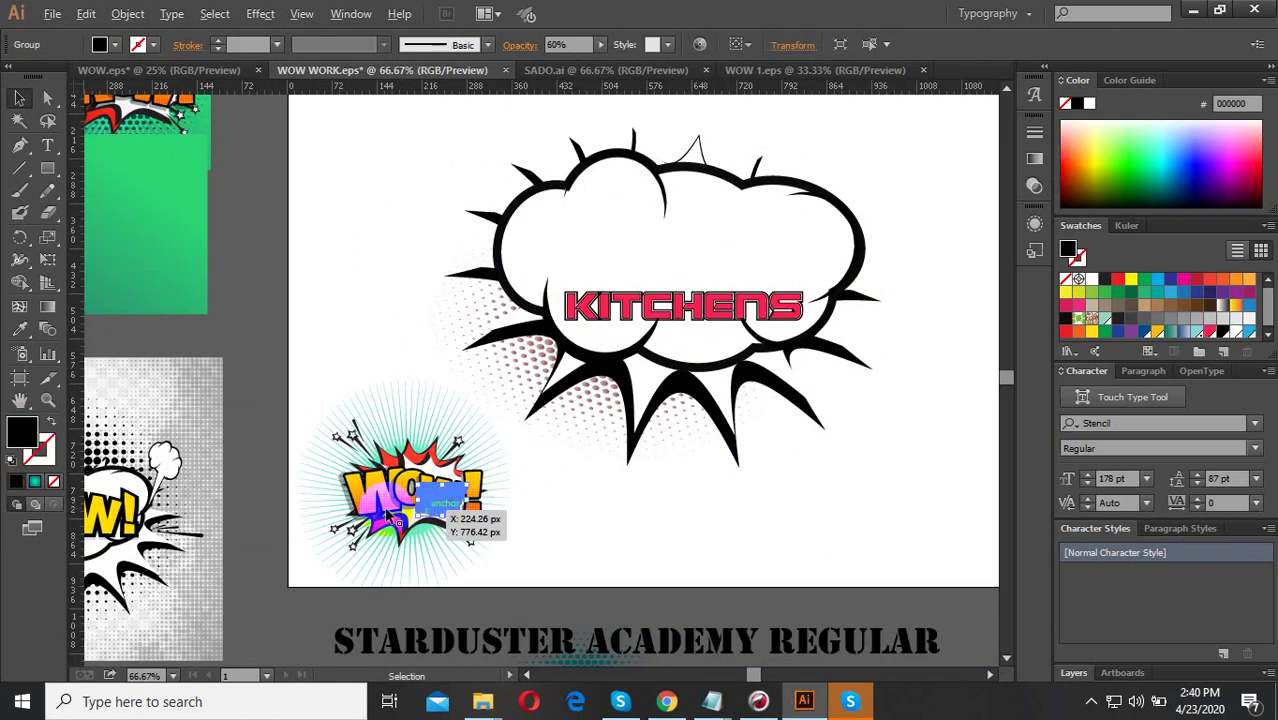
pyautogui.scroll(5, 485, 520)
pyautogui.scroll(3, 537, 468)
pyautogui.scroll(-2, 537, 468)
pyautogui.scroll(-2, 457, 428)
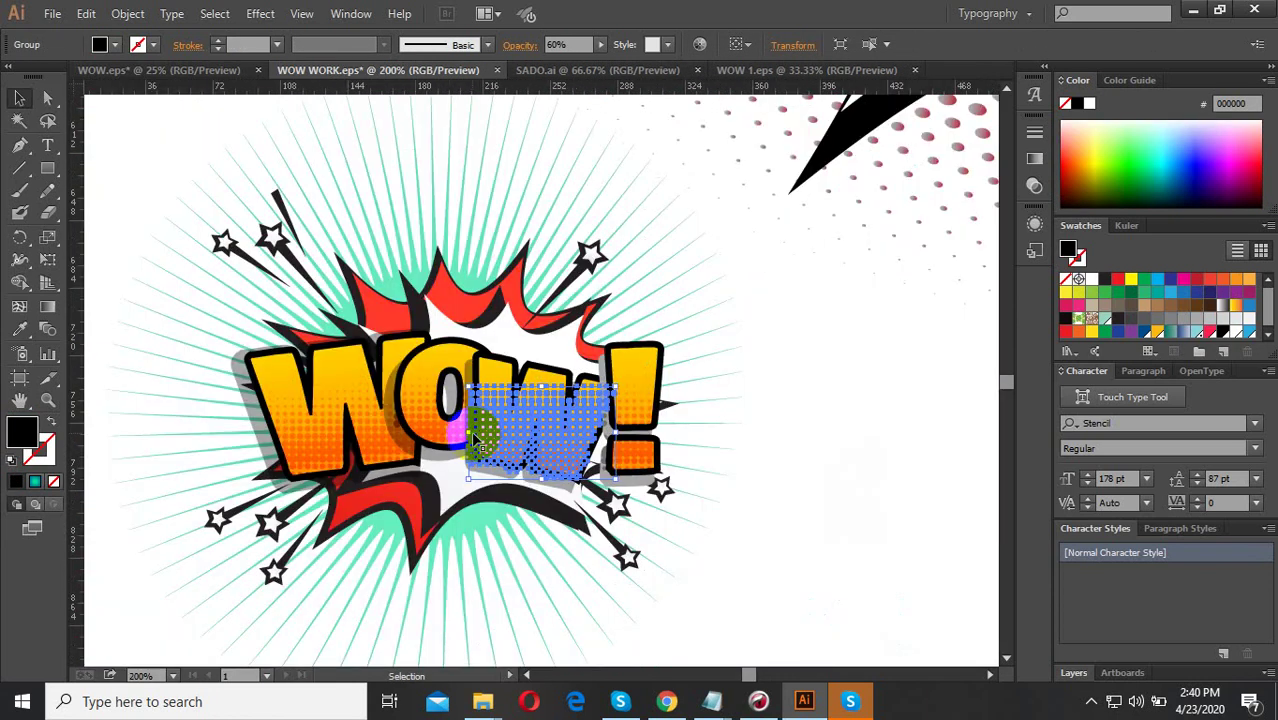
pyautogui.keyDown('shift'); pyautogui.click(395, 440); pyautogui.keyUp('shift')
pyautogui.keyDown('shift'); pyautogui.click(330, 440); pyautogui.keyUp('shift')
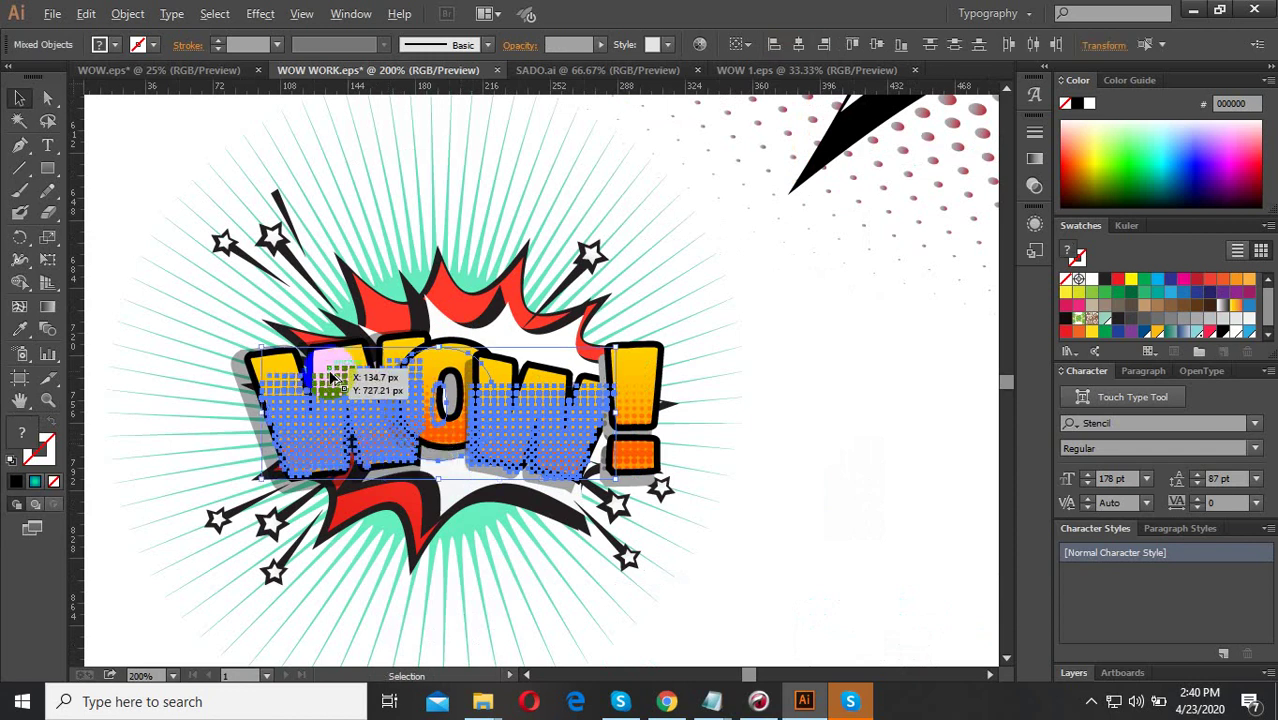
pyautogui.scroll(3, 378, 372)
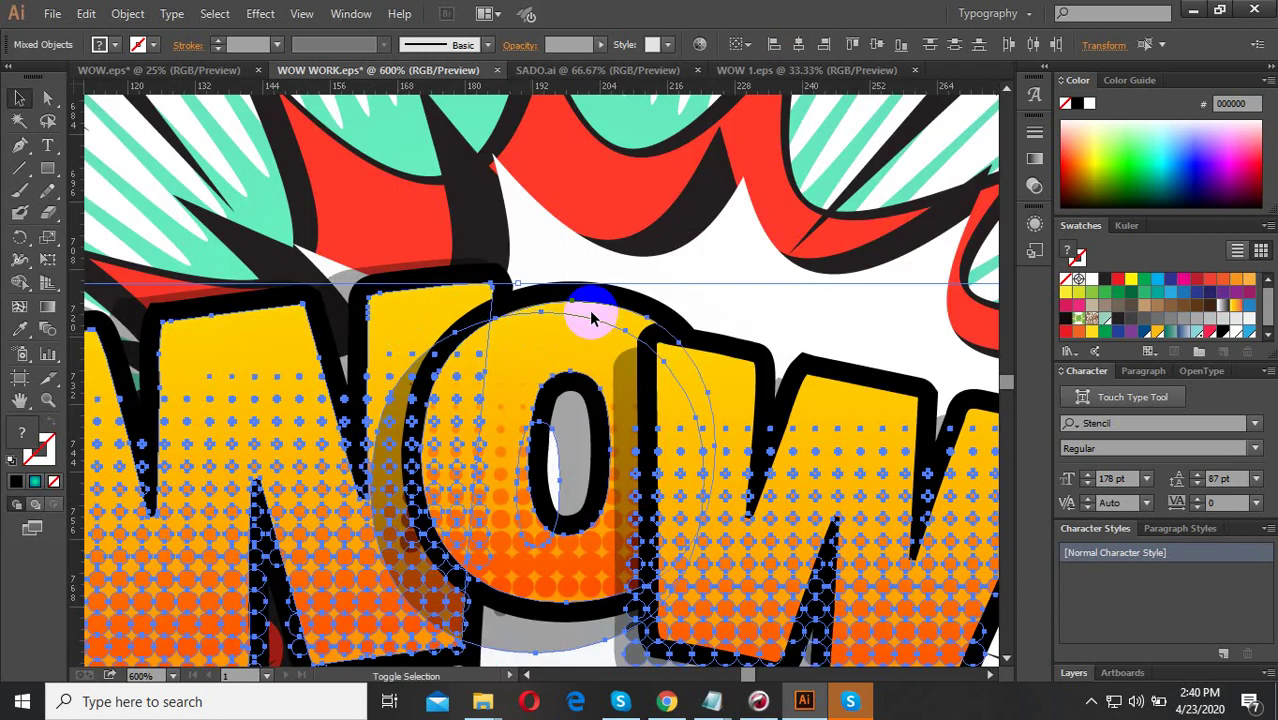
pyautogui.scroll(-3, 720, 350)
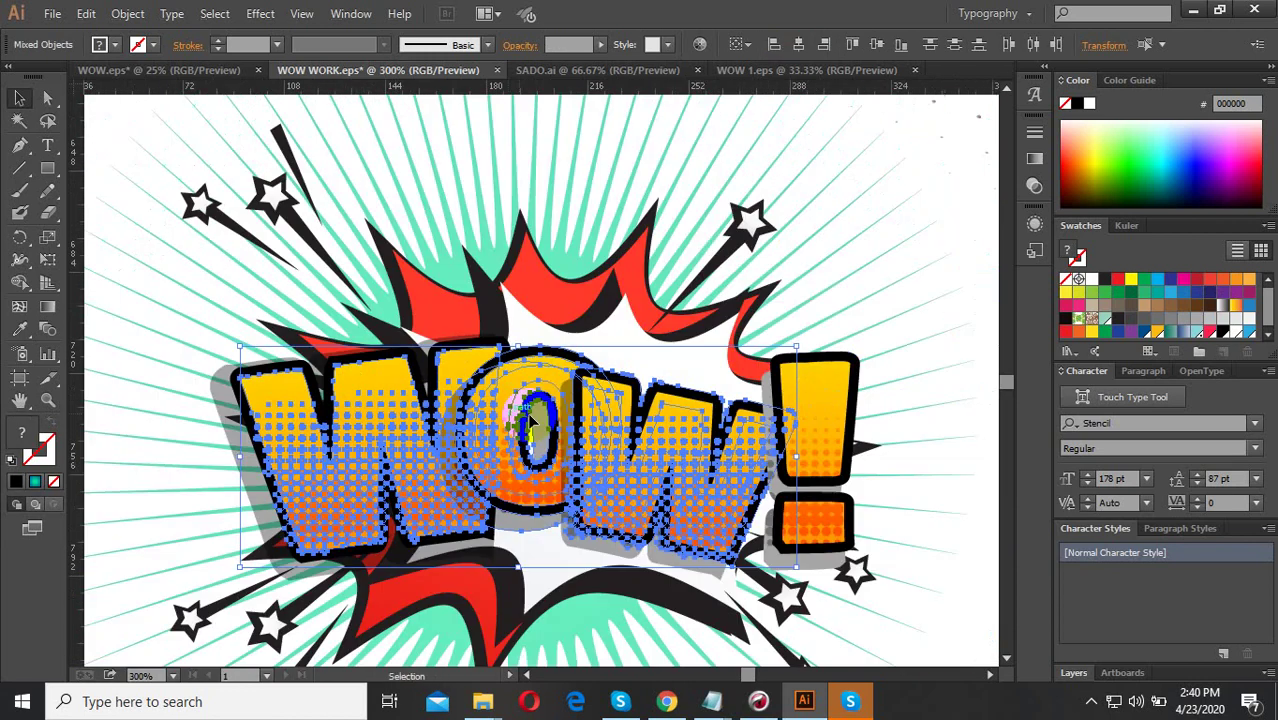
pyautogui.scroll(3, 830, 372)
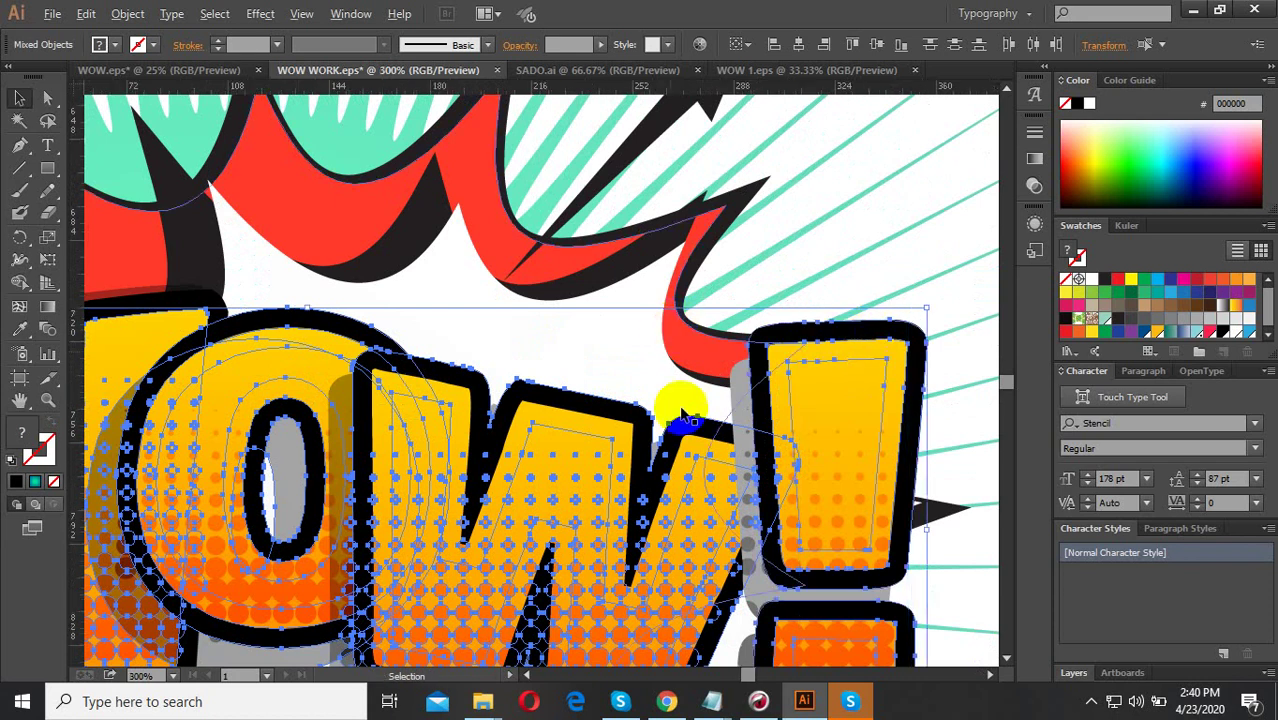
pyautogui.scroll(-1, 660, 410)
pyautogui.scroll(-3, 805, 522)
pyautogui.scroll(4, 208, 342)
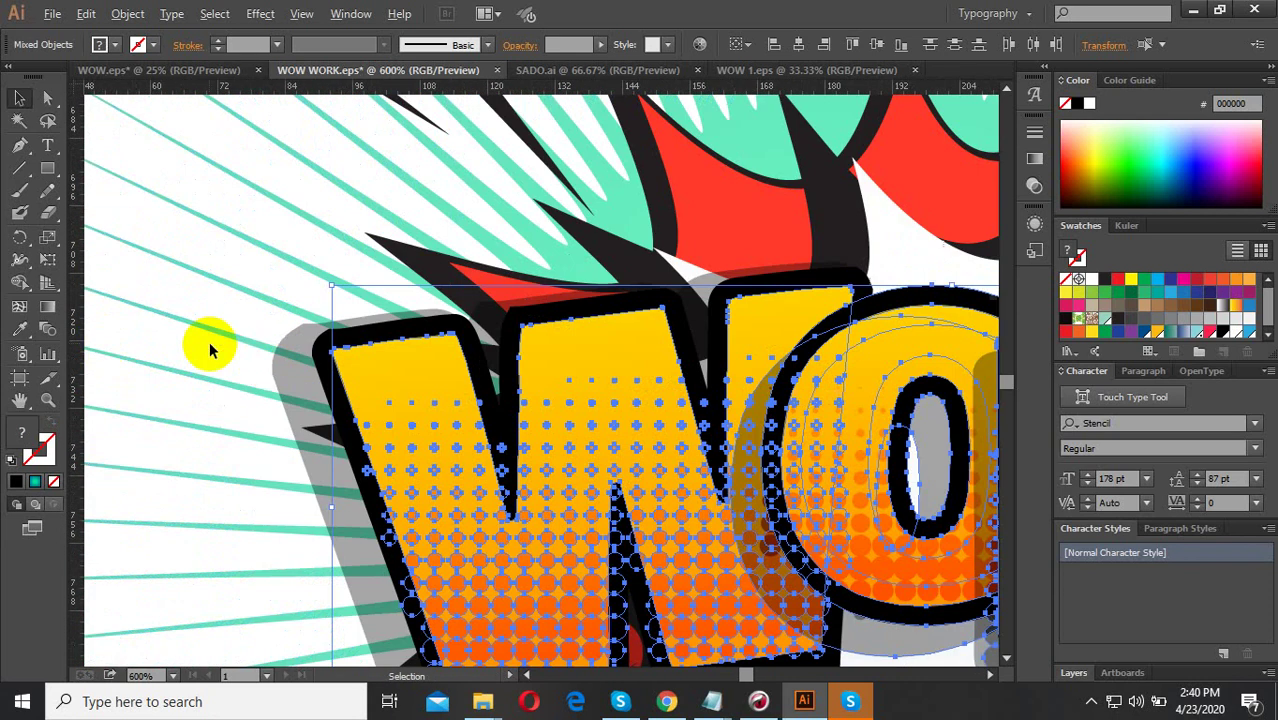
pyautogui.scroll(-4, 323, 362)
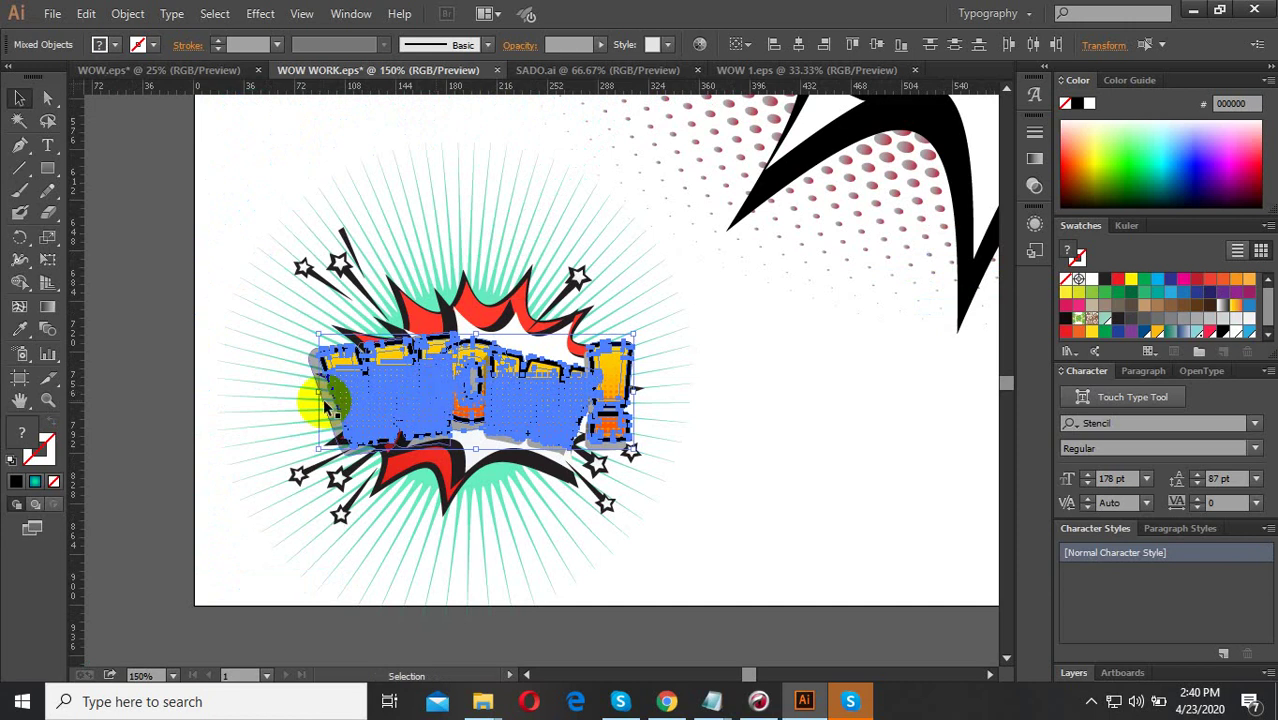
pyautogui.scroll(-3, 319, 399)
# Cut and paste the WOW! letters, group them, and move the copy onto the badge.
pyautogui.press('a')
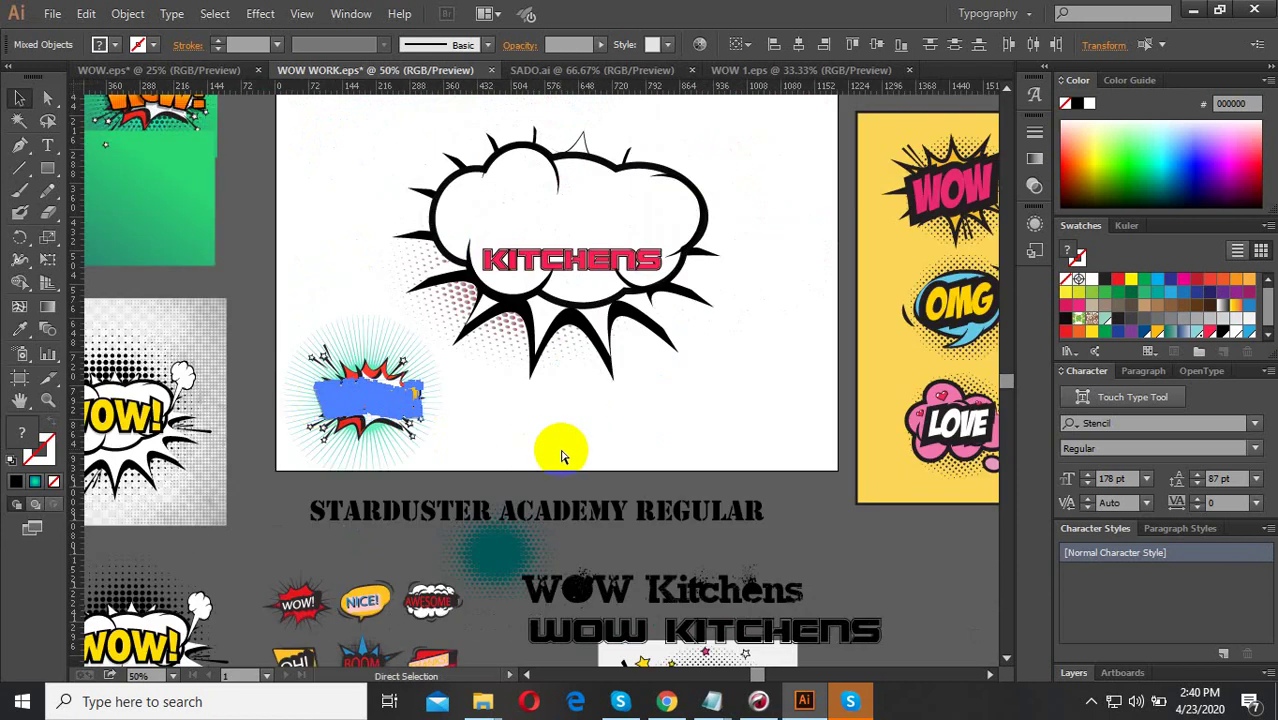
pyautogui.hotkey('ctrl', 'x')
pyautogui.hotkey('ctrl', 'v')
pyautogui.scroll(2, 528, 377)
pyautogui.rightClick(530, 393)
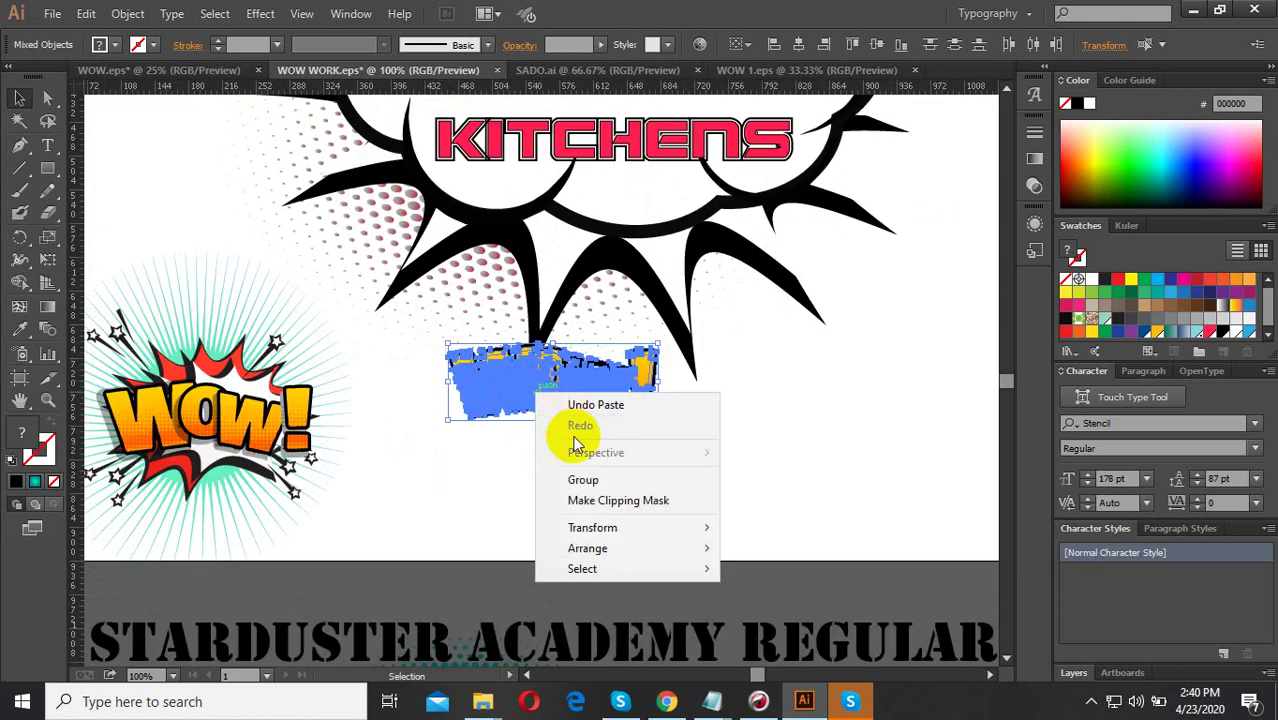
pyautogui.click(575, 480)
pyautogui.click(524, 483)
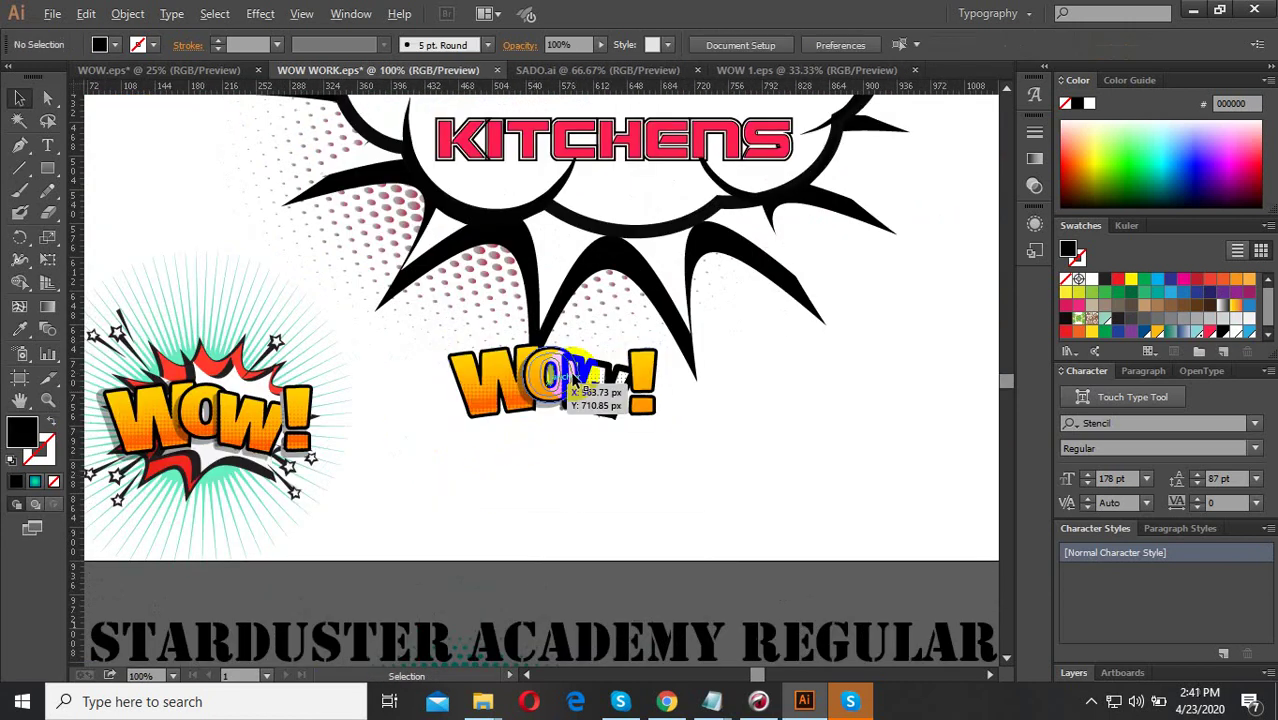
pyautogui.press('v')
pyautogui.click(601, 437)
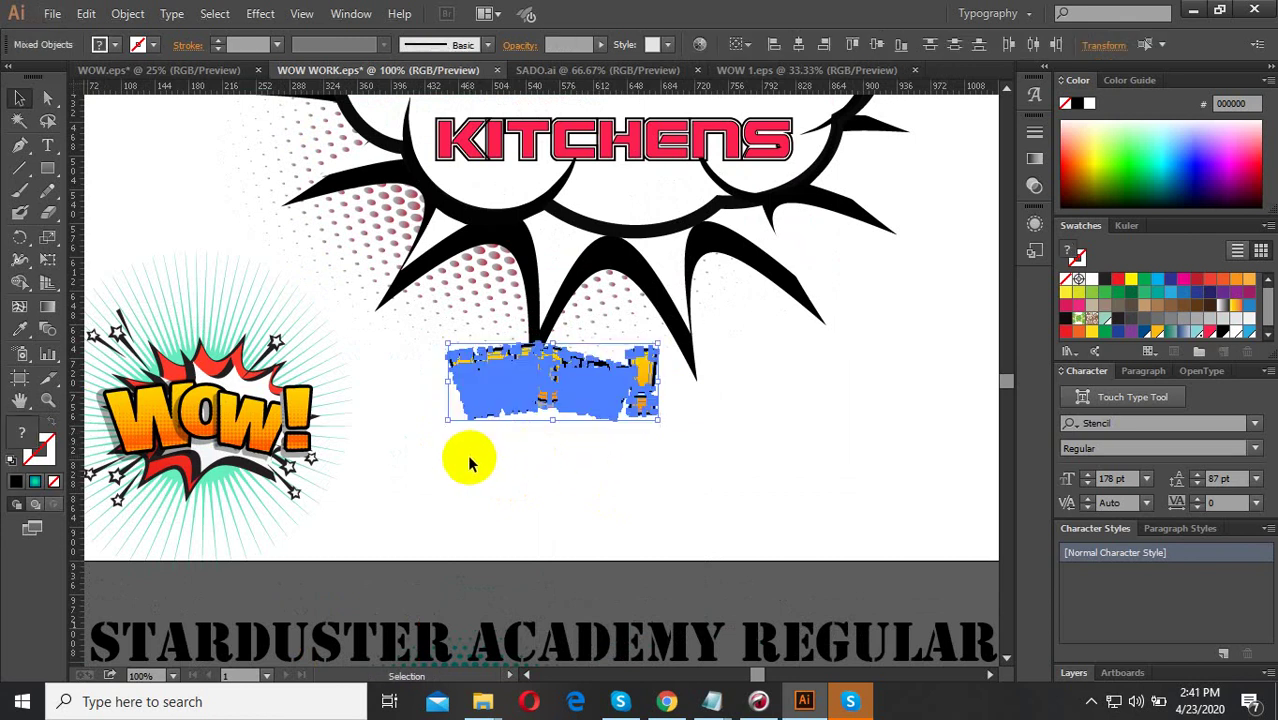
pyautogui.moveTo(365, 467); pyautogui.dragTo(270, 460)
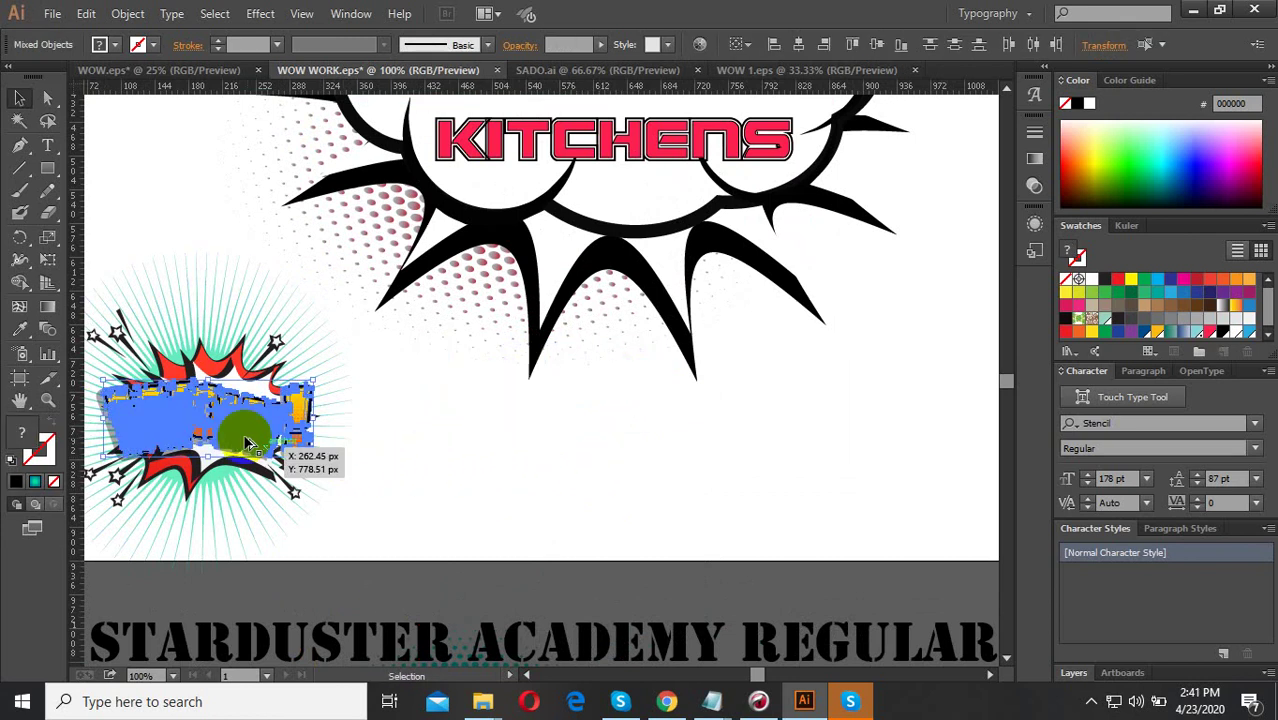
# Paste another WOW! copy, then undo the extra paste.
pyautogui.scroll(3, 365, 450)
pyautogui.scroll(2, 365, 450)
pyautogui.scroll(1, 369, 447)
pyautogui.scroll(1, 368, 447)
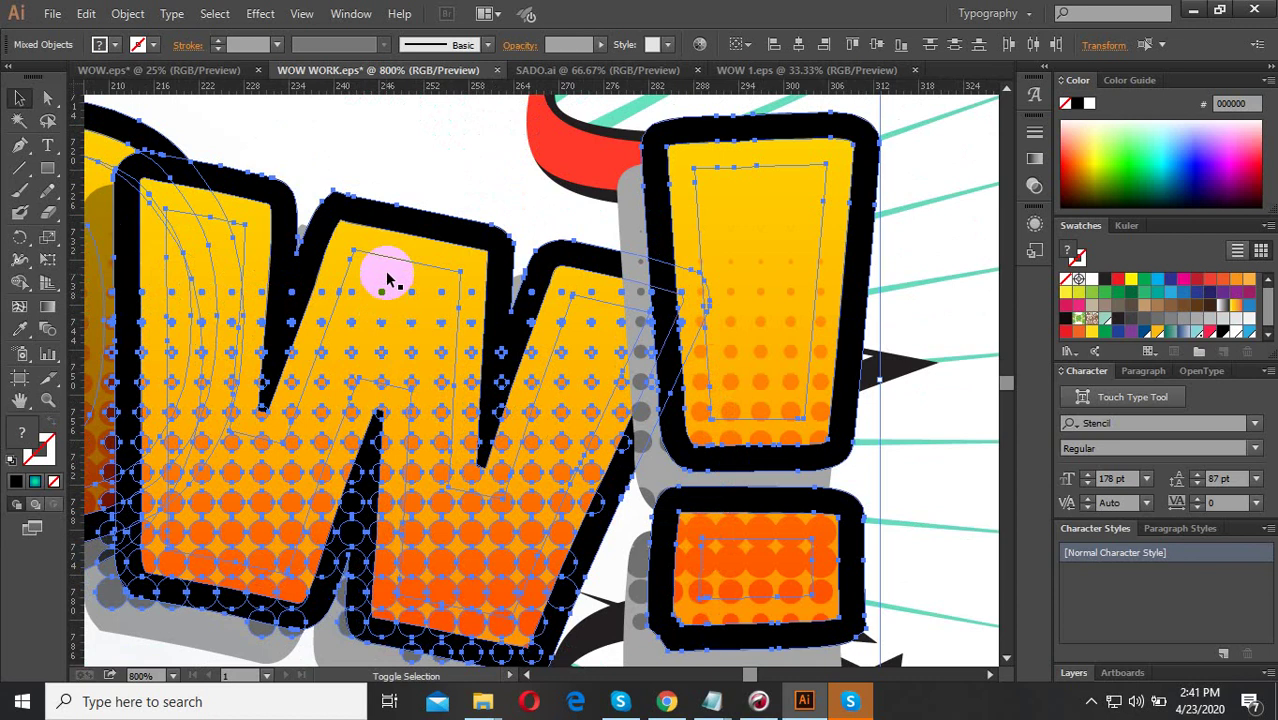
pyautogui.scroll(-3, 362, 365)
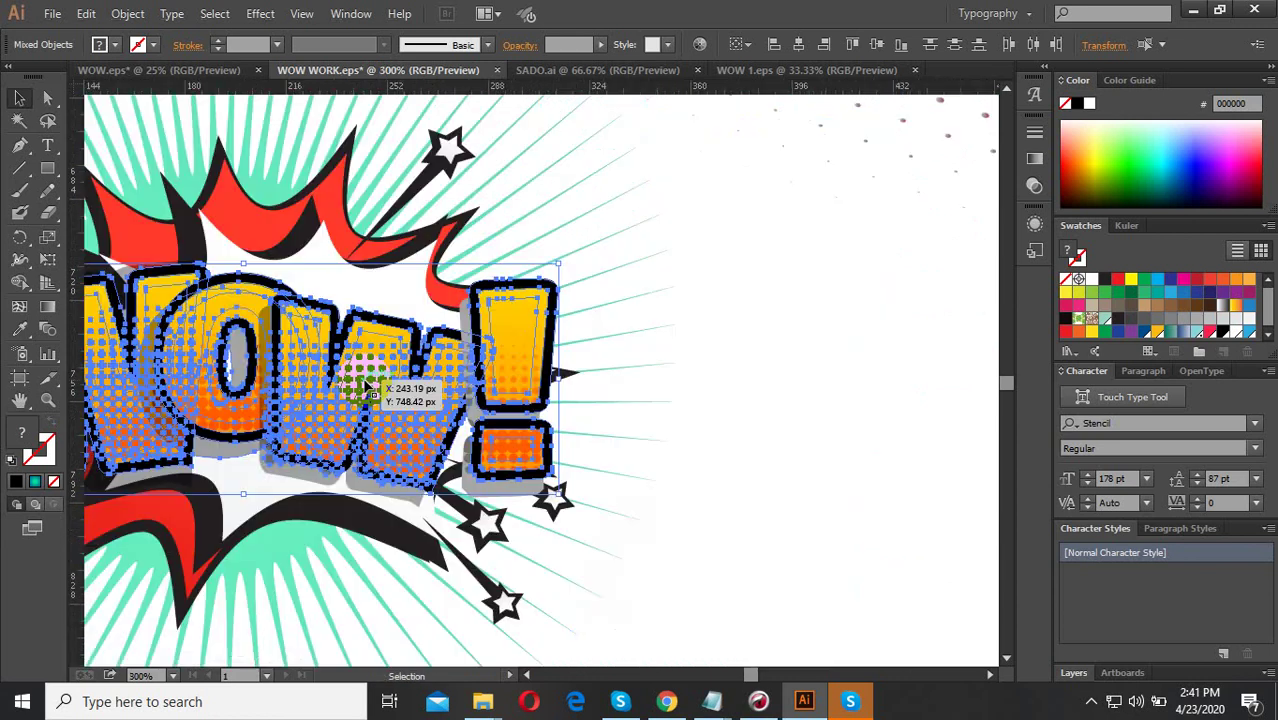
pyautogui.scroll(-3, 357, 390)
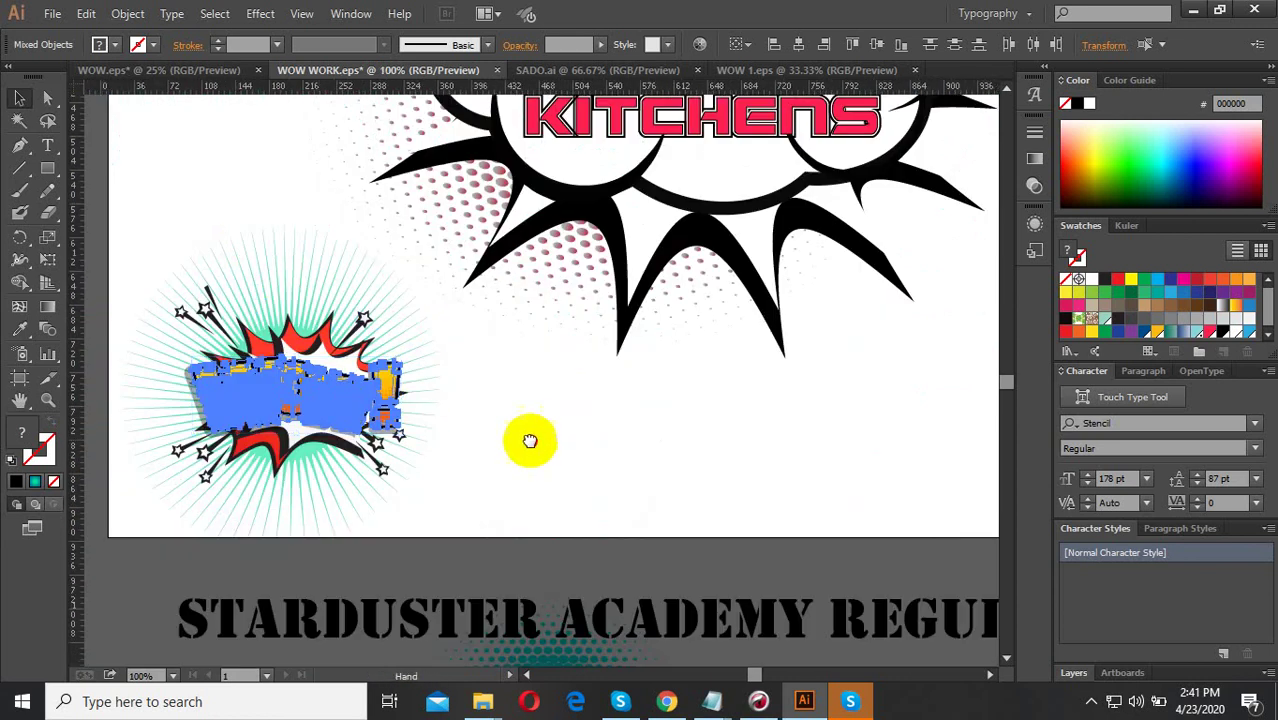
pyautogui.hotkey('ctrl', 'v')
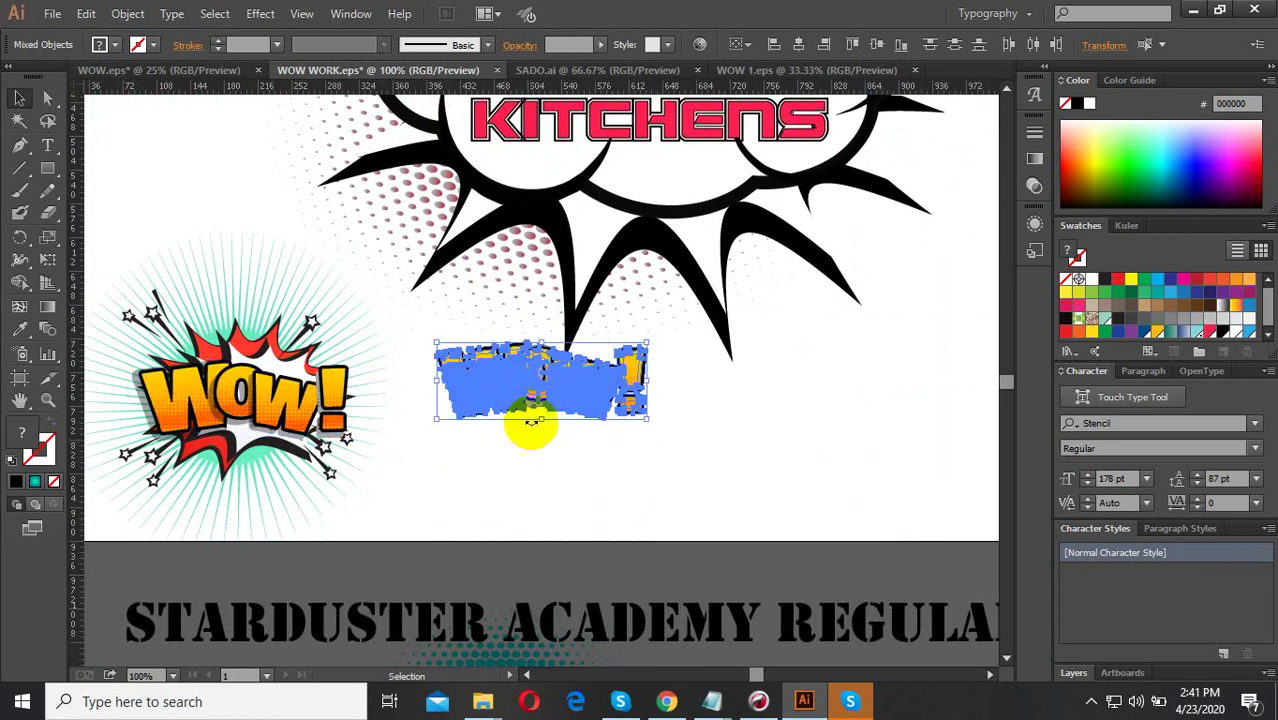
pyautogui.click(540, 440)
pyautogui.scroll(1, 549, 418)
pyautogui.moveTo(795, 467)
pyautogui.mouseDown()
pyautogui.moveTo(524, 440)
pyautogui.moveTo(660, 475)
pyautogui.mouseUp()
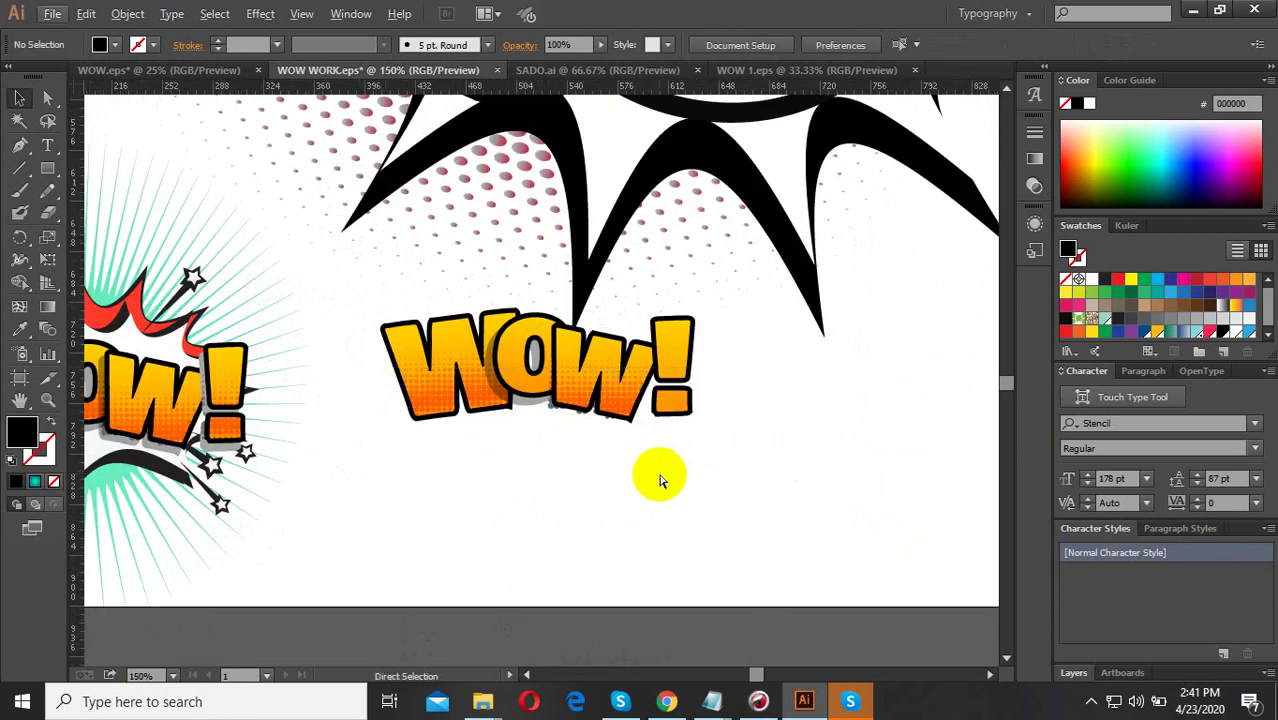
pyautogui.hotkey('ctrl', 'z')
# Paste the WOW! letters again below the cloud burst.
pyautogui.scroll(4, 255, 475)
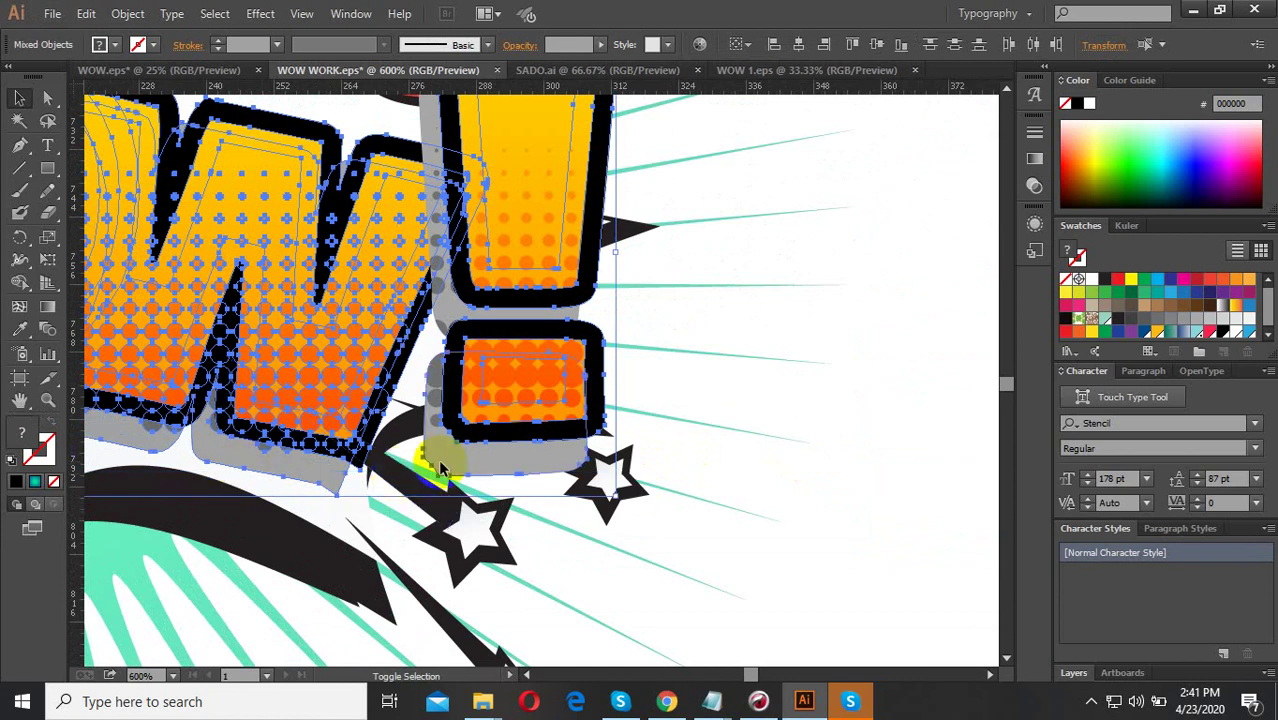
pyautogui.scroll(-2, 745, 477)
pyautogui.scroll(2, 655, 425)
pyautogui.scroll(2, 605, 405)
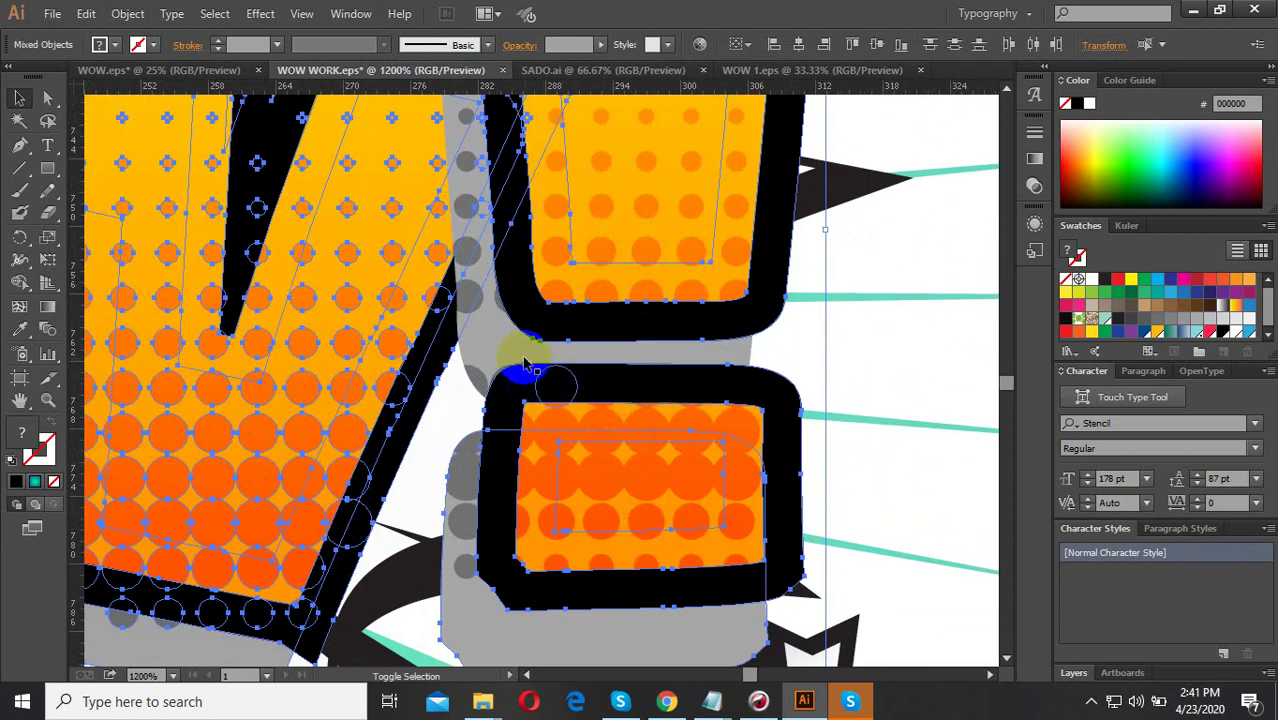
pyautogui.scroll(-4, 850, 385)
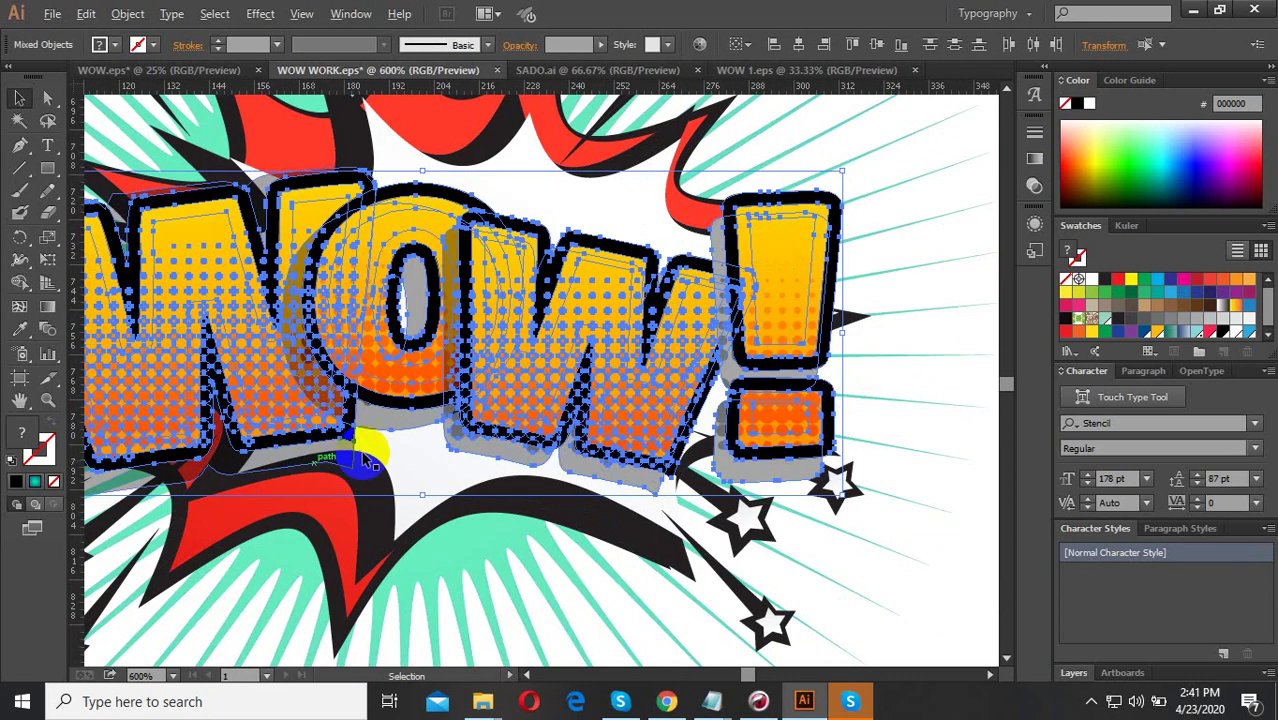
pyautogui.scroll(3, 400, 440)
pyautogui.scroll(-3, 685, 386)
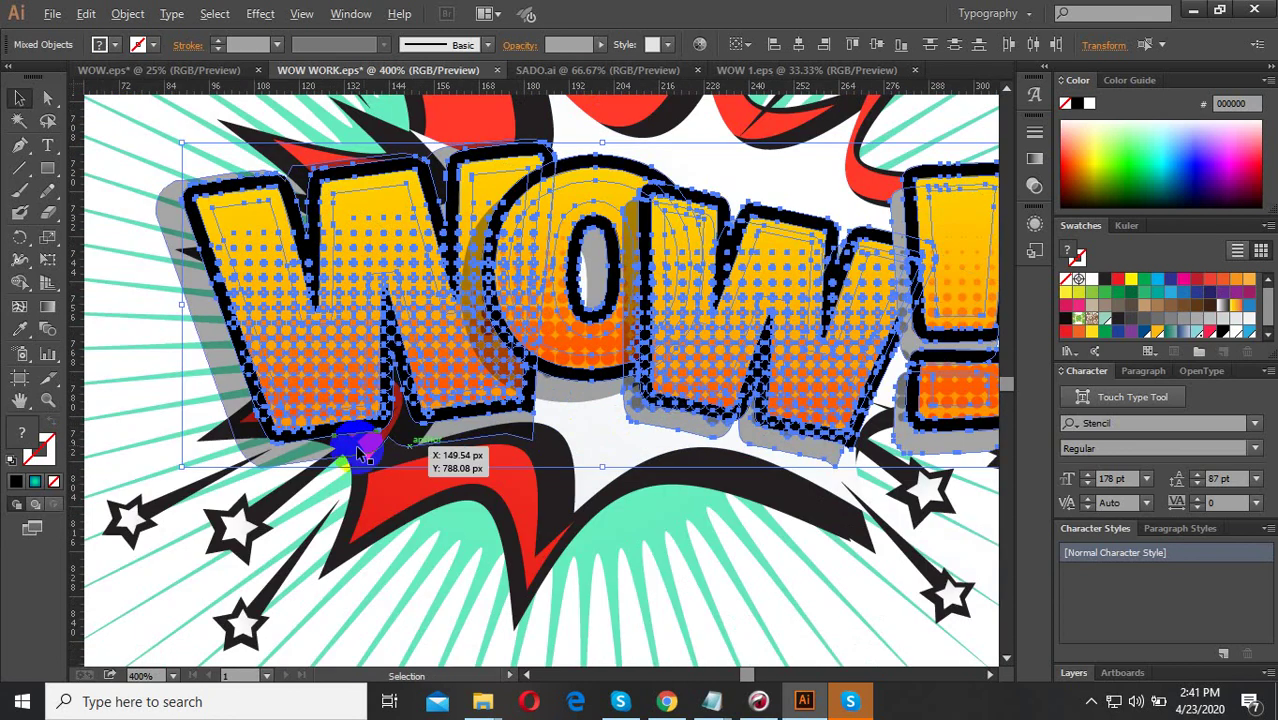
pyautogui.scroll(3, 455, 442)
pyautogui.scroll(-2, 455, 442)
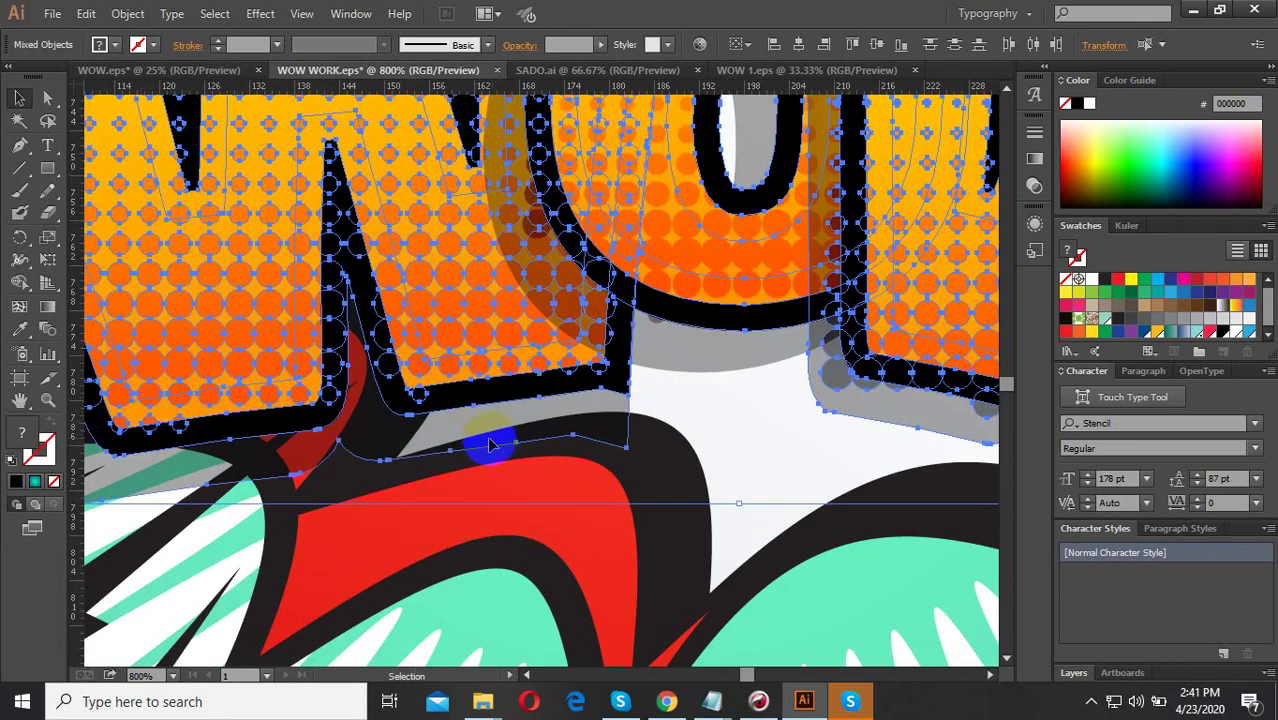
pyautogui.scroll(-2, 490, 442)
pyautogui.scroll(-3, 357, 463)
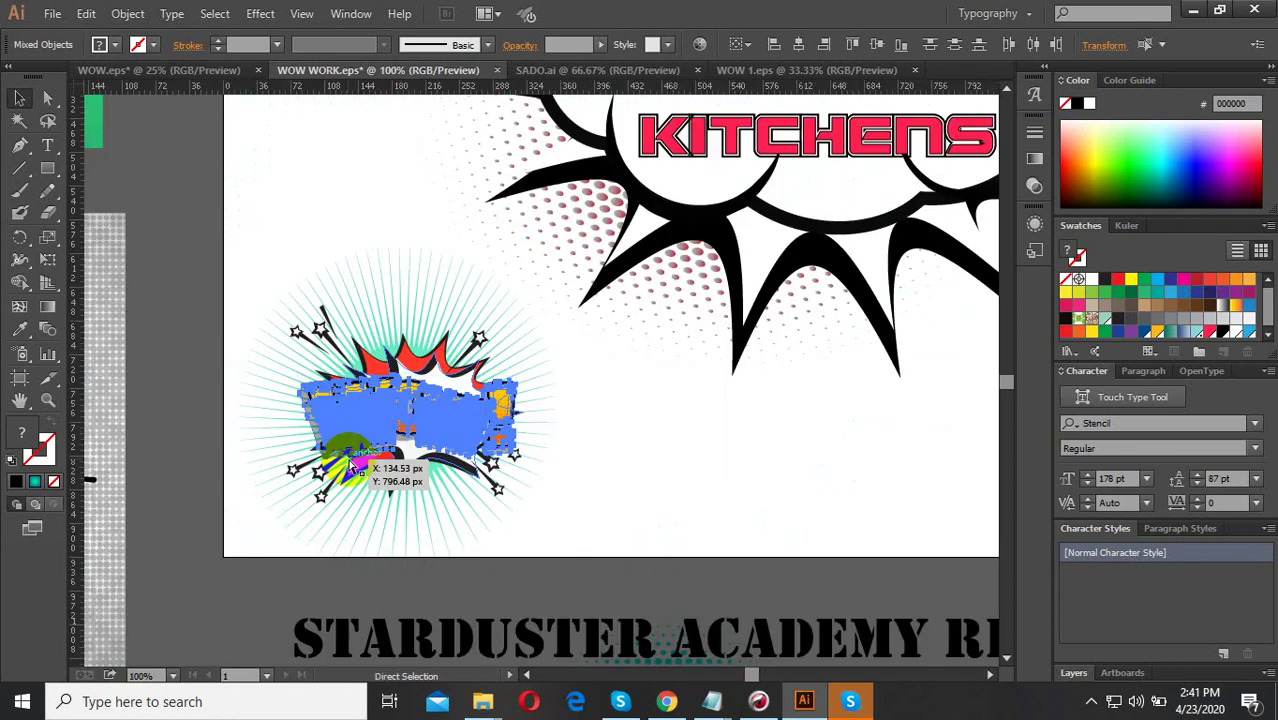
pyautogui.scroll(-2, 350, 463)
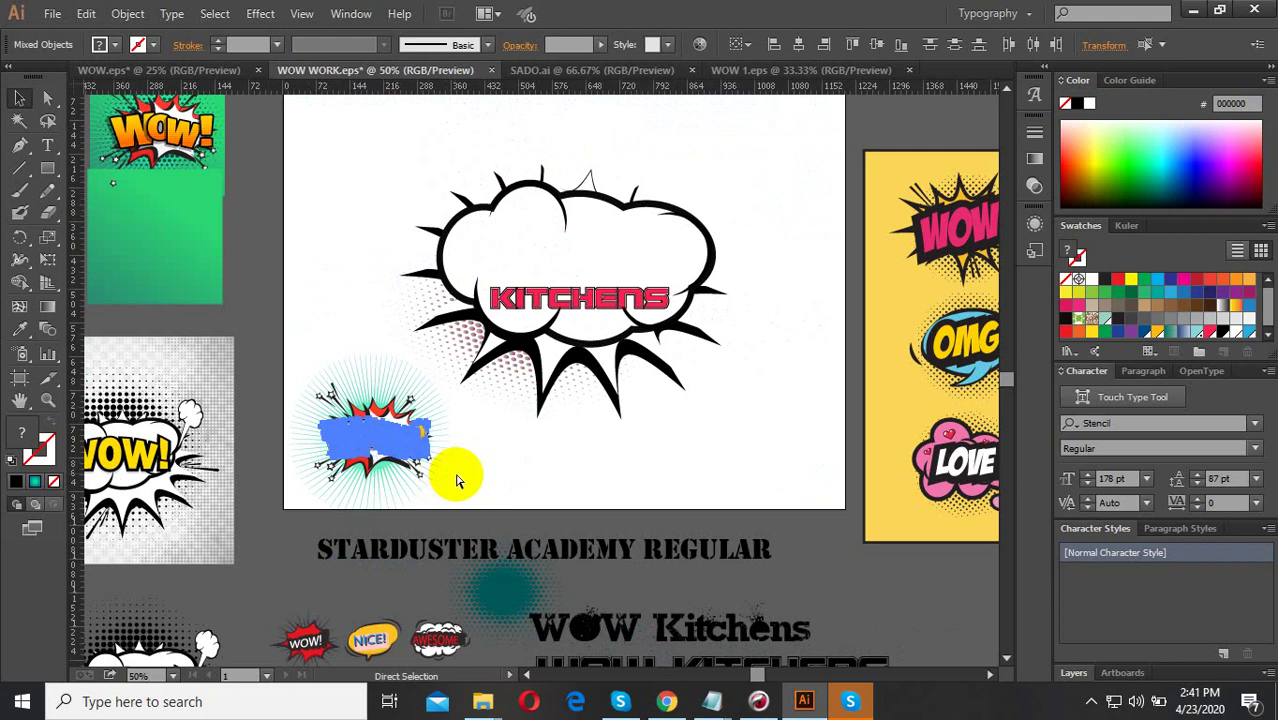
pyautogui.hotkey('ctrl', 'x')
pyautogui.hotkey('ctrl', 'v')
pyautogui.hotkey('ctrl', '=')
# Group the pasted WOW! lettering, enlarge it slightly, and centre it above KITCHENS in the cloud.
pyautogui.rightClick(528, 370)
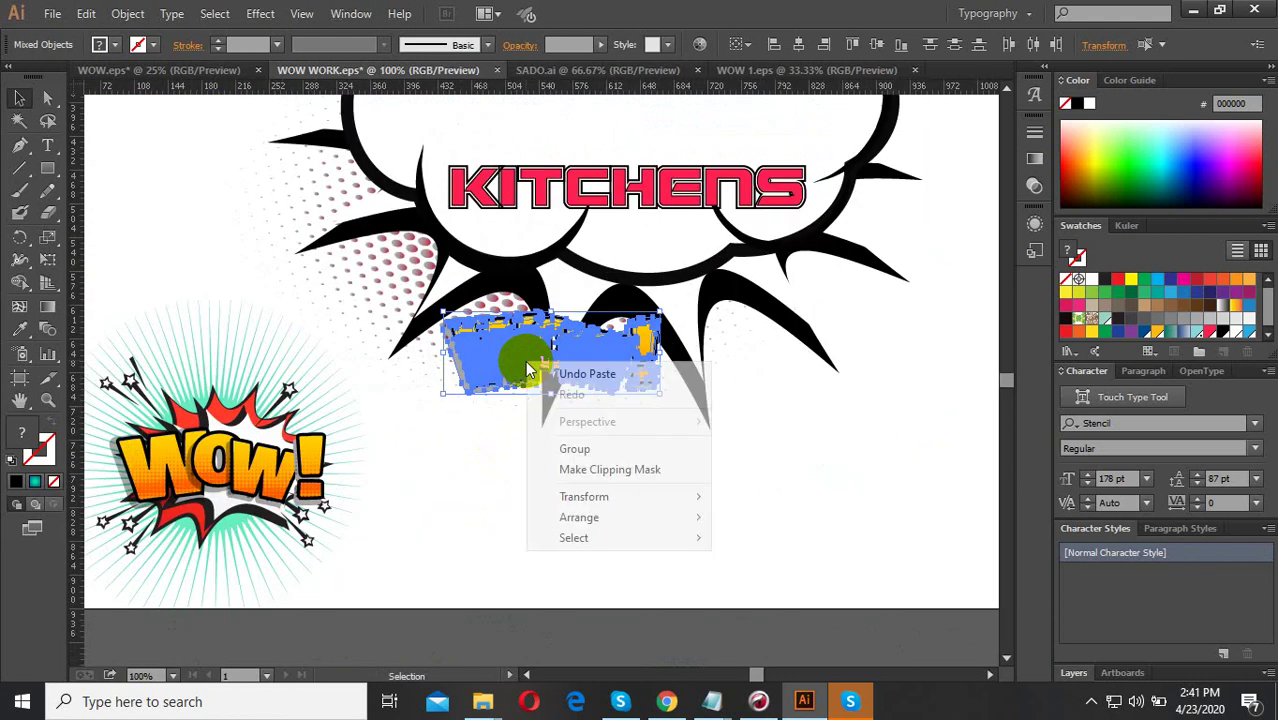
pyautogui.click(574, 448)
pyautogui.moveTo(523, 382)
pyautogui.mouseDown()
pyautogui.moveTo(573, 190)
pyautogui.moveTo(575, 352)
pyautogui.mouseUp()
pyautogui.scroll(4, 573, 190)
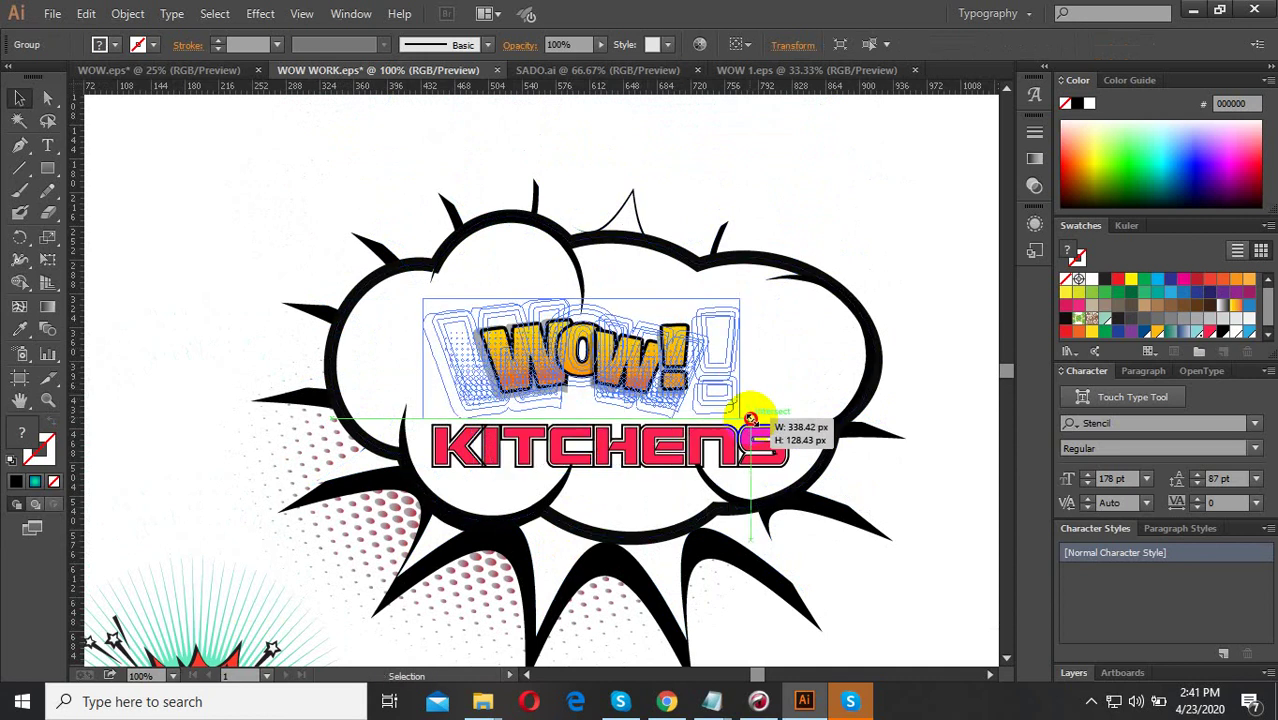
pyautogui.moveTo(694, 402)
pyautogui.mouseDown()
pyautogui.moveTo(697, 383)
pyautogui.moveTo(769, 419)
pyautogui.mouseUp()
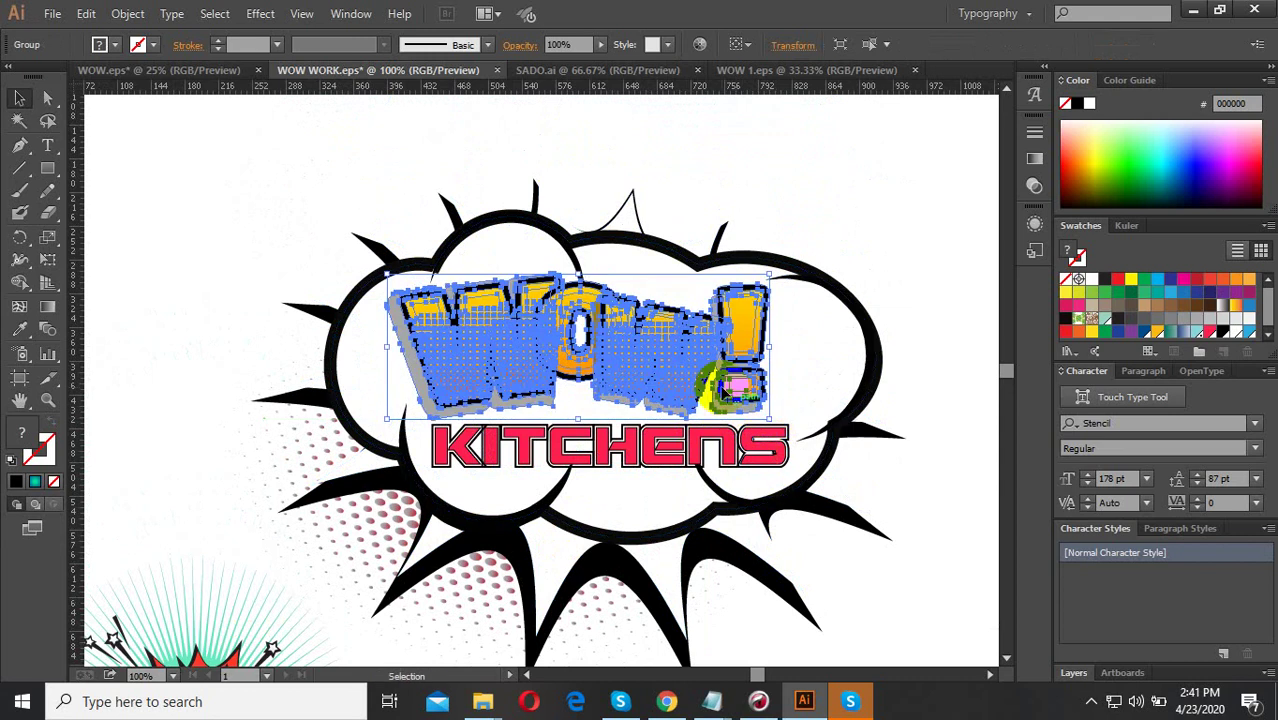
pyautogui.moveTo(724, 384); pyautogui.dragTo(744, 386)
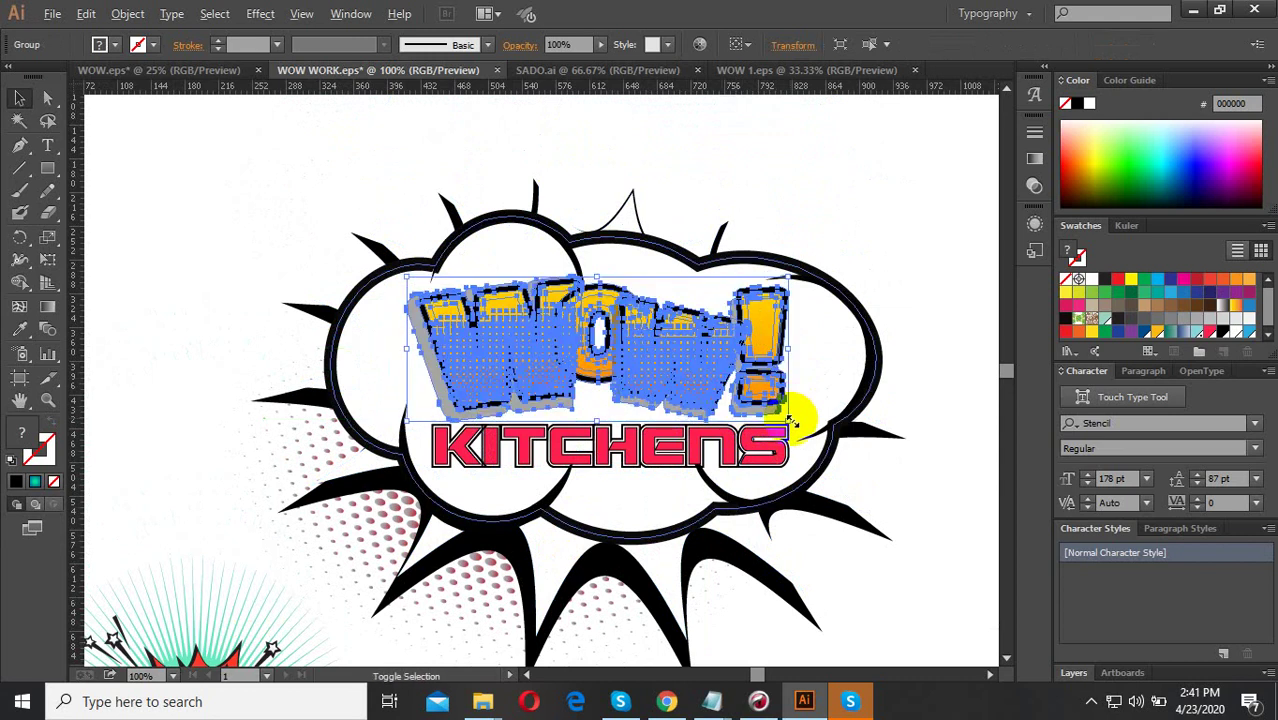
pyautogui.moveTo(790, 422); pyautogui.dragTo(797, 425)
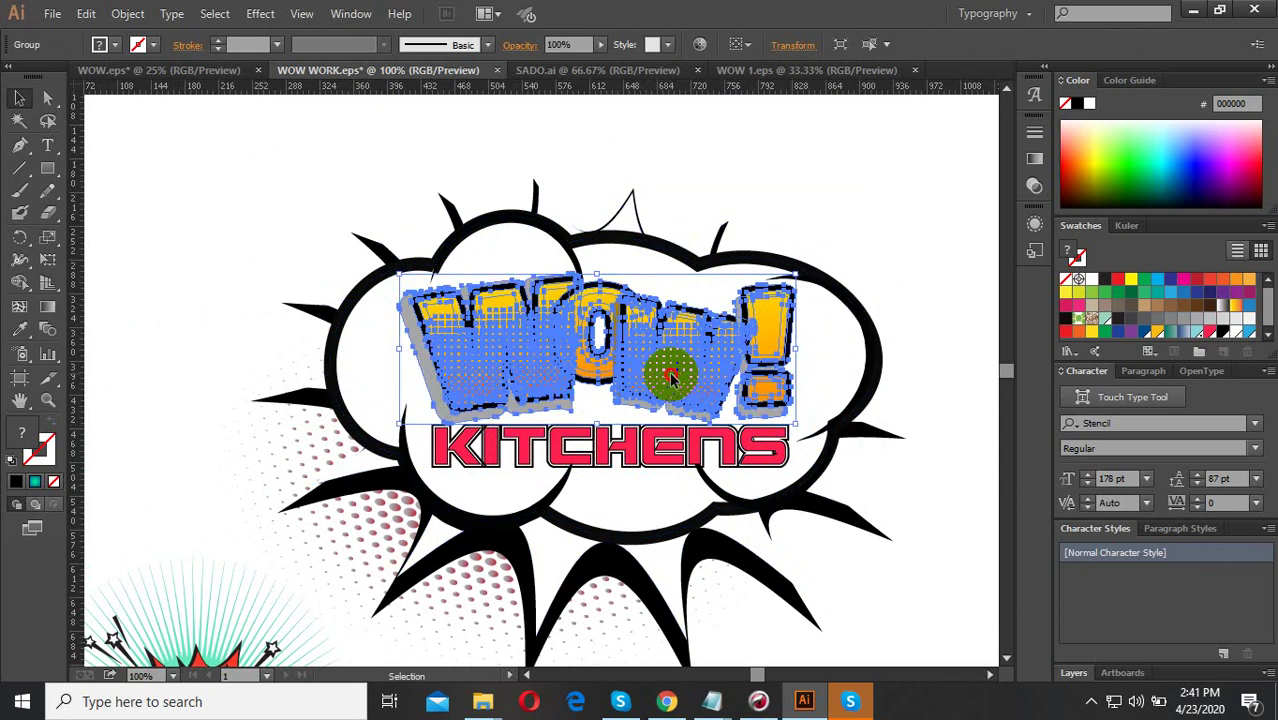
pyautogui.moveTo(672, 378); pyautogui.dragTo(712, 350)
pyautogui.click(852, 495)
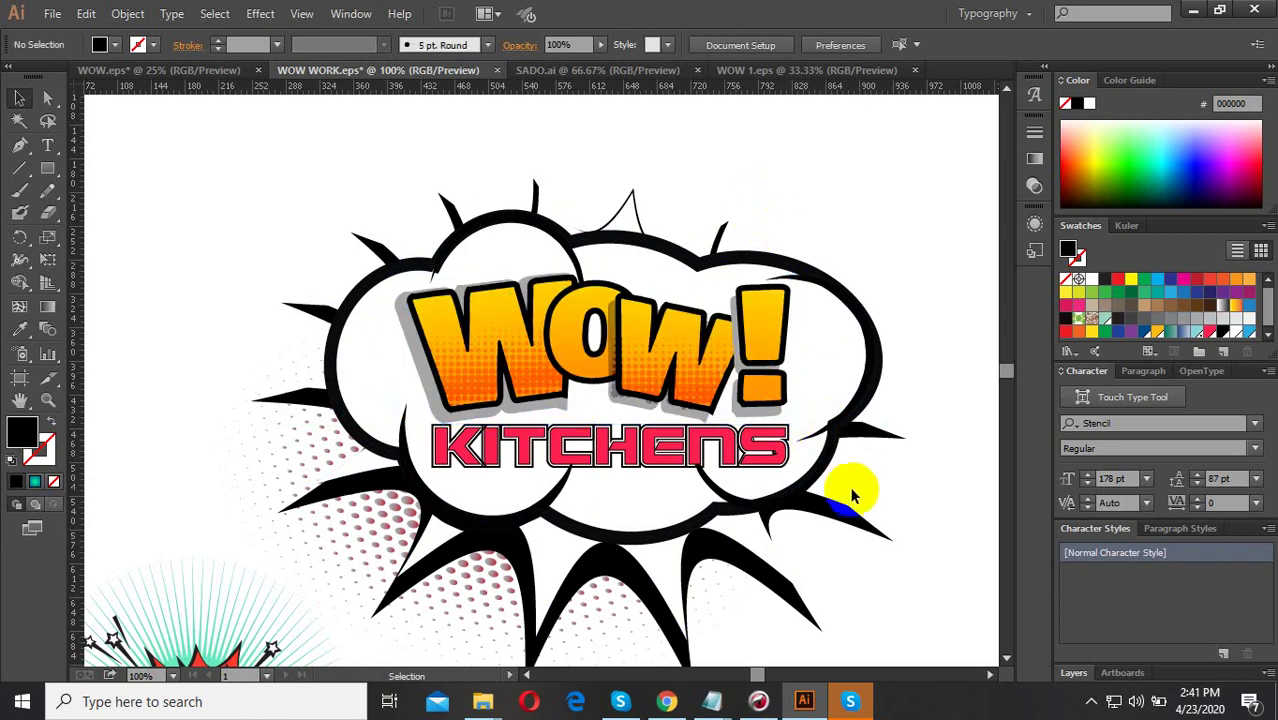
# Isolate the KITCHENS group, select all its letters, and undo an accidental black fill.
pyautogui.click(478, 470)
pyautogui.scroll(2, 491, 456)
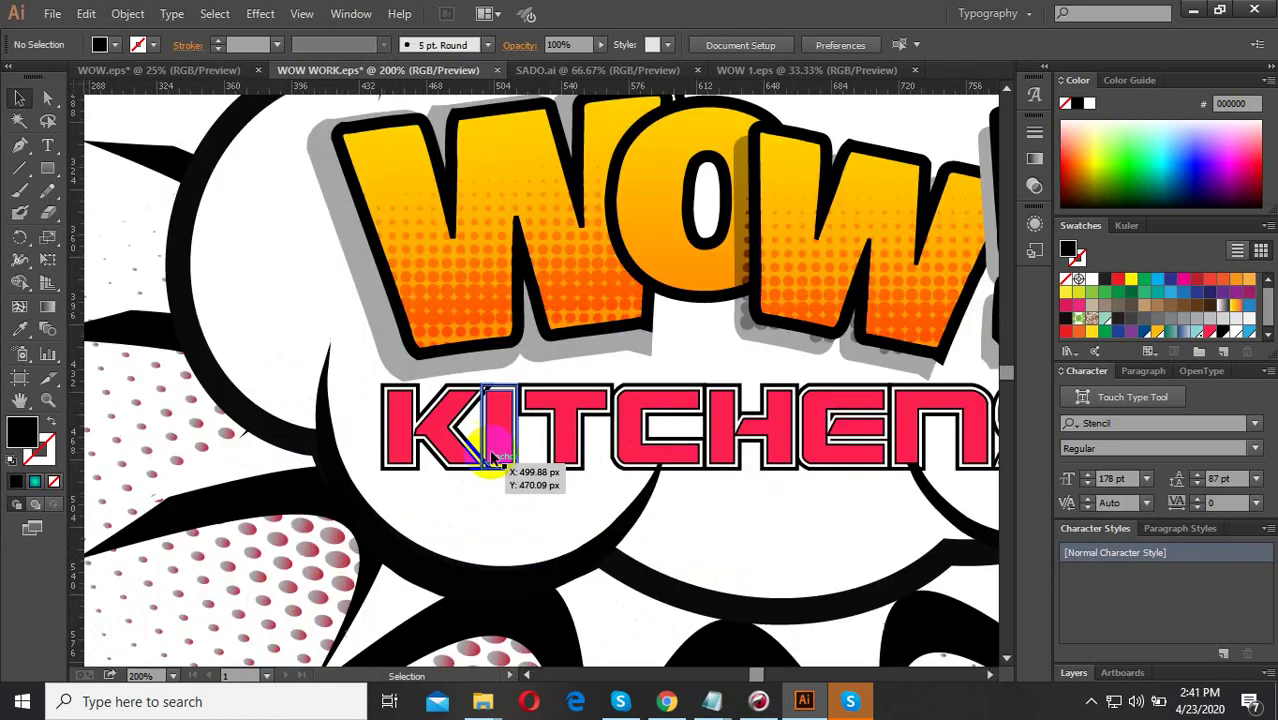
pyautogui.doubleClick(496, 451)
pyautogui.scroll(-1, 496, 451)
pyautogui.scroll(-2, 442, 463)
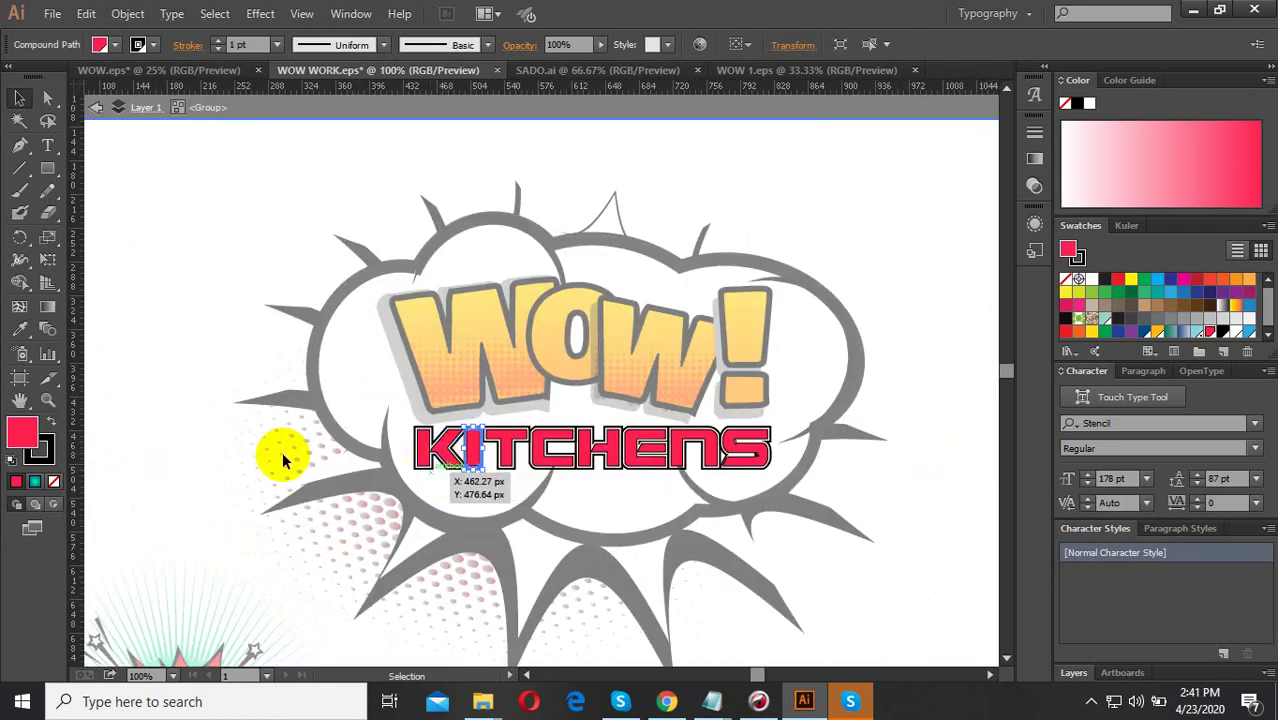
pyautogui.moveTo(888, 478); pyautogui.dragTo(300, 440)
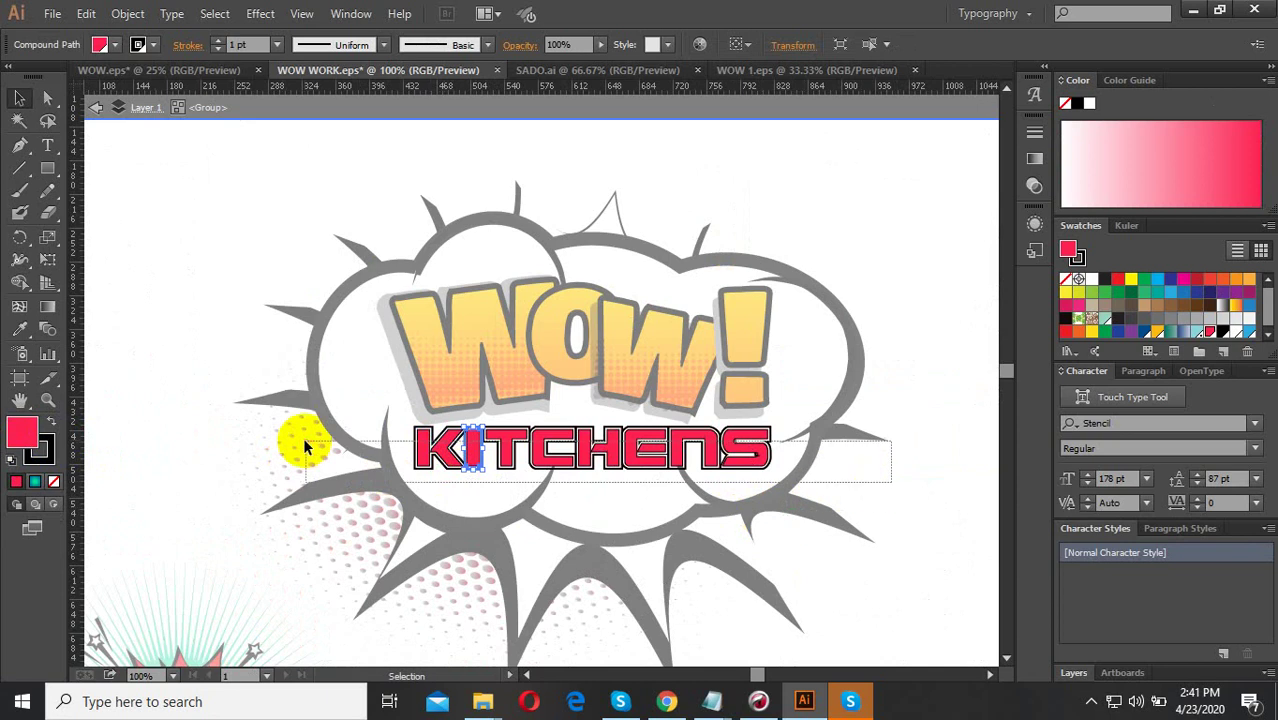
pyautogui.click(20, 333)
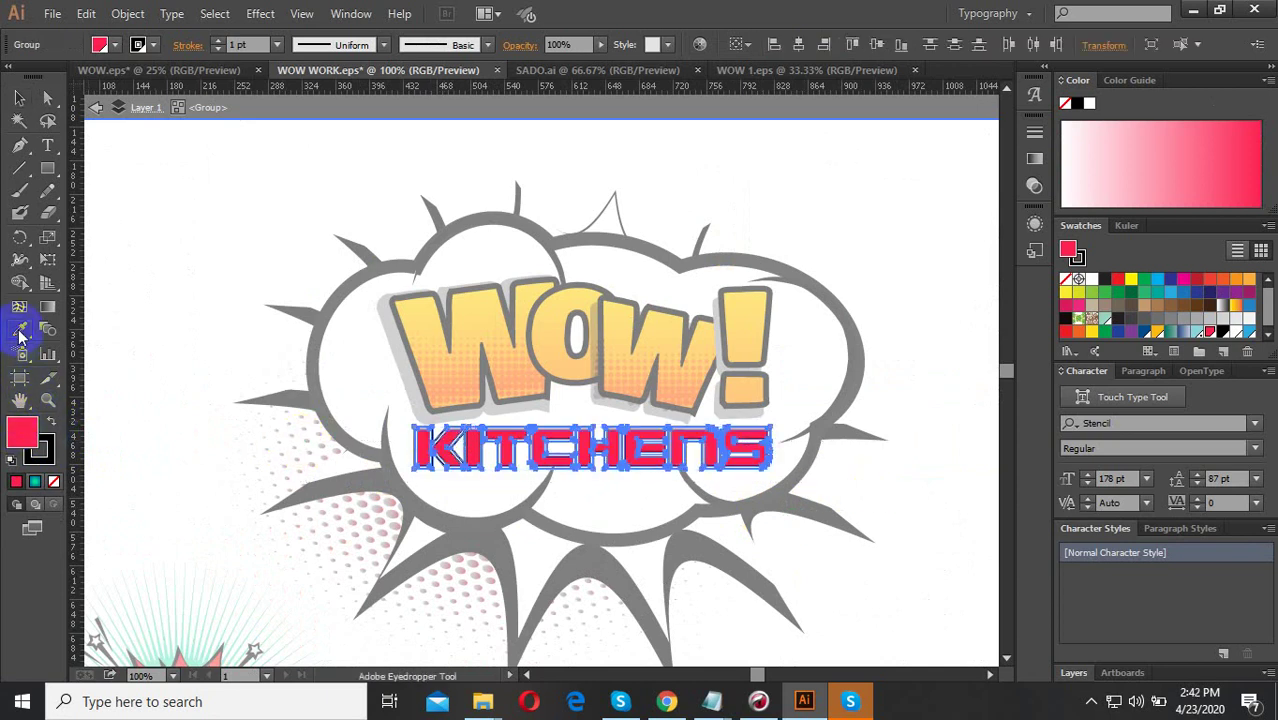
pyautogui.click(470, 318)
pyautogui.hotkey('ctrl', 'z')
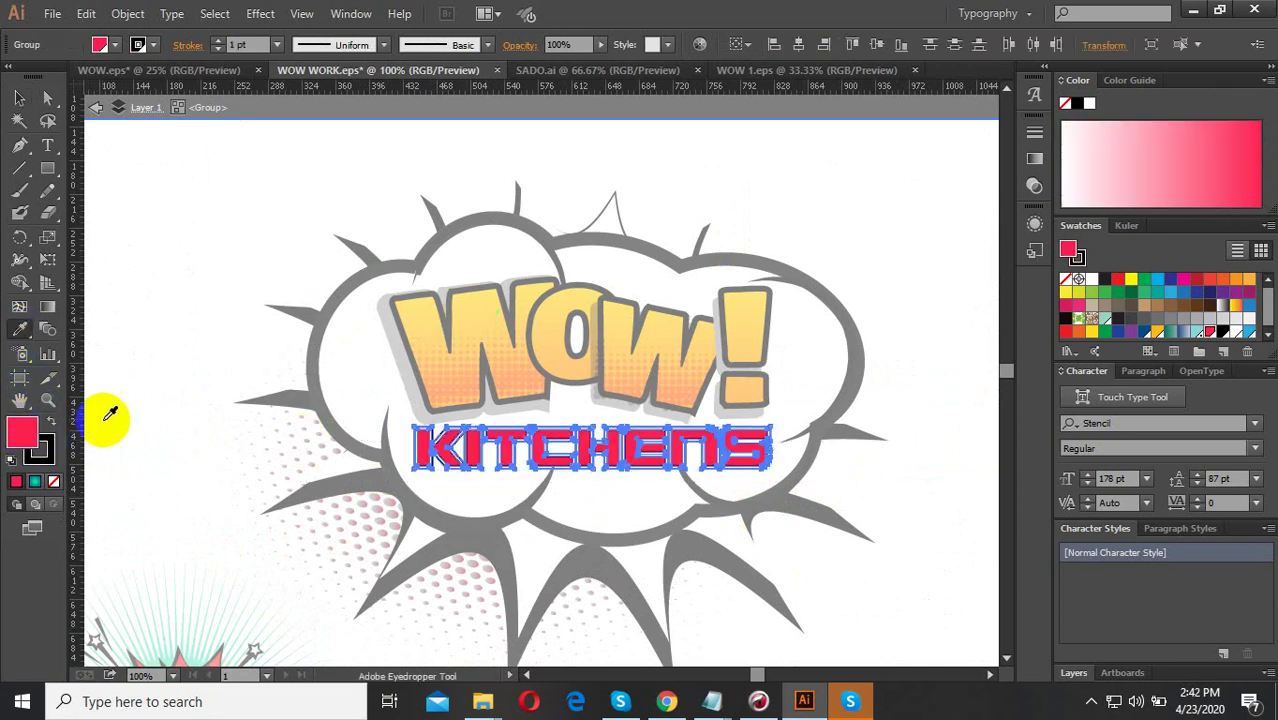
# Set the KITCHENS fill to a bright yellow in the colour picker.
pyautogui.doubleClick(22, 430)
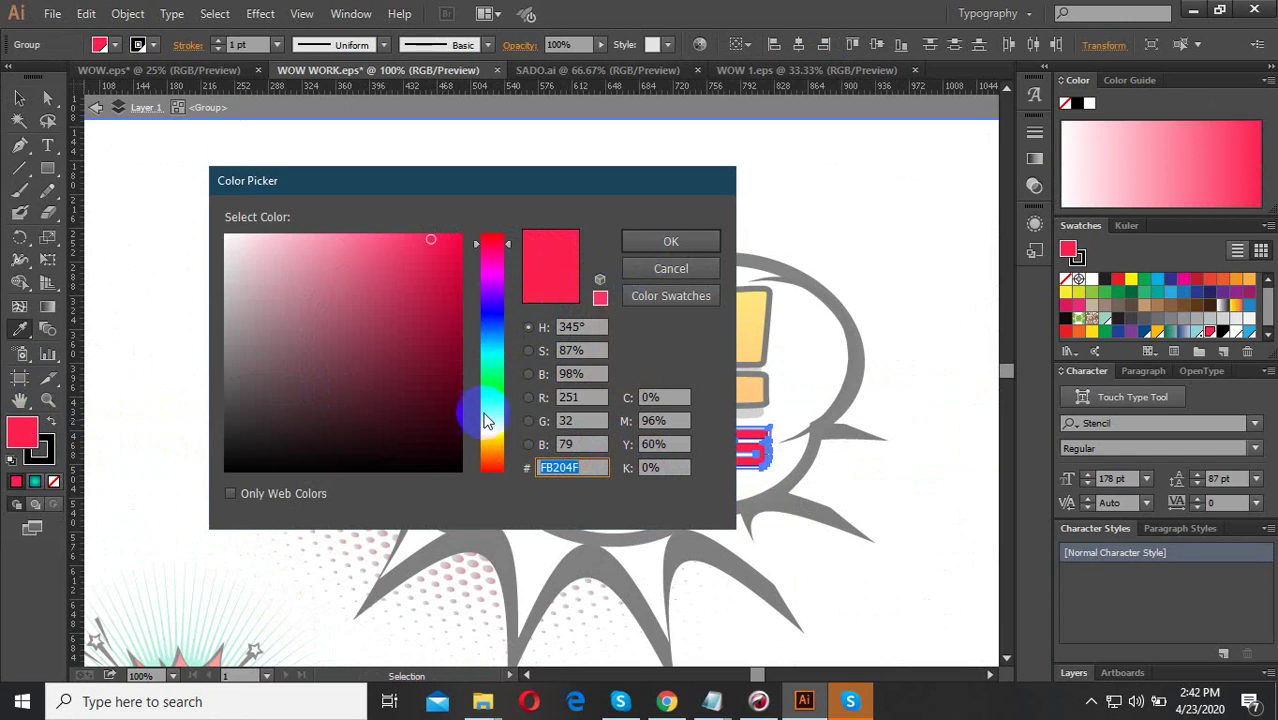
pyautogui.click(491, 438)
pyautogui.click(458, 241)
pyautogui.click(670, 242)
# Eyedrop the WOW lettering's colours onto KITCHENS and exit isolation mode.
pyautogui.press('i')
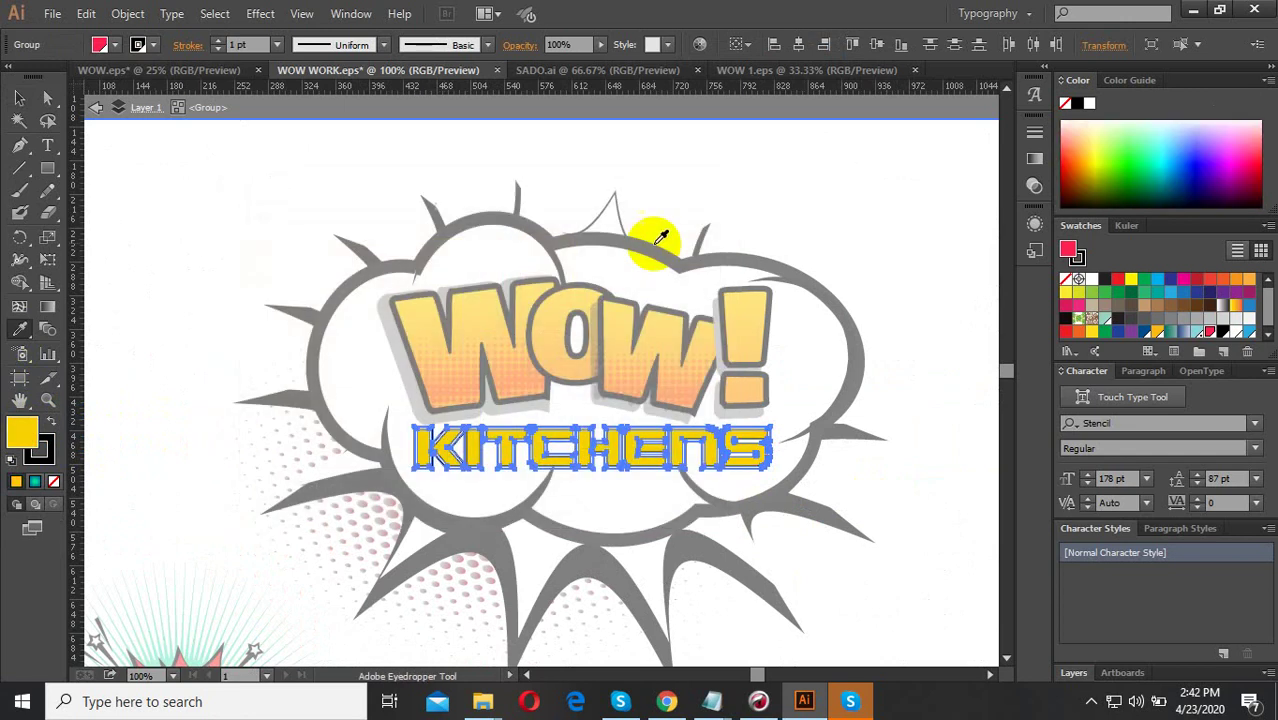
pyautogui.scroll(3, 470, 450)
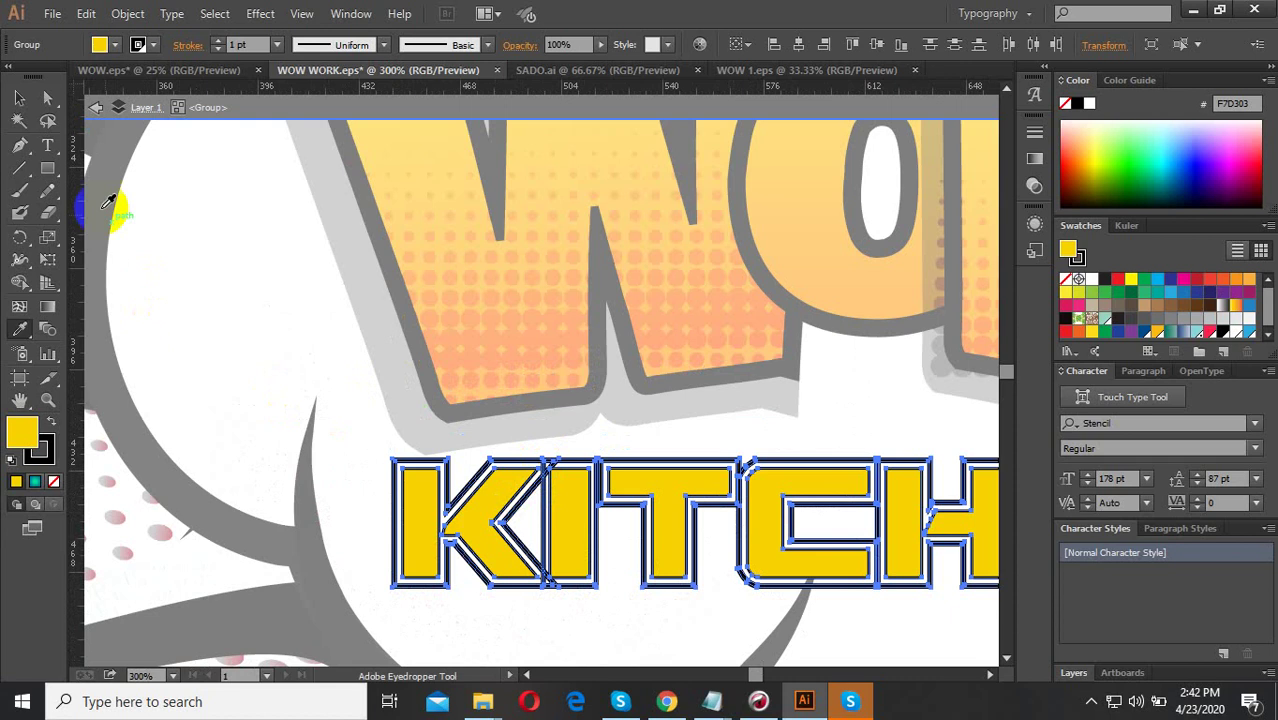
pyautogui.click(416, 156)
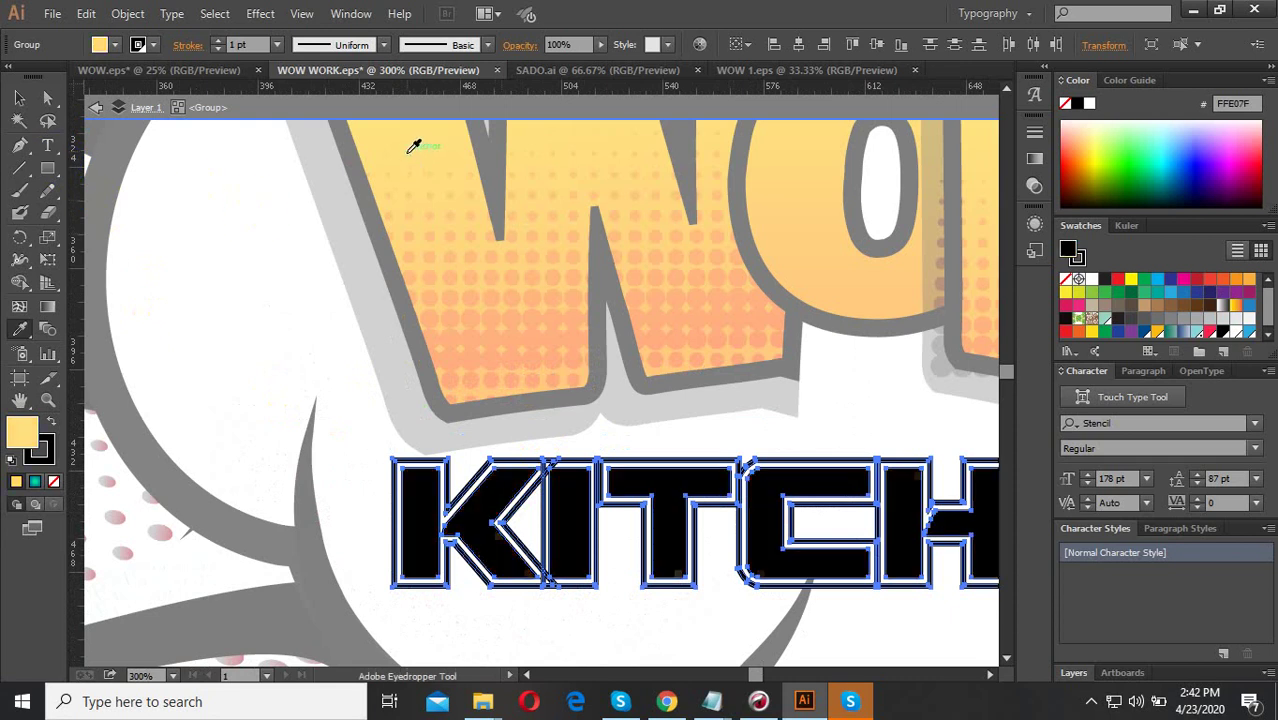
pyautogui.scroll(-1, 455, 398)
pyautogui.click(466, 354)
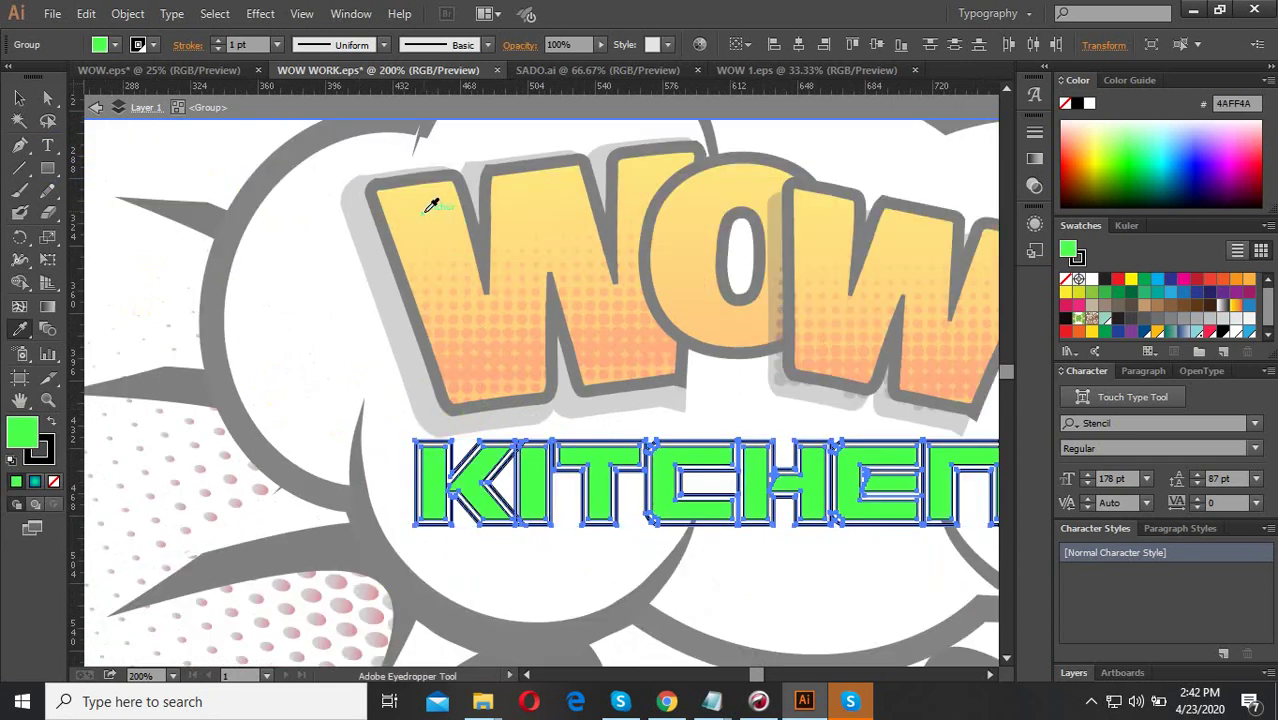
pyautogui.scroll(-1, 420, 290)
pyautogui.click(499, 212)
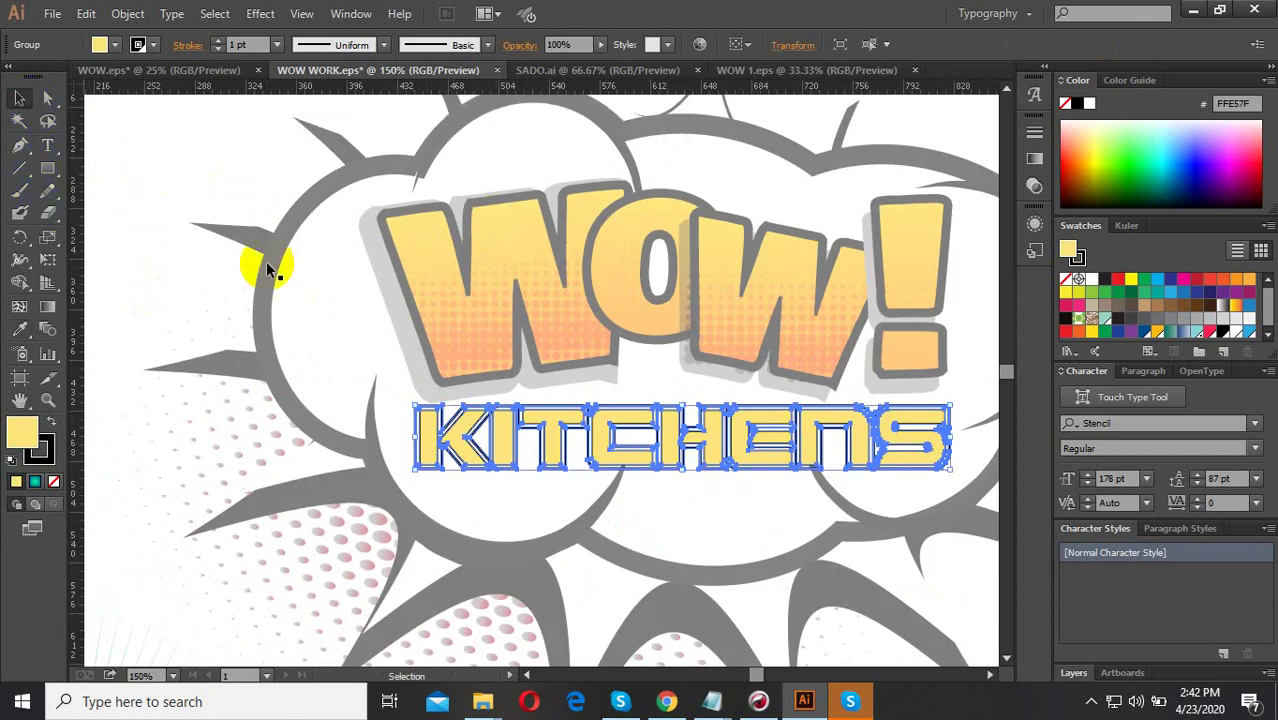
pyautogui.doubleClick(430, 316)
# Eyedrop the W's yellow-to-orange gradient fill onto KITCHENS.
pyautogui.click(19, 328)
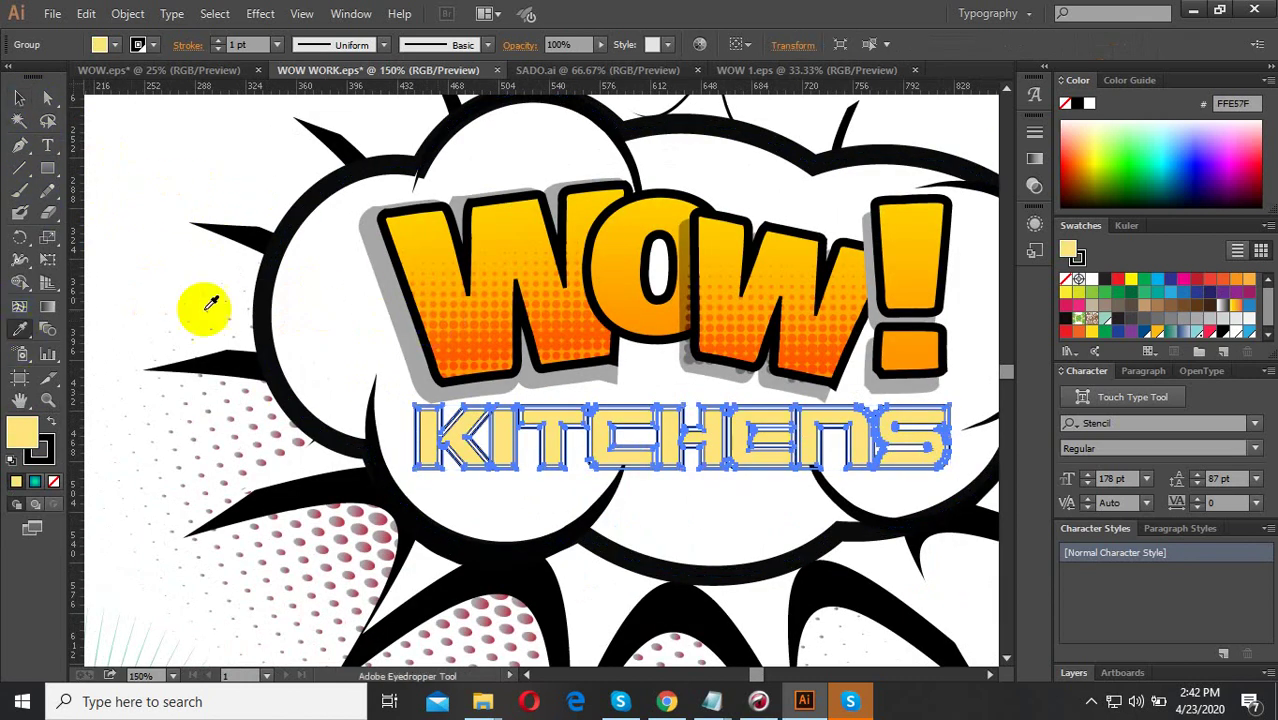
pyautogui.click(421, 224)
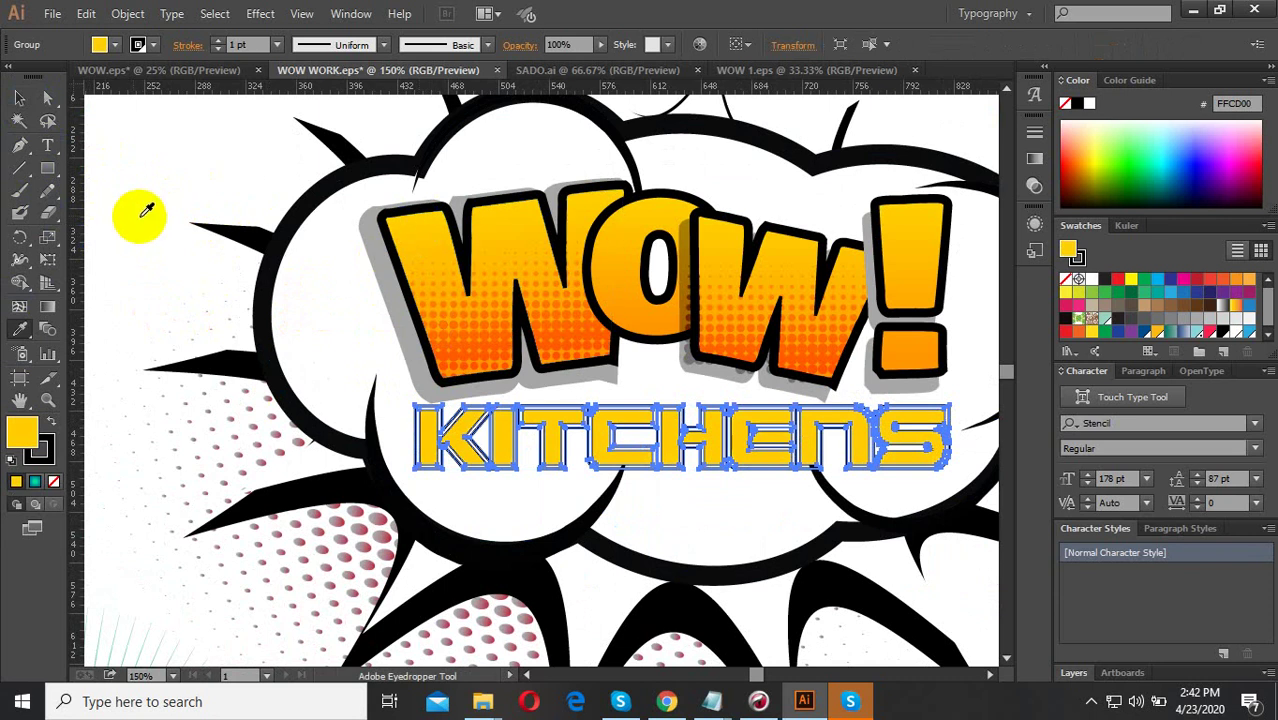
pyautogui.click(438, 262)
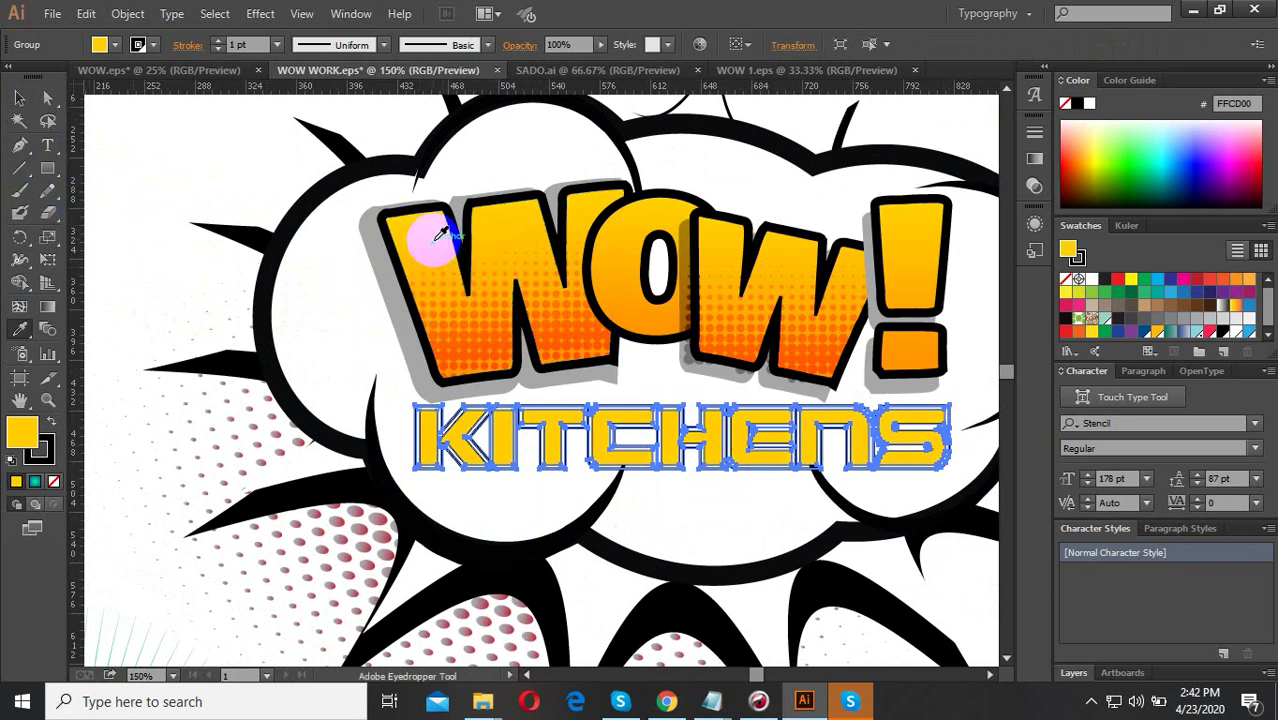
pyautogui.click(437, 220)
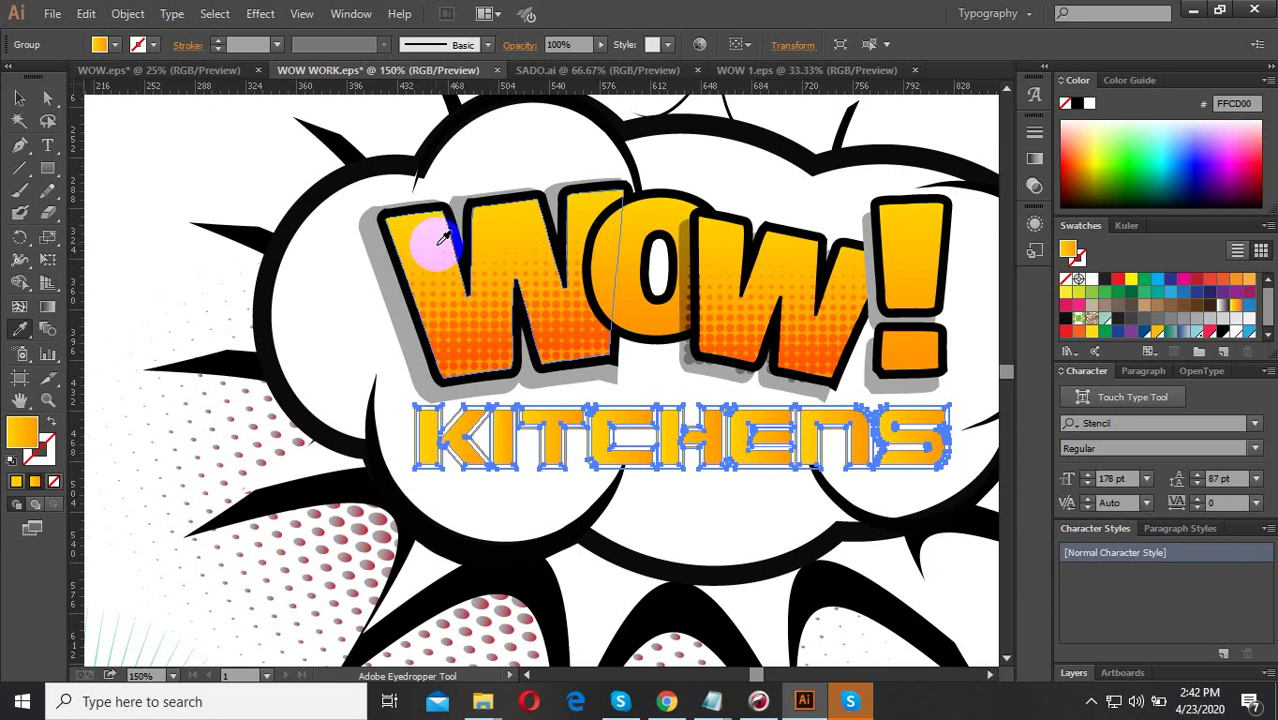
pyautogui.click(19, 98)
# Zoom out and move the small teal-rayed WOW sticker off the artboard.
pyautogui.click(352, 585)
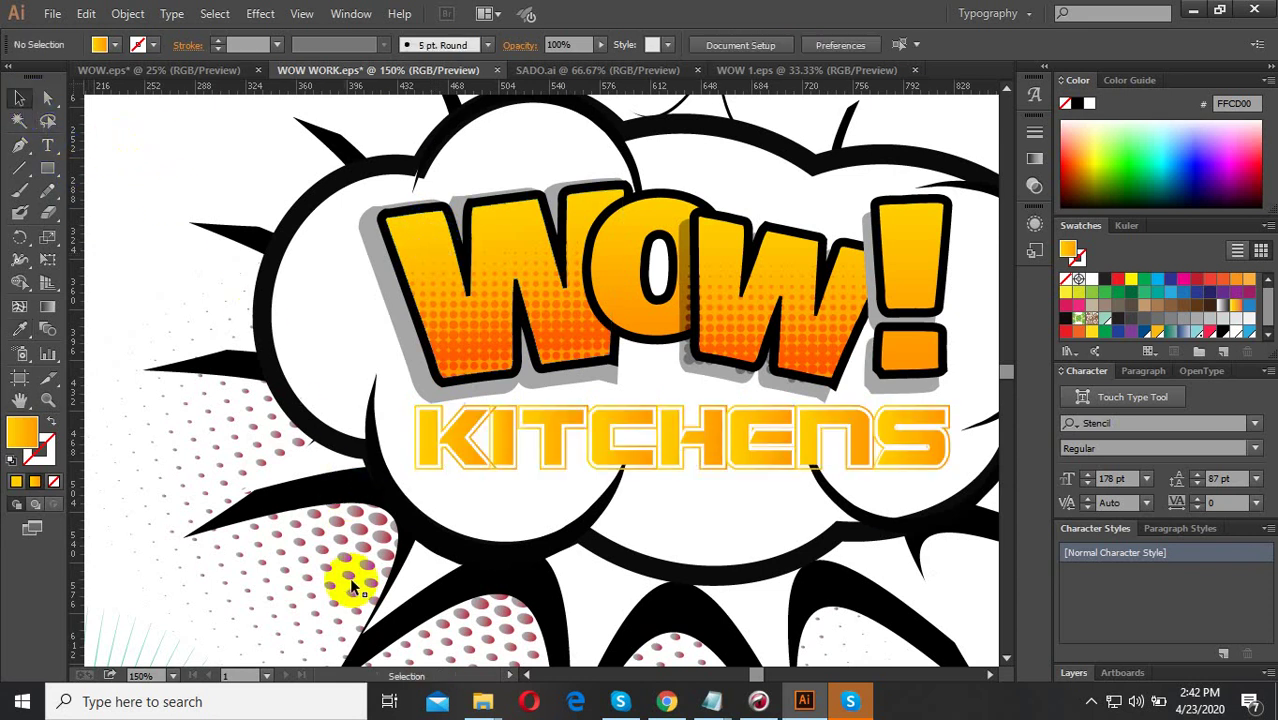
pyautogui.hotkey('ctrl', '-')
pyautogui.hotkey('ctrl', '-')
pyautogui.hotkey('ctrl', '+')
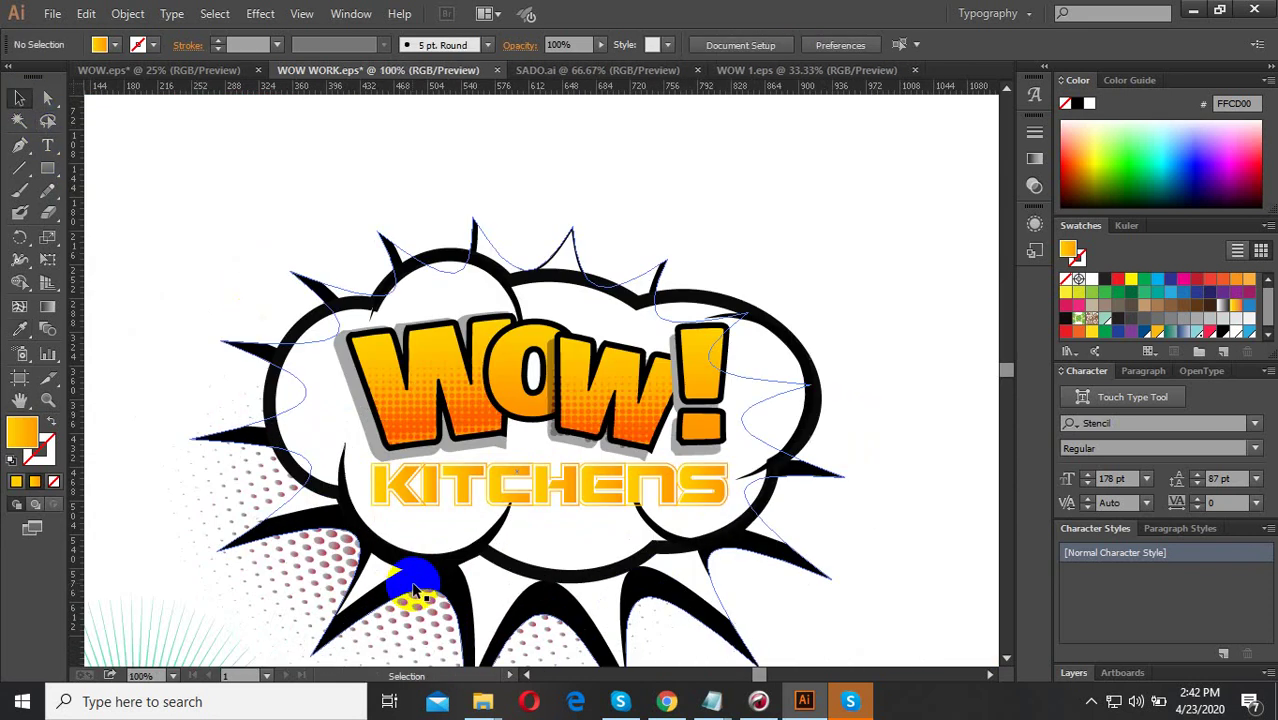
pyautogui.hotkey('ctrl', '-')
pyautogui.hotkey('ctrl', '-')
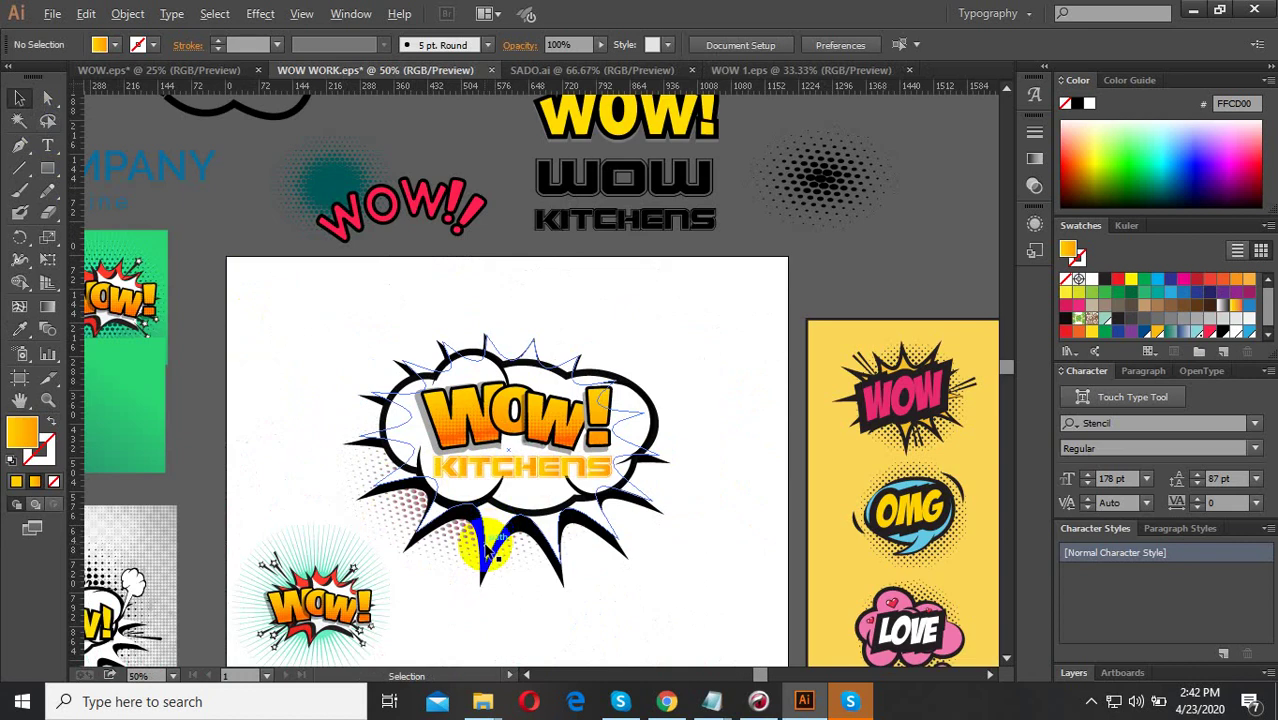
pyautogui.hotkey('ctrl', '+')
pyautogui.hotkey('ctrl', '+')
pyautogui.hotkey('ctrl', '-')
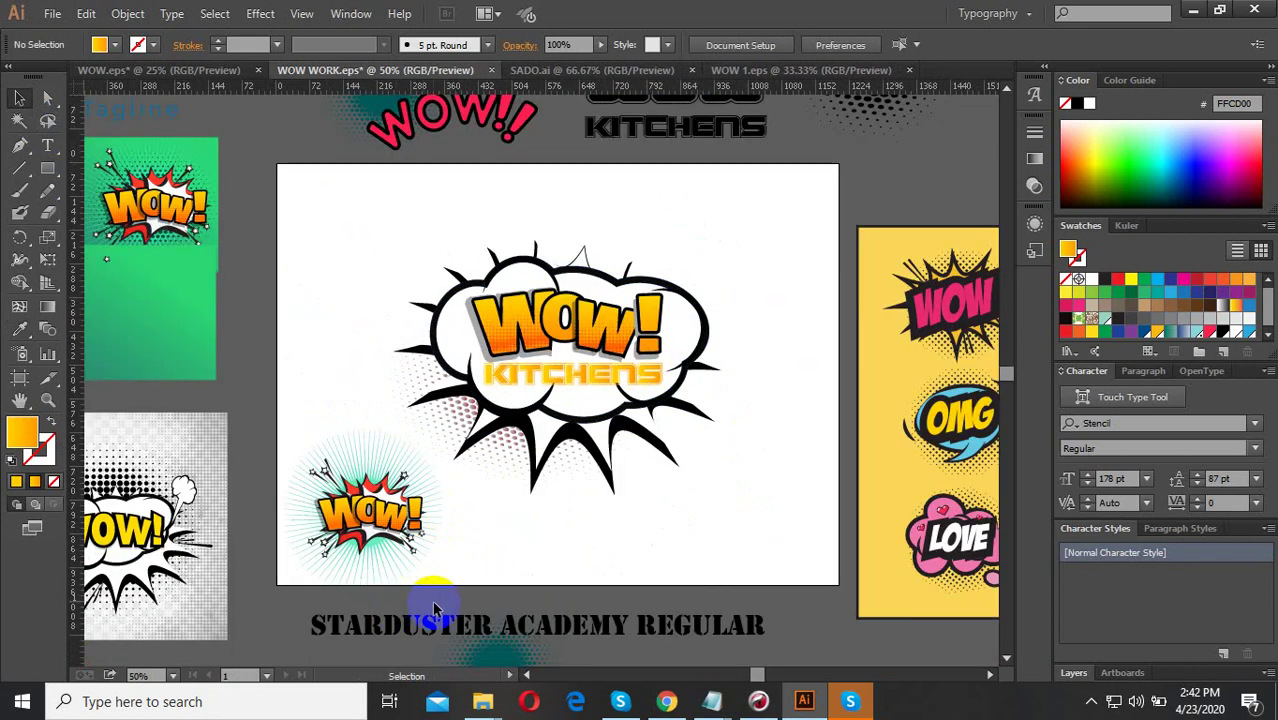
pyautogui.moveTo(310, 457); pyautogui.dragTo(421, 548)
pyautogui.hotkey('ctrl', '-')
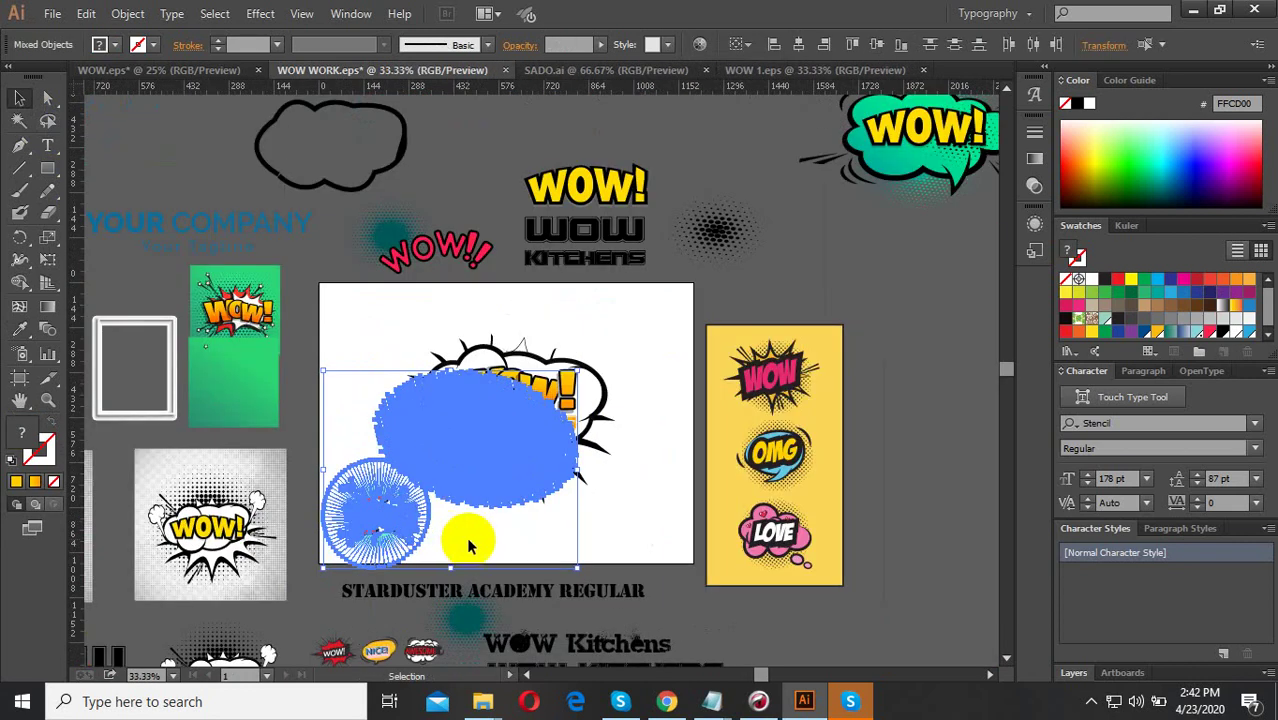
pyautogui.click(342, 399)
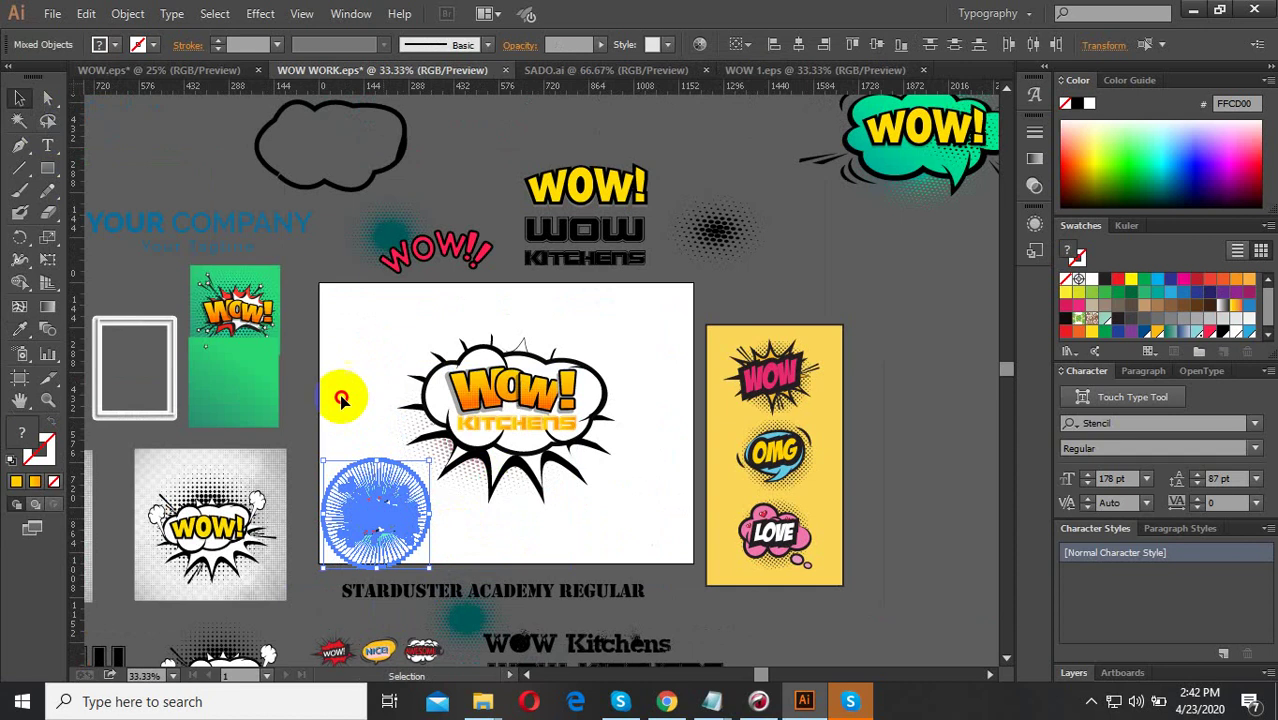
pyautogui.moveTo(370, 510); pyautogui.dragTo(505, 465)
pyautogui.moveTo(779, 624); pyautogui.dragTo(880, 478)
# Nudge the main WOW KITCHENS burst slightly lower and park the sticker on the yellow panel.
pyautogui.hotkey('ctrl', '+')
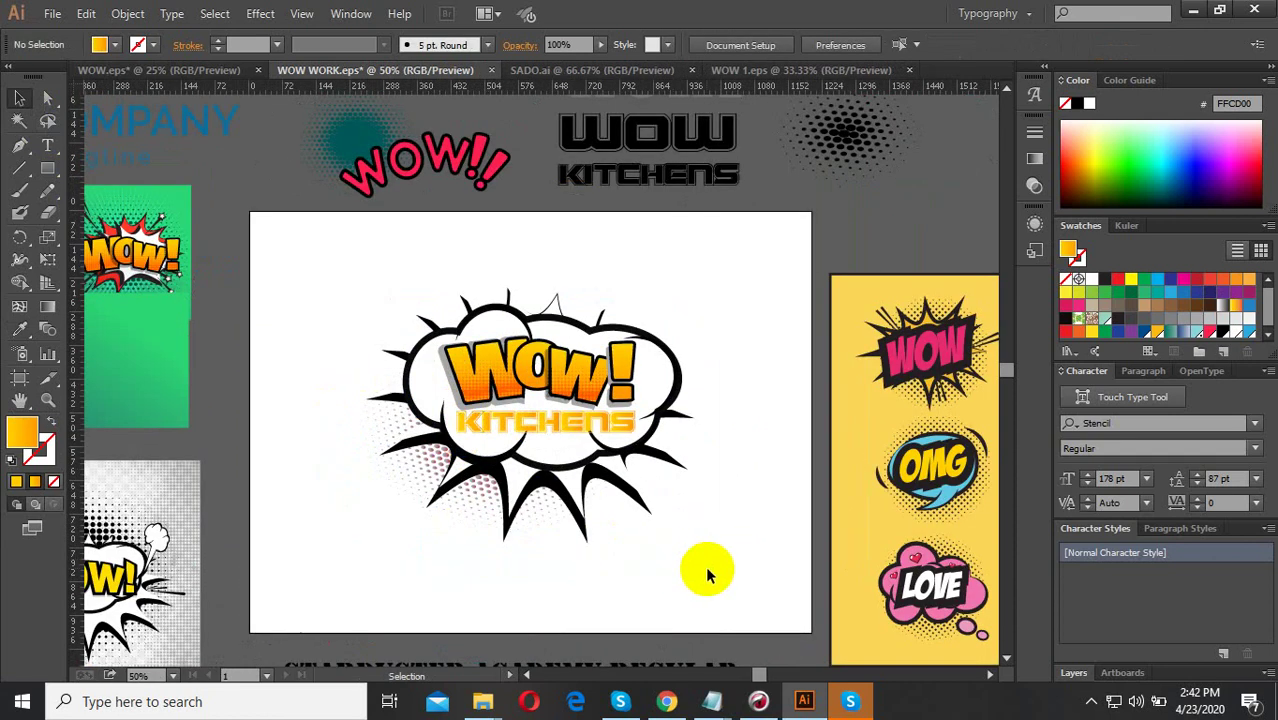
pyautogui.moveTo(707, 565); pyautogui.dragTo(394, 306)
pyautogui.moveTo(535, 385); pyautogui.dragTo(530, 425)
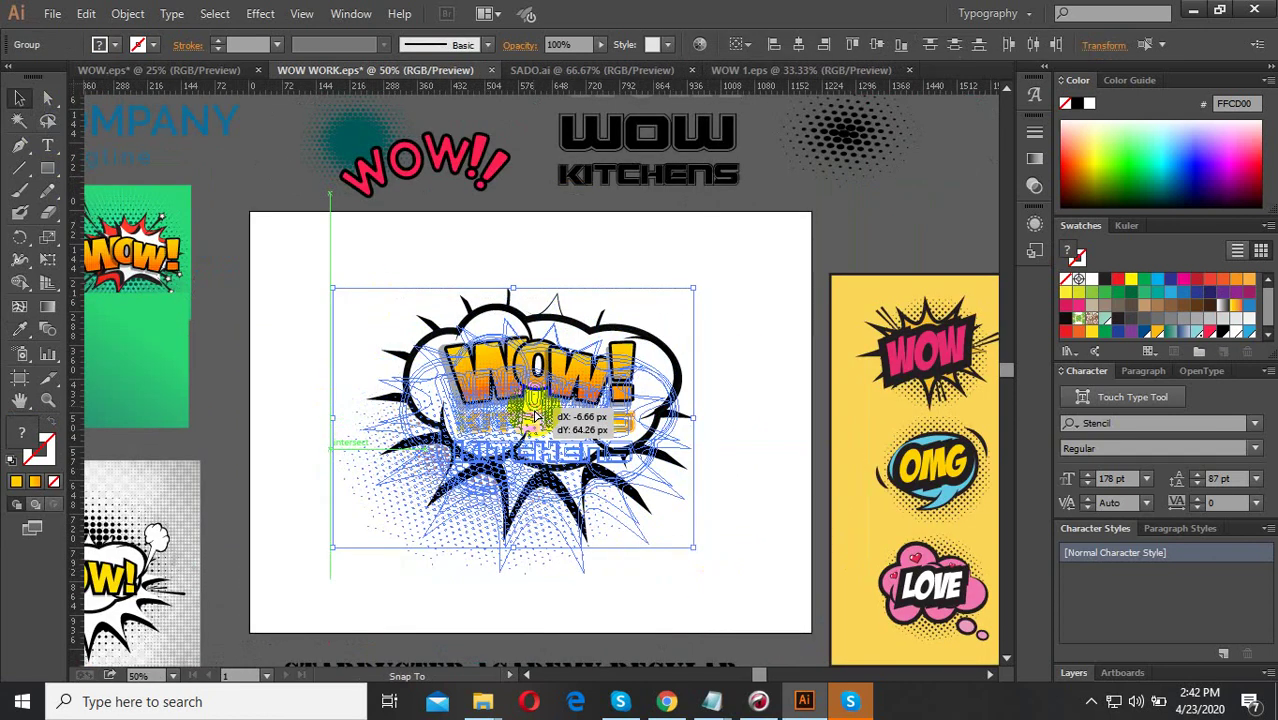
pyautogui.click(645, 497)
pyautogui.moveTo(645, 497); pyautogui.dragTo(935, 325)
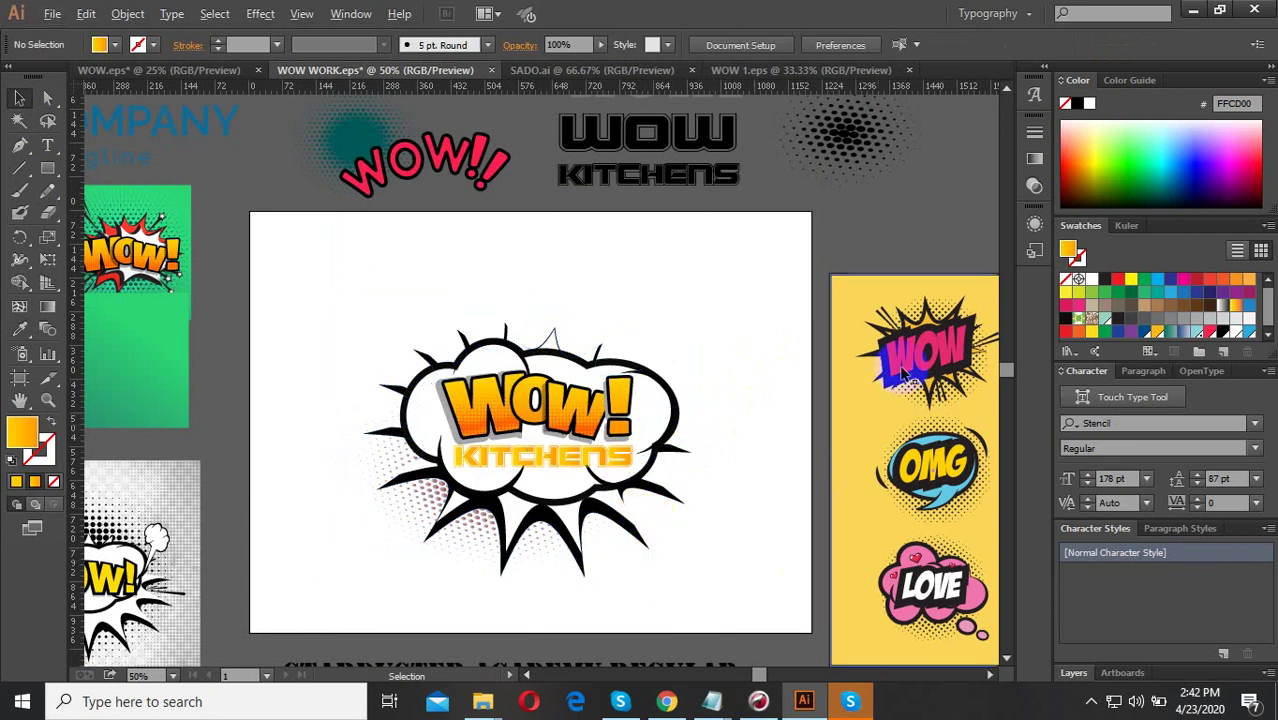
pyautogui.click(935, 325)
# Move the halftone dots behind the burst down and to the left.
pyautogui.scroll(1, 479, 591)
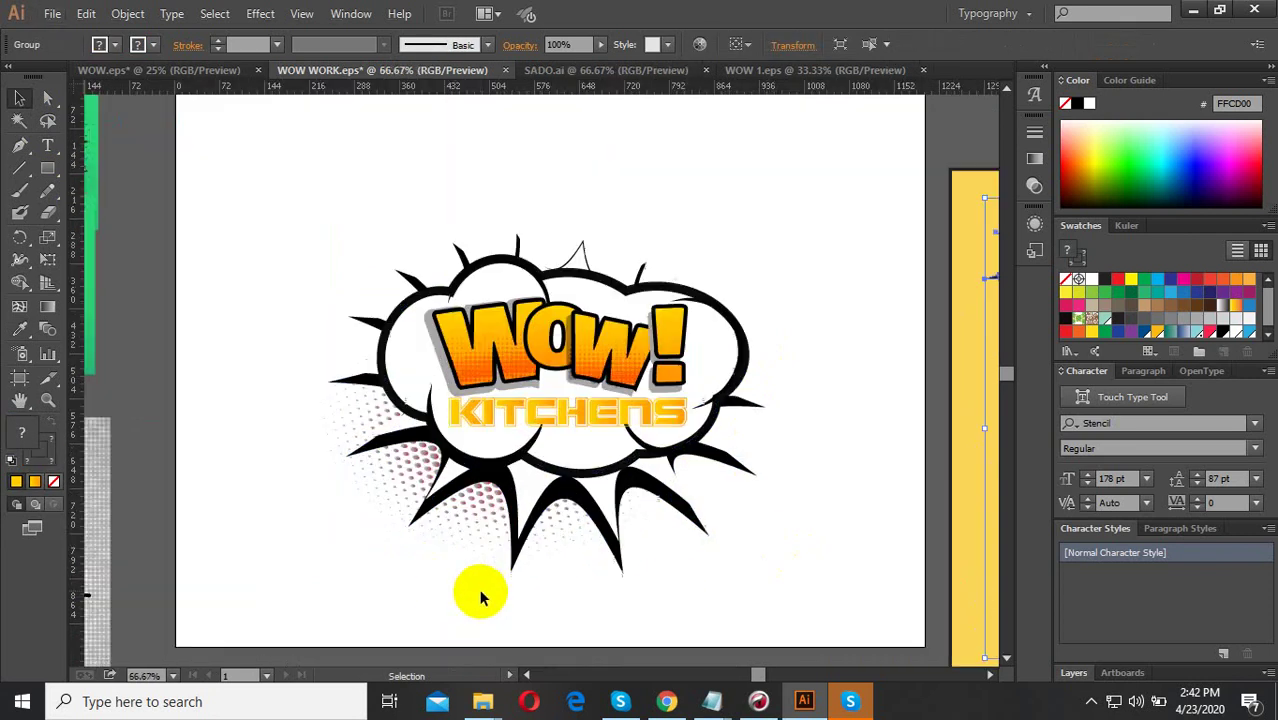
pyautogui.scroll(-2, 480, 440)
pyautogui.scroll(2, 478, 470)
pyautogui.click(479, 471)
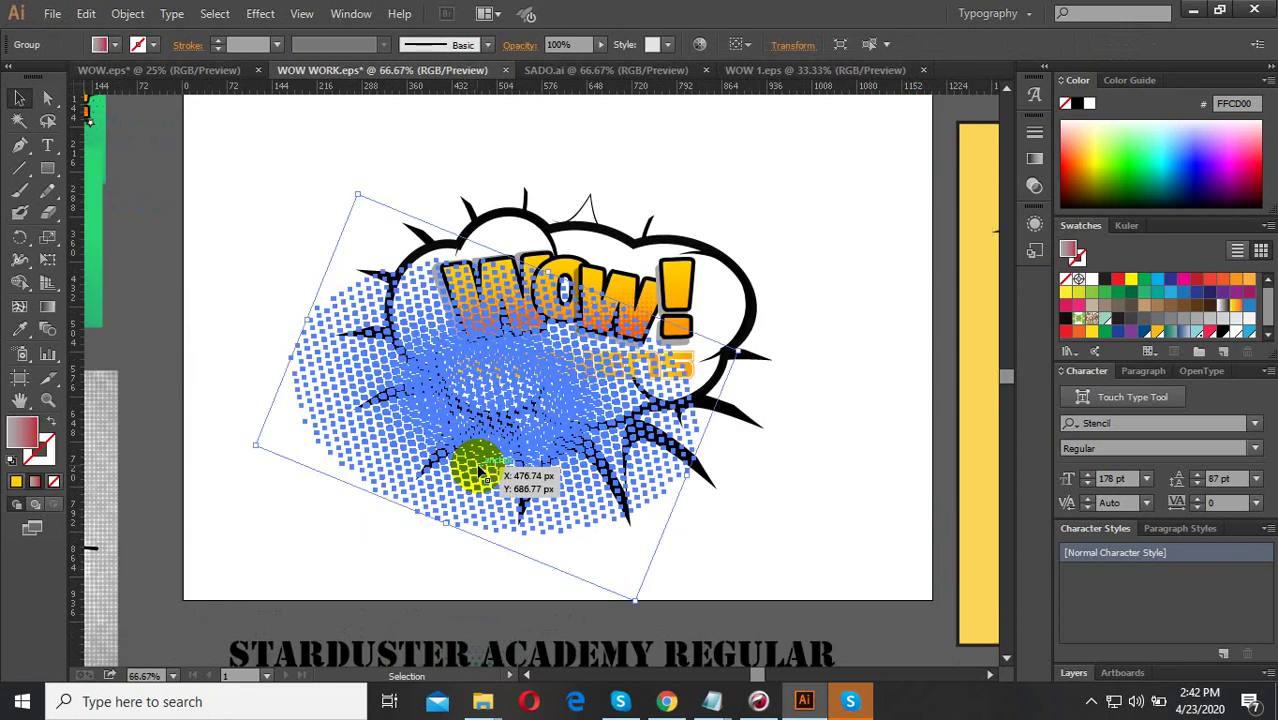
pyautogui.moveTo(479, 471)
pyautogui.mouseDown()
pyautogui.moveTo(316, 499)
pyautogui.moveTo(342, 505)
pyautogui.mouseUp()
pyautogui.scroll(1, 345, 506)
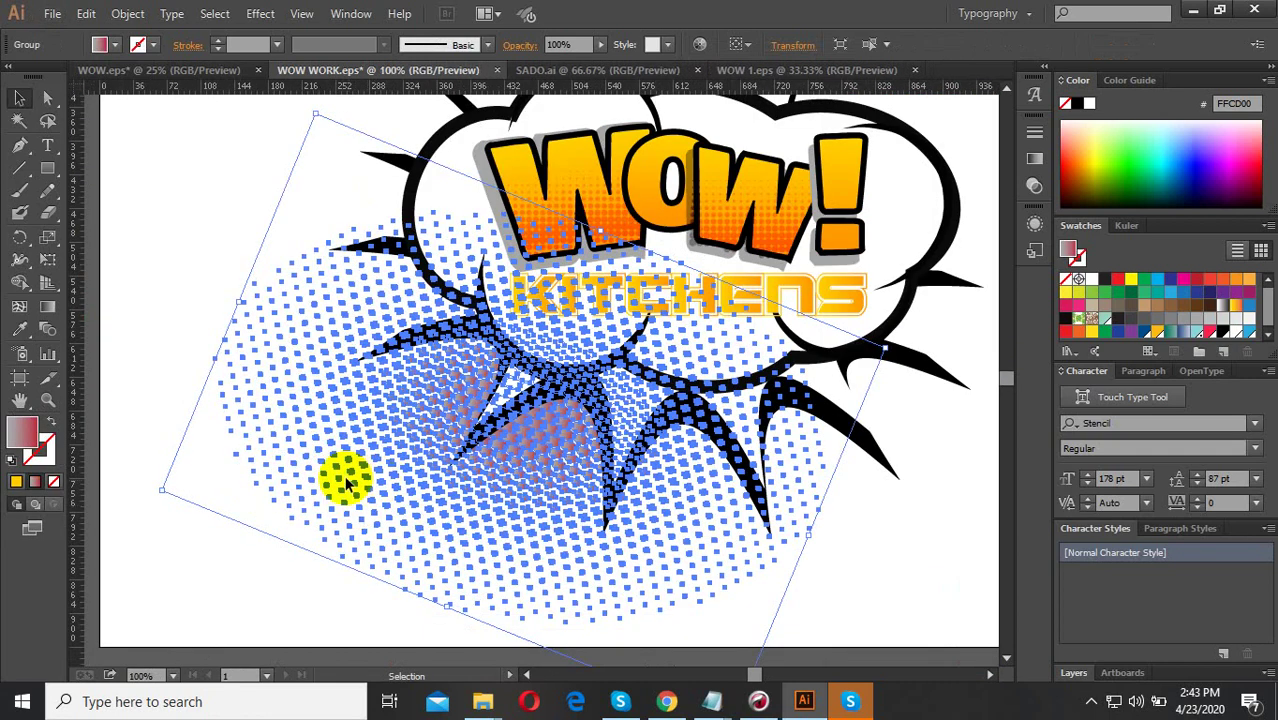
# Open the Rectangle Tool's flyout of alternative shape-drawing tools.
pyautogui.click(34, 185)
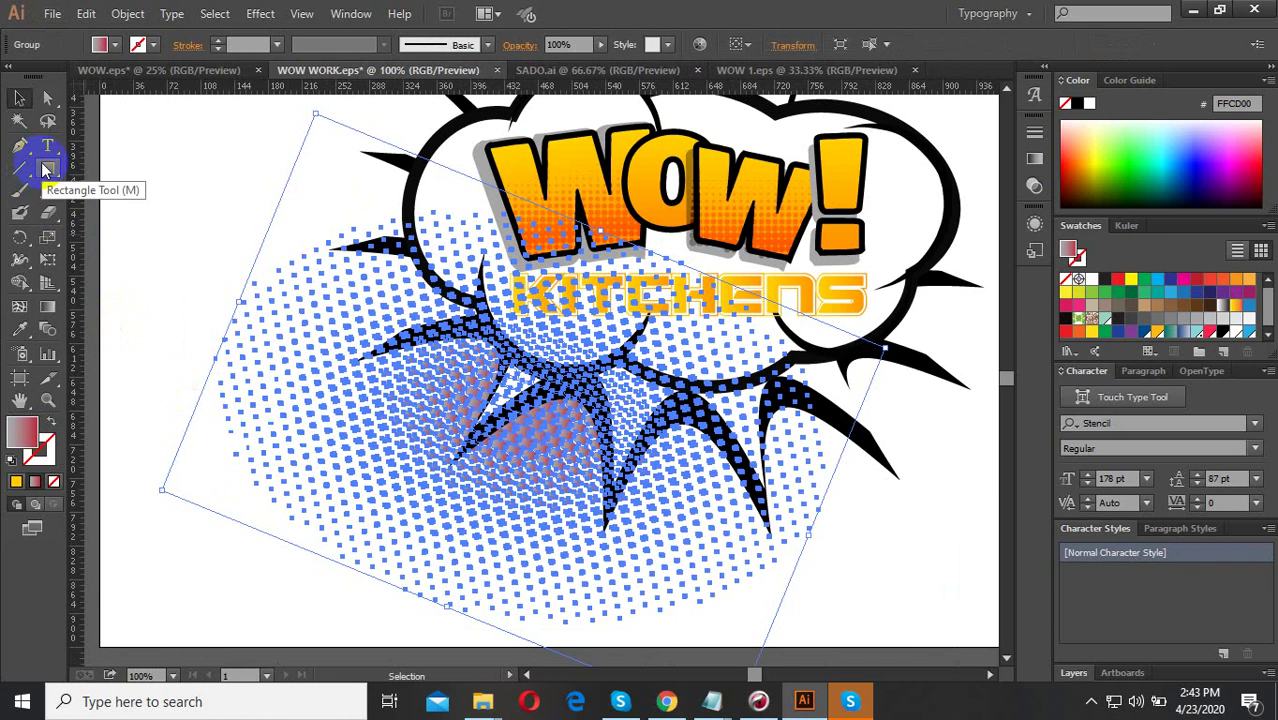
pyautogui.scroll(2, 414, 428)
pyautogui.scroll(2, 428, 528)
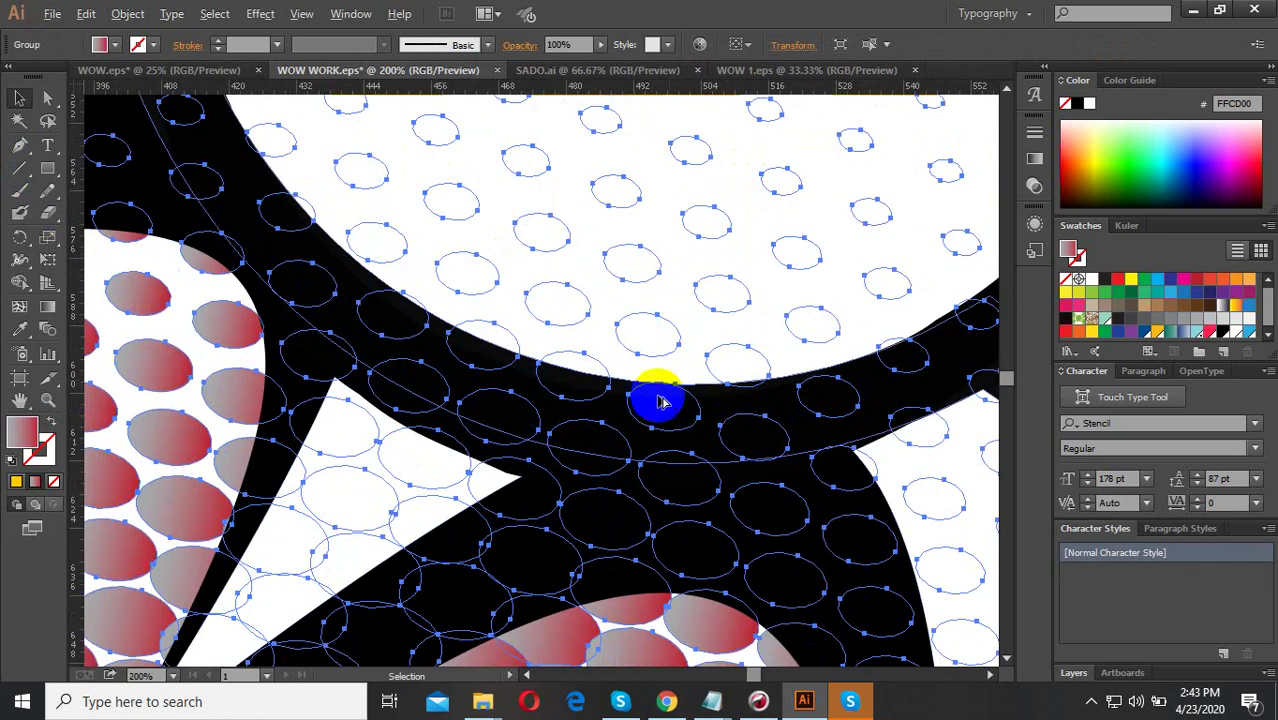
pyautogui.scroll(-2, 660, 401)
pyautogui.scroll(-1, 571, 428)
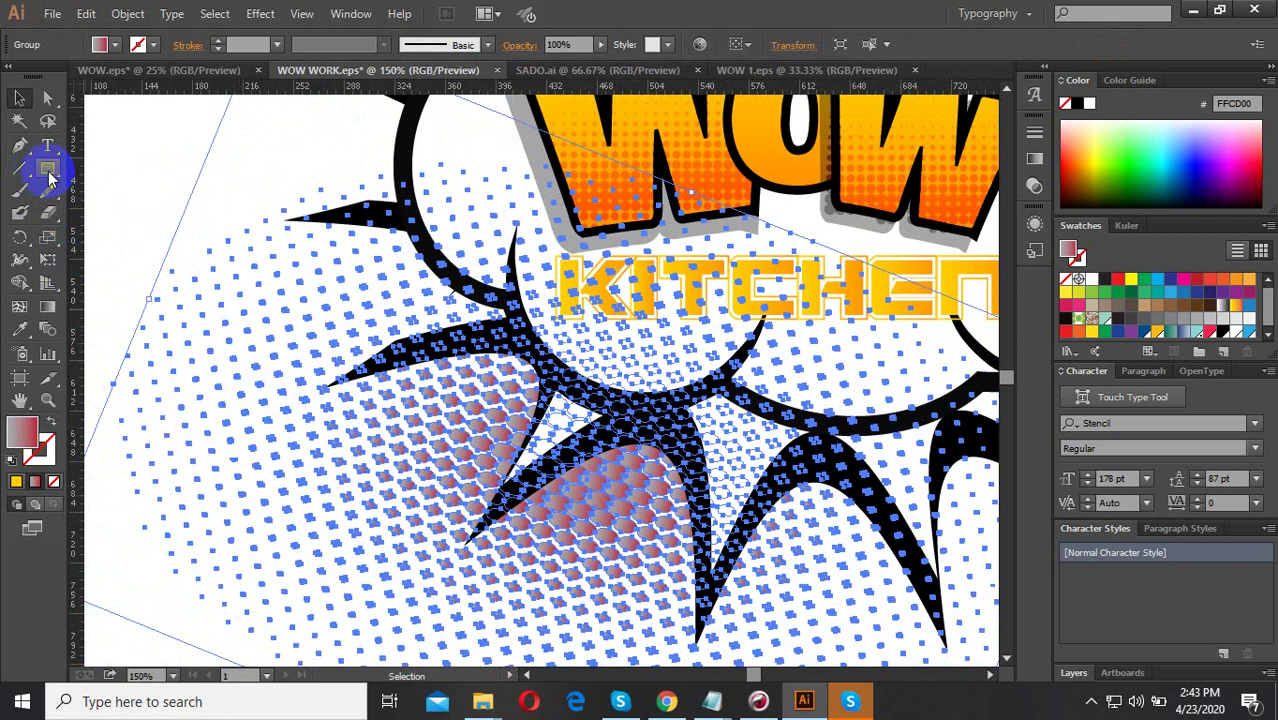
pyautogui.scroll(-3, 608, 513)
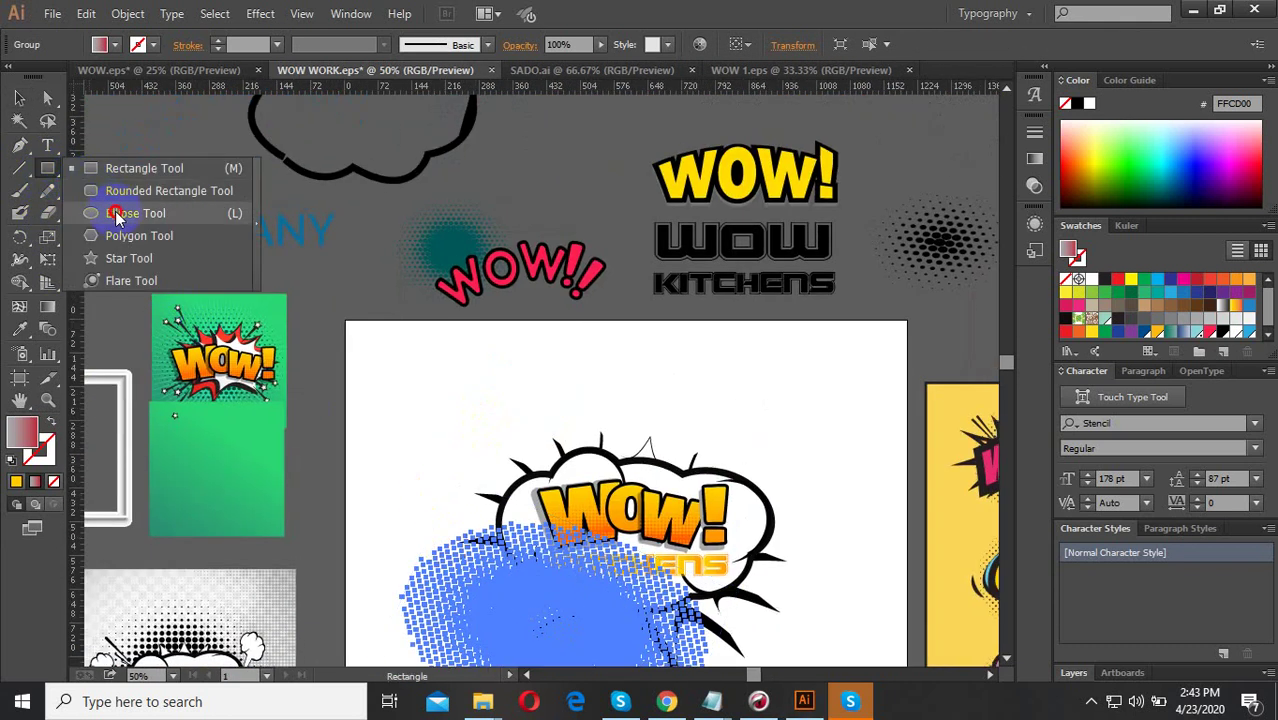
# Draw a small ellipse and make it smaller and flatter.
pyautogui.moveTo(45, 180); pyautogui.dragTo(110, 214)
pyautogui.scroll(2, 346, 341)
pyautogui.scroll(1, 346, 341)
pyautogui.moveTo(319, 344); pyautogui.dragTo(339, 358)
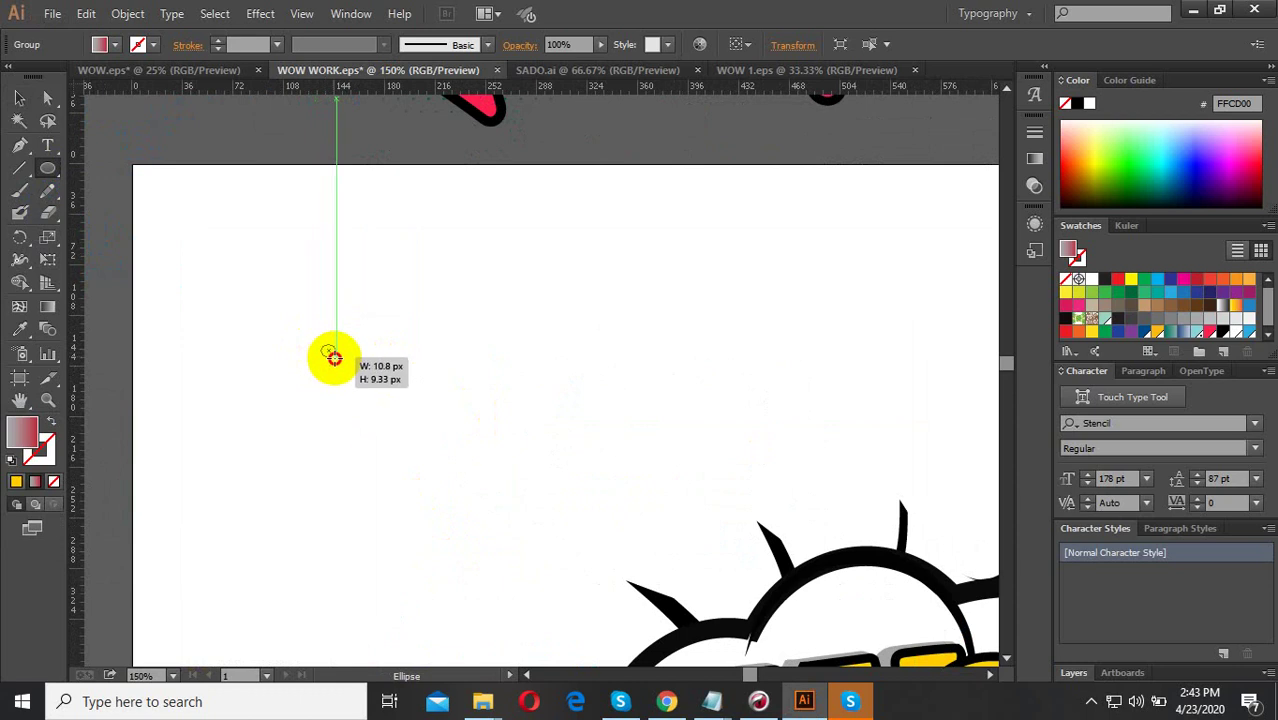
pyautogui.click(19, 98)
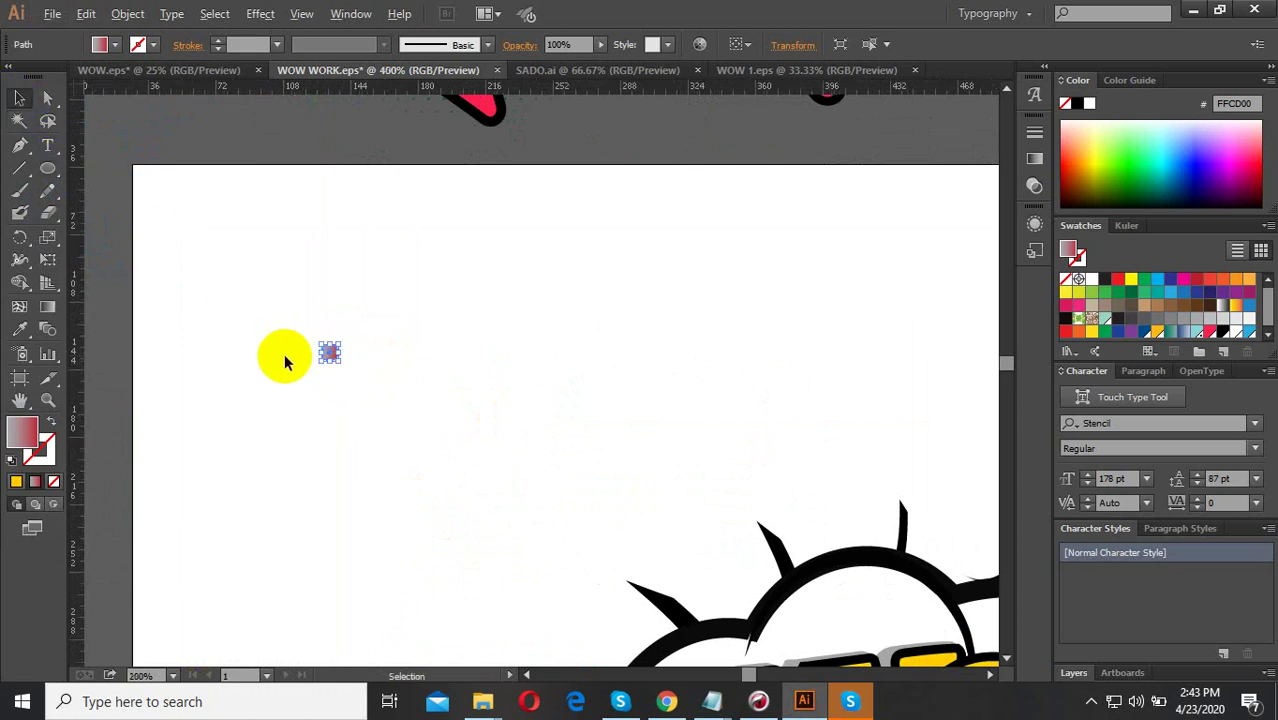
pyautogui.scroll(3, 285, 354)
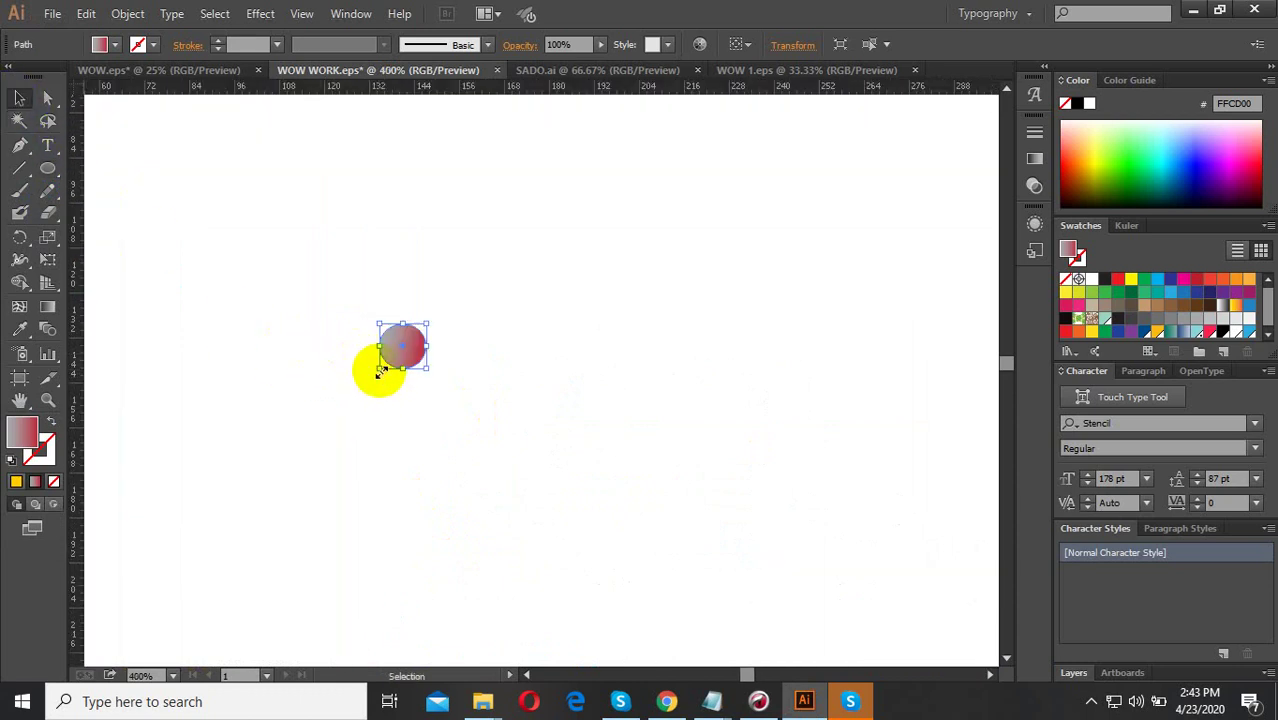
pyautogui.moveTo(380, 370)
pyautogui.mouseDown()
pyautogui.moveTo(392, 350)
pyautogui.moveTo(374, 345)
pyautogui.mouseUp()
pyautogui.click(467, 380)
# Duplicate the ellipse up and to the left and scale the copy down.
pyautogui.scroll(-1, 460, 375)
pyautogui.scroll(2, 388, 347)
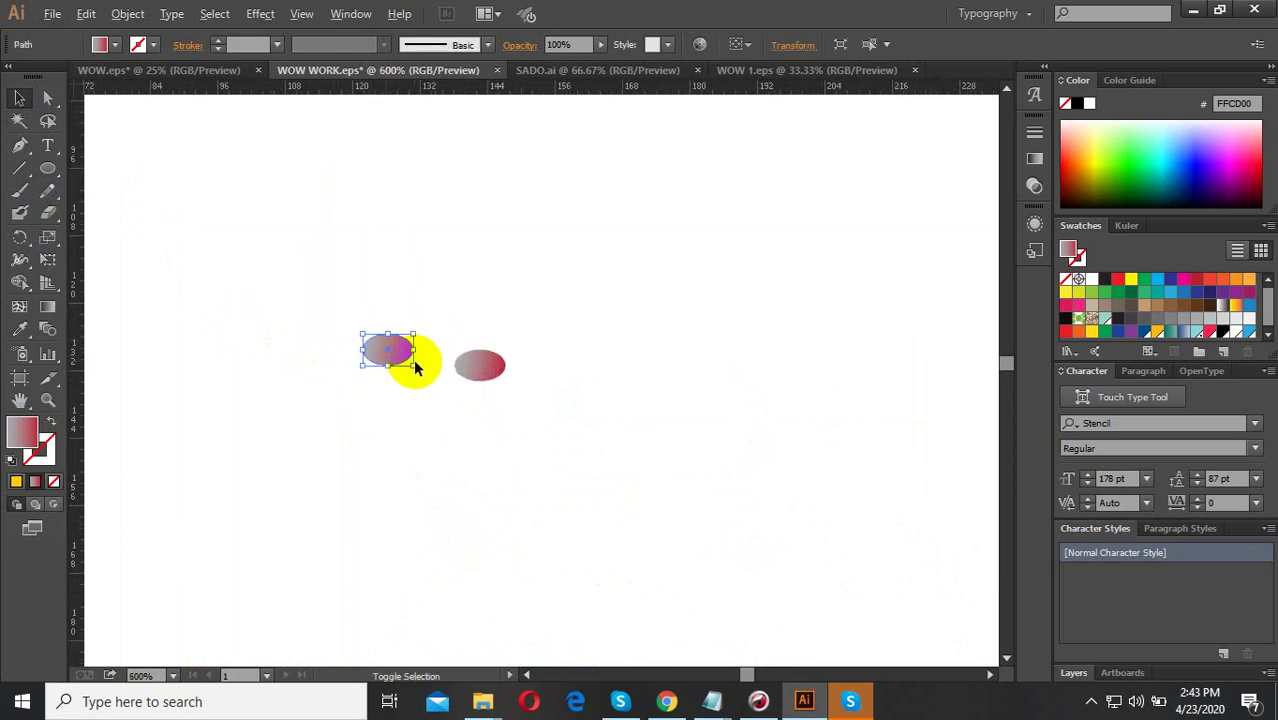
pyautogui.click(410, 366)
pyautogui.moveTo(416, 366)
pyautogui.mouseDown()
pyautogui.moveTo(357, 350)
pyautogui.moveTo(316, 303)
pyautogui.mouseUp()
pyautogui.click(485, 399)
pyautogui.scroll(-1, 419, 363)
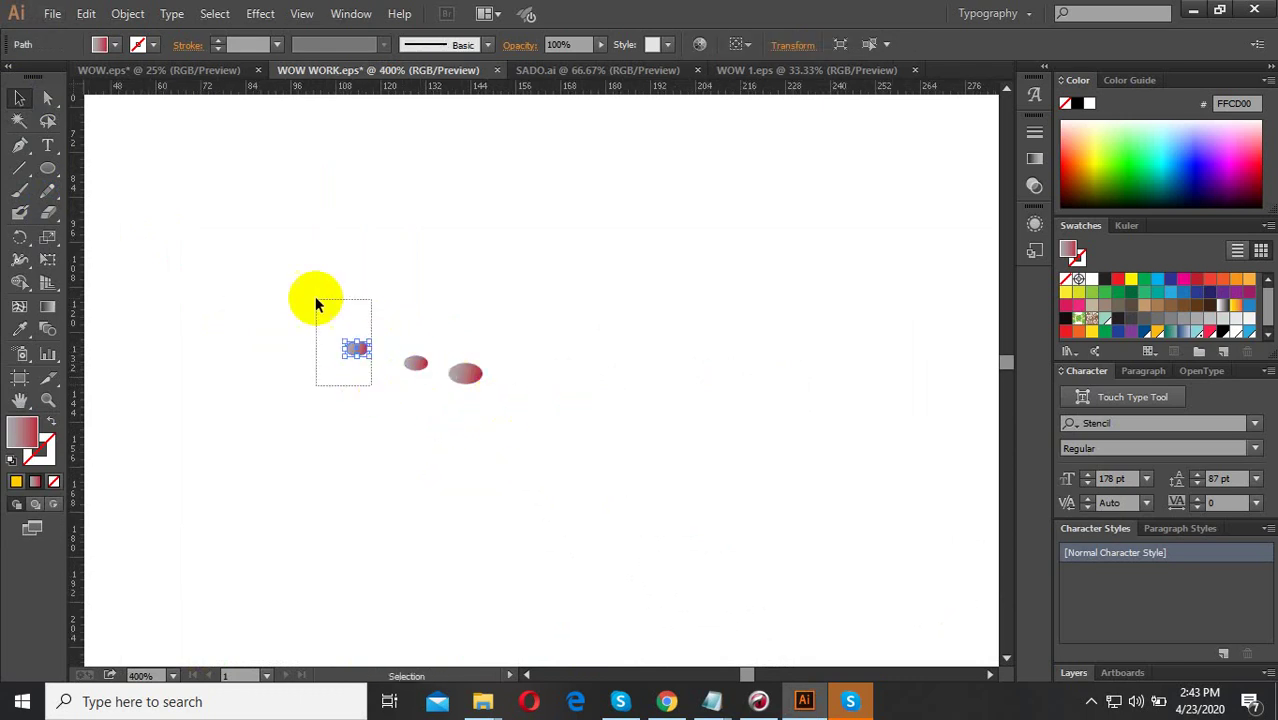
pyautogui.scroll(2, 354, 342)
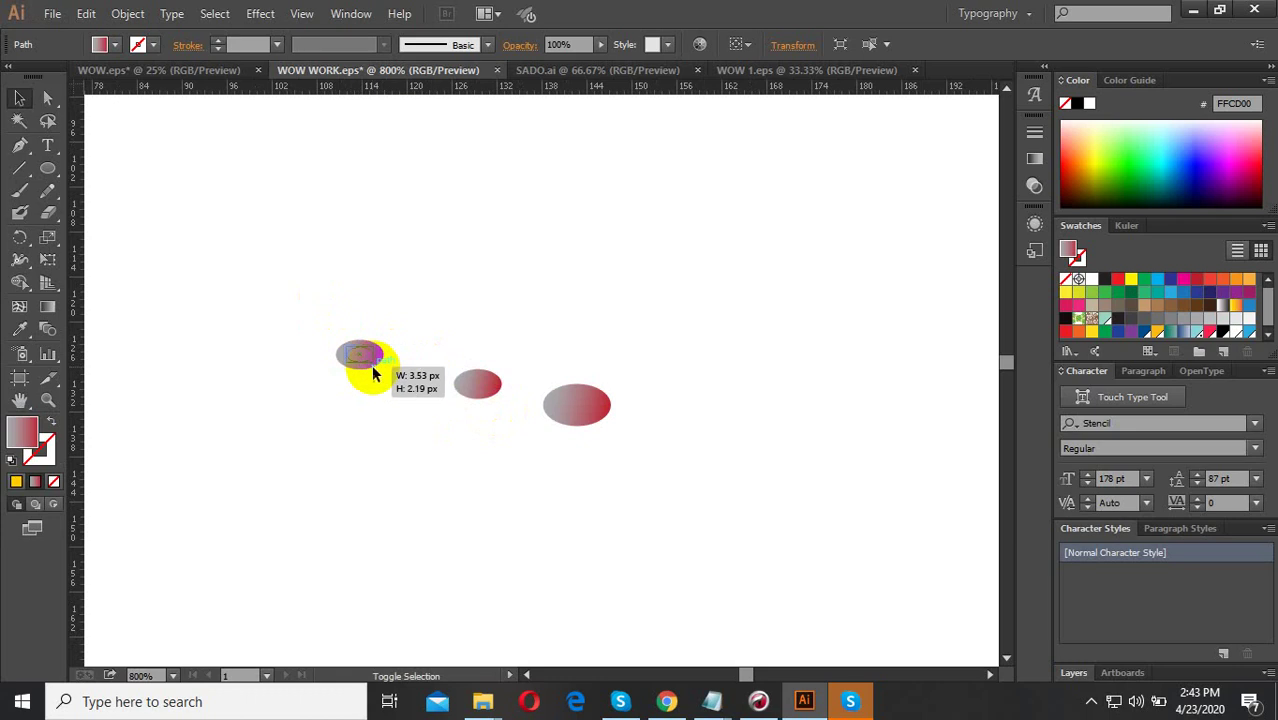
pyautogui.moveTo(386, 373)
pyautogui.mouseDown()
pyautogui.moveTo(366, 356)
pyautogui.moveTo(400, 364)
pyautogui.mouseUp()
# Duplicate the small ellipse further left and shrink it to the smallest size.
pyautogui.moveTo(434, 420); pyautogui.dragTo(365, 320)
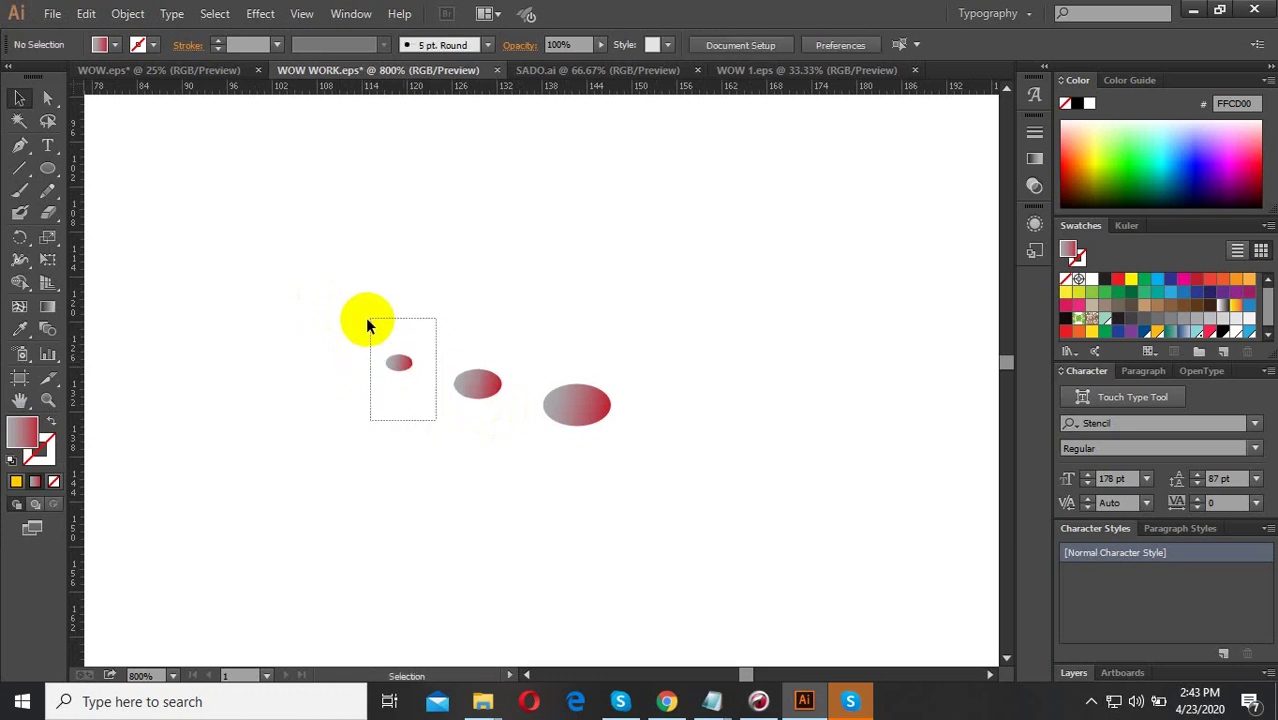
pyautogui.scroll(2, 395, 360)
pyautogui.moveTo(408, 368)
pyautogui.mouseDown()
pyautogui.moveTo(243, 318)
pyautogui.moveTo(268, 337)
pyautogui.mouseUp()
pyautogui.scroll(2, 262, 337)
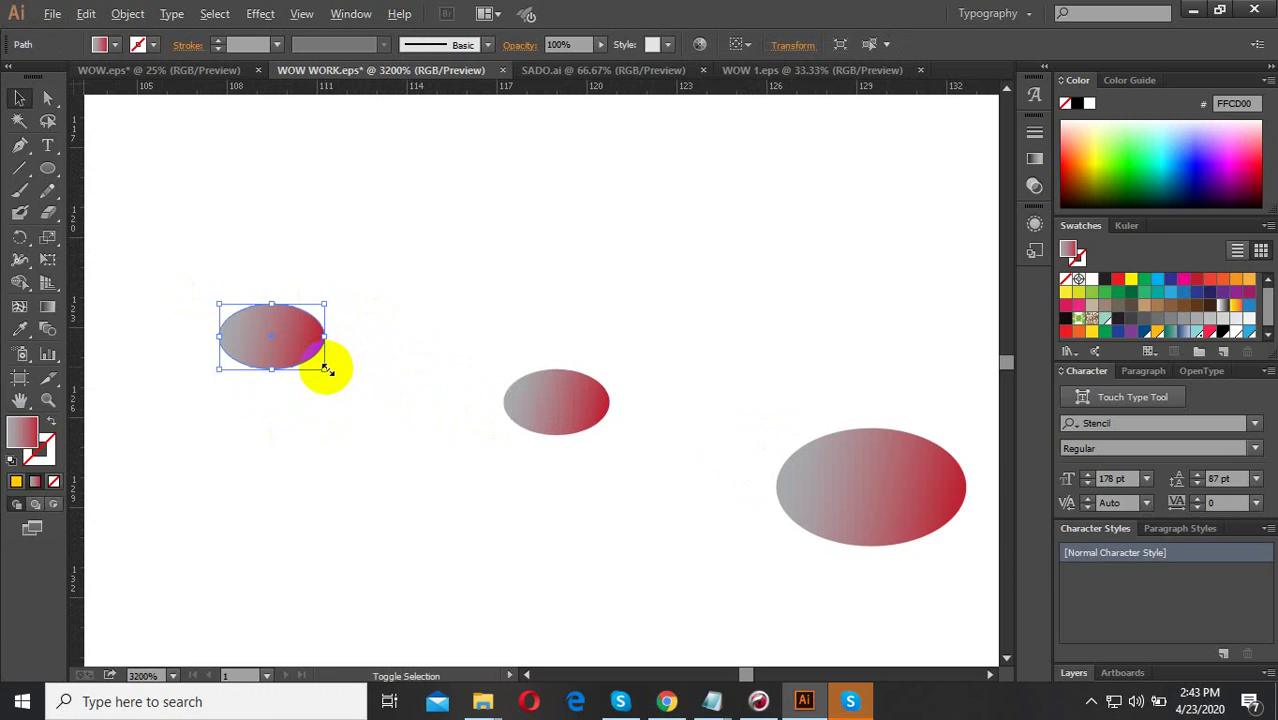
pyautogui.moveTo(327, 370); pyautogui.dragTo(305, 357)
pyautogui.click(371, 408)
# Select all four ellipses and try rotating the row with the Rotate tool.
pyautogui.scroll(-3, 372, 404)
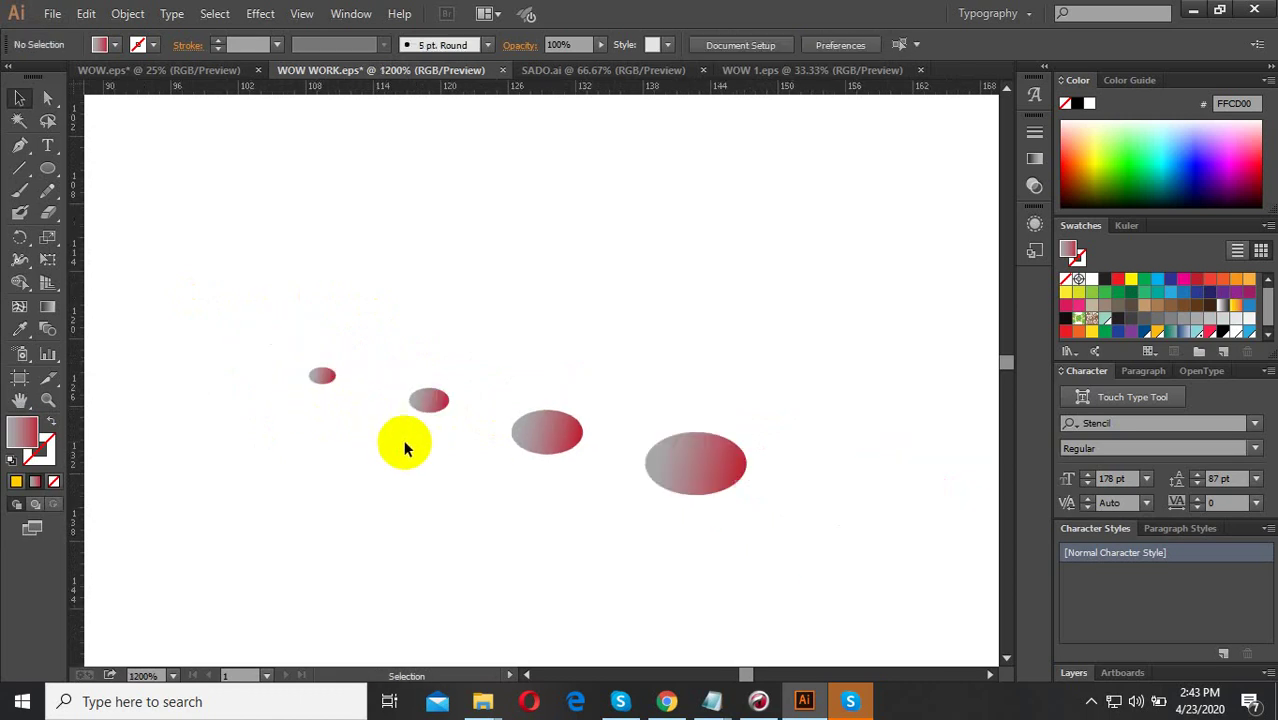
pyautogui.scroll(-2, 405, 447)
pyautogui.moveTo(664, 518); pyautogui.dragTo(290, 300)
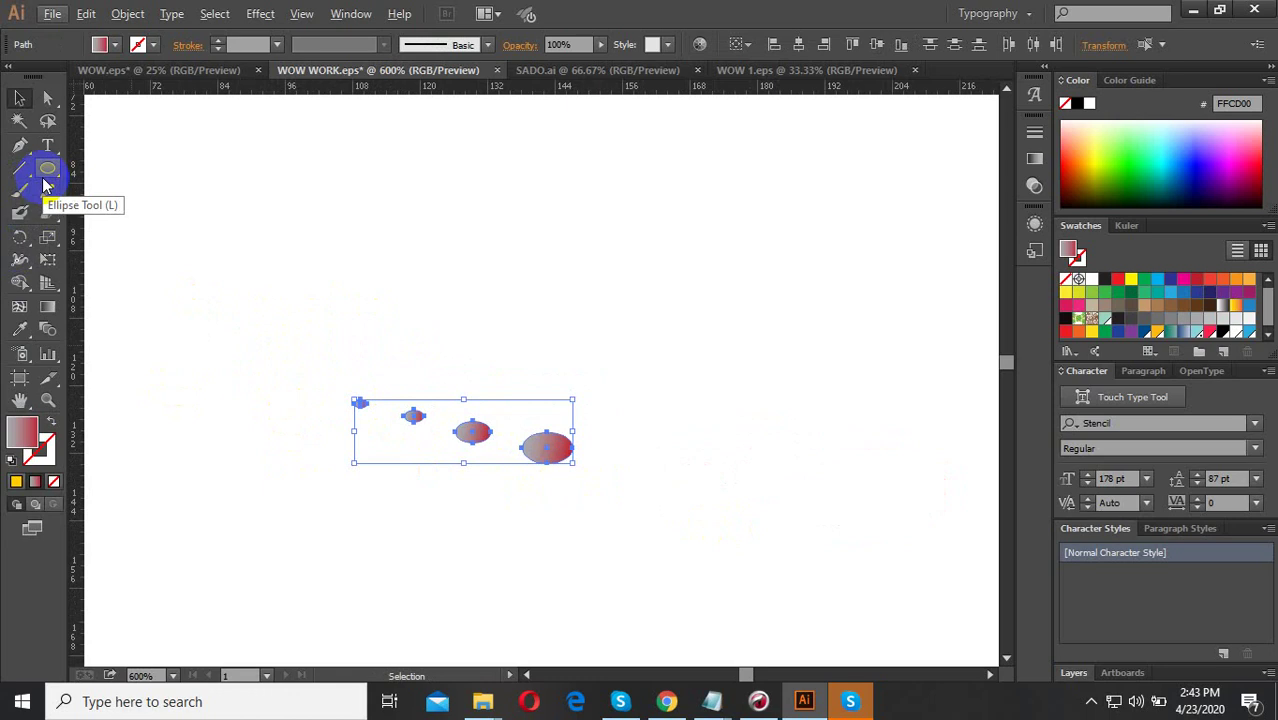
pyautogui.moveTo(20, 237); pyautogui.dragTo(122, 242)
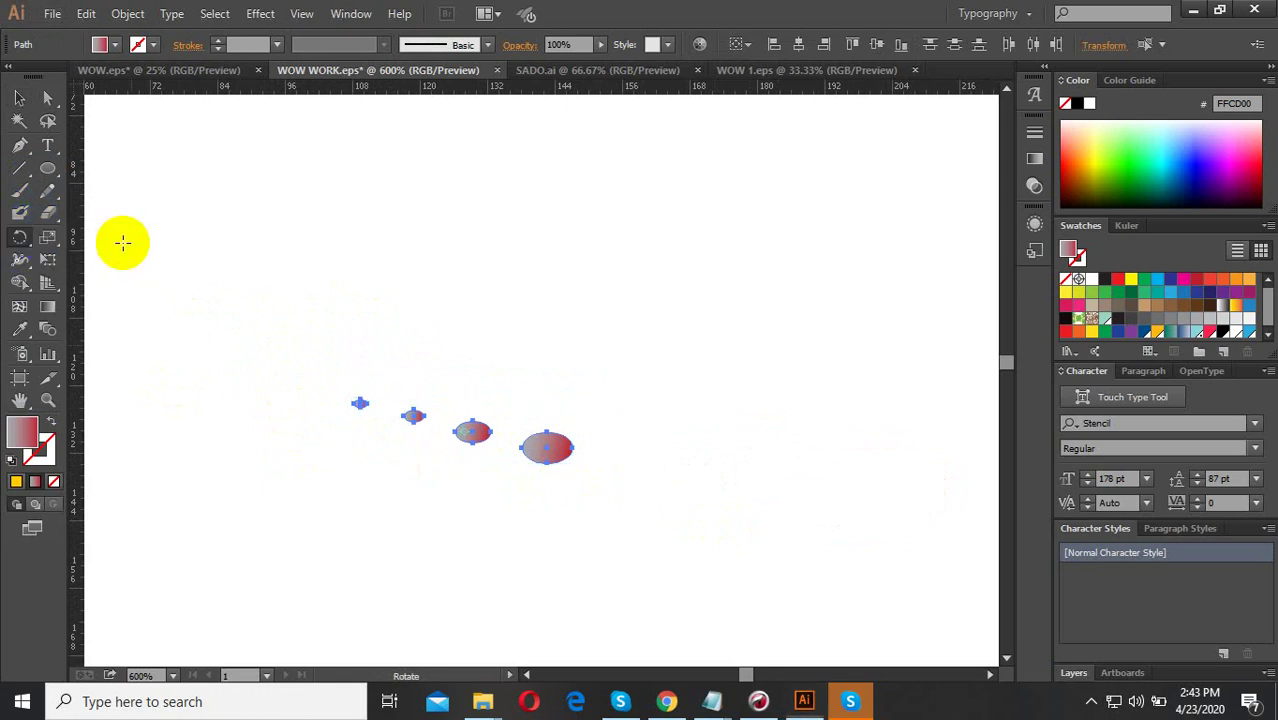
pyautogui.moveTo(465, 432); pyautogui.dragTo(483, 432)
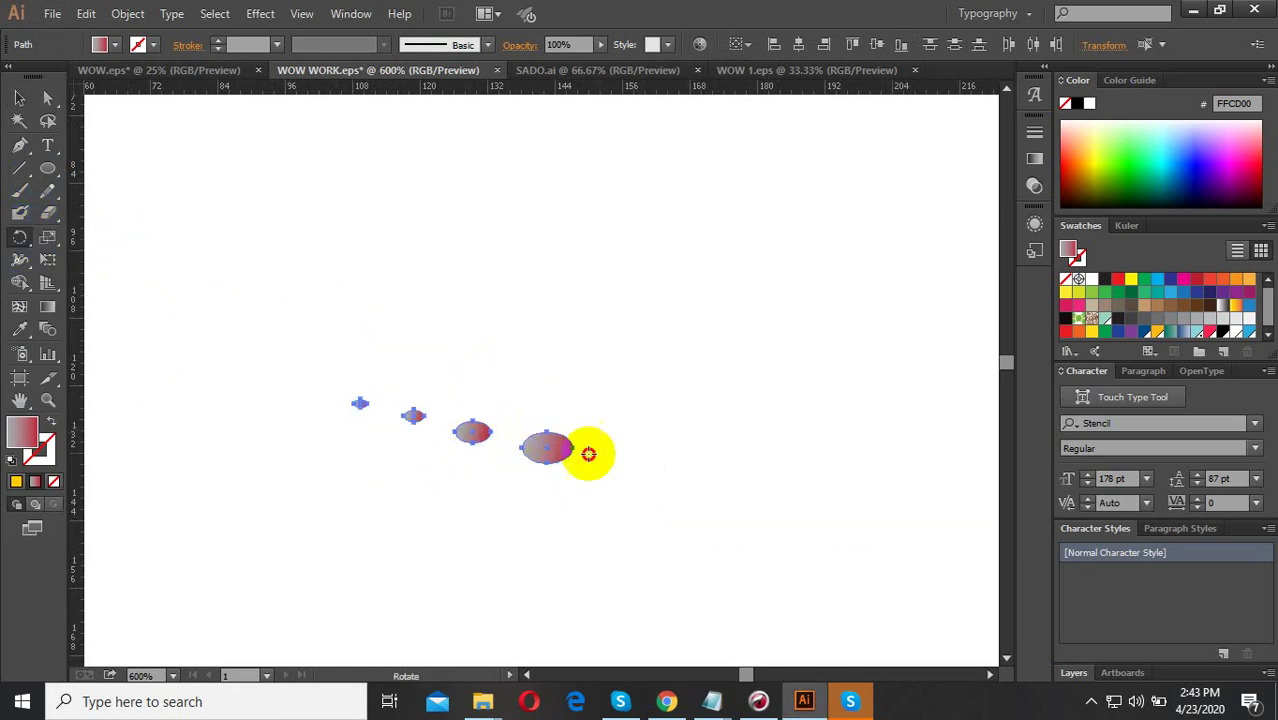
pyautogui.keyDown('alt'); pyautogui.click(609, 460); pyautogui.keyUp('alt')
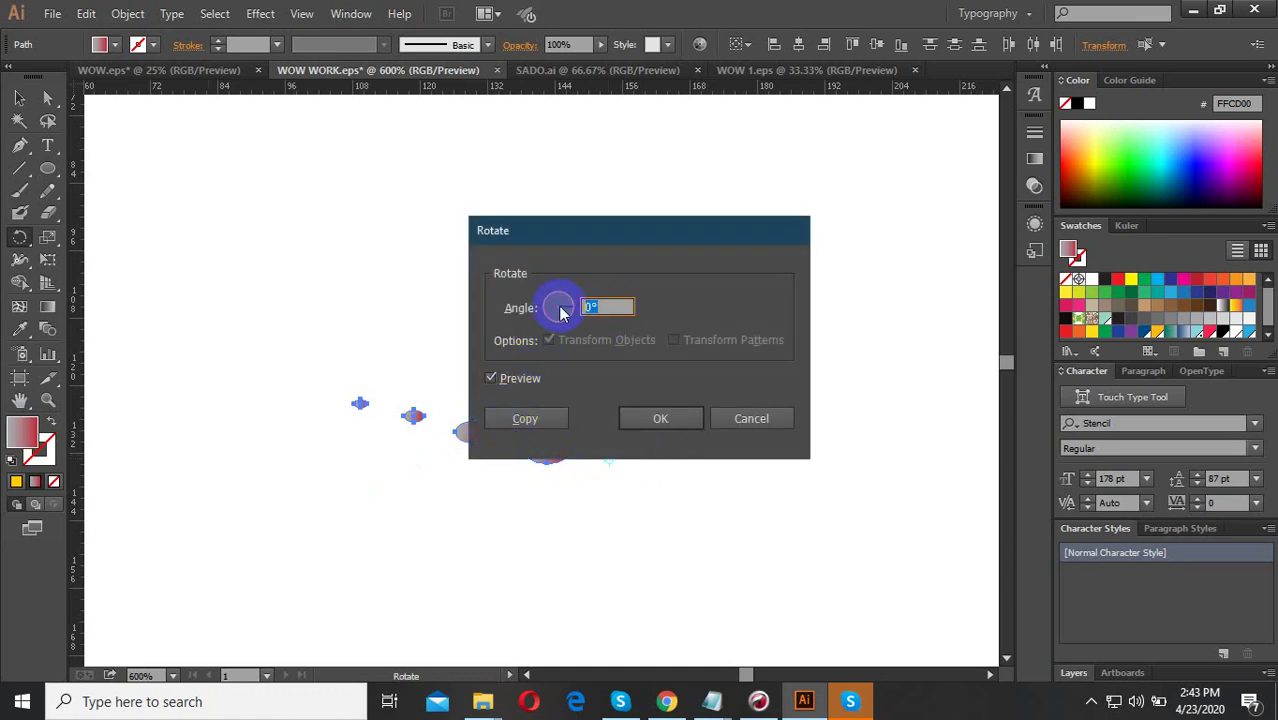
pyautogui.write('10')
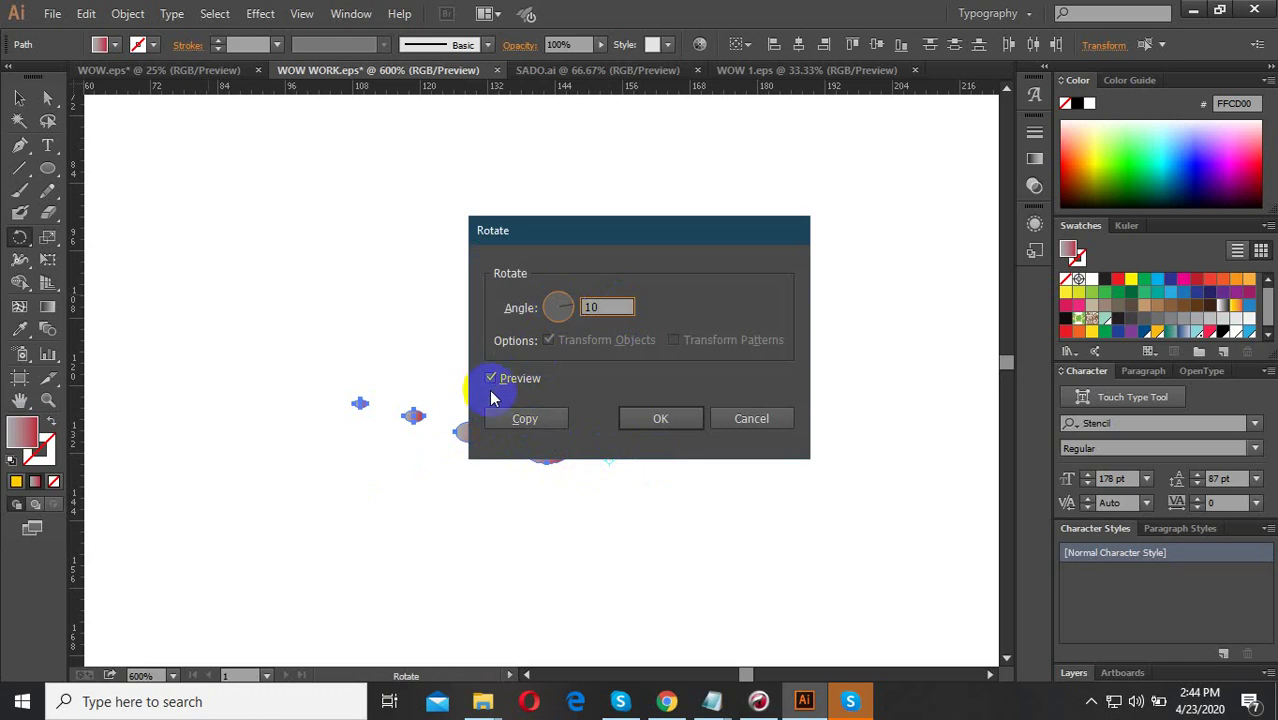
pyautogui.doubleClick(614, 307)
pyautogui.write('15')
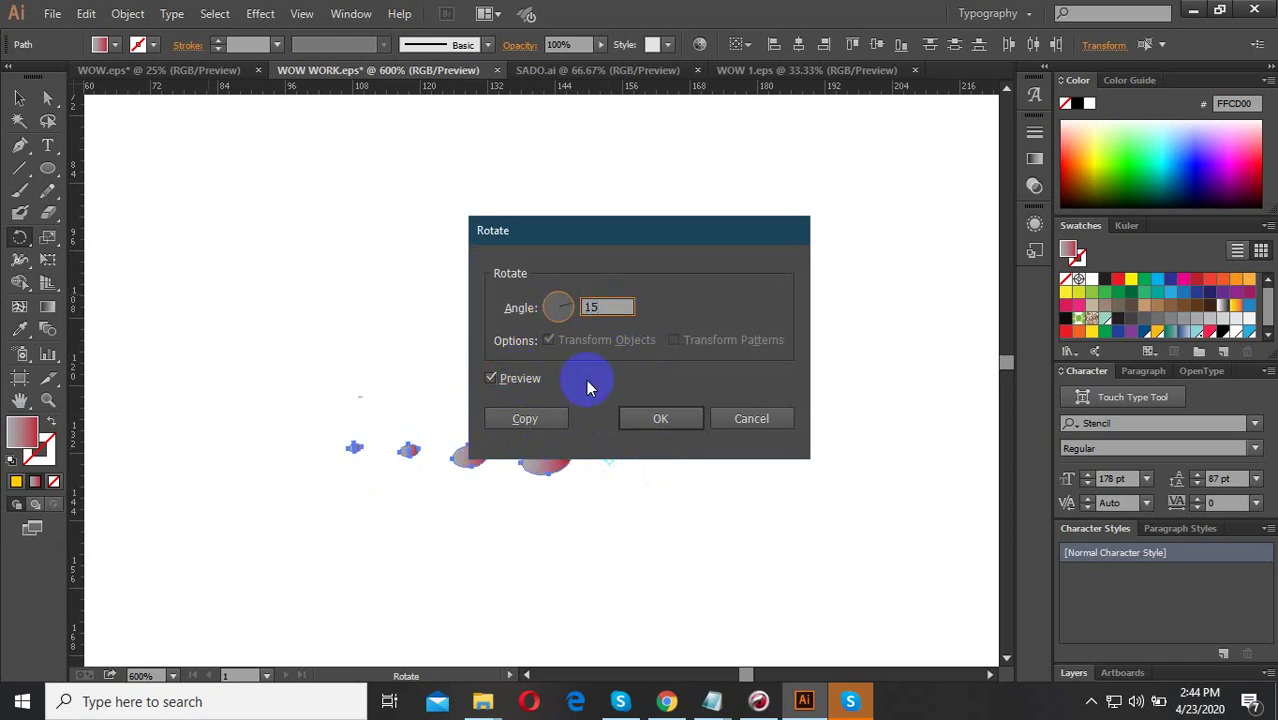
pyautogui.click(490, 378)
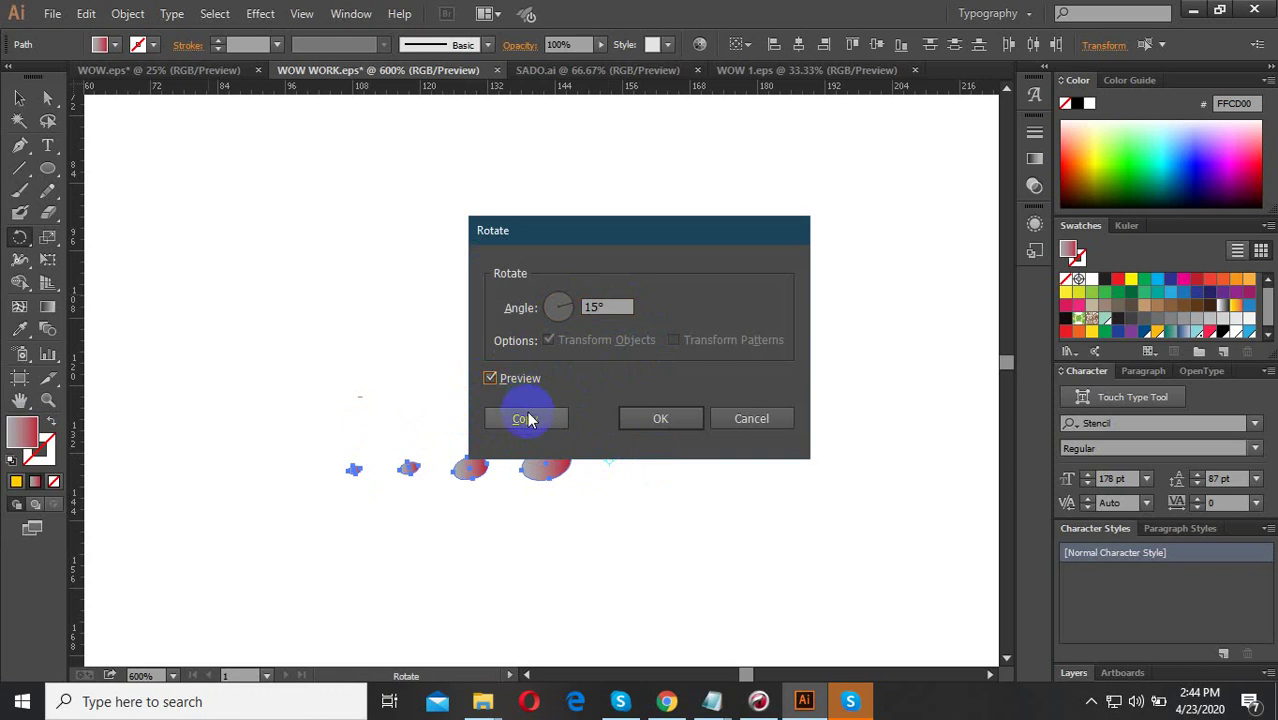
pyautogui.click(527, 418)
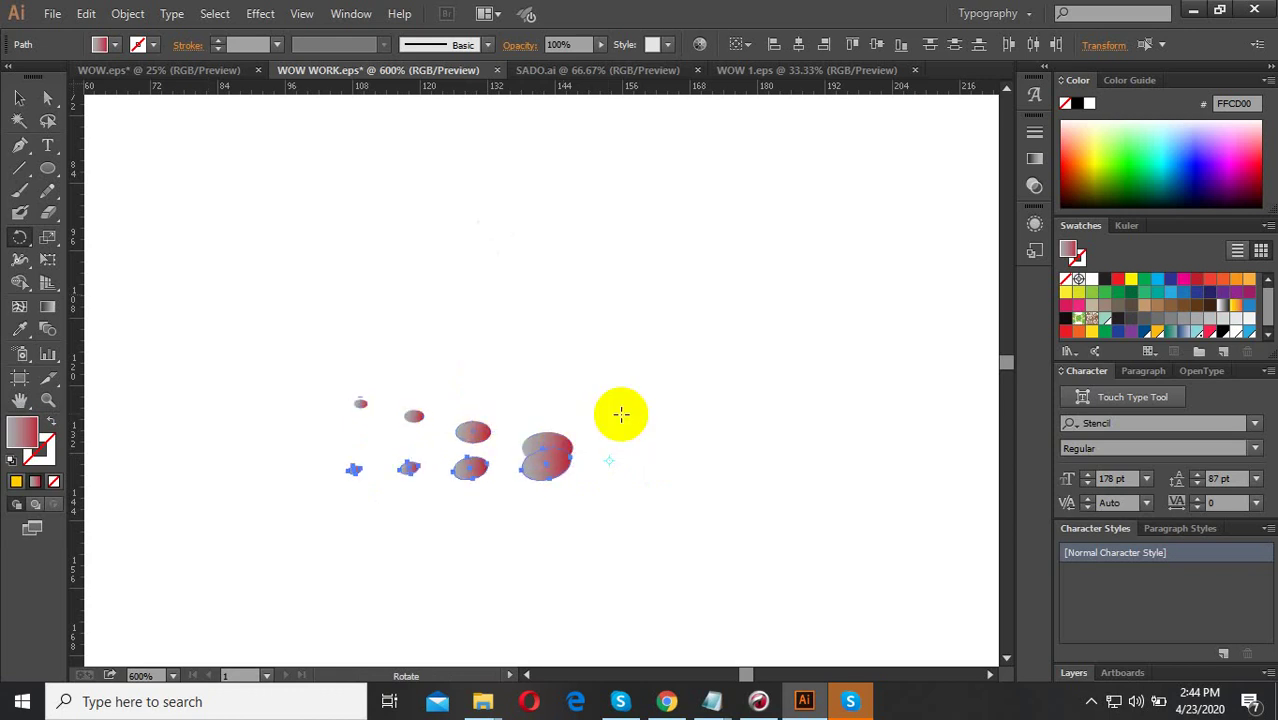
pyautogui.hotkey('ctrl', 'z')
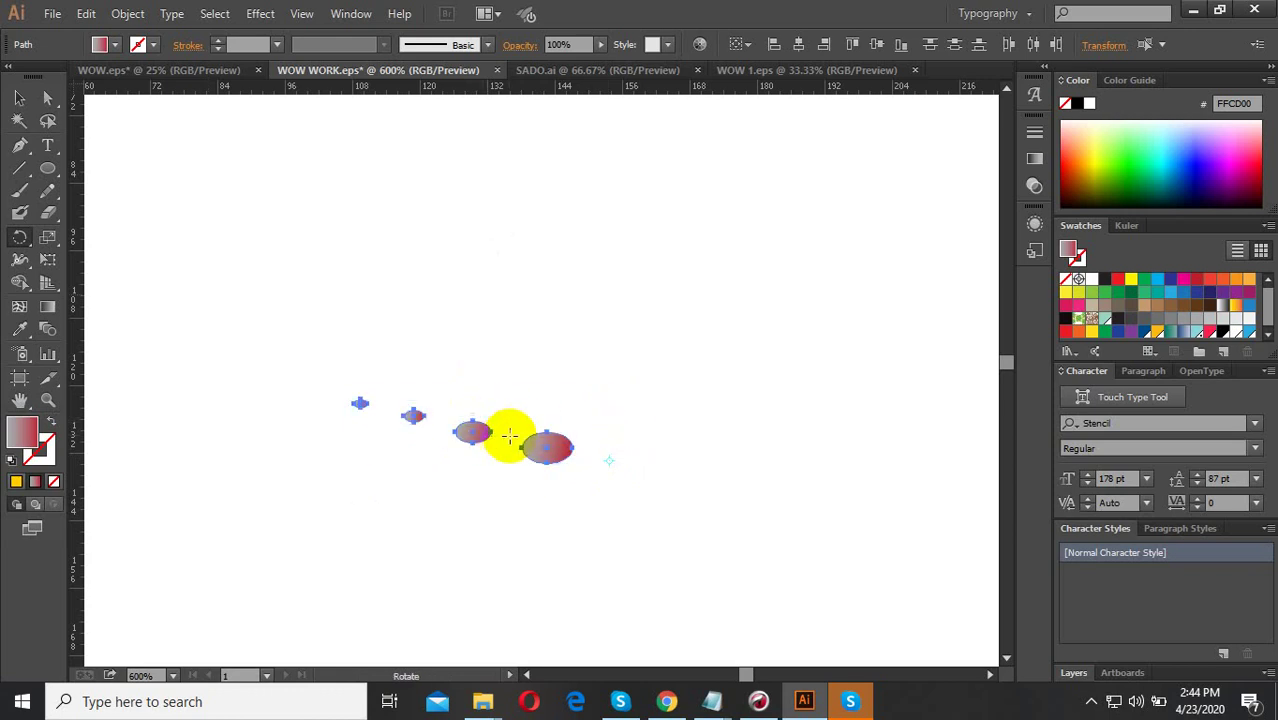
pyautogui.click(28, 110)
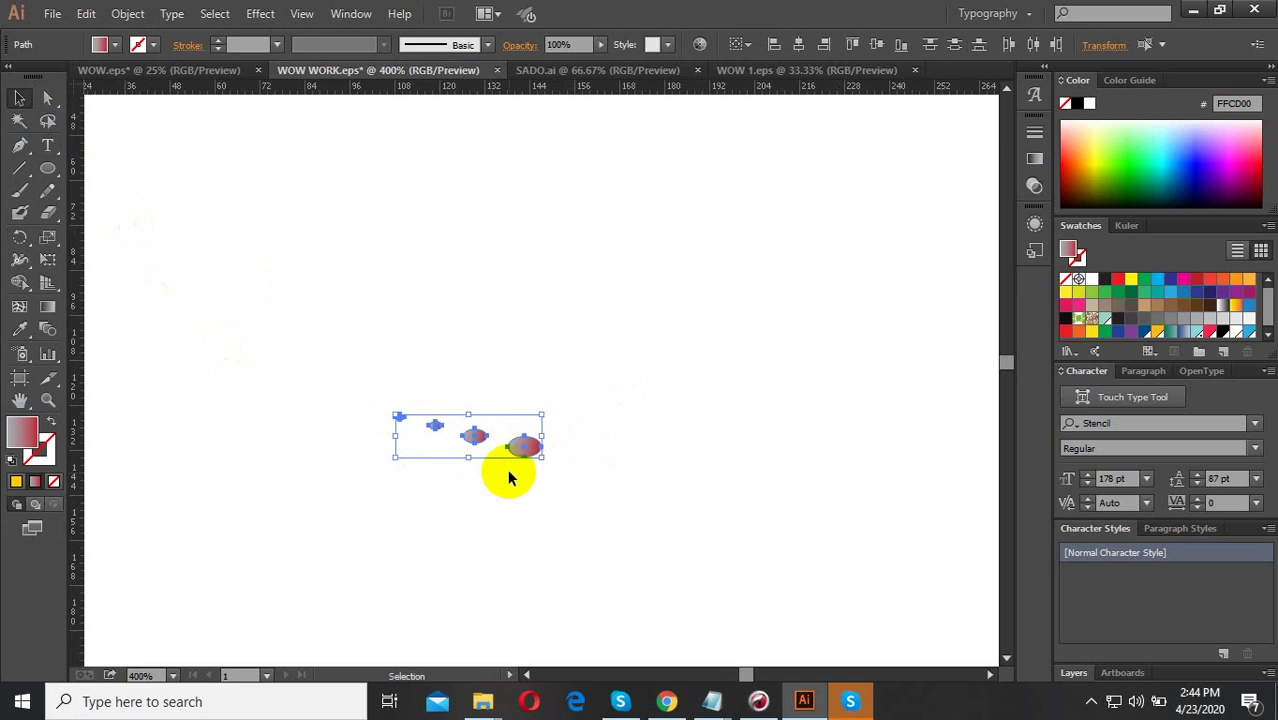
pyautogui.scroll(1, 533, 470)
pyautogui.click(557, 478)
pyautogui.click(551, 425)
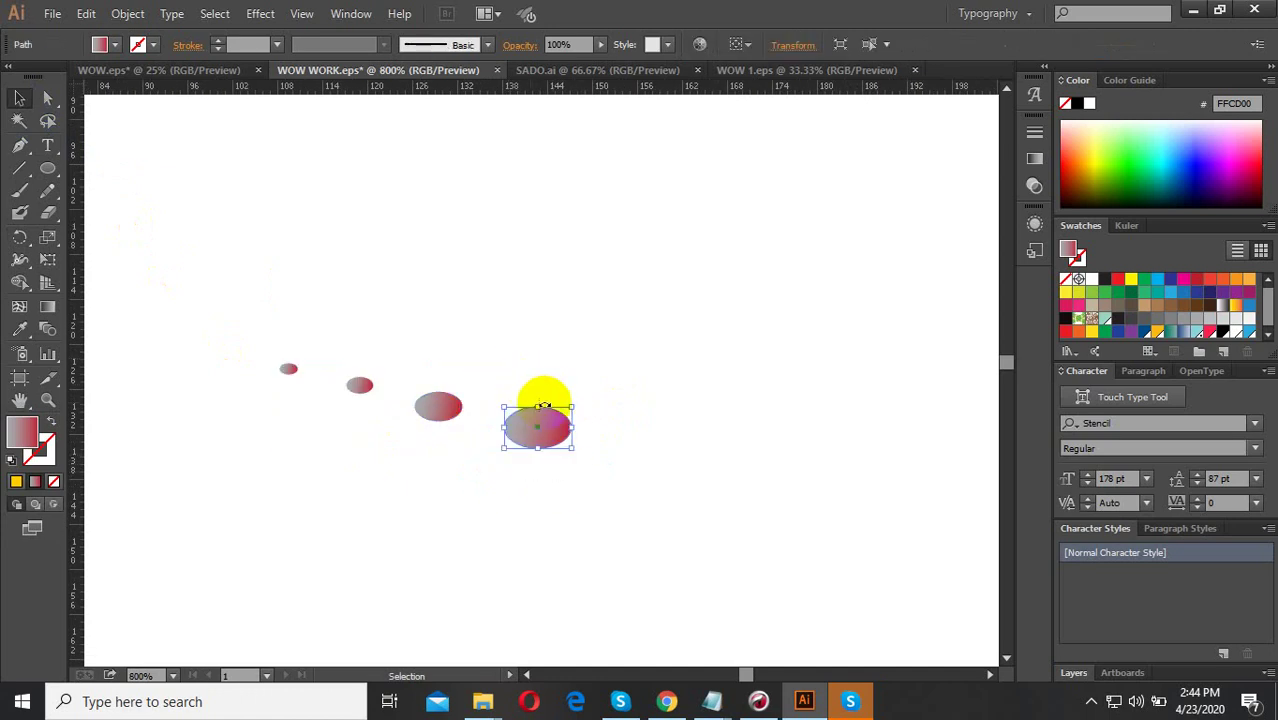
pyautogui.scroll(1, 573, 415)
# Shrink the largest and third ellipses slightly to even out the row.
pyautogui.moveTo(584, 405); pyautogui.dragTo(572, 408)
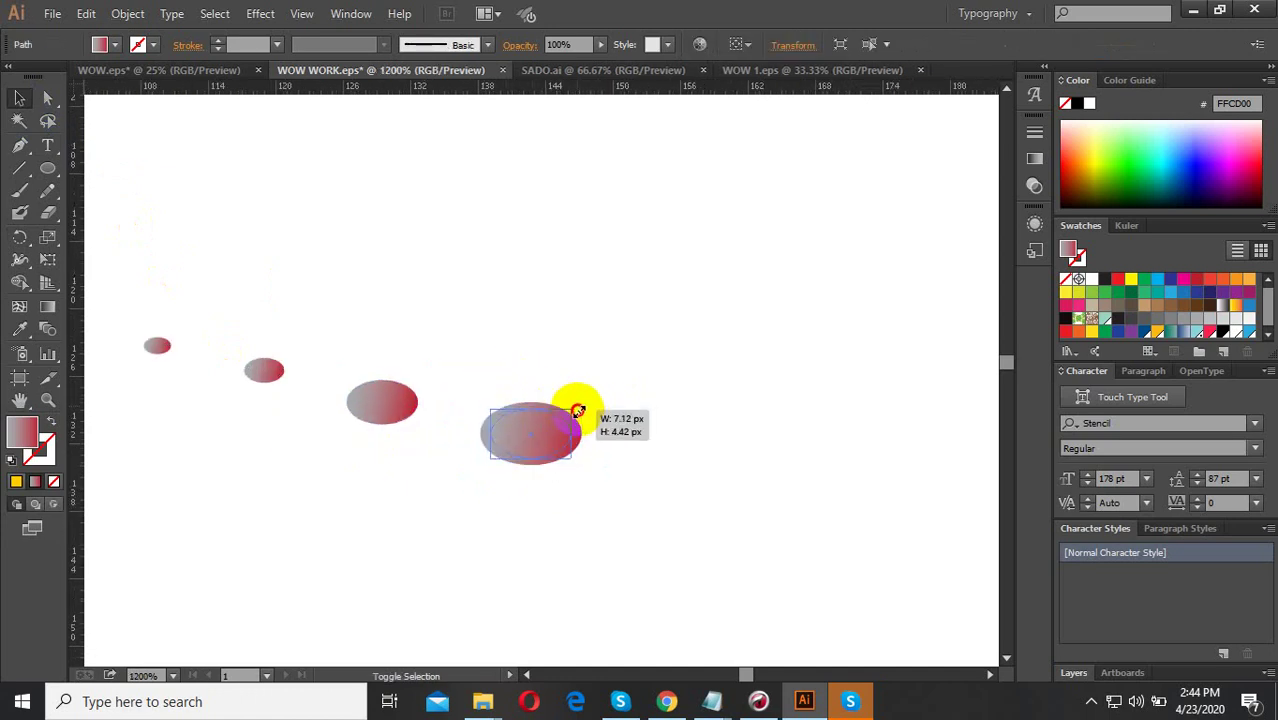
pyautogui.moveTo(424, 452)
pyautogui.mouseDown()
pyautogui.moveTo(343, 360)
pyautogui.moveTo(388, 366)
pyautogui.mouseUp()
pyautogui.scroll(2, 388, 366)
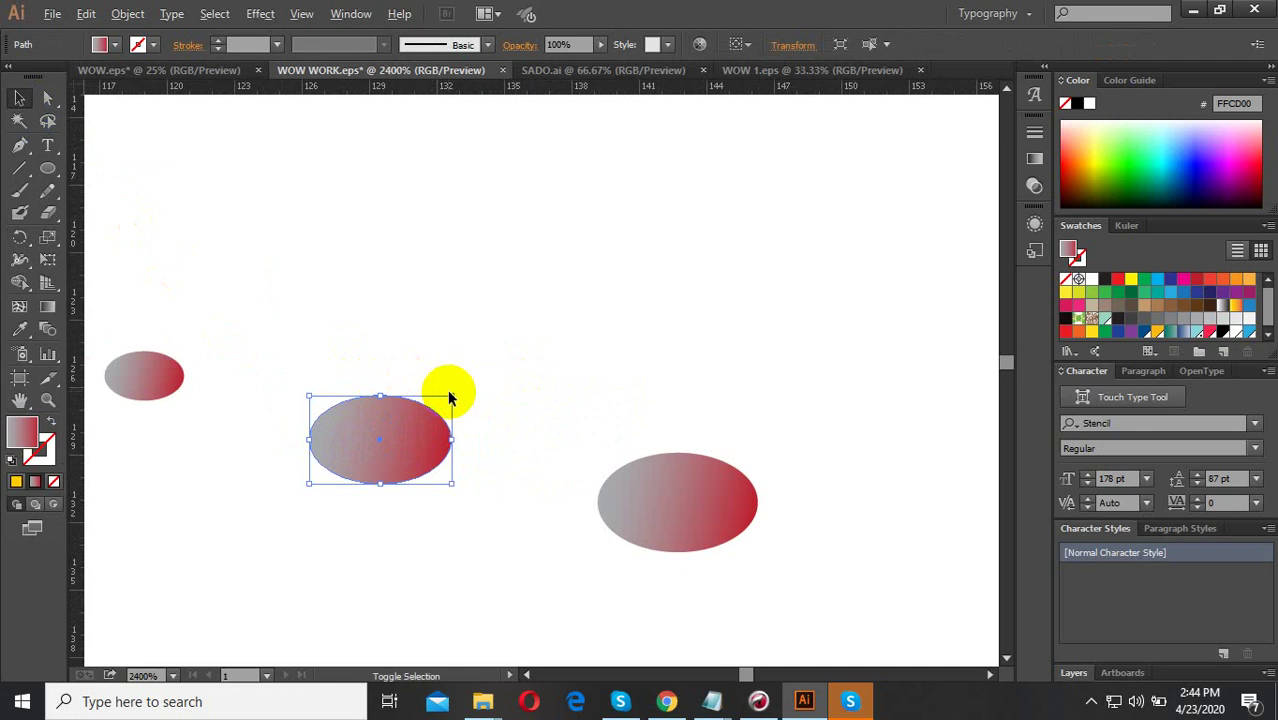
pyautogui.moveTo(453, 396); pyautogui.dragTo(436, 394)
pyautogui.click(560, 430)
pyautogui.scroll(-3, 696, 470)
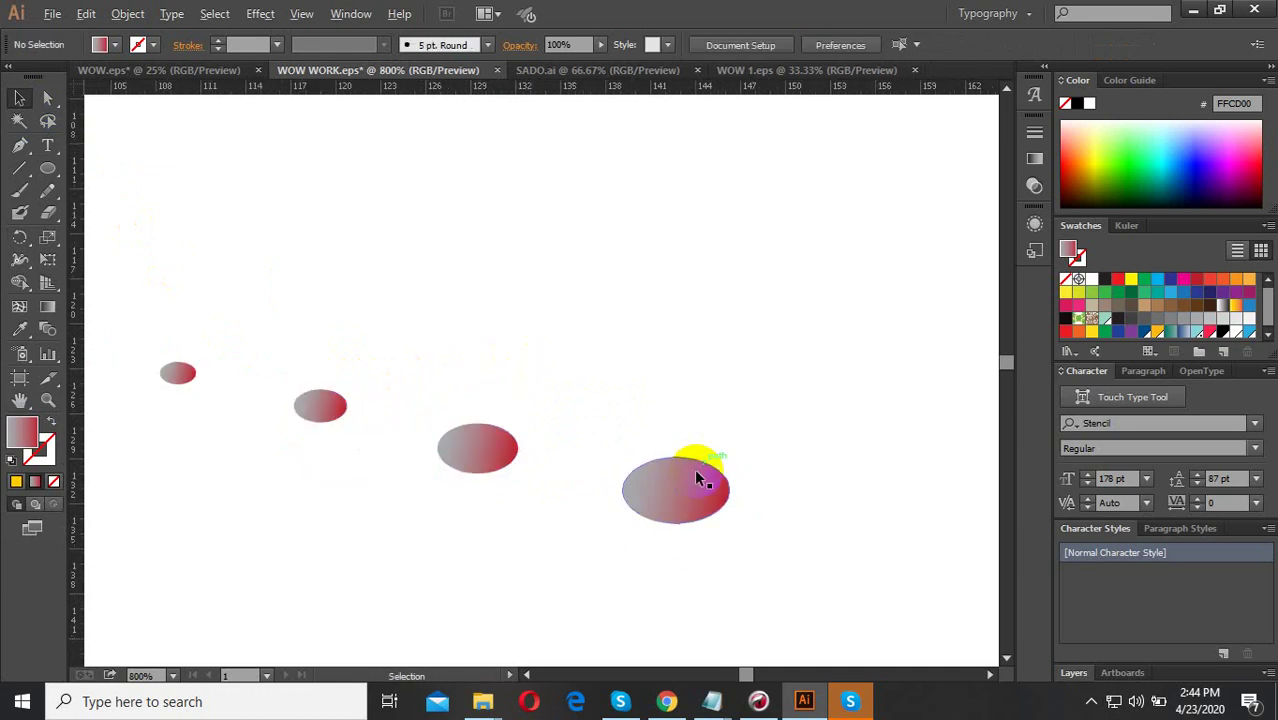
# Select the ellipse row and set a 20° rotation pivoting right of it.
pyautogui.moveTo(736, 519); pyautogui.dragTo(334, 322)
pyautogui.click(19, 237)
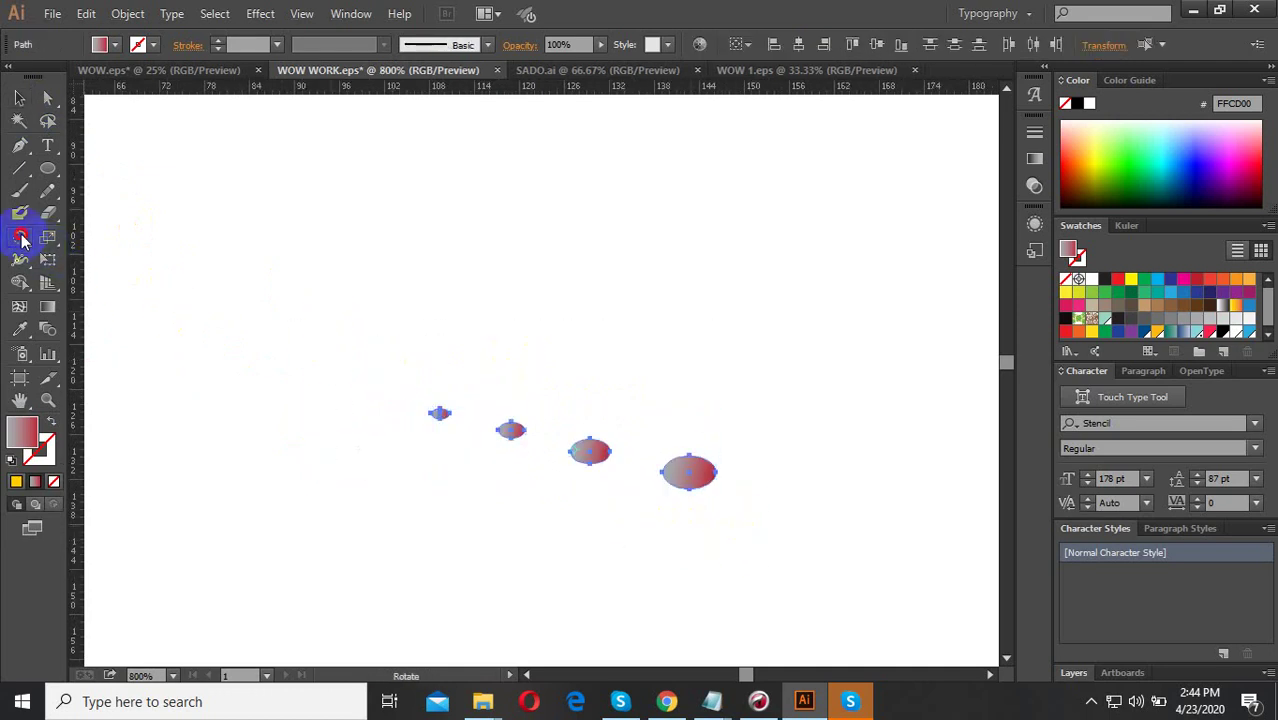
pyautogui.scroll(1, 684, 490)
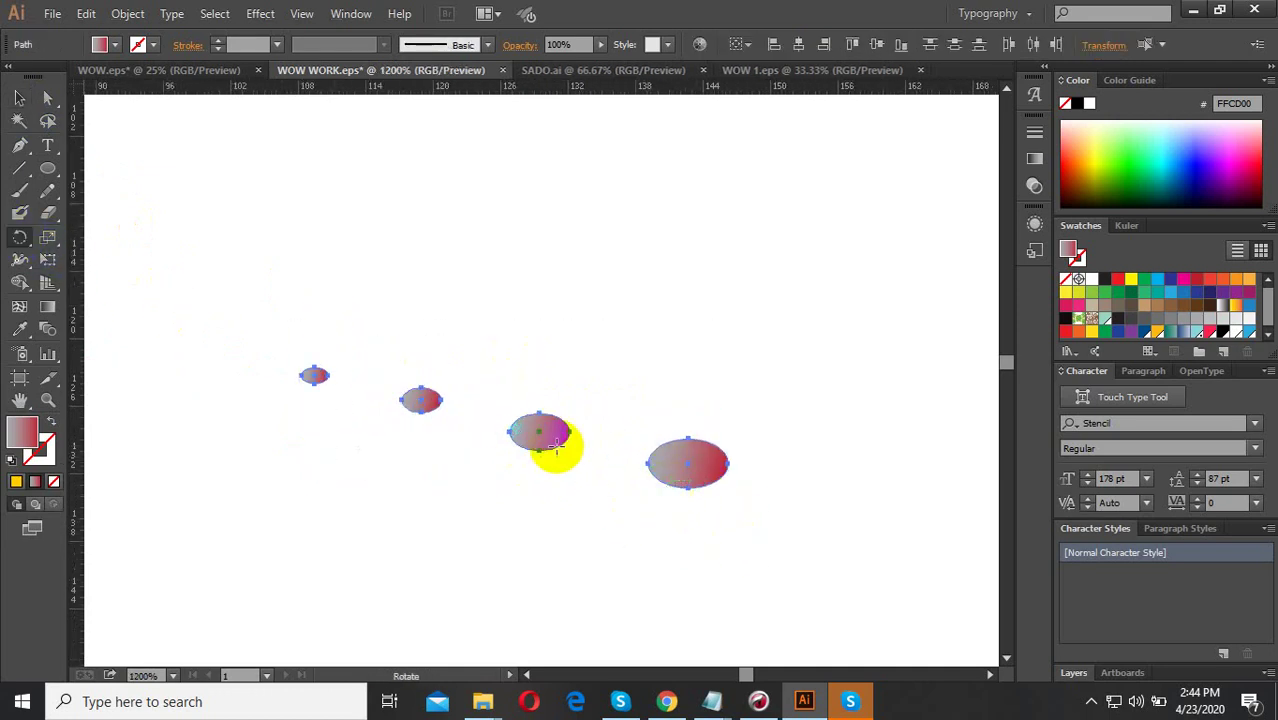
pyautogui.moveTo(512, 432); pyautogui.dragTo(562, 432)
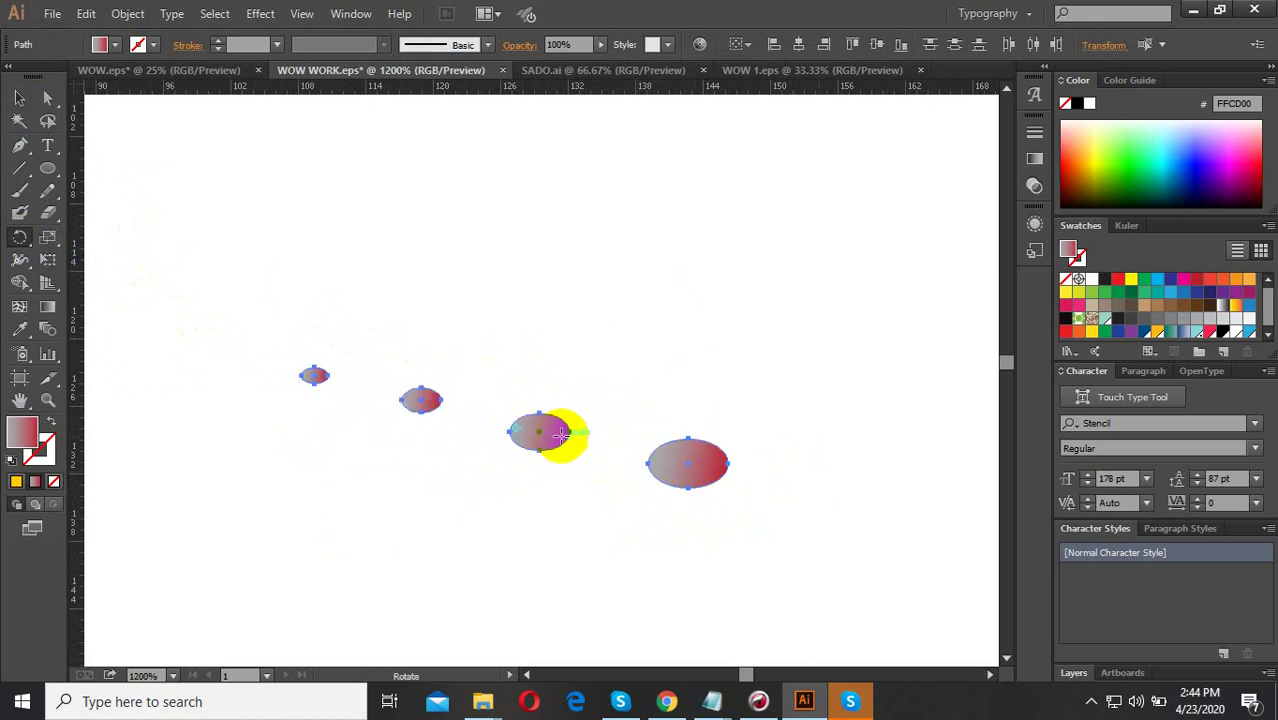
pyautogui.keyDown('alt'); pyautogui.click(834, 485); pyautogui.keyUp('alt')
pyautogui.write('20')
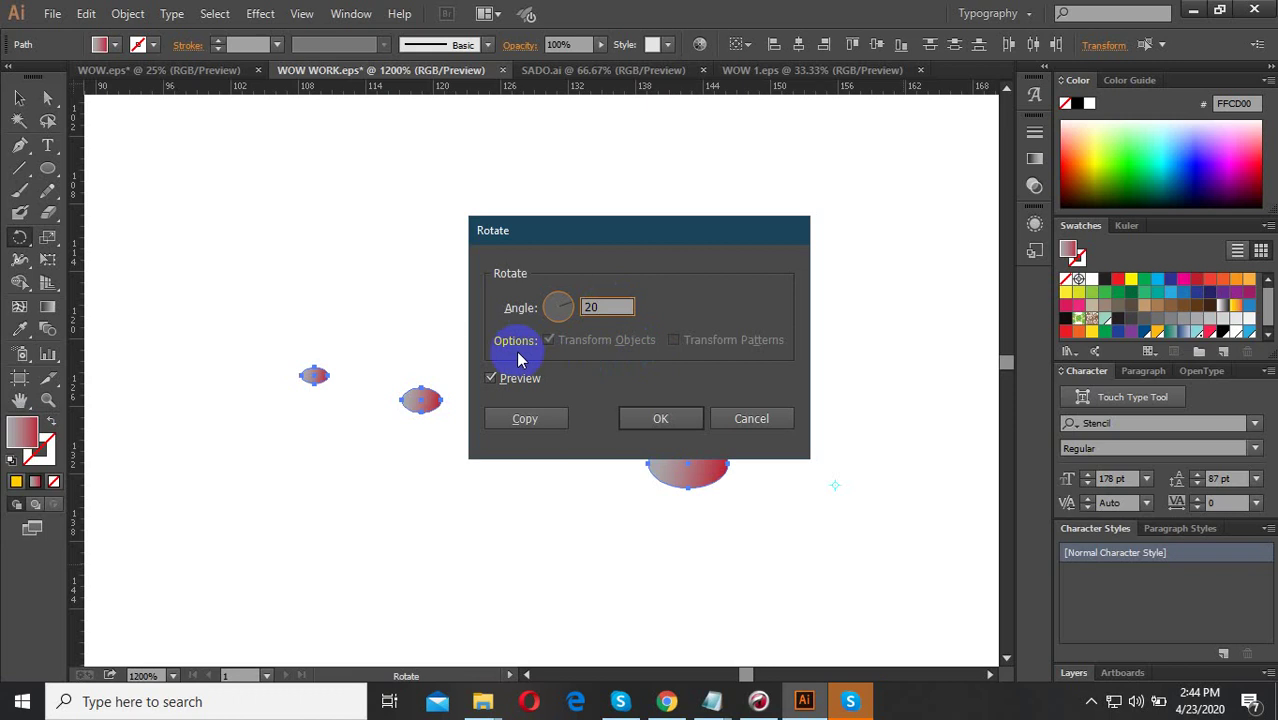
pyautogui.click(515, 380)
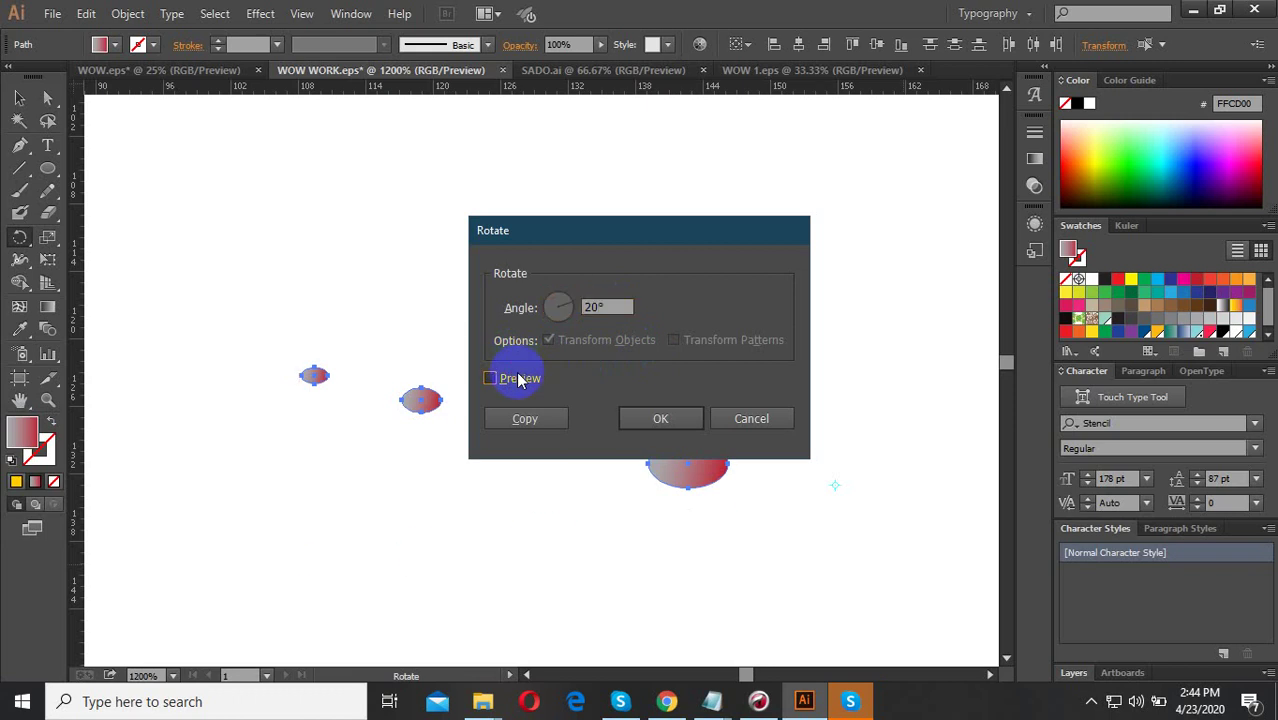
pyautogui.click(518, 381)
# Copy the 20° rotation and repeat it with Ctrl+D around the centre.
pyautogui.click(528, 418)
pyautogui.keyDown('alt'); pyautogui.scroll(-2, 515, 415); pyautogui.keyUp('alt')
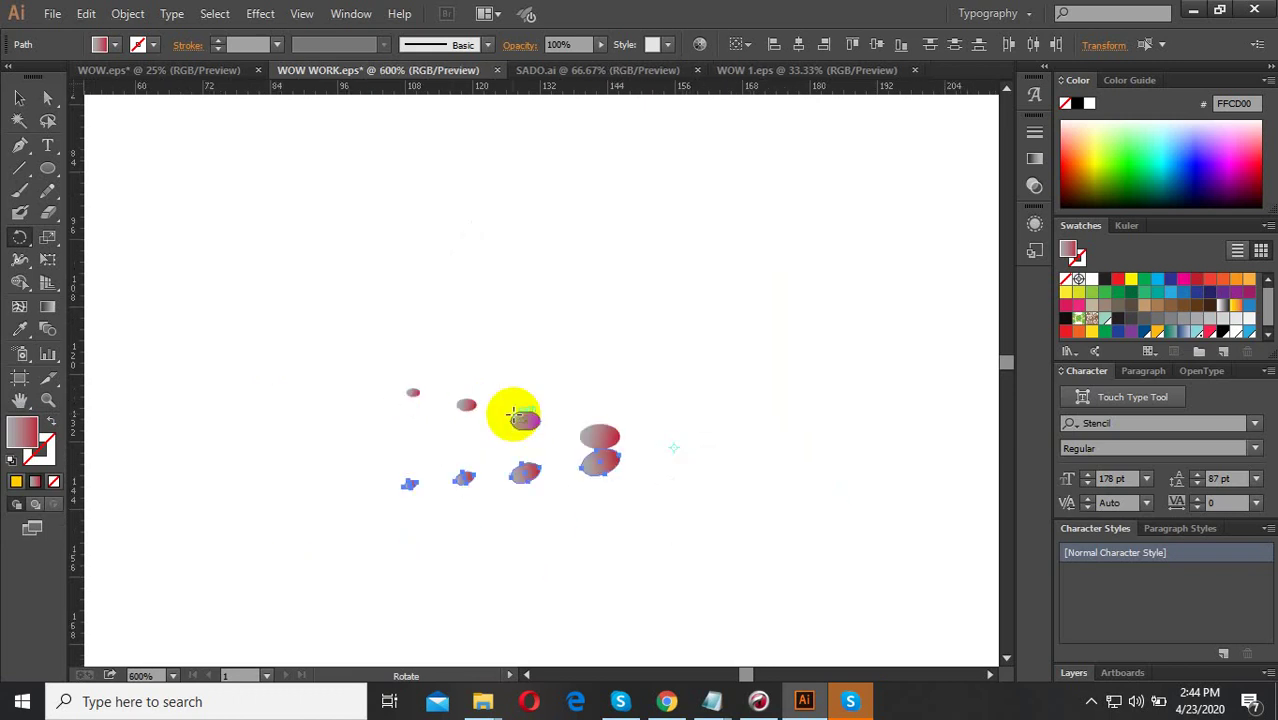
pyautogui.hotkey('ctrl', 'd')
pyautogui.hotkey('ctrl', 'd')
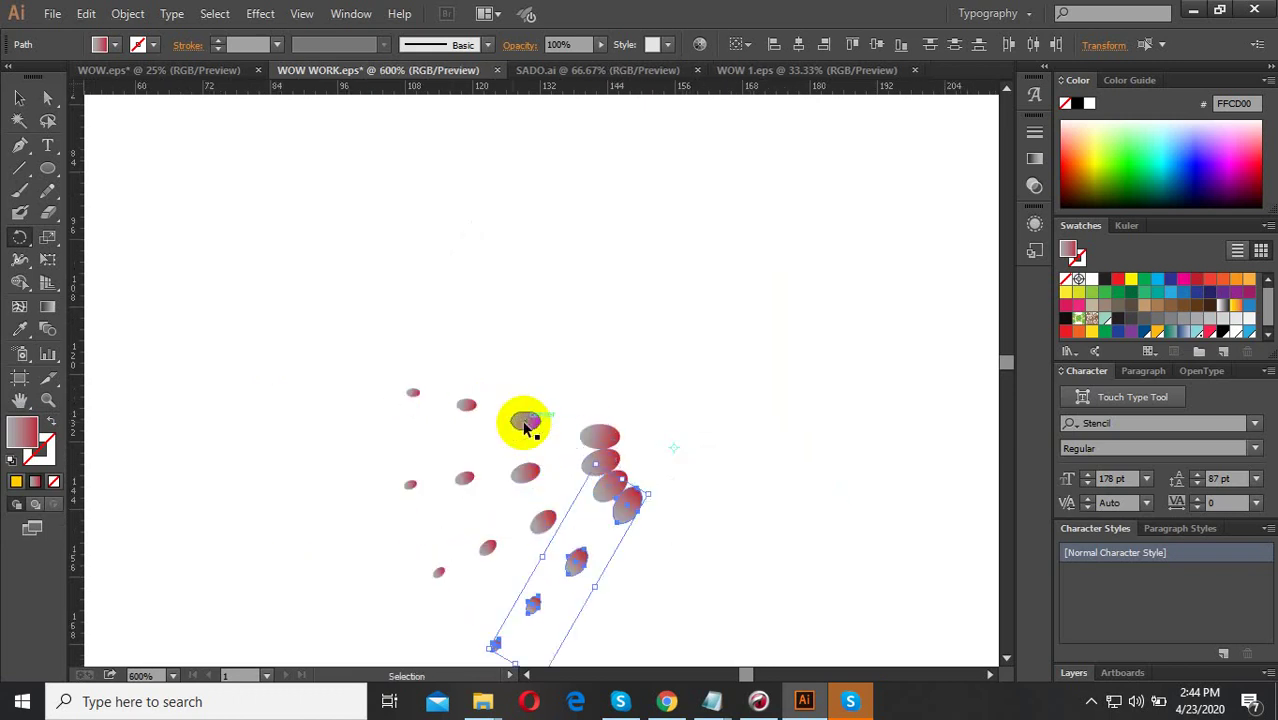
pyautogui.hotkey('ctrl', 'd')
pyautogui.hotkey('ctrl', 'd')
pyautogui.hotkey('ctrl', 'd')
pyautogui.hotkey('ctrl', 'd')
pyautogui.hotkey('ctrl', 'd')
pyautogui.hotkey('ctrl', 'd')
pyautogui.hotkey('ctrl', 'd')
pyautogui.hotkey('ctrl', 'd')
pyautogui.hotkey('ctrl', 'd')
pyautogui.hotkey('ctrl', 'd')
pyautogui.hotkey('ctrl', 'd')
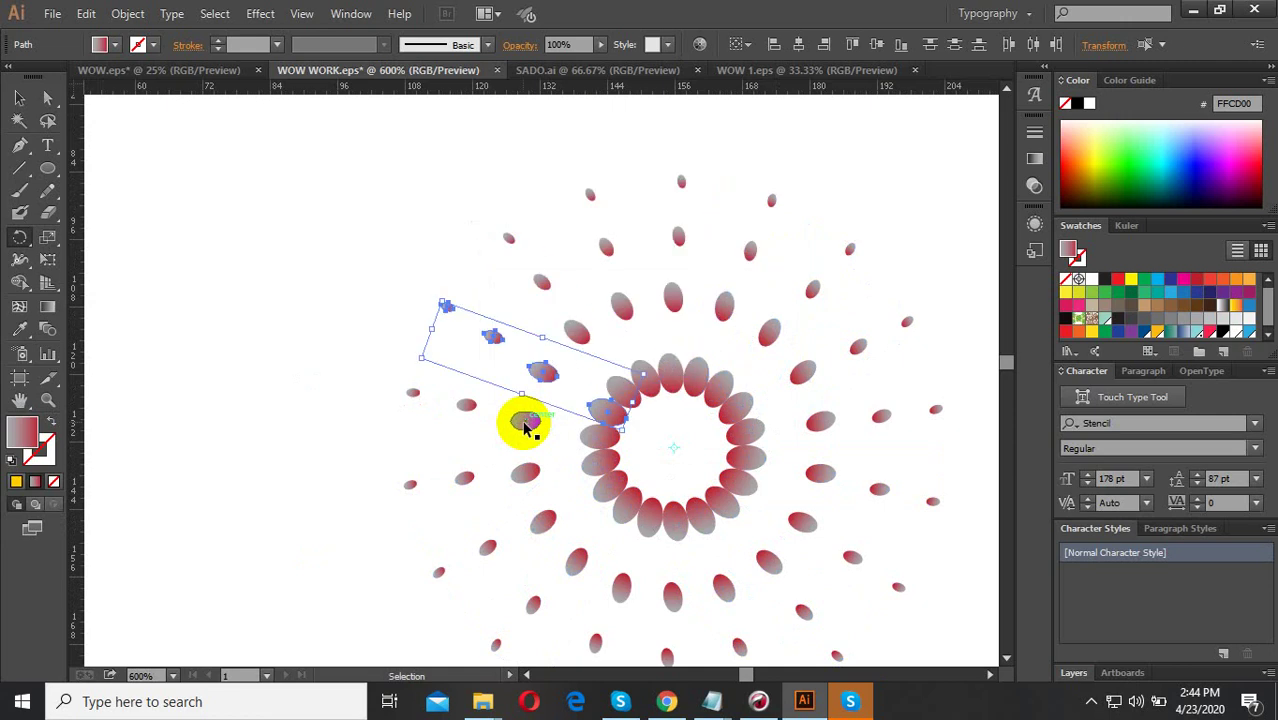
pyautogui.keyDown('alt'); pyautogui.scroll(-2, 689, 465); pyautogui.keyUp('alt')
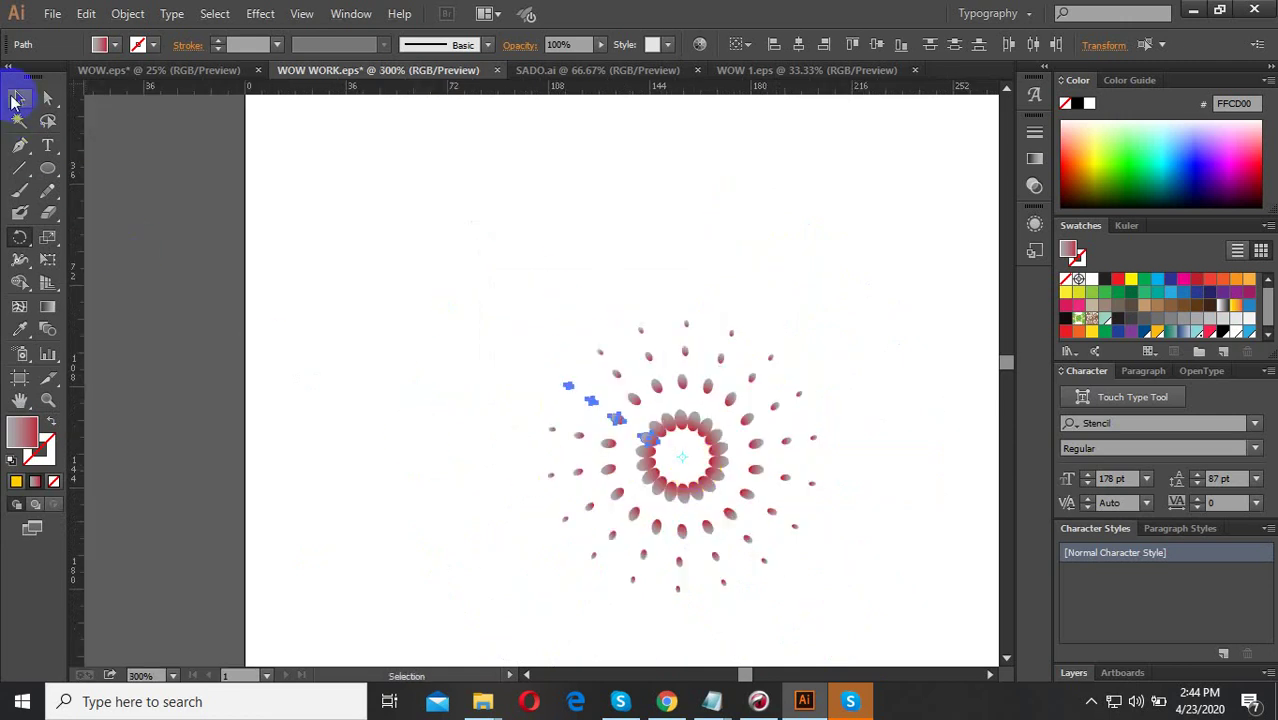
# Move the dot burst group off the artboard to the upper left.
pyautogui.hotkey('ctrl', 'shift', 'a')
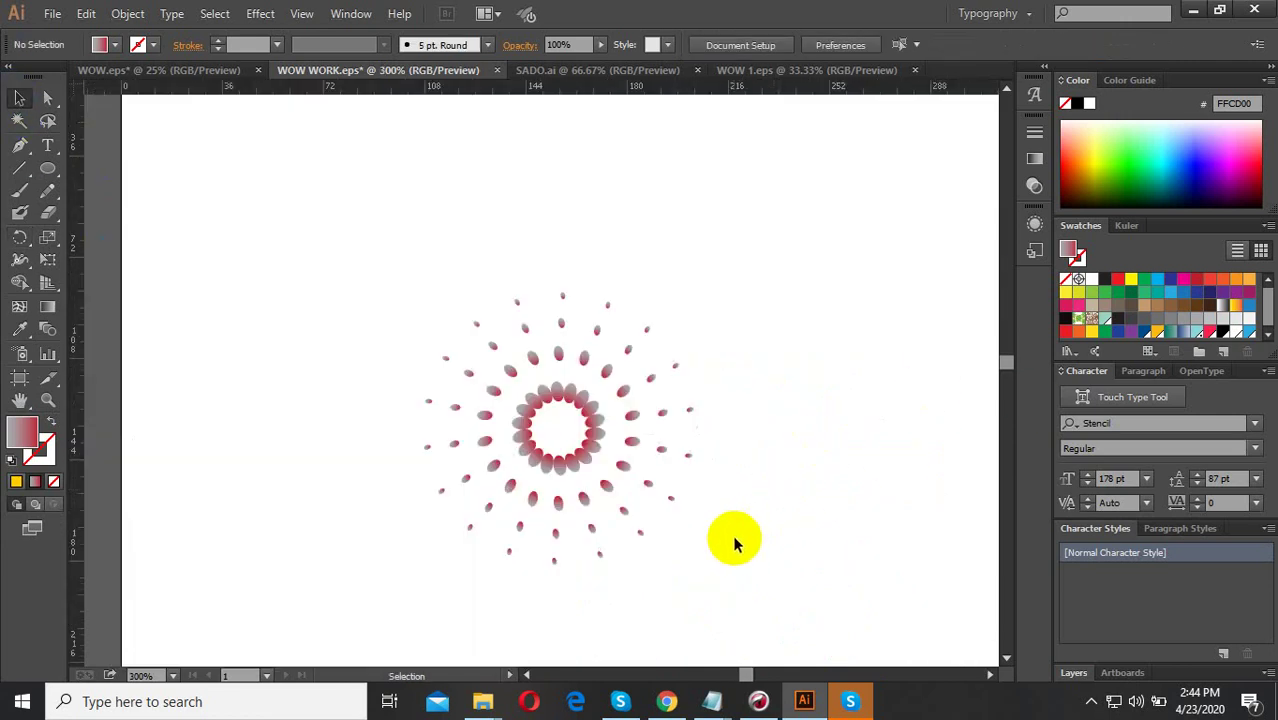
pyautogui.keyDown('alt'); pyautogui.scroll(-2, 735, 541); pyautogui.keyUp('alt')
pyautogui.keyDown('alt'); pyautogui.scroll(1, 713, 536); pyautogui.keyUp('alt')
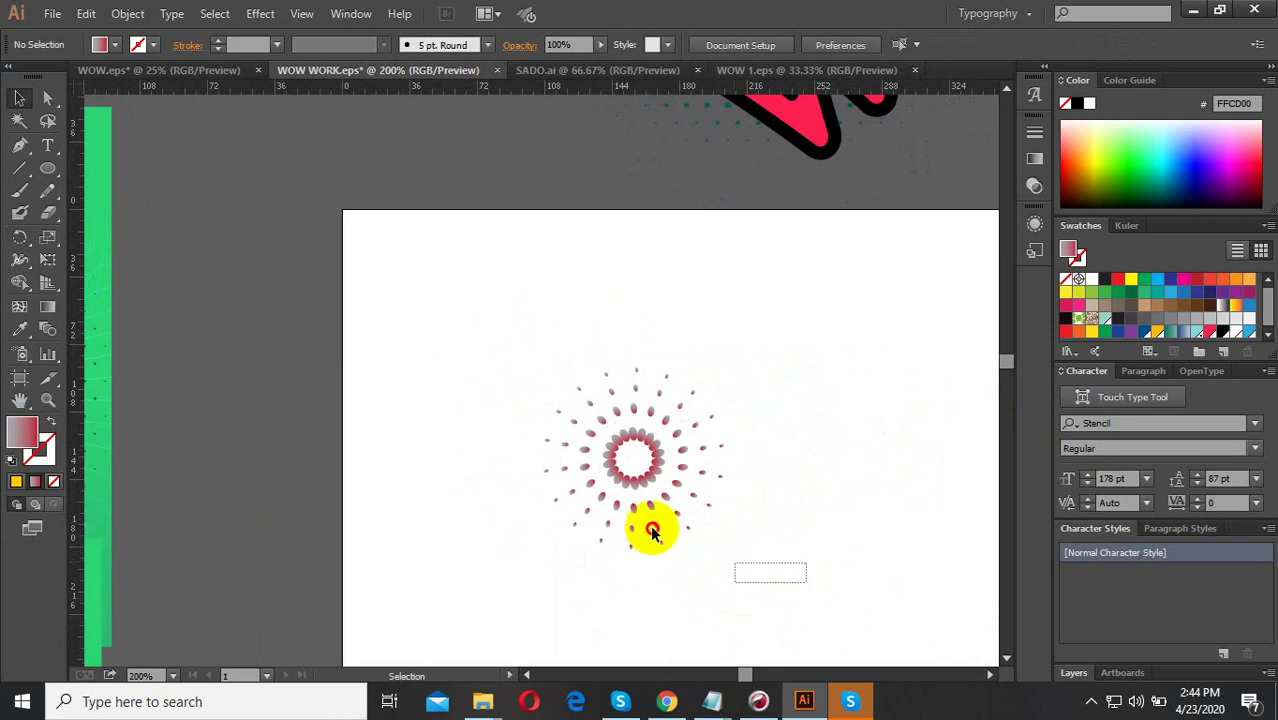
pyautogui.moveTo(650, 527); pyautogui.dragTo(573, 383)
pyautogui.moveTo(614, 443); pyautogui.dragTo(211, 167)
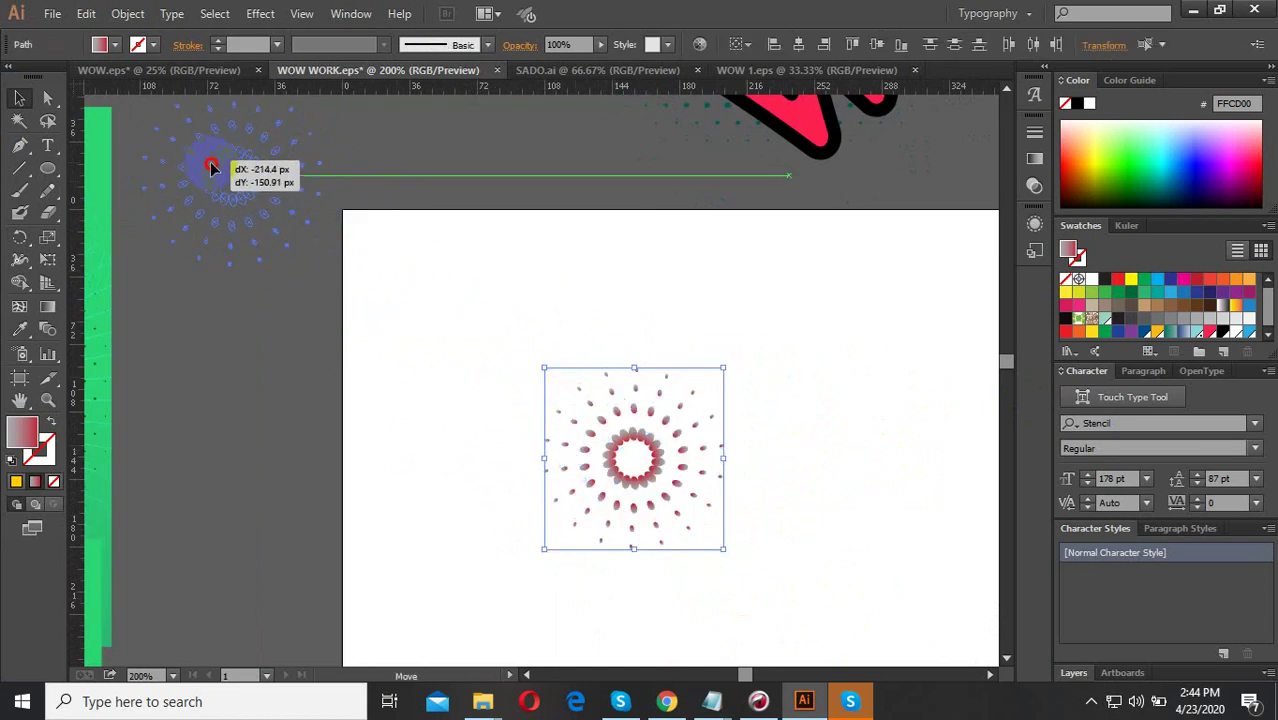
pyautogui.click(183, 227)
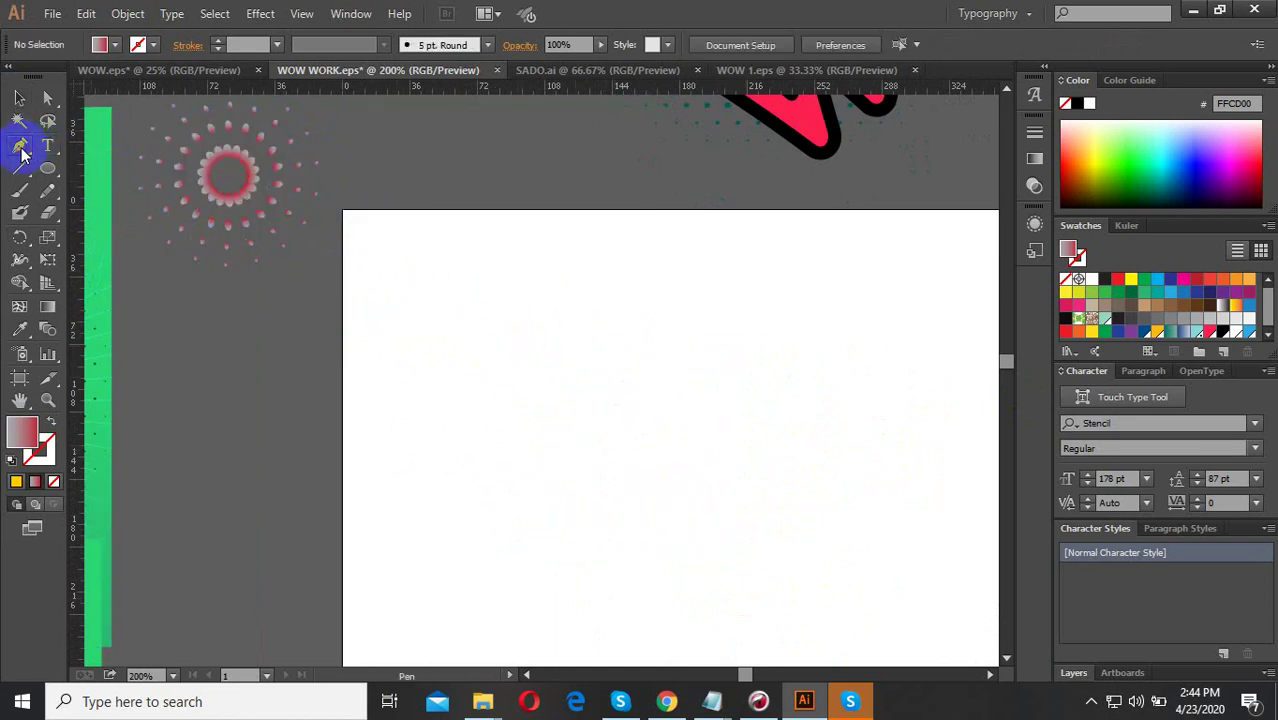
# Draw a diagonal straight line across the artboard with a 2 pt stroke.
pyautogui.click(20, 146)
pyautogui.click(427, 333)
pyautogui.click(785, 538)
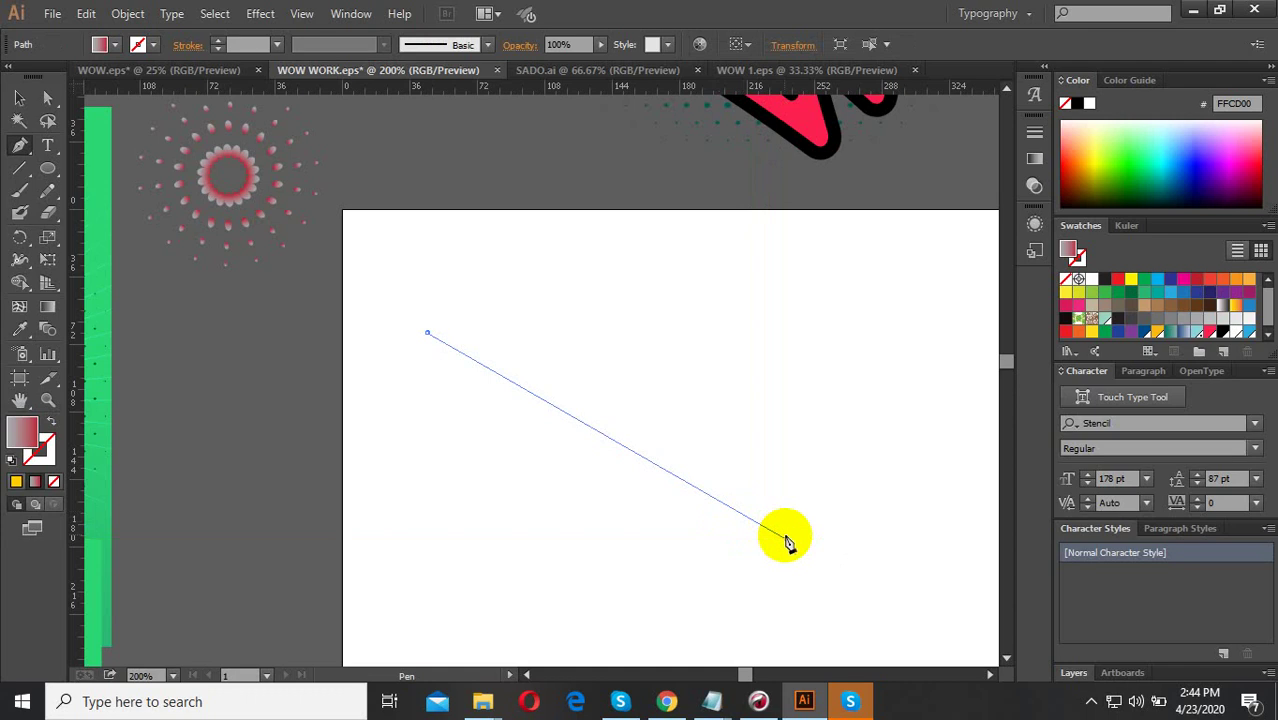
pyautogui.click(19, 98)
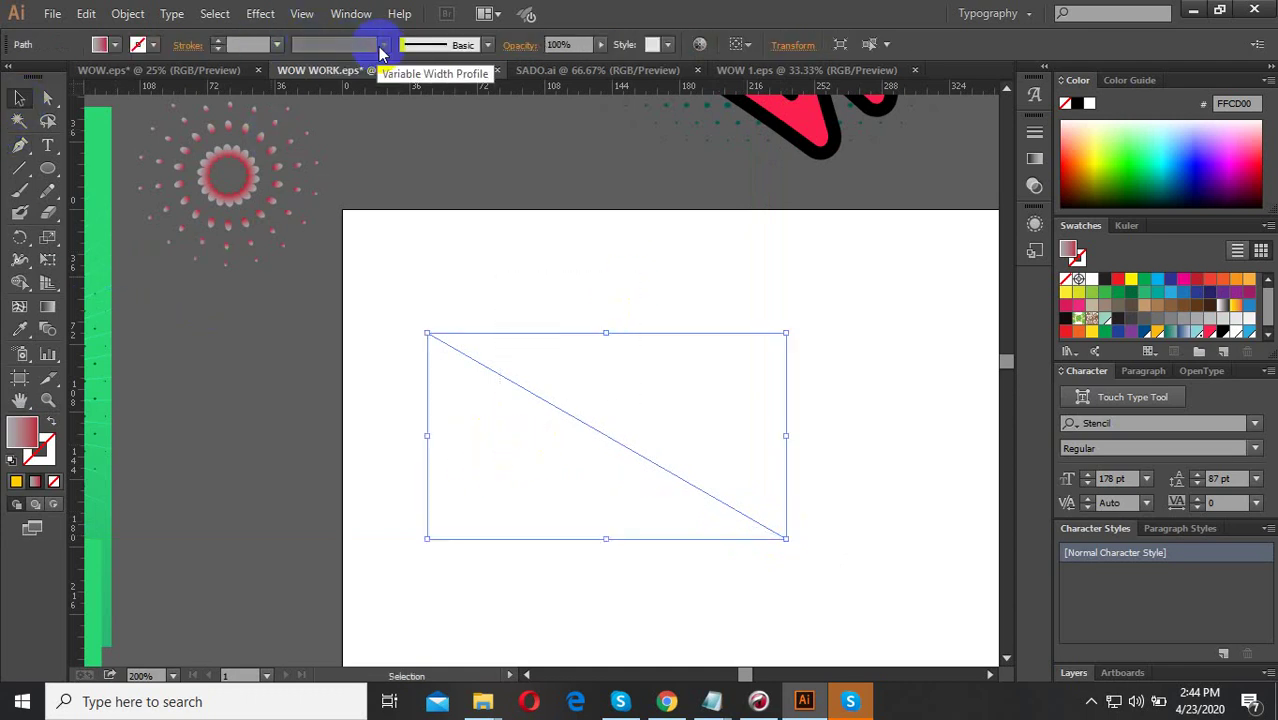
pyautogui.click(249, 45)
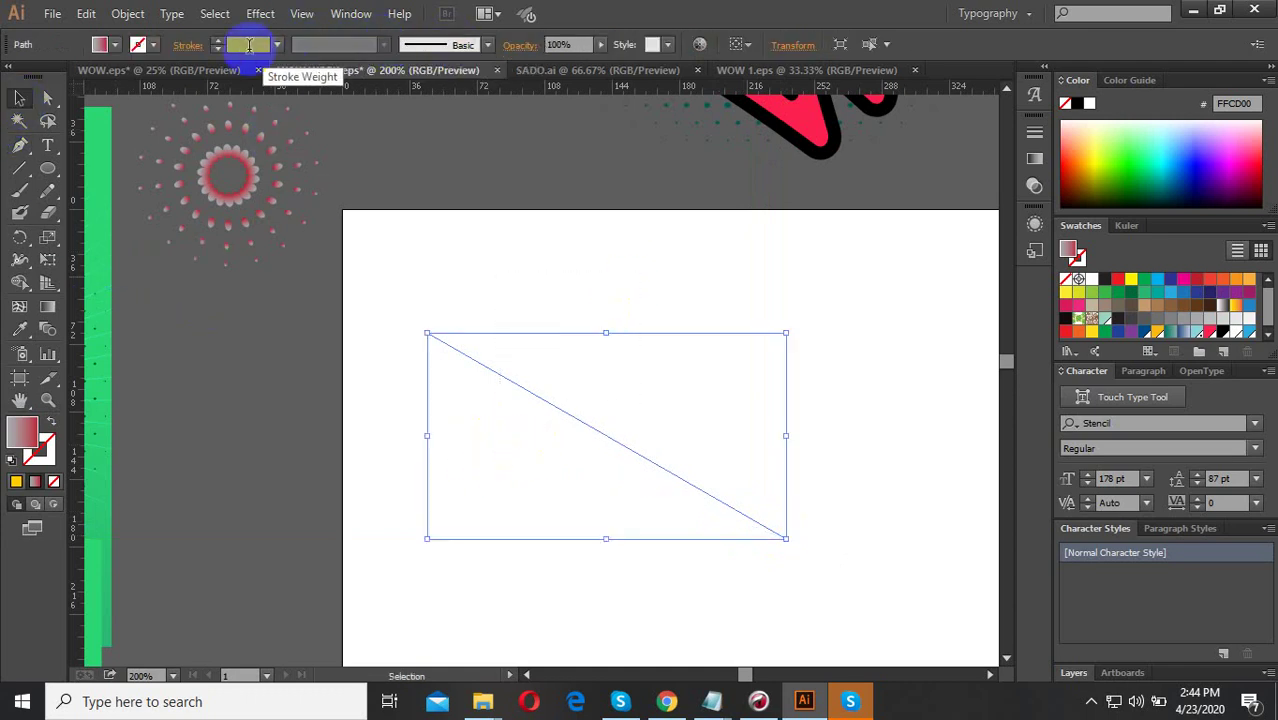
pyautogui.write('2')
pyautogui.press('Return')
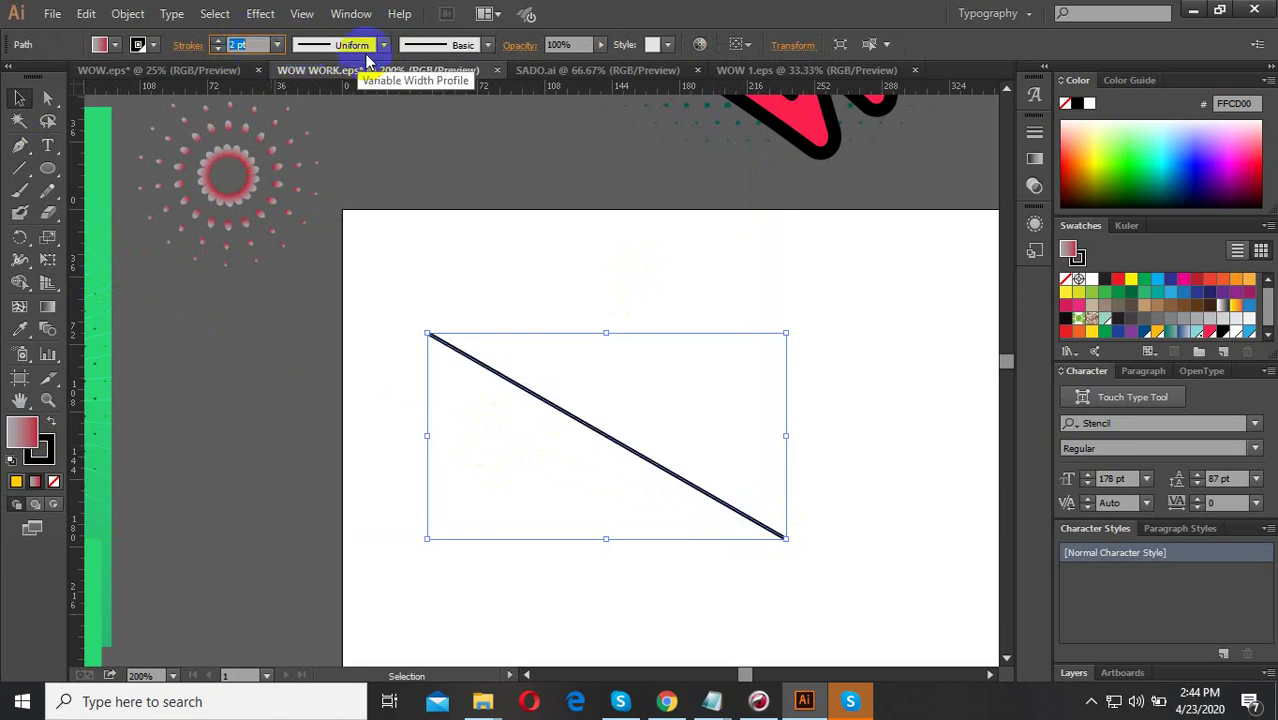
# Browse the width profiles and brushes, then cancel a new Calligraphic brush.
pyautogui.click(387, 46)
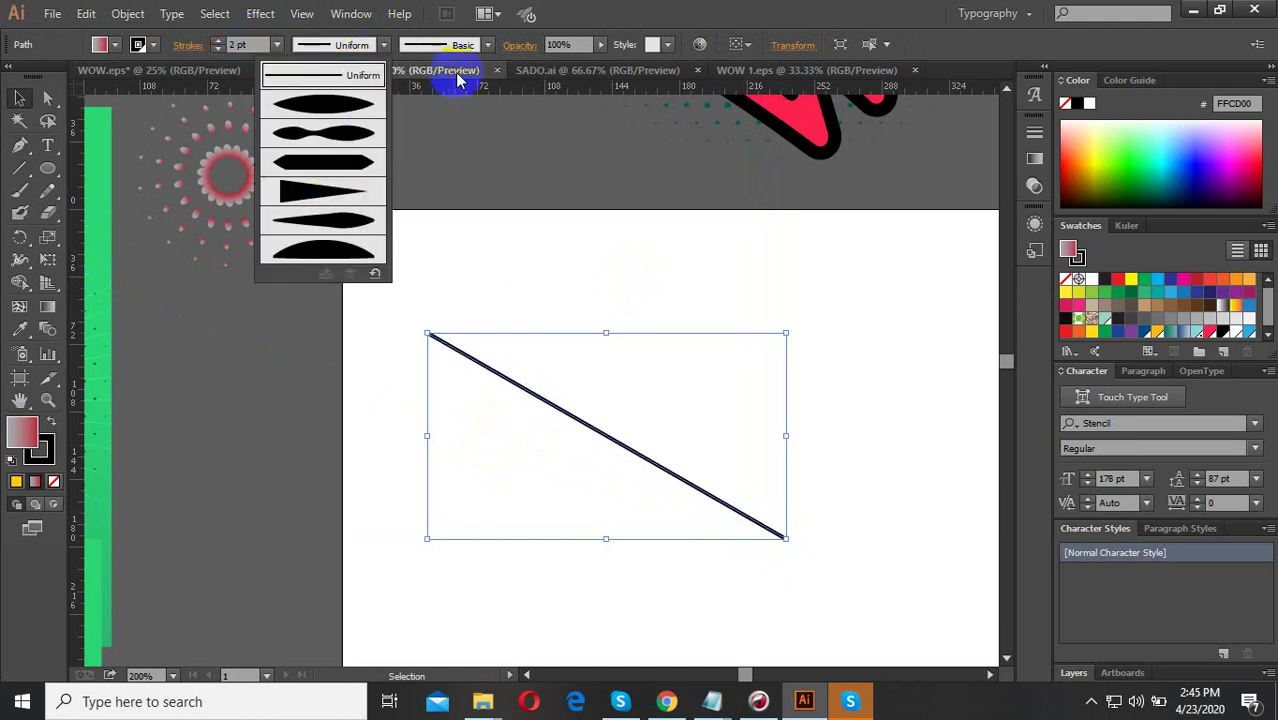
pyautogui.click(484, 57)
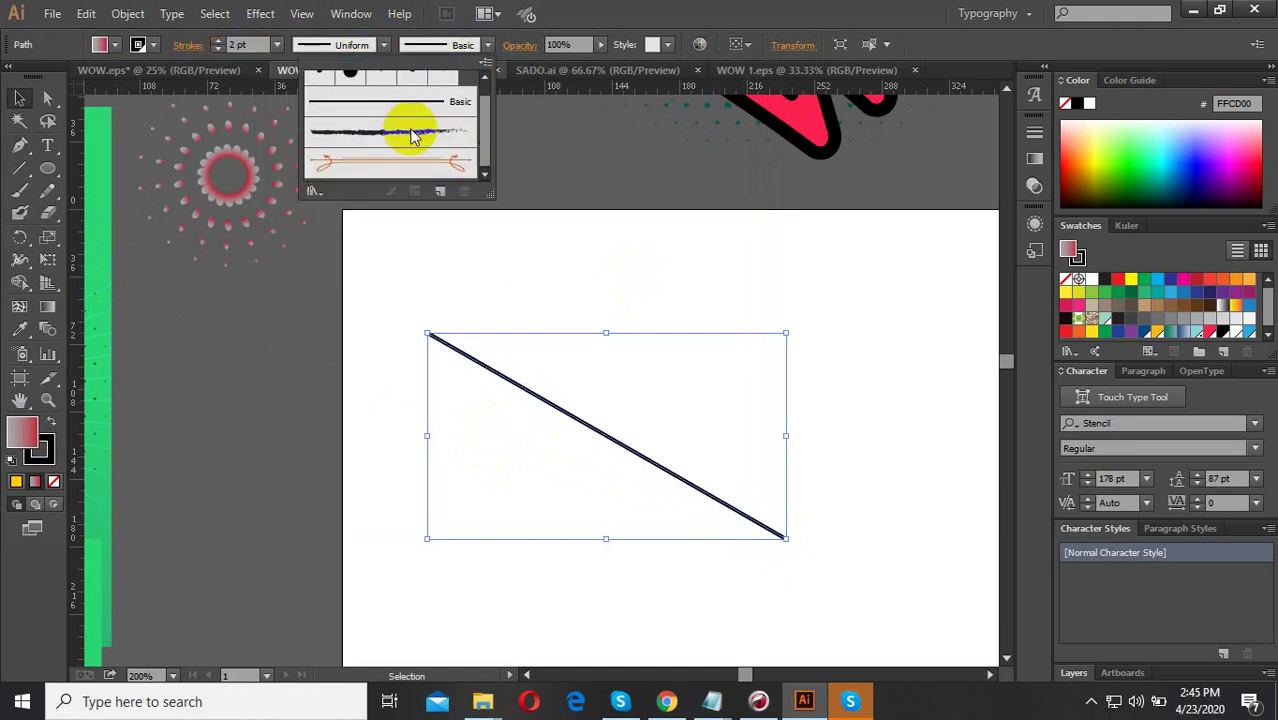
pyautogui.scroll(1, 420, 143)
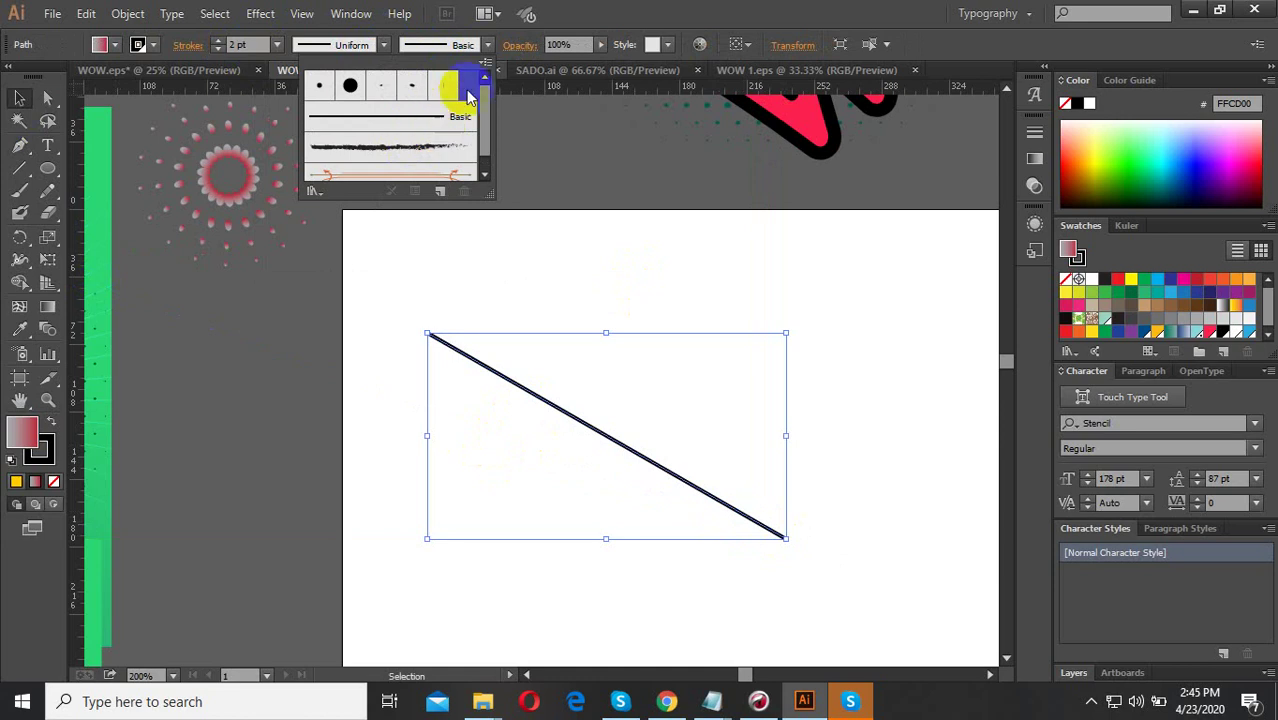
pyautogui.click(487, 65)
pyautogui.click(540, 64)
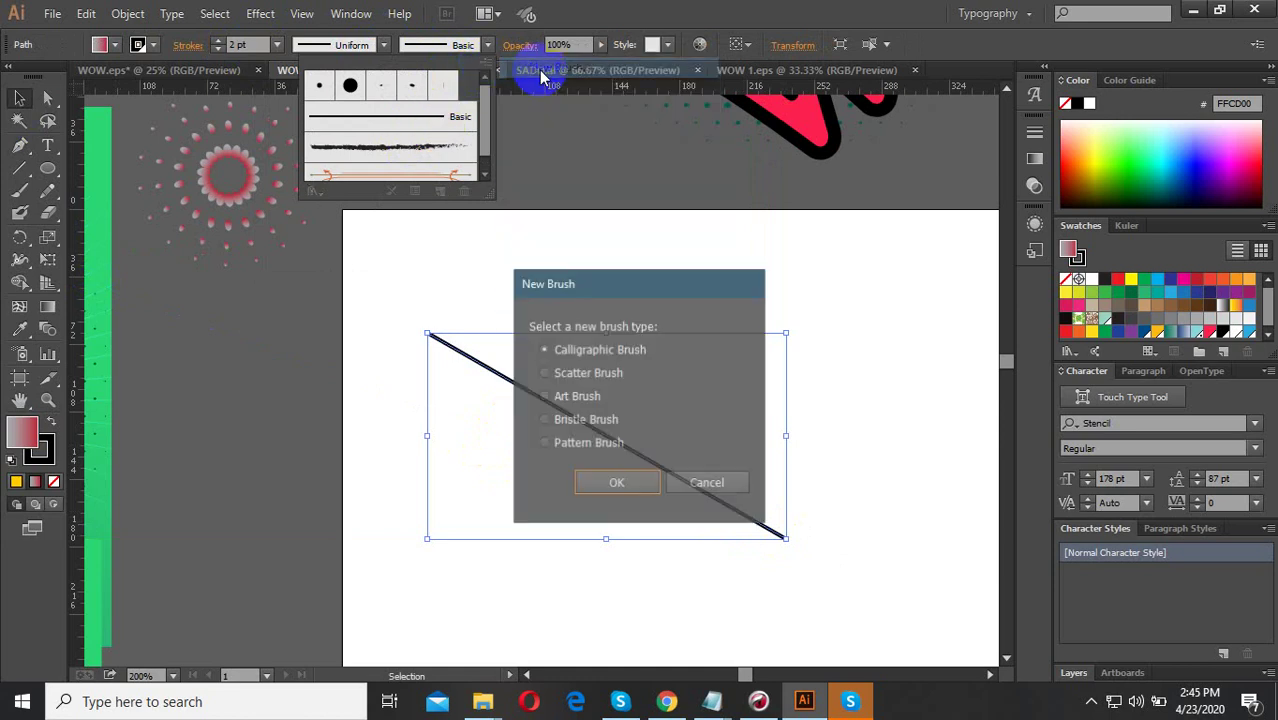
pyautogui.click(617, 484)
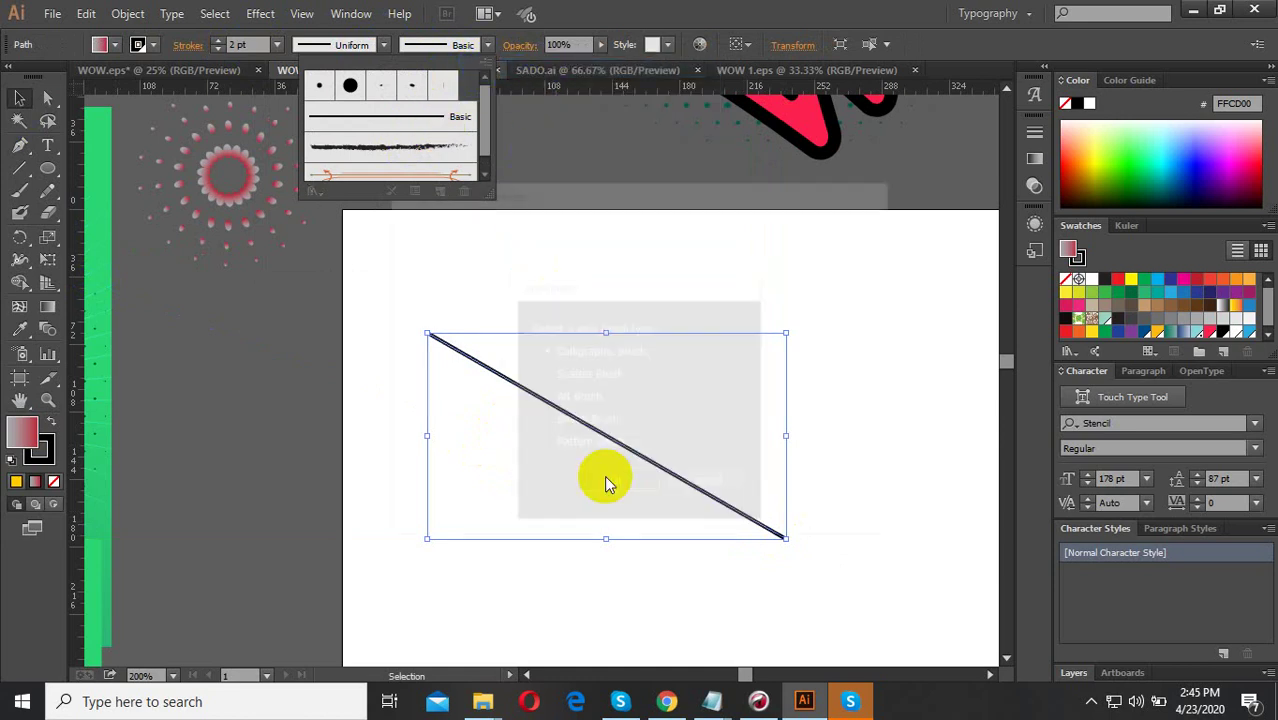
pyautogui.click(755, 500)
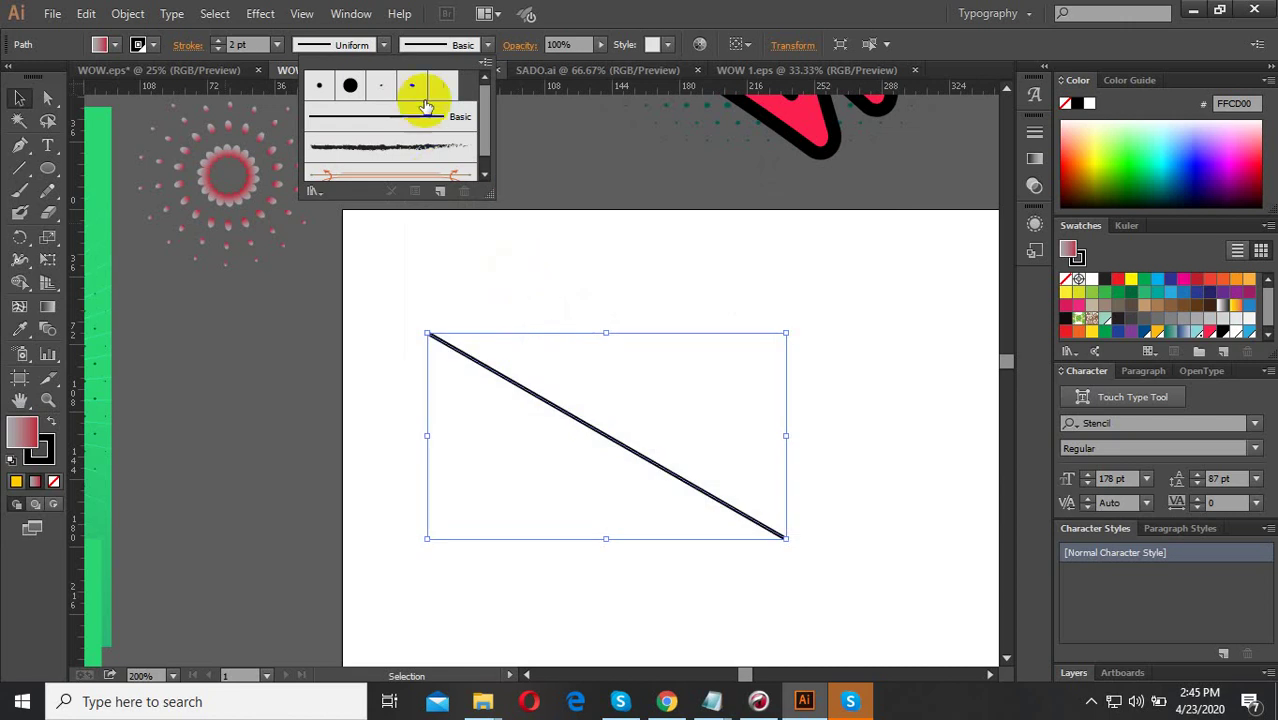
# Browse the brush libraries list and enlarge the Brushes panel.
pyautogui.click(486, 65)
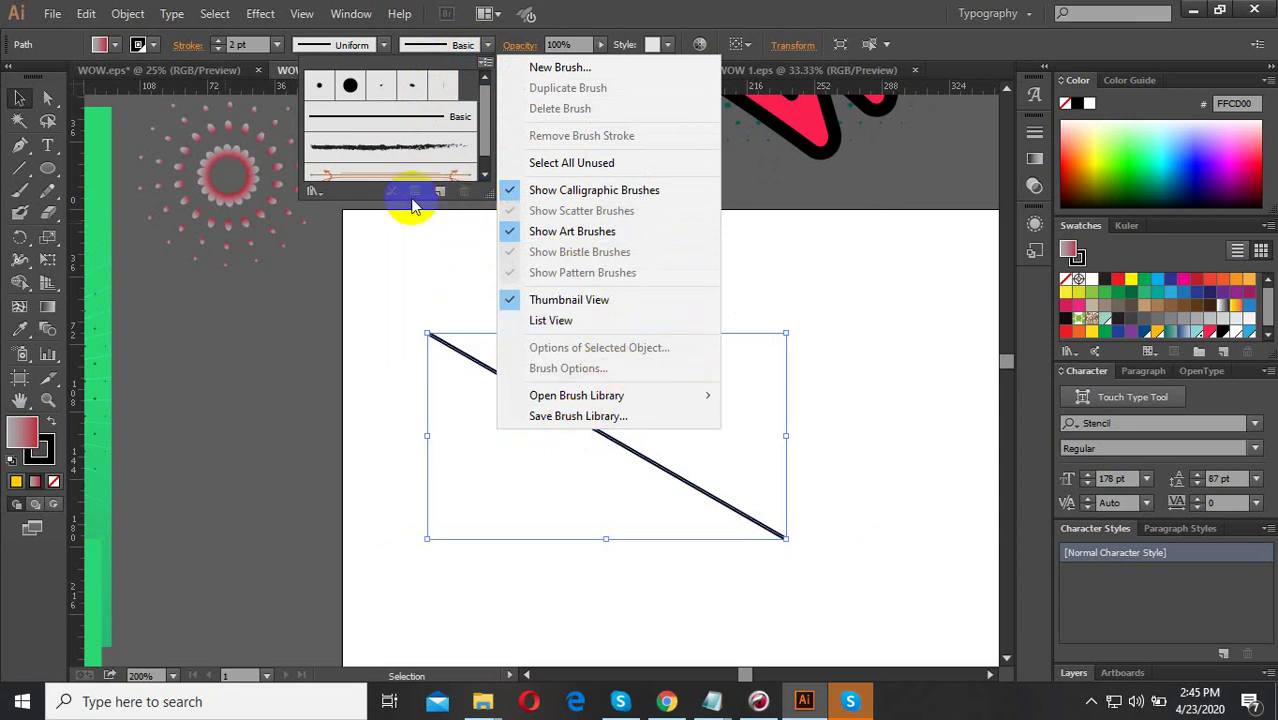
pyautogui.click(314, 194)
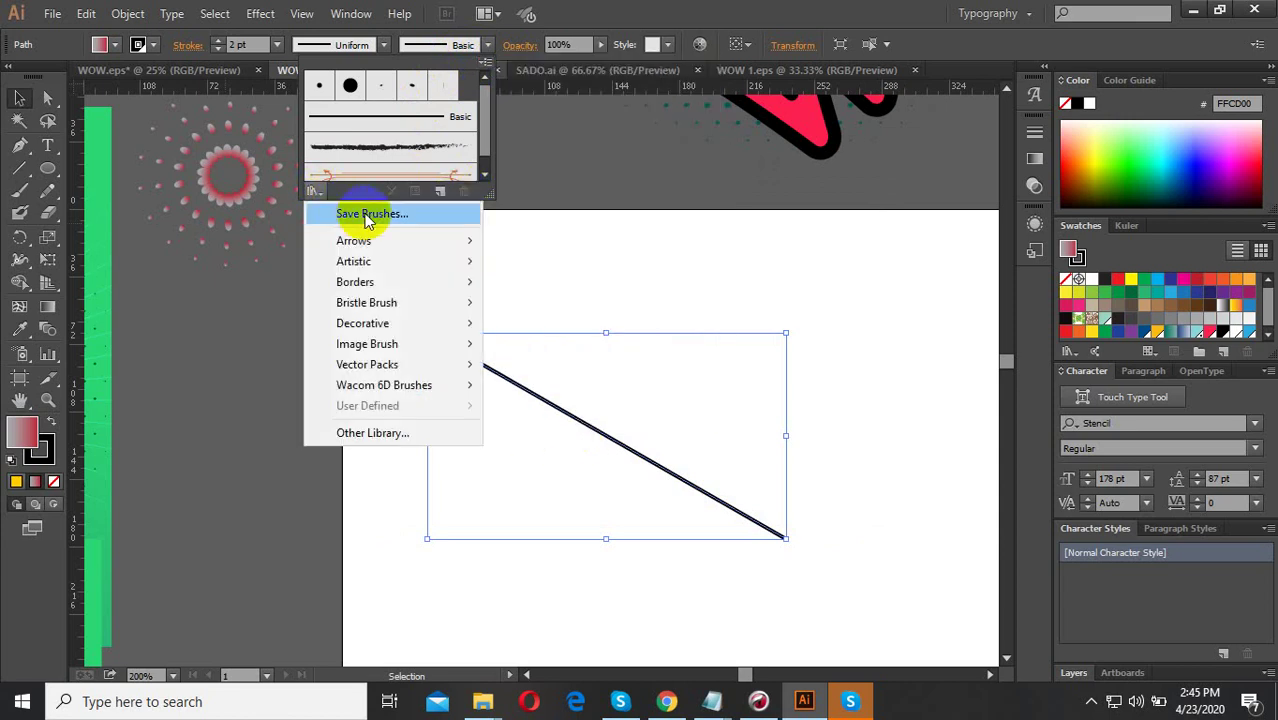
pyautogui.moveTo(353, 241)
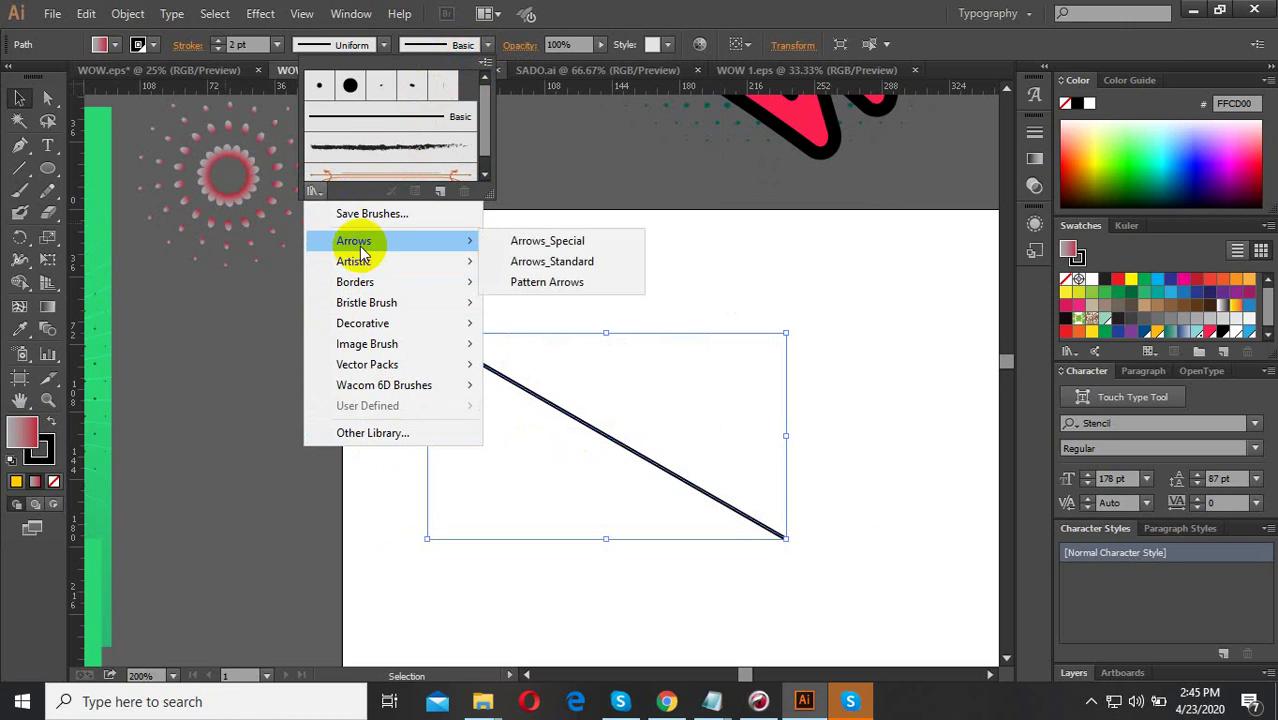
pyautogui.moveTo(488, 193); pyautogui.dragTo(563, 496)
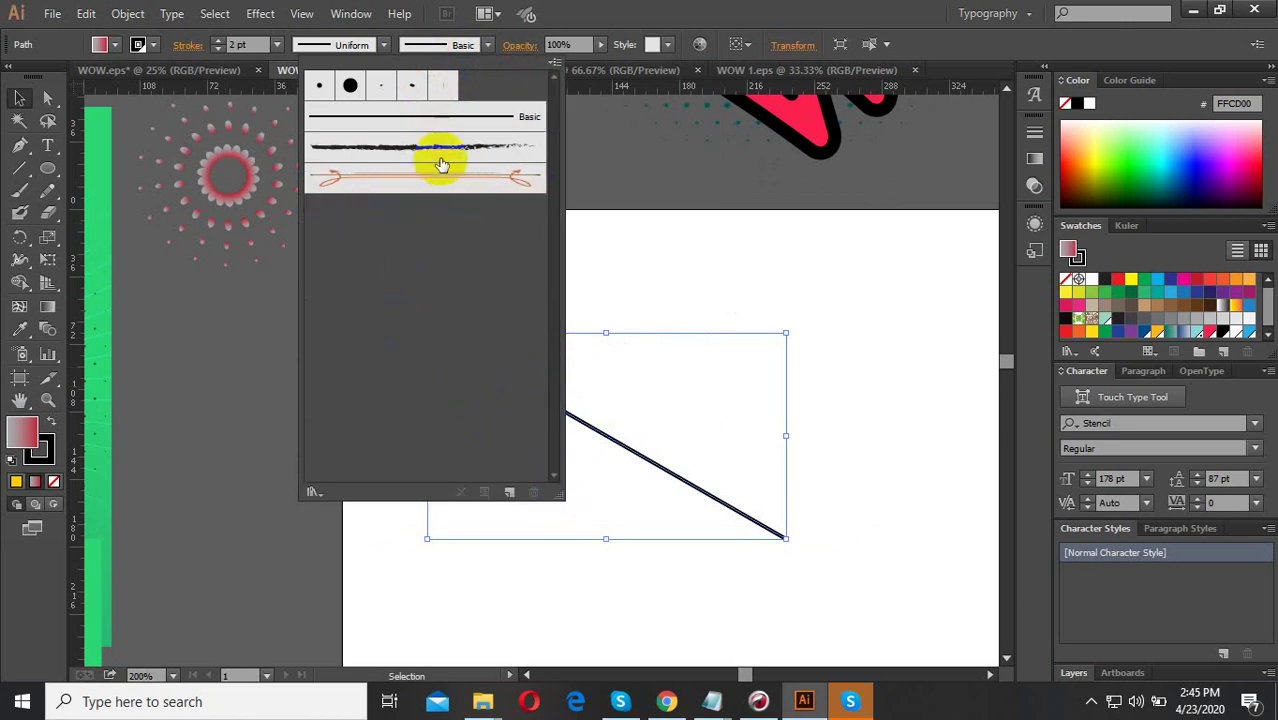
pyautogui.click(491, 132)
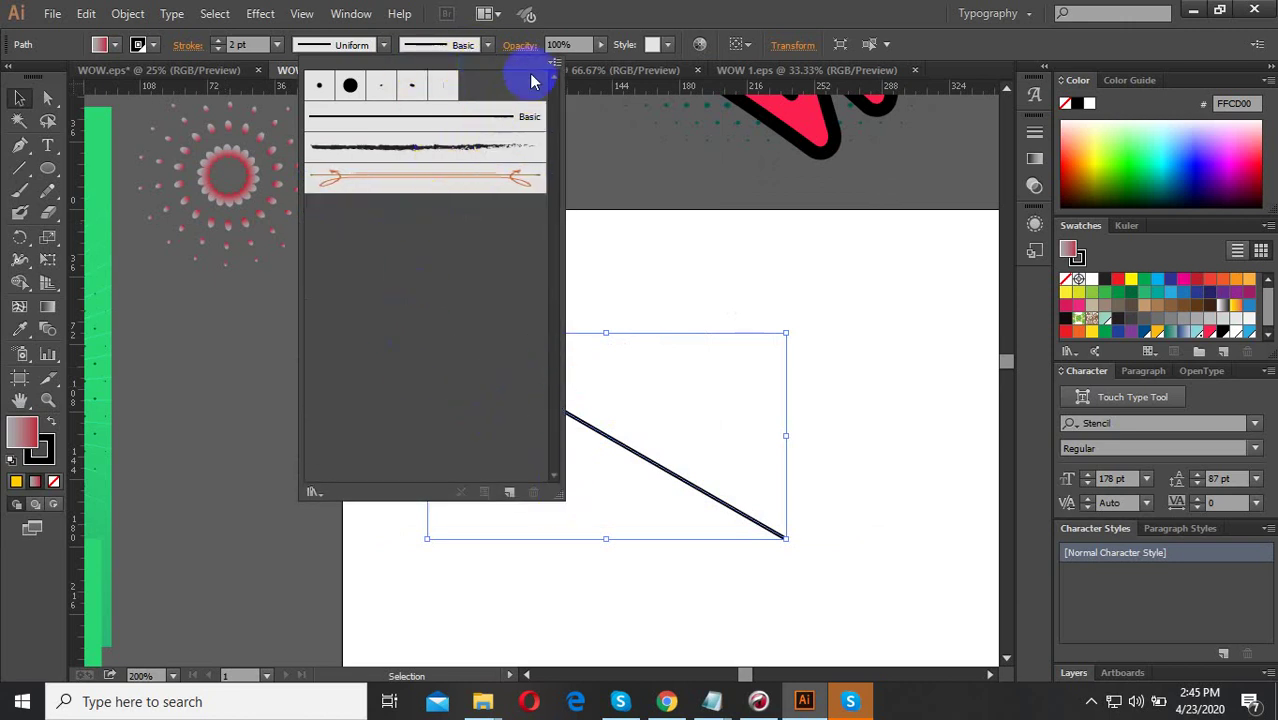
pyautogui.click(555, 62)
# Cancel the new Calligraphic brush settings and close the Grunge brush library.
pyautogui.click(613, 68)
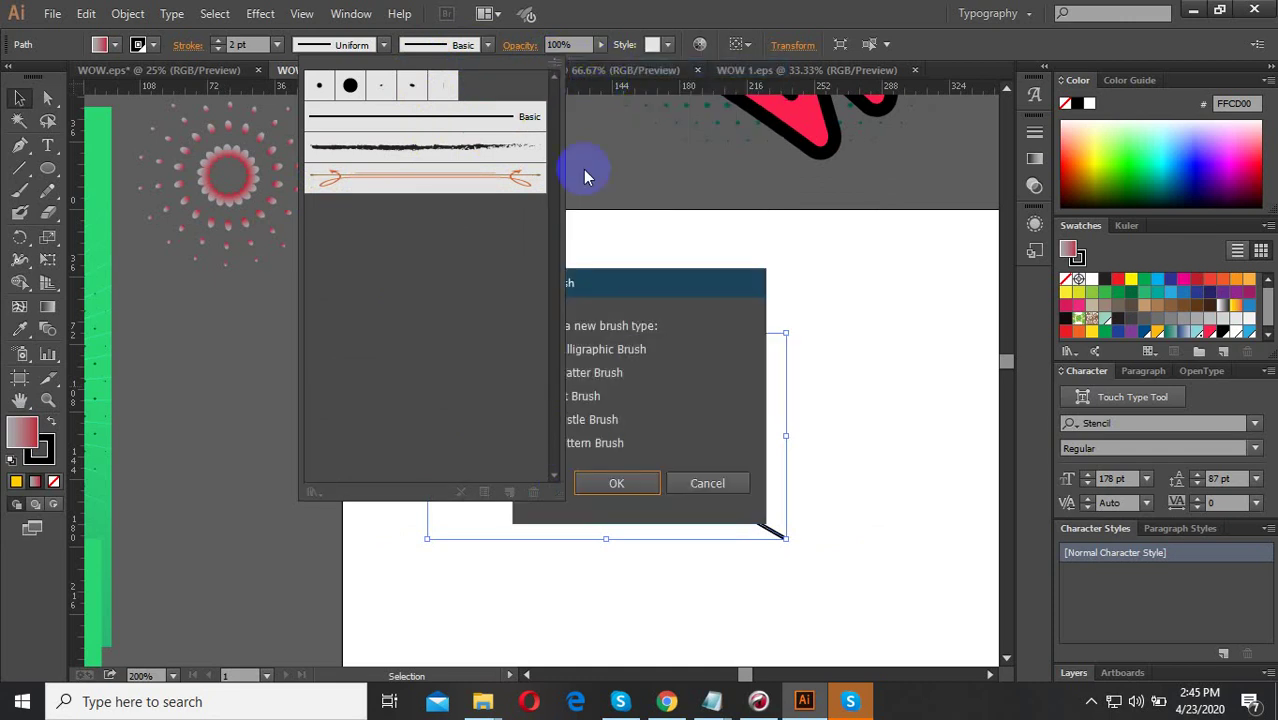
pyautogui.click(630, 484)
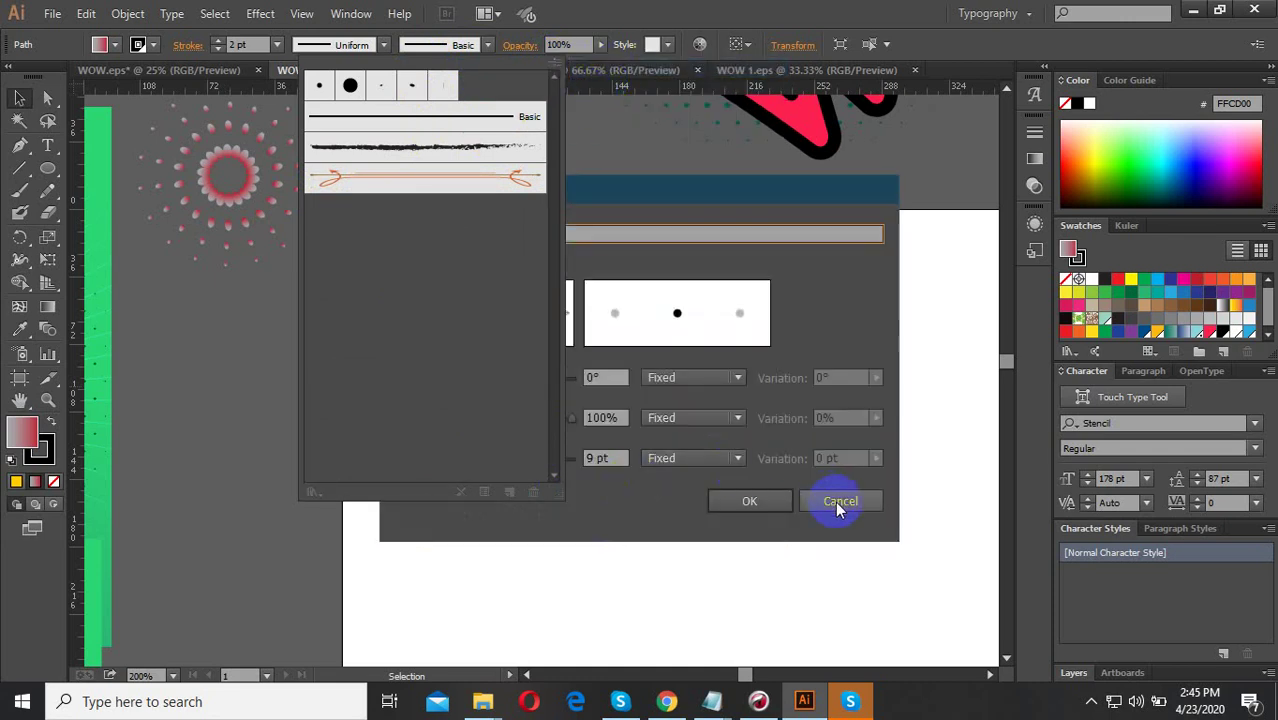
pyautogui.moveTo(677, 179); pyautogui.dragTo(872, 177)
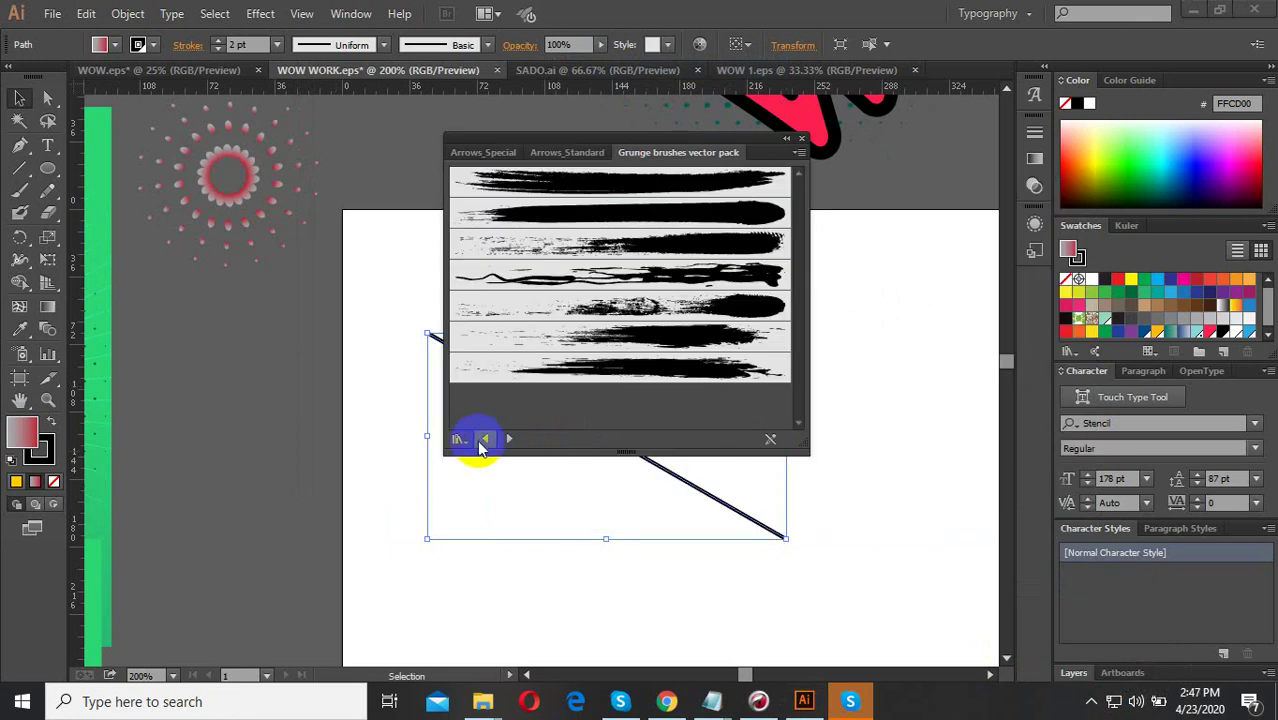
pyautogui.click(458, 438)
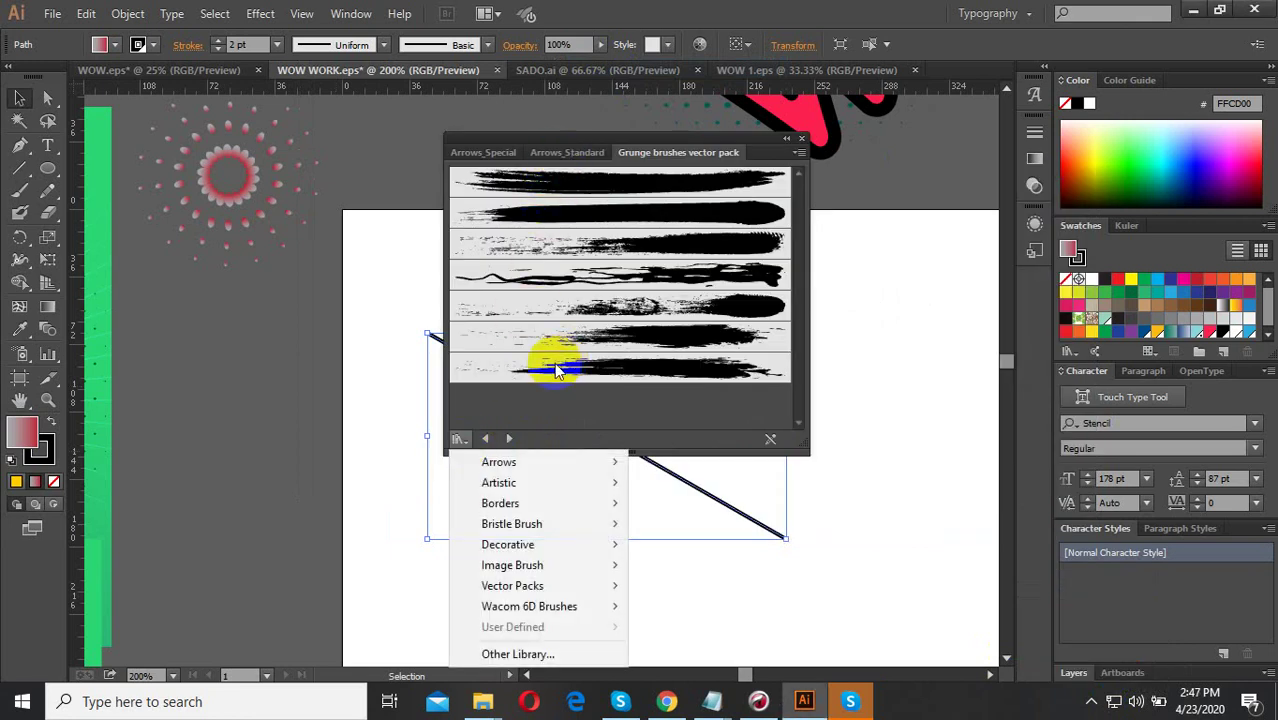
pyautogui.moveTo(512, 565)
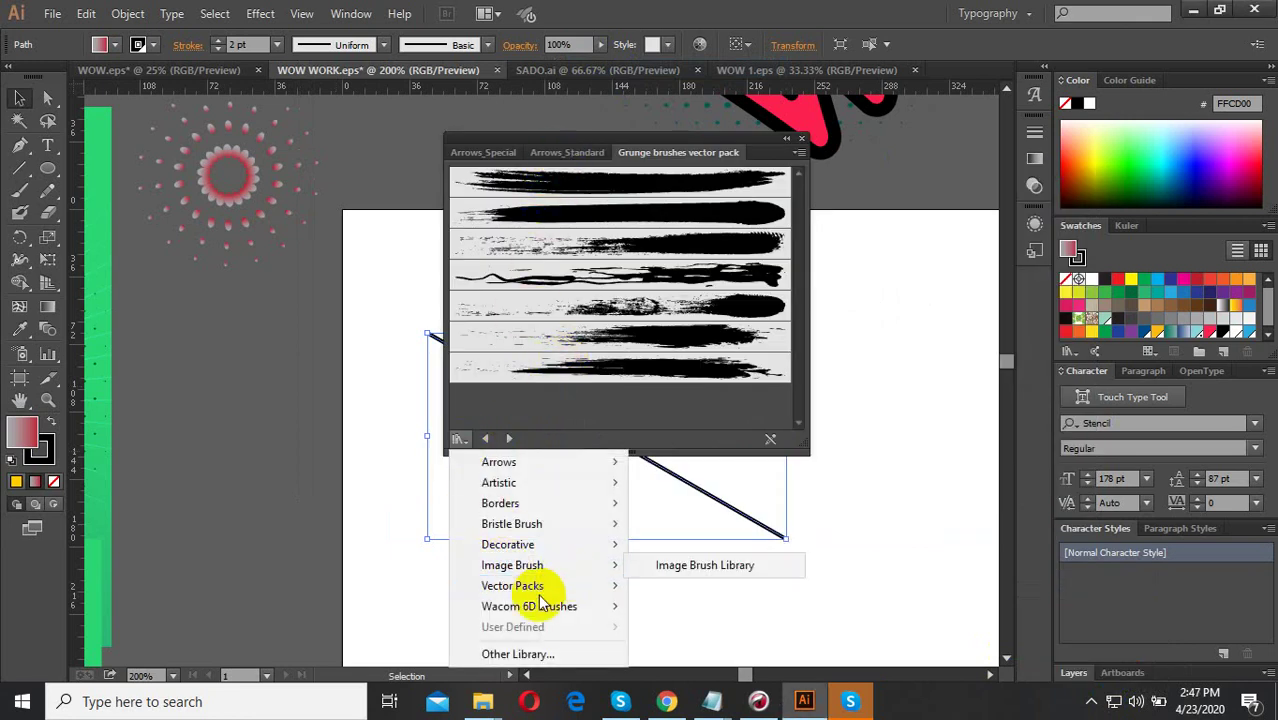
pyautogui.click(733, 293)
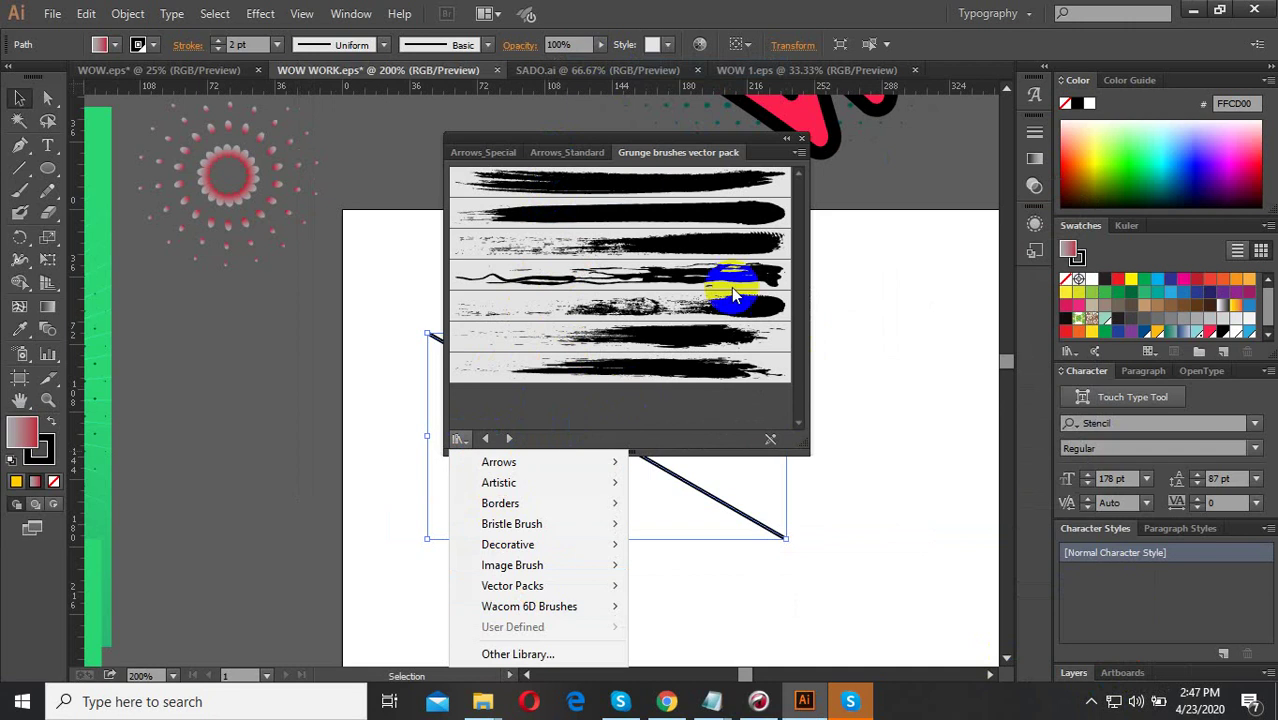
pyautogui.click(795, 138)
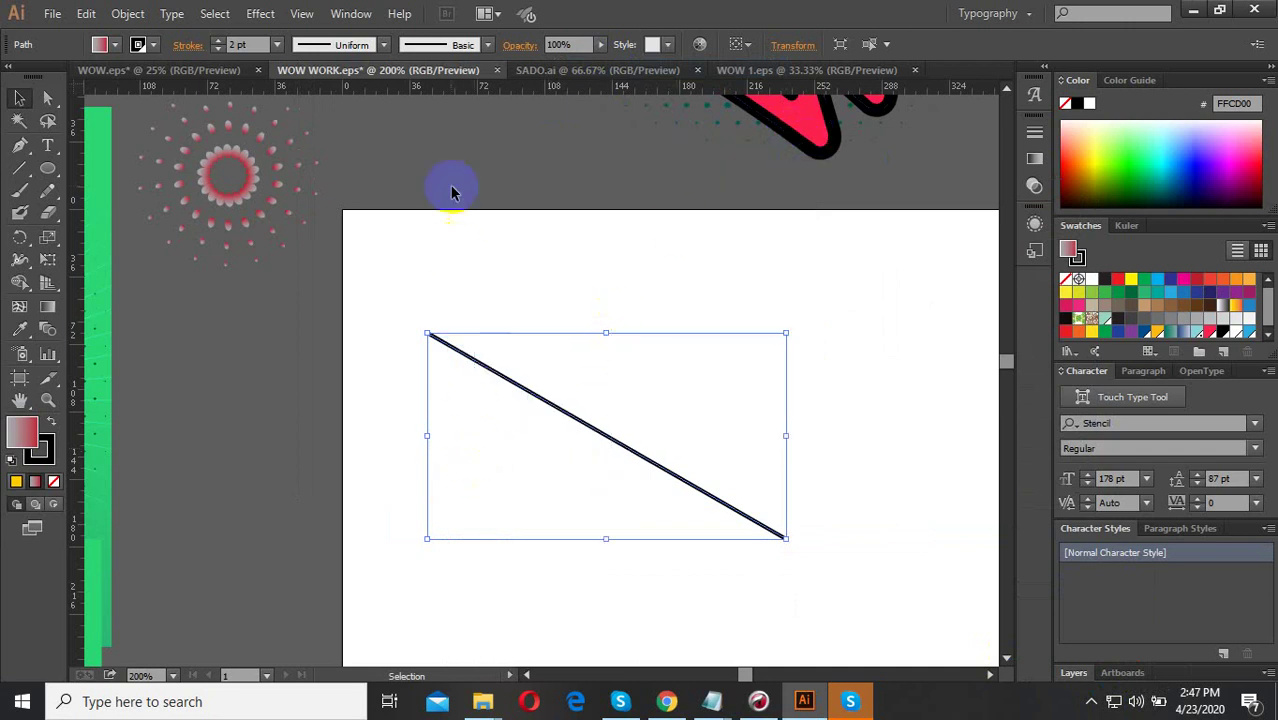
# Apply a 1 pt dashed brush from the Borders_Dashed library to the line.
pyautogui.click(488, 47)
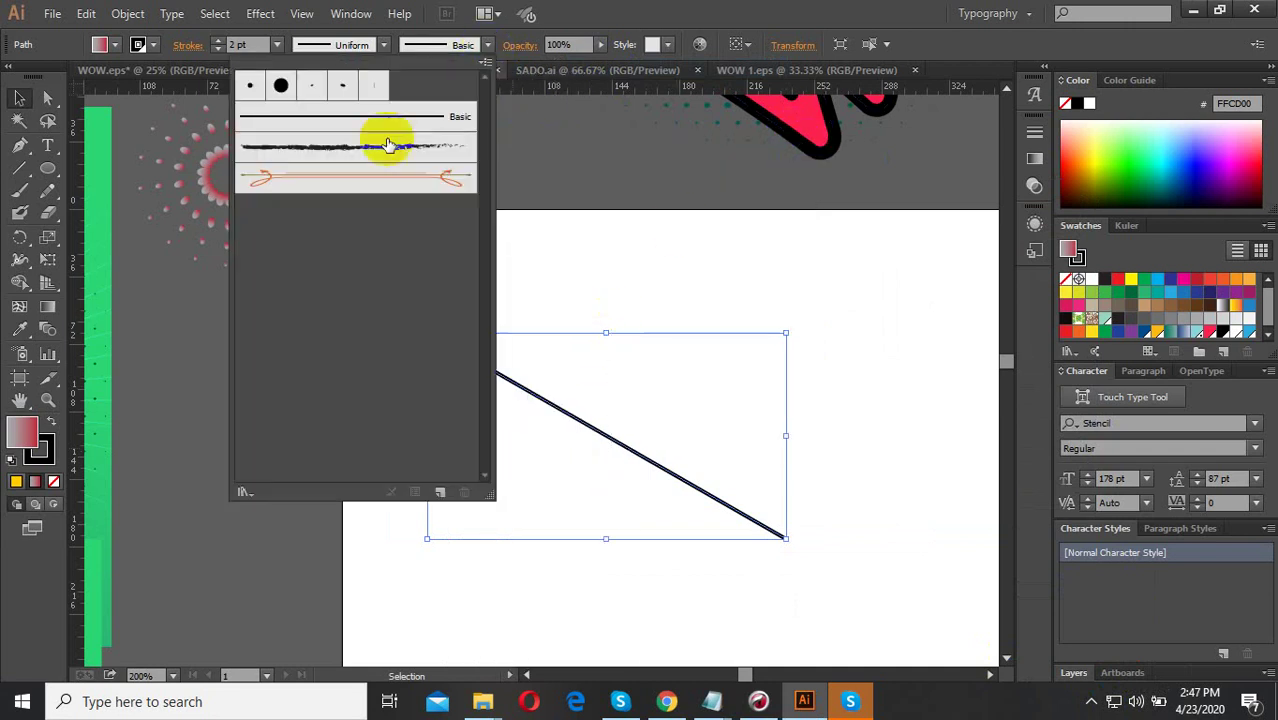
pyautogui.click(248, 493)
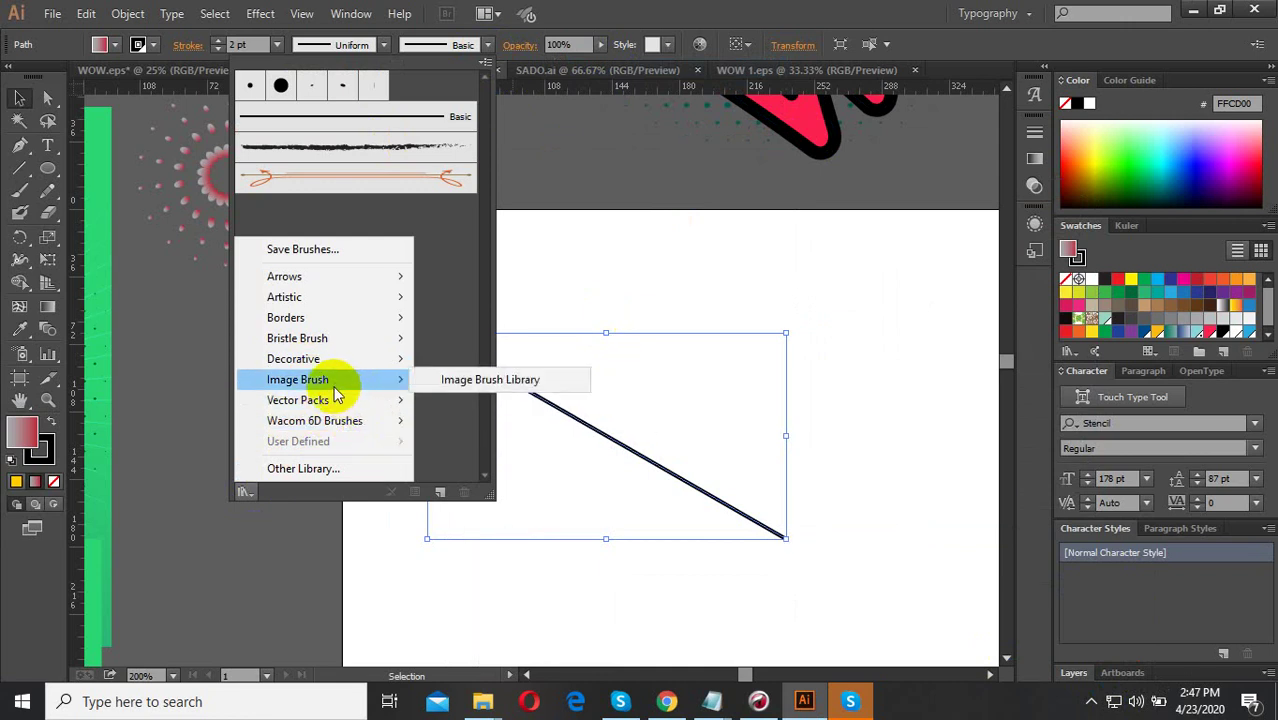
pyautogui.moveTo(286, 317)
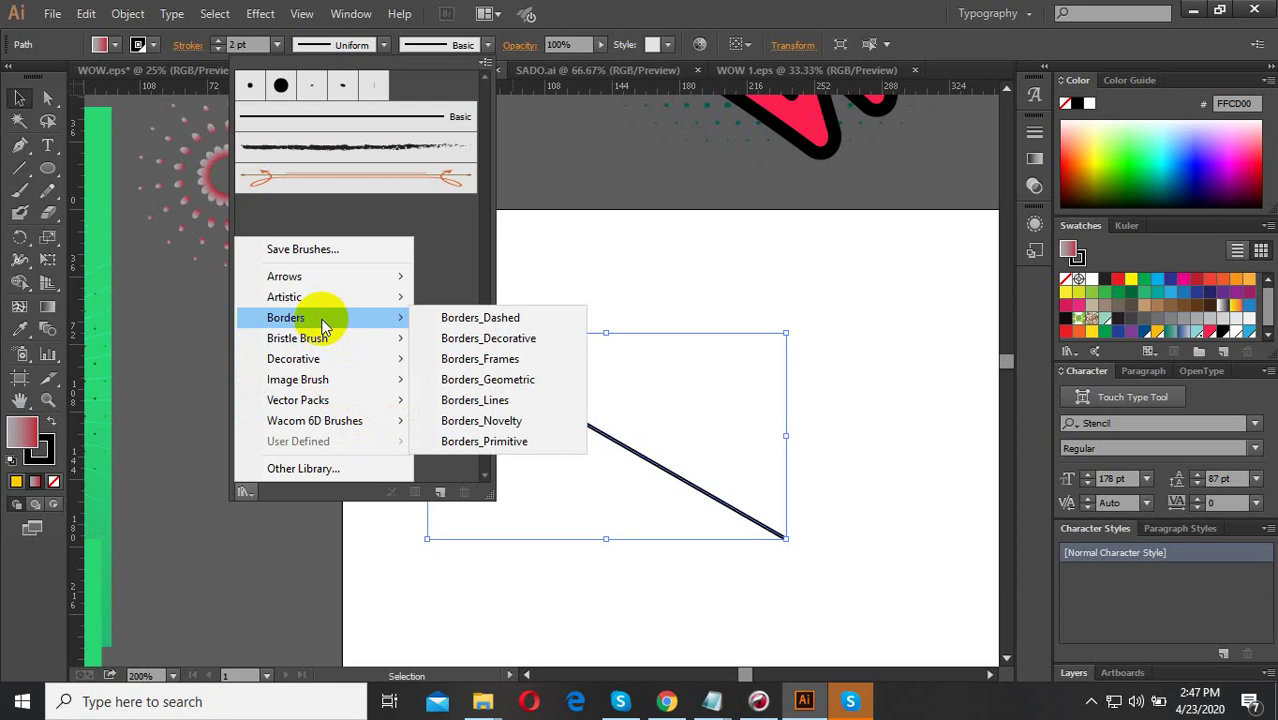
pyautogui.click(450, 318)
pyautogui.click(587, 152)
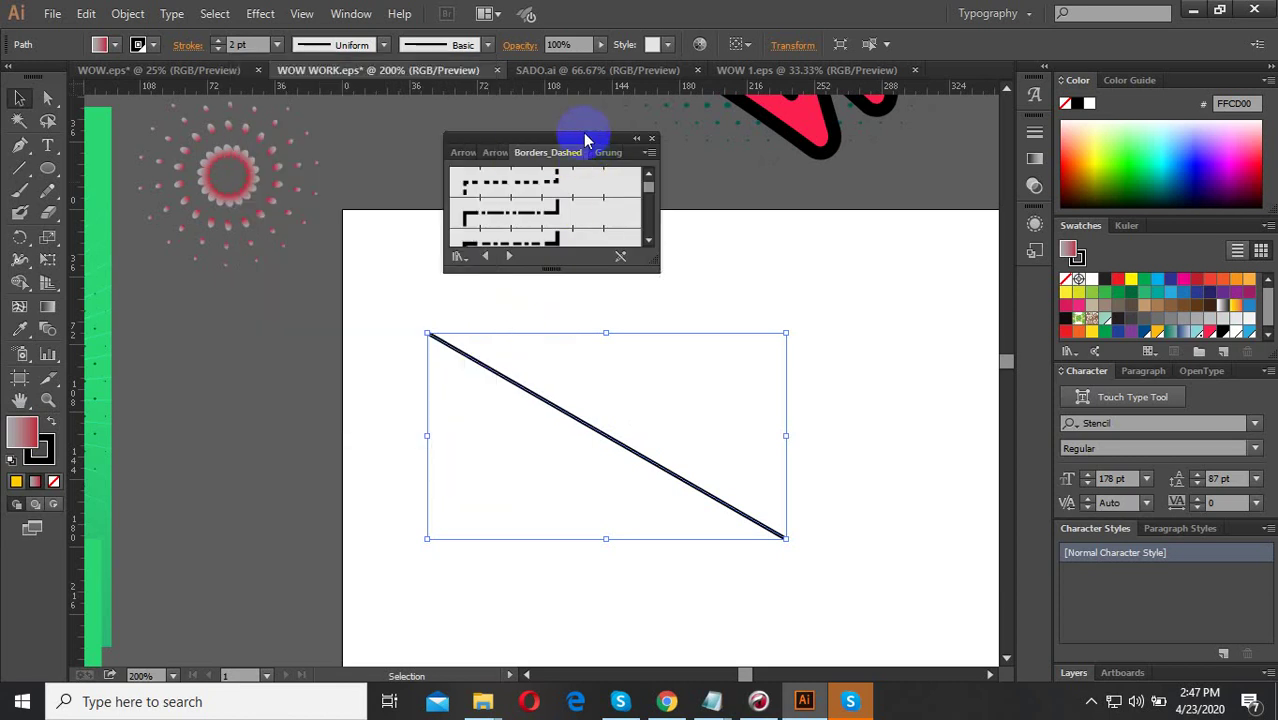
pyautogui.moveTo(658, 262); pyautogui.dragTo(790, 551)
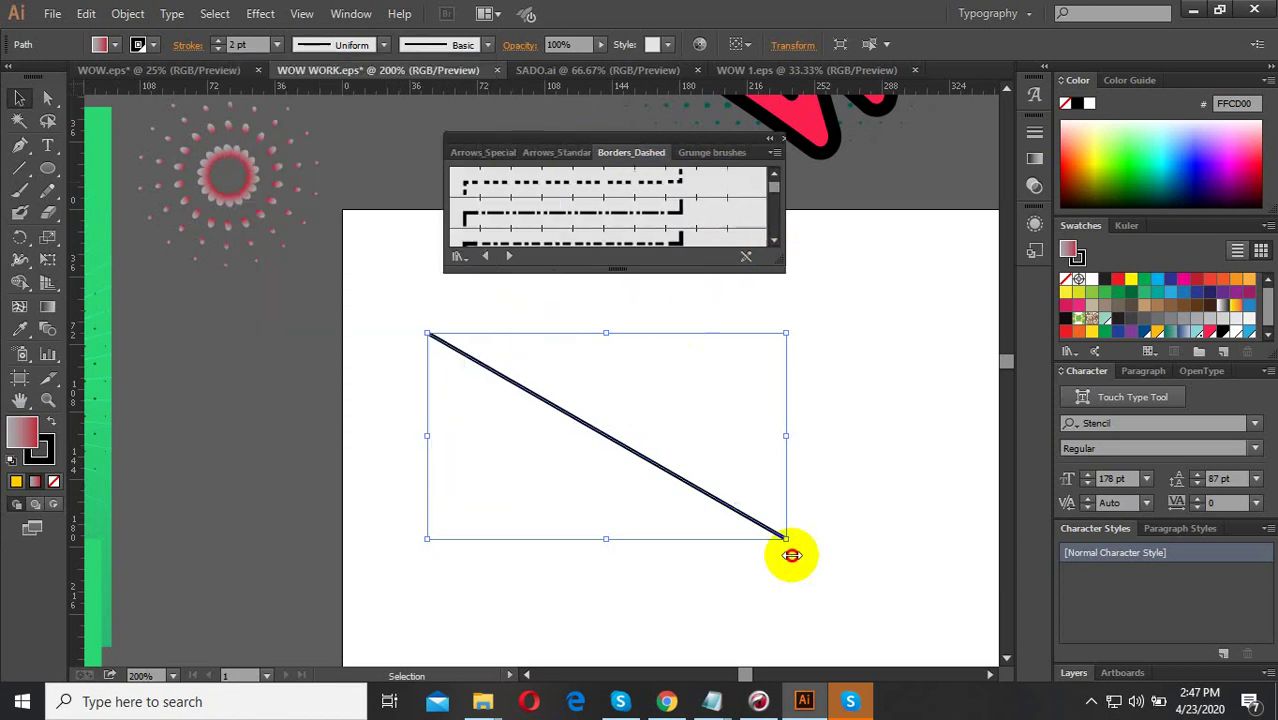
pyautogui.moveTo(797, 264); pyautogui.dragTo(907, 561)
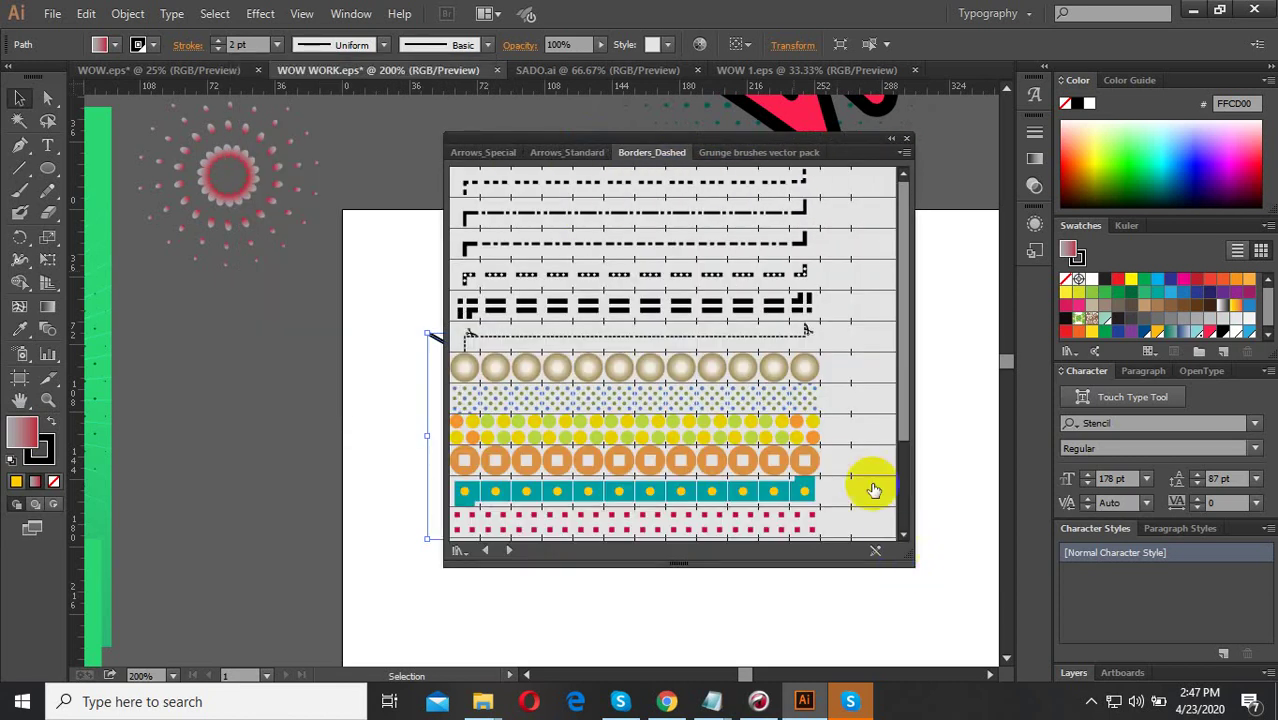
pyautogui.scroll(-3, 718, 478)
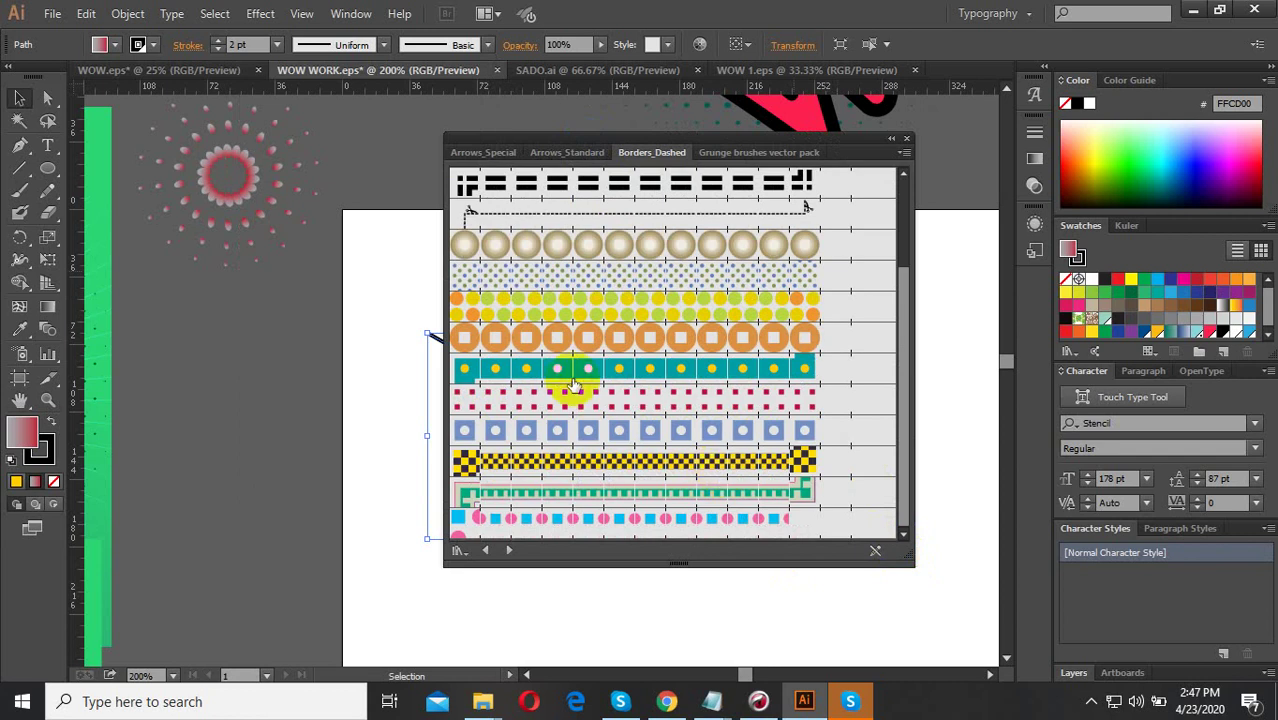
pyautogui.scroll(3, 600, 370)
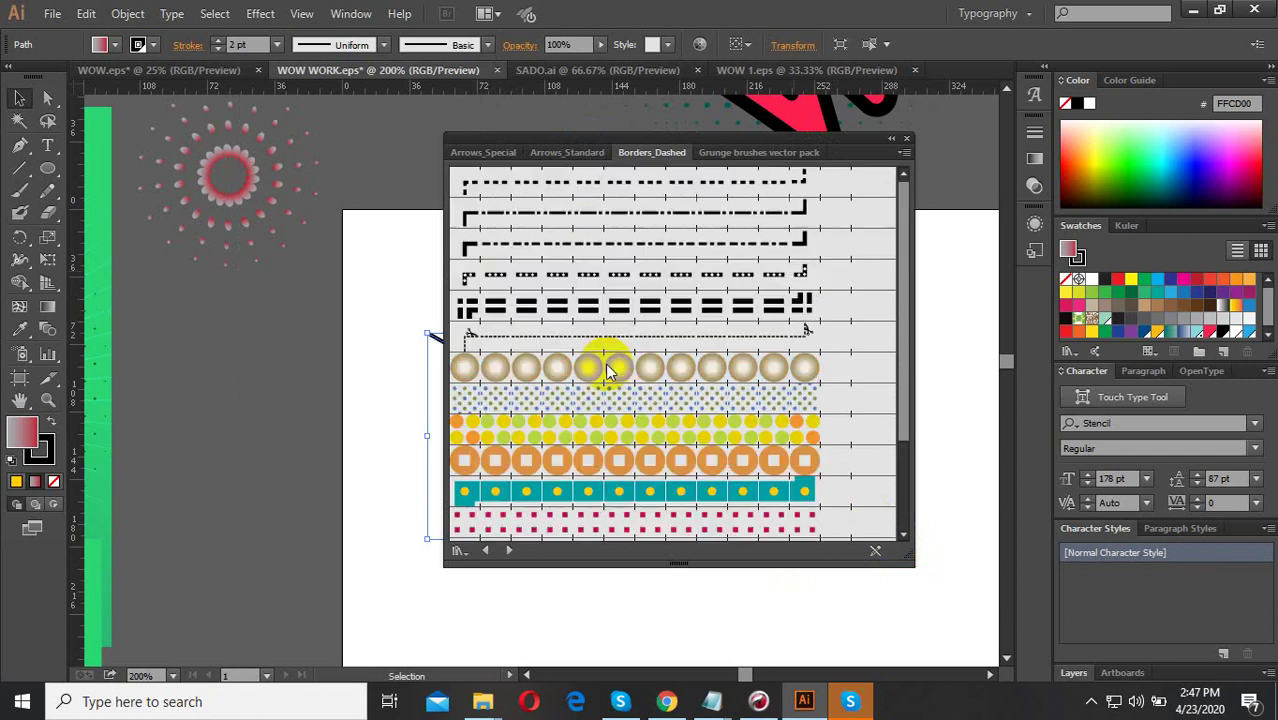
pyautogui.click(648, 272)
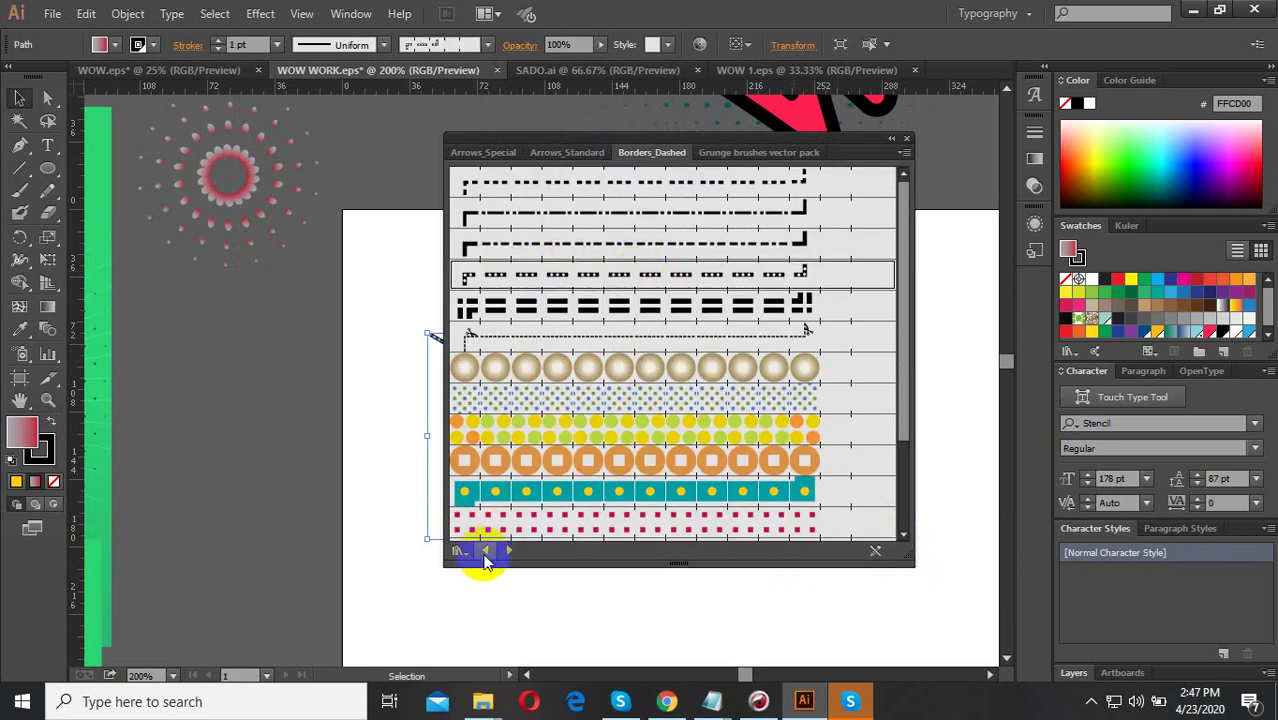
# Open the Decorative_Scatter, Decorative_Text Dividers and Elegant Curl & Floral brush libraries.
pyautogui.click(461, 555)
pyautogui.moveTo(508, 418)
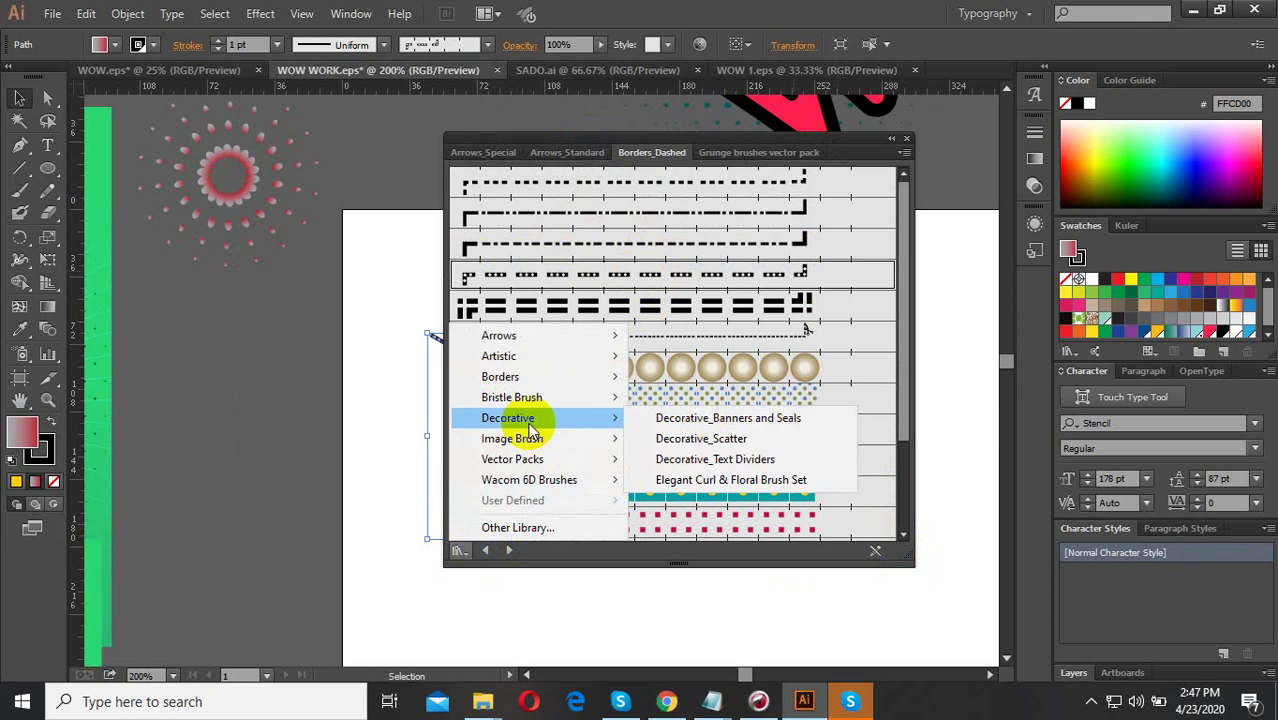
pyautogui.click(666, 440)
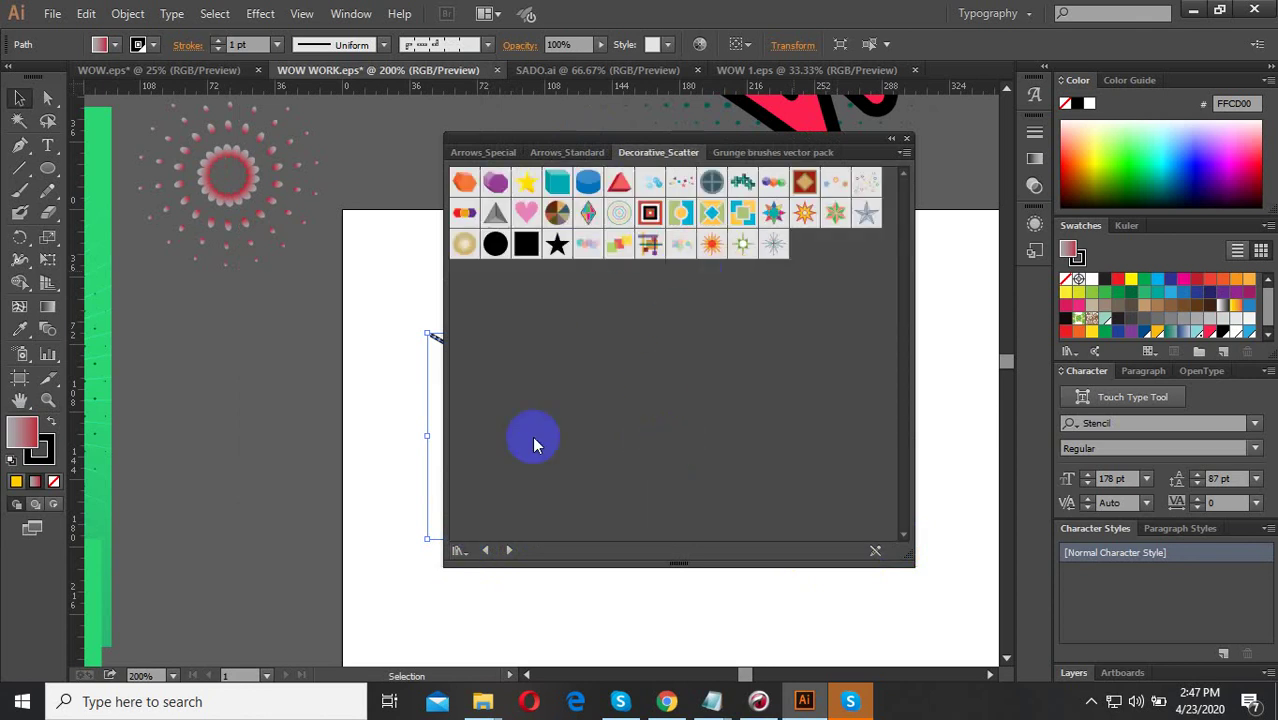
pyautogui.click(472, 554)
pyautogui.moveTo(508, 418)
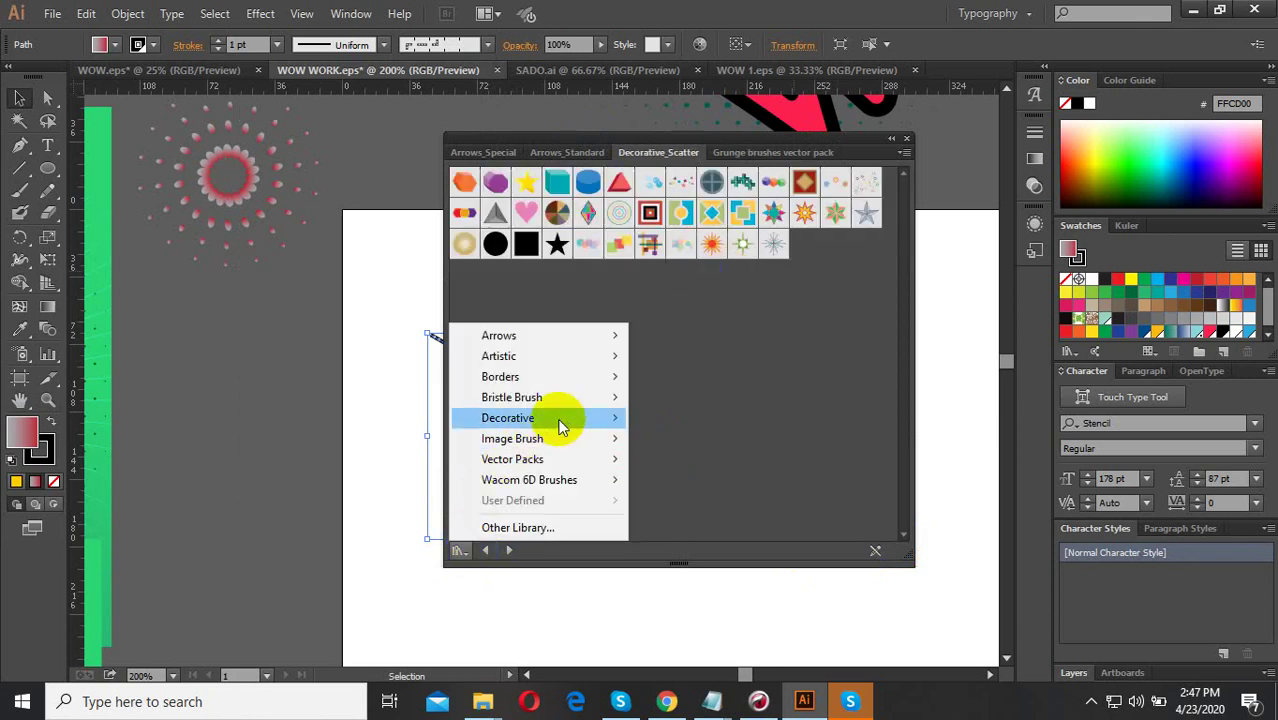
pyautogui.click(666, 466)
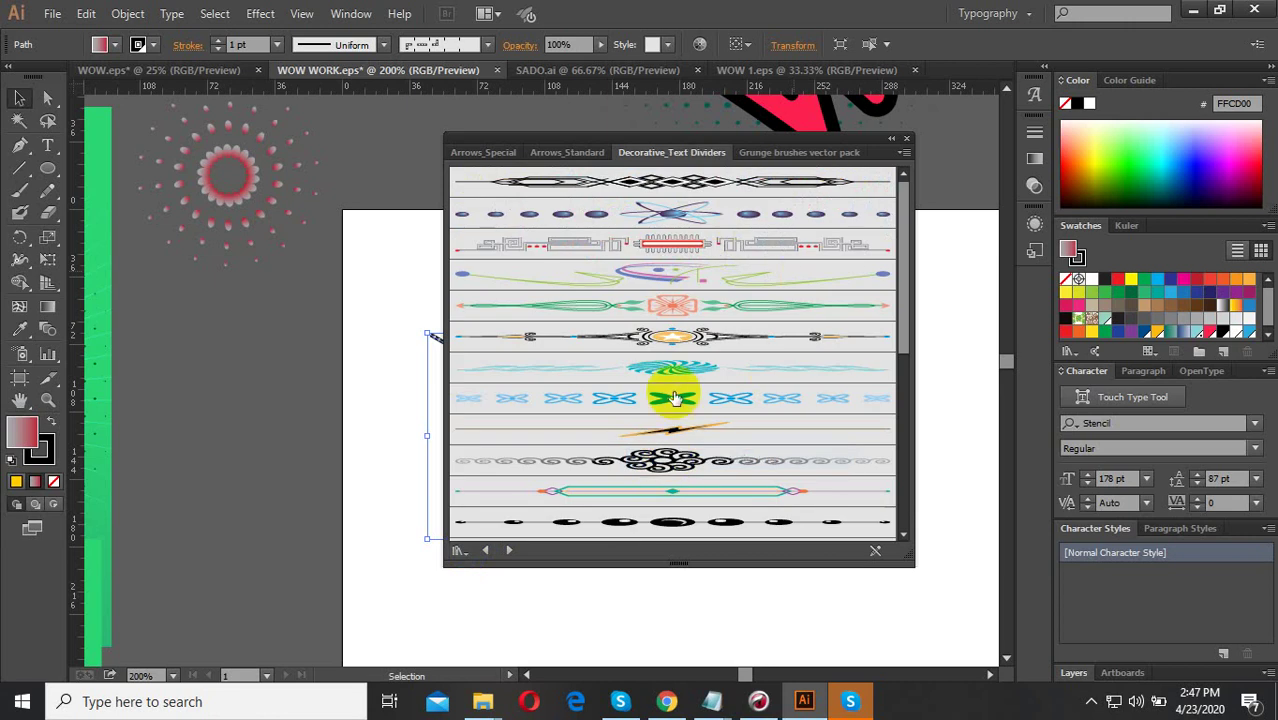
pyautogui.scroll(-3, 706, 452)
pyautogui.scroll(-2, 698, 480)
pyautogui.click(460, 551)
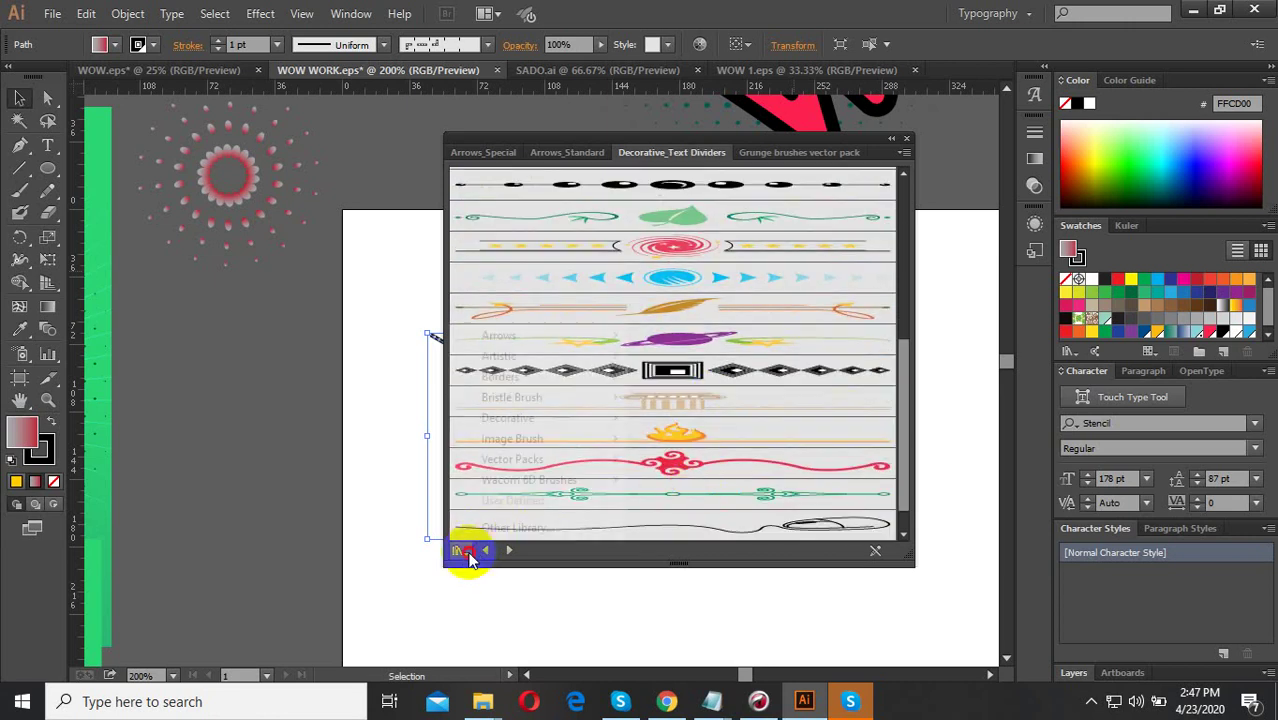
pyautogui.moveTo(508, 418)
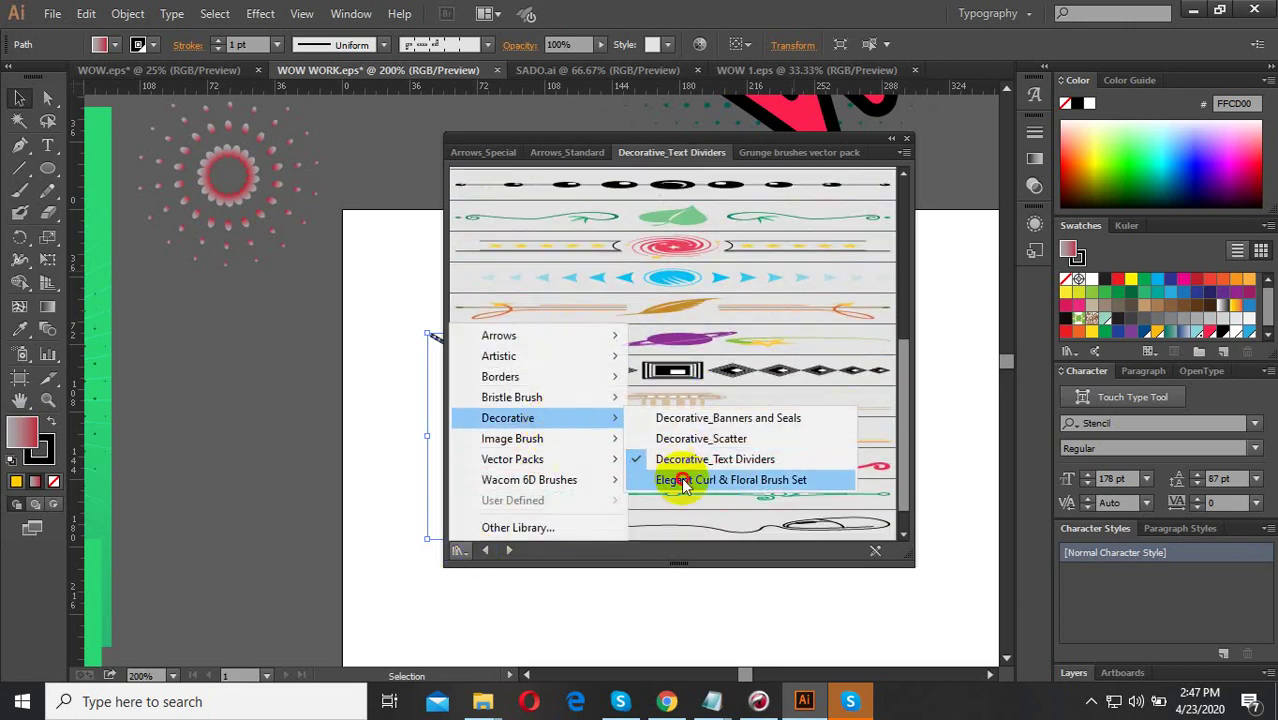
pyautogui.click(690, 480)
pyautogui.scroll(-3, 706, 418)
pyautogui.scroll(-3, 662, 428)
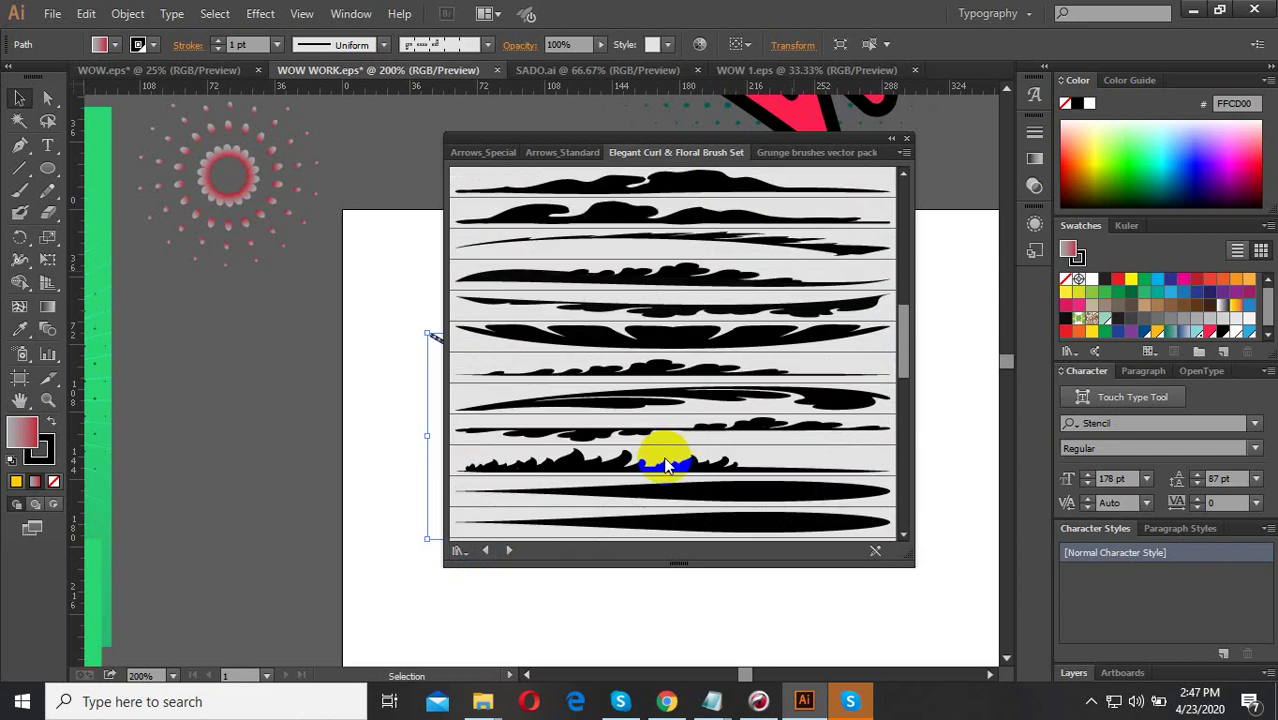
pyautogui.scroll(-3, 665, 448)
pyautogui.scroll(-2, 593, 505)
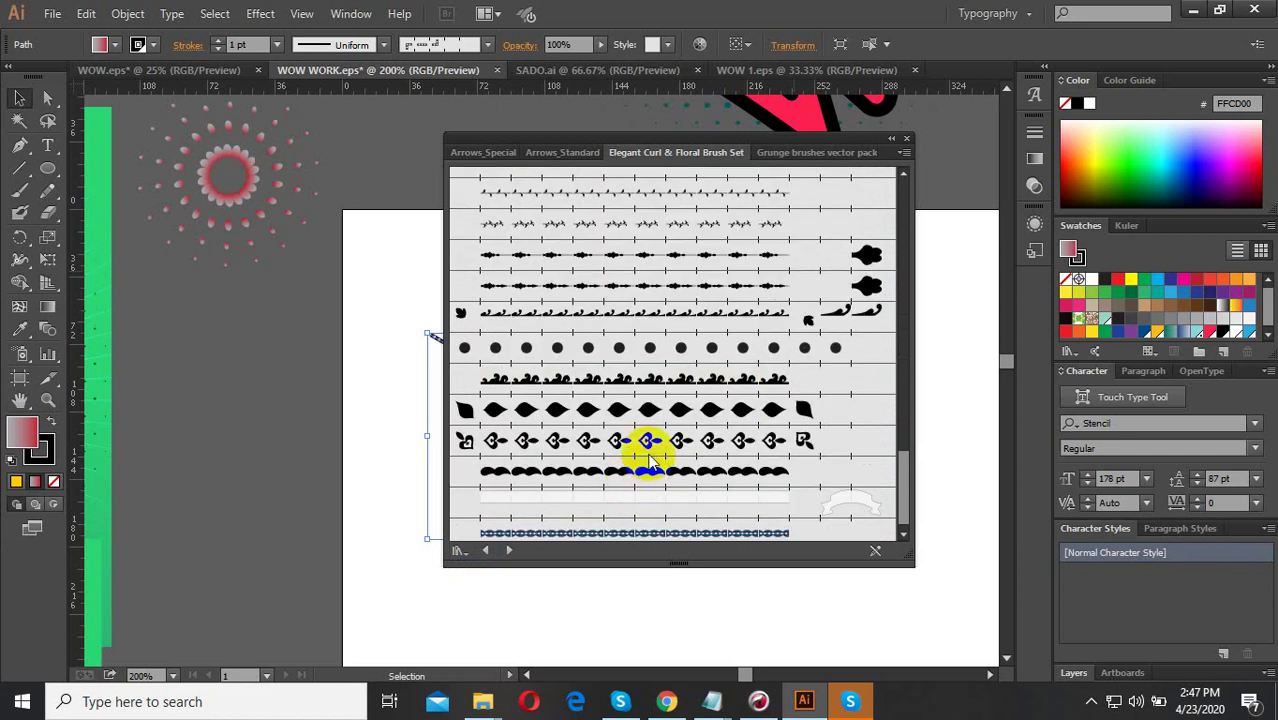
pyautogui.scroll(-1, 648, 467)
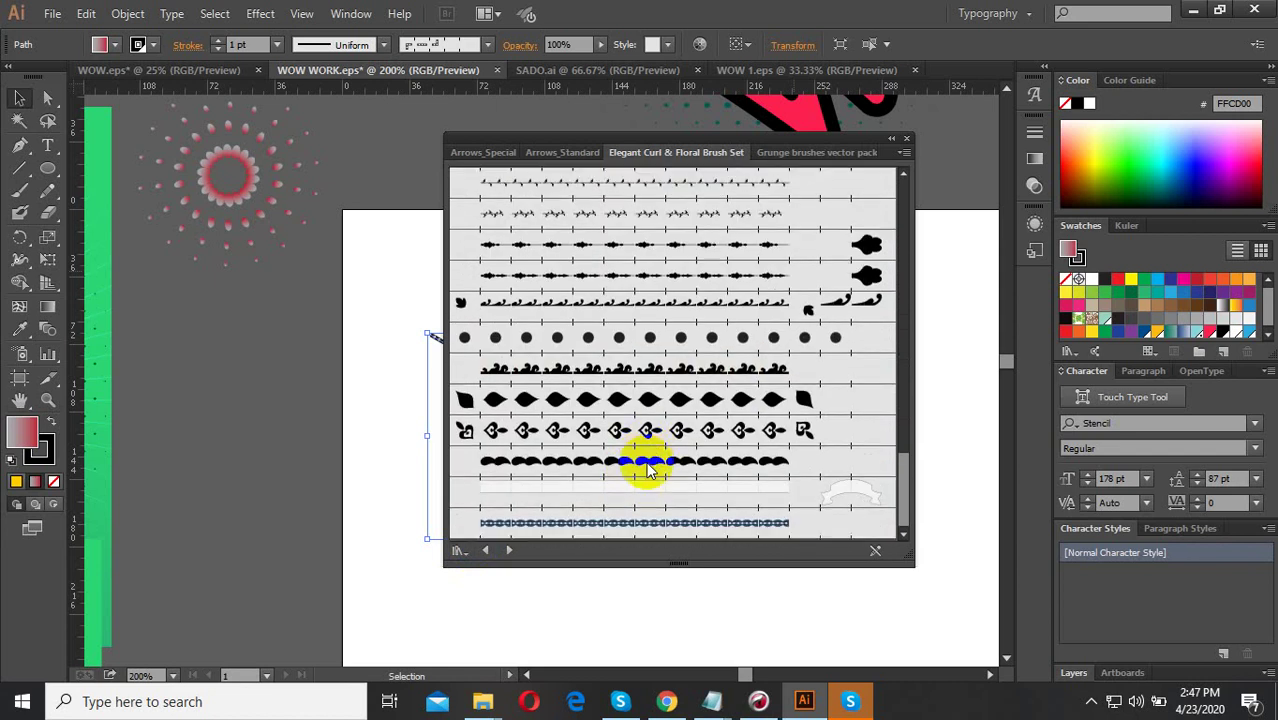
# Apply the leaf-shaped Elegant Curl pattern brush and move the library panel aside.
pyautogui.click(657, 401)
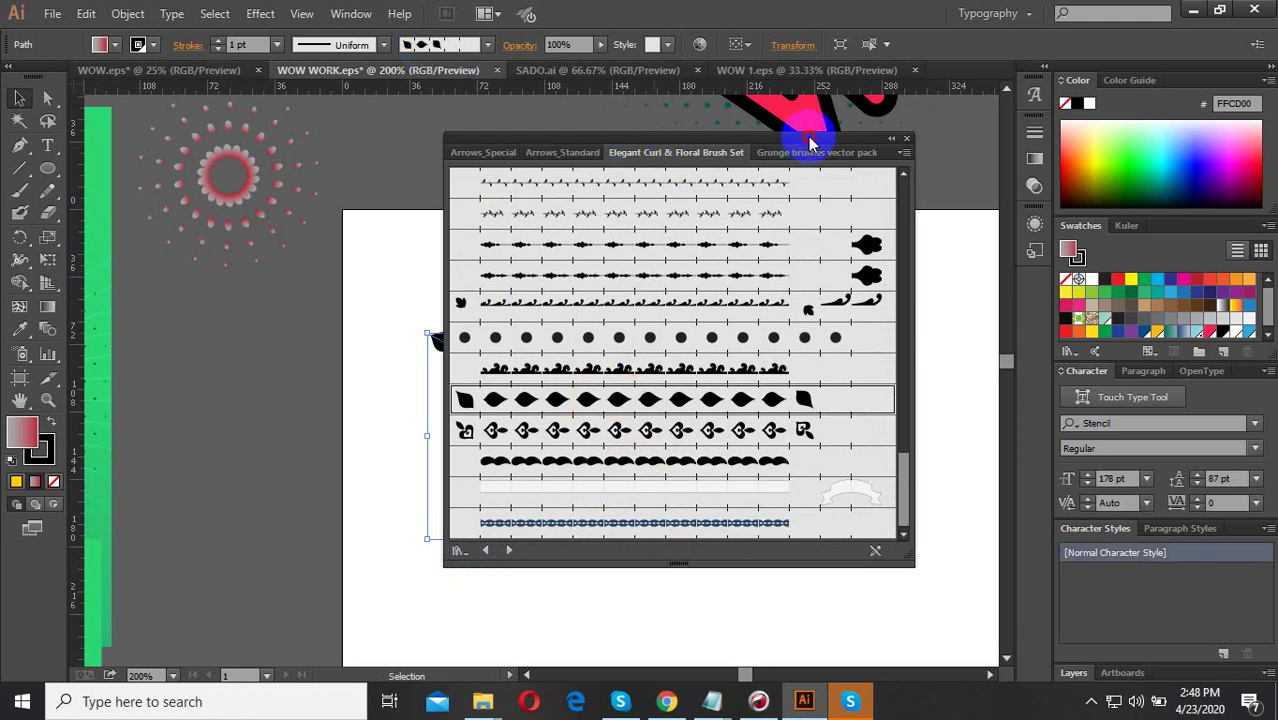
pyautogui.moveTo(810, 143); pyautogui.dragTo(962, 12)
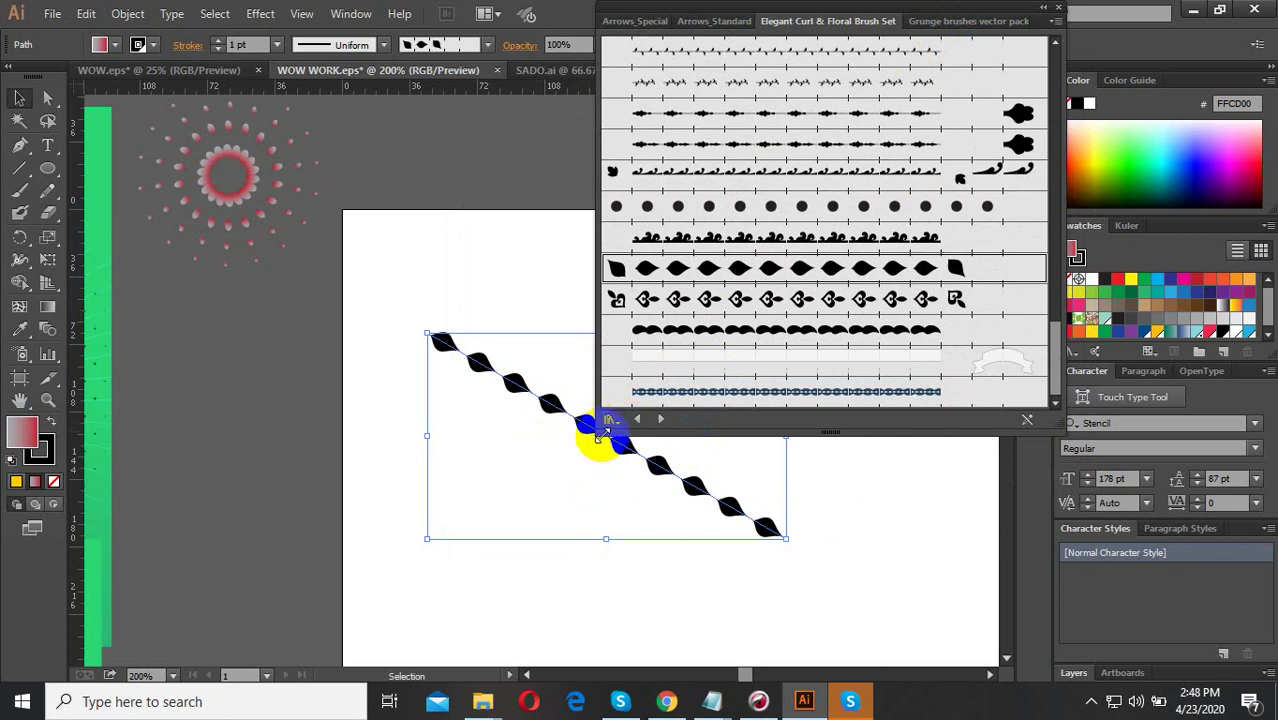
pyautogui.moveTo(601, 428); pyautogui.dragTo(681, 320)
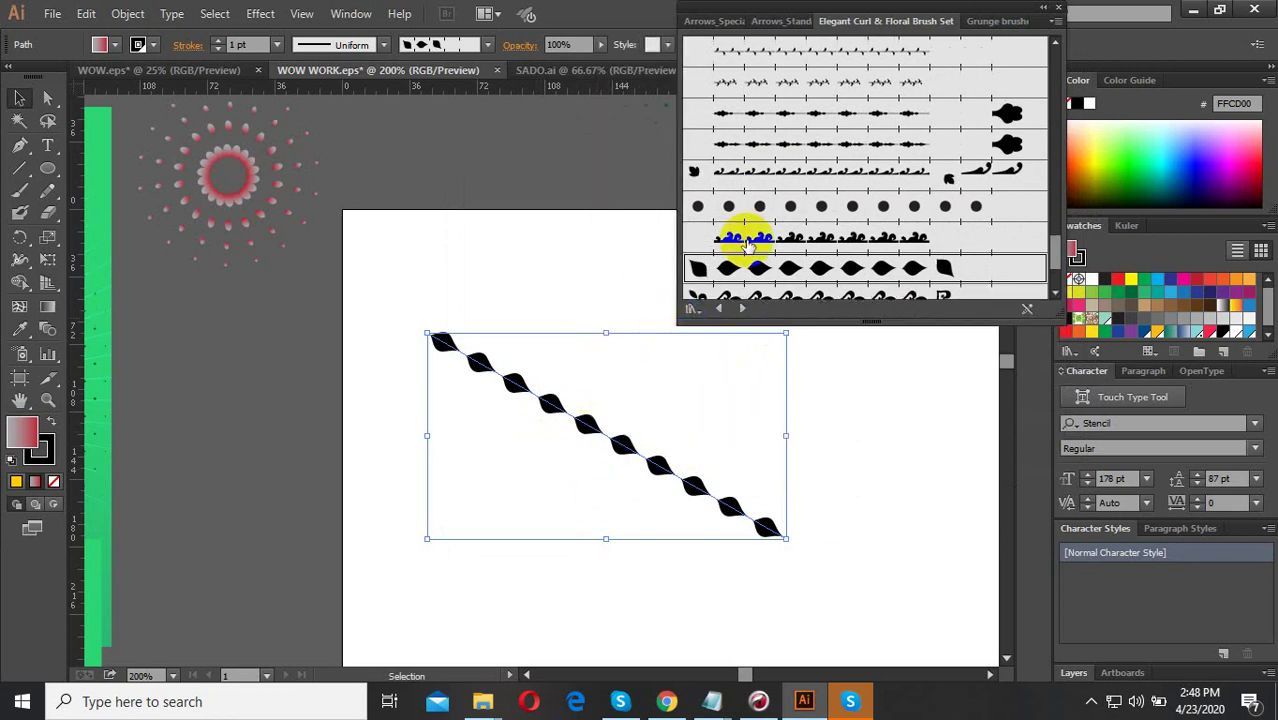
pyautogui.click(699, 312)
pyautogui.moveTo(746, 455)
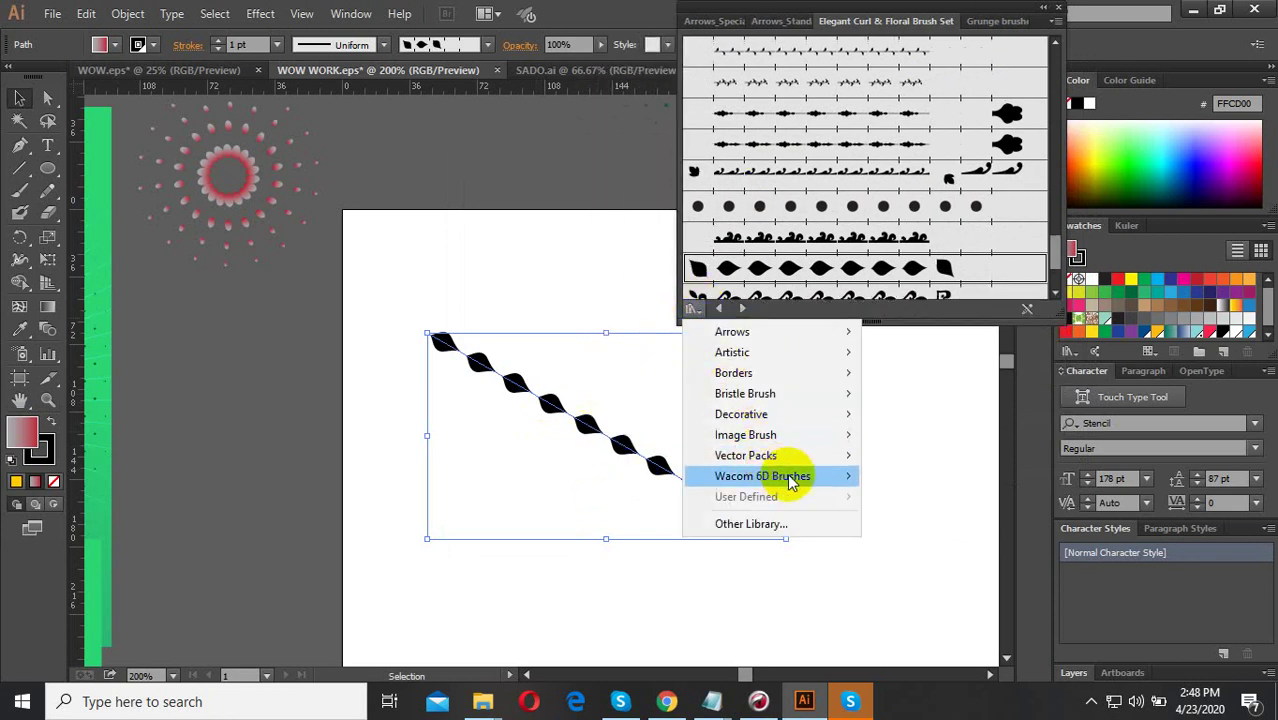
pyautogui.click(600, 318)
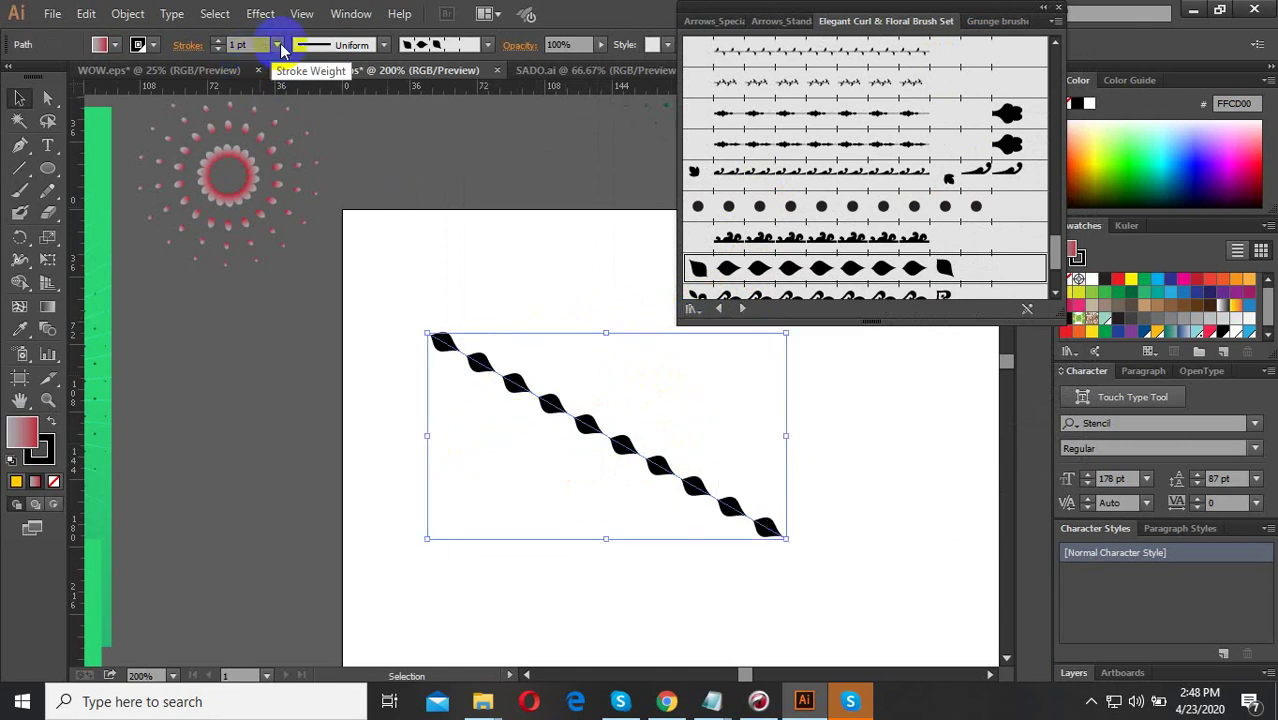
# Try a lens width profile, then settle on a wedge profile tapering the leaves.
pyautogui.click(380, 44)
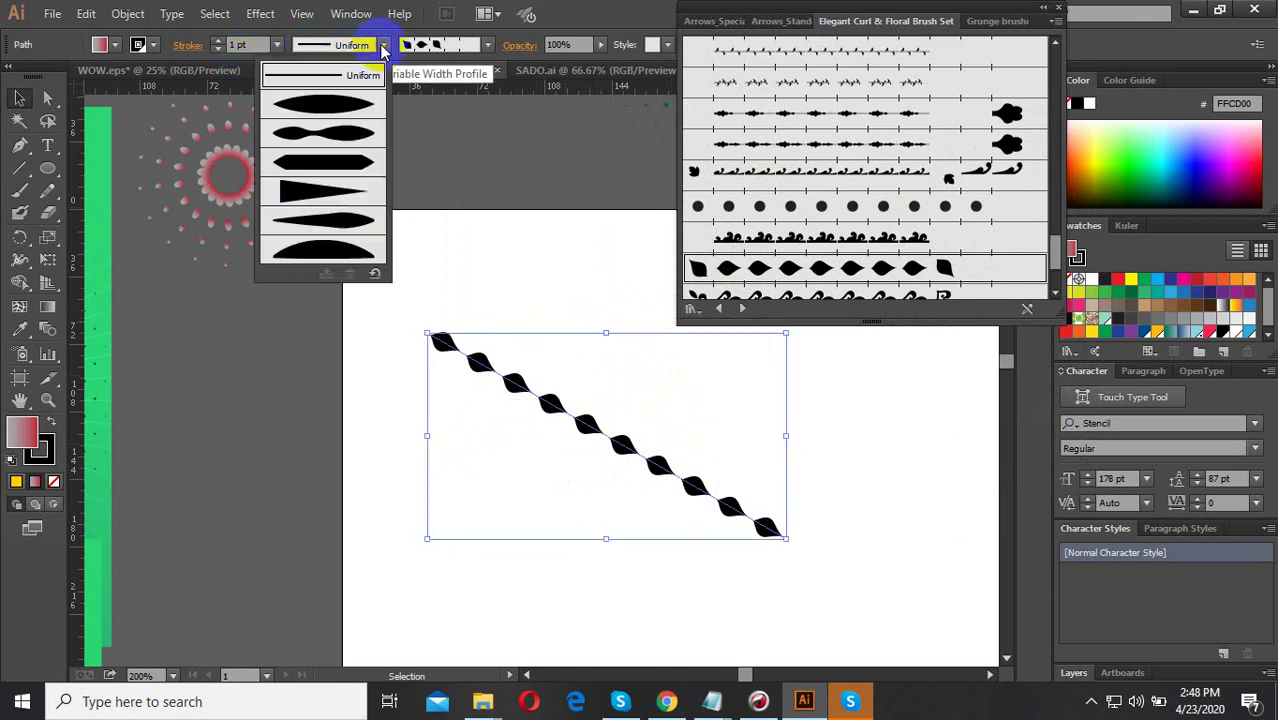
pyautogui.click(333, 228)
pyautogui.click(695, 525)
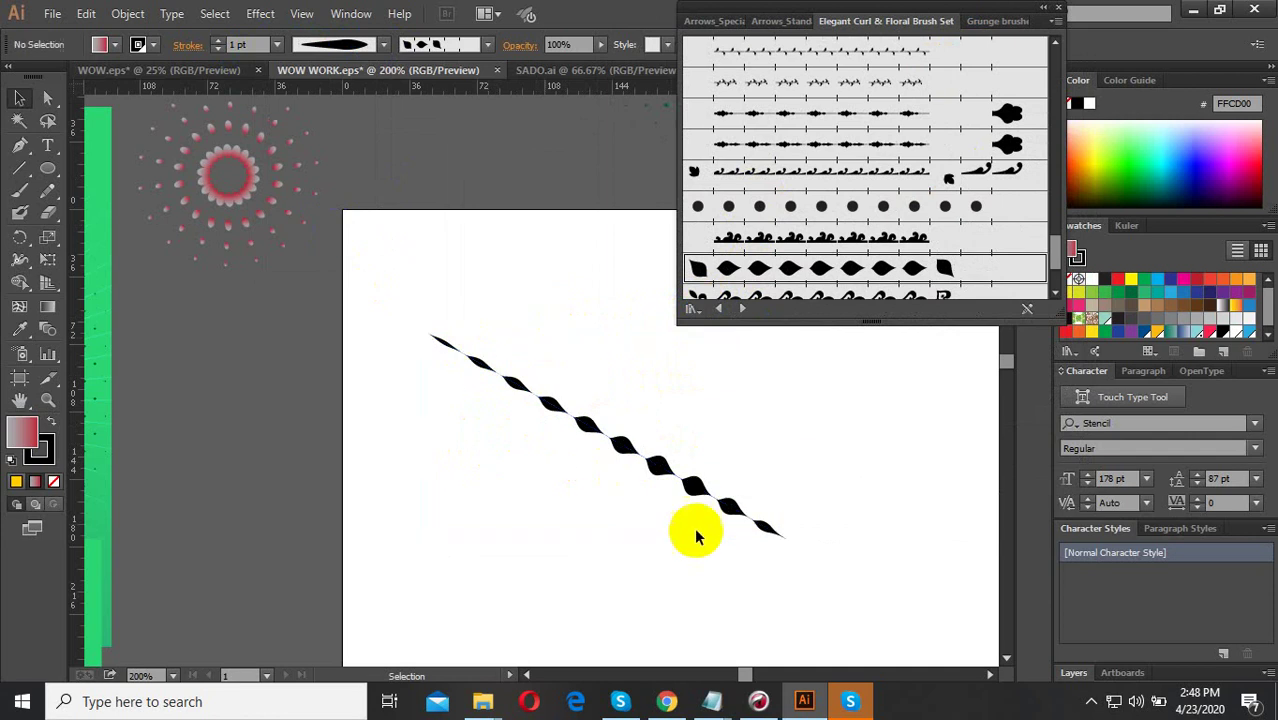
pyautogui.click(452, 338)
pyautogui.click(383, 44)
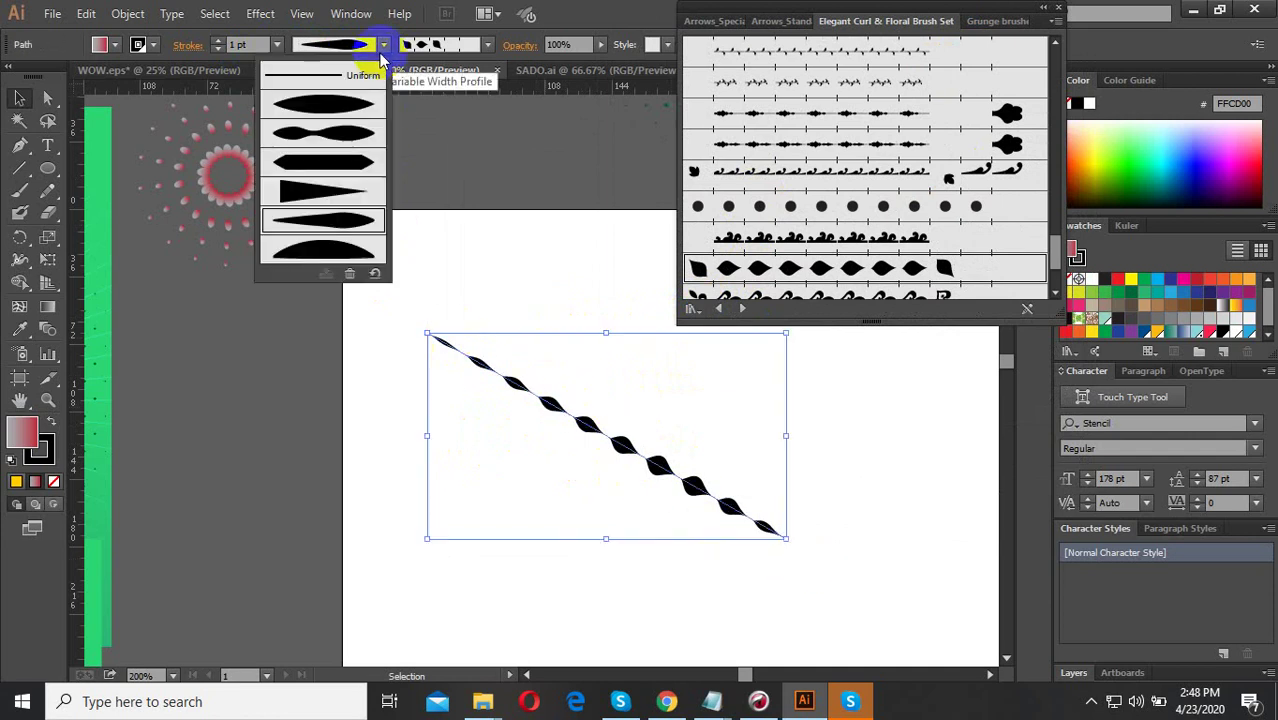
pyautogui.click(333, 195)
pyautogui.click(538, 504)
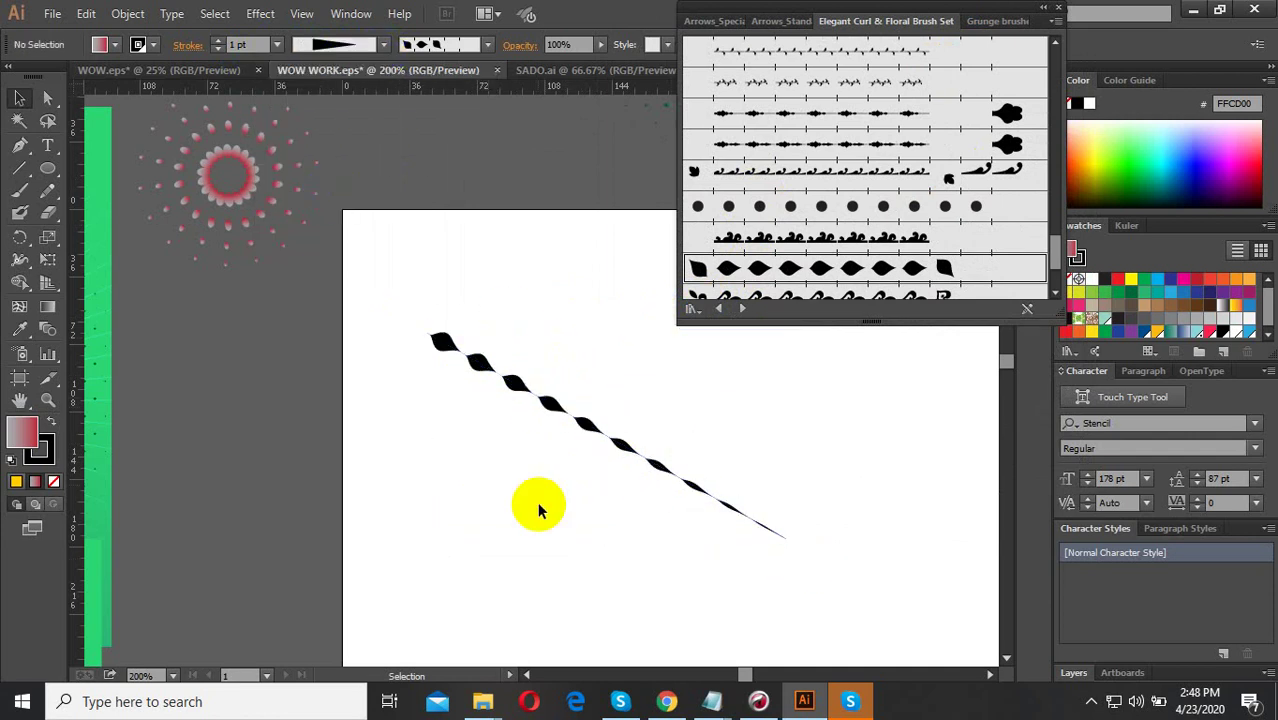
# Turn the leaf stroke around 180 degrees and nudge it slightly up and left.
pyautogui.scroll(-1, 441, 440)
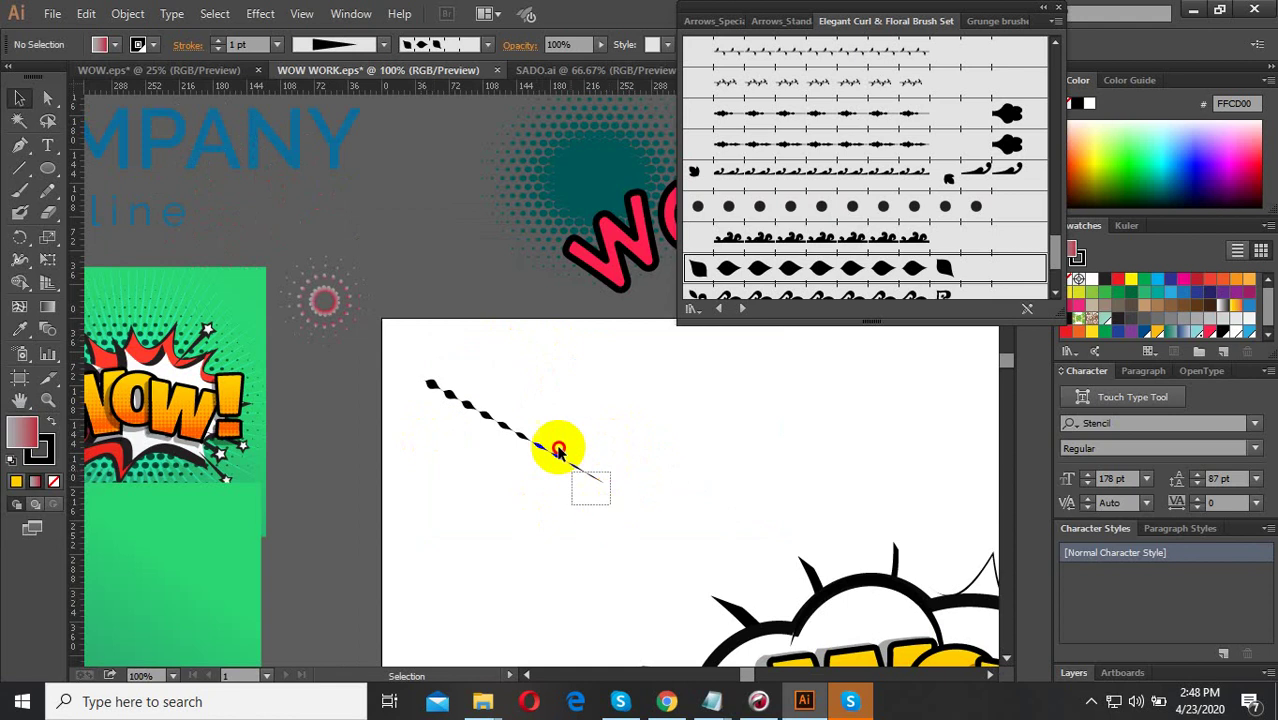
pyautogui.click(580, 470)
pyautogui.moveTo(611, 491); pyautogui.dragTo(432, 344)
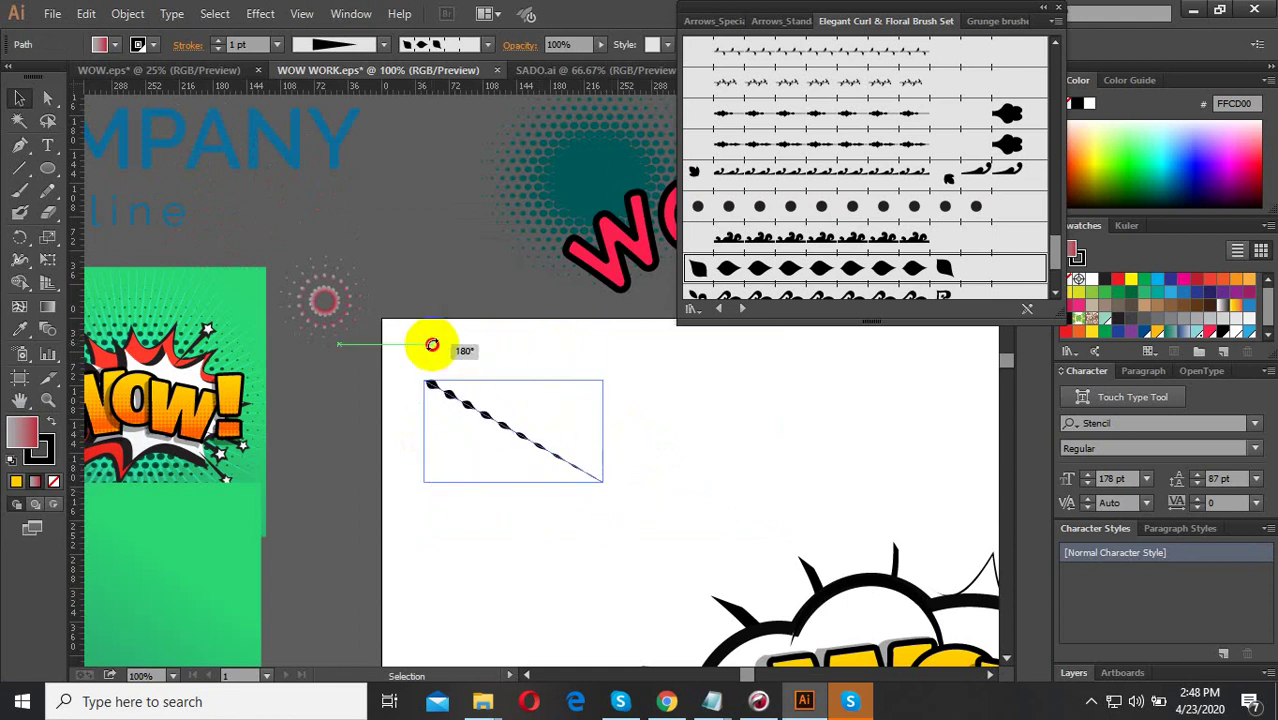
pyautogui.scroll(1, 561, 483)
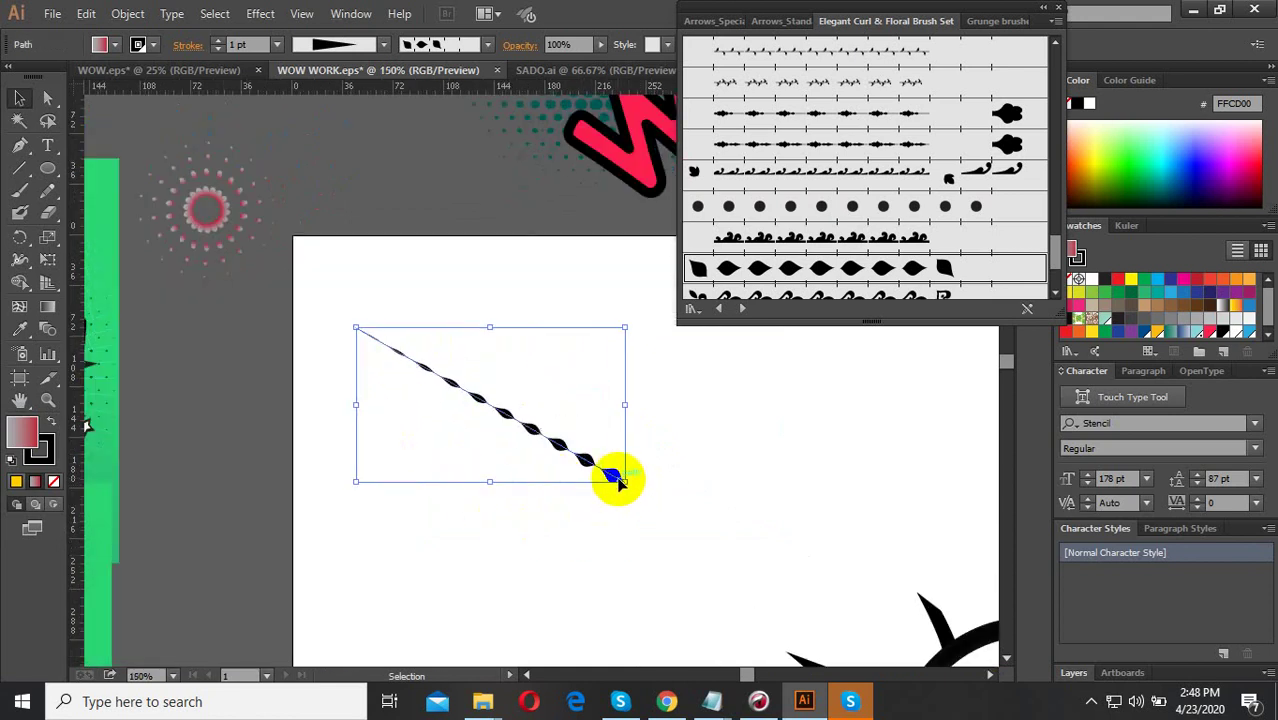
pyautogui.moveTo(618, 482); pyautogui.dragTo(579, 461)
pyautogui.click(565, 542)
pyautogui.scroll(2, 534, 464)
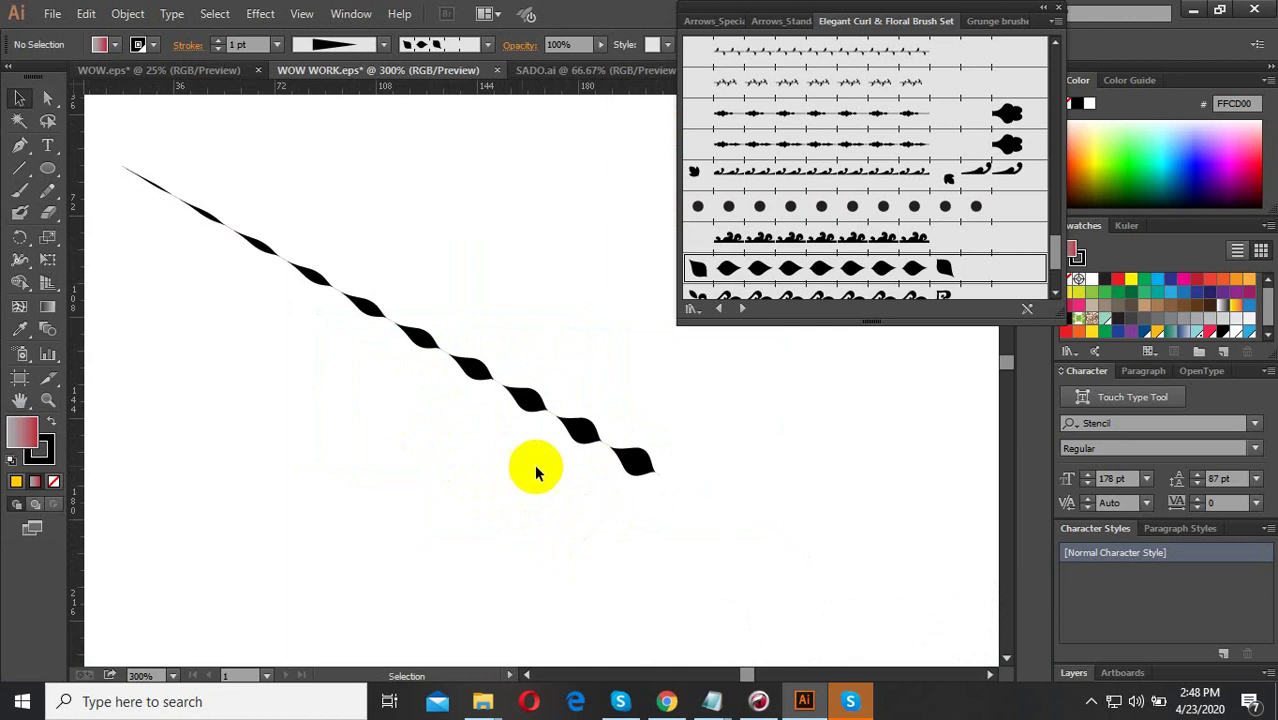
pyautogui.scroll(-2, 534, 464)
# Place a rotation origin at the stroke's end, undoing the accidental rotation.
pyautogui.click(585, 455)
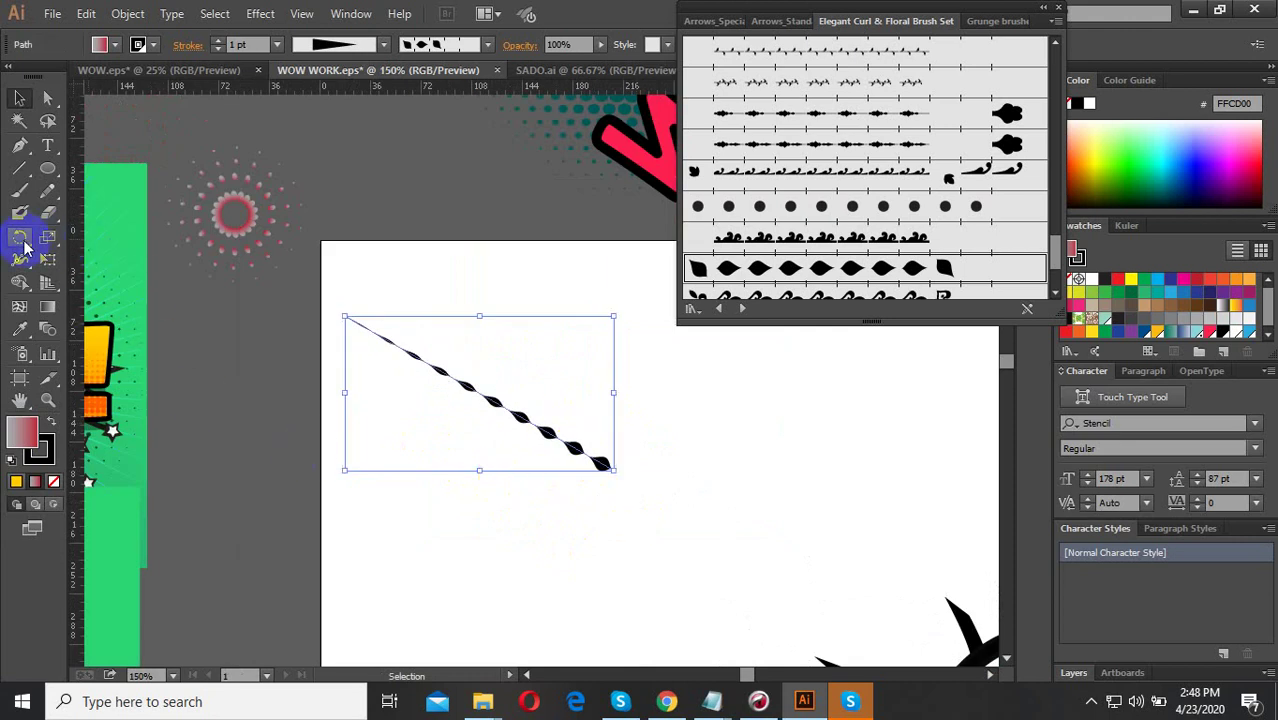
pyautogui.click(19, 237)
pyautogui.click(495, 402)
pyautogui.moveTo(481, 392); pyautogui.dragTo(634, 481)
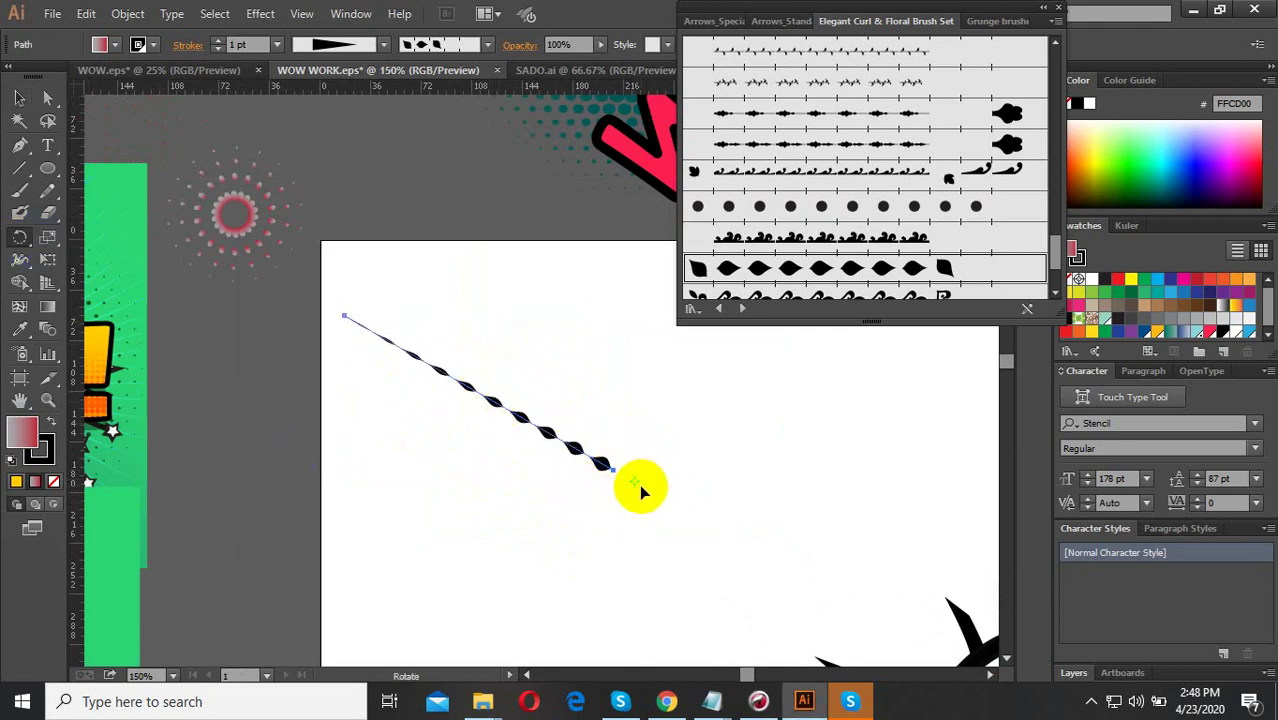
pyautogui.hotkey('ctrl', 'z')
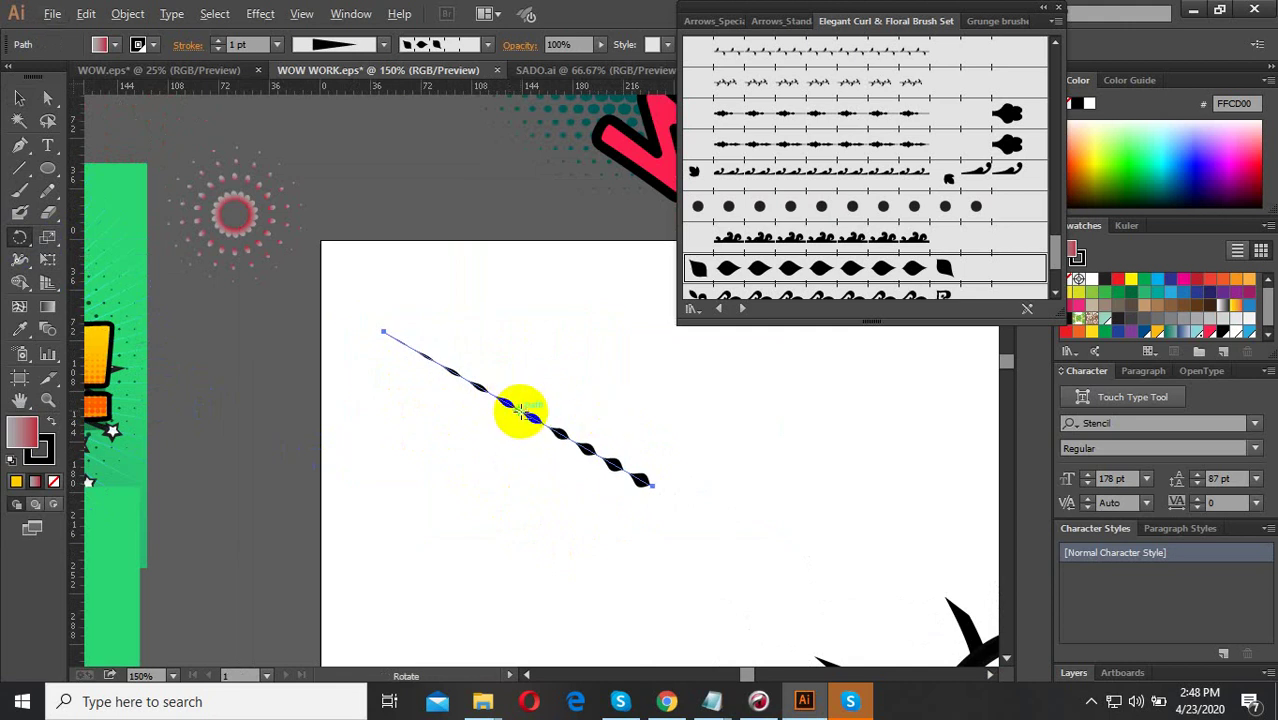
# Make 20° rotated copies of the stroke around the centre, repeating with Ctrl+D.
pyautogui.keyDown('alt'); pyautogui.click(685, 505); pyautogui.keyUp('alt')
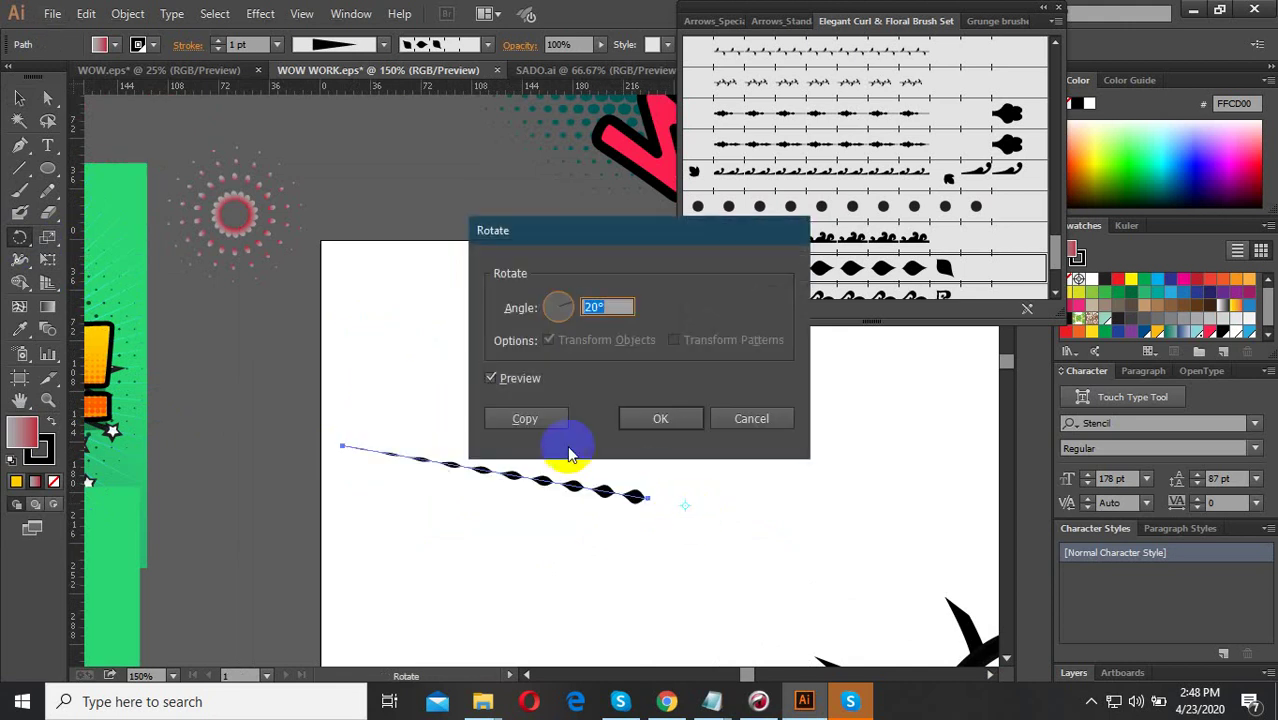
pyautogui.click(528, 420)
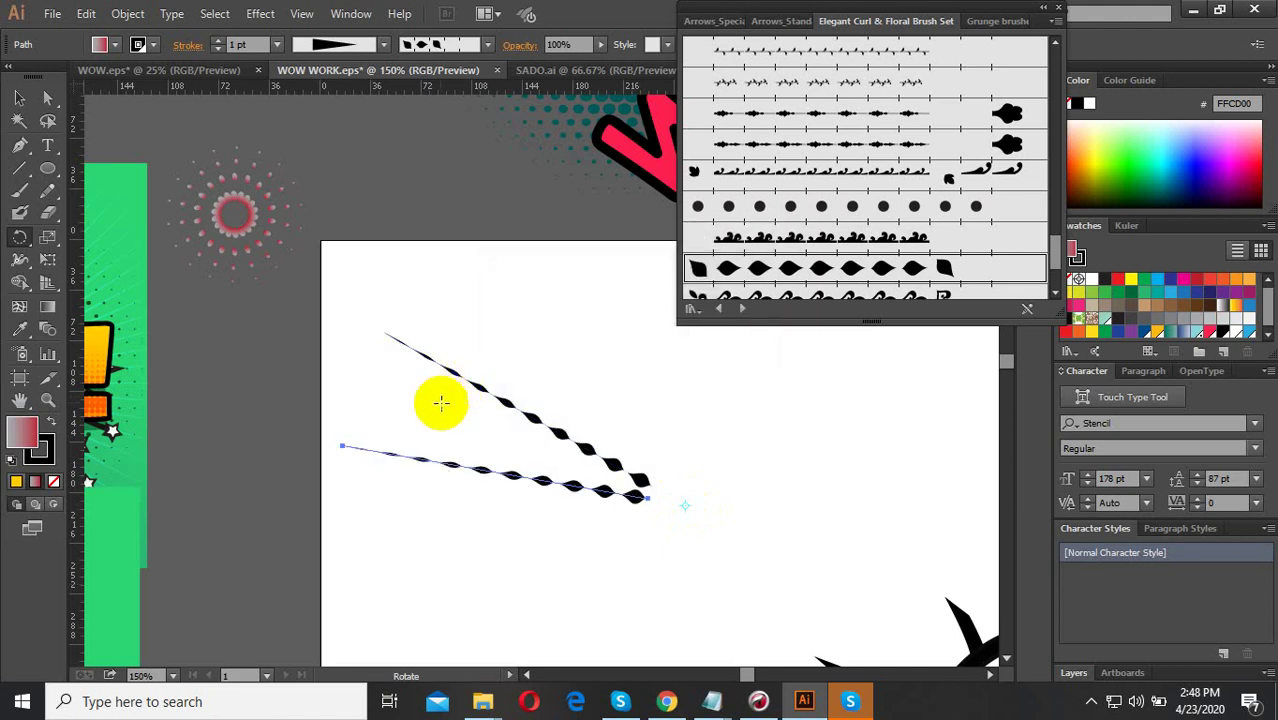
pyautogui.scroll(-2, 442, 402)
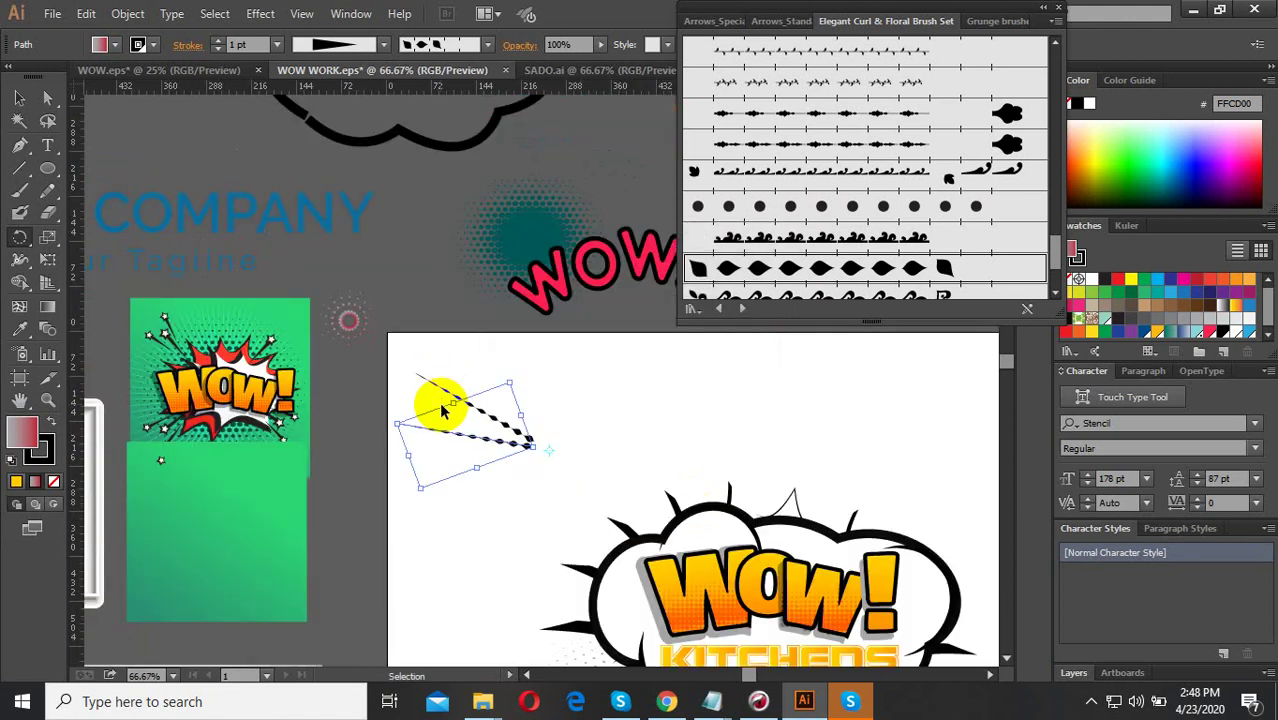
pyautogui.hotkey('ctrl', 'd')
pyautogui.hotkey('ctrl', 'd')
pyautogui.hotkey('ctrl', 'd')
pyautogui.hotkey('ctrl', 'd')
pyautogui.hotkey('ctrl', 'd')
pyautogui.hotkey('ctrl', 'd')
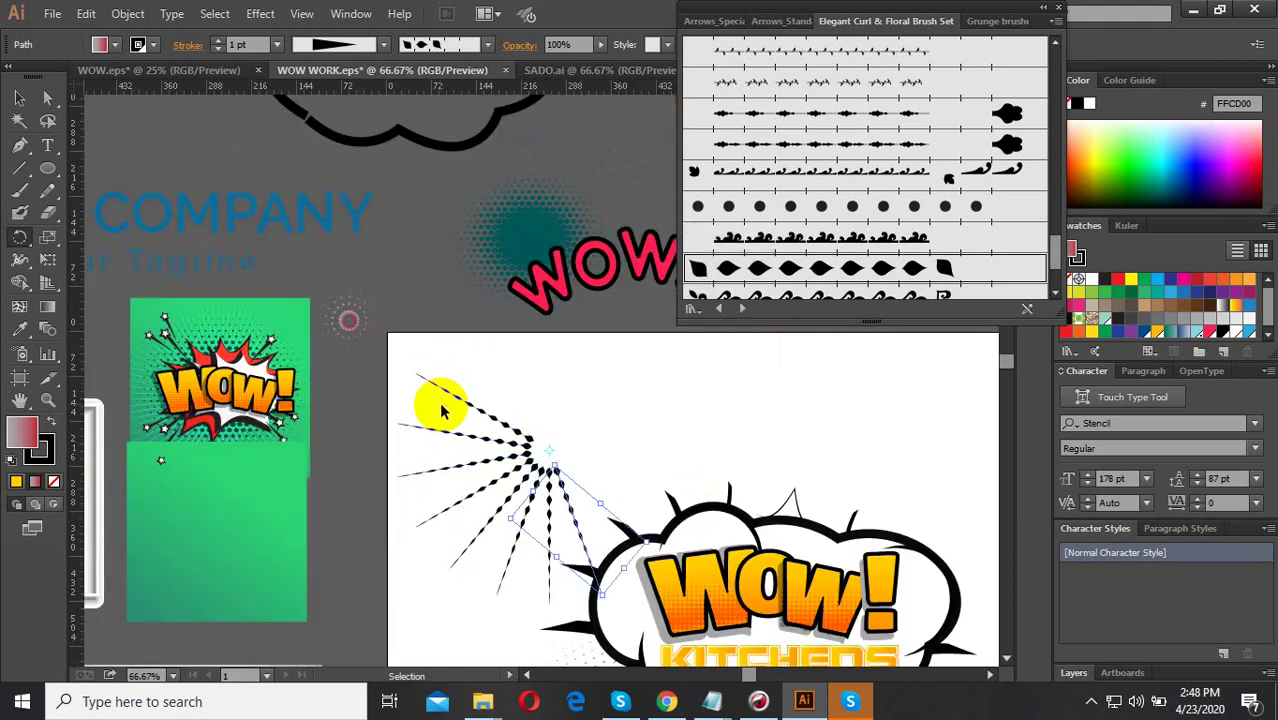
pyautogui.hotkey('ctrl', 'd')
pyautogui.hotkey('ctrl', 'd')
pyautogui.hotkey('ctrl', 'd')
pyautogui.hotkey('ctrl', 'd')
pyautogui.hotkey('ctrl', 'd')
pyautogui.hotkey('ctrl', 'd')
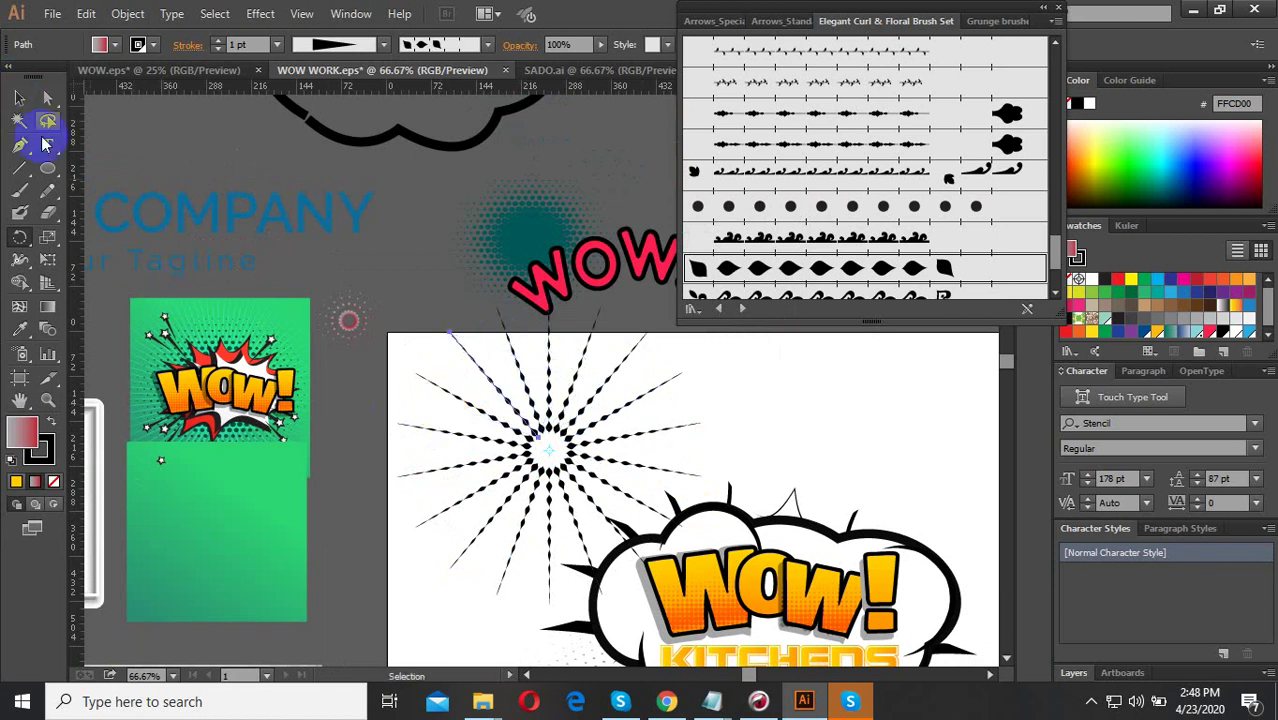
# Marquee-select all the radiating leaf-brush burst strokes.
pyautogui.scroll(2, 495, 470)
pyautogui.click(19, 97)
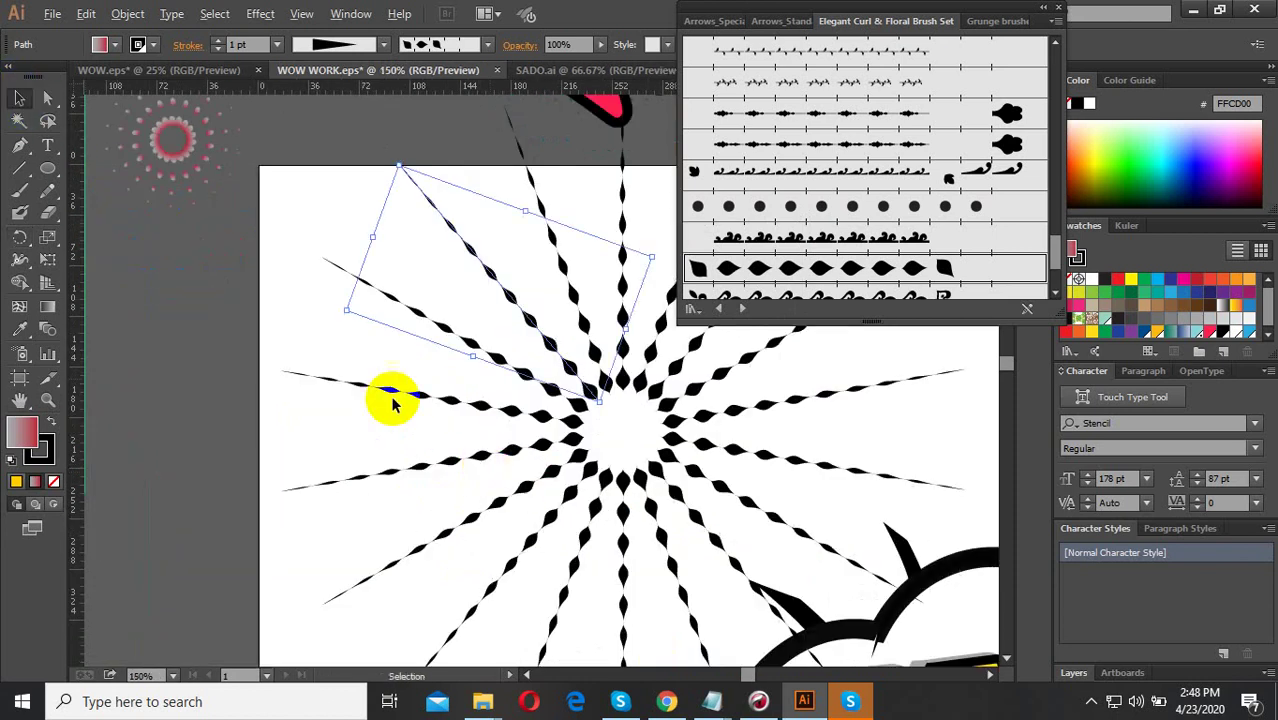
pyautogui.scroll(-1, 420, 440)
pyautogui.moveTo(622, 380); pyautogui.dragTo(405, 485)
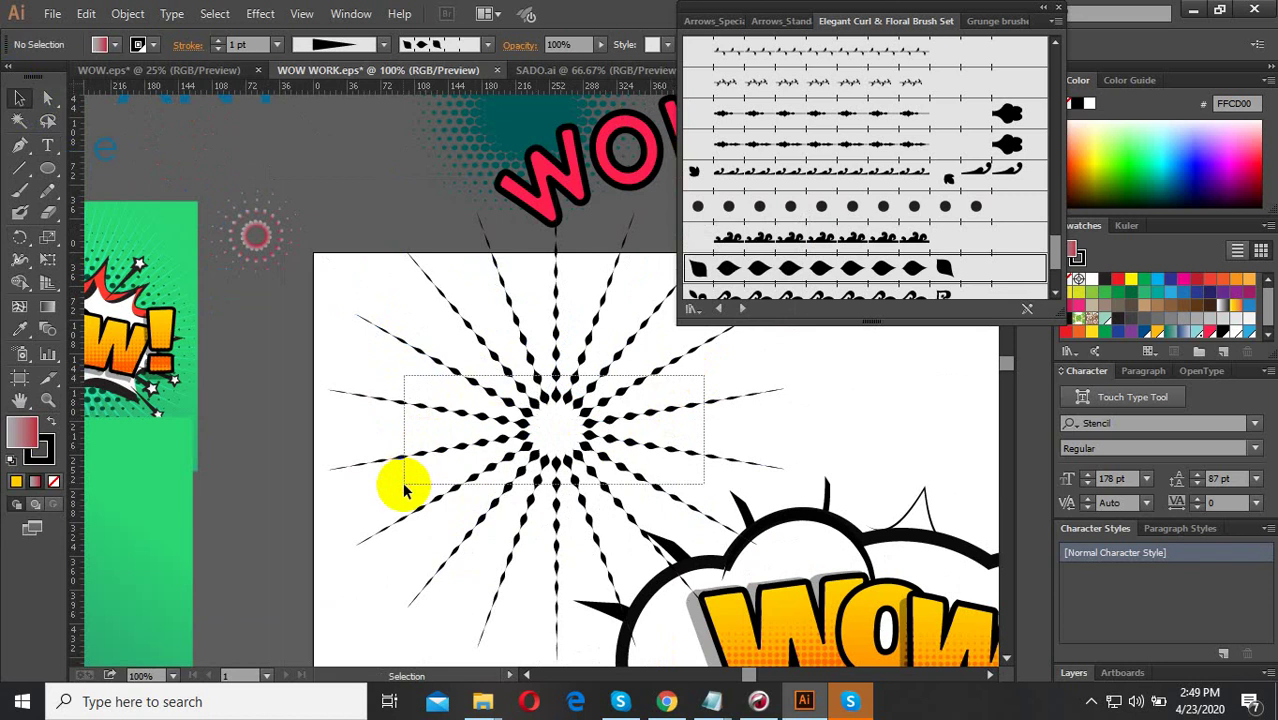
# Try dot, diamond, wave curl, chain and floral leaf brushes on the burst lines.
pyautogui.click(808, 228)
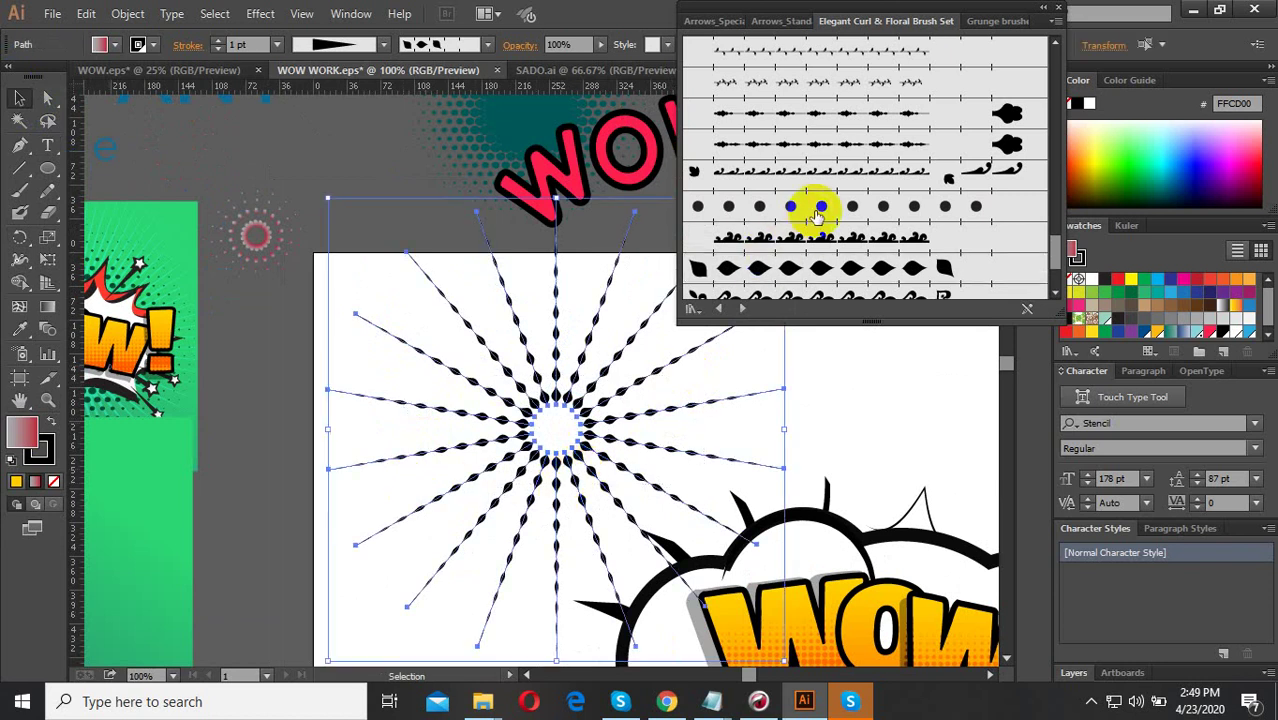
pyautogui.click(820, 208)
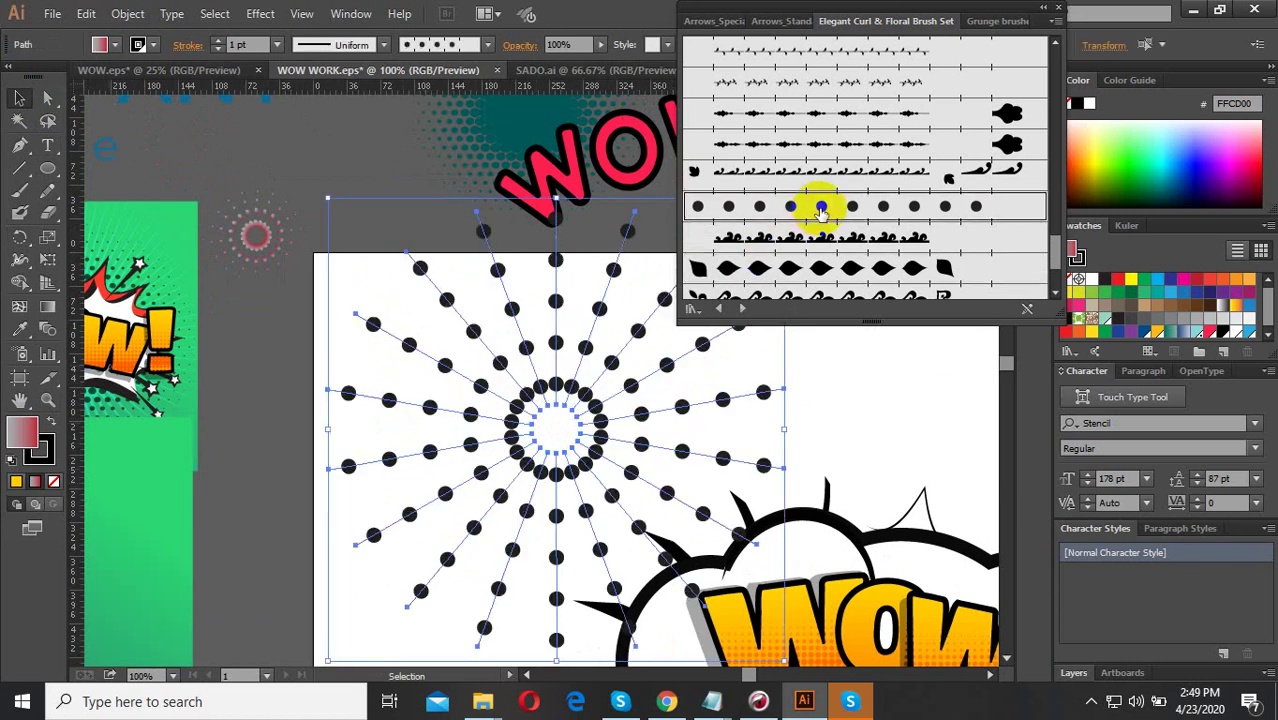
pyautogui.click(815, 266)
pyautogui.click(824, 237)
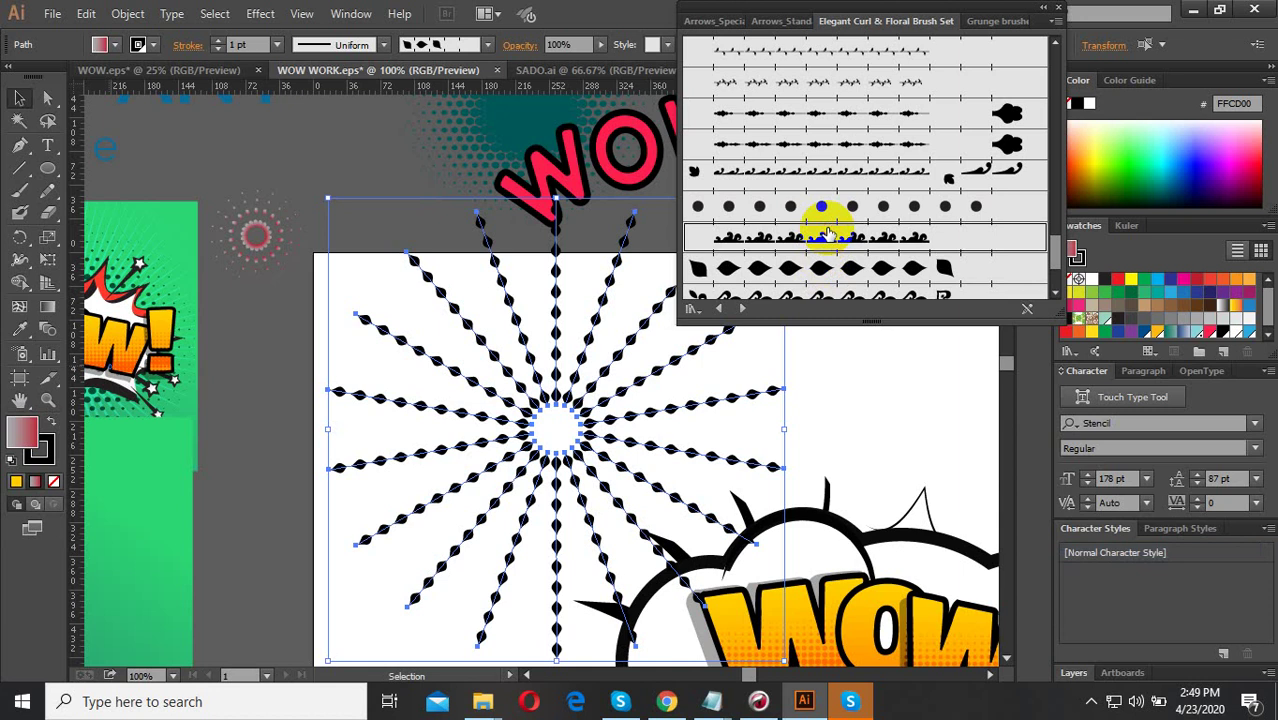
pyautogui.scroll(-3, 821, 220)
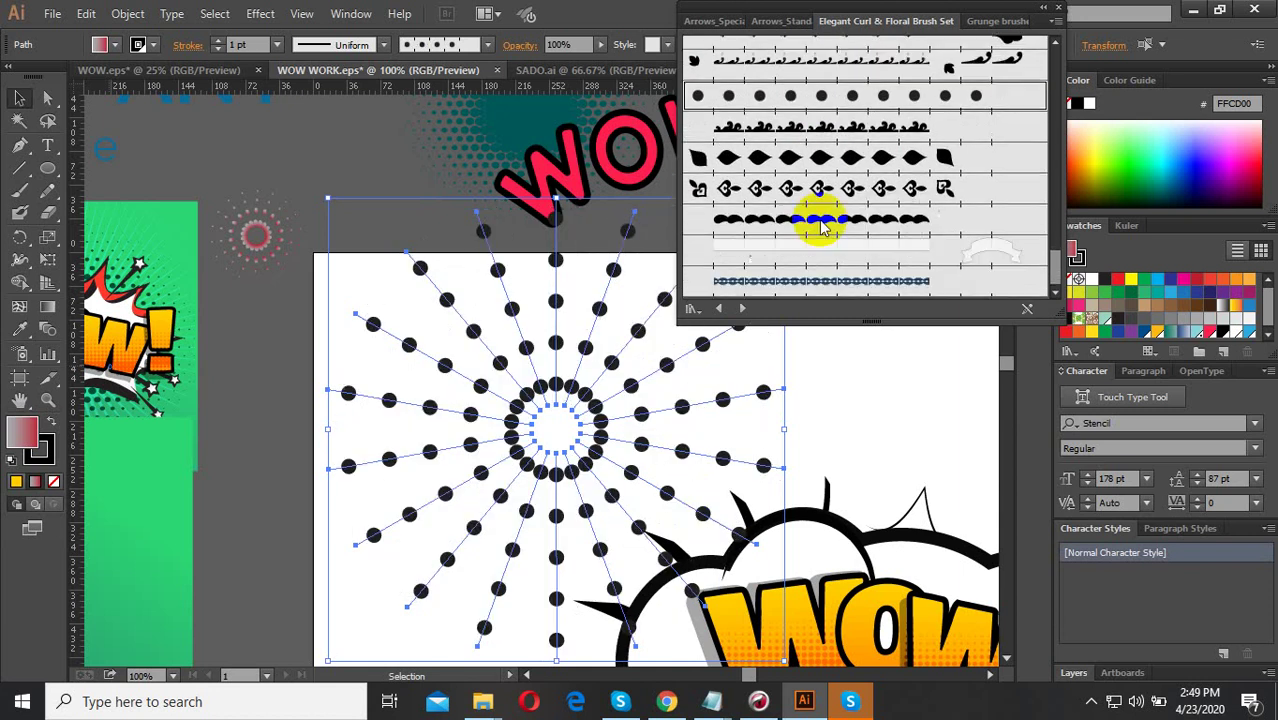
pyautogui.click(806, 232)
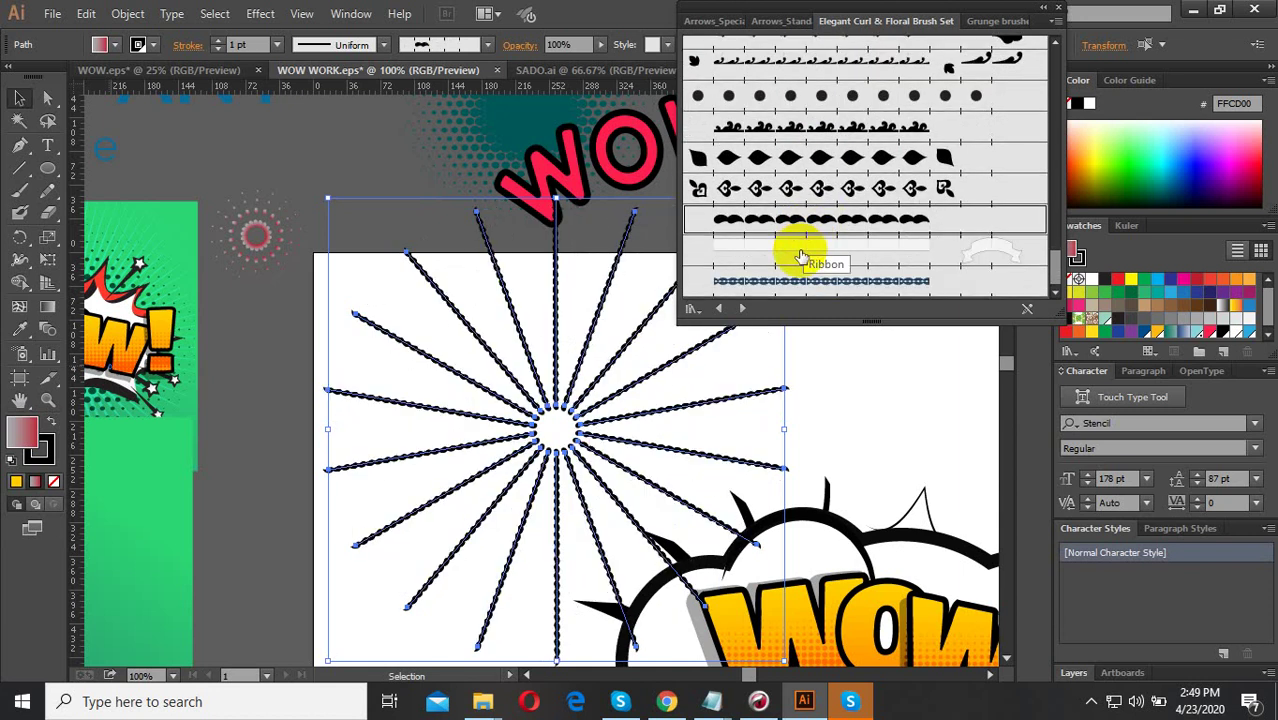
pyautogui.click(1006, 256)
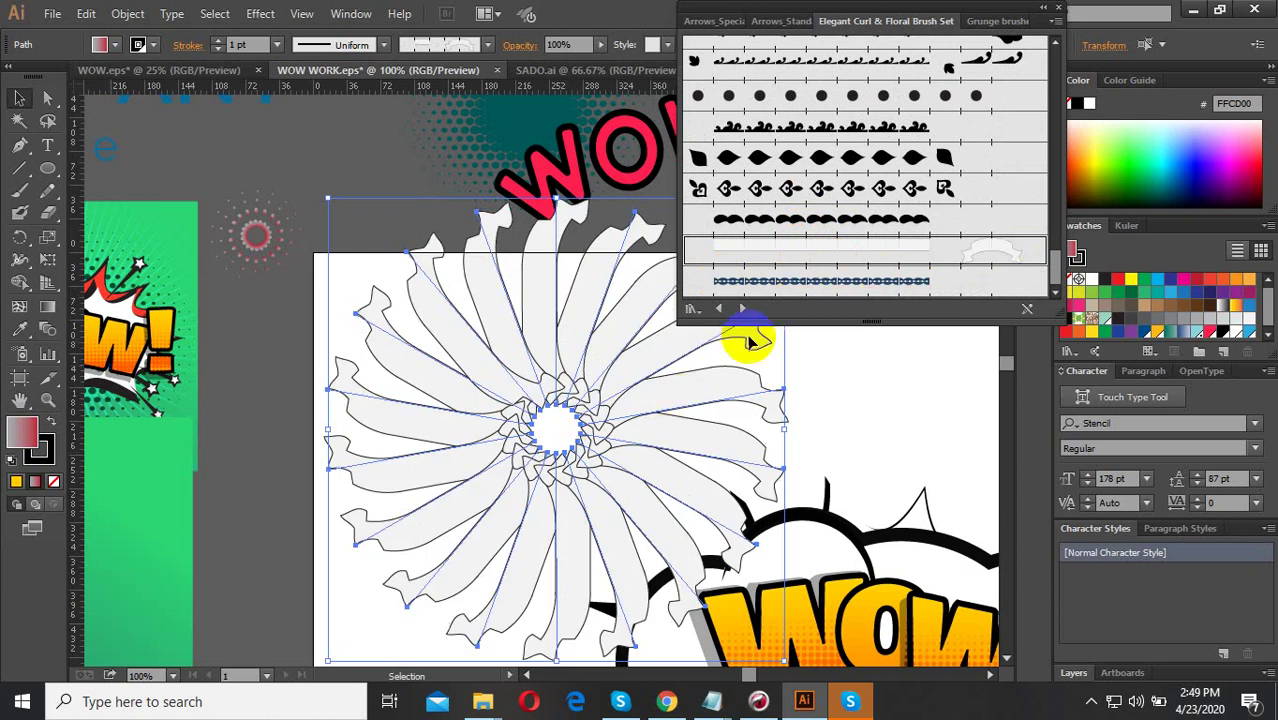
# Load the Image Brush library and restroke the burst with the coiled spring brush.
pyautogui.click(695, 310)
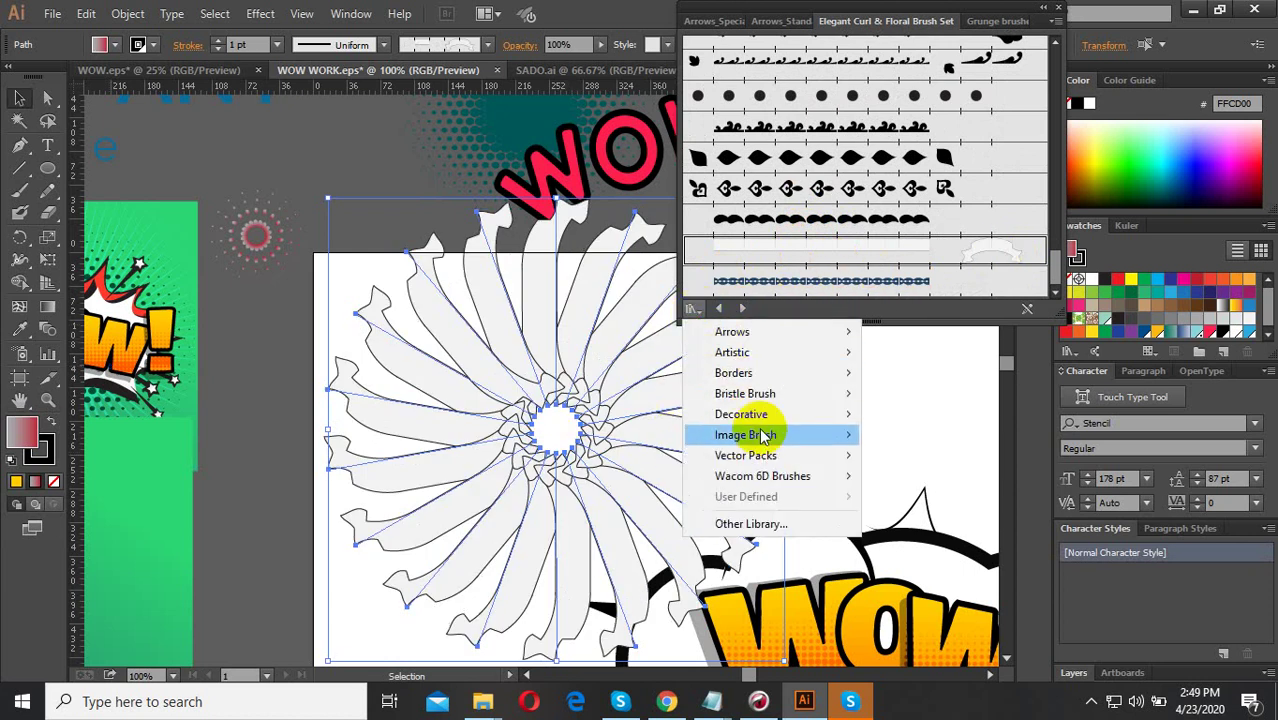
pyautogui.click(912, 436)
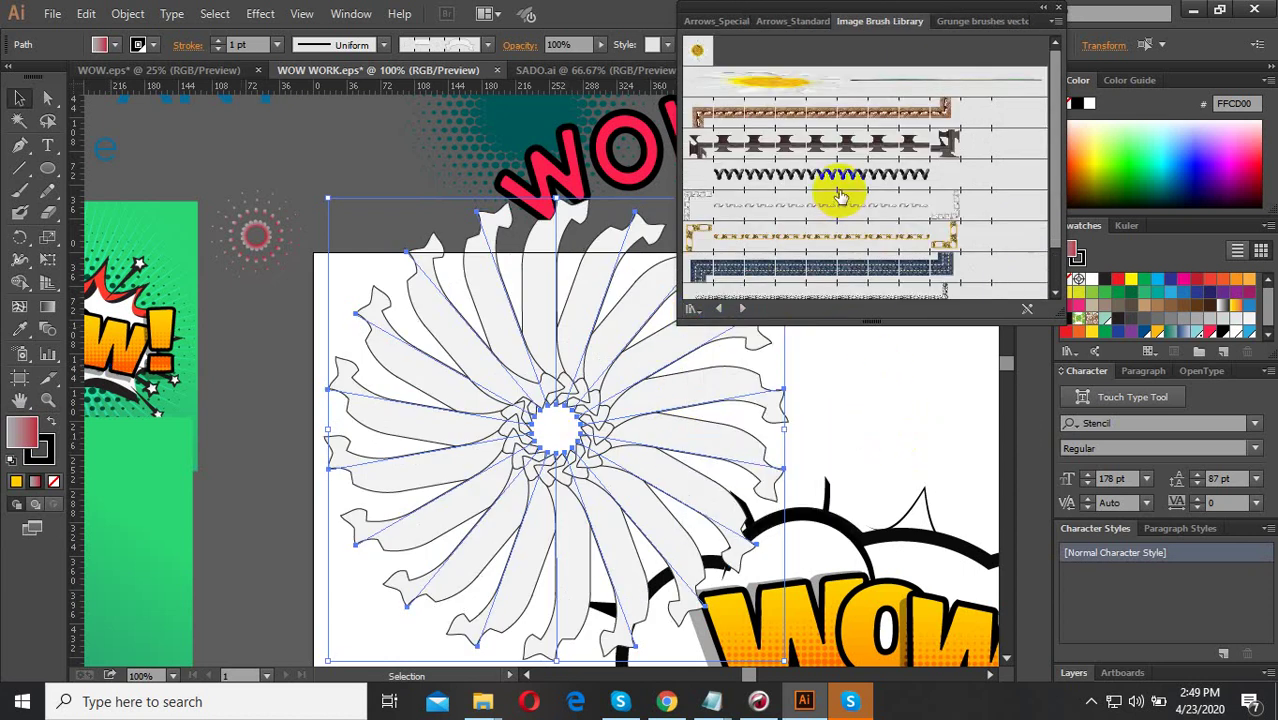
pyautogui.click(800, 218)
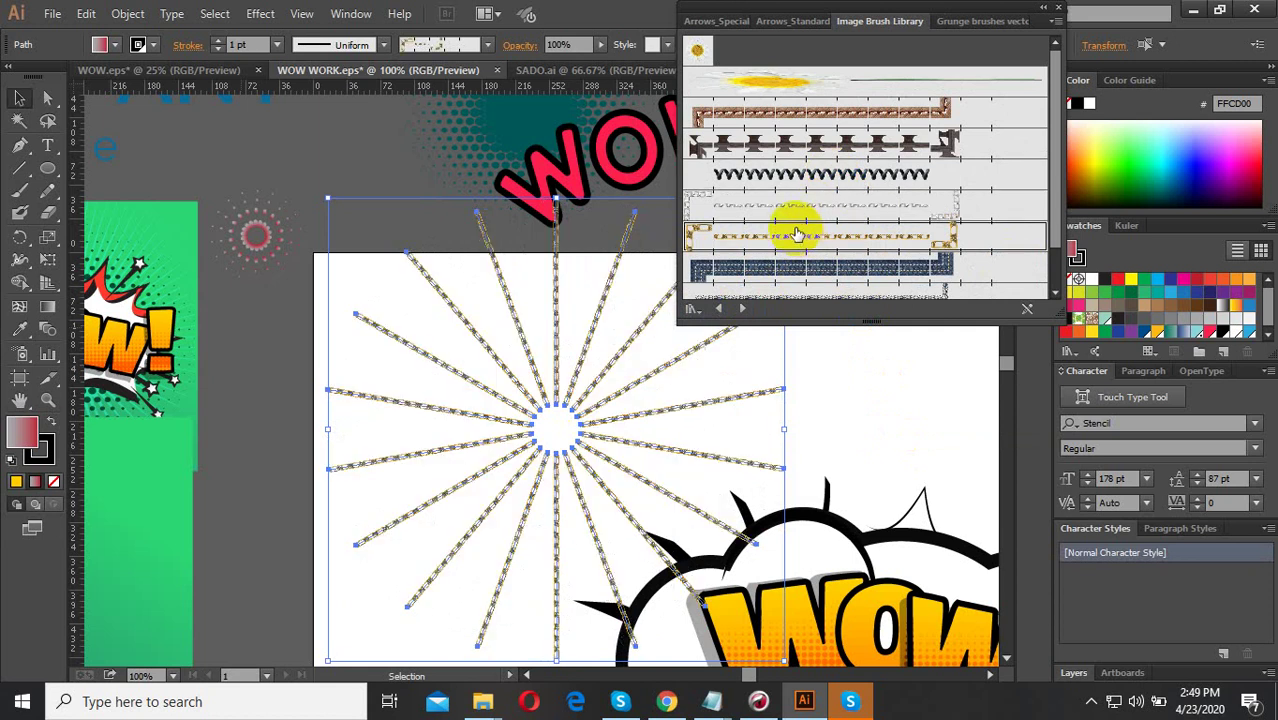
pyautogui.click(805, 238)
pyautogui.scroll(-1, 806, 282)
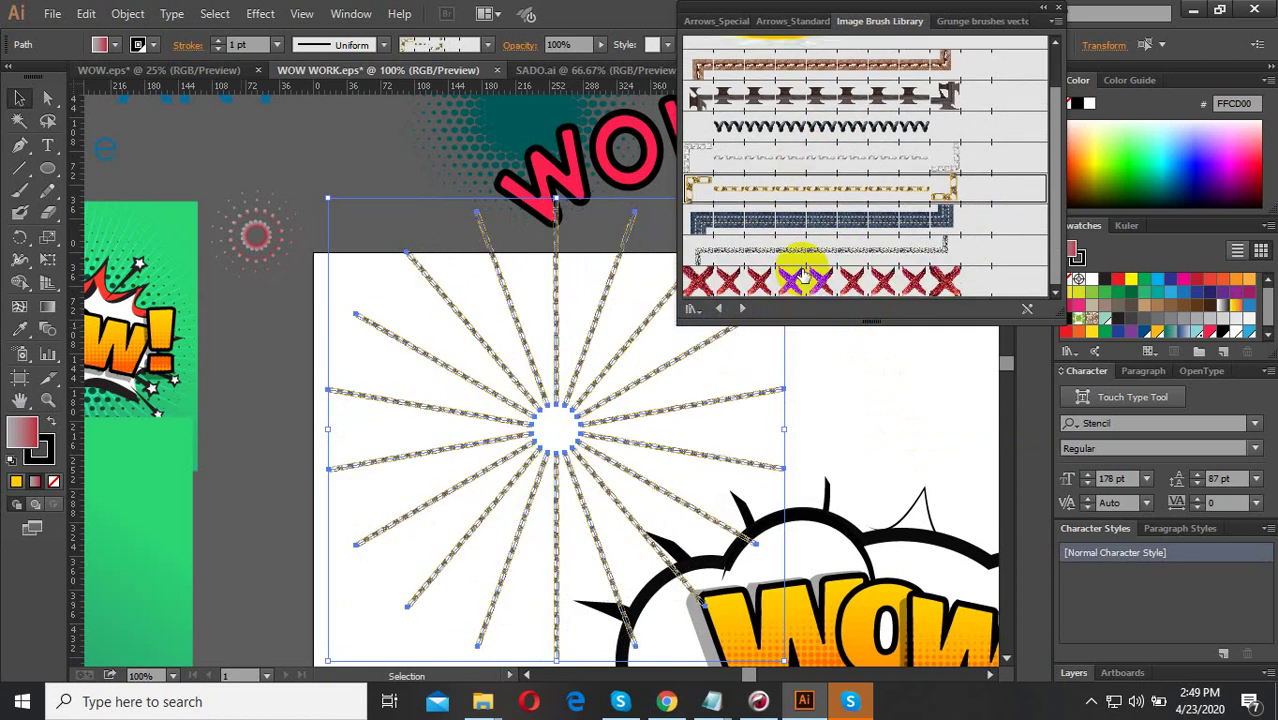
pyautogui.click(852, 228)
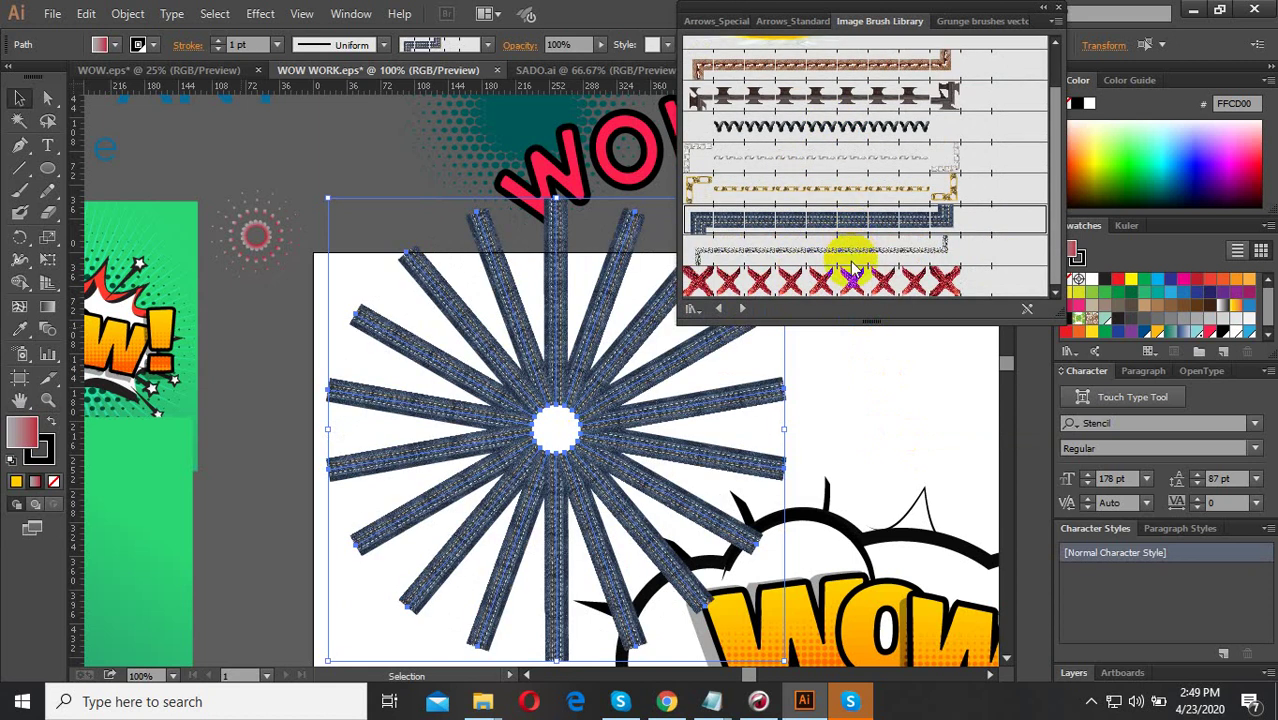
pyautogui.click(850, 280)
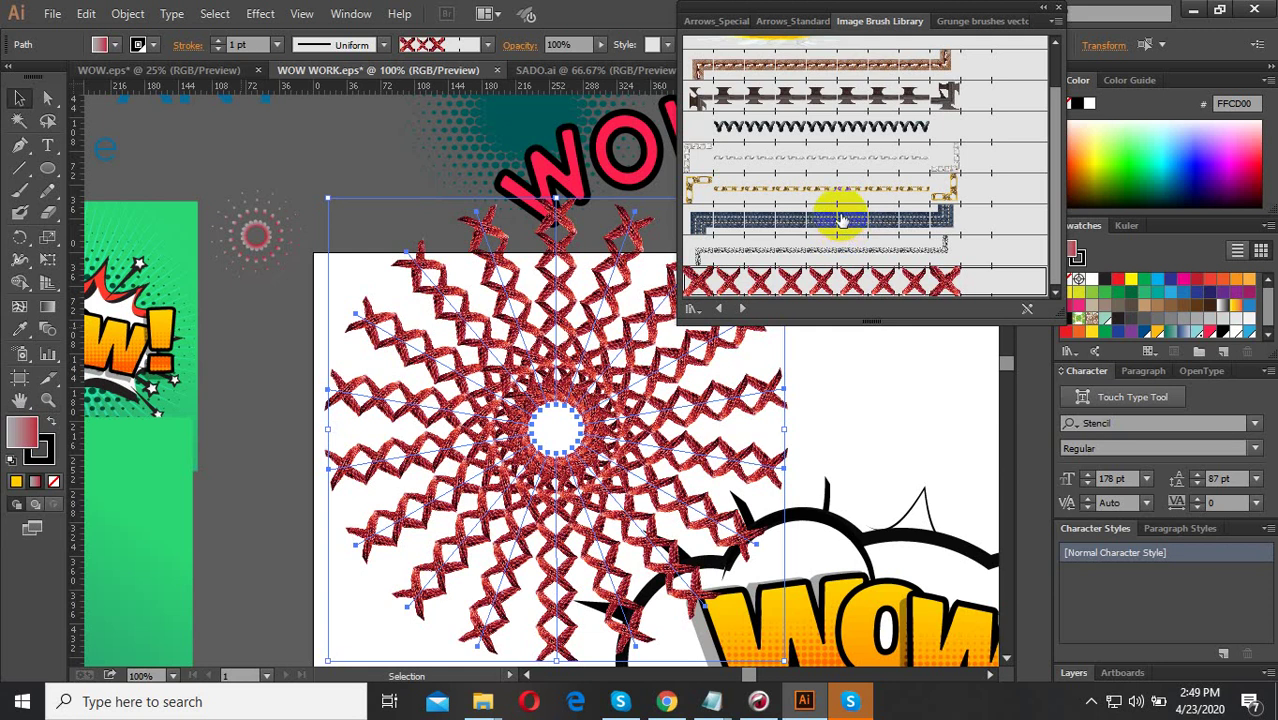
pyautogui.click(843, 220)
pyautogui.click(818, 157)
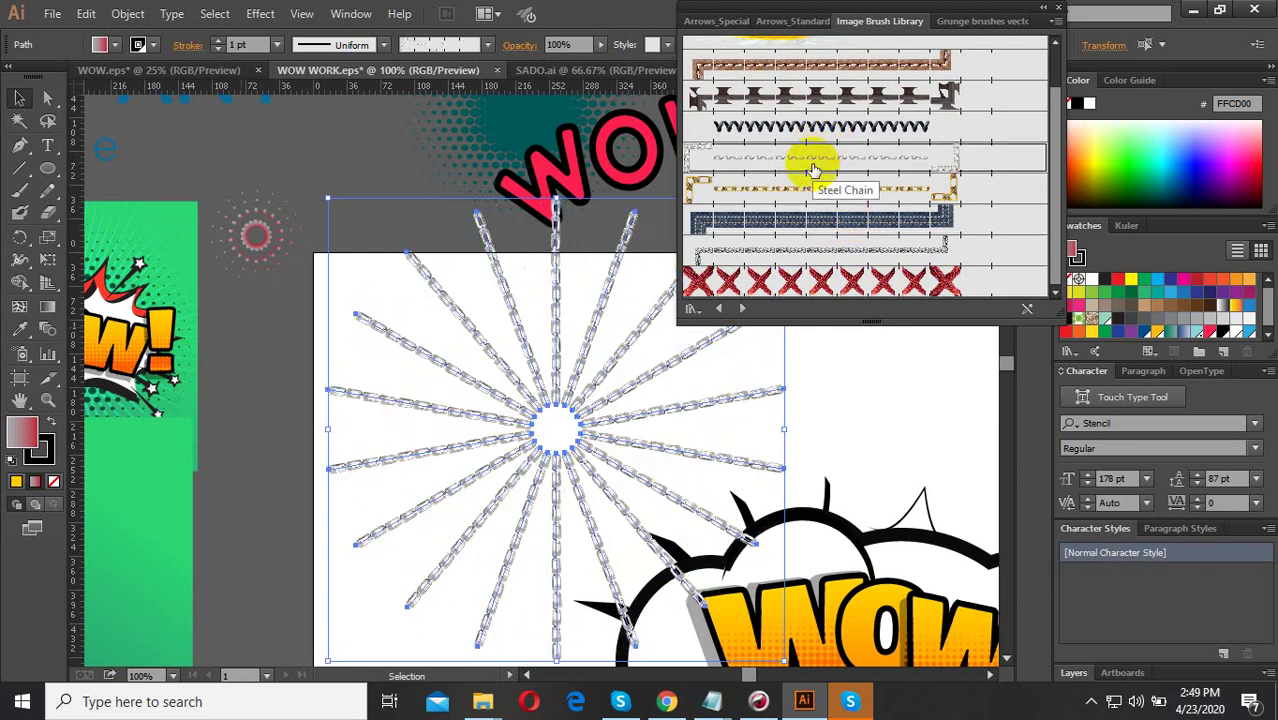
pyautogui.click(807, 127)
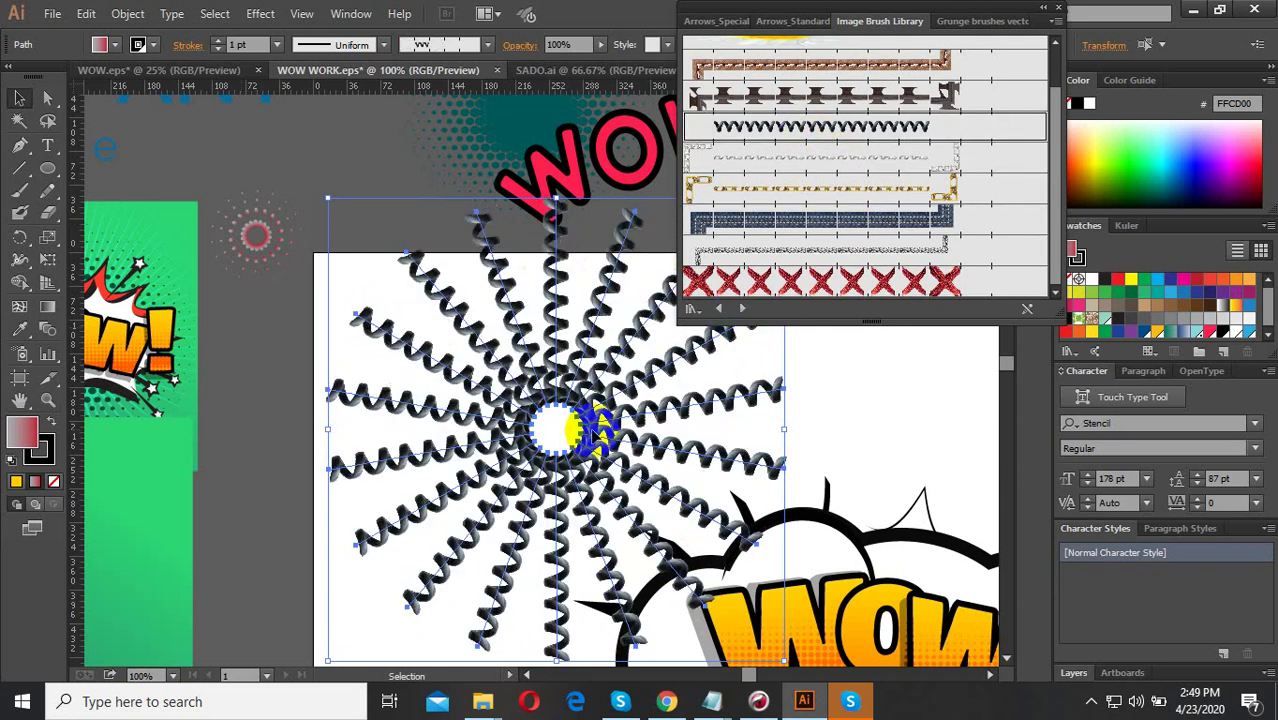
pyautogui.scroll(-4, 460, 440)
# Move the coil burst to the upper left near the COMPANY text.
pyautogui.scroll(2, 535, 480)
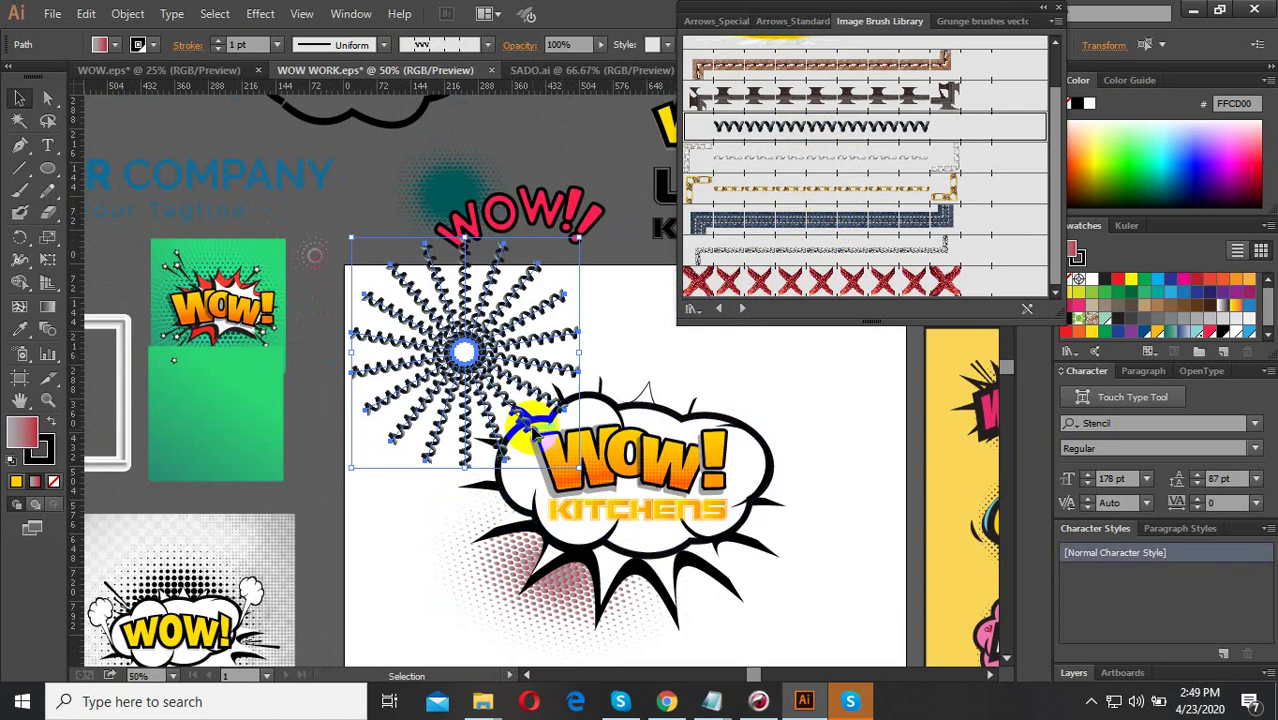
pyautogui.moveTo(553, 395); pyautogui.dragTo(238, 166)
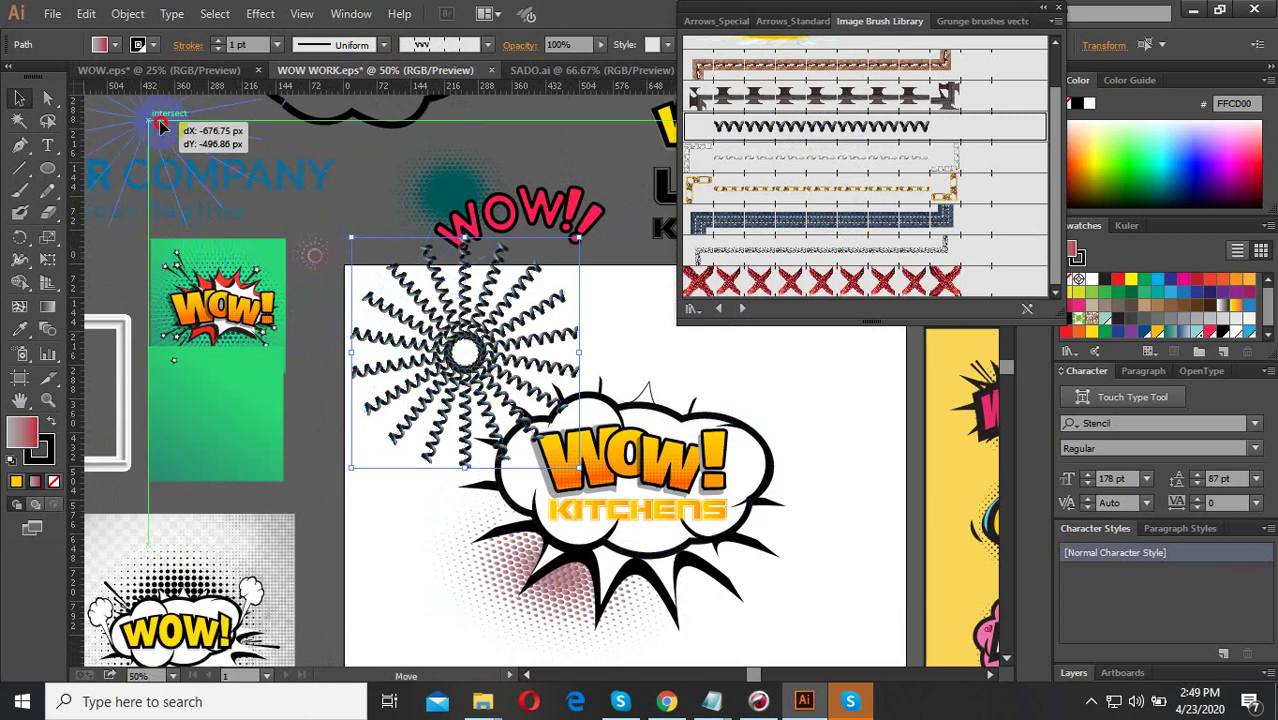
pyautogui.scroll(-2, 508, 371)
pyautogui.scroll(3, 528, 422)
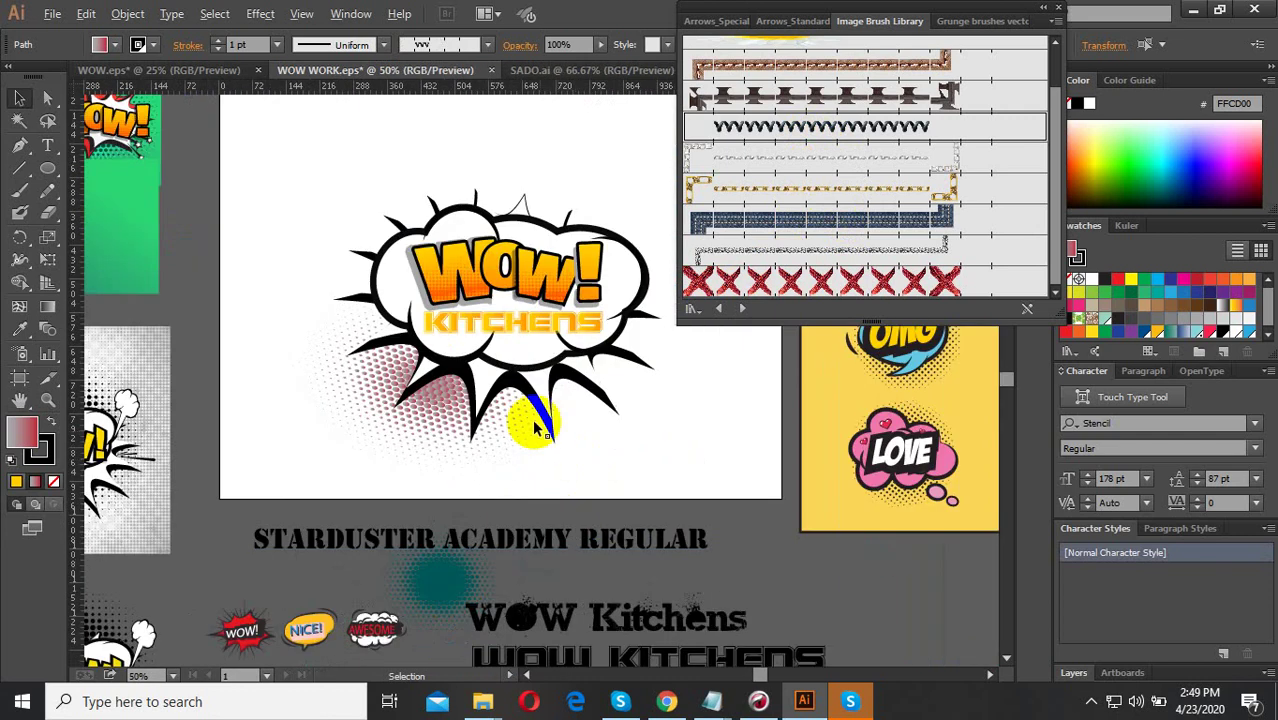
pyautogui.scroll(1, 528, 422)
# Collapse and close the brush library panel.
pyautogui.click(1042, 8)
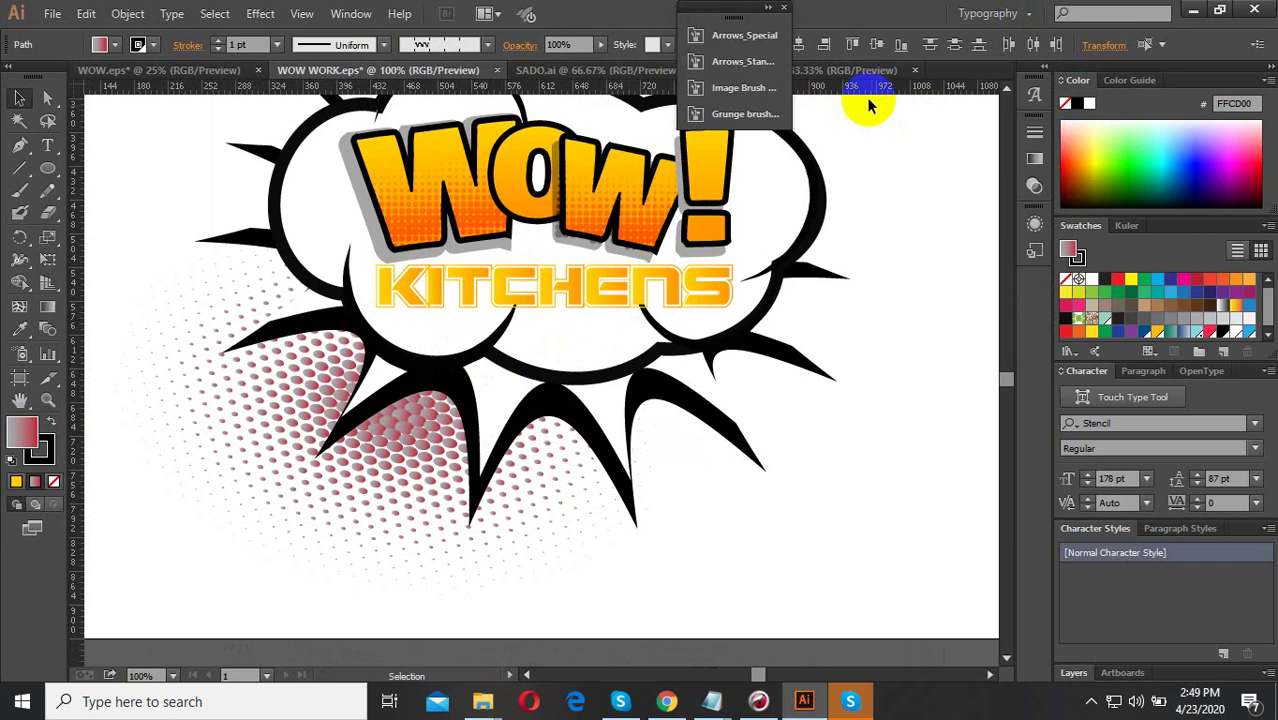
pyautogui.click(782, 10)
pyautogui.scroll(-3, 590, 366)
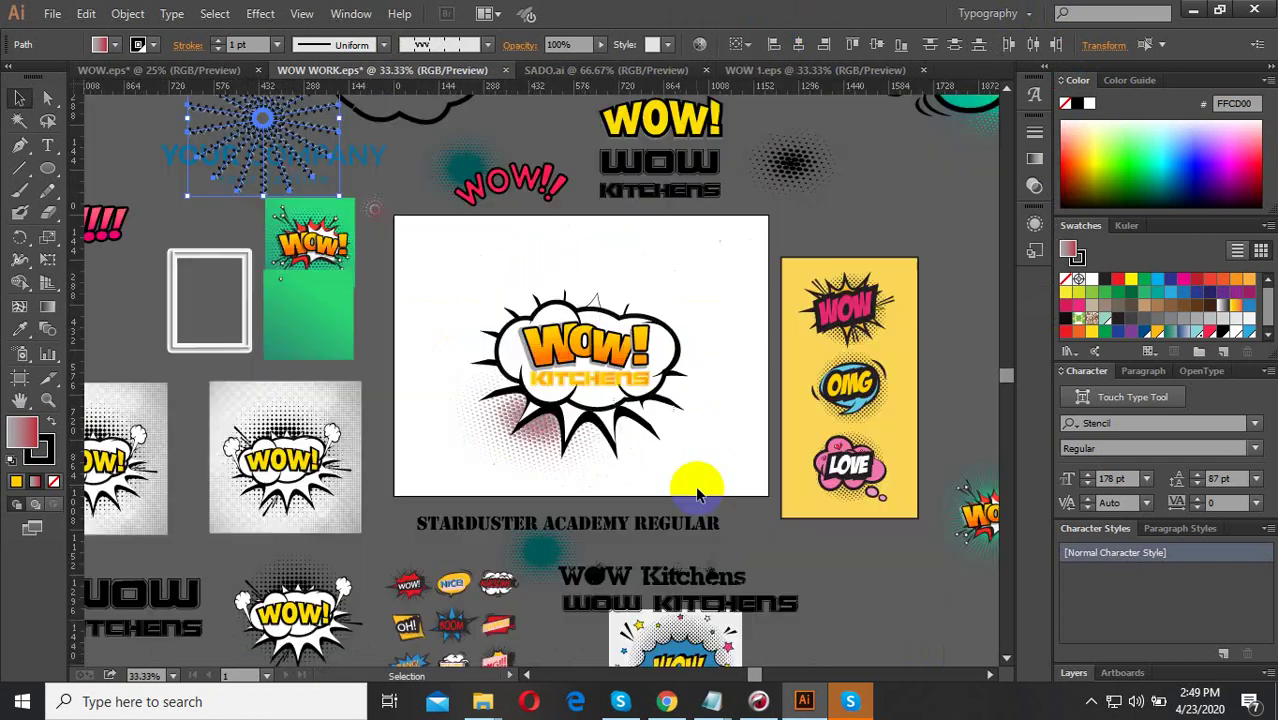
pyautogui.scroll(1, 676, 480)
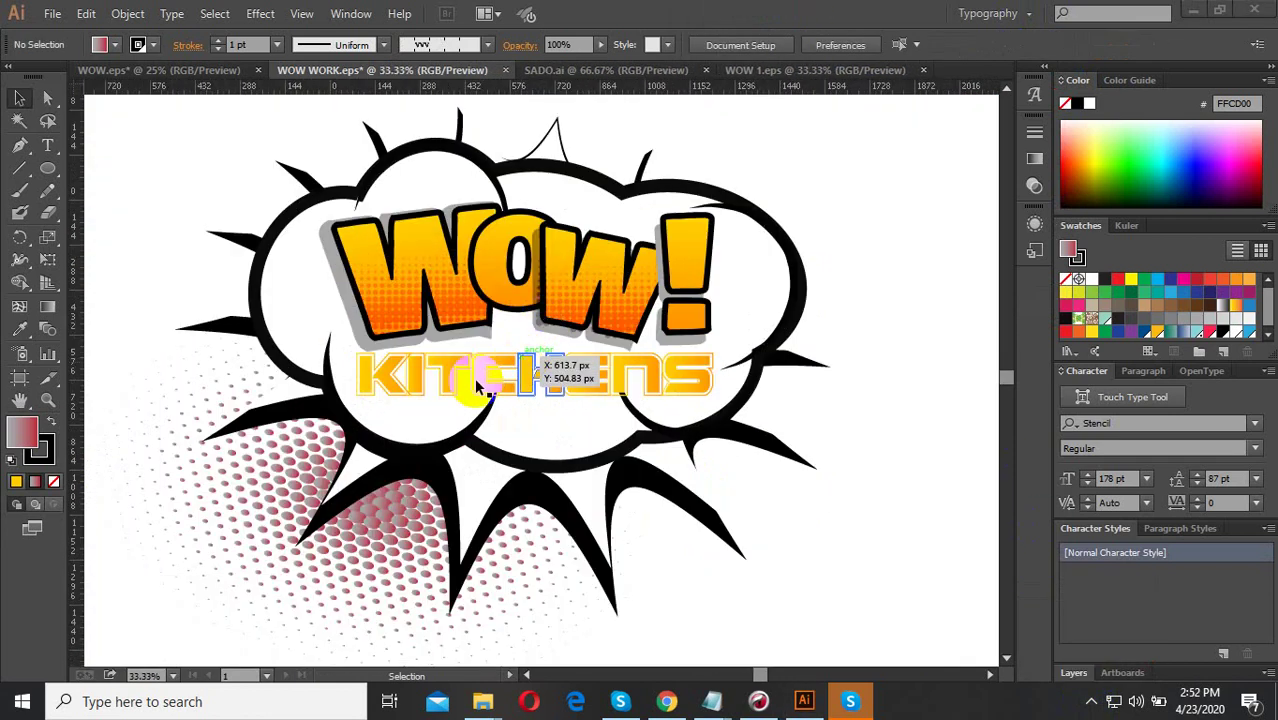
pyautogui.scroll(-3, 550, 375)
pyautogui.scroll(3, 487, 338)
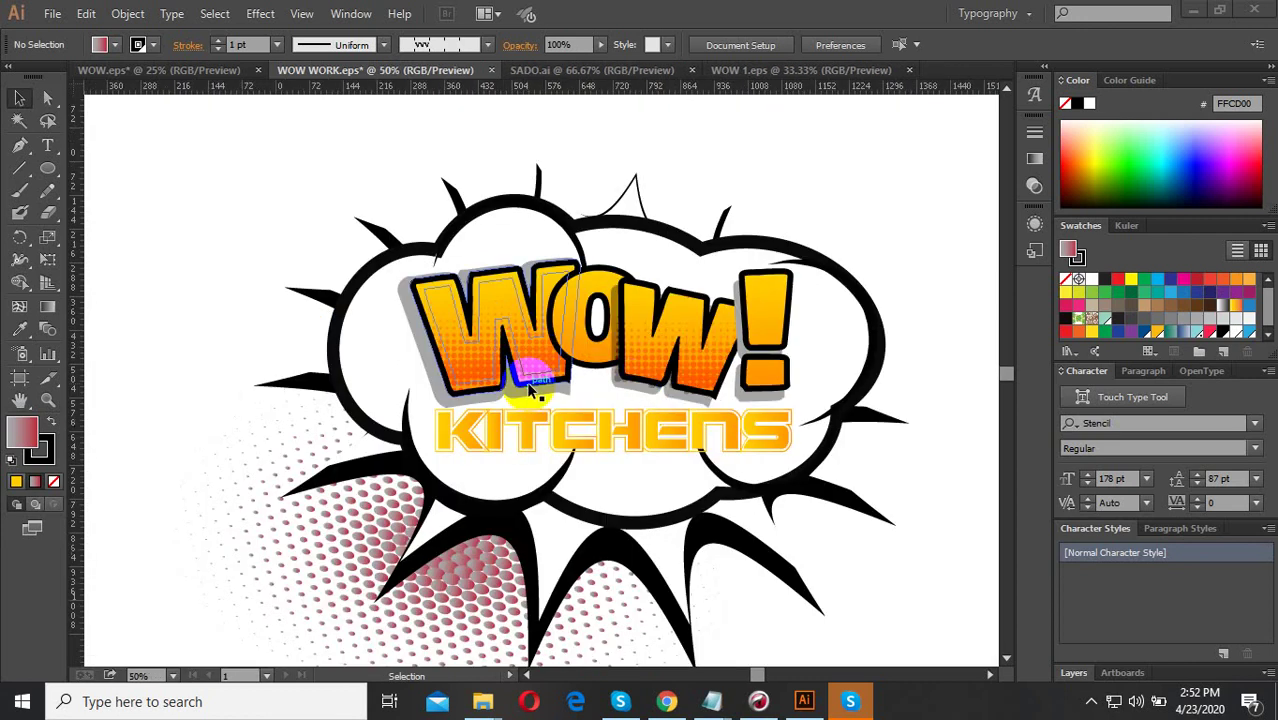
pyautogui.scroll(-2, 525, 362)
pyautogui.scroll(1, 600, 375)
pyautogui.scroll(-3, 603, 455)
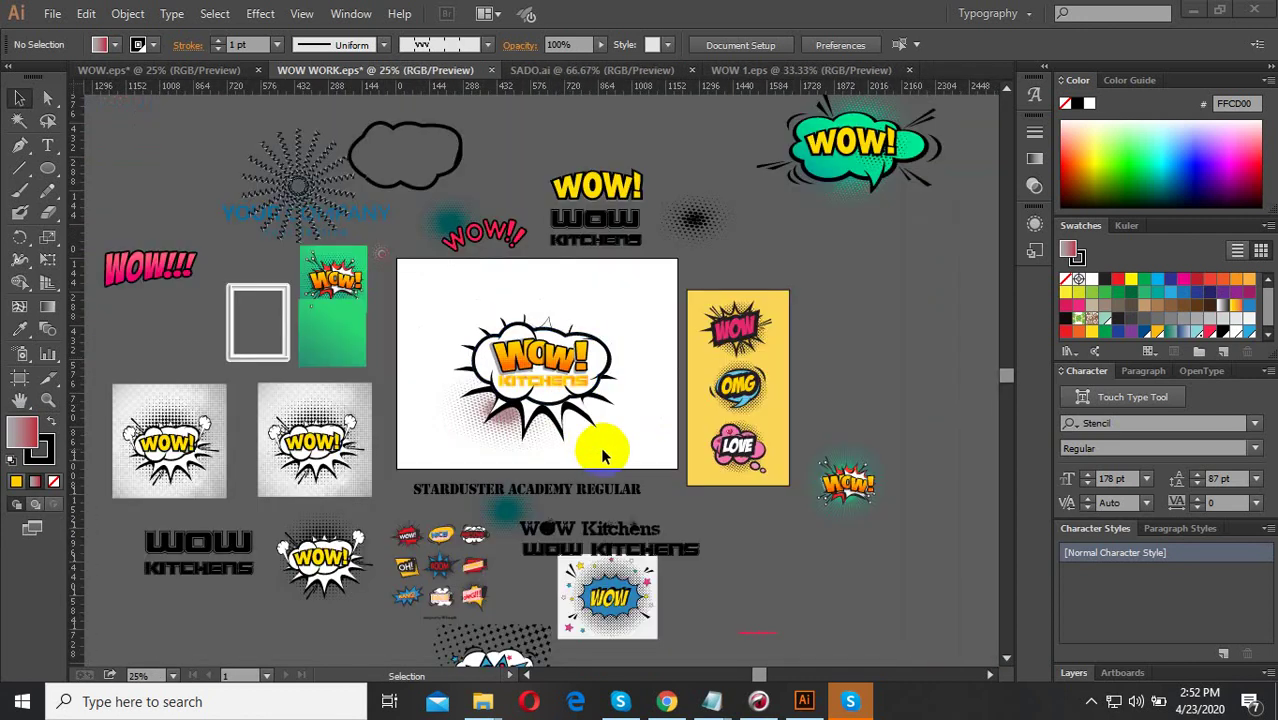
# In the browser's contest Entries tab, start Submit My Entry and browse for an upload file.
pyautogui.click(660, 692)
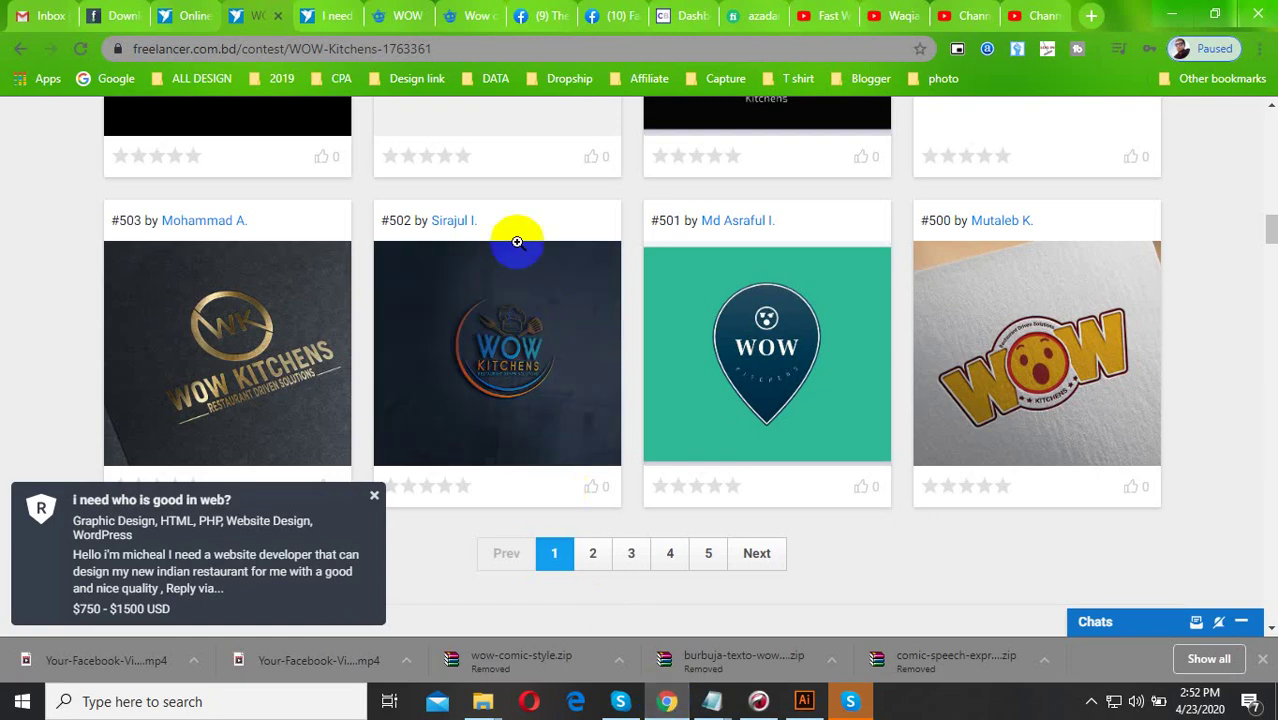
pyautogui.scroll(6, 513, 237)
pyautogui.scroll(7, 700, 308)
pyautogui.scroll(10, 700, 308)
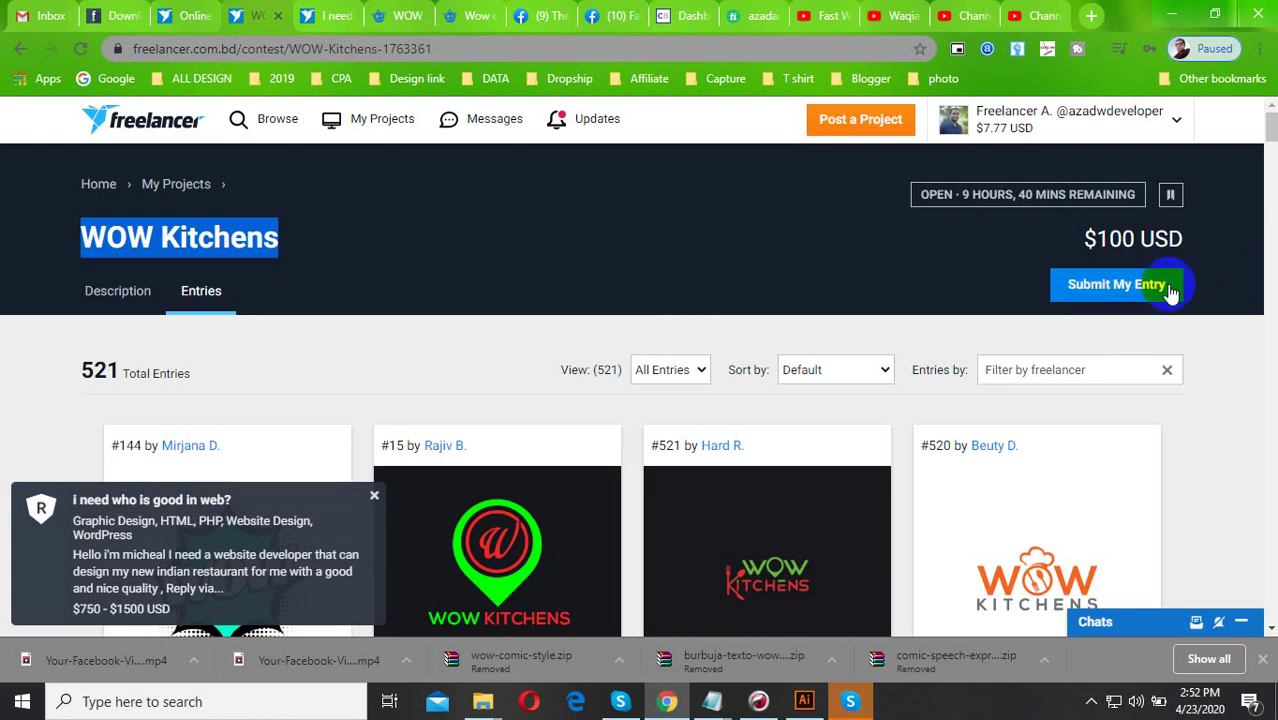
pyautogui.click(1120, 288)
pyautogui.click(913, 515)
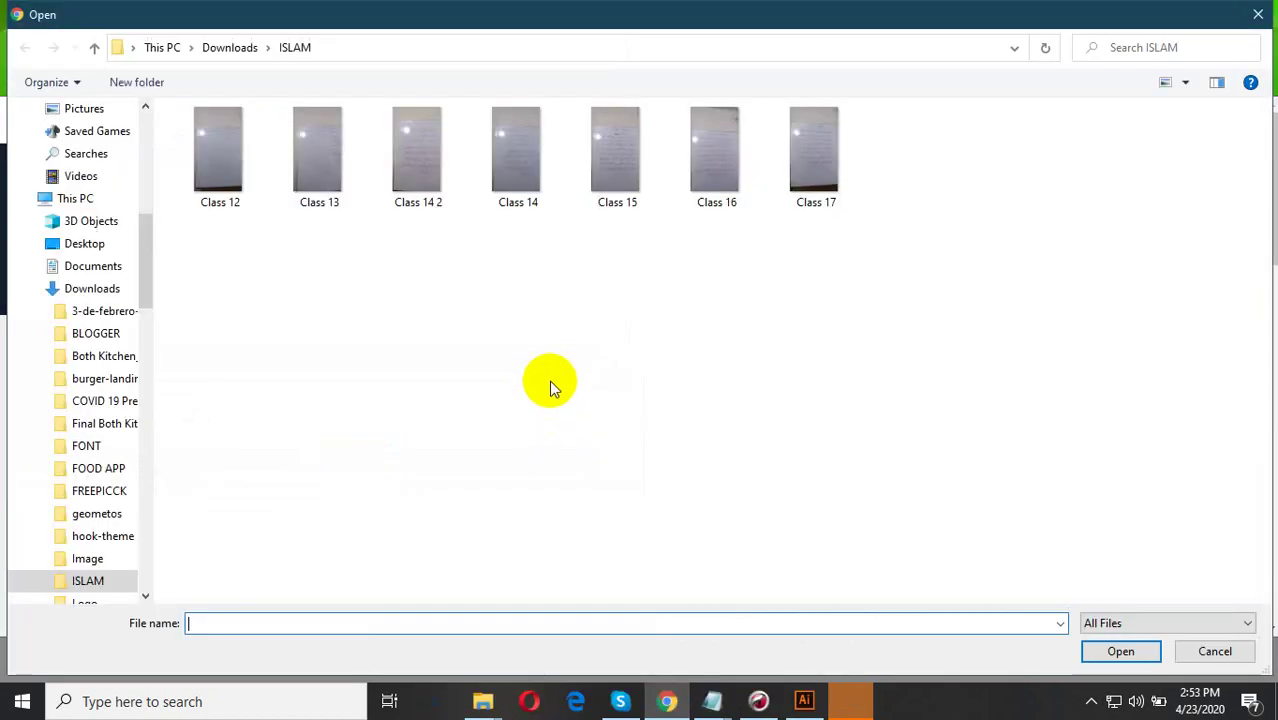
# Navigate from the ISLAM folder to the BISMILLA DESIGN (F:) drive's All WORK ONLINE folder.
pyautogui.click(228, 47)
pyautogui.click(158, 47)
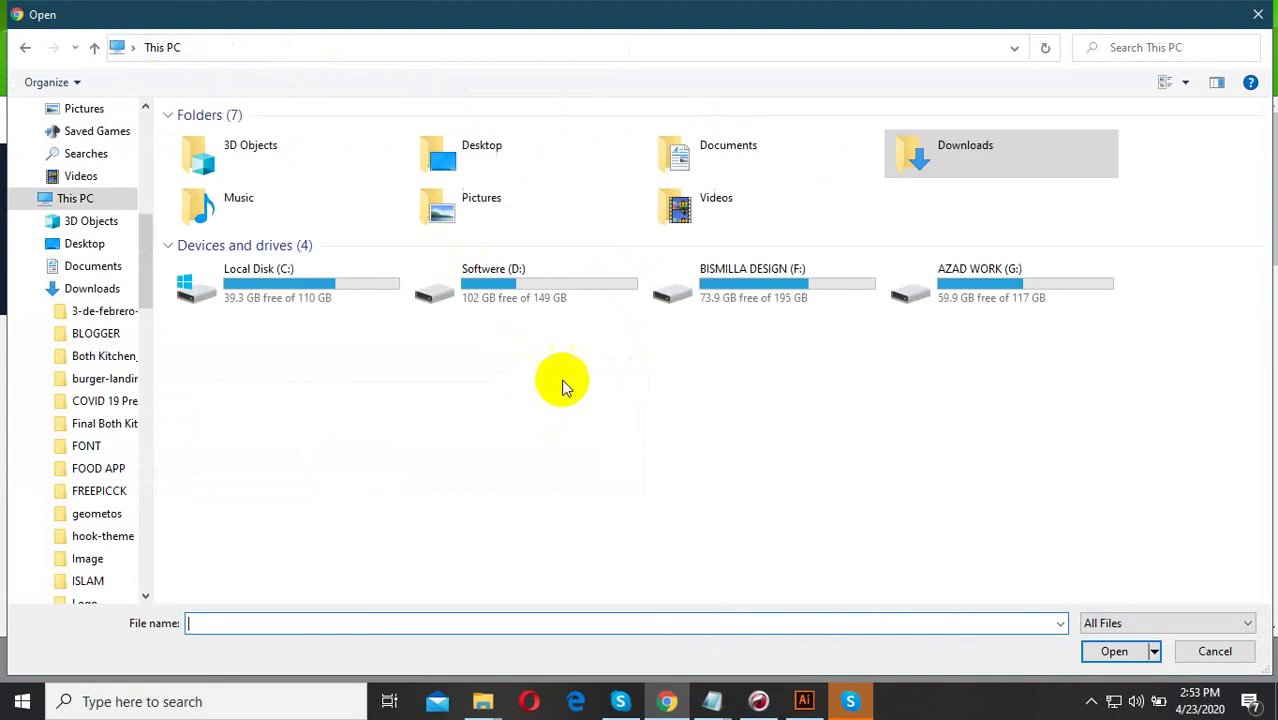
pyautogui.click(772, 280)
pyautogui.doubleClick(772, 280)
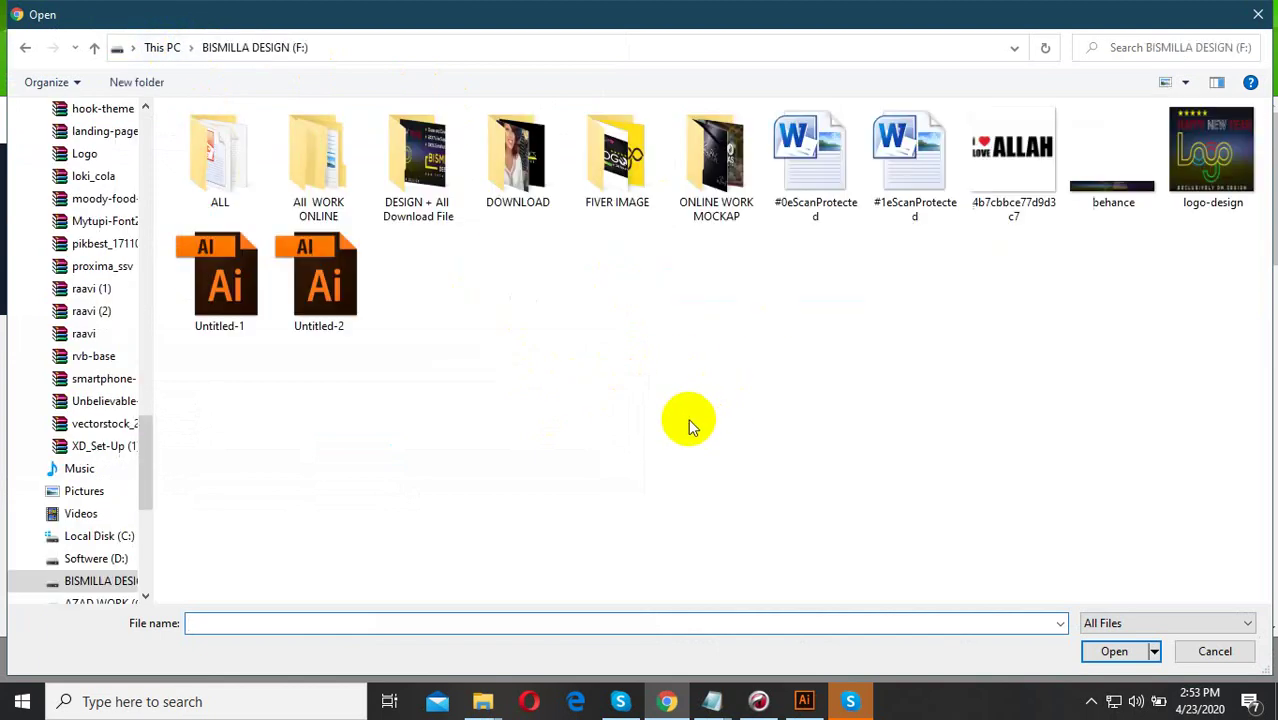
pyautogui.doubleClick(322, 200)
pyautogui.doubleClick(610, 375)
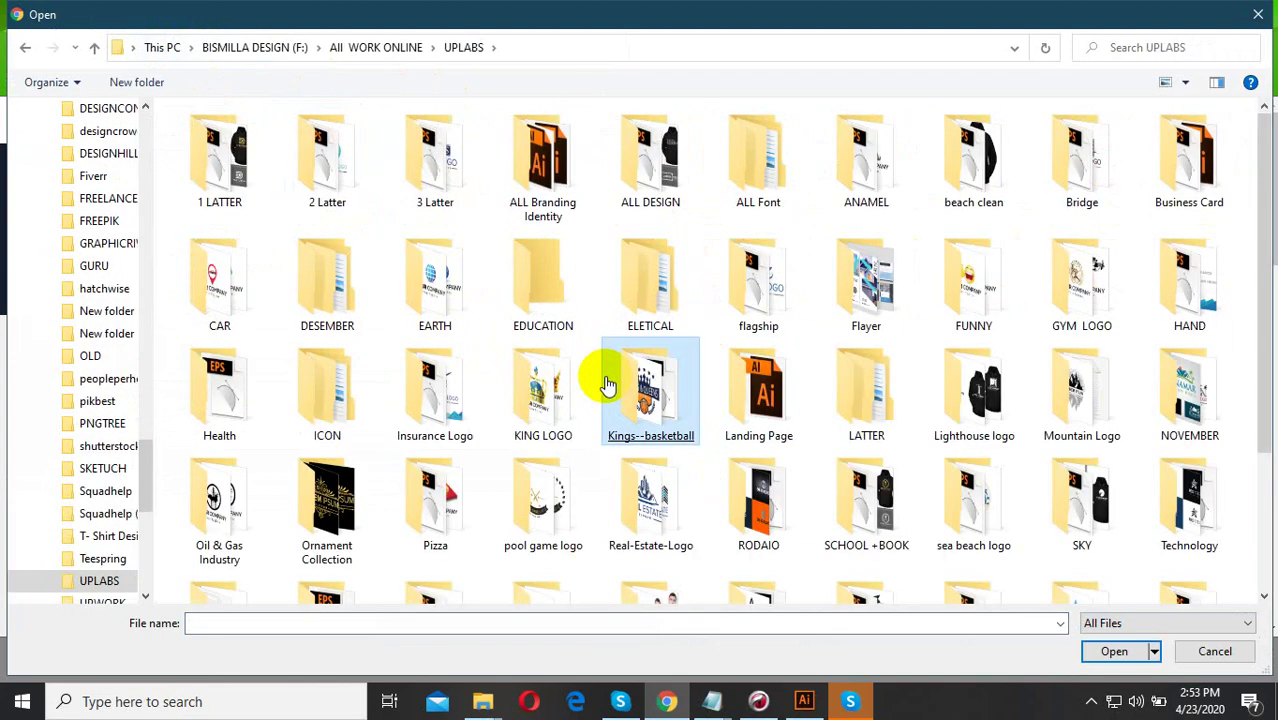
pyautogui.click(376, 47)
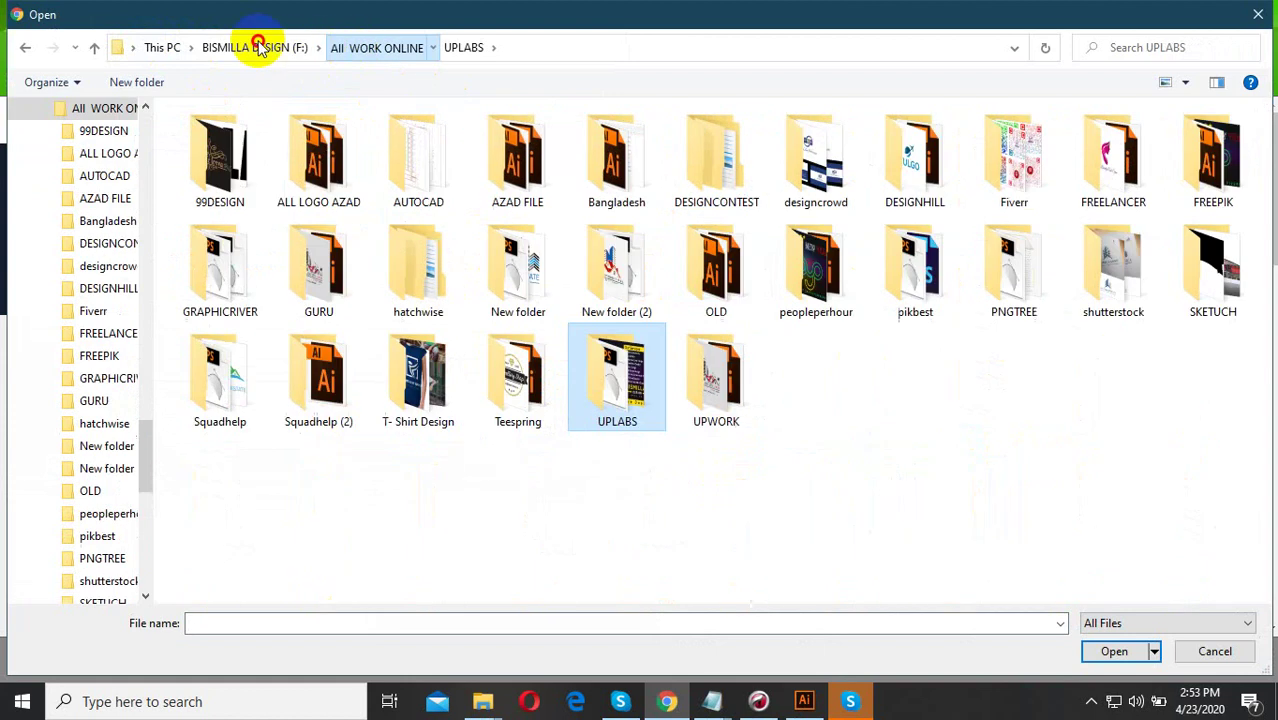
pyautogui.click(255, 47)
# Open FREELANCER > 2020 > MAY and choose WOW-2 as the upload file.
pyautogui.doubleClick(300, 163)
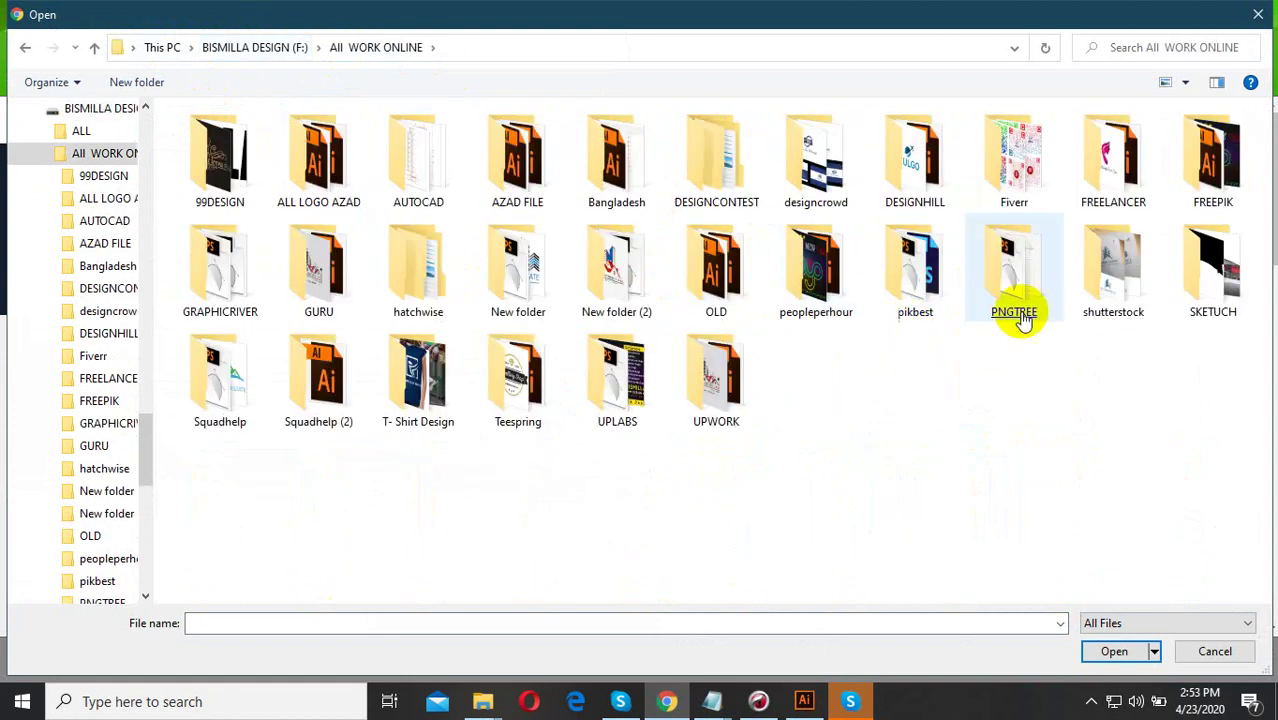
pyautogui.doubleClick(1120, 180)
pyautogui.doubleClick(316, 157)
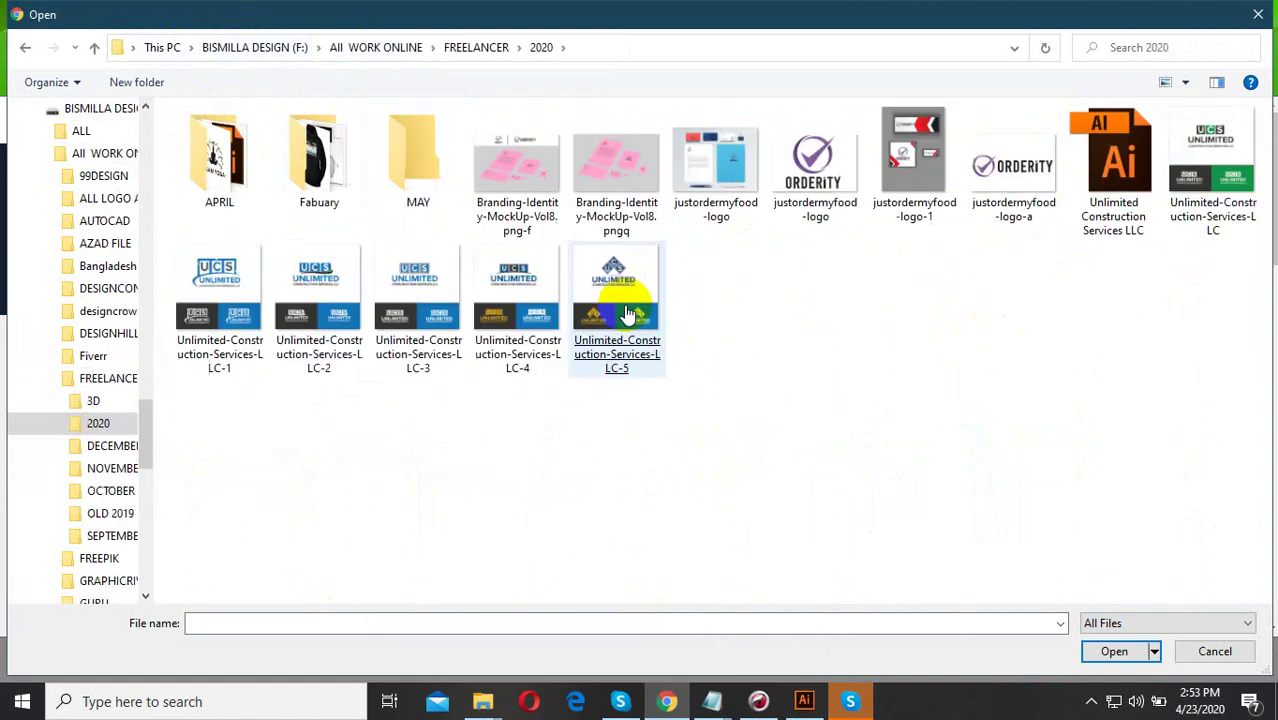
pyautogui.doubleClick(418, 175)
pyautogui.doubleClick(1132, 180)
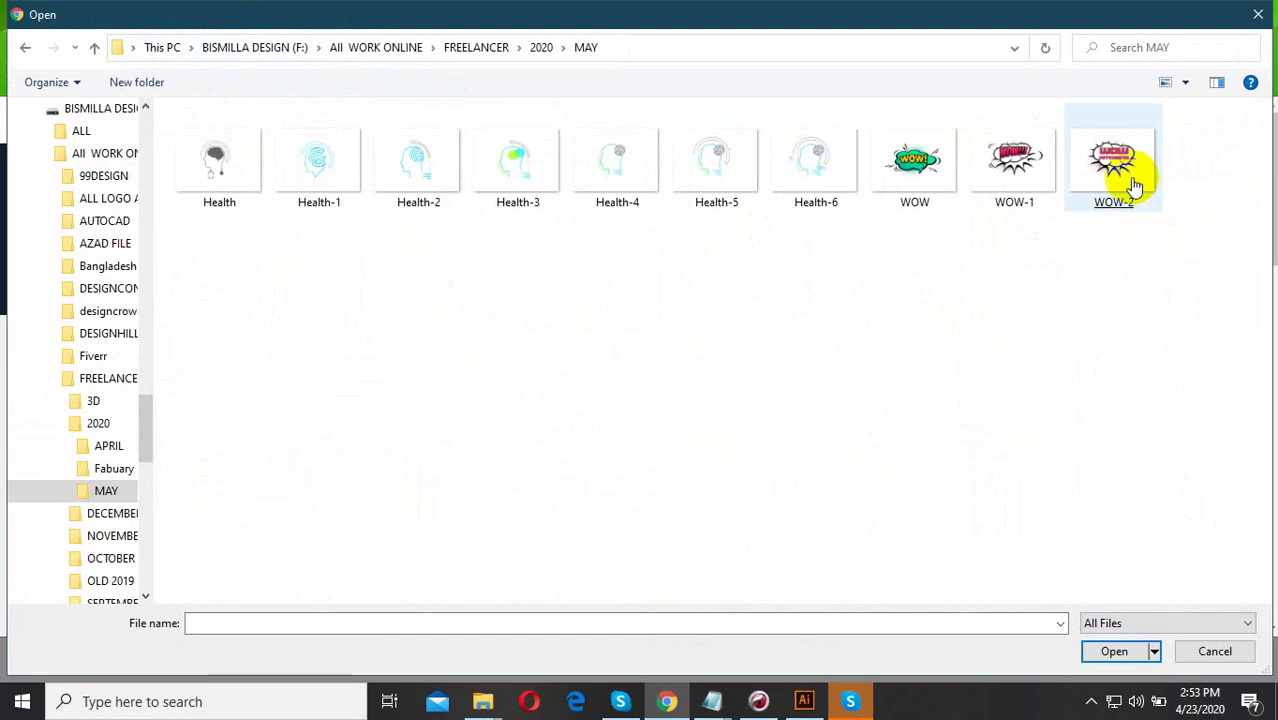
pyautogui.click(379, 406)
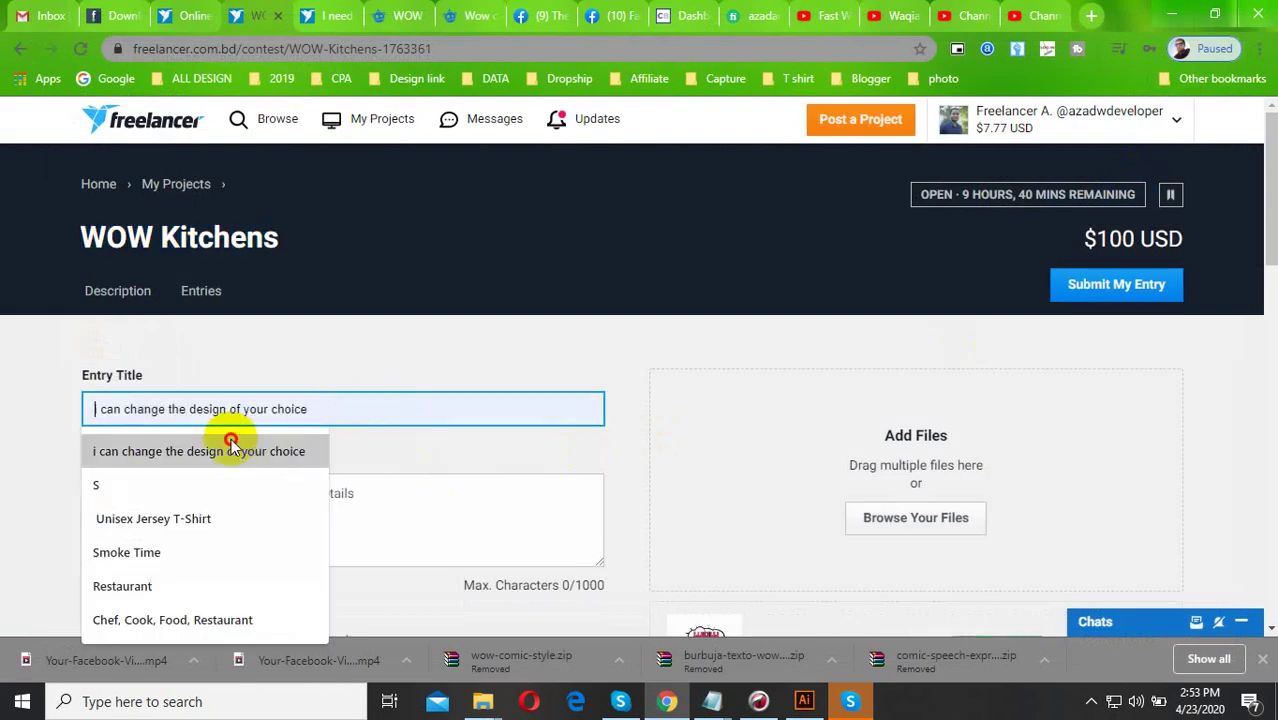
# Autofill the entry title and paste the prepared description from Notepad.
pyautogui.click(271, 440)
pyautogui.click(435, 520)
pyautogui.moveTo(712, 701)
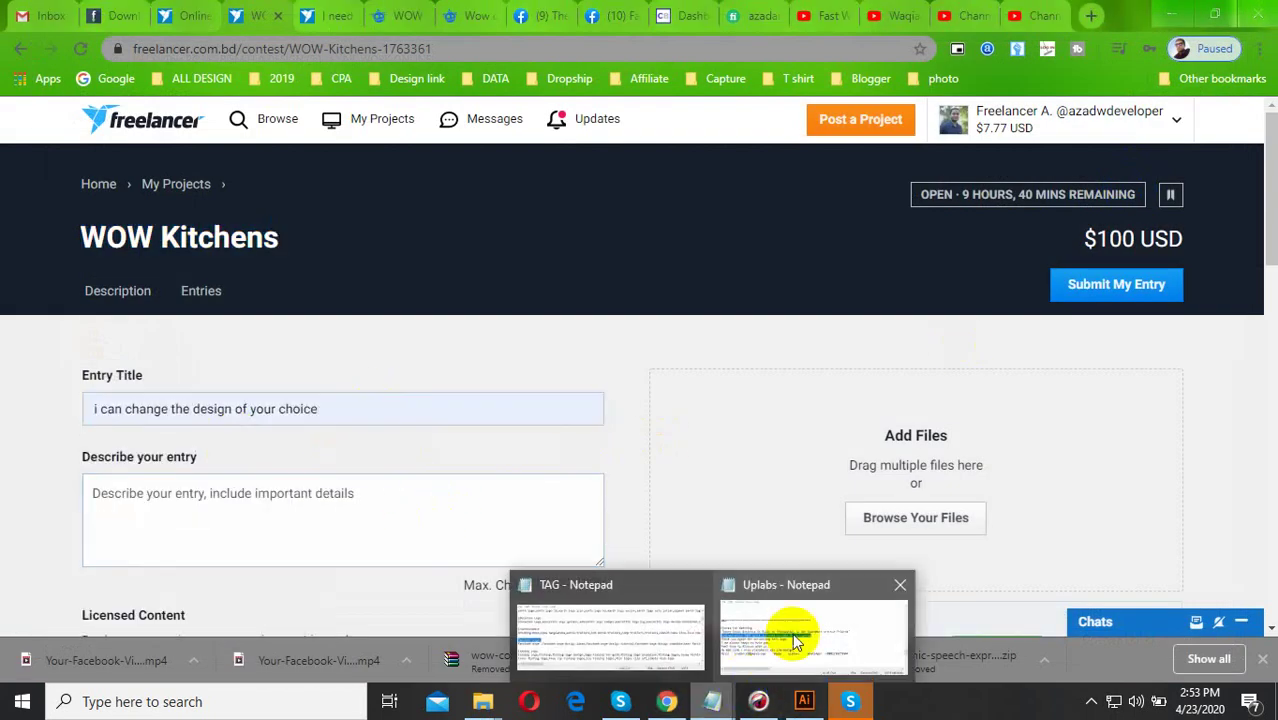
pyautogui.click(790, 628)
pyautogui.click(160, 505)
pyautogui.write('Customization 100% Quick and easy to edit Fully Layered')
pyautogui.scroll(-4, 171, 507)
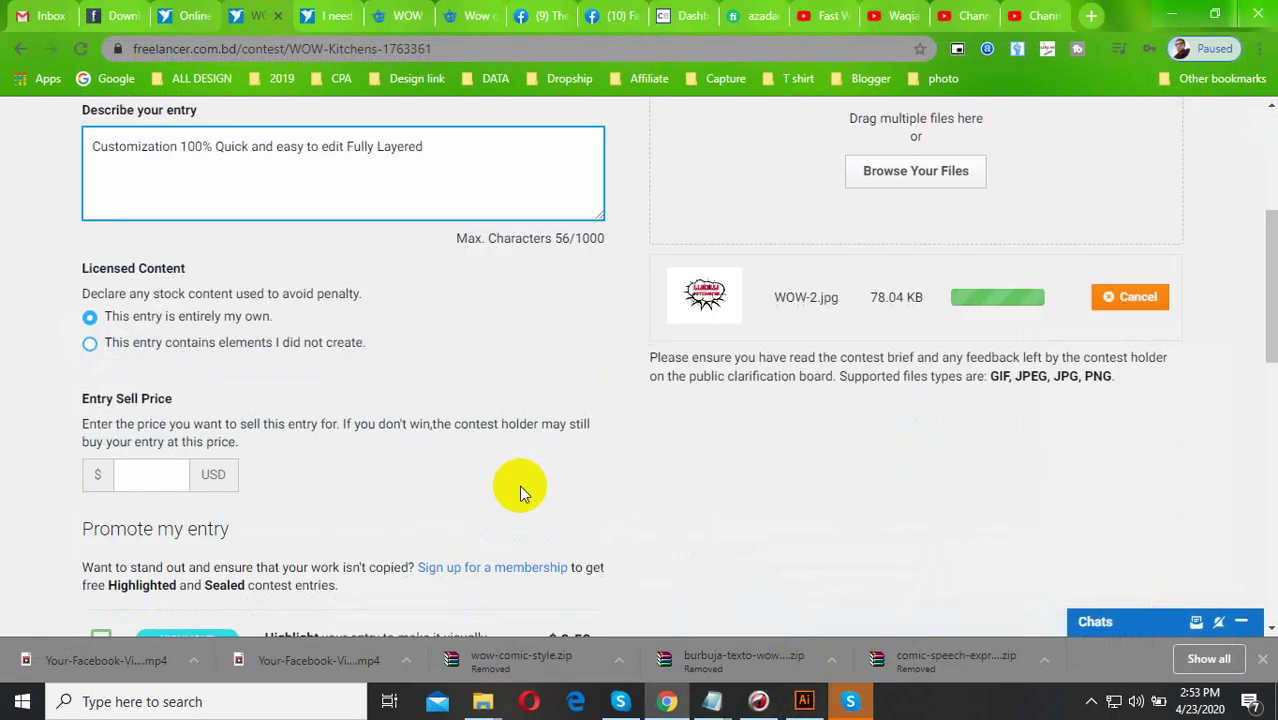
# Set the Entry Sell Price to 100.
pyautogui.click(167, 455)
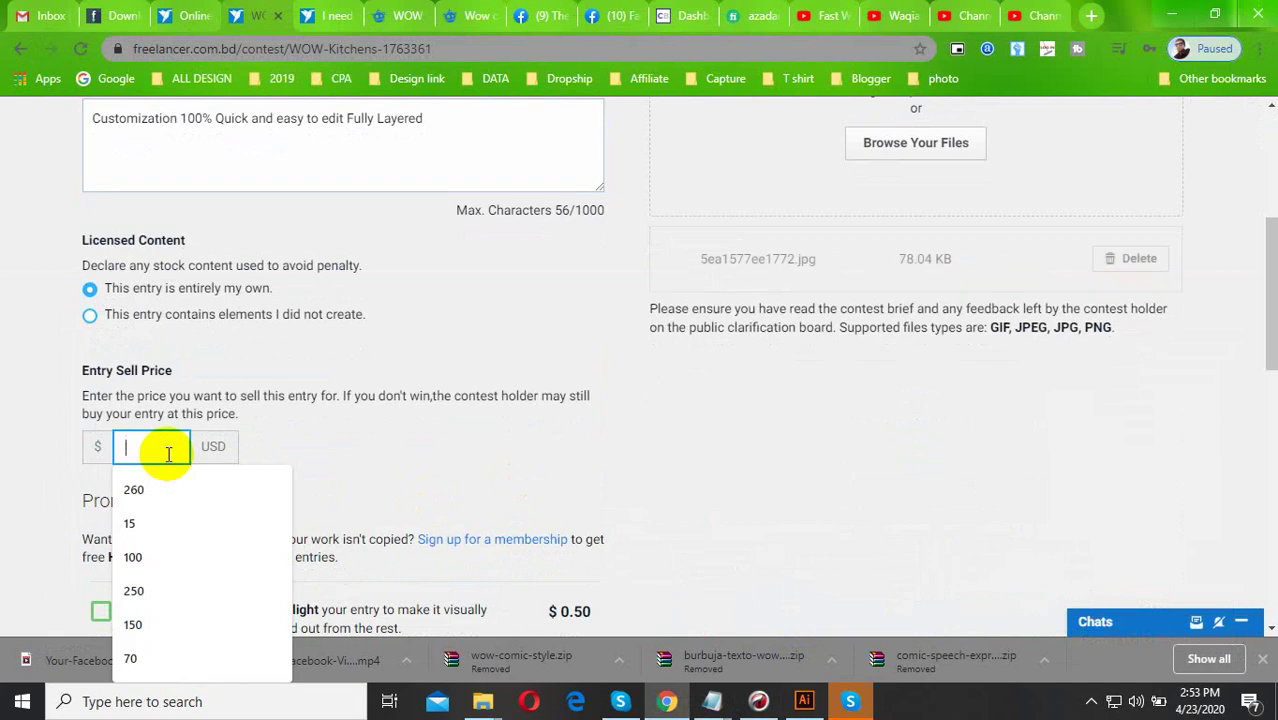
pyautogui.scroll(4, 206, 403)
pyautogui.scroll(-3, 249, 494)
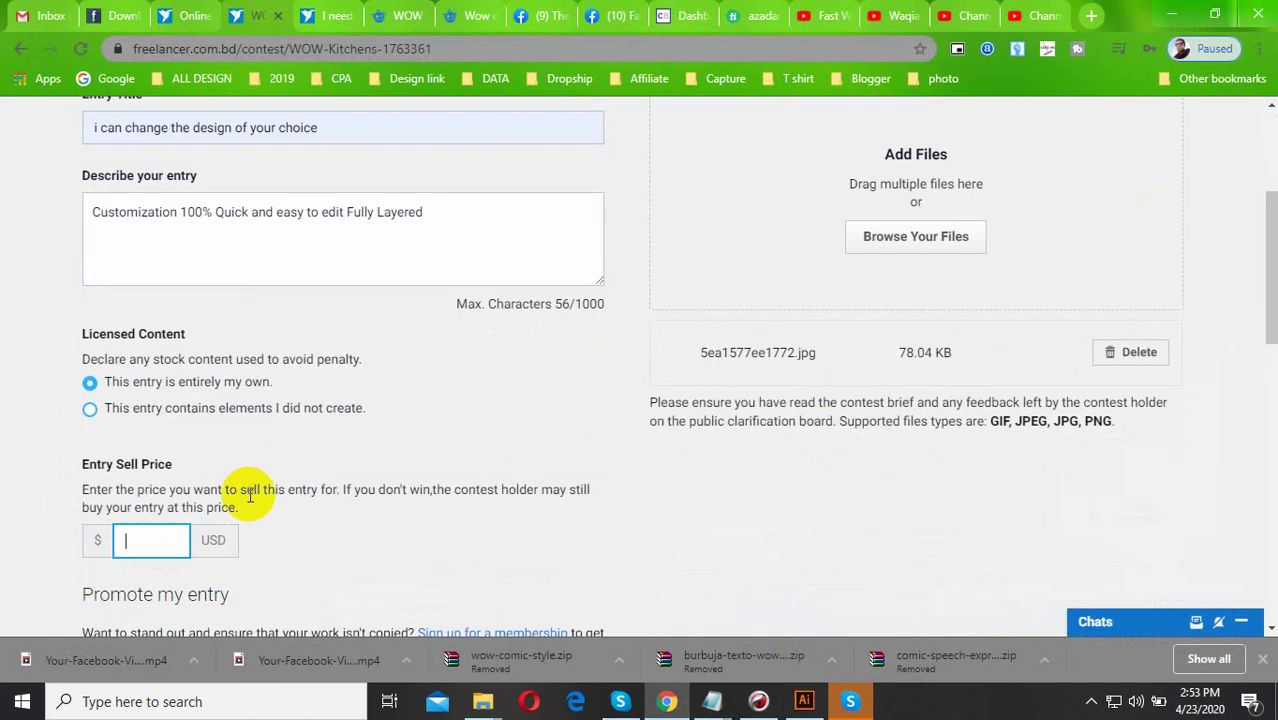
pyautogui.click(148, 538)
pyautogui.write('100')
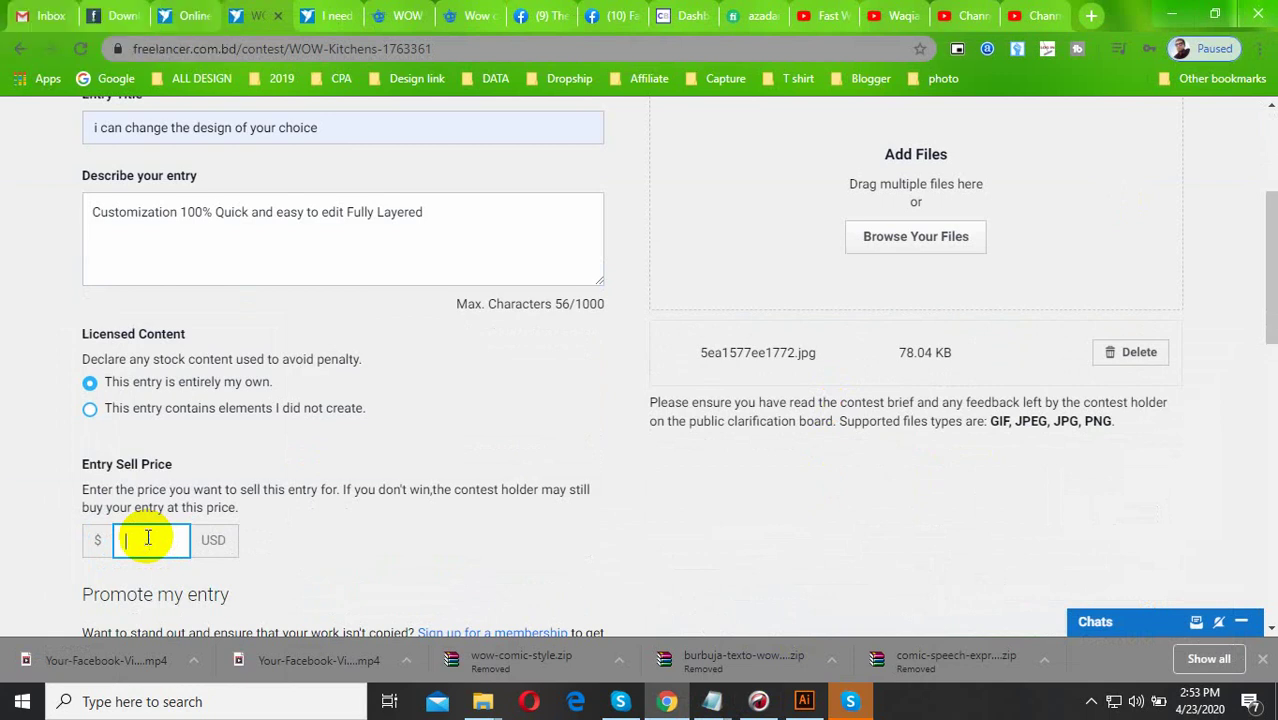
pyautogui.scroll(-1, 442, 465)
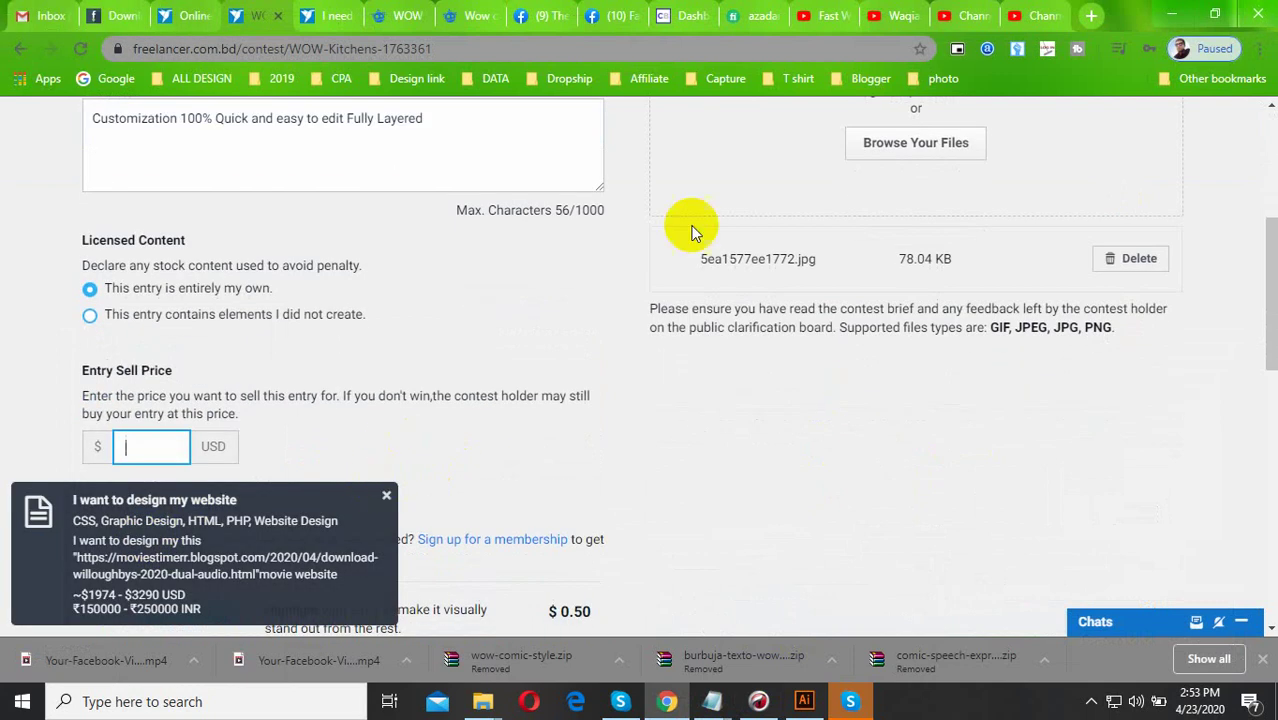
pyautogui.click(161, 456)
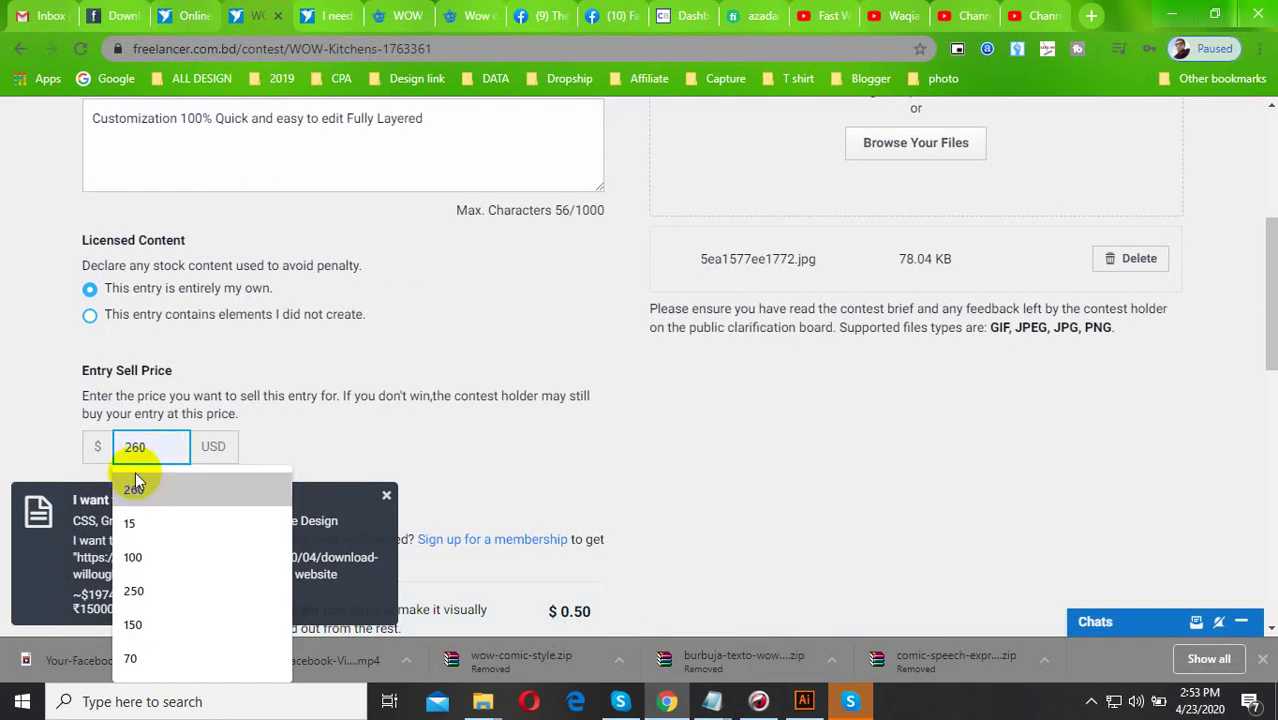
pyautogui.click(165, 557)
pyautogui.scroll(-2, 431, 462)
pyautogui.scroll(-2, 210, 418)
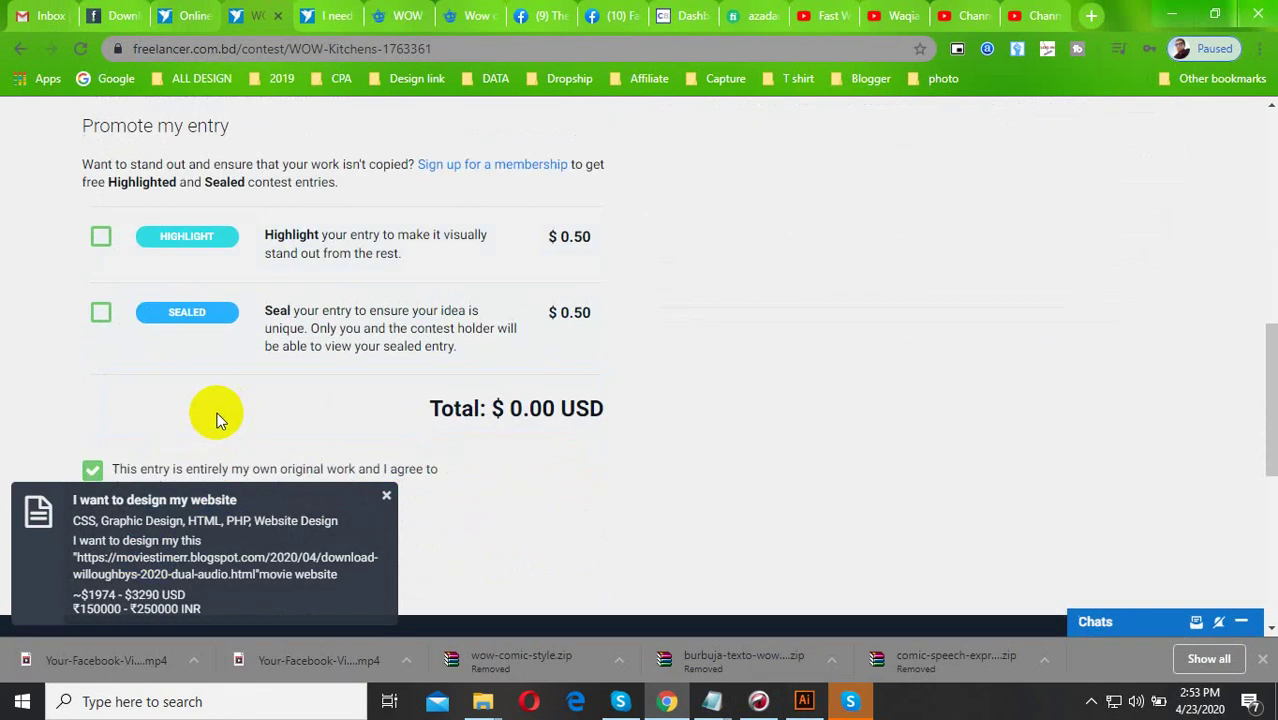
pyautogui.scroll(-2, 200, 414)
# Submit the entry, dismiss the Success message, and return to the Illustrator artwork.
pyautogui.click(140, 368)
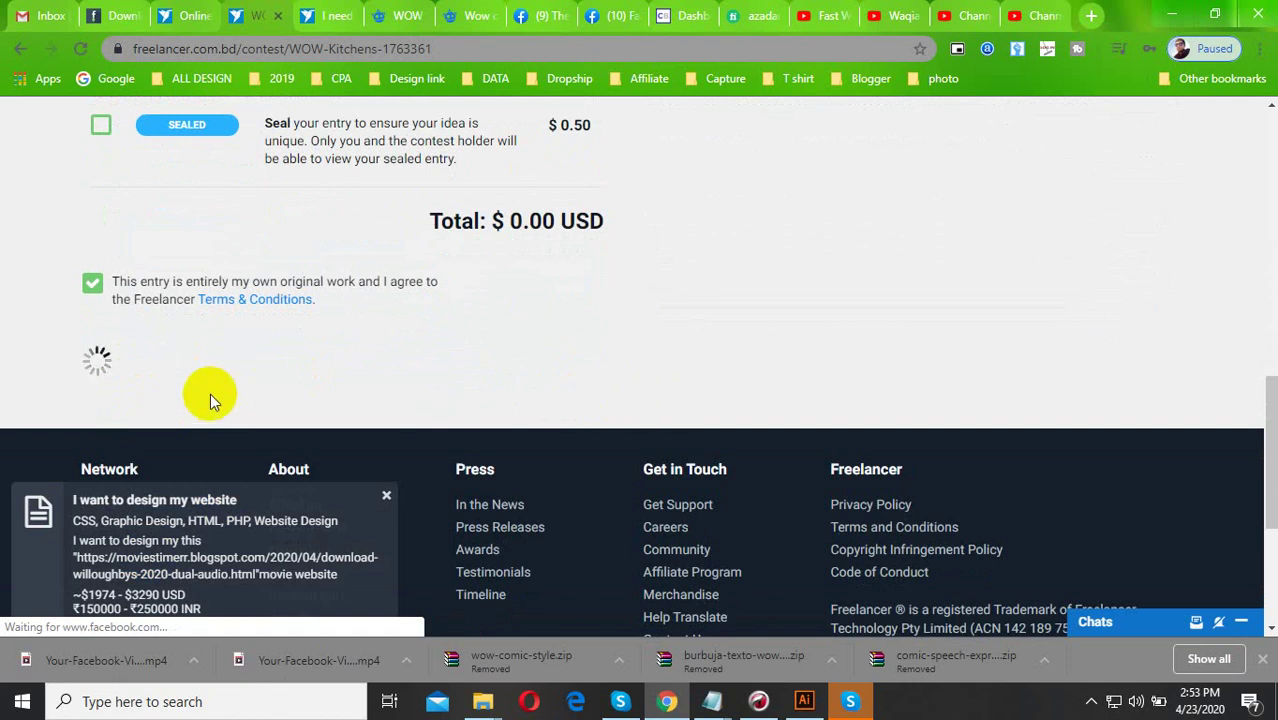
pyautogui.press('F11')
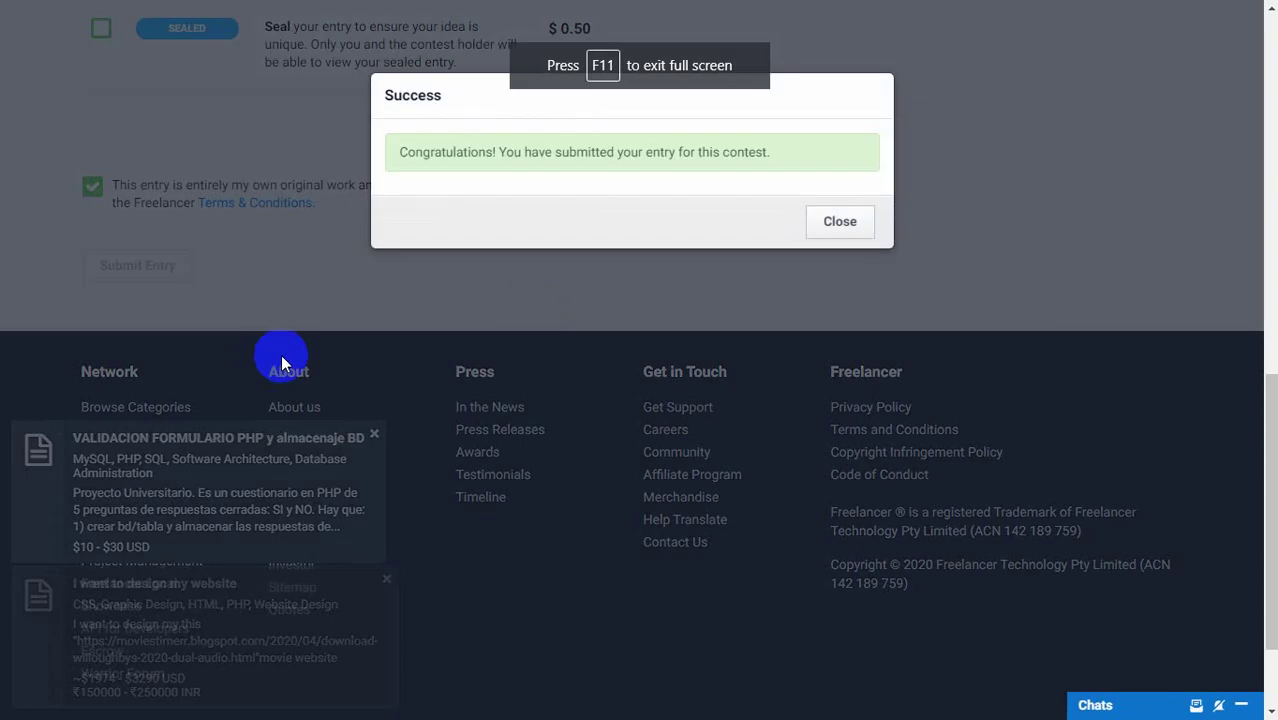
pyautogui.click(835, 225)
pyautogui.press('F11')
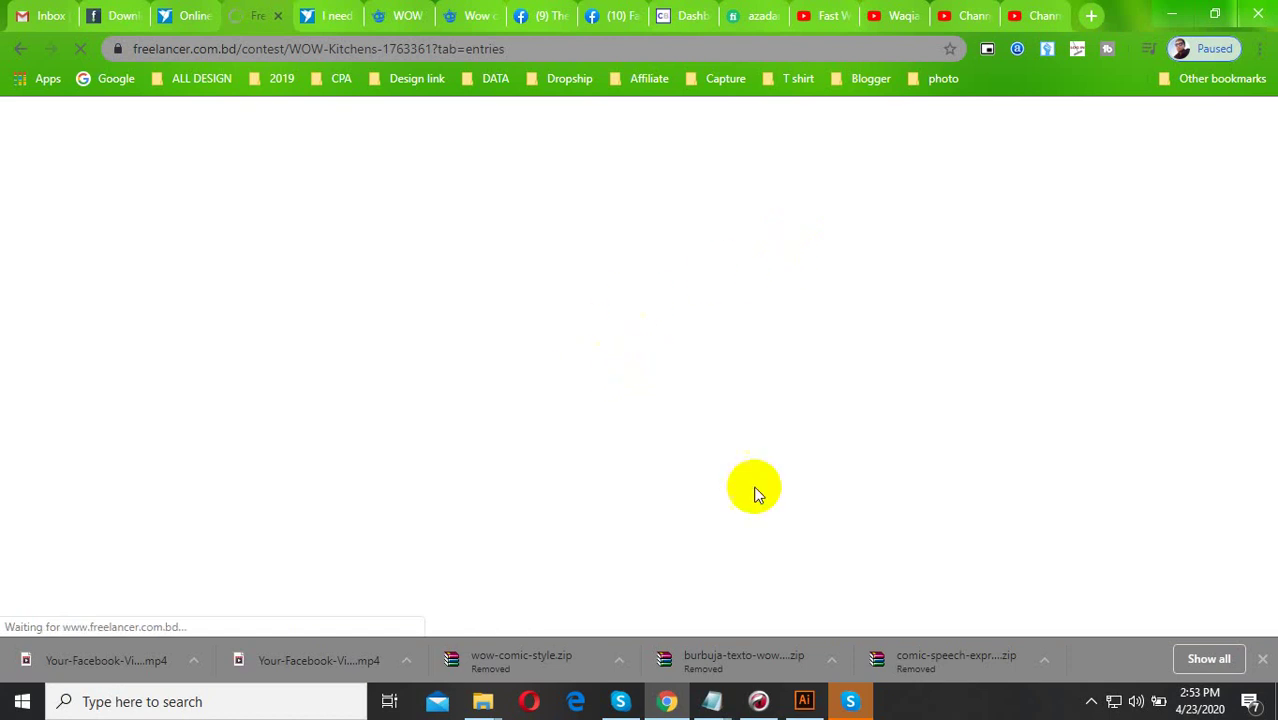
pyautogui.click(804, 701)
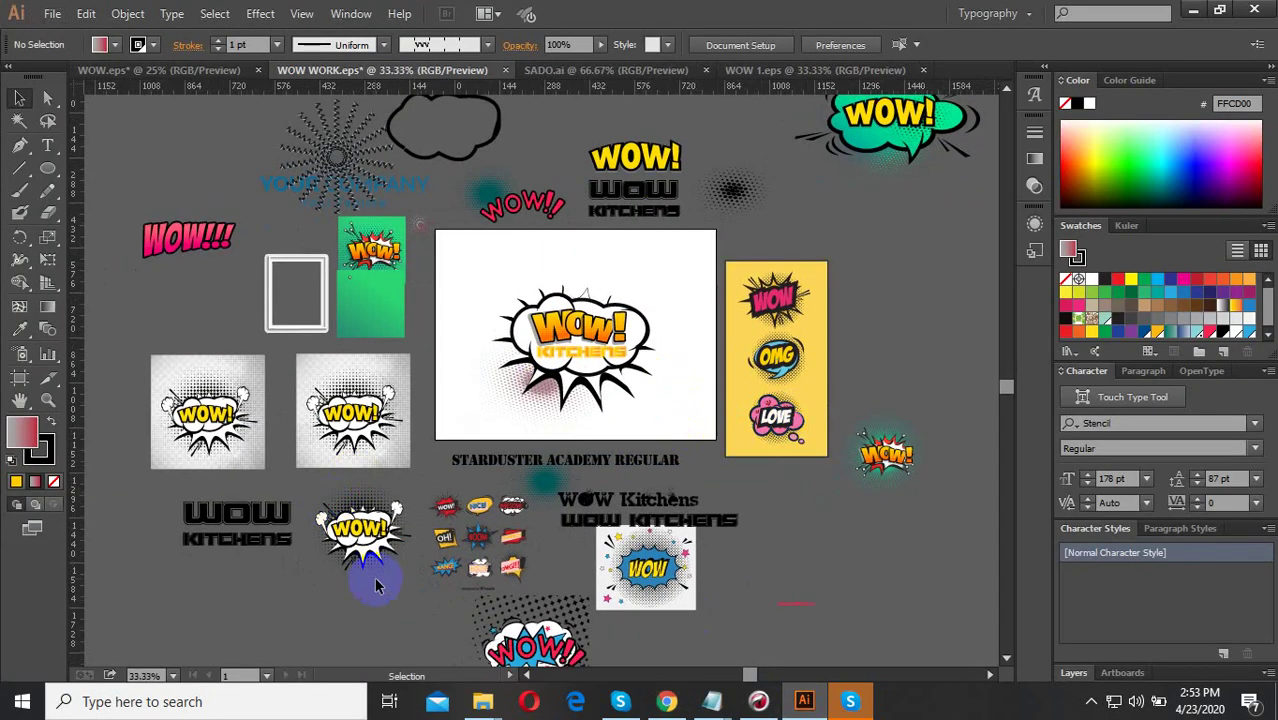
pyautogui.scroll(1, 376, 586)
pyautogui.scroll(-1, 680, 481)
pyautogui.scroll(2, 874, 397)
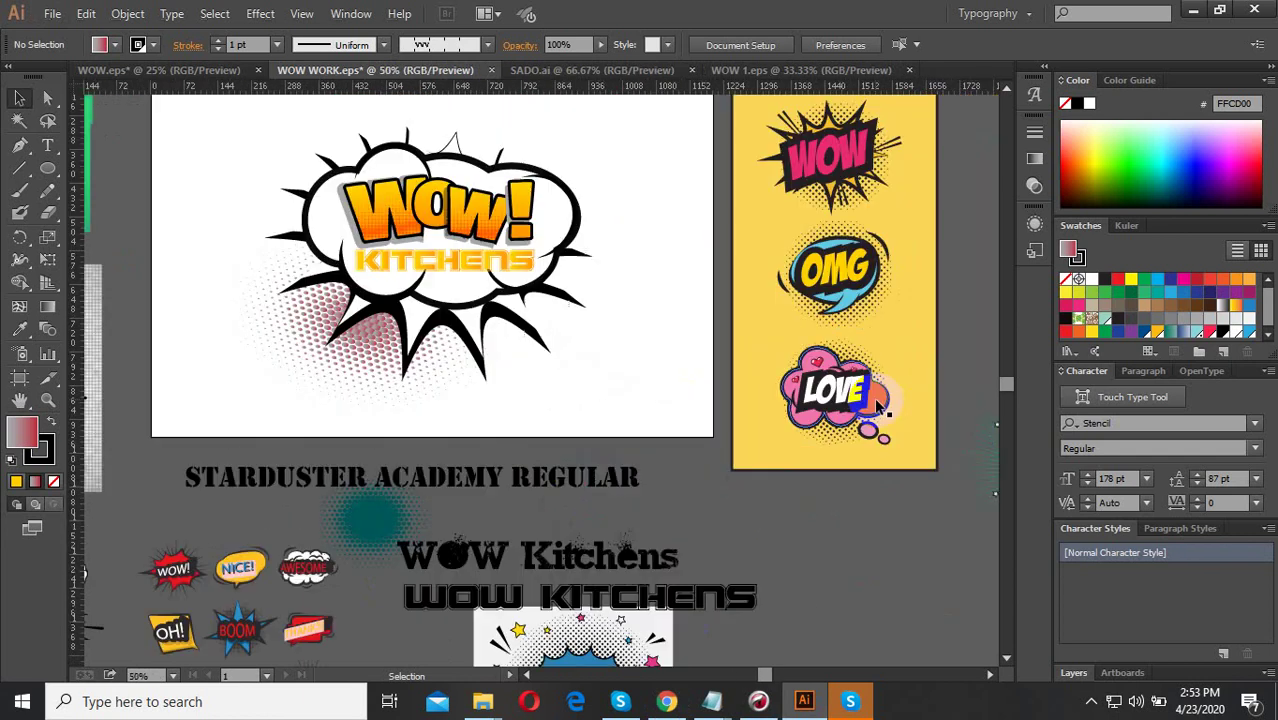
pyautogui.scroll(-2, 562, 350)
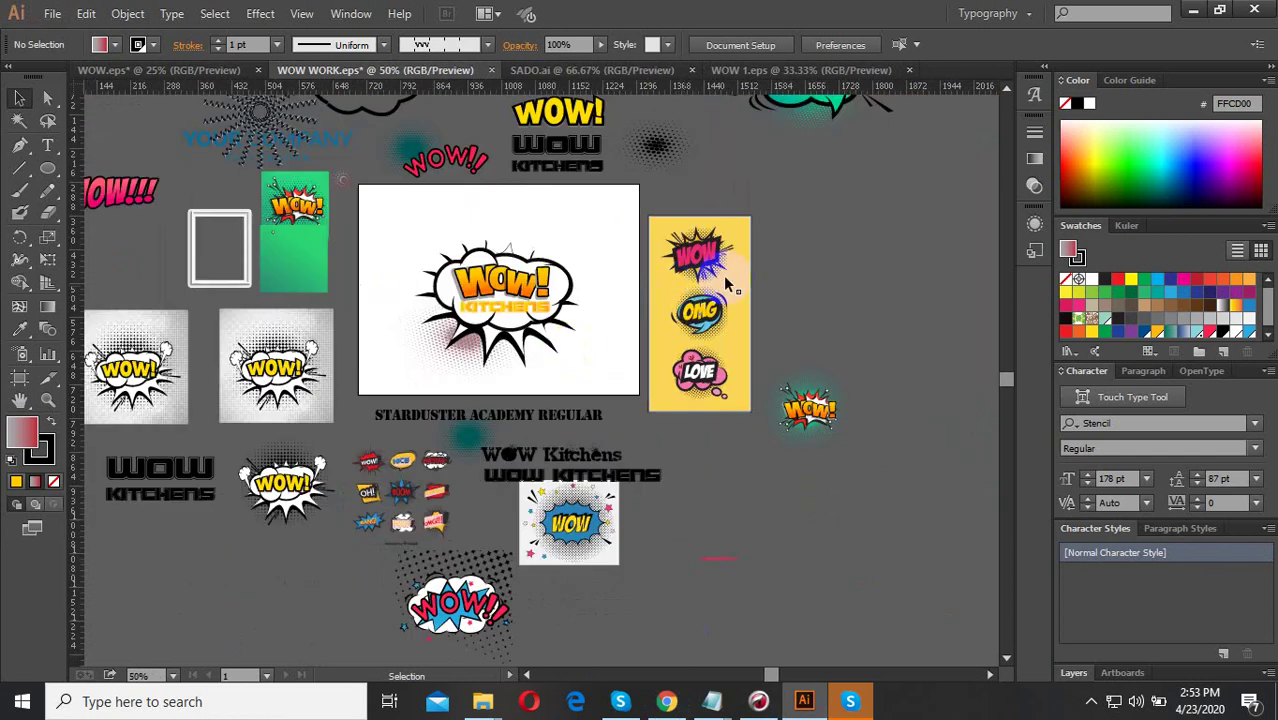
pyautogui.scroll(1, 727, 285)
pyautogui.scroll(1, 790, 240)
pyautogui.scroll(-1, 628, 280)
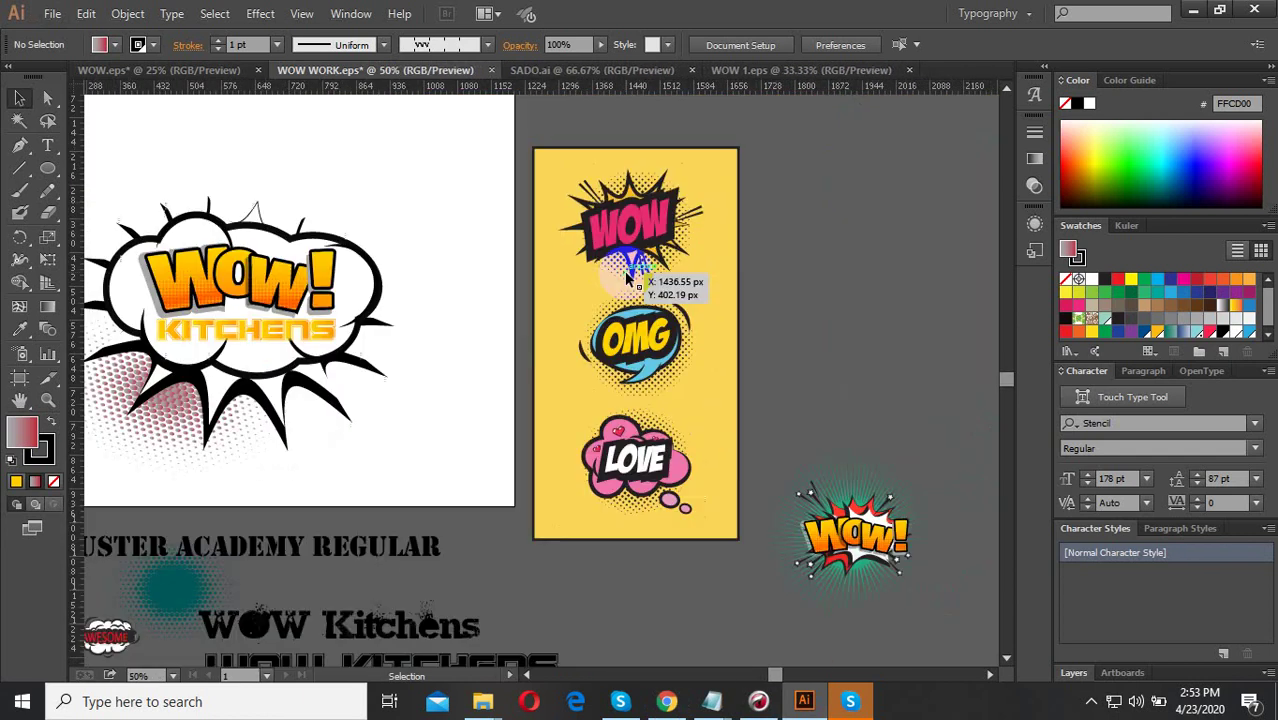
pyautogui.scroll(-3, 627, 280)
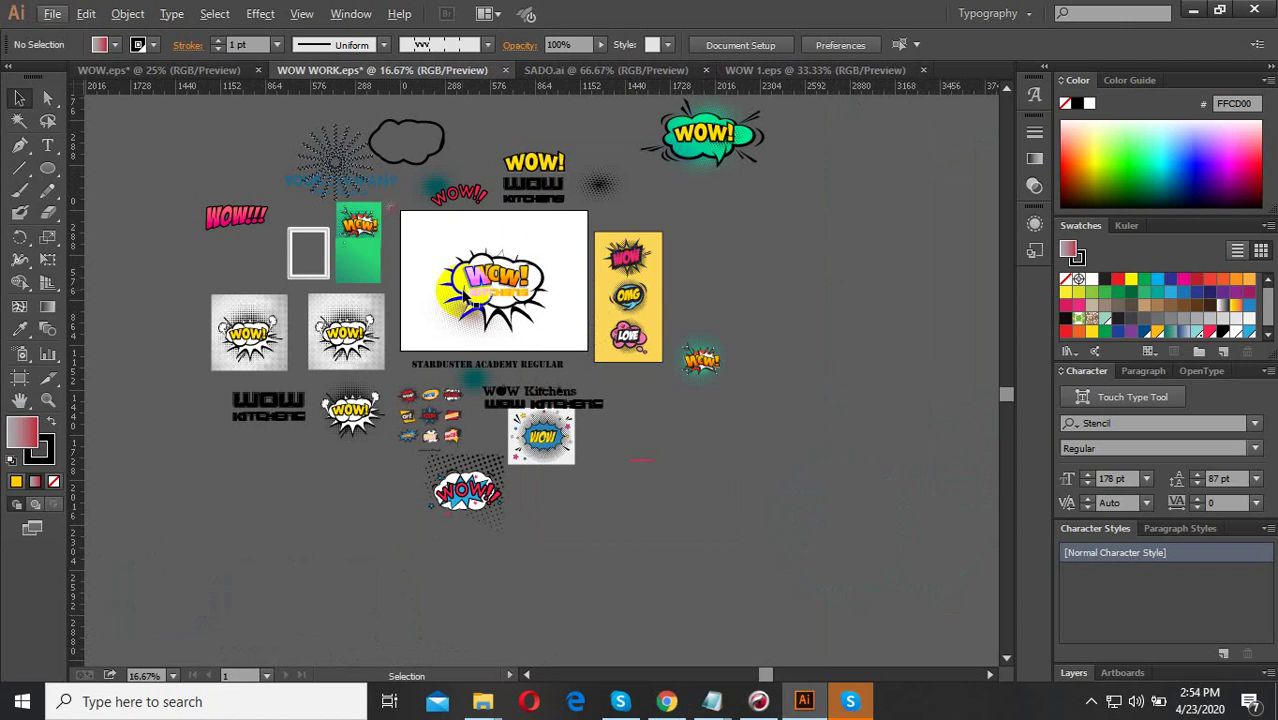